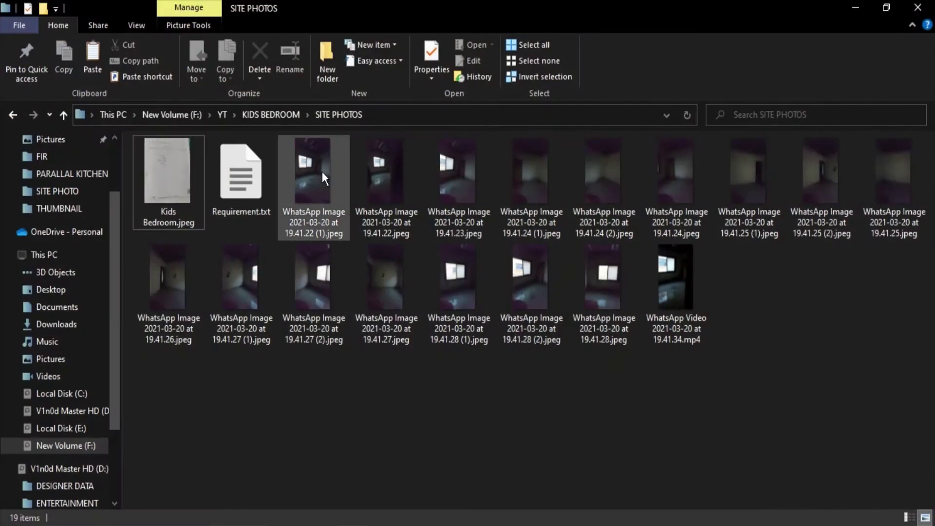
- Browse the site photos and play the site walkthrough video
{"action": "double_click", "coordinate": [322, 171]}
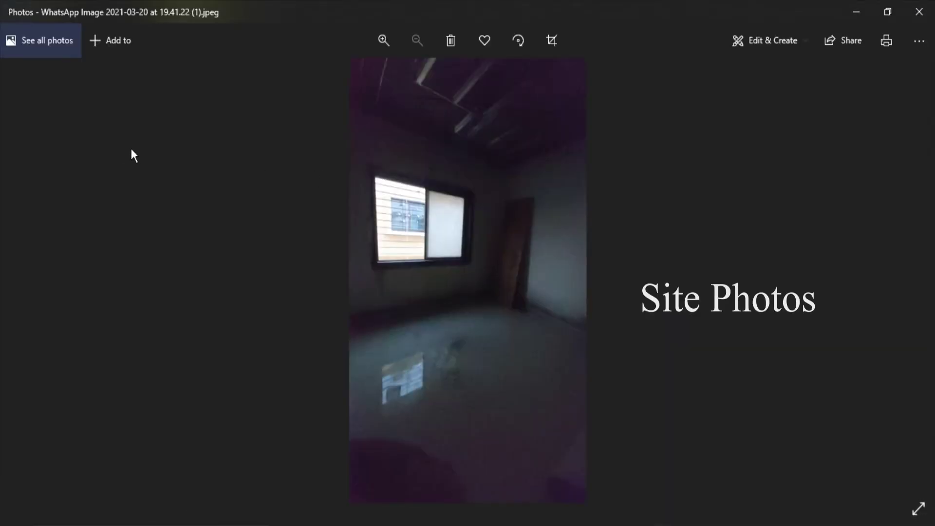
{"action": "key", "text": "Right"}
{"action": "key", "text": "Right"}
{"action": "key", "text": "Right"}
{"action": "key", "text": "Right"}
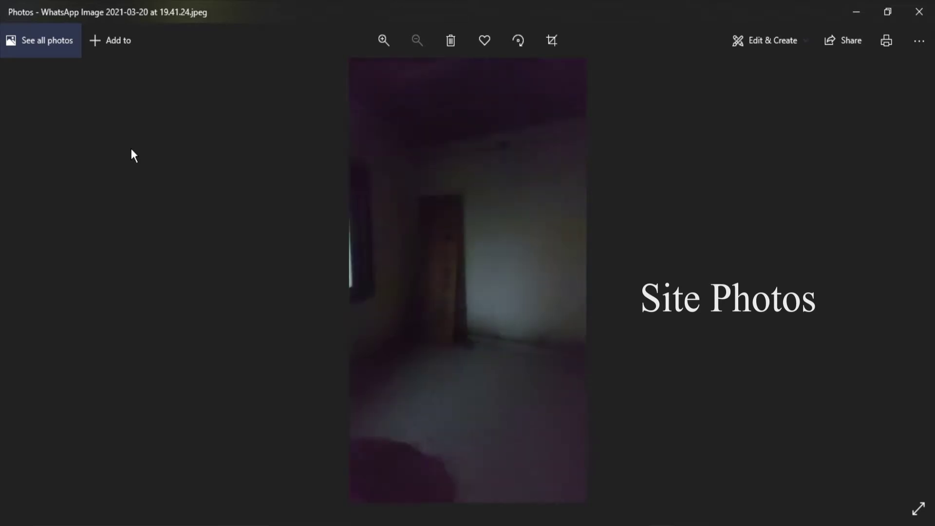
{"action": "key", "text": "Right"}
{"action": "key", "text": "Right"}
{"action": "key", "text": "Right"}
{"action": "key", "text": "Right"}
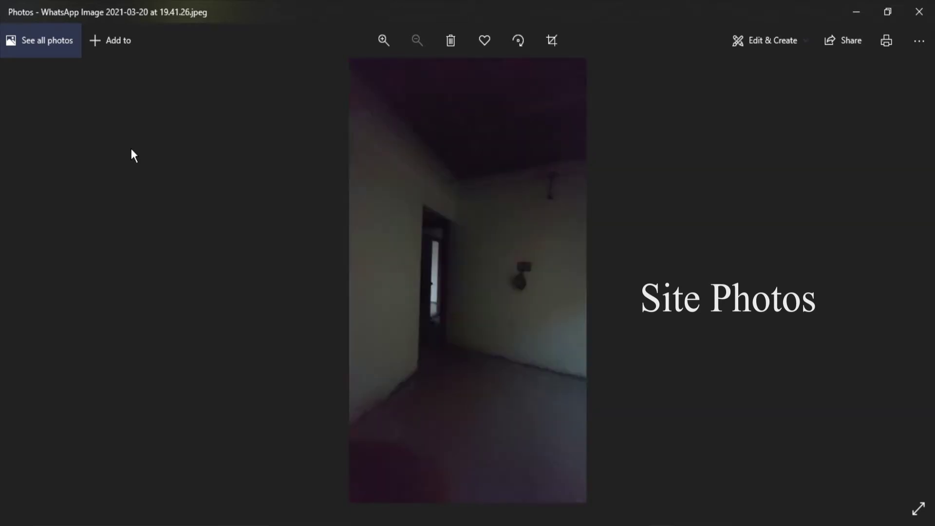
{"action": "left_click", "coordinate": [920, 12]}
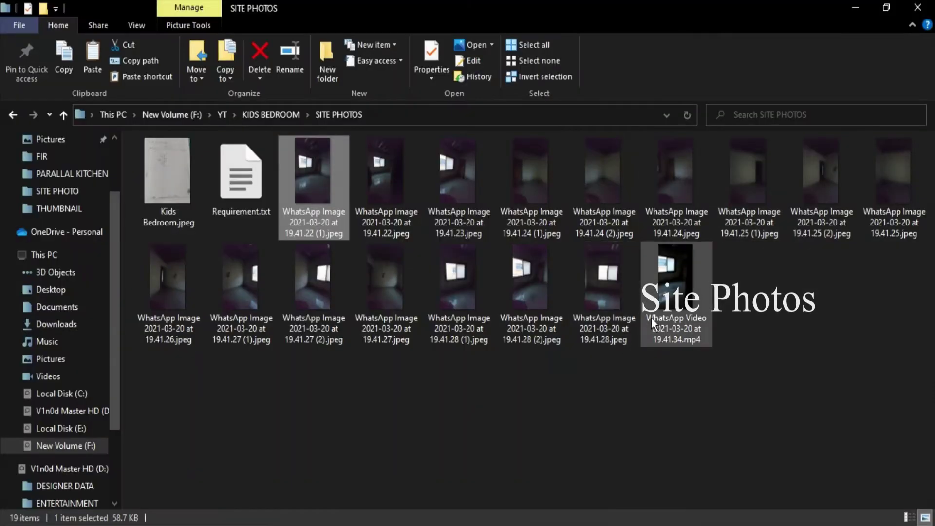
{"action": "key", "text": "End"}
{"action": "key", "text": "Return"}
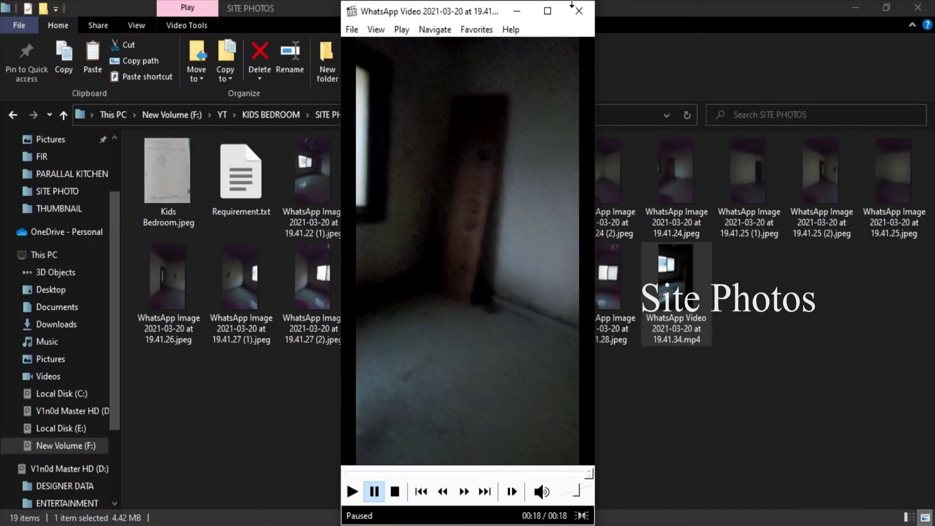
{"action": "left_click", "coordinate": [570, 10]}
- View the Kids Bedroom measurement sketch in Photos, then minimize it
{"action": "left_click", "coordinate": [172, 182]}
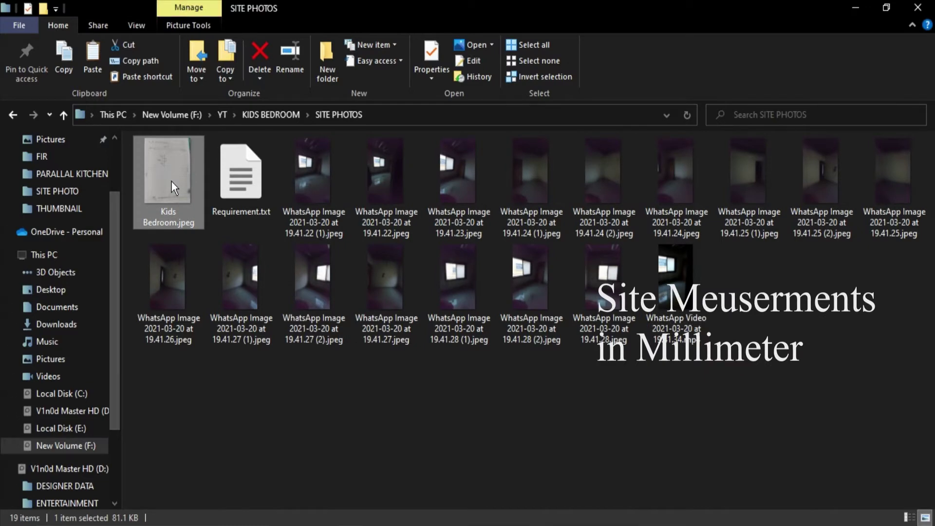
{"action": "double_click", "coordinate": [171, 182]}
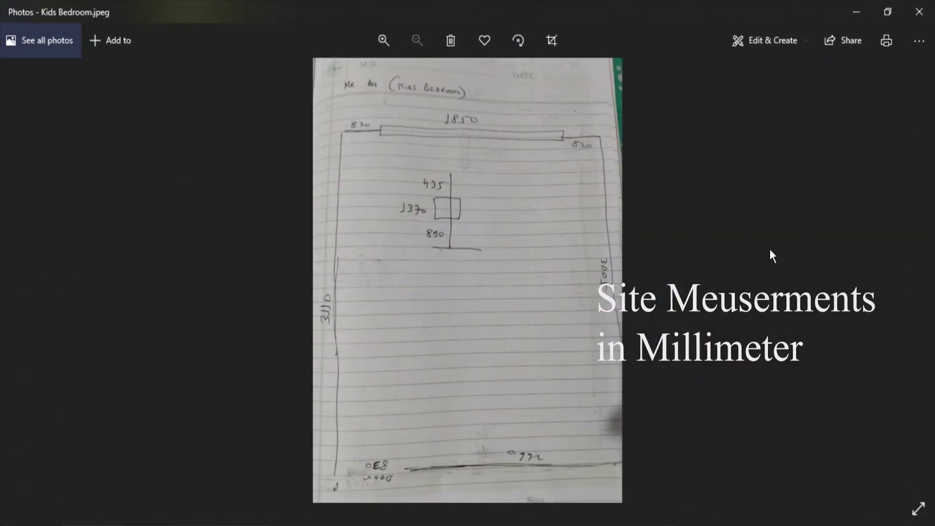
{"action": "left_click", "coordinate": [857, 12]}
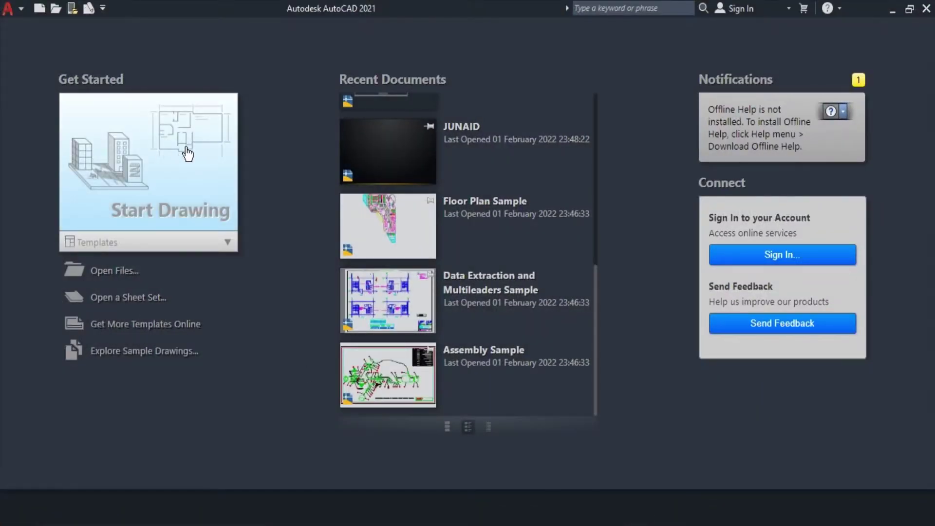
- Create a new drawing using Decimal units, 0.0000 precision, Millimeters scale and International lighting
{"action": "left_click", "coordinate": [166, 174]}
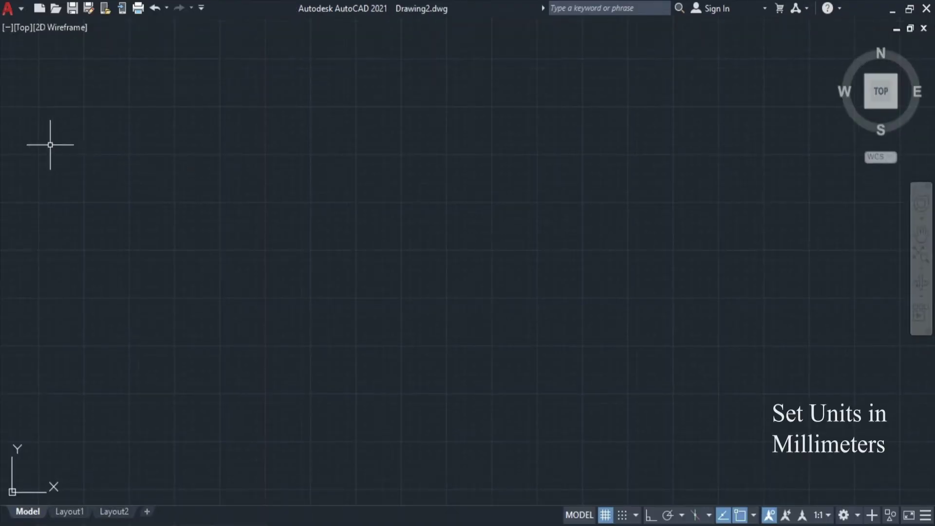
{"action": "left_click", "coordinate": [8, 9]}
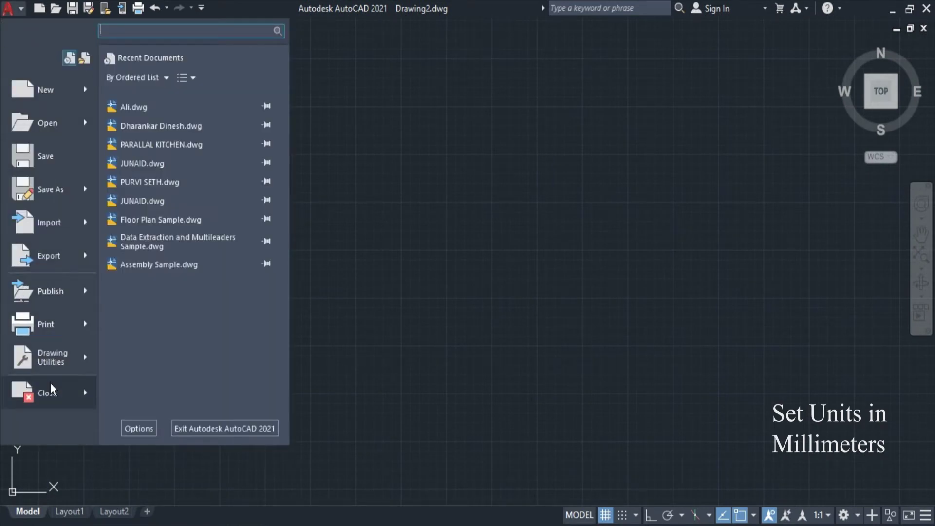
{"action": "mouse_move", "coordinate": [52, 357]}
{"action": "left_click", "coordinate": [167, 203]}
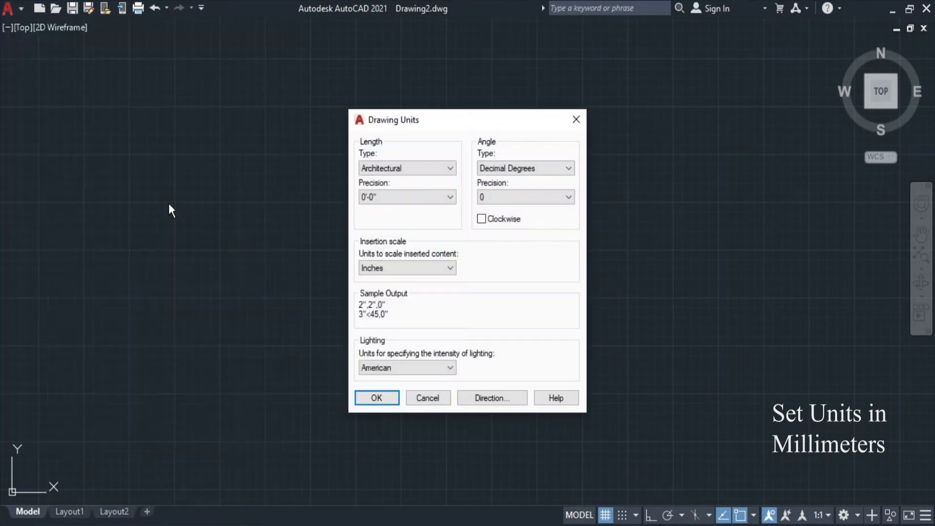
{"action": "left_click", "coordinate": [398, 170]}
{"action": "left_click", "coordinate": [385, 189]}
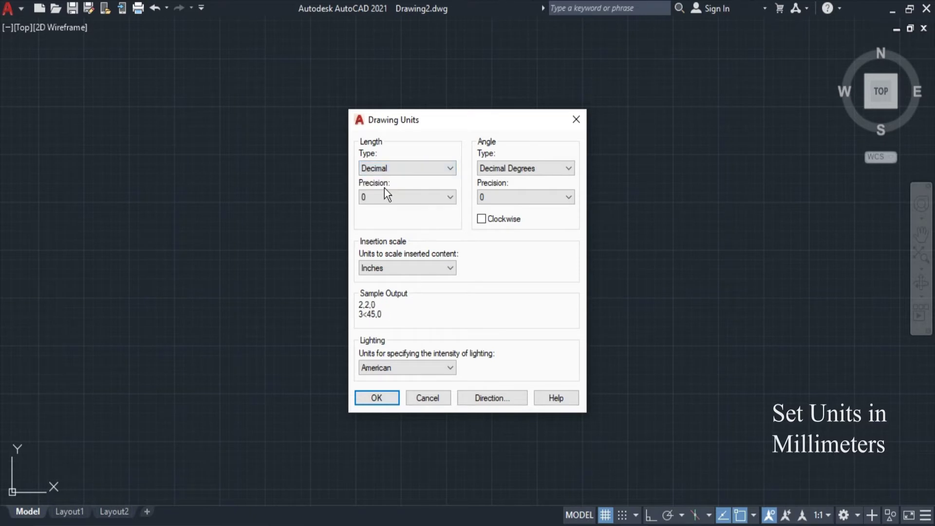
{"action": "left_click", "coordinate": [379, 246]}
{"action": "left_click", "coordinate": [383, 268]}
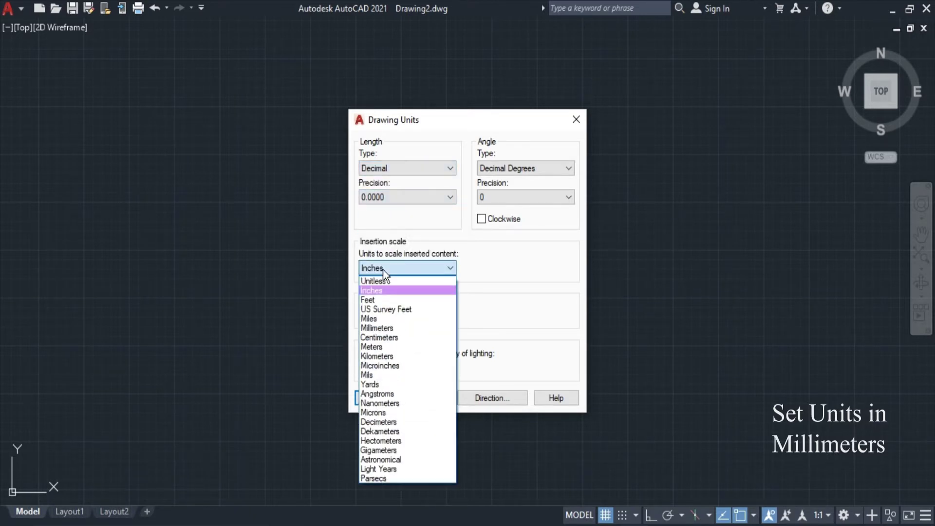
{"action": "left_click", "coordinate": [397, 329]}
{"action": "left_click", "coordinate": [390, 368]}
{"action": "left_click", "coordinate": [385, 382]}
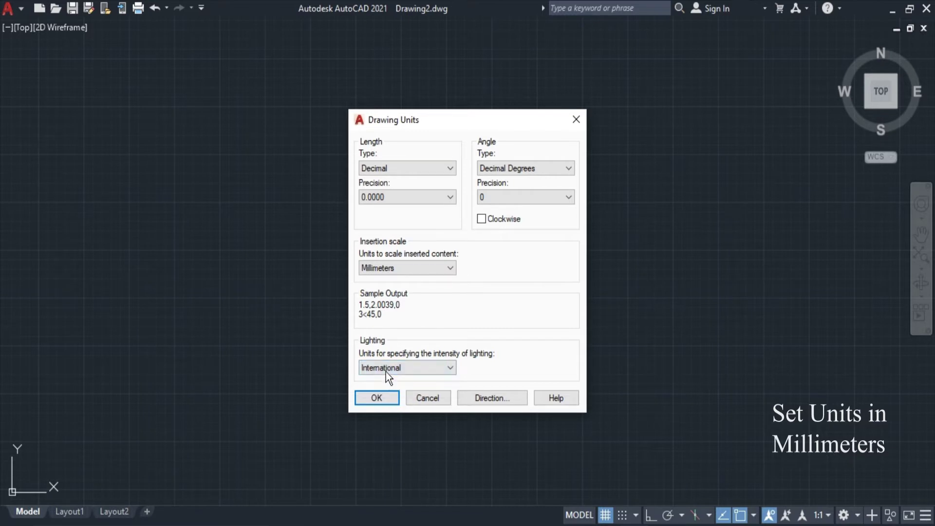
{"action": "left_click", "coordinate": [390, 400]}
{"action": "type", "text": "D"}
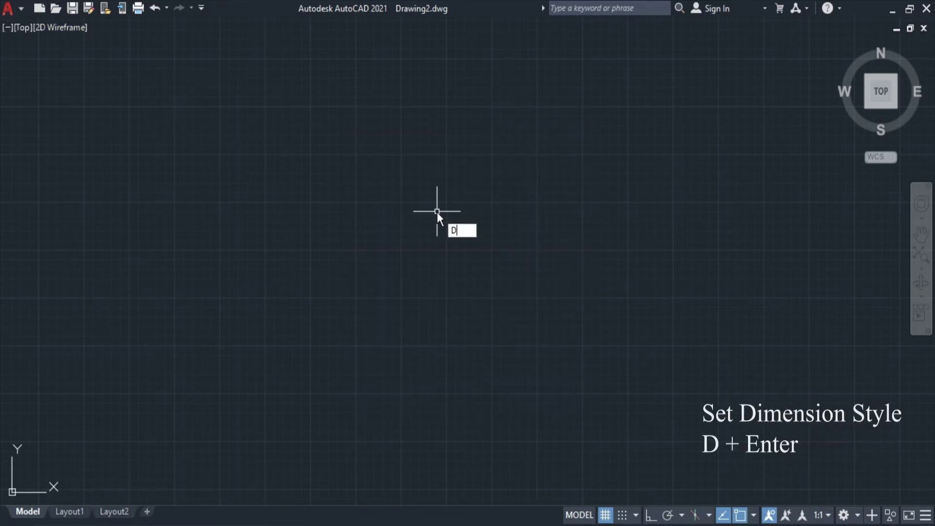
- Begin modifying ISO-25, setting dimension and extension line colours to ByLayer
{"action": "key", "text": "Return"}
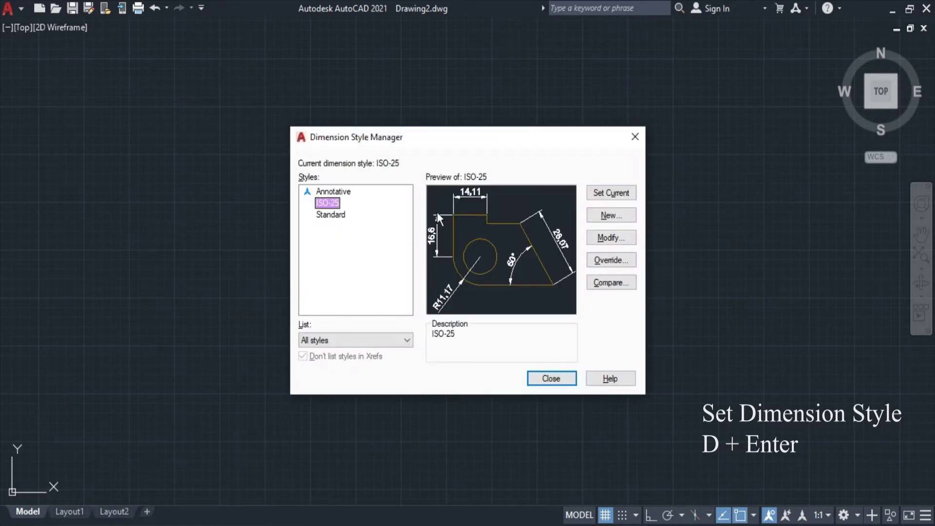
{"action": "left_click", "coordinate": [609, 238]}
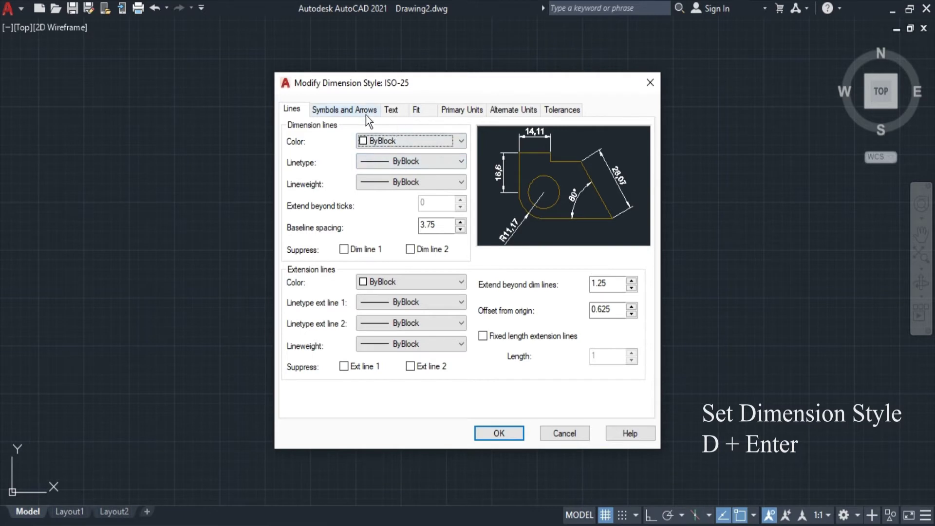
{"action": "left_click", "coordinate": [399, 146]}
{"action": "left_click", "coordinate": [390, 280]}
{"action": "left_click", "coordinate": [384, 301]}
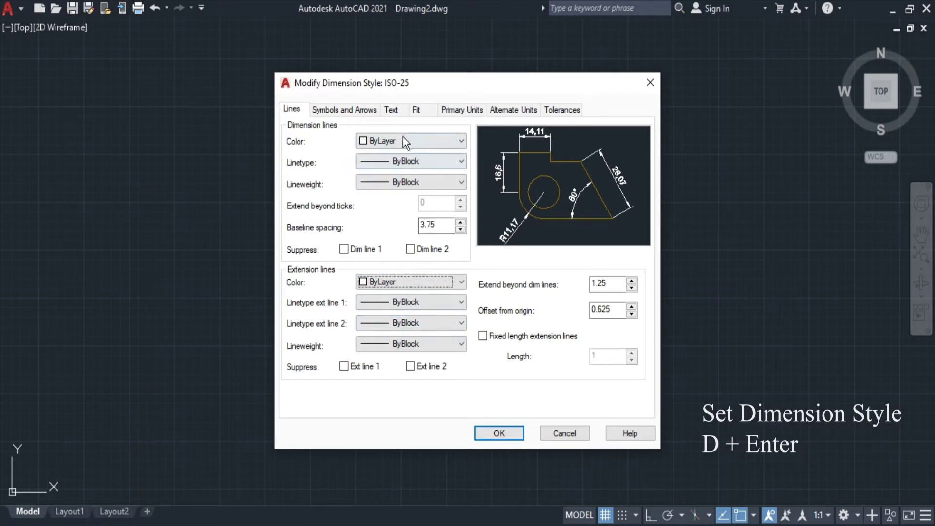
- Give dimension lines a Continuous linetype and ByLayer lineweight
{"action": "left_click", "coordinate": [376, 162]}
{"action": "left_click", "coordinate": [404, 196]}
{"action": "left_click", "coordinate": [411, 182]}
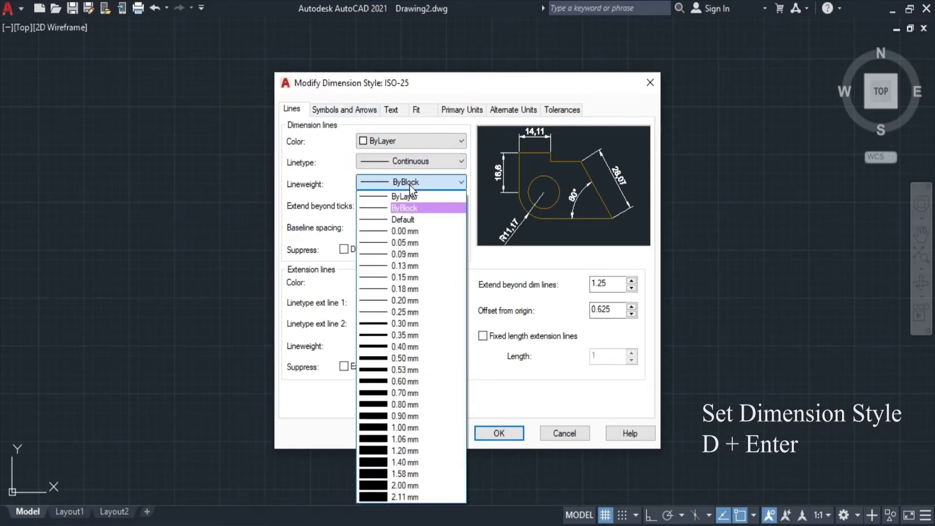
{"action": "left_click", "coordinate": [418, 199]}
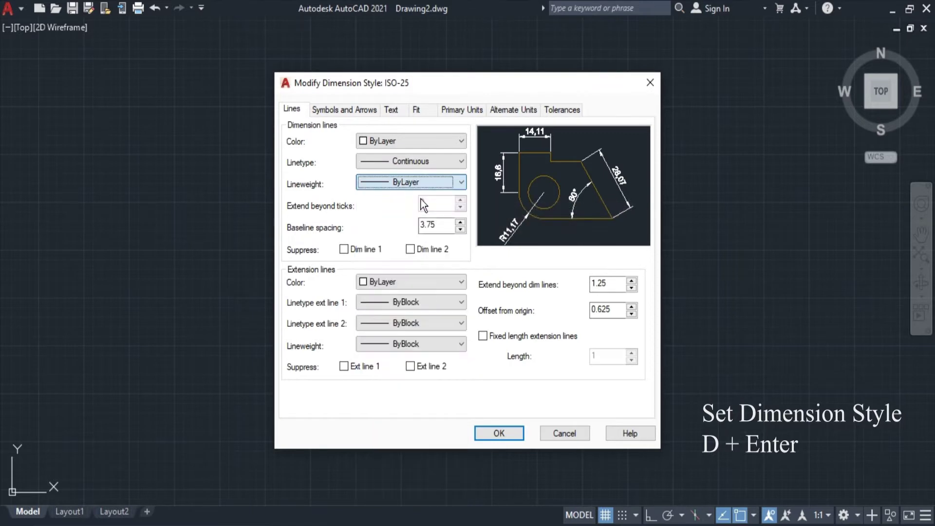
- Set extension line 1 linetype to Continuous and extension lineweight to ByLayer
{"action": "left_click", "coordinate": [408, 301]}
{"action": "left_click", "coordinate": [416, 339]}
{"action": "left_click", "coordinate": [422, 323]}
{"action": "left_click", "coordinate": [417, 339]}
{"action": "left_click", "coordinate": [434, 344]}
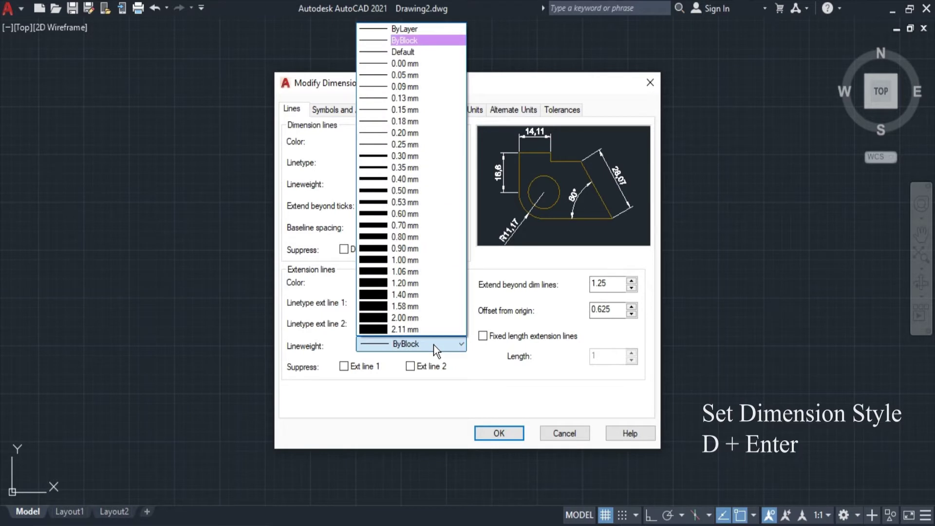
{"action": "left_click", "coordinate": [405, 29]}
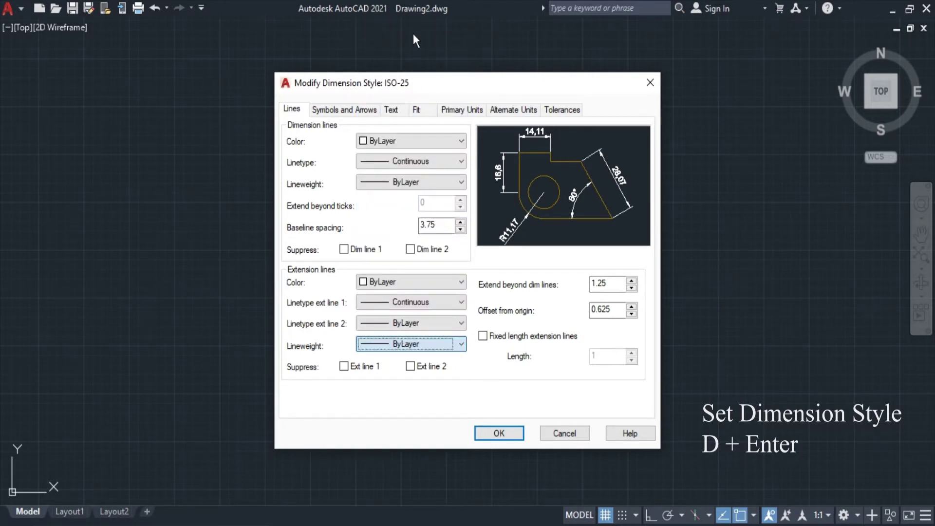
{"action": "left_click", "coordinate": [351, 366]}
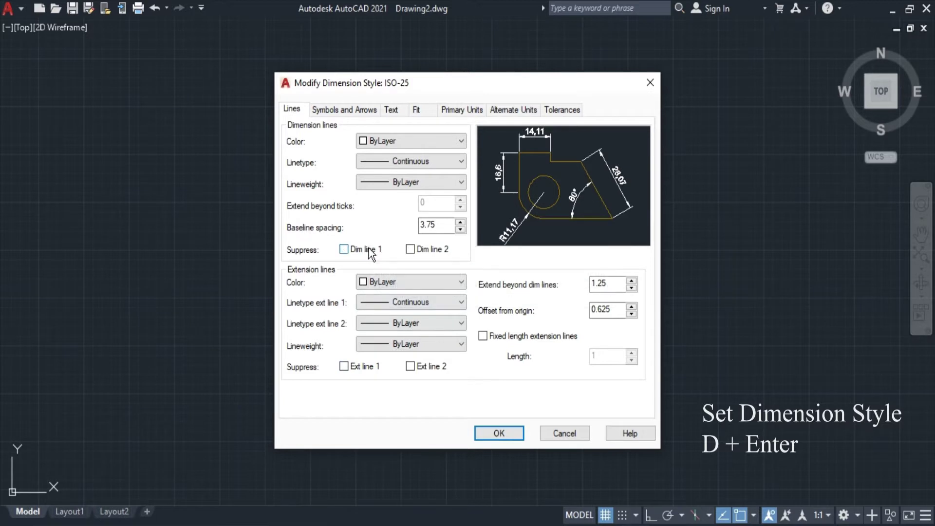
{"action": "left_click", "coordinate": [361, 114]}
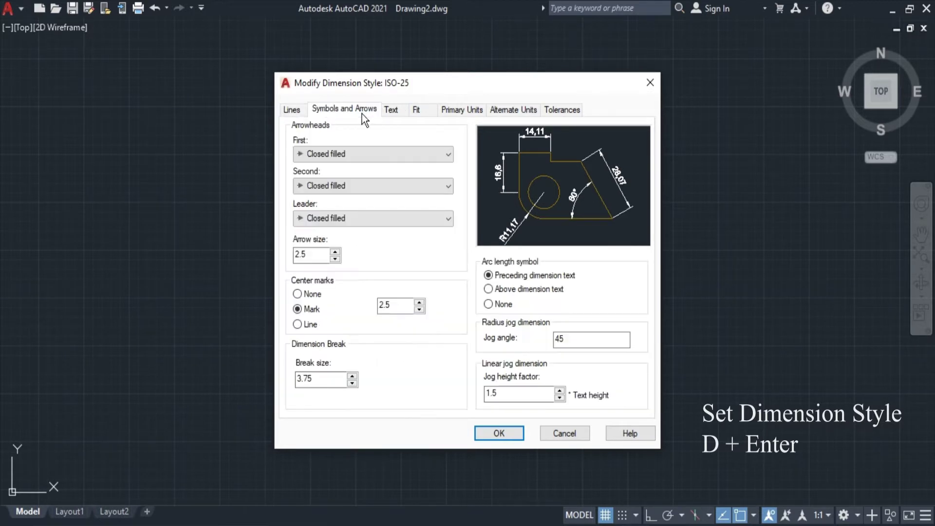
- Keep Closed filled arrowheads and edit the arrow size value
{"action": "left_click", "coordinate": [323, 151]}
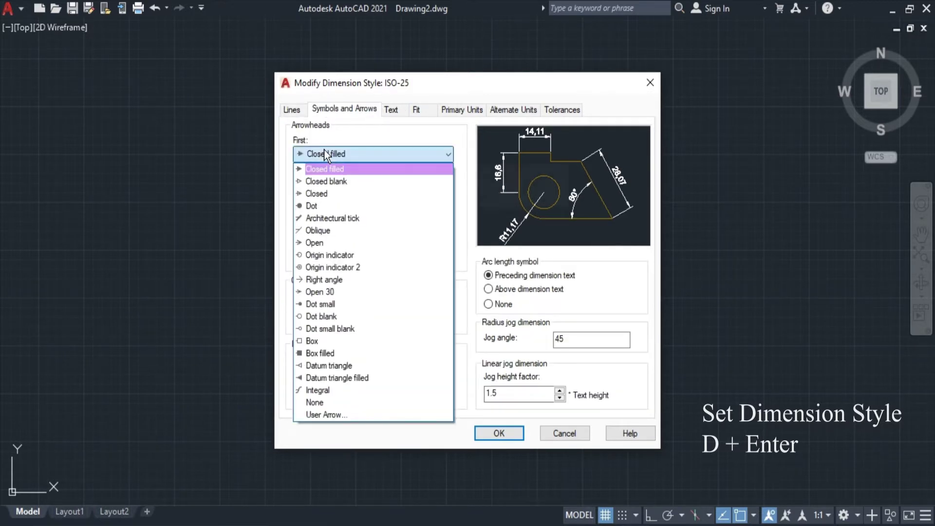
{"action": "left_click", "coordinate": [323, 149]}
{"action": "left_click", "coordinate": [321, 256]}
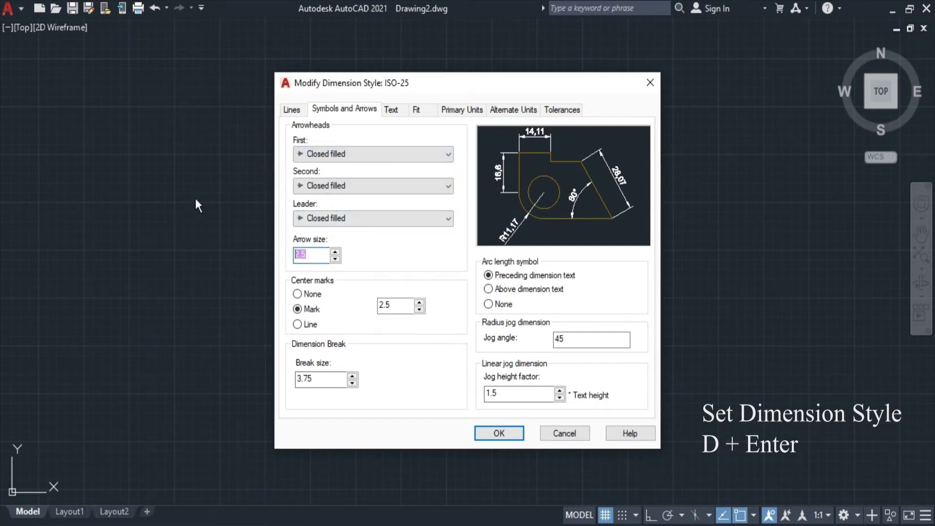
{"action": "type", "text": "0"}
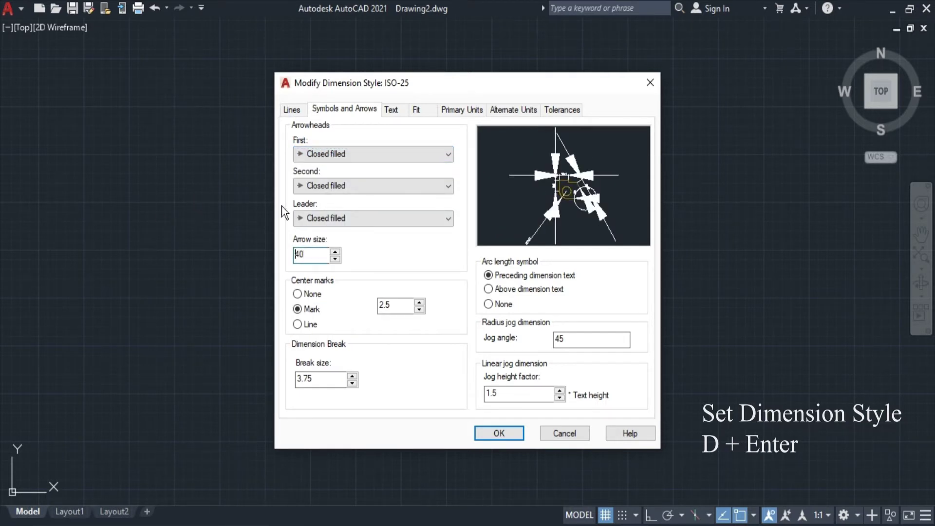
- Set text height to 40 and primary units precision to whole numbers
{"action": "left_click", "coordinate": [397, 115]}
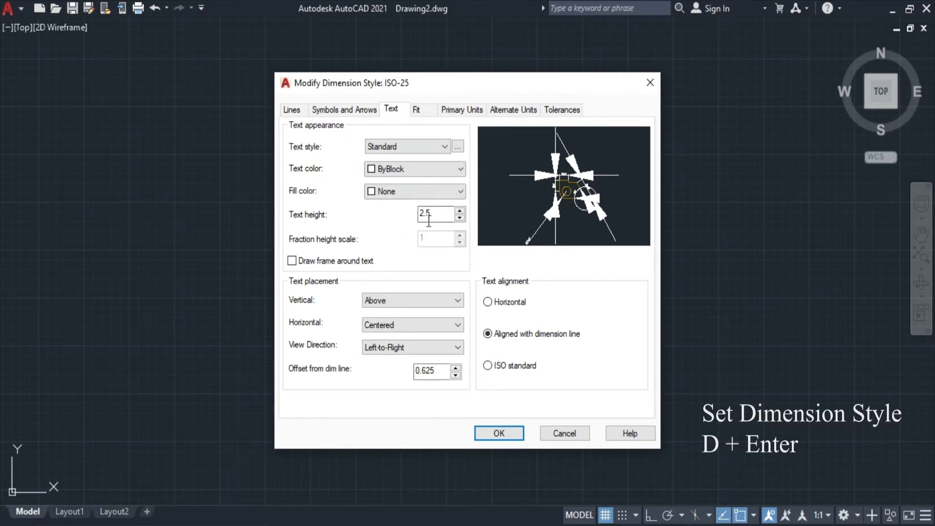
{"action": "type", "text": "40"}
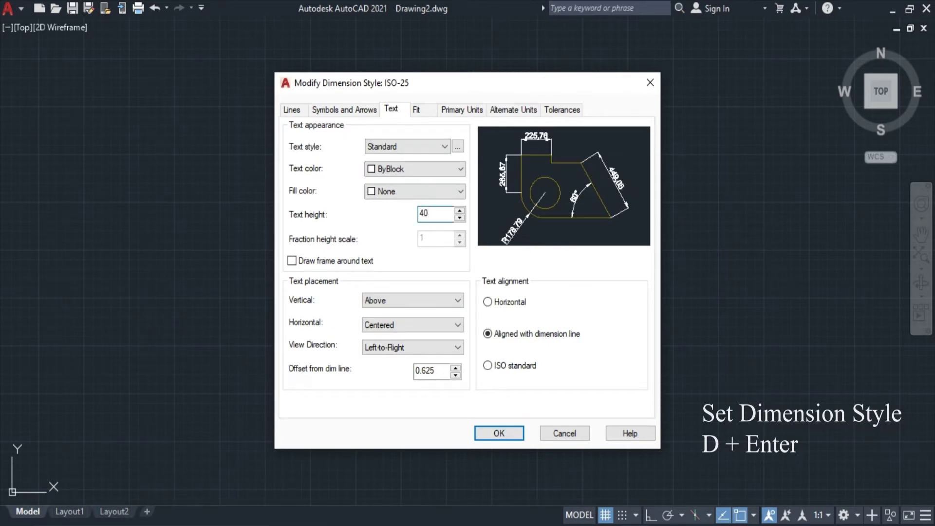
{"action": "left_click", "coordinate": [422, 115]}
{"action": "left_click", "coordinate": [457, 111]}
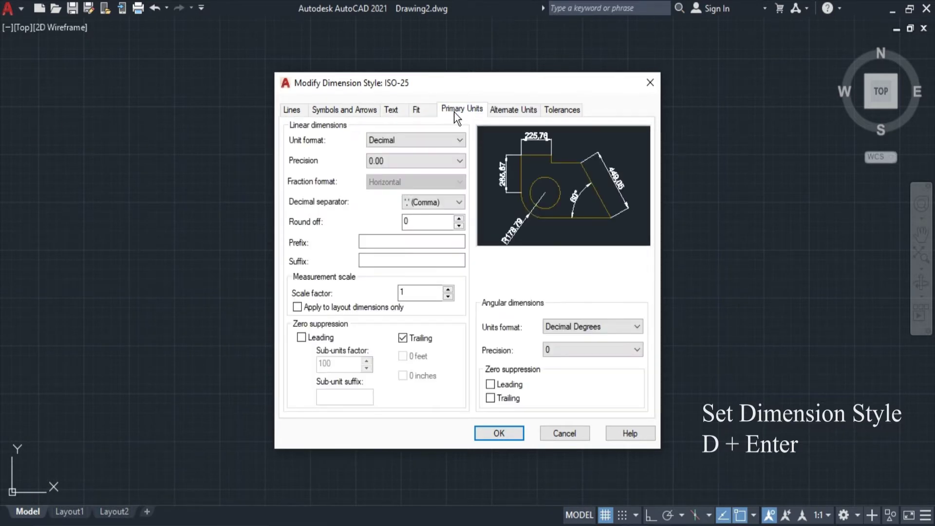
{"action": "left_click", "coordinate": [390, 161]}
{"action": "left_click", "coordinate": [378, 172]}
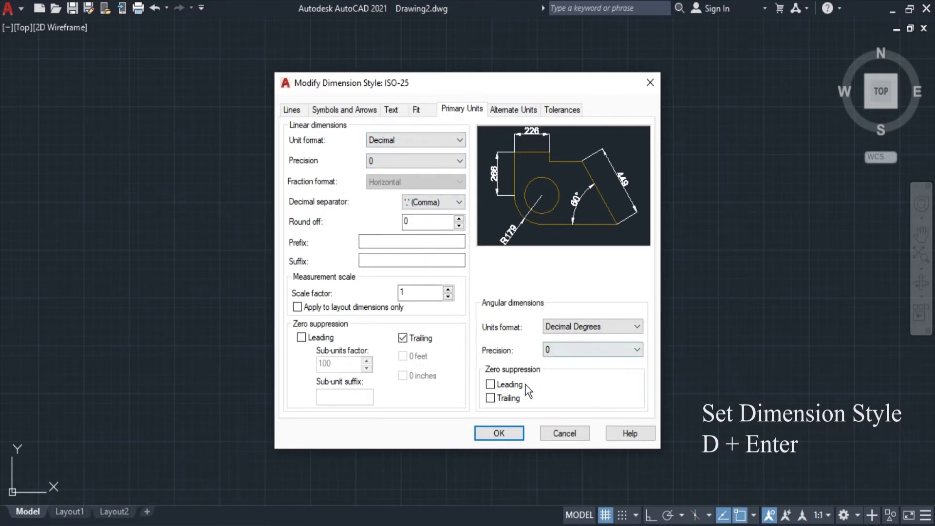
- Centre dimension text vertically, save the changes, and make ISO-25 current
{"action": "left_click", "coordinate": [404, 111]}
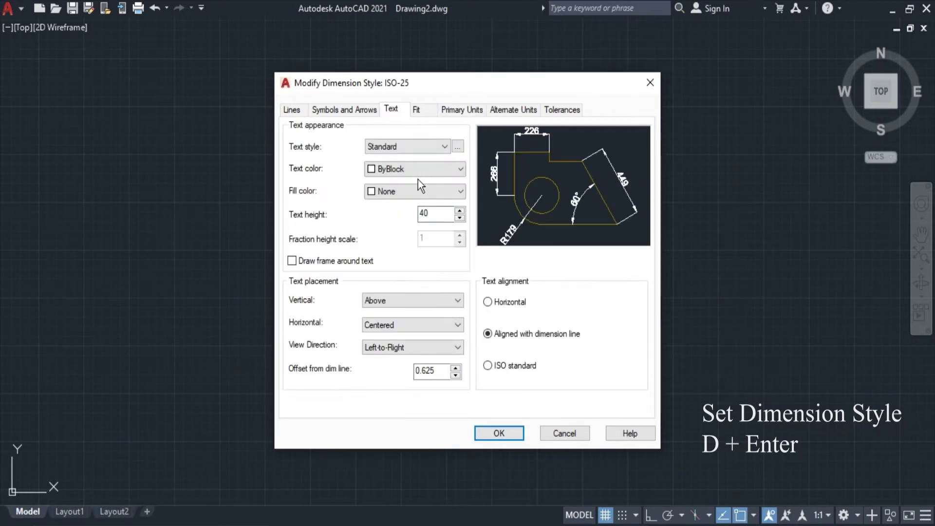
{"action": "left_click", "coordinate": [407, 300]}
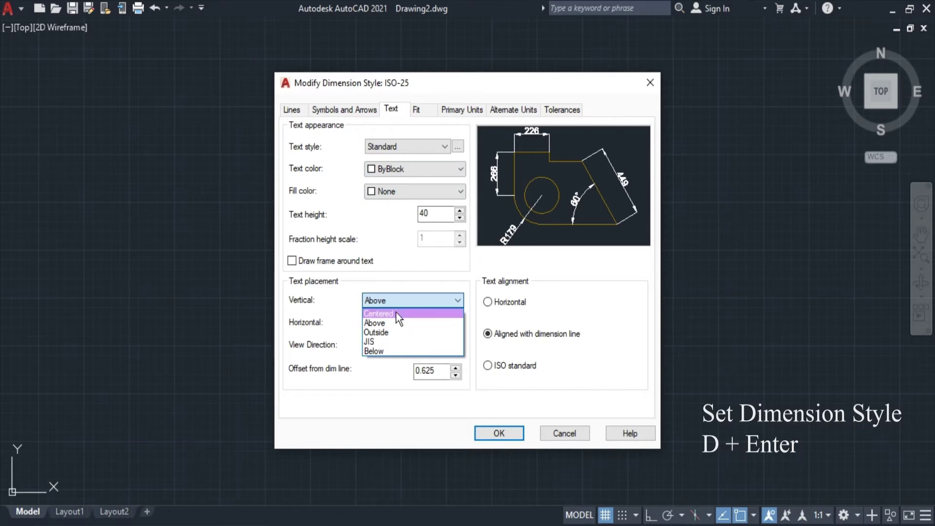
{"action": "left_click", "coordinate": [396, 313]}
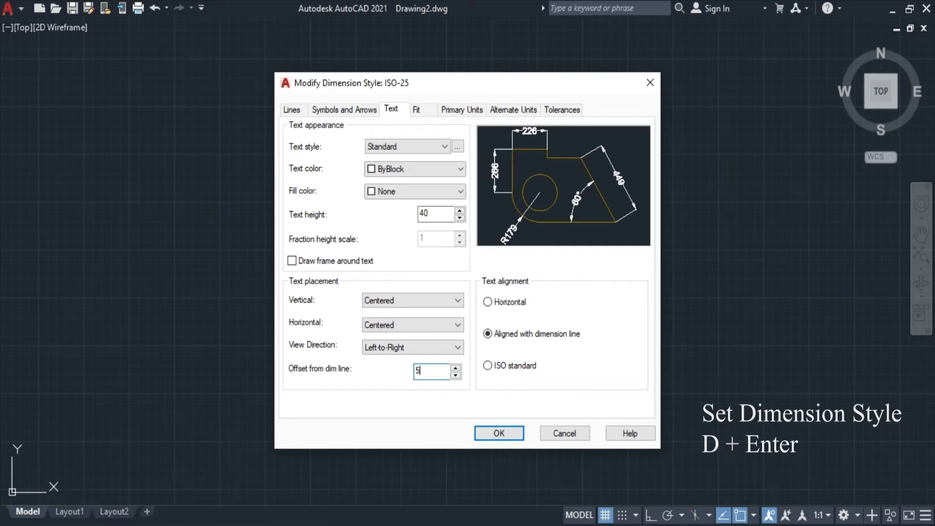
{"action": "type", "text": "5"}
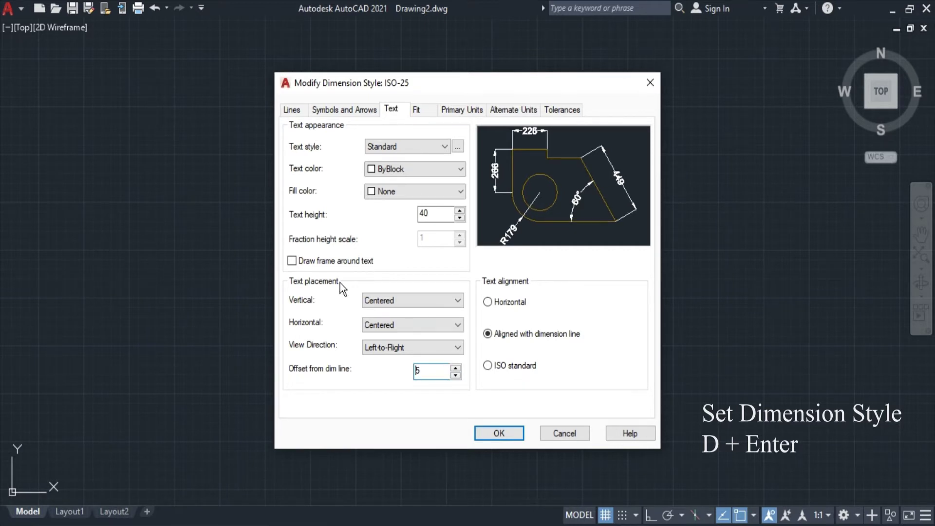
{"action": "left_click", "coordinate": [500, 435]}
{"action": "left_click", "coordinate": [599, 194]}
{"action": "left_click", "coordinate": [553, 379]}
- Place a trial linear dimension (DLI) reading 758
{"action": "type", "text": "dli"}
{"action": "key", "text": "Return"}
{"action": "left_click", "coordinate": [326, 240]}
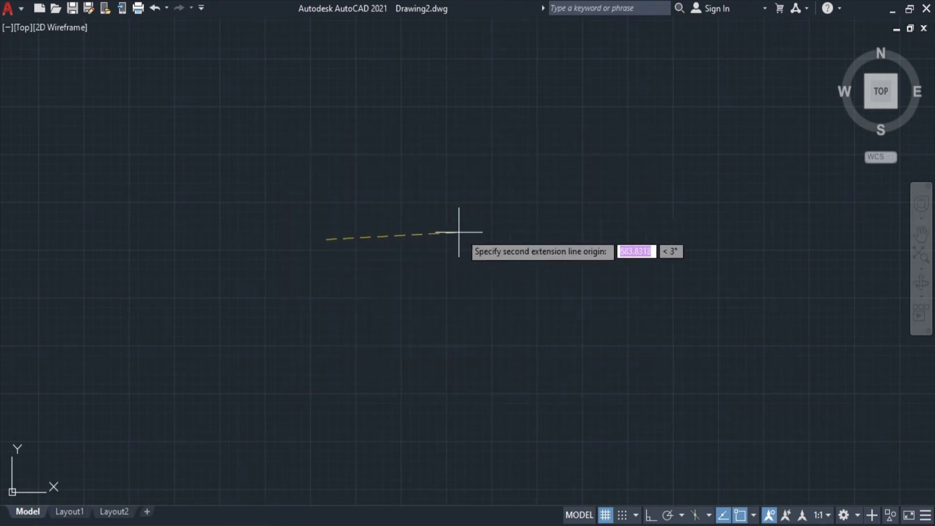
{"action": "left_click", "coordinate": [463, 233]}
{"action": "left_click", "coordinate": [473, 203]}
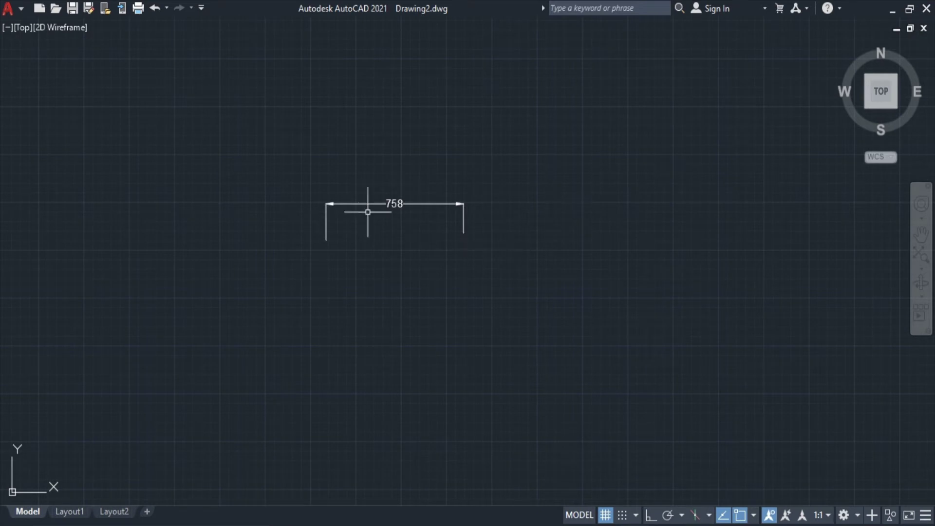
- Switch to 3D Modeling and back to Drafting & Annotation, then delete the 758 dimension
{"action": "left_click", "coordinate": [857, 515]}
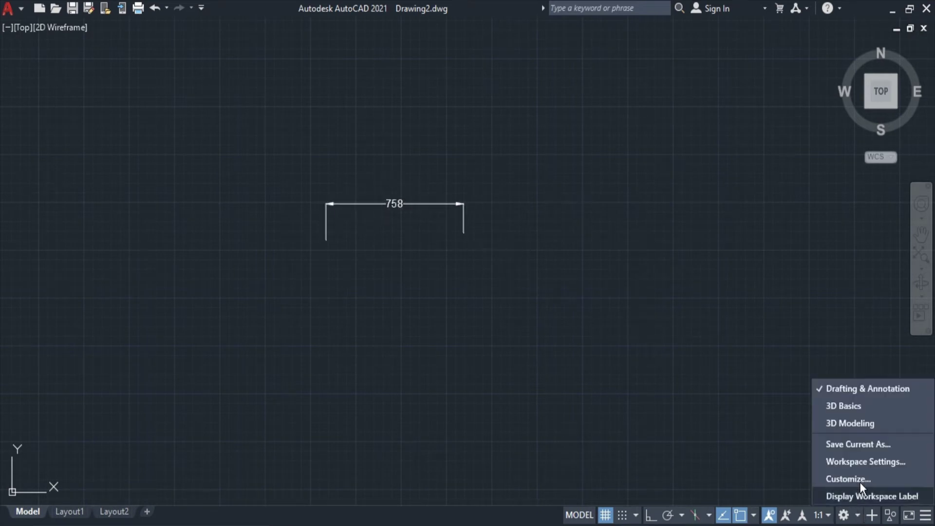
{"action": "left_click", "coordinate": [858, 422]}
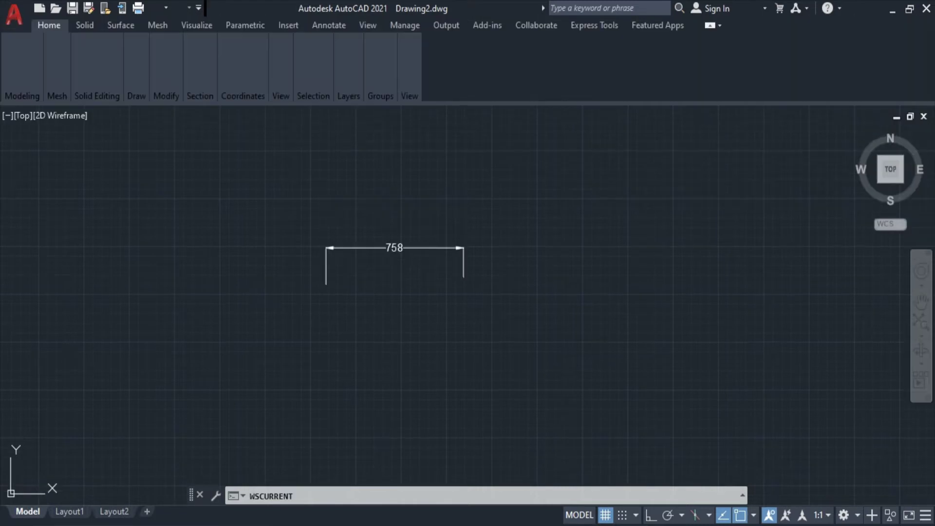
{"action": "left_click", "coordinate": [858, 515]}
{"action": "left_click", "coordinate": [861, 389]}
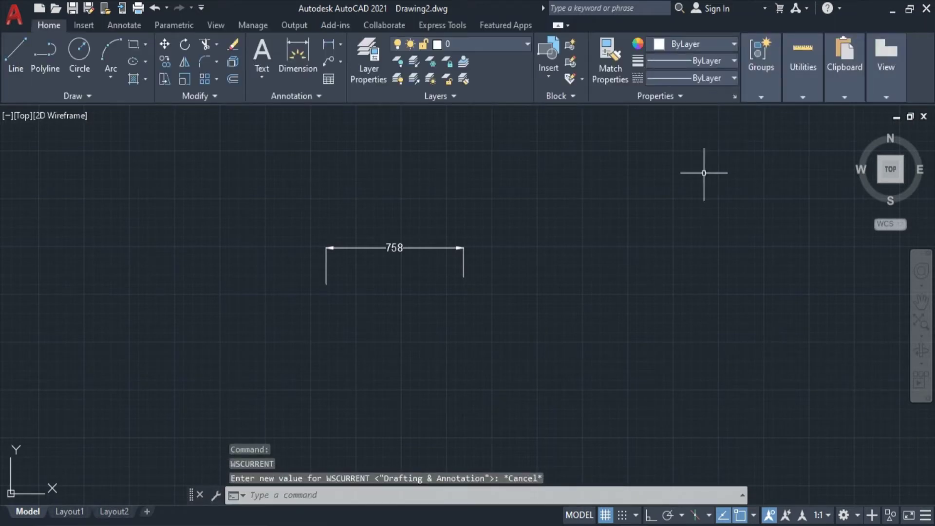
{"action": "left_click", "coordinate": [490, 217]}
{"action": "left_click", "coordinate": [273, 316]}
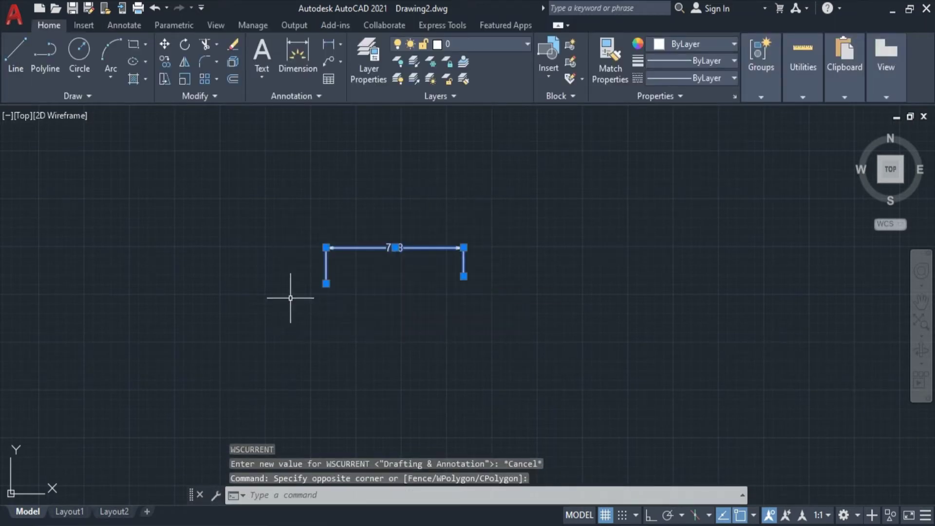
{"action": "key", "text": "Delete"}
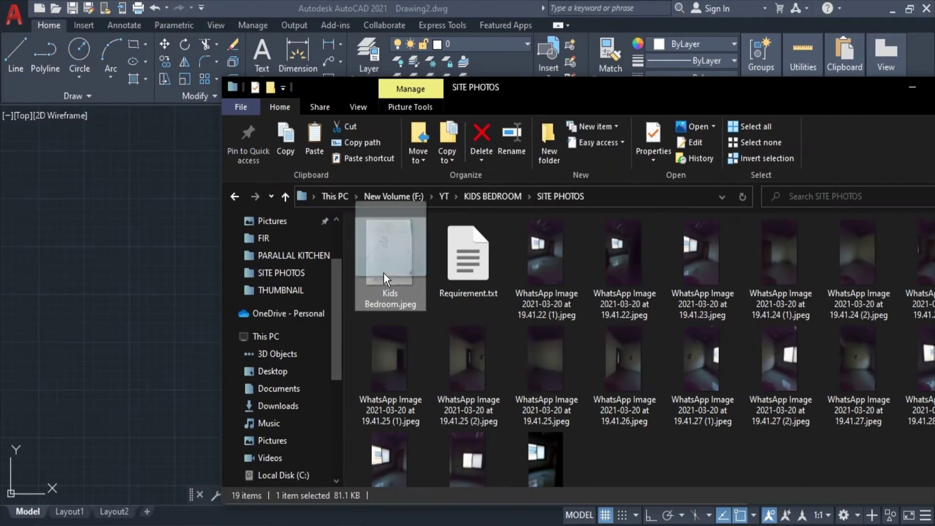
- Insert Kids Bedroom.jpeg into the drawing at default scale and 0 rotation
{"action": "left_click_drag", "start_coordinate": [390, 258], "coordinate": [144, 317]}
{"action": "left_click", "coordinate": [170, 376]}
{"action": "key", "text": "Return"}
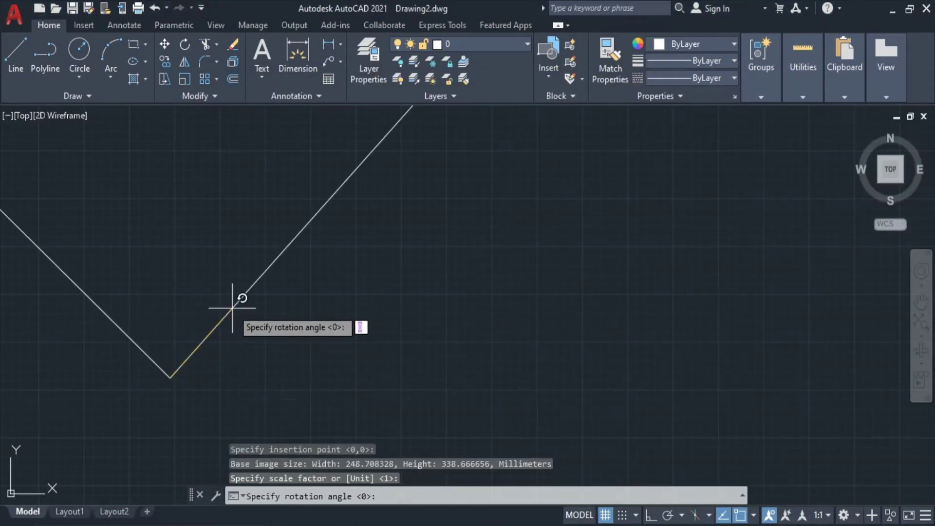
{"action": "key", "text": "Return"}
- Frame the sketch in the view and turn off the grid
{"action": "scroll", "coordinate": [487, 311], "scroll_direction": "down", "scroll_amount": 5}
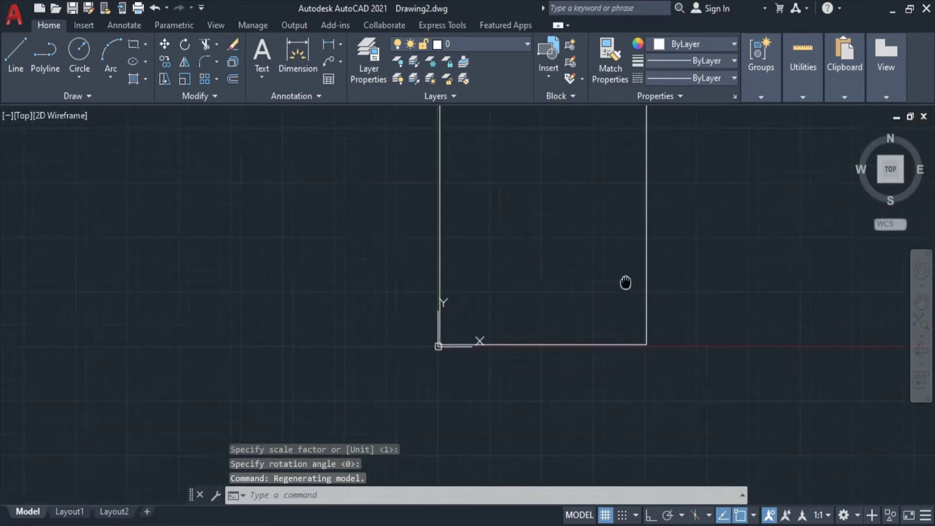
{"action": "scroll", "coordinate": [417, 256], "scroll_direction": "up", "scroll_amount": 4}
{"action": "middle_click_drag", "start_coordinate": [590, 288], "coordinate": [506, 302]}
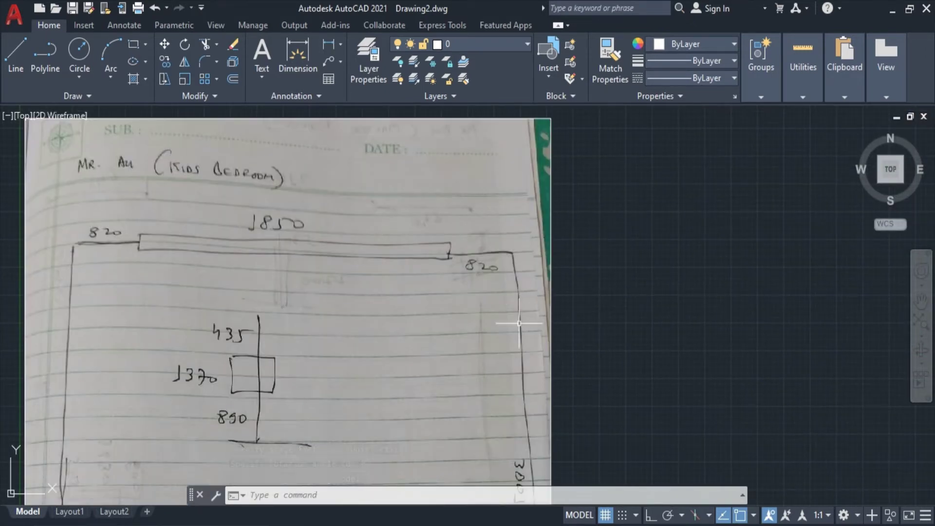
{"action": "left_click", "coordinate": [607, 518]}
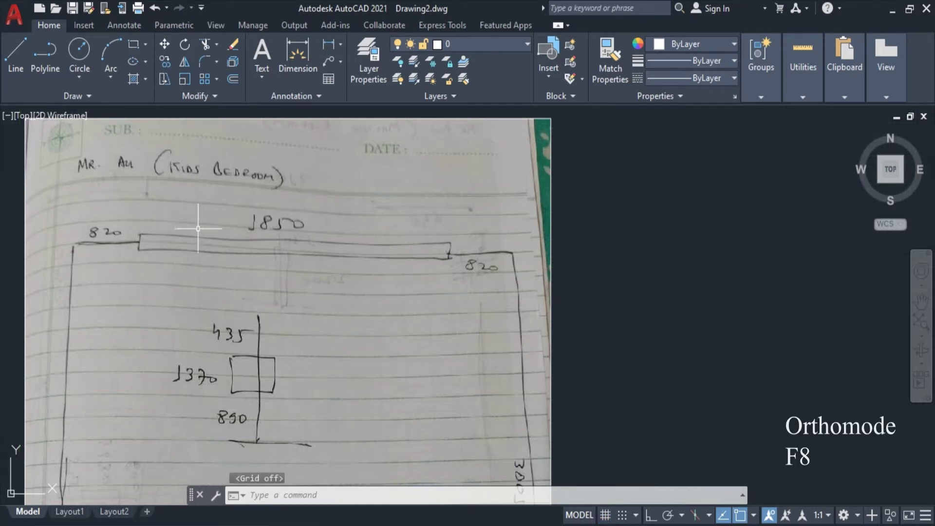
{"action": "left_click", "coordinate": [19, 57]}
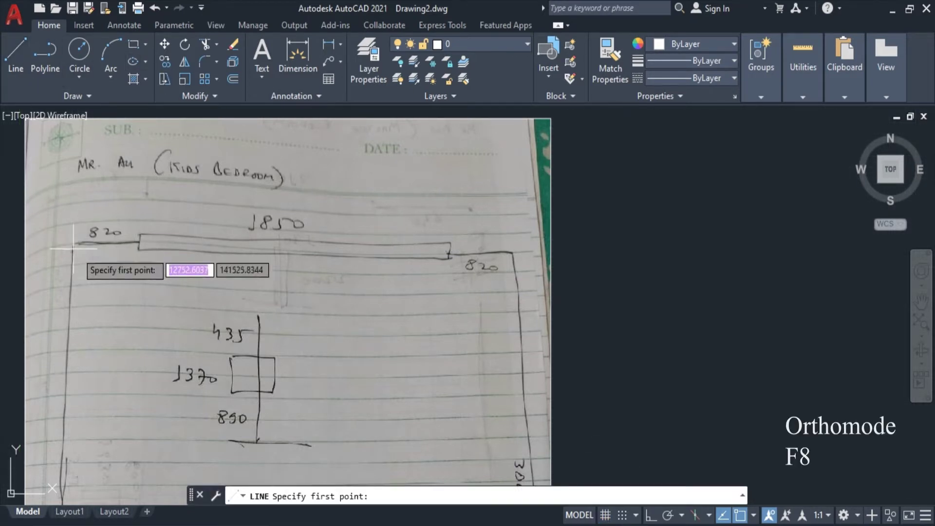
- With Ortho on, draw the top wall as 820, 1850 and 820 segments
{"action": "scroll", "coordinate": [628, 258], "scroll_direction": "down", "scroll_amount": 2}
{"action": "middle_click_drag", "start_coordinate": [628, 258], "coordinate": [460, 263]}
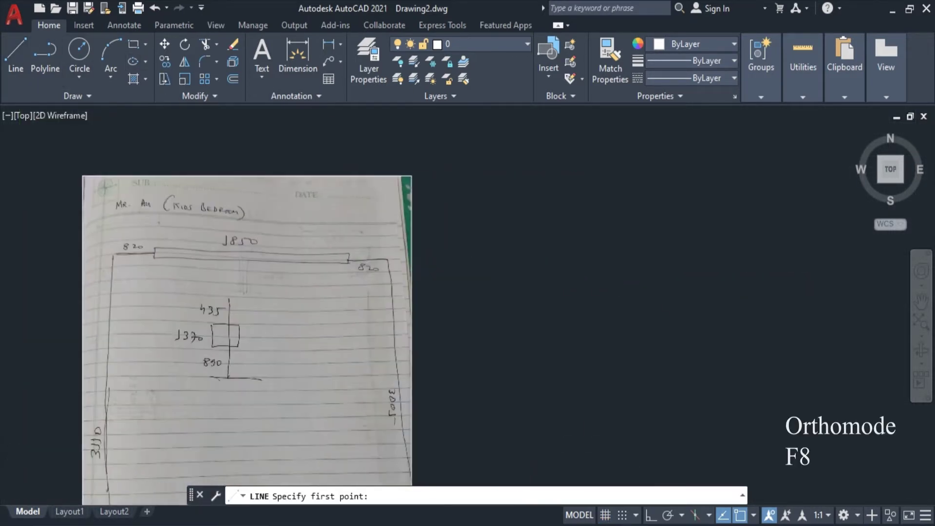
{"action": "left_click", "coordinate": [492, 264]}
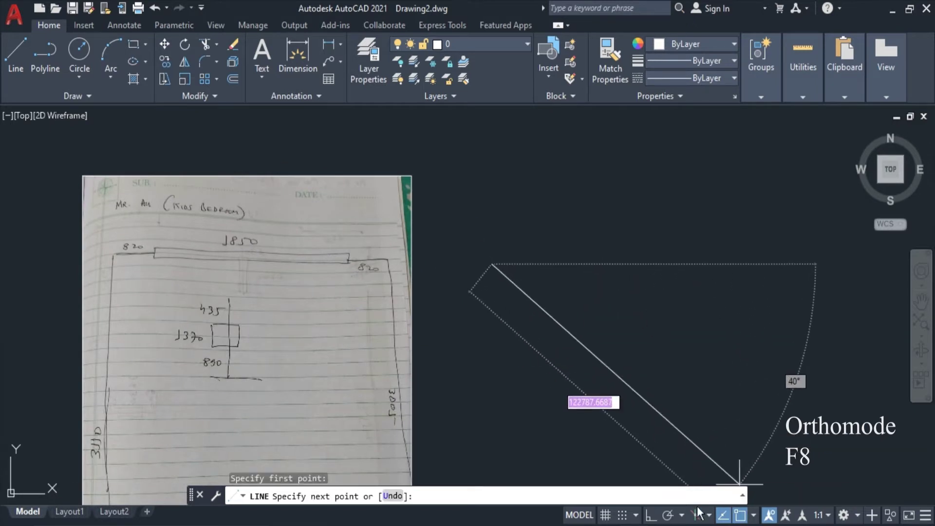
{"action": "left_click", "coordinate": [651, 516]}
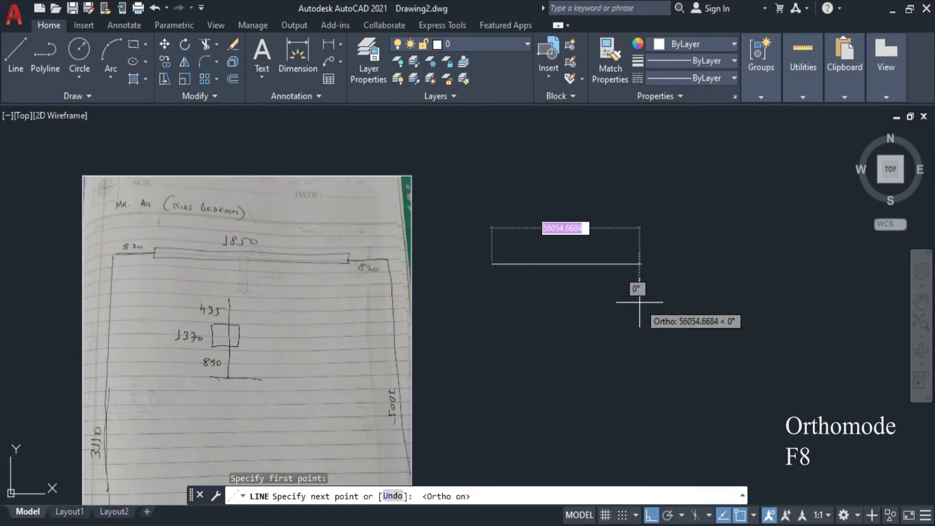
{"action": "type", "text": "820"}
{"action": "key", "text": "Return"}
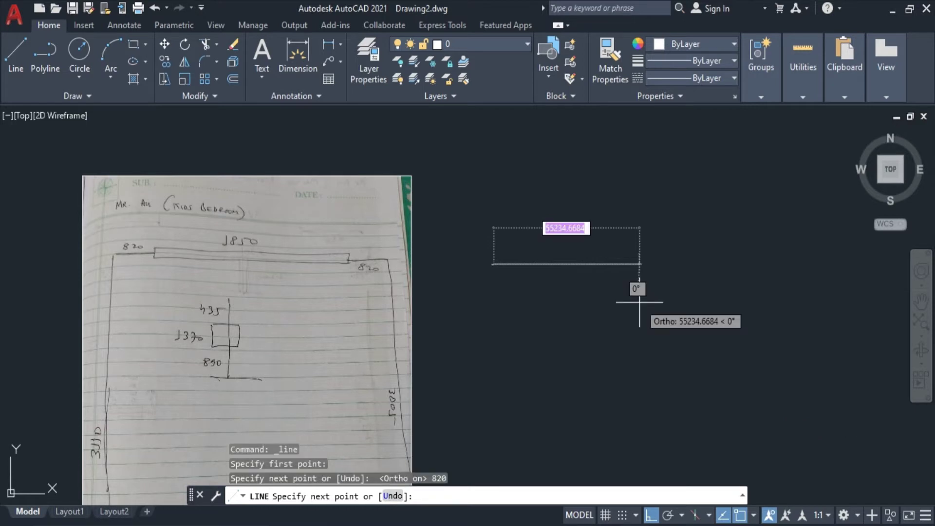
{"action": "type", "text": "1850"}
{"action": "key", "text": "Return"}
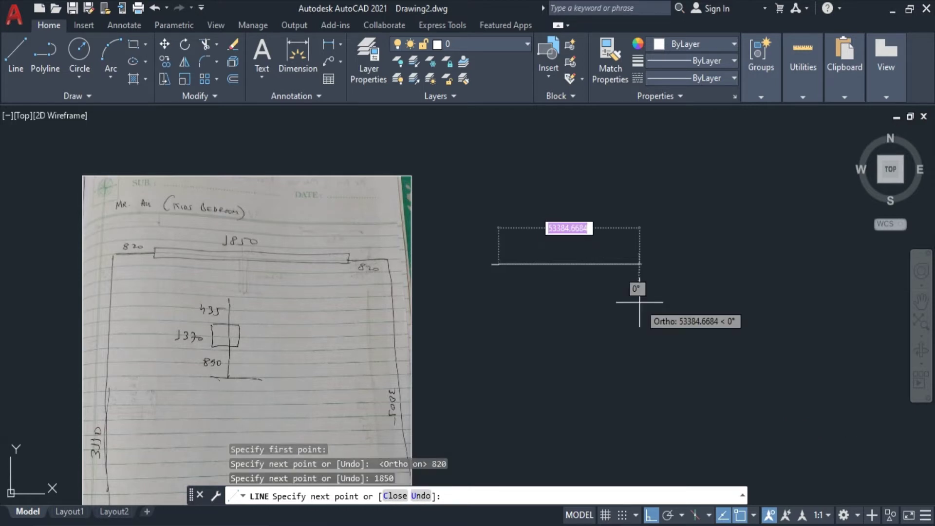
{"action": "type", "text": "820"}
{"action": "key", "text": "Return"}
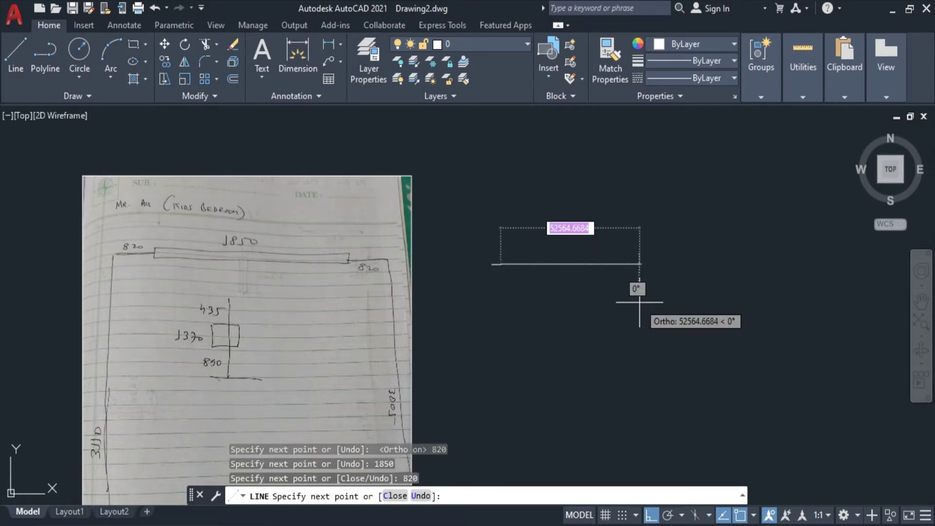
- Continue the wall 3005 downward and end the line
{"action": "scroll", "coordinate": [548, 268], "scroll_direction": "up", "scroll_amount": 2}
{"action": "scroll", "coordinate": [442, 297], "scroll_direction": "up", "scroll_amount": 1}
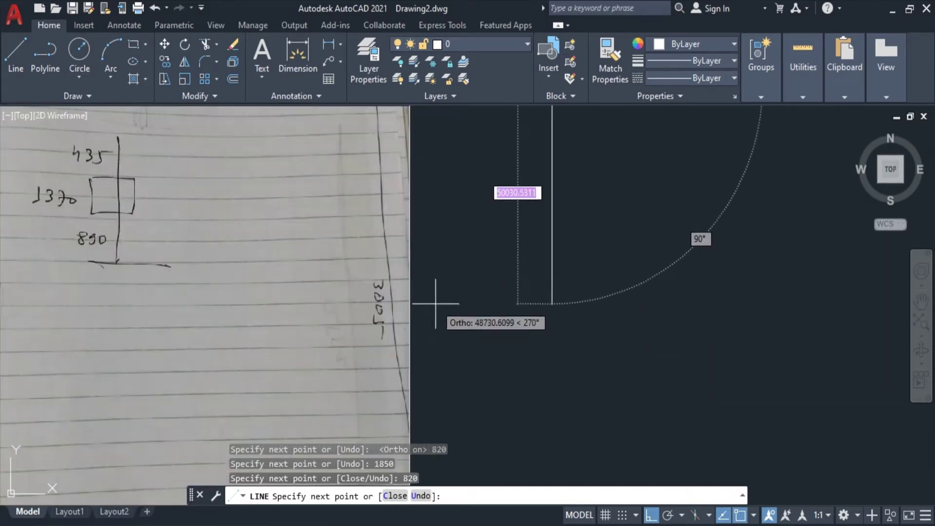
{"action": "scroll", "coordinate": [424, 316], "scroll_direction": "up", "scroll_amount": 2}
{"action": "scroll", "coordinate": [424, 246], "scroll_direction": "down", "scroll_amount": 2}
{"action": "scroll", "coordinate": [424, 246], "scroll_direction": "down", "scroll_amount": 1}
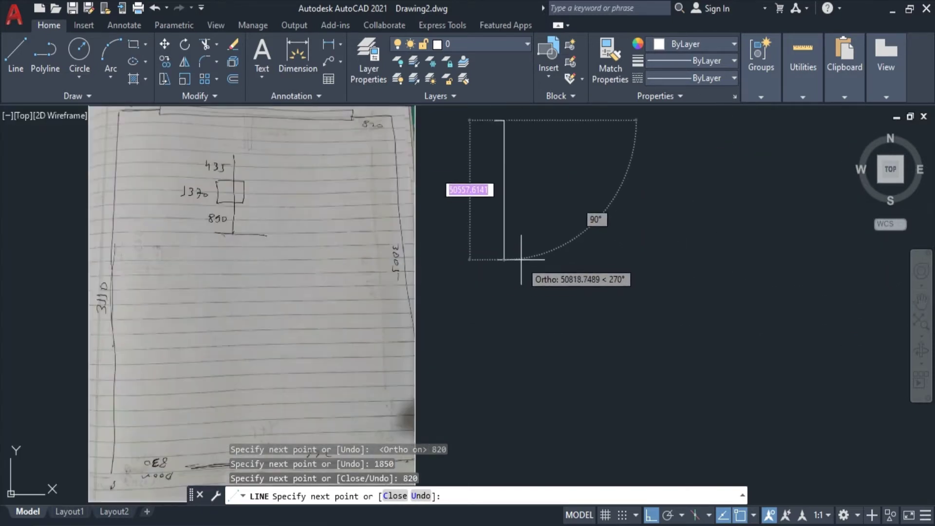
{"action": "type", "text": "3005"}
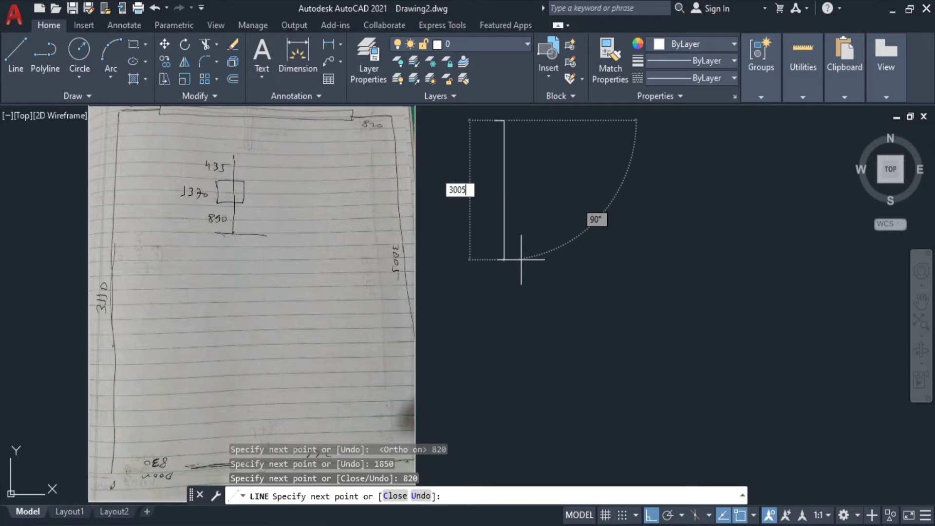
{"action": "key", "text": "Return"}
{"action": "key", "text": "Escape"}
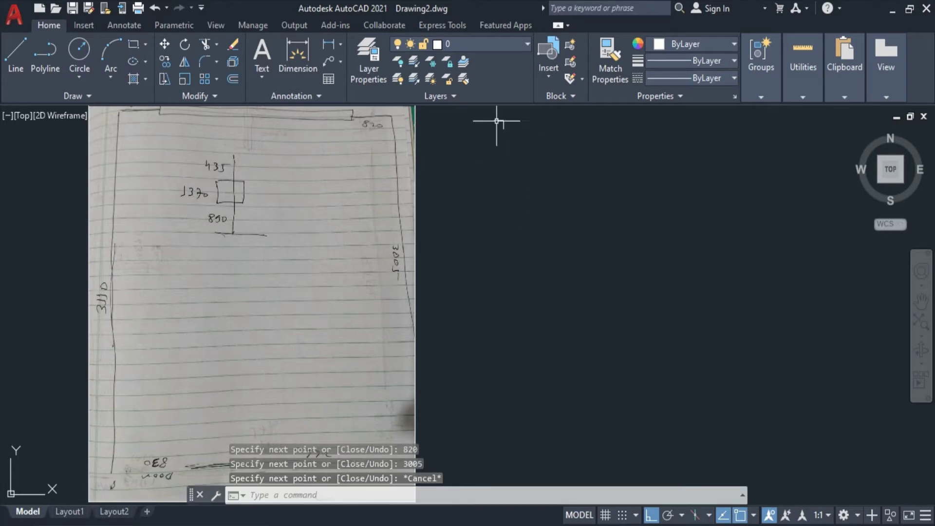
{"action": "scroll", "coordinate": [505, 134], "scroll_direction": "up", "scroll_amount": 2}
{"action": "scroll", "coordinate": [507, 146], "scroll_direction": "down", "scroll_amount": 4}
{"action": "left_click", "coordinate": [514, 186]}
- Scale the sketch image by 0.4 about its corner
{"action": "left_click", "coordinate": [258, 385]}
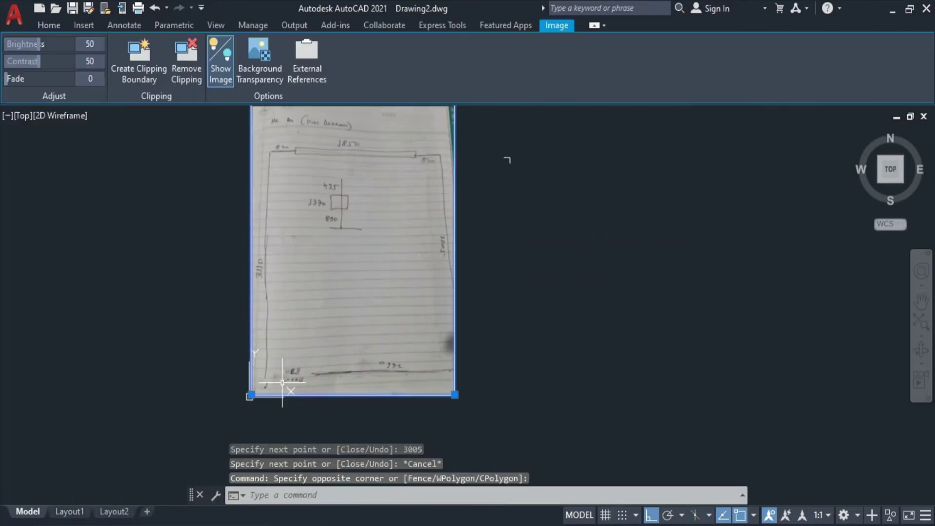
{"action": "left_click", "coordinate": [250, 395]}
{"action": "scroll", "coordinate": [400, 231], "scroll_direction": "down", "scroll_amount": 2}
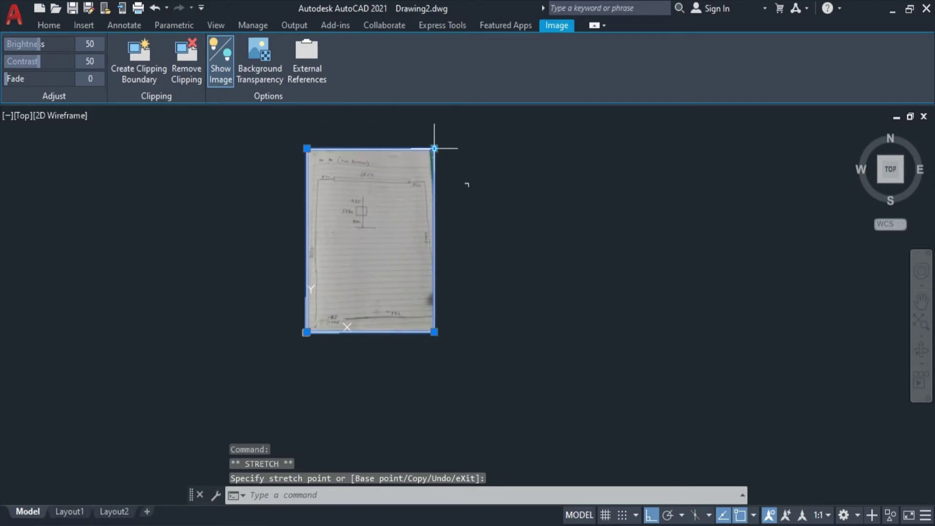
{"action": "key", "text": "Escape"}
{"action": "type", "text": "sc"}
{"action": "key", "text": "Return"}
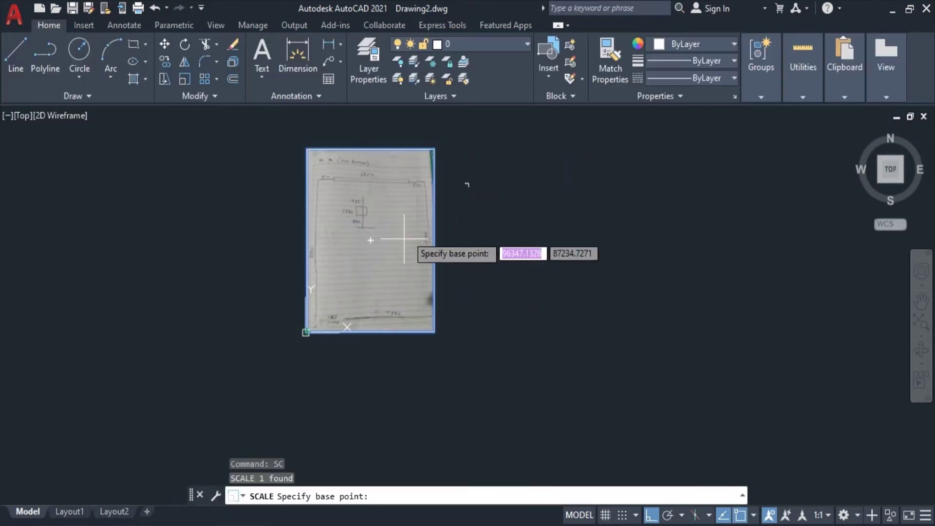
{"action": "left_click", "coordinate": [432, 189]}
{"action": "type", "text": "4"}
{"action": "key", "text": "Return"}
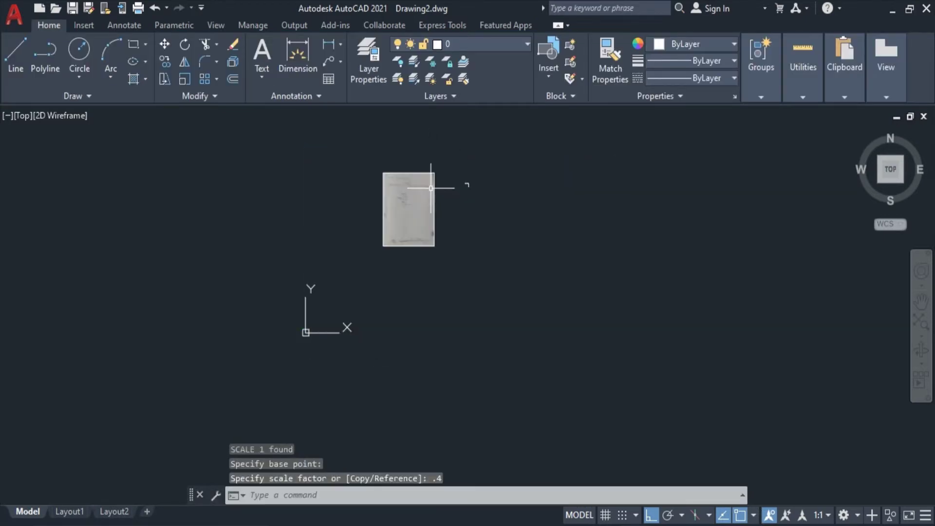
- Scale the sketch image by 0.4 a second time
{"action": "left_click", "coordinate": [422, 189]}
{"action": "key", "text": "Return"}
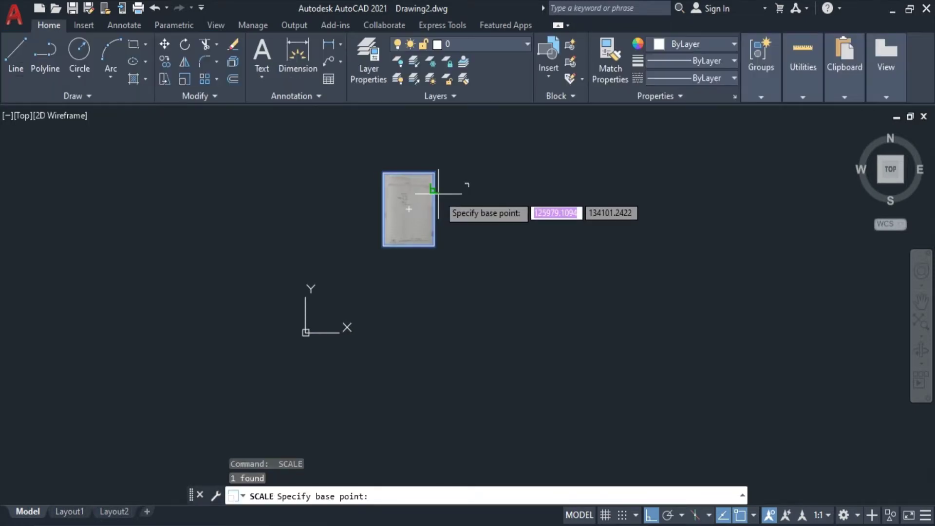
{"action": "left_click", "coordinate": [433, 191]}
{"action": "type", "text": ".4"}
{"action": "key", "text": "Return"}
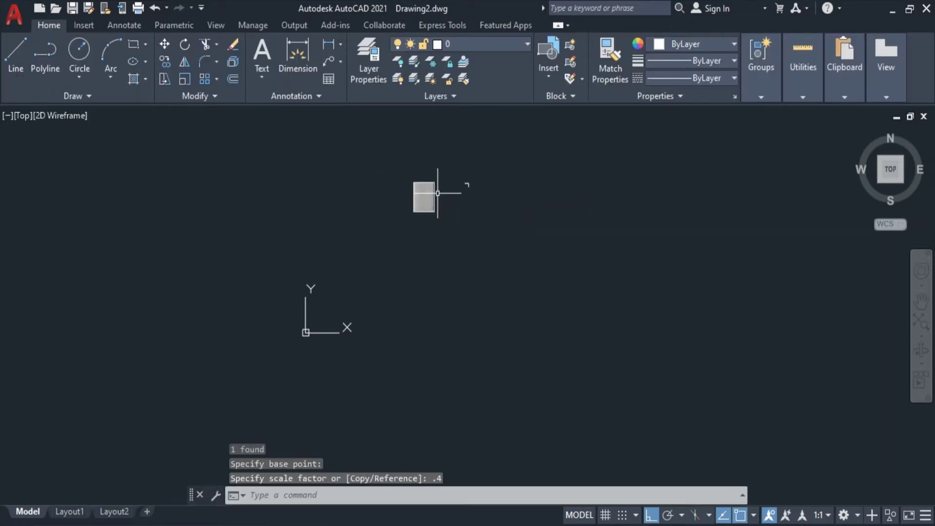
{"action": "scroll", "coordinate": [462, 193], "scroll_direction": "up", "scroll_amount": 3}
{"action": "scroll", "coordinate": [560, 205], "scroll_direction": "up", "scroll_amount": 2}
{"action": "left_click", "coordinate": [448, 215]}
{"action": "left_click", "coordinate": [414, 271]}
{"action": "scroll", "coordinate": [487, 293], "scroll_direction": "up", "scroll_amount": 2}
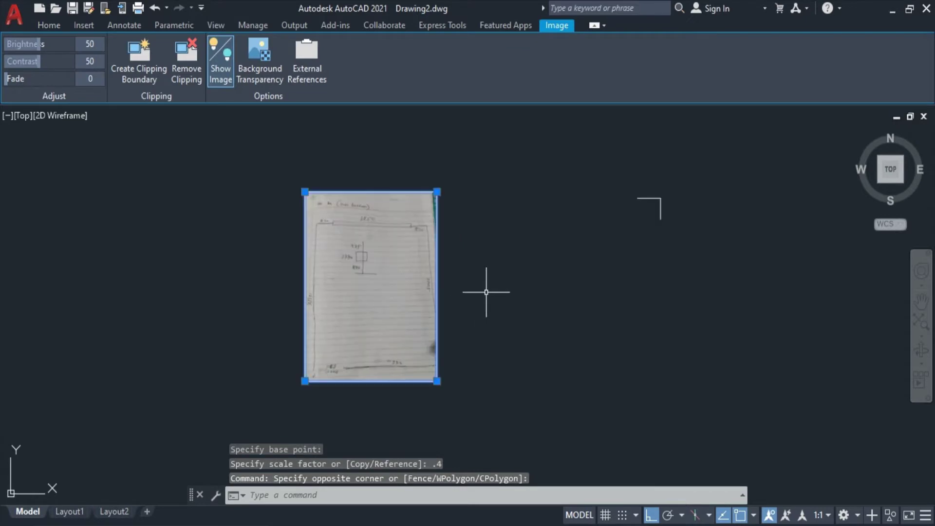
{"action": "key", "text": "Return"}
{"action": "left_click", "coordinate": [507, 317]}
{"action": "key", "text": "Escape"}
- Move the shrunken sketch image to the right
{"action": "left_click", "coordinate": [359, 334]}
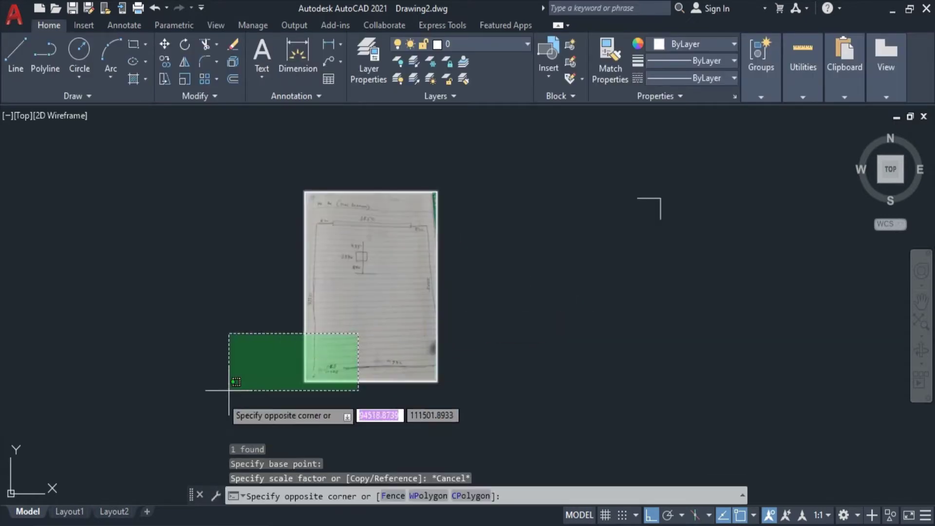
{"action": "left_click", "coordinate": [229, 390]}
{"action": "type", "text": "m"}
{"action": "key", "text": "Return"}
{"action": "left_click", "coordinate": [460, 347]}
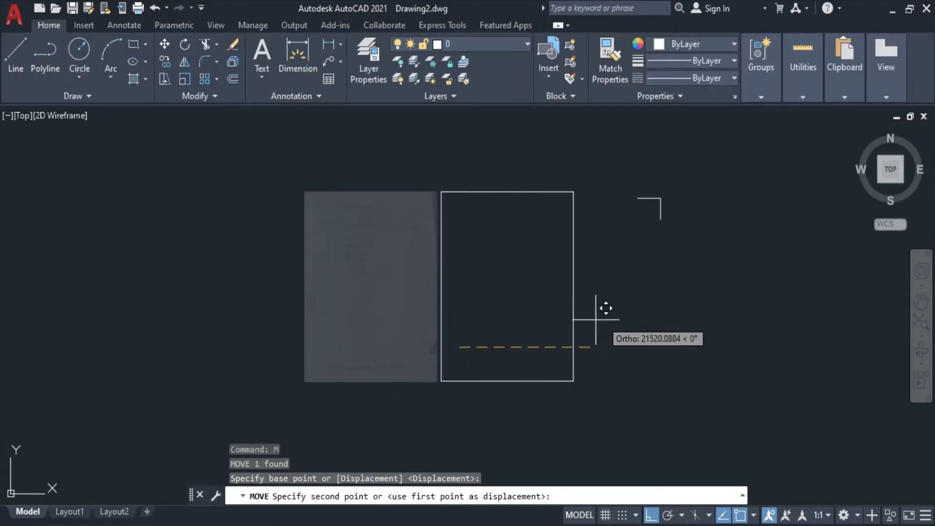
{"action": "key", "text": "Escape"}
- Rotate the sketch so its handwriting reads upright, and zoom in on it
{"action": "left_click", "coordinate": [721, 241]}
{"action": "left_click", "coordinate": [511, 332]}
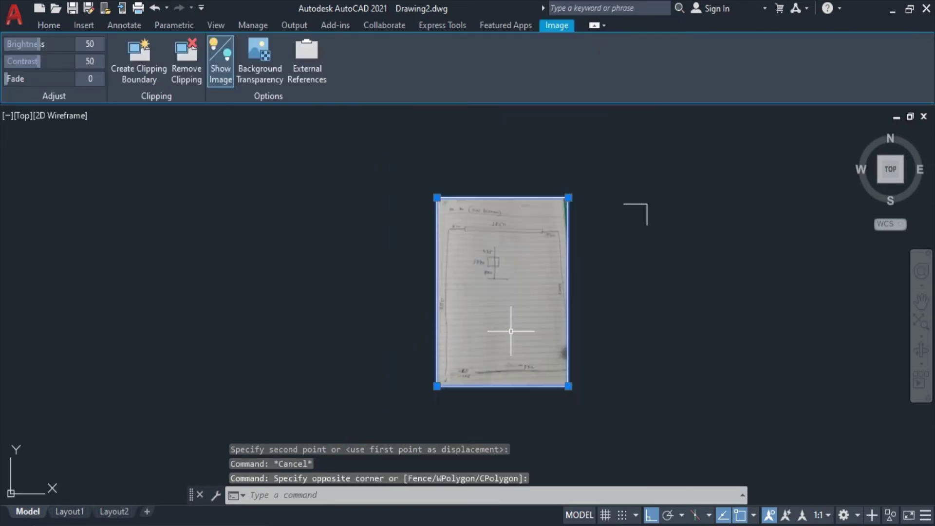
{"action": "type", "text": "Ro"}
{"action": "key", "text": "Return"}
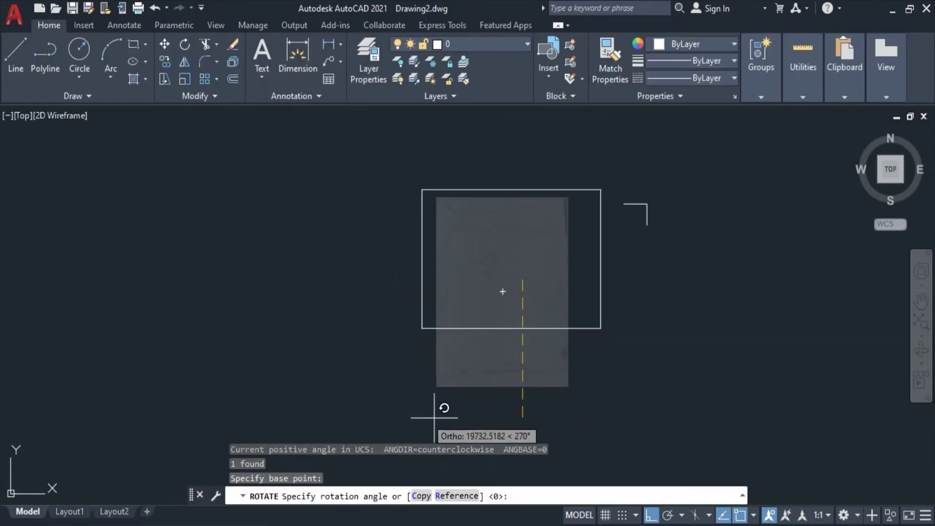
{"action": "left_click", "coordinate": [345, 321]}
{"action": "left_click", "coordinate": [684, 258]}
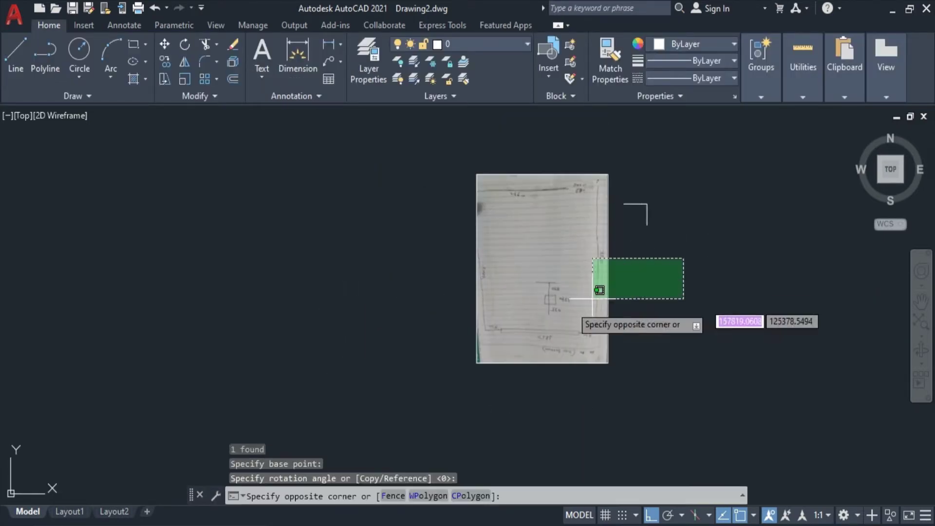
{"action": "key", "text": "Escape"}
{"action": "scroll", "coordinate": [543, 315], "scroll_direction": "up", "scroll_amount": 4}
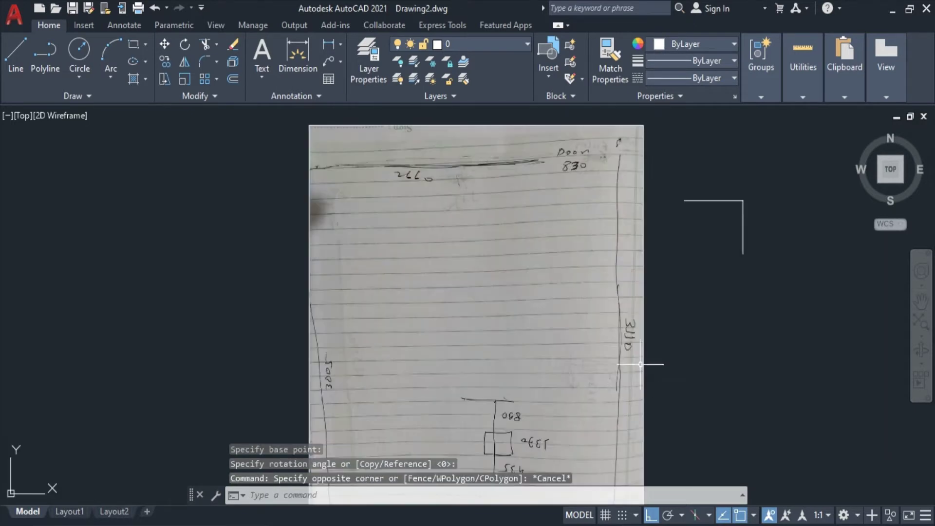
{"action": "scroll", "coordinate": [407, 172], "scroll_direction": "up", "scroll_amount": 4}
{"action": "scroll", "coordinate": [528, 195], "scroll_direction": "down", "scroll_amount": 2}
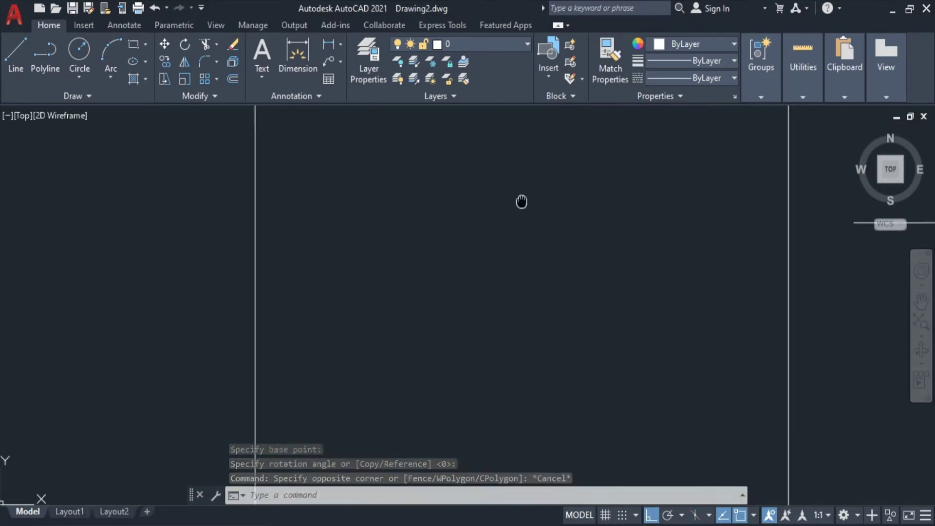
- Draw wall lines 2660 then 830 long from the outline's corner with ortho on
{"action": "middle_click_drag", "start_coordinate": [702, 258], "coordinate": [520, 260]}
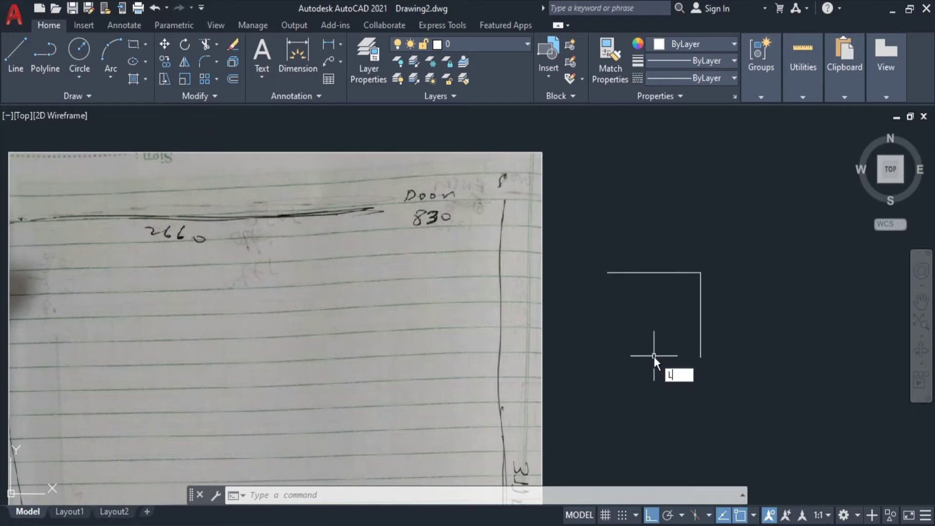
{"action": "type", "text": "l"}
{"action": "key", "text": "Return"}
{"action": "left_click", "coordinate": [700, 357]}
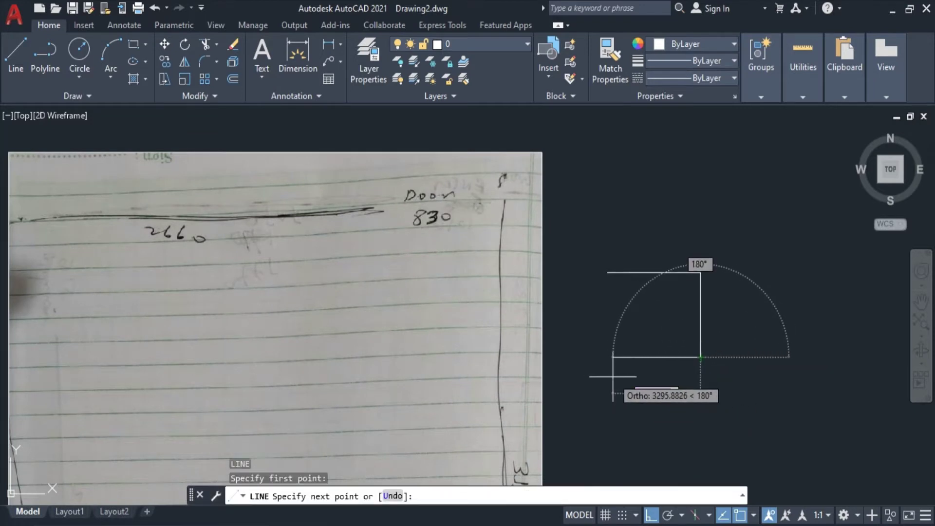
{"action": "type", "text": "2660"}
{"action": "key", "text": "Return"}
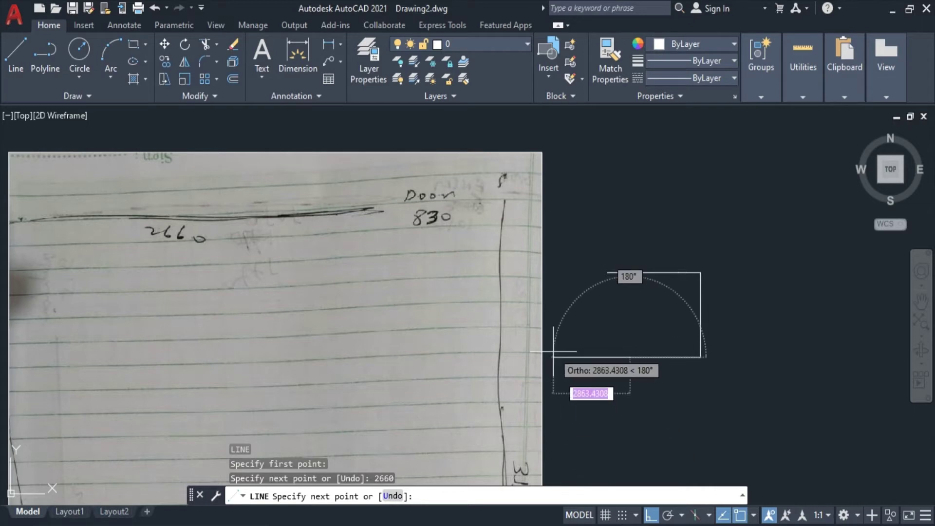
{"action": "type", "text": "830"}
{"action": "key", "text": "Return"}
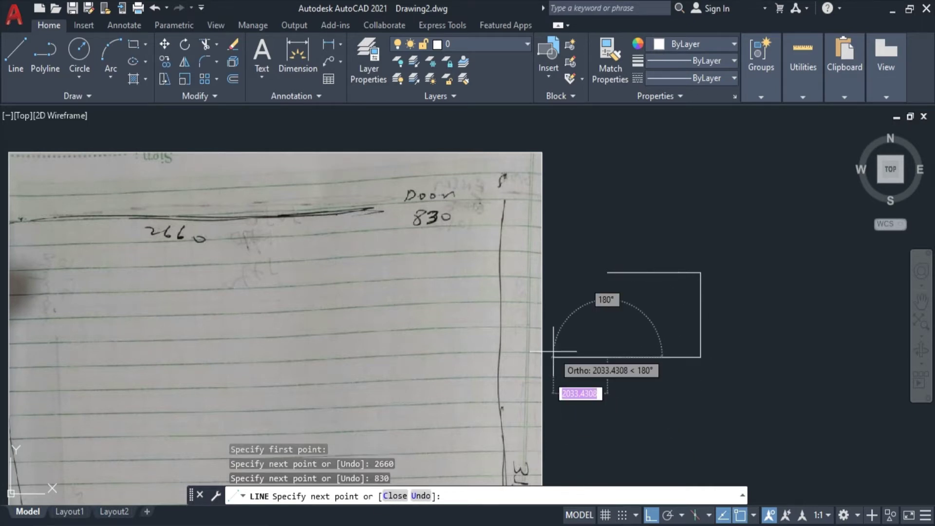
{"action": "scroll", "coordinate": [618, 278], "scroll_direction": "up", "scroll_amount": 2}
{"action": "scroll", "coordinate": [618, 319], "scroll_direction": "up", "scroll_amount": 2}
{"action": "scroll", "coordinate": [622, 308], "scroll_direction": "up", "scroll_amount": 2}
{"action": "key", "text": "Escape"}
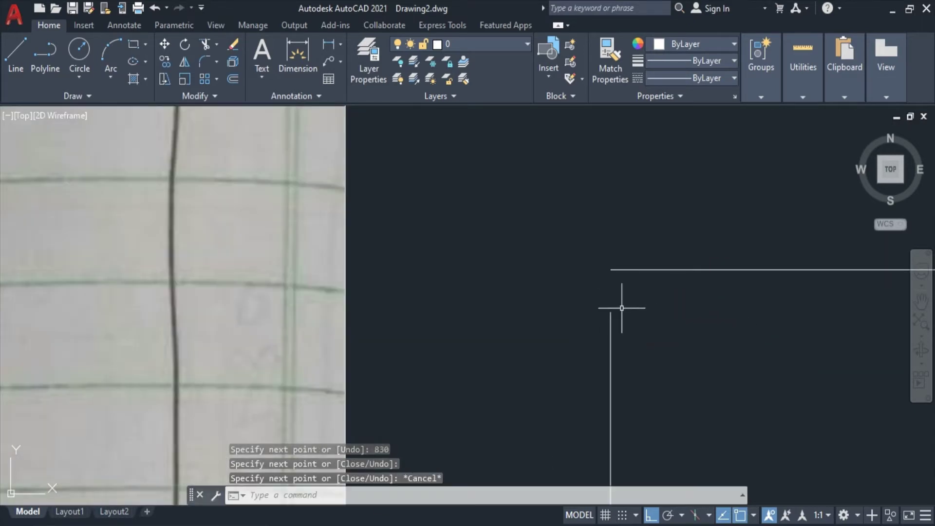
{"action": "scroll", "coordinate": [624, 316], "scroll_direction": "down", "scroll_amount": 1}
- Start a chamfer at the corner, pick the vertical line, then cancel it
{"action": "type", "text": "CHA"}
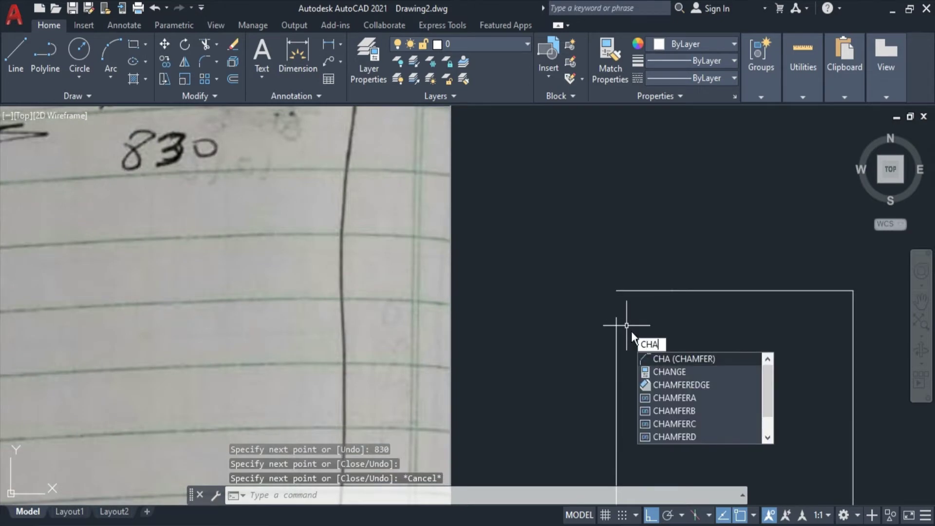
{"action": "left_click", "coordinate": [679, 358]}
{"action": "left_click", "coordinate": [618, 332]}
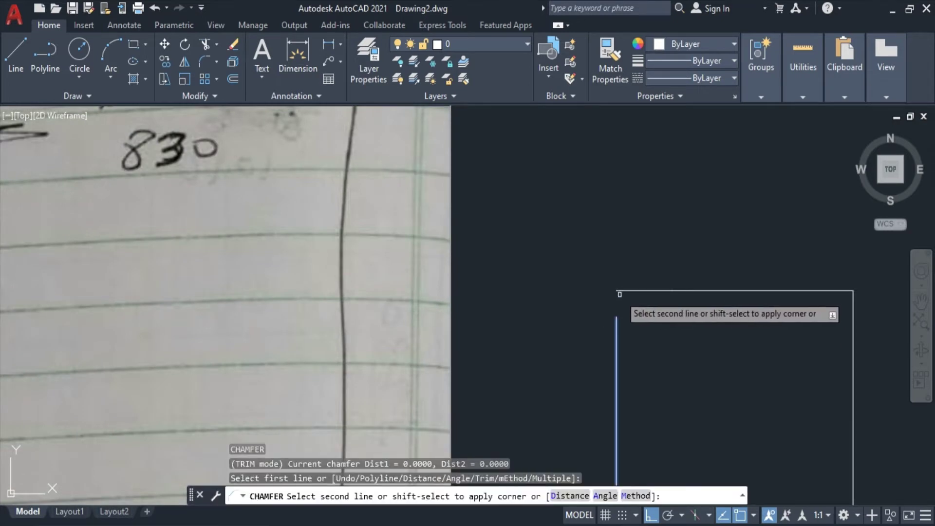
{"action": "key", "text": "Escape"}
{"action": "scroll", "coordinate": [626, 293], "scroll_direction": "down", "scroll_amount": 4}
- Open the Options dialog from the drawing area's right-click menu
{"action": "middle_click_drag", "start_coordinate": [717, 307], "coordinate": [533, 277]}
{"action": "right_click", "coordinate": [626, 230]}
{"action": "left_click", "coordinate": [669, 483]}
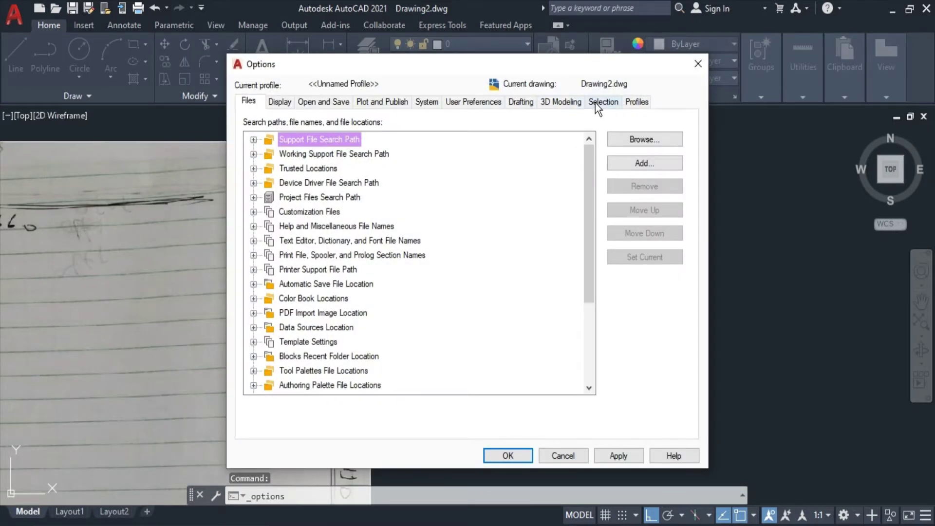
{"action": "left_click", "coordinate": [597, 103]}
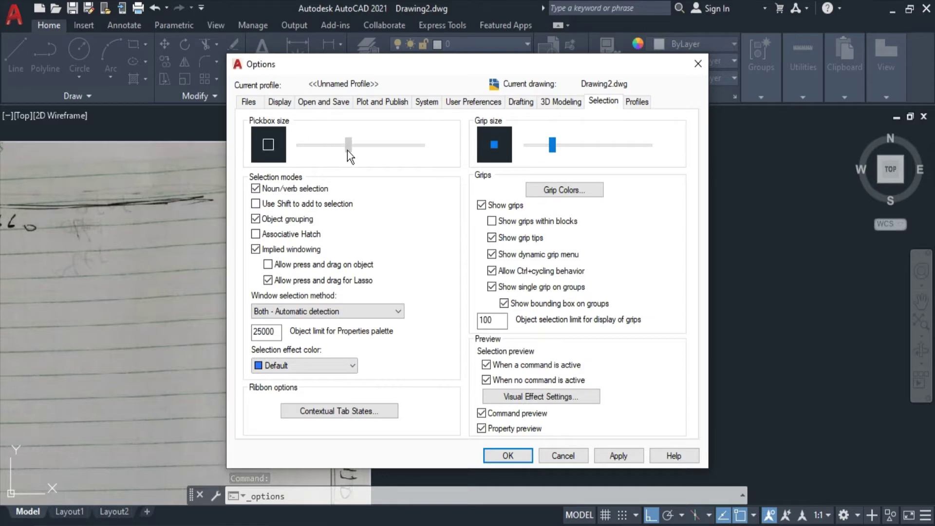
{"action": "left_click", "coordinate": [566, 103]}
{"action": "left_click", "coordinate": [521, 102]}
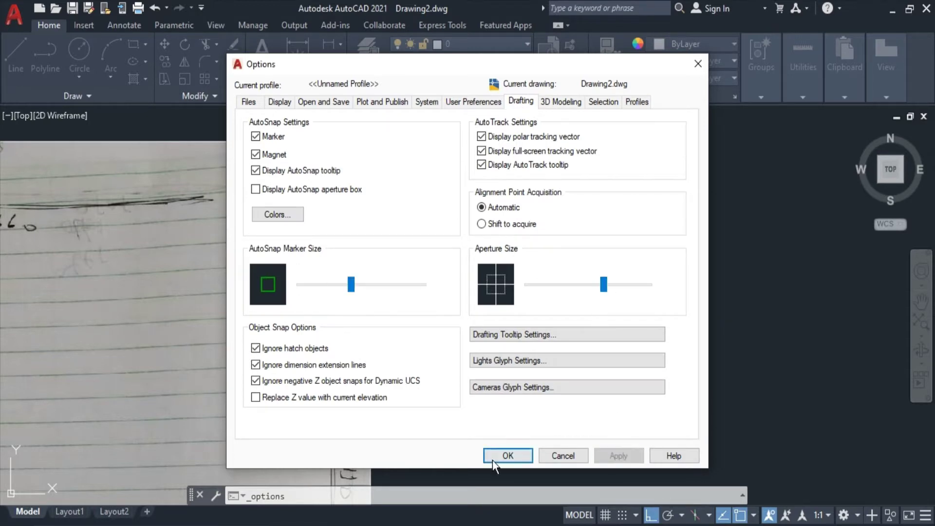
{"action": "left_click", "coordinate": [507, 455]}
{"action": "key", "text": "Escape"}
{"action": "scroll", "coordinate": [390, 275], "scroll_direction": "up", "scroll_amount": 2}
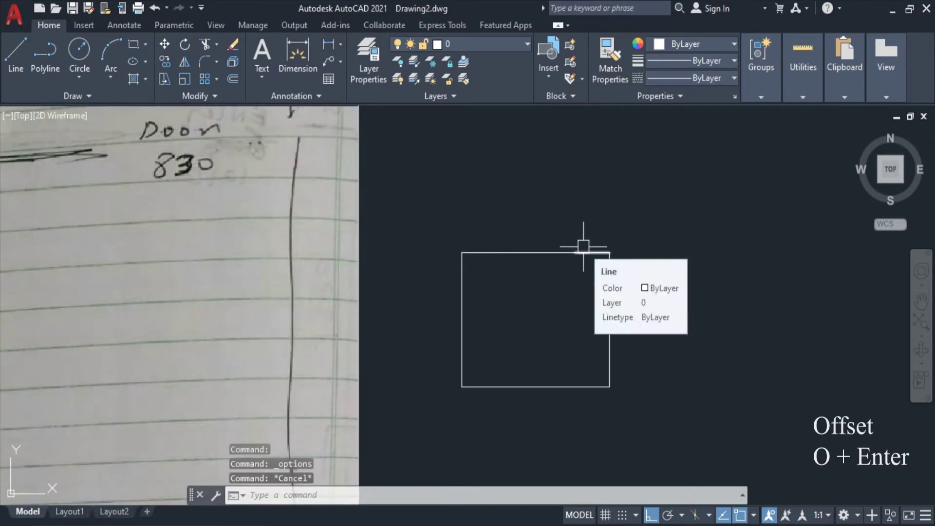
- Offset the square's top, right, bottom and left edges 150 outward
{"action": "left_click", "coordinate": [232, 78]}
{"action": "type", "text": "150"}
{"action": "key", "text": "Return"}
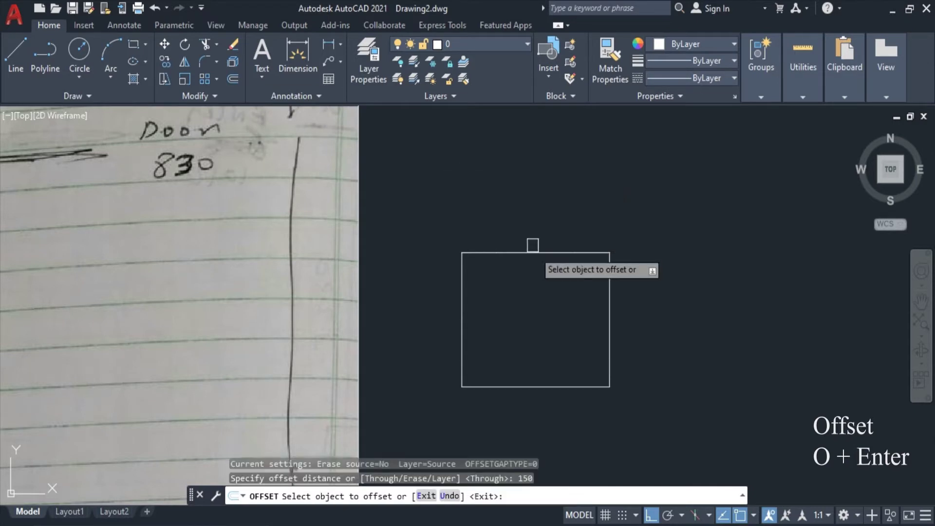
{"action": "left_click", "coordinate": [550, 252]}
{"action": "left_click", "coordinate": [568, 234]}
{"action": "left_click", "coordinate": [609, 321]}
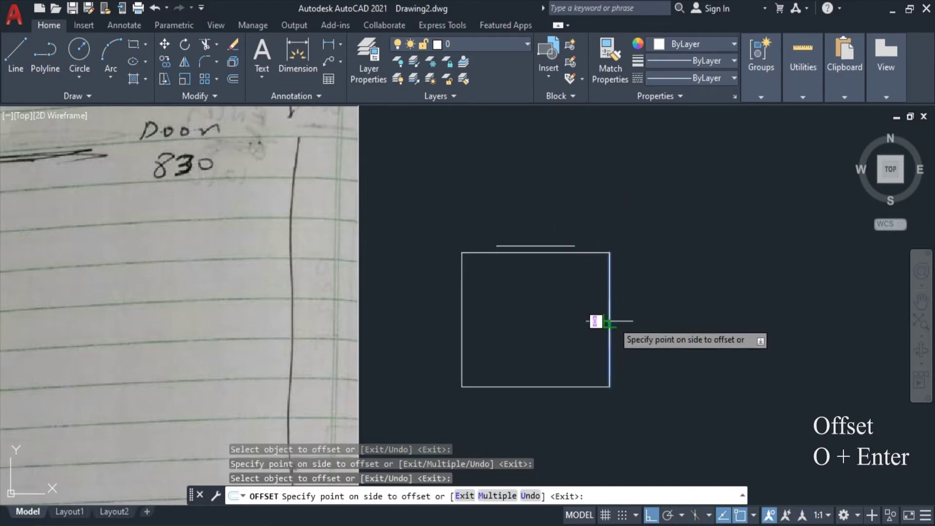
{"action": "left_click", "coordinate": [638, 311]}
{"action": "left_click", "coordinate": [575, 387]}
{"action": "left_click", "coordinate": [560, 405]}
{"action": "left_click", "coordinate": [462, 349]}
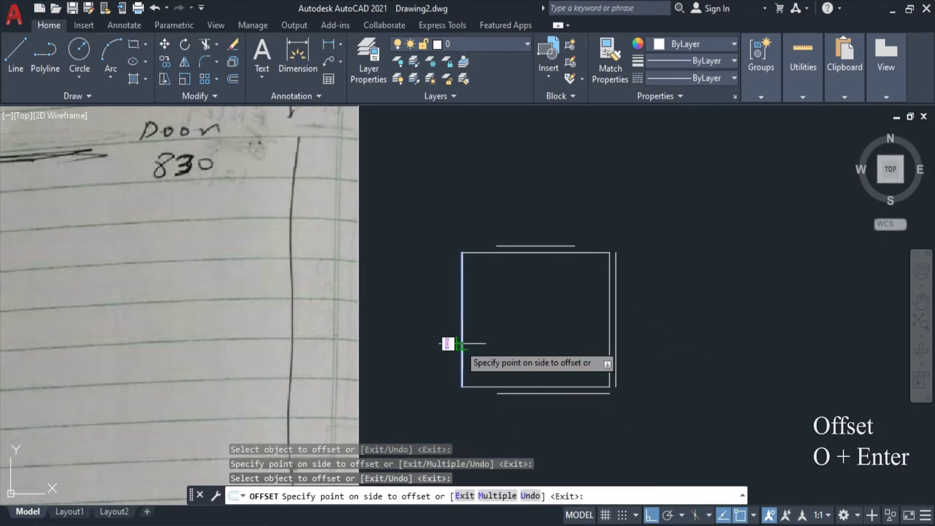
{"action": "key", "text": "Escape"}
{"action": "scroll", "coordinate": [468, 273], "scroll_direction": "up", "scroll_amount": 1}
{"action": "scroll", "coordinate": [458, 205], "scroll_direction": "up", "scroll_amount": 2}
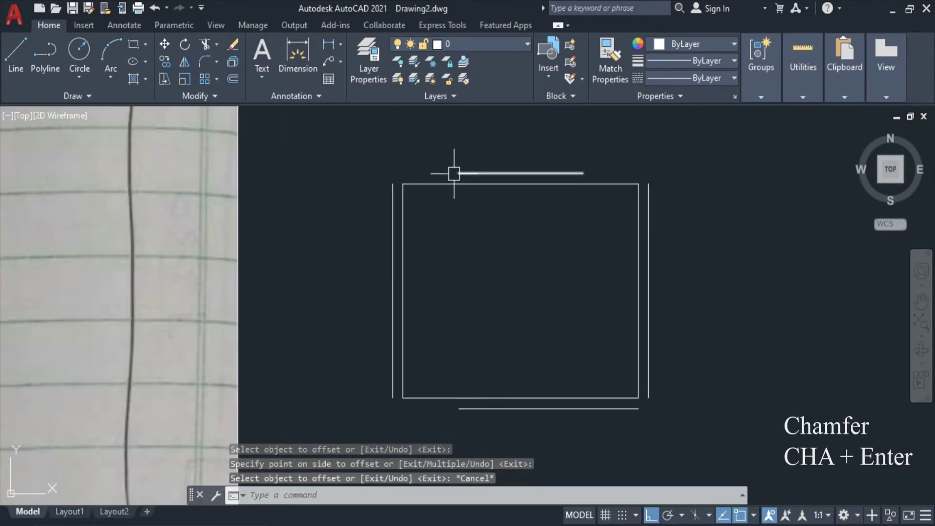
- Chamfer the outer top-left and top-right wall corners closed with zero distance
{"action": "type", "text": "cha"}
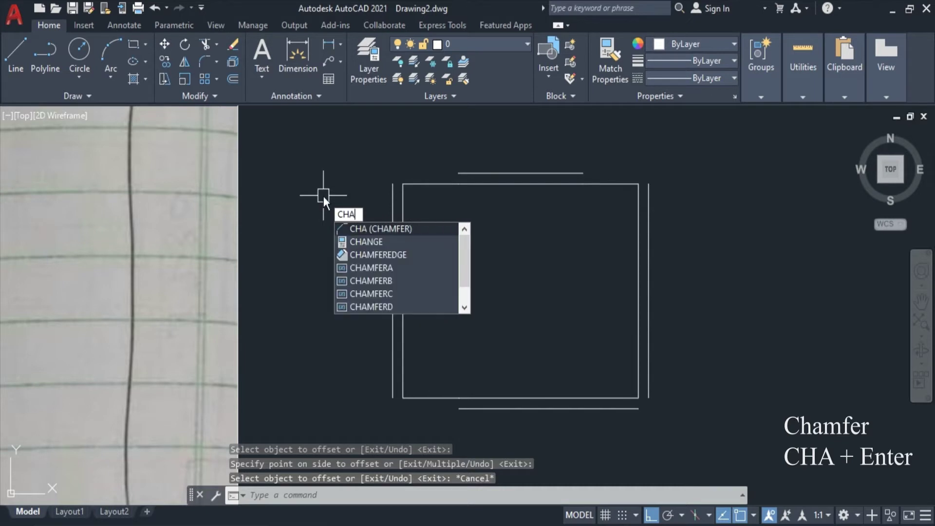
{"action": "key", "text": "Return"}
{"action": "left_click", "coordinate": [392, 214]}
{"action": "left_click", "coordinate": [501, 173]}
{"action": "key", "text": "Return"}
{"action": "left_click", "coordinate": [560, 173]}
{"action": "left_click", "coordinate": [649, 199]}
- Close the outer bottom-right and bottom-left wall corners with zero-distance chamfers
{"action": "key", "text": "Return"}
{"action": "left_click", "coordinate": [650, 224]}
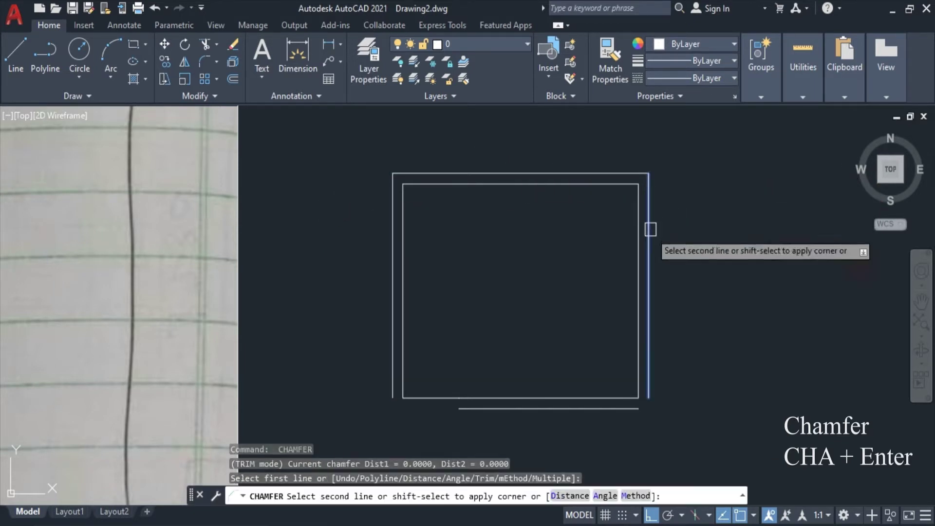
{"action": "left_click", "coordinate": [592, 411]}
{"action": "key", "text": "Return"}
{"action": "left_click", "coordinate": [463, 409]}
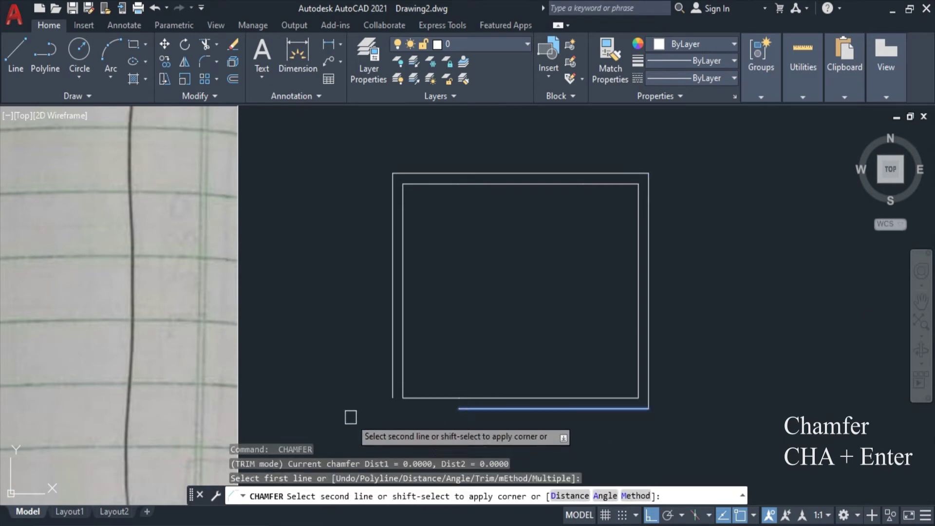
{"action": "left_click", "coordinate": [393, 393]}
{"action": "key", "text": "Escape"}
- Erase the middle stretch of the inner top wall line
{"action": "left_click", "coordinate": [538, 184]}
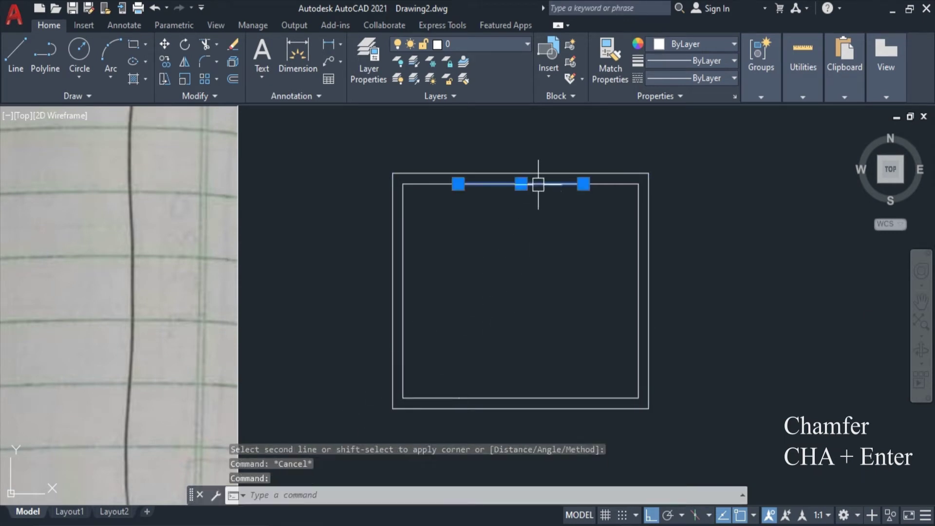
{"action": "key", "text": "Delete"}
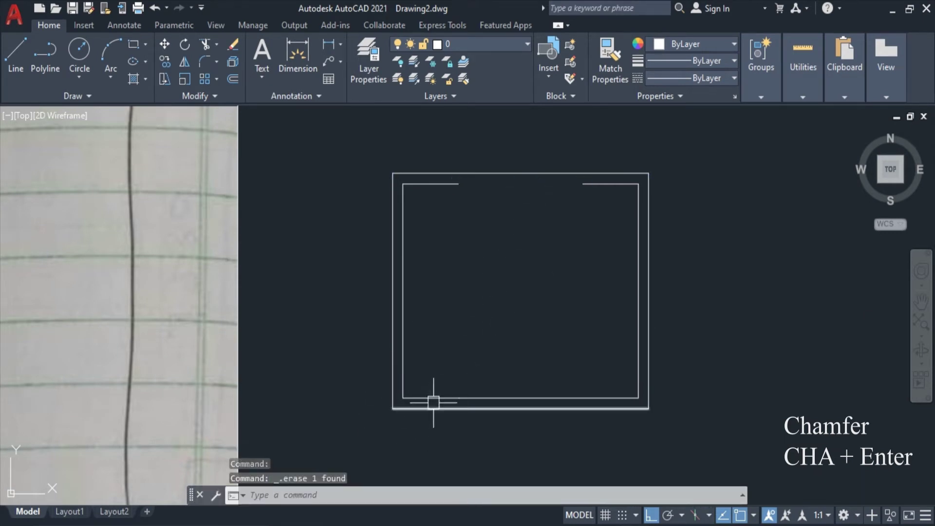
{"action": "key", "text": "Escape"}
{"action": "scroll", "coordinate": [400, 399], "scroll_direction": "up", "scroll_amount": 2}
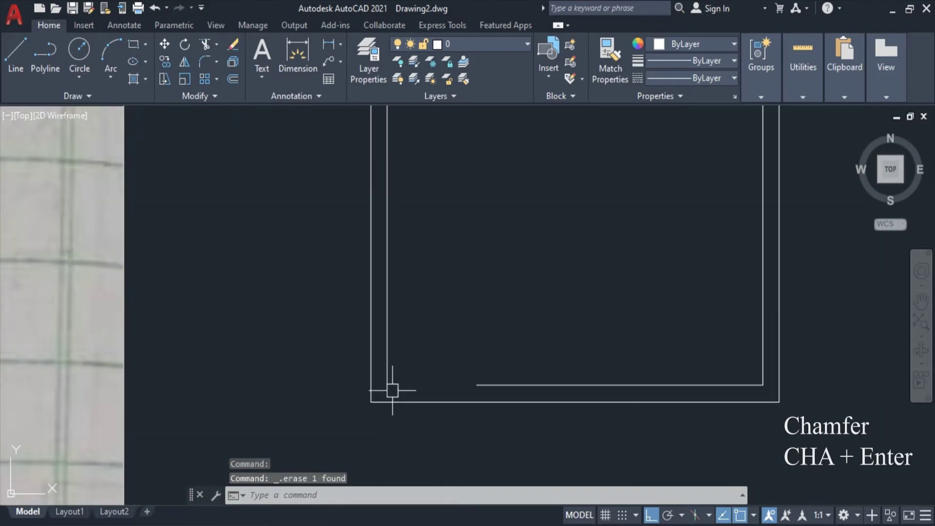
- Start the Extend command (EX) and bring up its options
{"action": "type", "text": "EX"}
{"action": "key", "text": "Return"}
{"action": "right_click", "coordinate": [438, 265]}
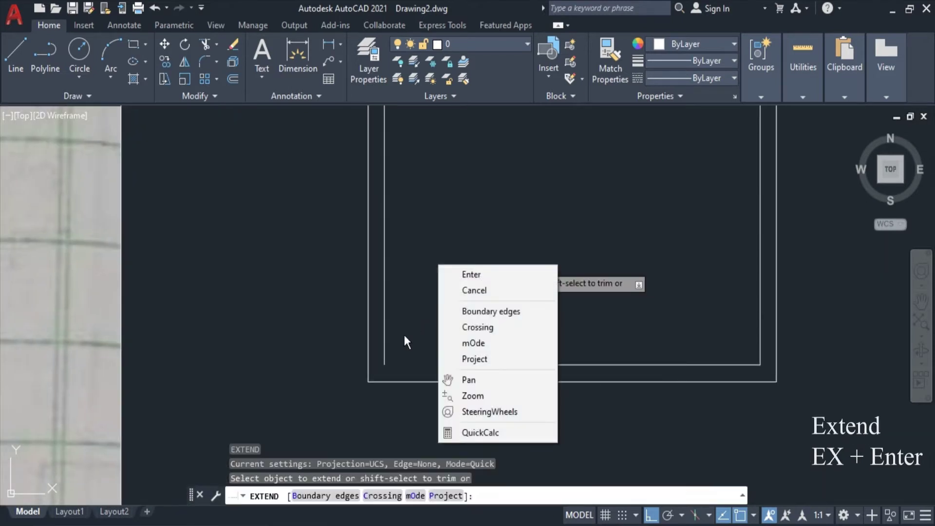
- Cancel Extend and draw a vertical line rising from the top wall opening
{"action": "left_click", "coordinate": [458, 292]}
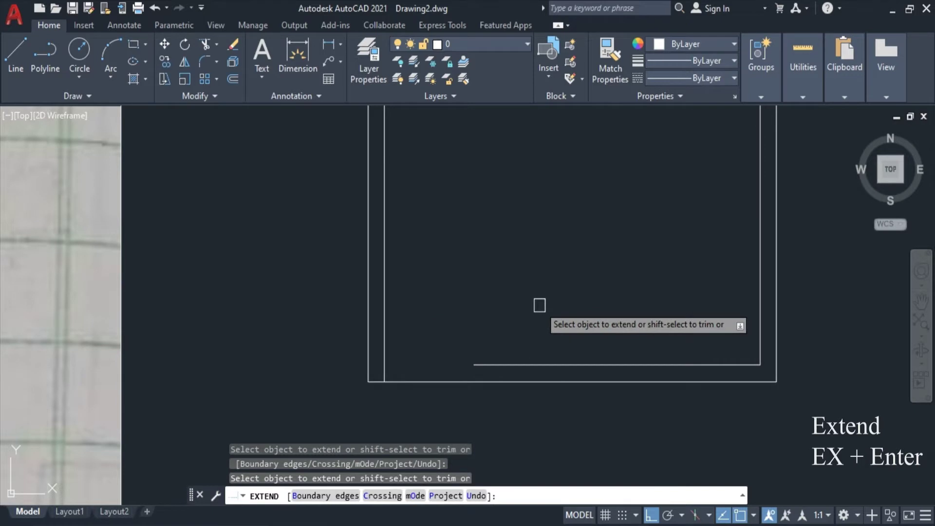
{"action": "scroll", "coordinate": [541, 293], "scroll_direction": "down", "scroll_amount": 2}
{"action": "middle_click_drag", "start_coordinate": [527, 212], "coordinate": [515, 304]}
{"action": "type", "text": "l"}
{"action": "key", "text": "Return"}
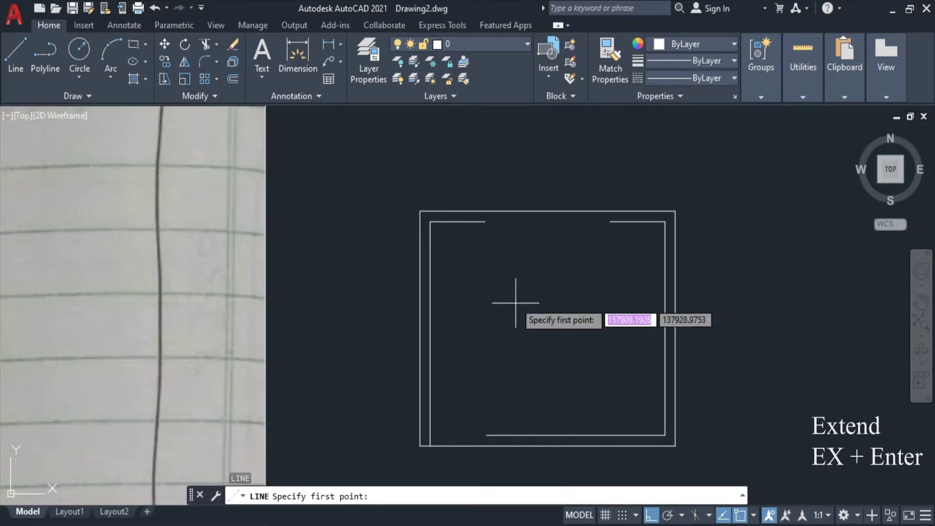
{"action": "left_click", "coordinate": [485, 222]}
{"action": "left_click", "coordinate": [485, 176]}
{"action": "key", "text": "Escape"}
- Draw a jamb line across the bottom wall thickness at the lower-left corner
{"action": "type", "text": "l"}
{"action": "key", "text": "Return"}
{"action": "left_click", "coordinate": [486, 435]}
{"action": "key", "text": "Escape"}
{"action": "type", "text": "l"}
{"action": "key", "text": "Return"}
{"action": "middle_click_drag", "start_coordinate": [530, 403], "coordinate": [502, 350]}
{"action": "left_click", "coordinate": [457, 371]}
{"action": "left_click", "coordinate": [458, 408]}
{"action": "key", "text": "Escape"}
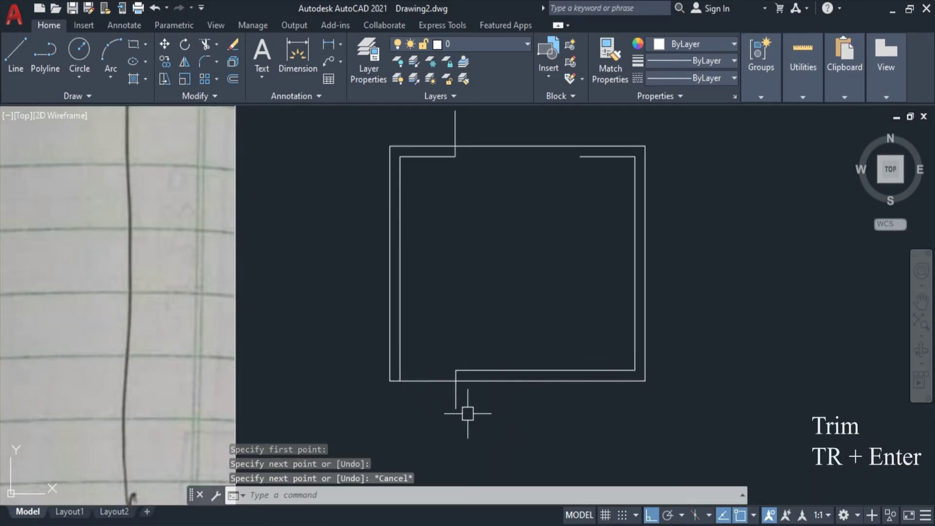
- Start TRIM and then a new line, cancelling both
{"action": "scroll", "coordinate": [455, 398], "scroll_direction": "up", "scroll_amount": 4}
{"action": "type", "text": "tr"}
{"action": "key", "text": "Return"}
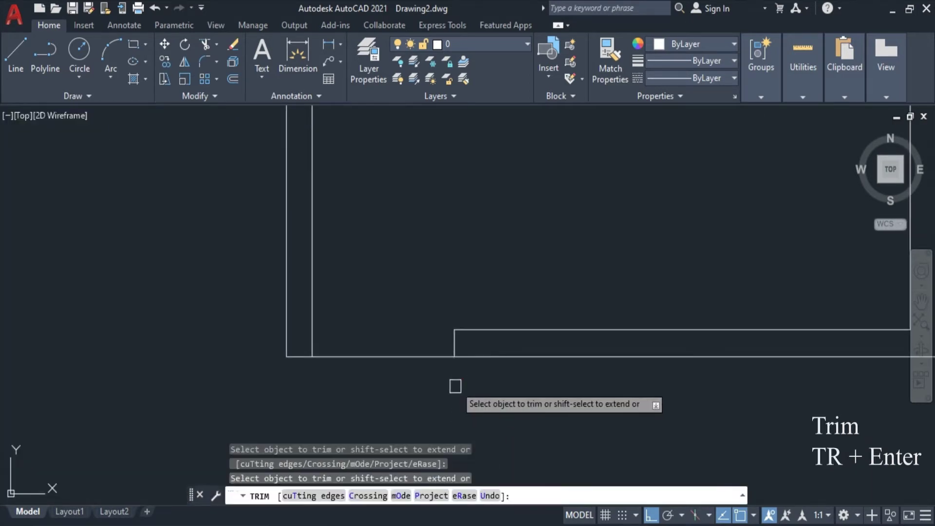
{"action": "scroll", "coordinate": [427, 355], "scroll_direction": "down", "scroll_amount": 4}
{"action": "key", "text": "Escape"}
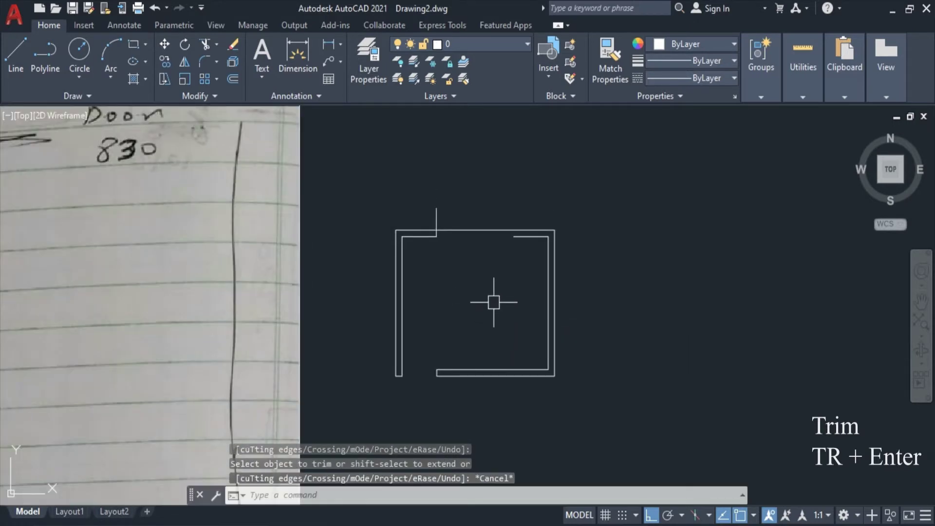
{"action": "scroll", "coordinate": [428, 395], "scroll_direction": "up", "scroll_amount": 2}
{"action": "type", "text": "l"}
{"action": "key", "text": "Return"}
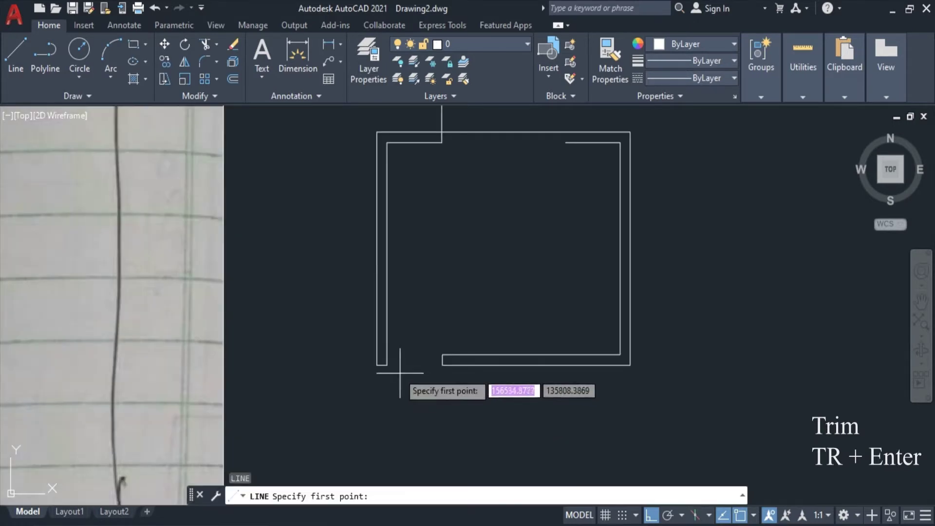
{"action": "key", "text": "Escape"}
{"action": "scroll", "coordinate": [470, 183], "scroll_direction": "up", "scroll_amount": 2}
{"action": "scroll", "coordinate": [443, 309], "scroll_direction": "up", "scroll_amount": 2}
- Draw the window as a rectangle across the top opening with a midpoint line through it
{"action": "type", "text": "rec"}
{"action": "key", "text": "Return"}
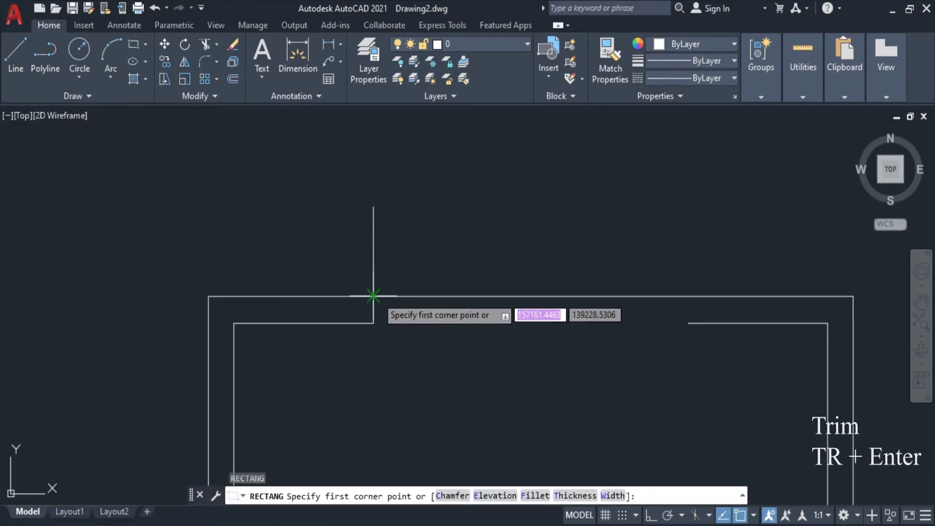
{"action": "left_click", "coordinate": [374, 296]}
{"action": "left_click", "coordinate": [688, 323]}
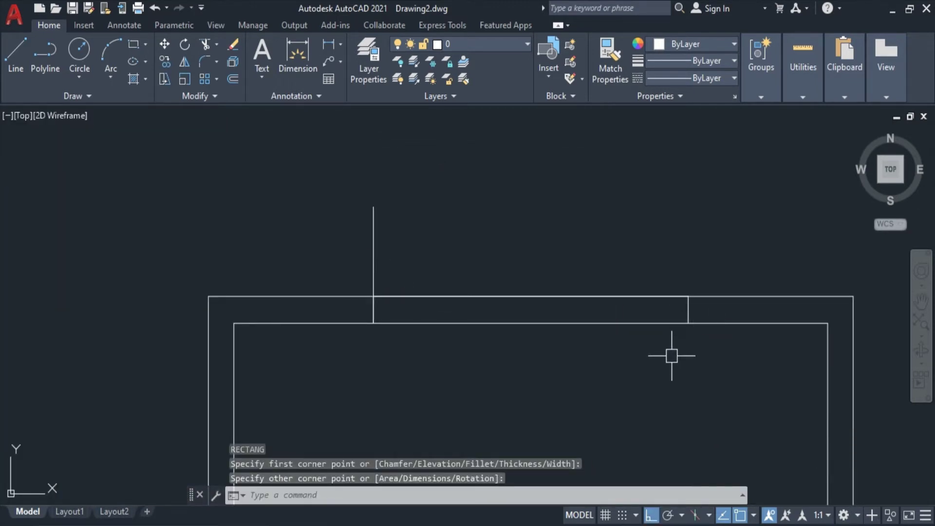
{"action": "type", "text": "l"}
{"action": "key", "text": "Return"}
{"action": "left_click", "coordinate": [688, 310]}
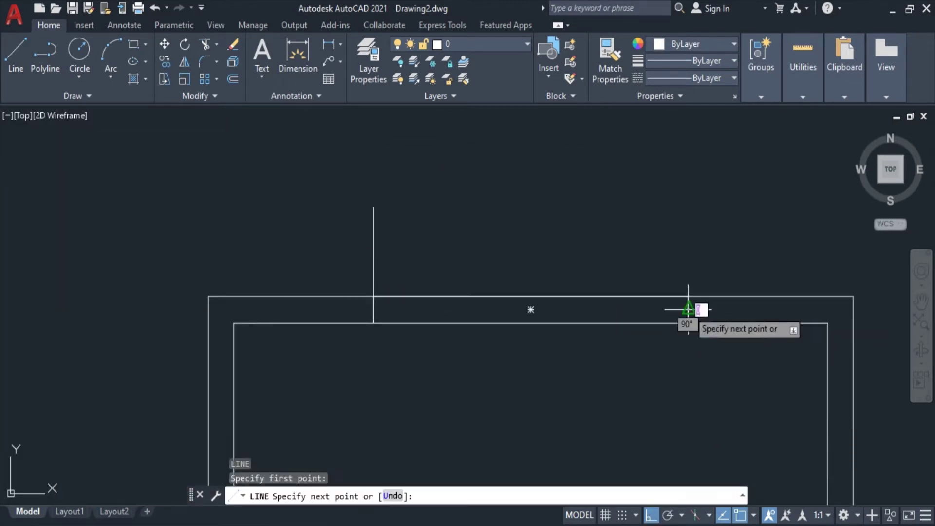
{"action": "left_click", "coordinate": [373, 309]}
{"action": "key", "text": "Escape"}
- Erase the stray vertical line and set the window lines' colour to Red
{"action": "left_click_drag", "start_coordinate": [550, 223], "coordinate": [367, 263]}
{"action": "key", "text": "Delete"}
{"action": "left_click", "coordinate": [360, 266]}
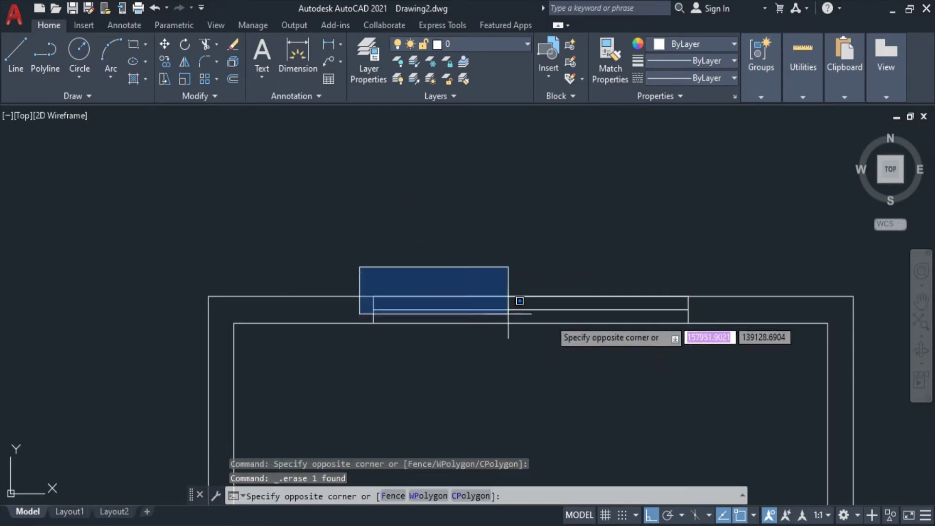
{"action": "left_click", "coordinate": [714, 327]}
{"action": "left_click", "coordinate": [667, 39]}
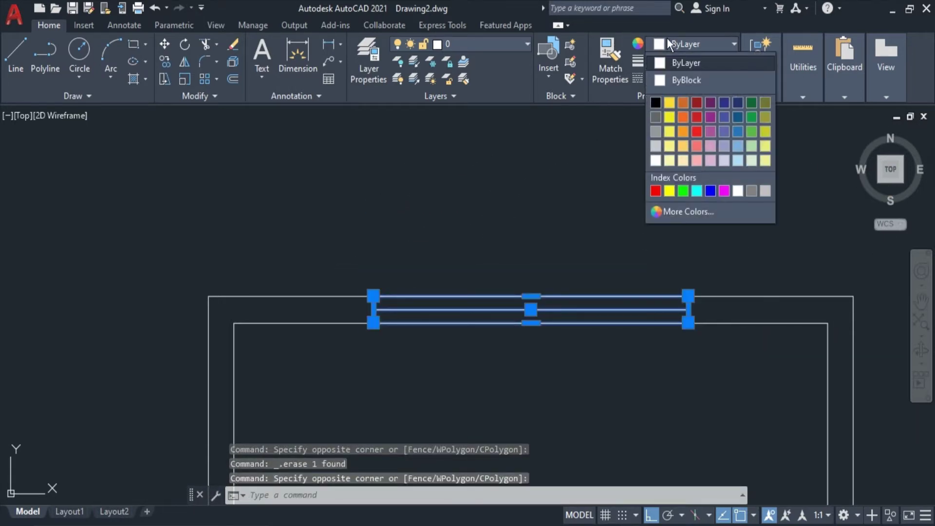
{"action": "left_click", "coordinate": [657, 190]}
{"action": "key", "text": "Escape"}
- Repeat and cancel the last command, then pan the room toward the lower right
{"action": "scroll", "coordinate": [530, 286], "scroll_direction": "down", "scroll_amount": 5}
{"action": "scroll", "coordinate": [559, 207], "scroll_direction": "down", "scroll_amount": 3}
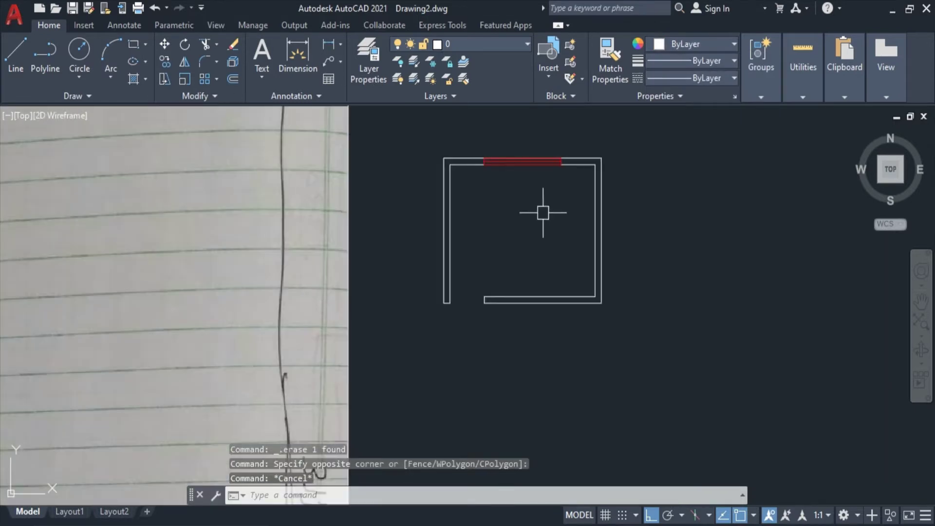
{"action": "scroll", "coordinate": [470, 298], "scroll_direction": "up", "scroll_amount": 2}
{"action": "scroll", "coordinate": [495, 297], "scroll_direction": "up", "scroll_amount": 3}
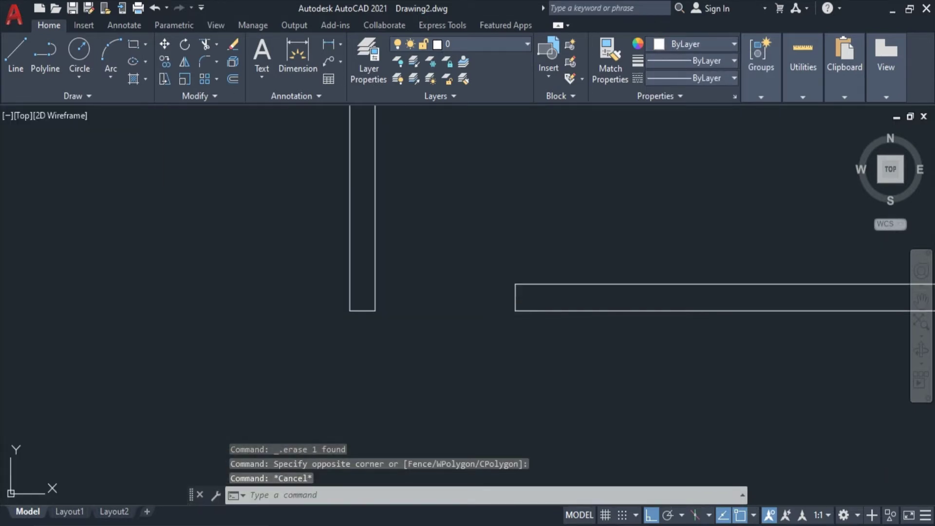
{"action": "key", "text": "Return"}
{"action": "key", "text": "Escape"}
{"action": "scroll", "coordinate": [509, 294], "scroll_direction": "down", "scroll_amount": 5}
{"action": "middle_click_drag", "start_coordinate": [509, 294], "coordinate": [538, 388]}
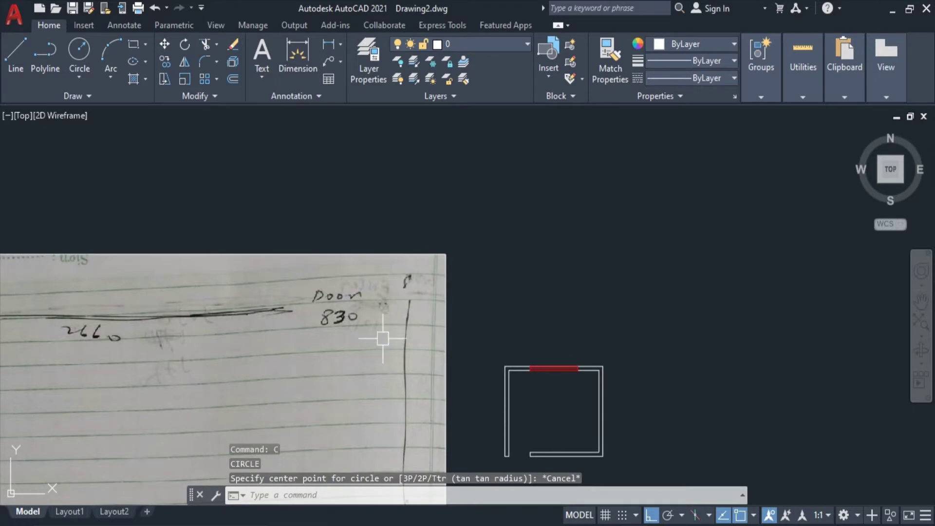
- Dimension the left top-wall segment as 820 and the window as 1850
{"action": "type", "text": "LI"}
{"action": "key", "text": "Return"}
{"action": "key", "text": "Return"}
{"action": "scroll", "coordinate": [492, 370], "scroll_direction": "up", "scroll_amount": 2}
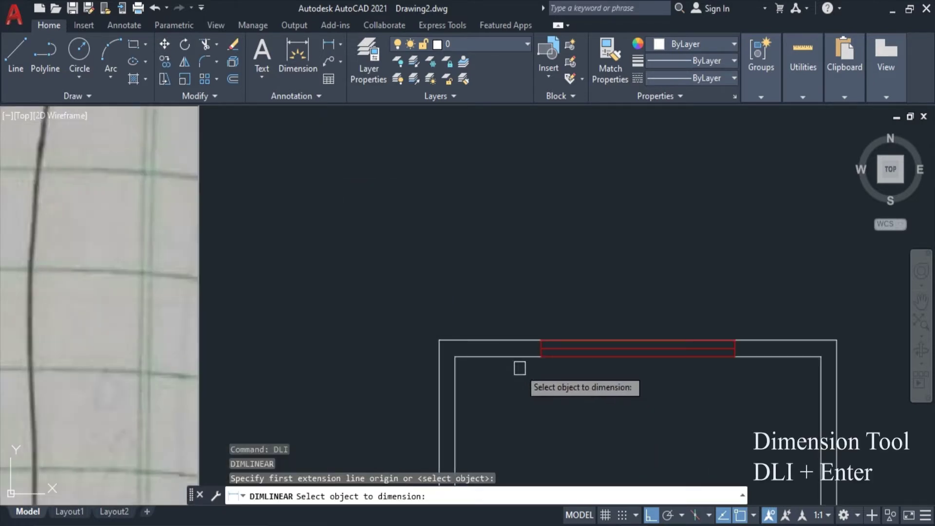
{"action": "left_click", "coordinate": [516, 357]}
{"action": "left_click", "coordinate": [528, 319]}
{"action": "middle_click_drag", "start_coordinate": [528, 323], "coordinate": [394, 234]}
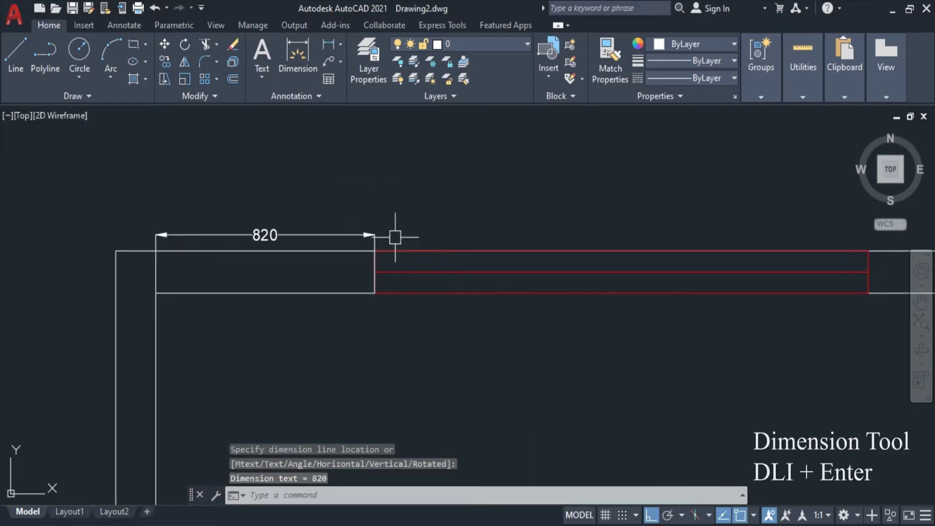
{"action": "key", "text": "Return"}
{"action": "key", "text": "Return"}
{"action": "left_click", "coordinate": [456, 270]}
{"action": "left_click", "coordinate": [334, 226]}
- Dimension the right top-wall segment as 820 and open the Dimension Style Manager
{"action": "scroll", "coordinate": [628, 247], "scroll_direction": "down", "scroll_amount": 2}
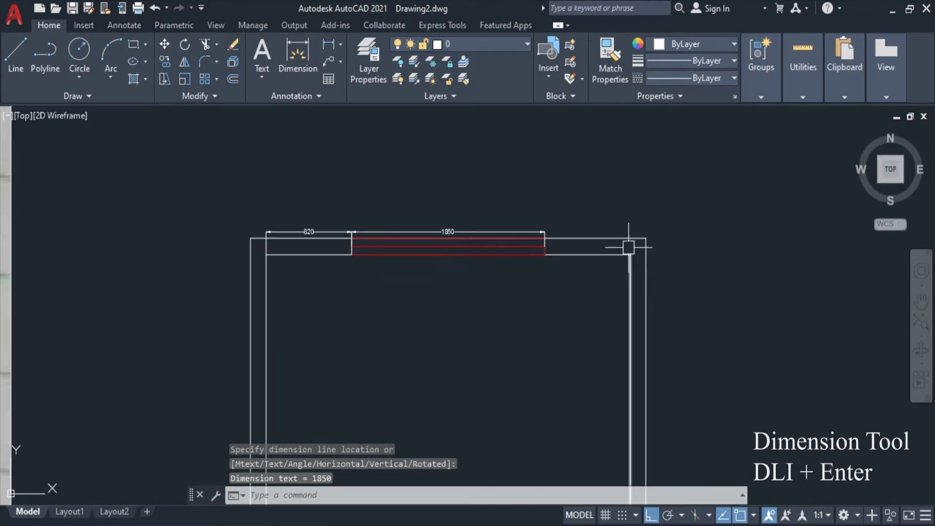
{"action": "scroll", "coordinate": [606, 246], "scroll_direction": "up", "scroll_amount": 1}
{"action": "key", "text": "Return"}
{"action": "key", "text": "Return"}
{"action": "left_click", "coordinate": [581, 259]}
{"action": "left_click", "coordinate": [511, 223]}
{"action": "key", "text": "Escape"}
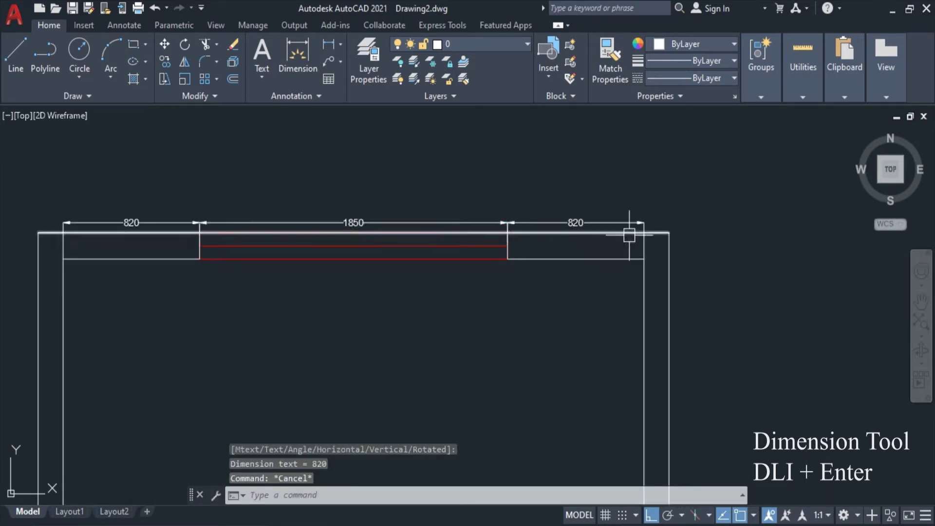
{"action": "type", "text": "D"}
{"action": "key", "text": "Return"}
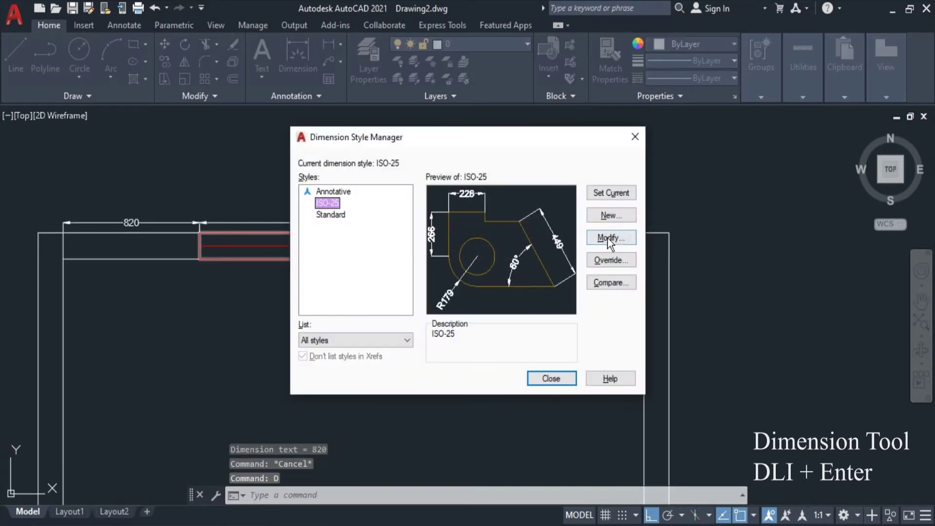
- Modify the ISO-25 style to text height 55 and arrow size 55, then close the manager
{"action": "left_click", "coordinate": [617, 238]}
{"action": "type", "text": "55"}
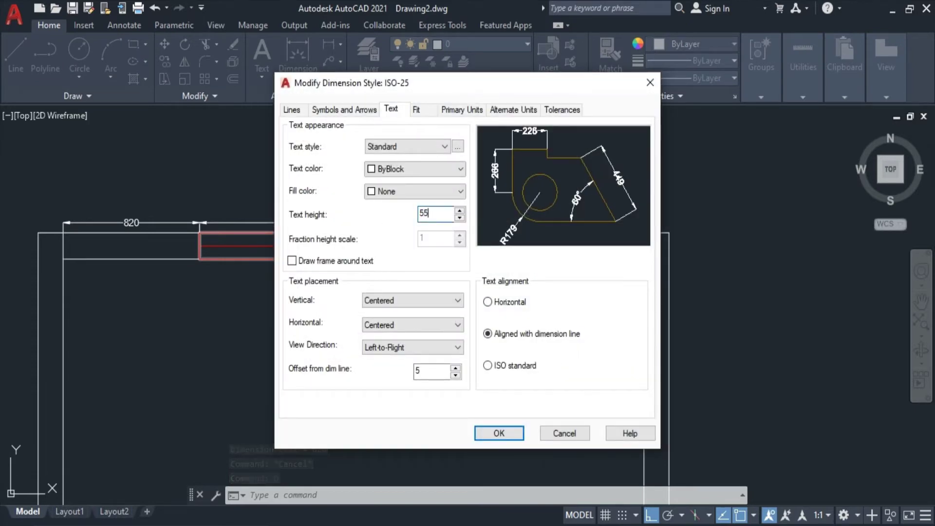
{"action": "left_click", "coordinate": [292, 110]}
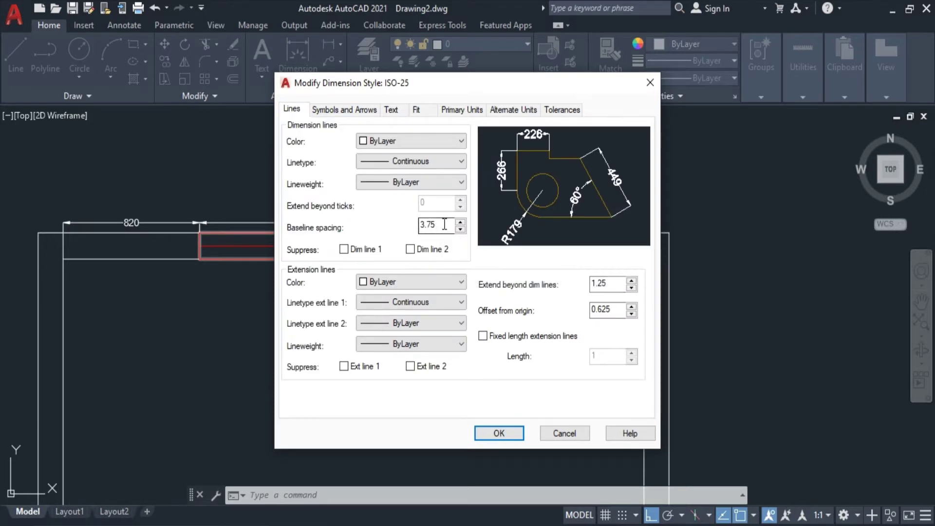
{"action": "left_click", "coordinate": [344, 109]}
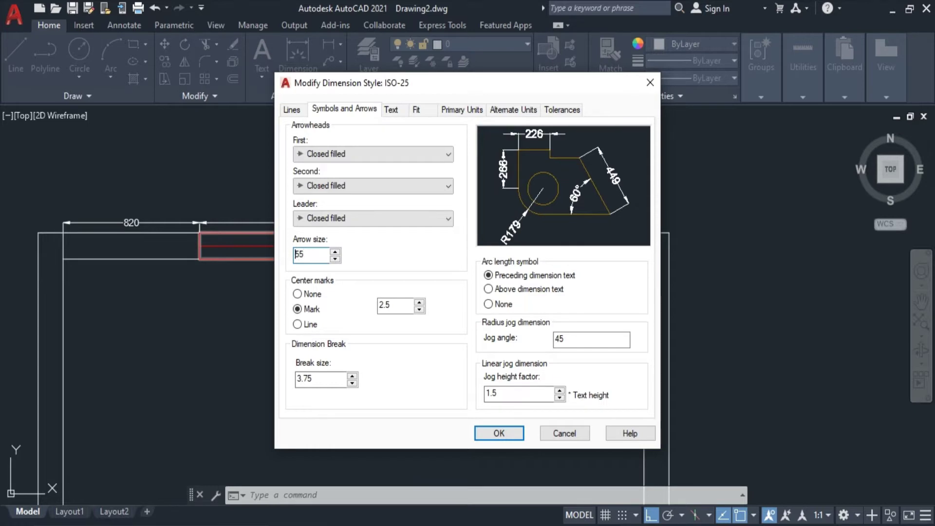
{"action": "left_click", "coordinate": [502, 431]}
{"action": "left_click", "coordinate": [560, 377]}
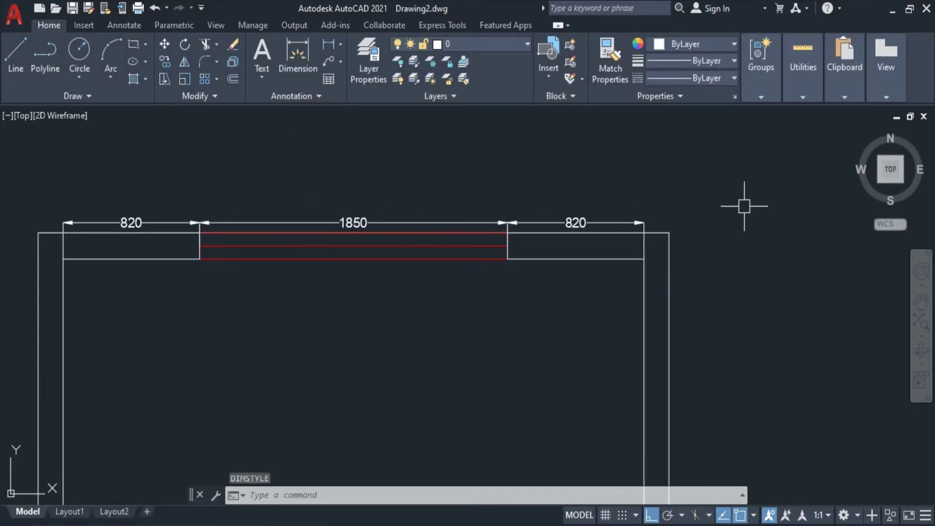
- Dimension the top wall at 820, then grip-stretch it to the far corner to read 3490
{"action": "type", "text": "DLI"}
{"action": "key", "text": "Return"}
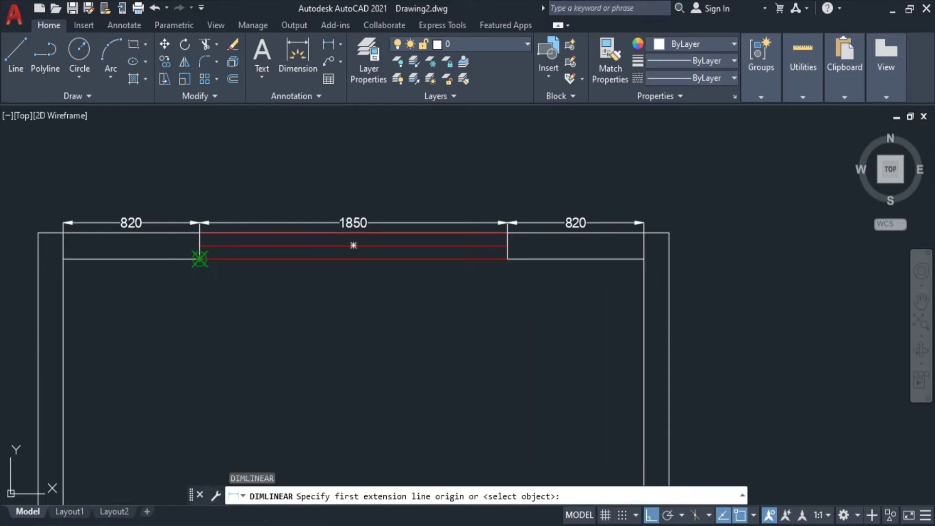
{"action": "key", "text": "Return"}
{"action": "left_click", "coordinate": [167, 259]}
{"action": "left_click", "coordinate": [188, 203]}
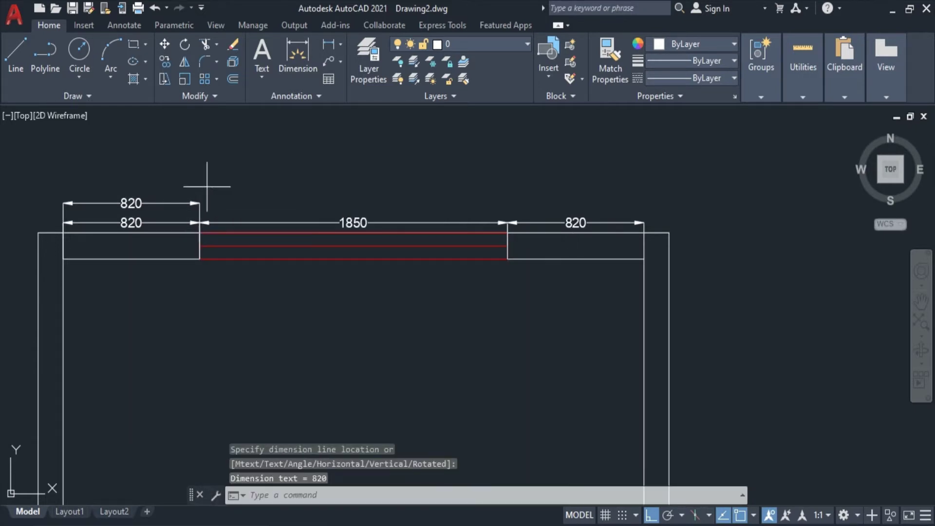
{"action": "left_click", "coordinate": [200, 259]}
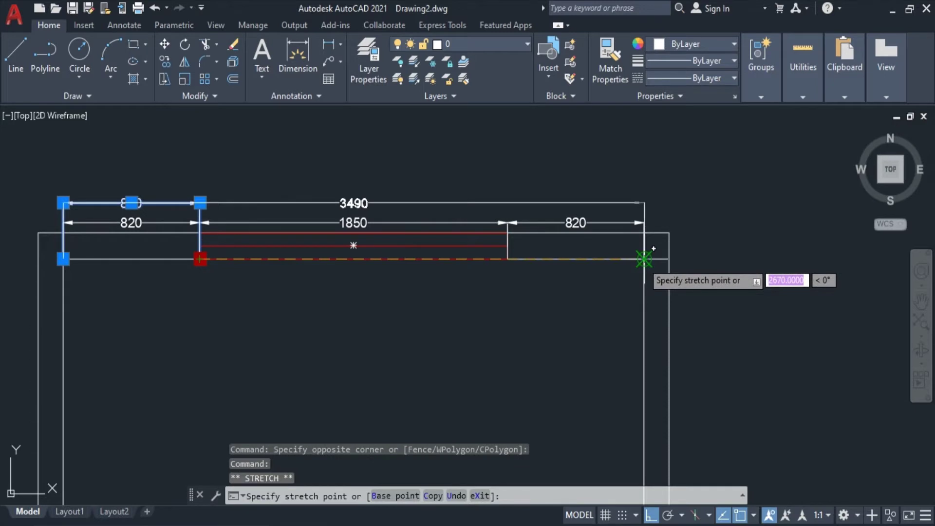
{"action": "left_click", "coordinate": [643, 259]}
{"action": "key", "text": "Escape"}
{"action": "scroll", "coordinate": [481, 233], "scroll_direction": "down", "scroll_amount": 2}
{"action": "scroll", "coordinate": [643, 305], "scroll_direction": "down", "scroll_amount": 2}
{"action": "scroll", "coordinate": [643, 304], "scroll_direction": "down", "scroll_amount": 2}
- Add a 3005 vertical dimension beside the right wall
{"action": "type", "text": "DLI"}
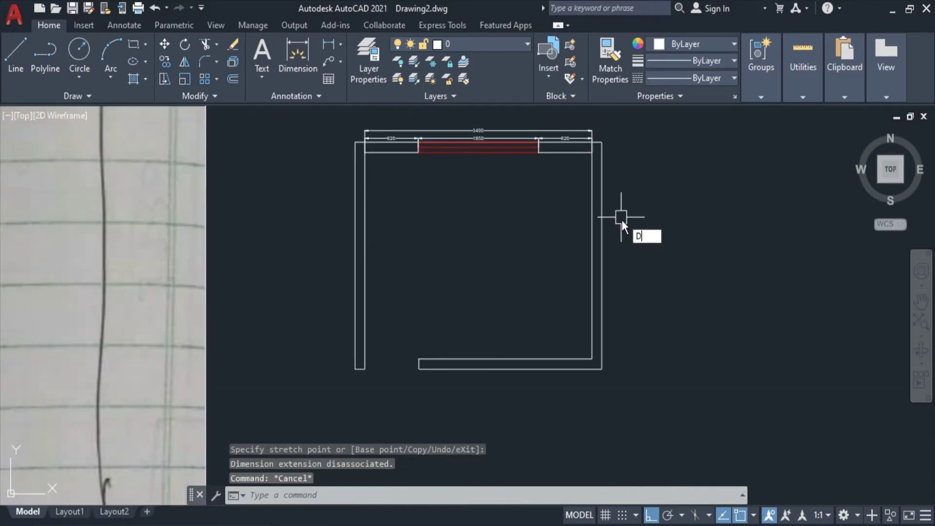
{"action": "key", "text": "Return"}
{"action": "left_click", "coordinate": [593, 264]}
{"action": "scroll", "coordinate": [604, 256], "scroll_direction": "up", "scroll_amount": 4}
{"action": "left_click", "coordinate": [614, 247]}
{"action": "scroll", "coordinate": [653, 268], "scroll_direction": "down", "scroll_amount": 3}
- Dimension the bottom wall with 2660 and an in-line 830 across the door opening
{"action": "key", "text": "Return"}
{"action": "key", "text": "Return"}
{"action": "left_click", "coordinate": [519, 298]}
{"action": "scroll", "coordinate": [524, 295], "scroll_direction": "up", "scroll_amount": 4}
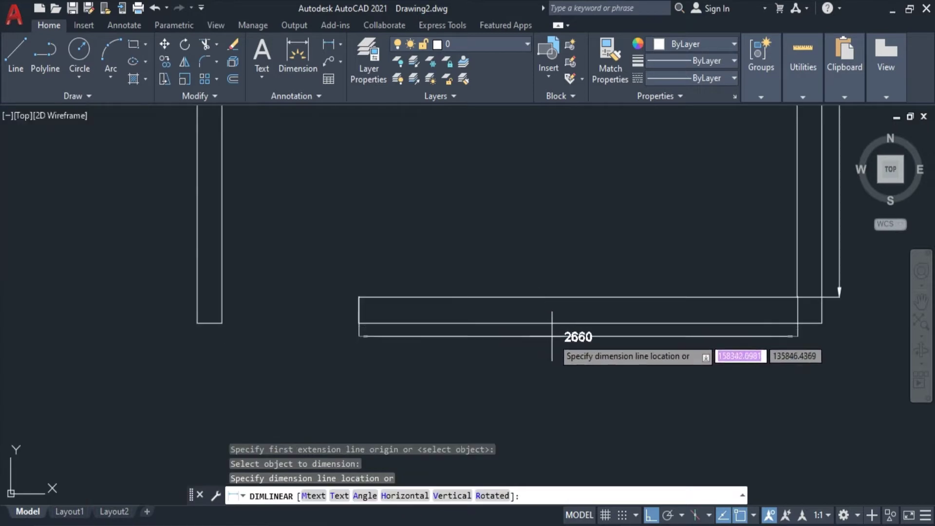
{"action": "left_click", "coordinate": [555, 341]}
- Add an overall bottom dimension and stretch it from 2810 to the outer corner, reading 3490
{"action": "key", "text": "Return"}
{"action": "left_click", "coordinate": [359, 322]}
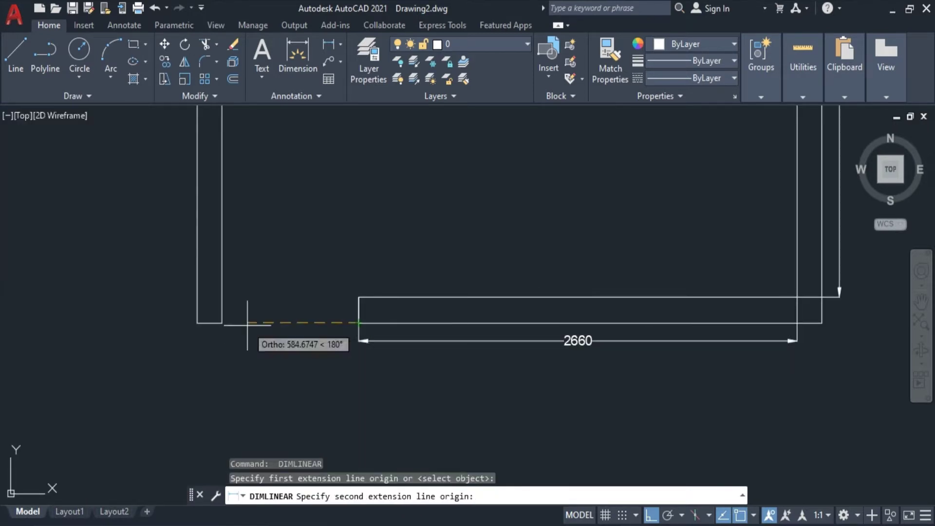
{"action": "left_click", "coordinate": [222, 323]}
{"action": "left_click", "coordinate": [417, 341]}
{"action": "key", "text": "Return"}
{"action": "key", "text": "Return"}
{"action": "left_click", "coordinate": [448, 323]}
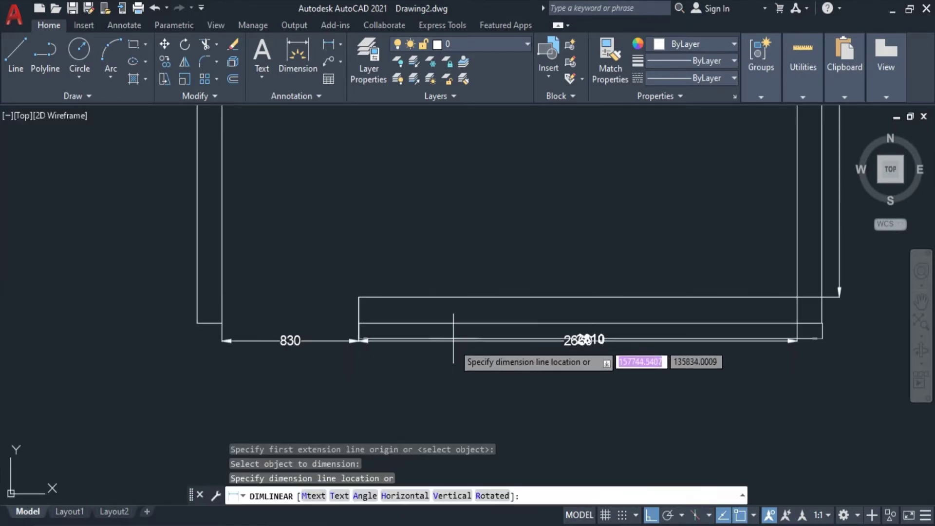
{"action": "left_click", "coordinate": [531, 352]}
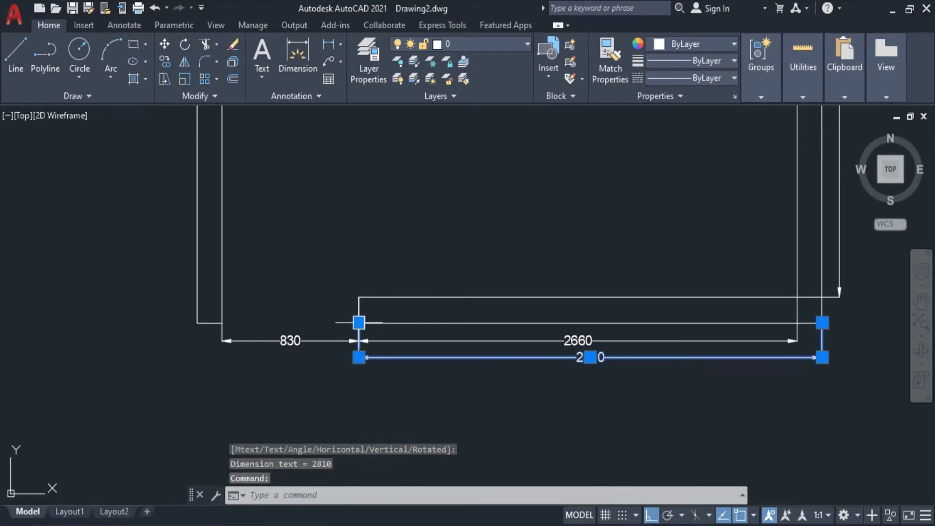
{"action": "left_click", "coordinate": [359, 323]}
{"action": "left_click", "coordinate": [222, 323]}
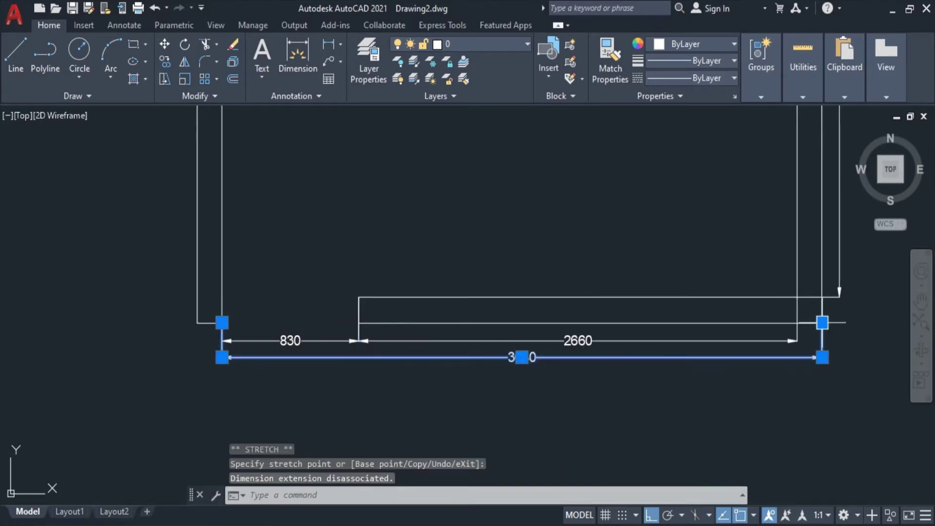
{"action": "left_click", "coordinate": [823, 323]}
{"action": "key", "text": "Escape"}
- Cancel a stray linear dimension and begin the door-swing circle
{"action": "scroll", "coordinate": [511, 273], "scroll_direction": "down", "scroll_amount": 2}
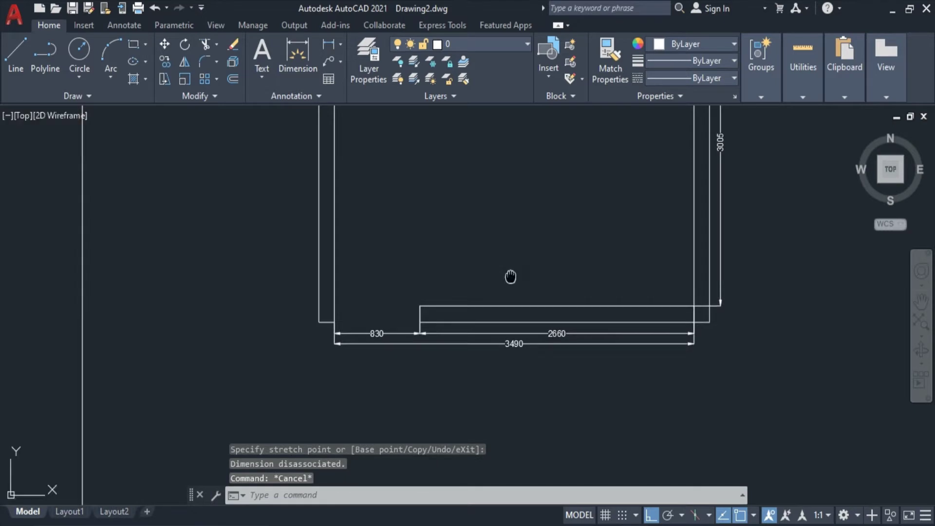
{"action": "key", "text": "Return"}
{"action": "scroll", "coordinate": [334, 278], "scroll_direction": "down", "scroll_amount": 2}
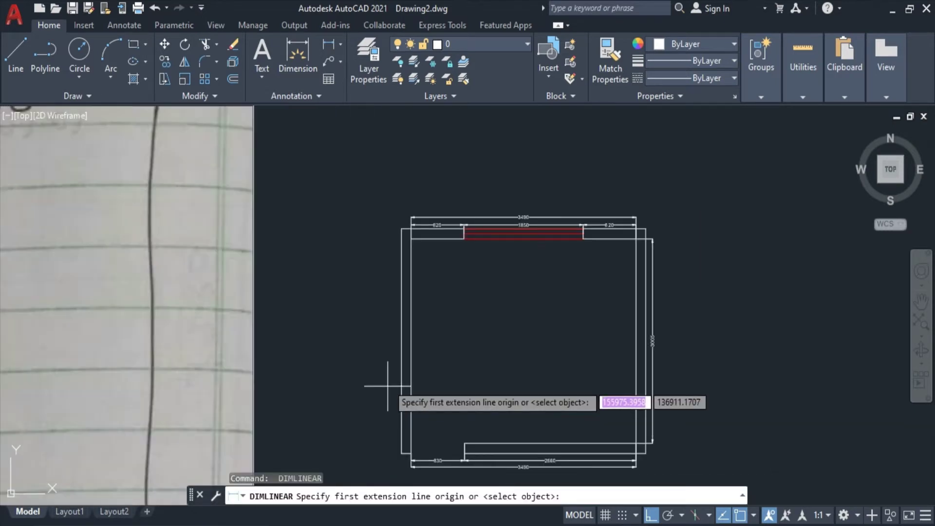
{"action": "key", "text": "Escape"}
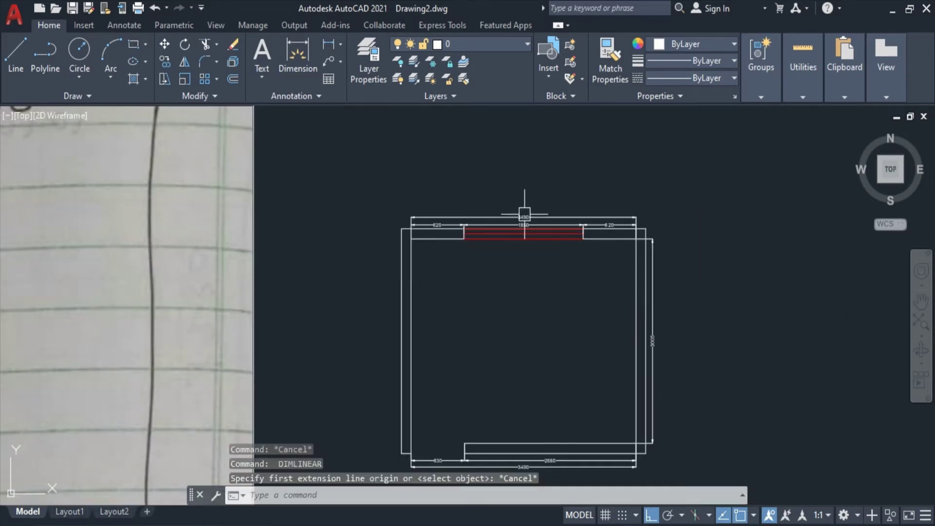
{"action": "scroll", "coordinate": [382, 359], "scroll_direction": "up", "scroll_amount": 1}
{"action": "scroll", "coordinate": [412, 289], "scroll_direction": "up", "scroll_amount": 6}
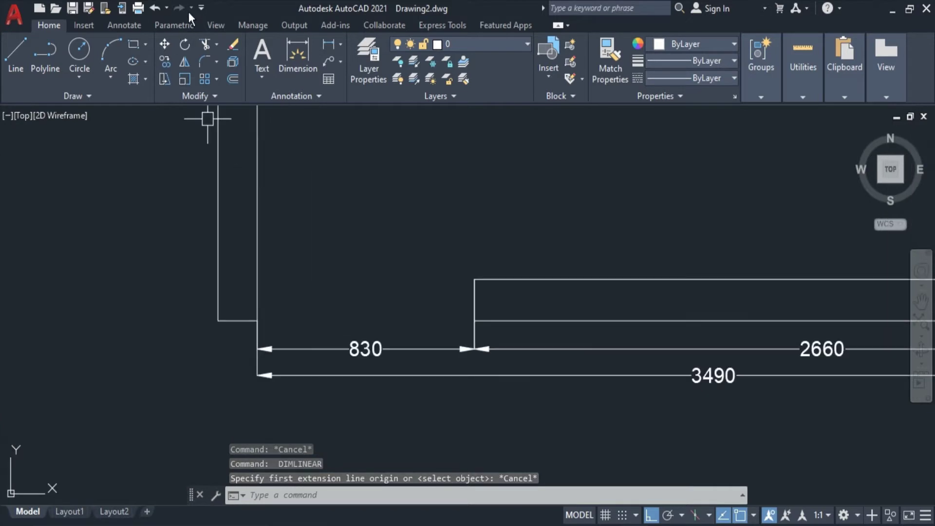
{"action": "left_click", "coordinate": [86, 47]}
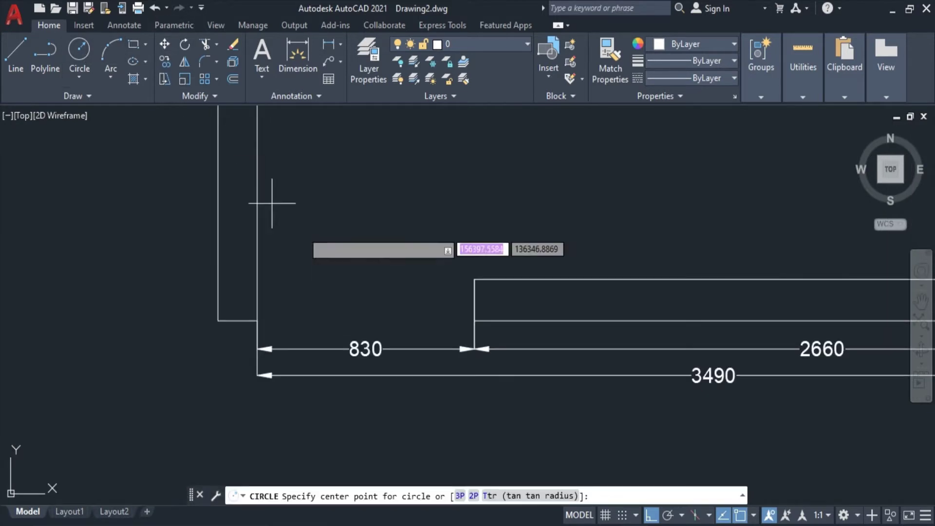
- Draw a circle centred on the door jamb with radius spanning the 830 opening
{"action": "left_click", "coordinate": [475, 300]}
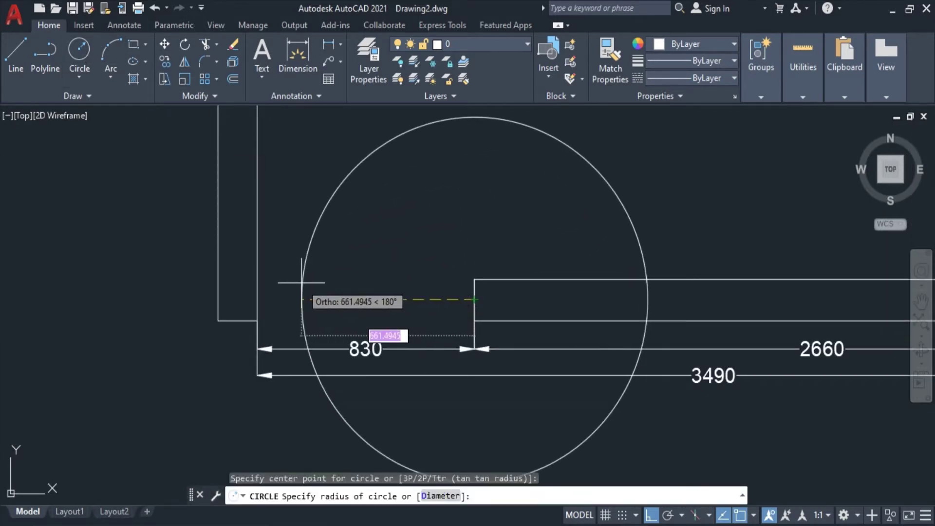
{"action": "key", "text": "Escape"}
{"action": "key", "text": "Return"}
{"action": "left_click", "coordinate": [257, 300]}
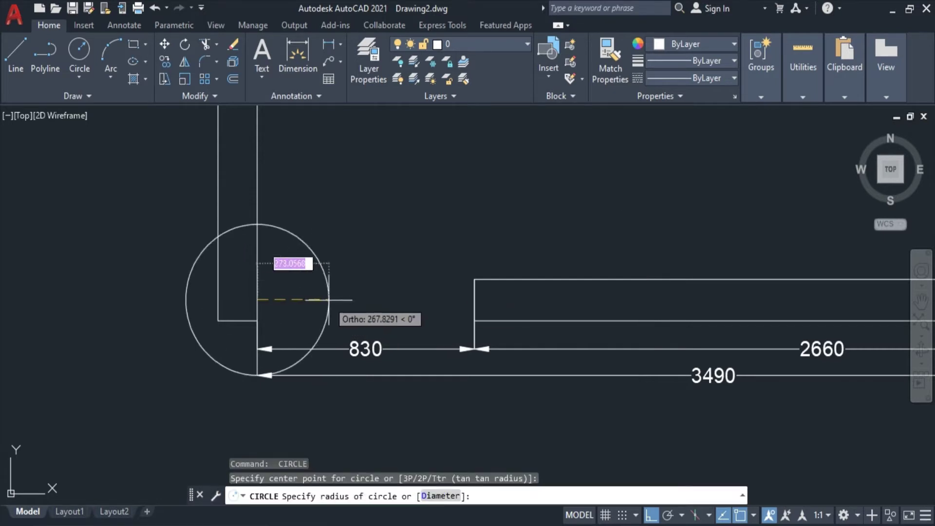
{"action": "left_click", "coordinate": [474, 299]}
{"action": "middle_click_drag", "start_coordinate": [358, 290], "coordinate": [366, 397]}
- Draw a thin rectangular door leaf from the jamb up to the circle's top
{"action": "type", "text": "rec"}
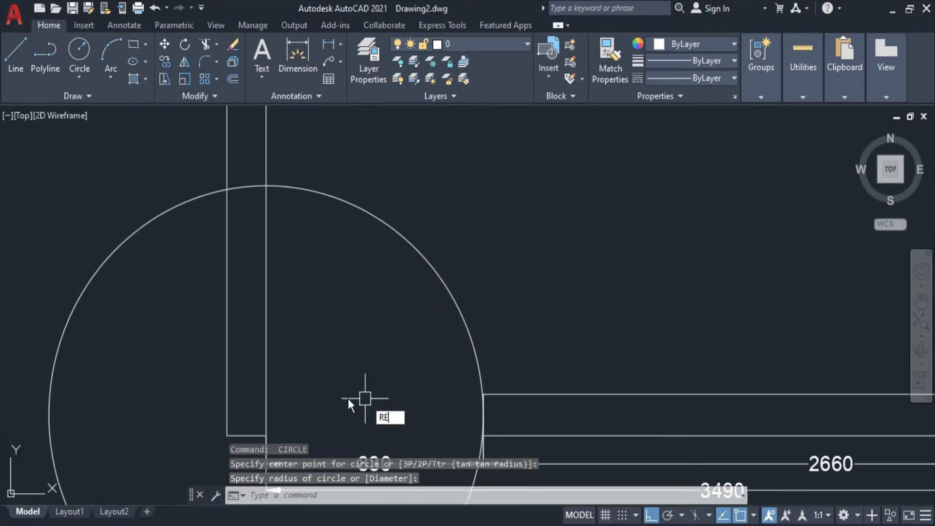
{"action": "key", "text": "Return"}
{"action": "left_click", "coordinate": [266, 415]}
{"action": "scroll", "coordinate": [278, 190], "scroll_direction": "up", "scroll_amount": 4}
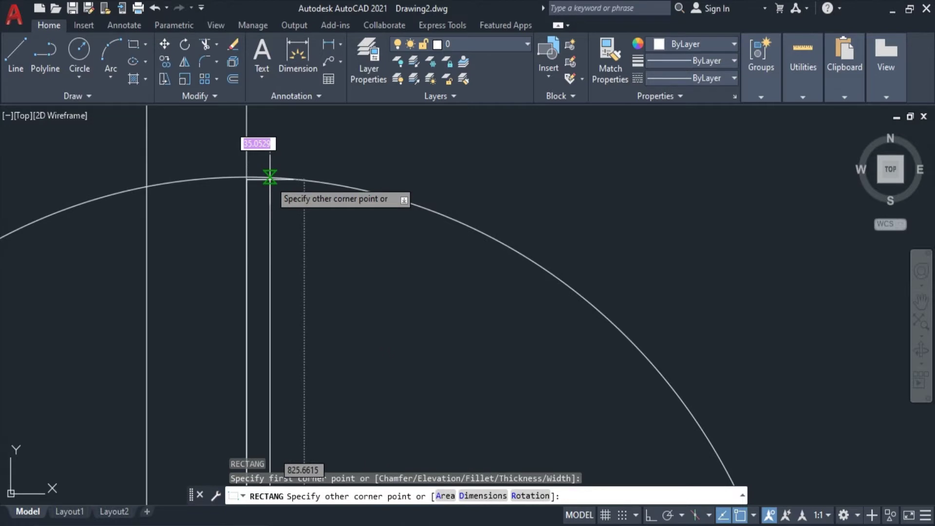
{"action": "left_click", "coordinate": [270, 178]}
{"action": "scroll", "coordinate": [341, 185], "scroll_direction": "down", "scroll_amount": 2}
{"action": "scroll", "coordinate": [302, 205], "scroll_direction": "down", "scroll_amount": 2}
- Trim the circle down to a quarter-circle swing arc
{"action": "type", "text": "tr"}
{"action": "key", "text": "Return"}
{"action": "right_click", "coordinate": [292, 215]}
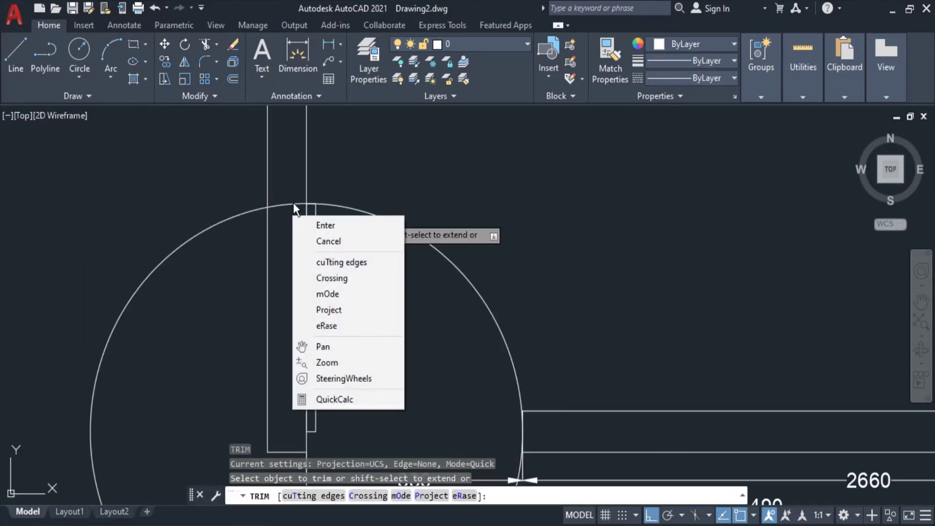
{"action": "left_click", "coordinate": [310, 207]}
{"action": "middle_click_drag", "start_coordinate": [341, 341], "coordinate": [341, 180]}
{"action": "scroll", "coordinate": [462, 282], "scroll_direction": "down", "scroll_amount": 2}
{"action": "left_click", "coordinate": [463, 281]}
{"action": "scroll", "coordinate": [451, 341], "scroll_direction": "down", "scroll_amount": 3}
{"action": "key", "text": "Escape"}
{"action": "scroll", "coordinate": [403, 271], "scroll_direction": "up", "scroll_amount": 2}
{"action": "scroll", "coordinate": [402, 272], "scroll_direction": "up", "scroll_amount": 2}
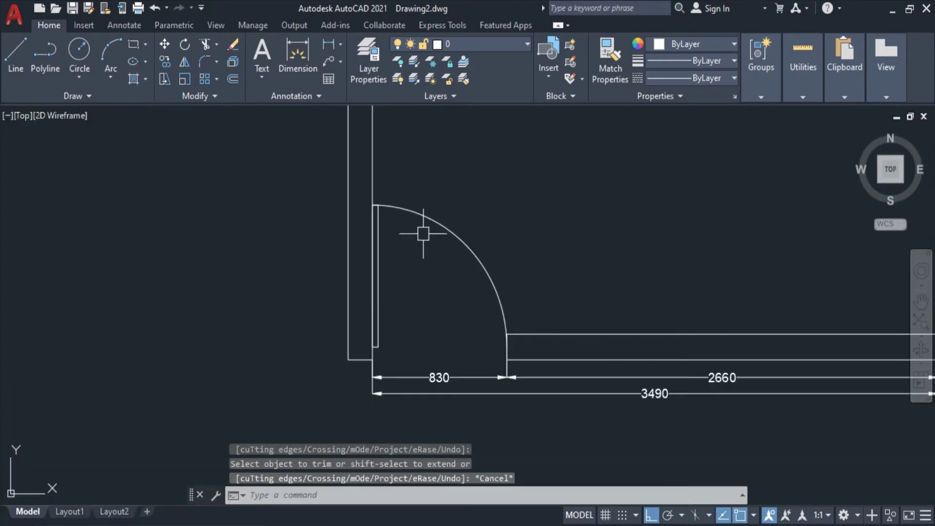
- Make the door leaf and swing arc red
{"action": "left_click", "coordinate": [482, 200]}
{"action": "left_click", "coordinate": [377, 271]}
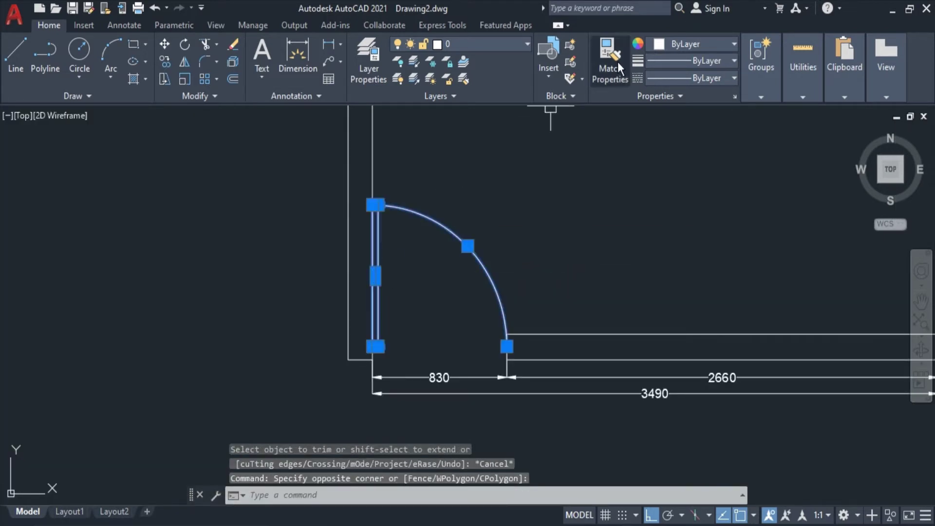
{"action": "left_click", "coordinate": [692, 44]}
{"action": "left_click", "coordinate": [656, 191]}
{"action": "key", "text": "Escape"}
{"action": "scroll", "coordinate": [521, 261], "scroll_direction": "down", "scroll_amount": 2}
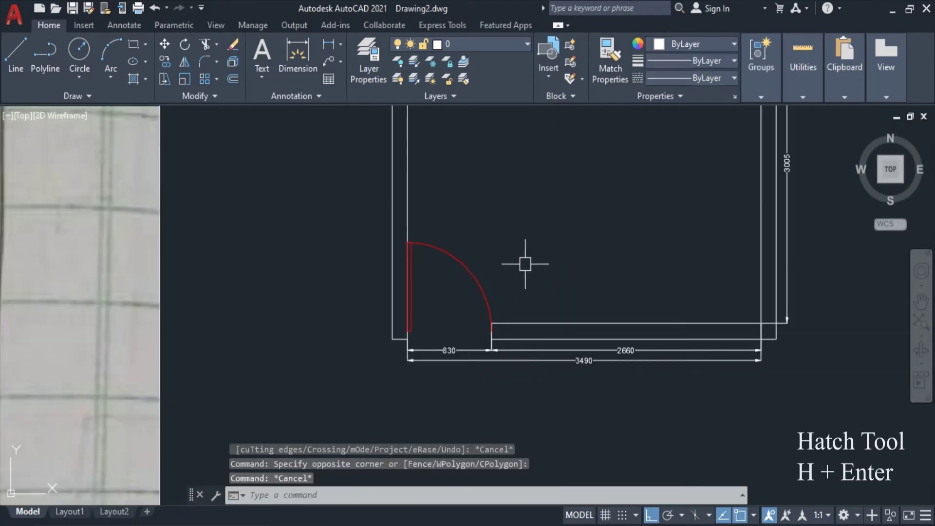
{"action": "scroll", "coordinate": [529, 281], "scroll_direction": "down", "scroll_amount": 2}
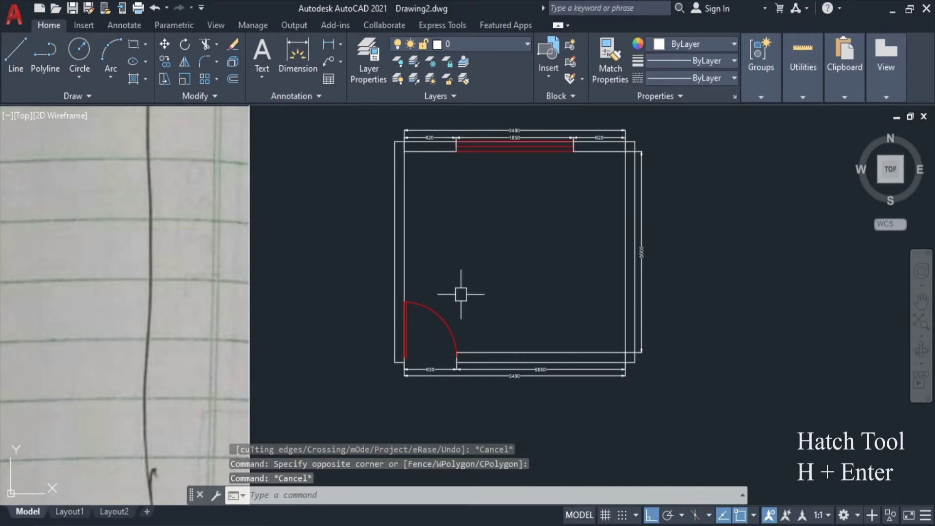
- Start a hatch and try a Gradient type with a light grey first colour
{"action": "middle_click_drag", "start_coordinate": [577, 186], "coordinate": [537, 226]}
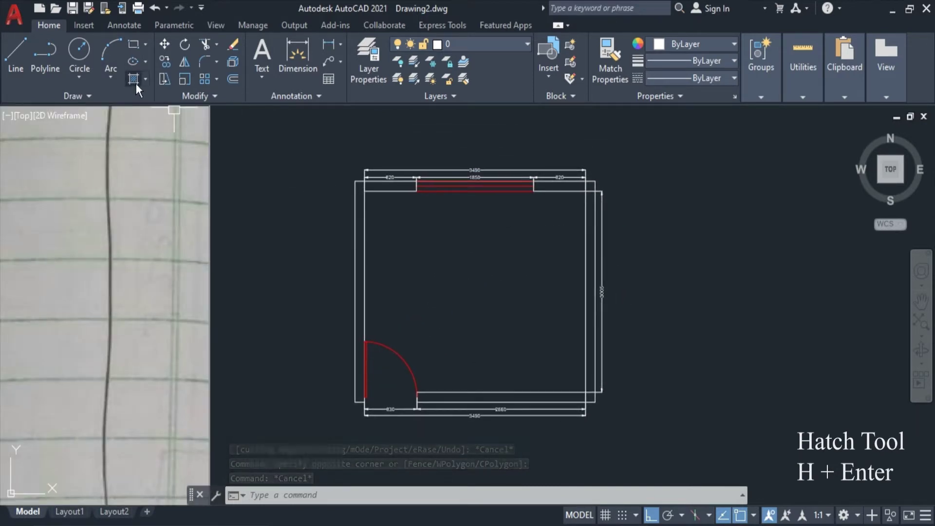
{"action": "type", "text": "h"}
{"action": "key", "text": "Return"}
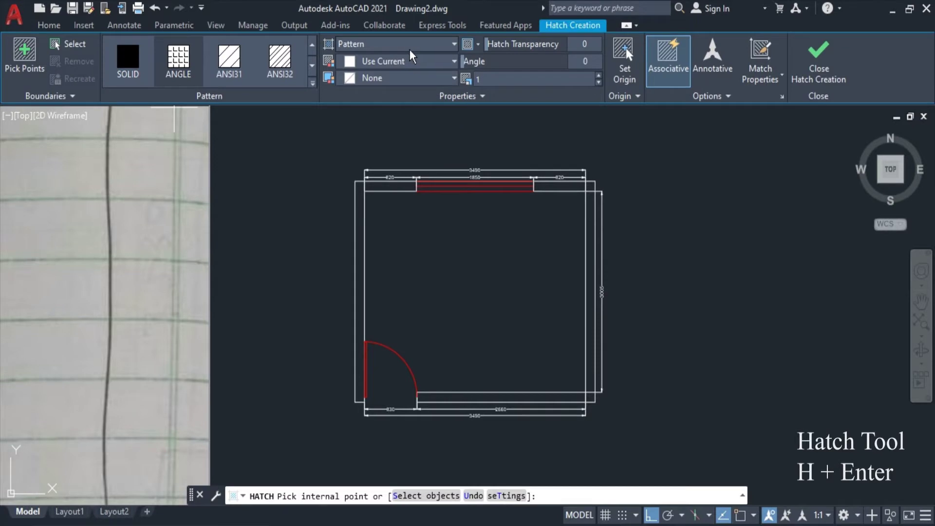
{"action": "left_click", "coordinate": [392, 47]}
{"action": "left_click", "coordinate": [355, 76]}
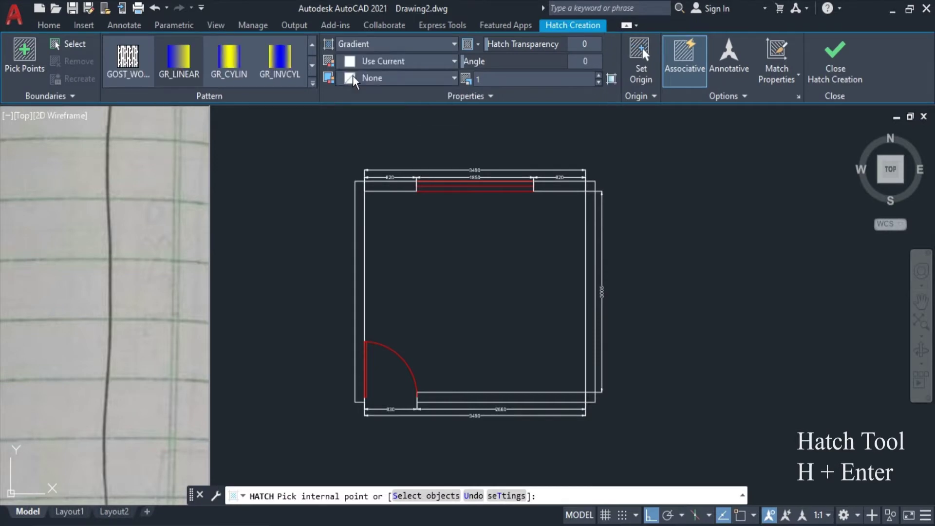
{"action": "left_click", "coordinate": [376, 64]}
{"action": "left_click", "coordinate": [376, 64]}
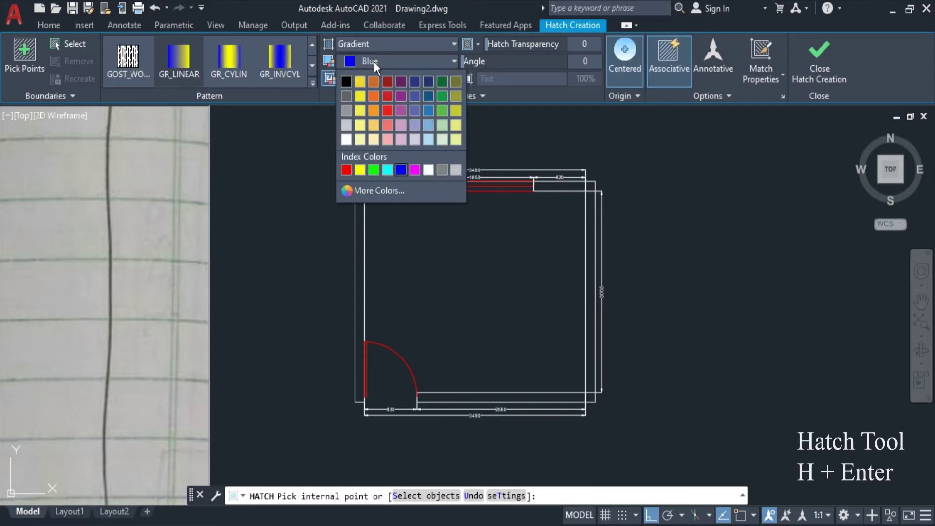
{"action": "left_click", "coordinate": [345, 128]}
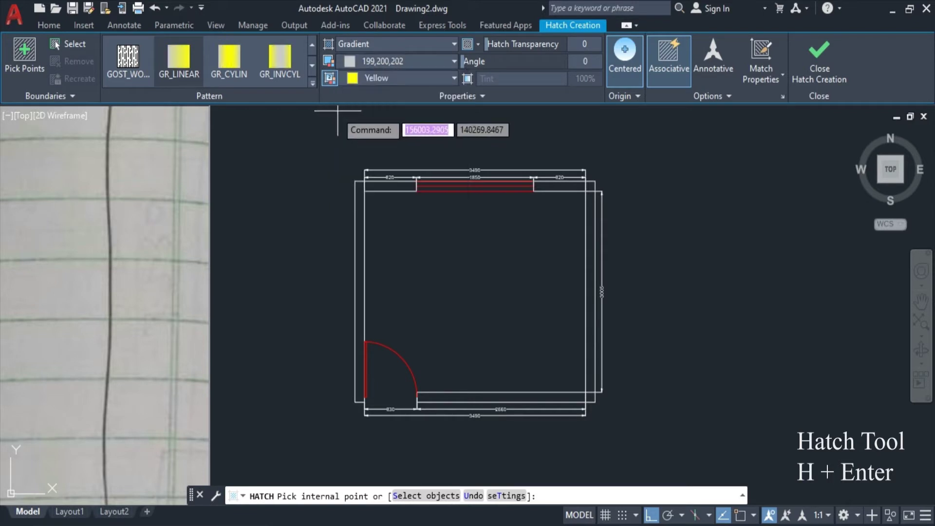
- Set the hatch to the ANSI32 pattern in light grey at scale 20
{"action": "left_click", "coordinate": [357, 46]}
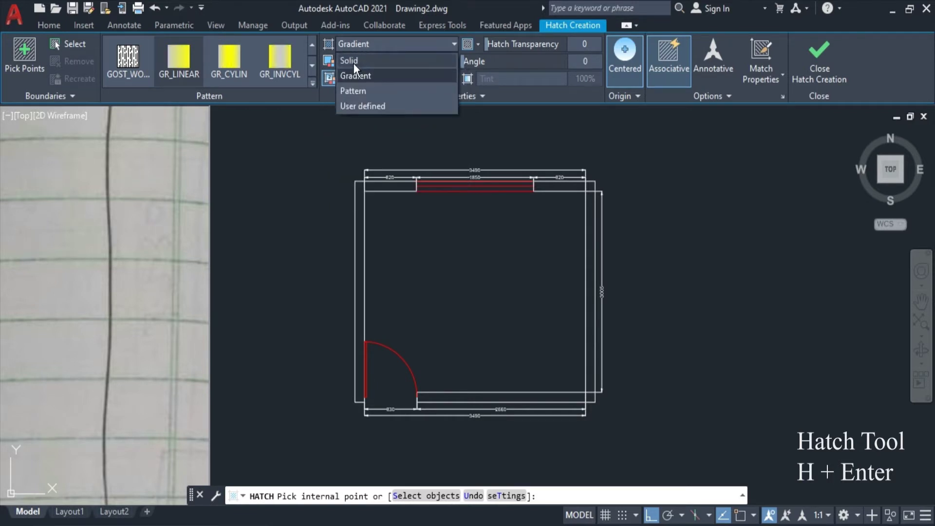
{"action": "left_click", "coordinate": [360, 92]}
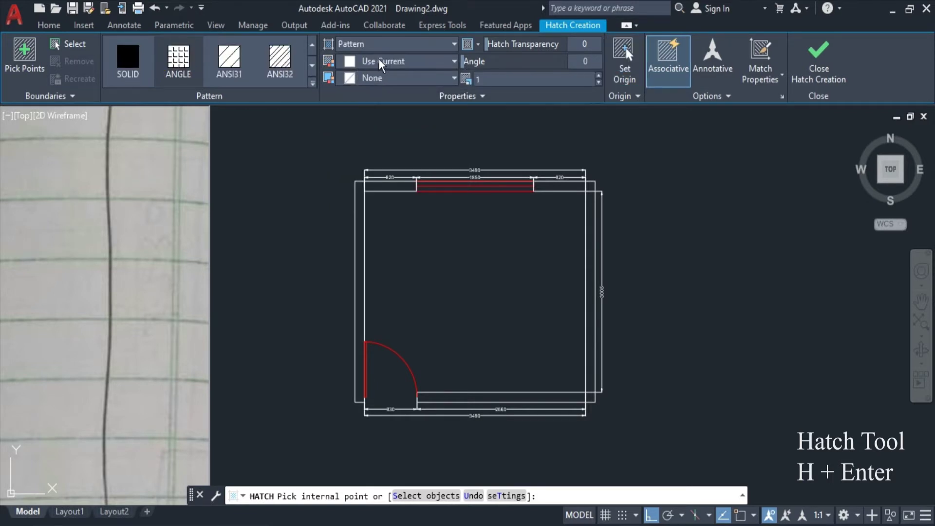
{"action": "left_click", "coordinate": [278, 58]}
{"action": "left_click", "coordinate": [390, 62]}
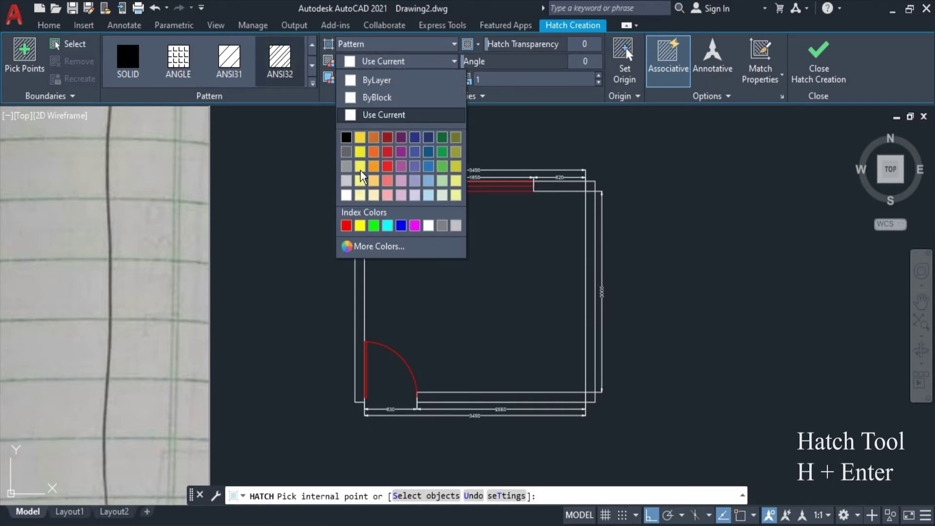
{"action": "left_click", "coordinate": [346, 181]}
{"action": "left_click", "coordinate": [498, 77]}
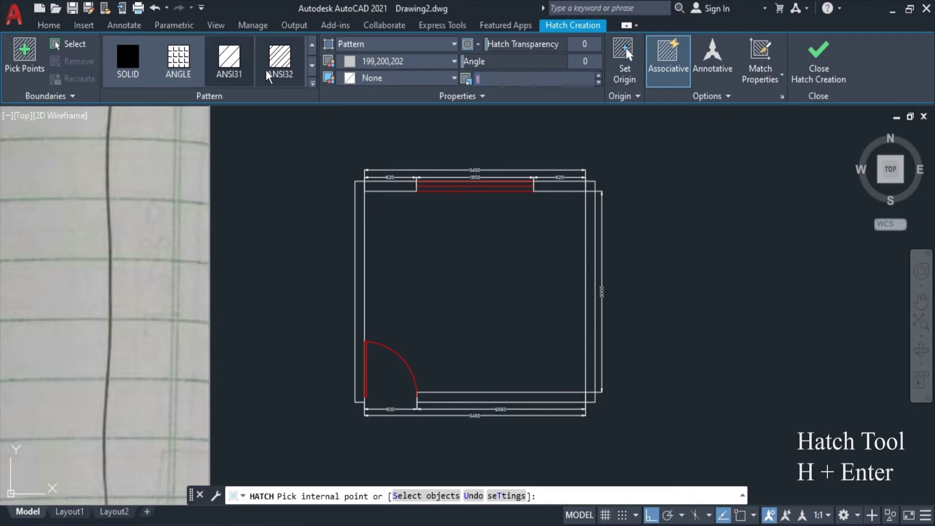
{"action": "type", "text": "50"}
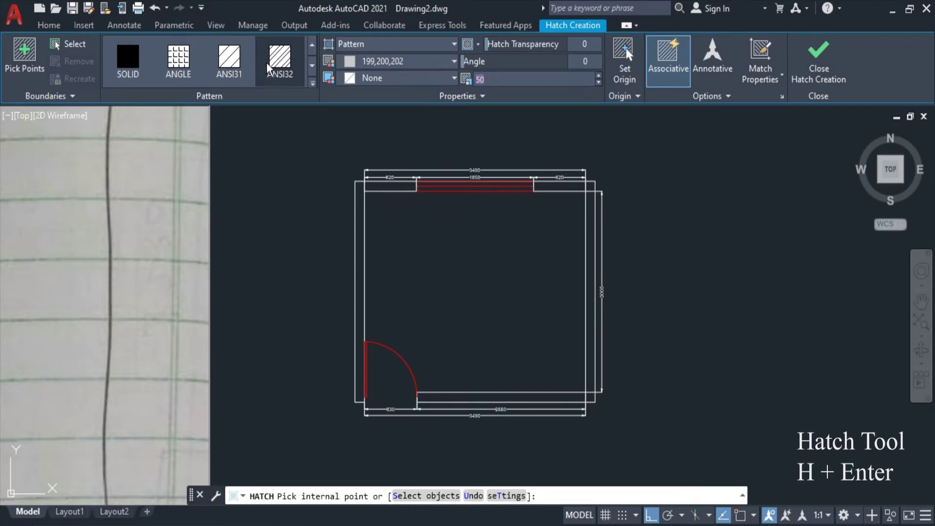
{"action": "type", "text": "20"}
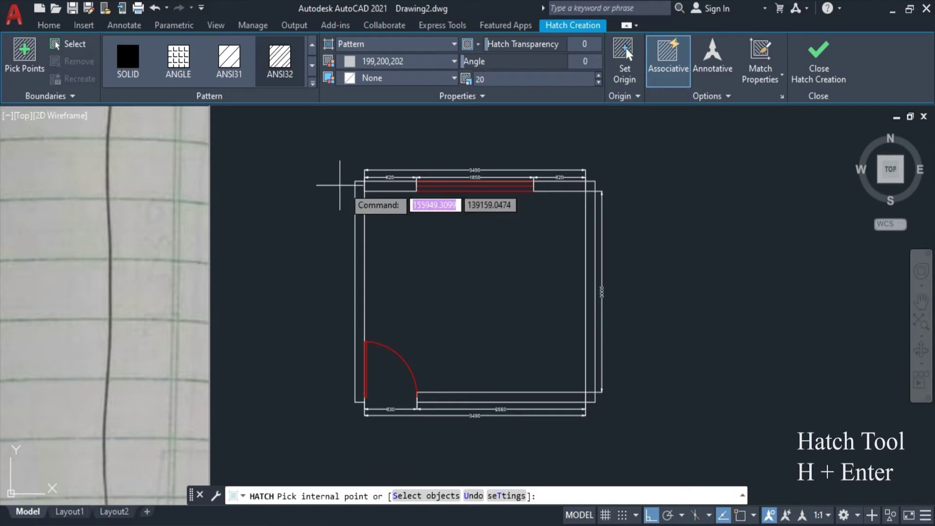
- Hatch all the wall regions, then discard a trial solid fill to keep ANSI32
{"action": "left_click", "coordinate": [385, 186]}
{"action": "left_click", "coordinate": [542, 183]}
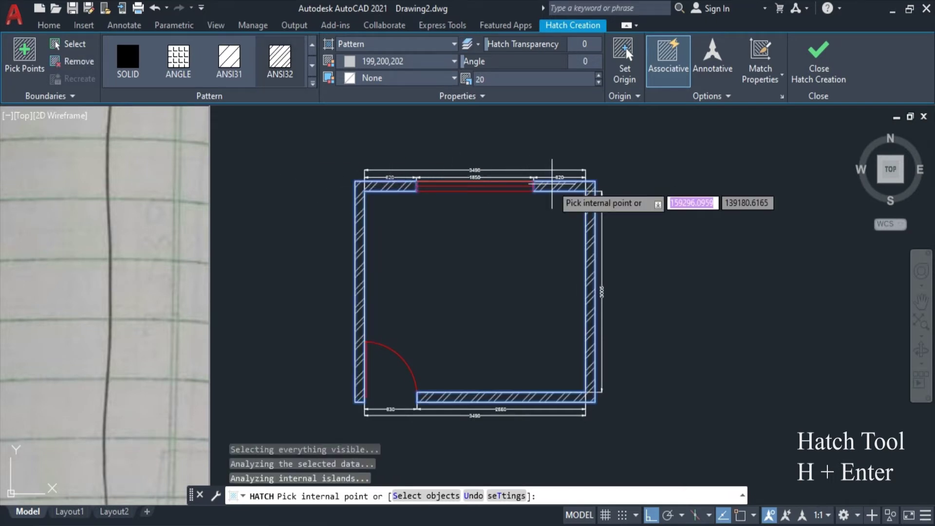
{"action": "key", "text": "Return"}
{"action": "scroll", "coordinate": [547, 185], "scroll_direction": "up", "scroll_amount": 4}
{"action": "left_click", "coordinate": [547, 186]}
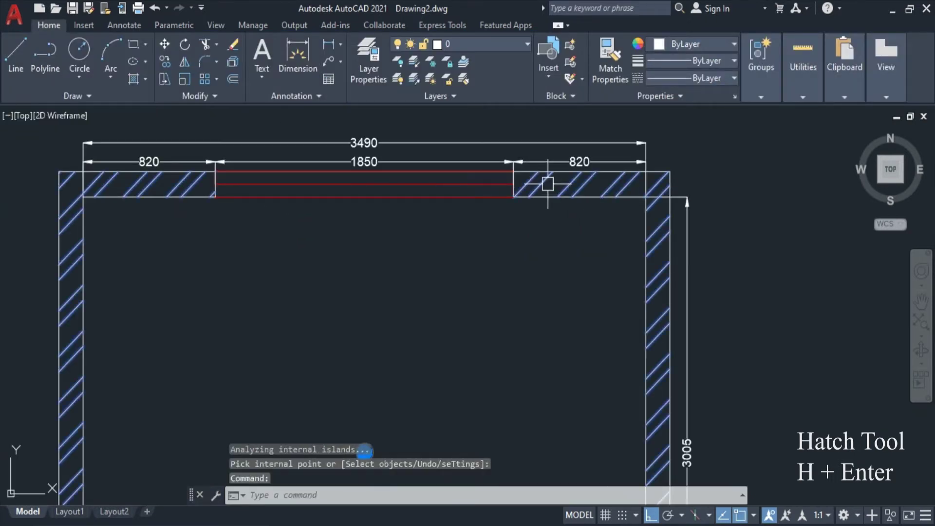
{"action": "left_click", "coordinate": [130, 77]}
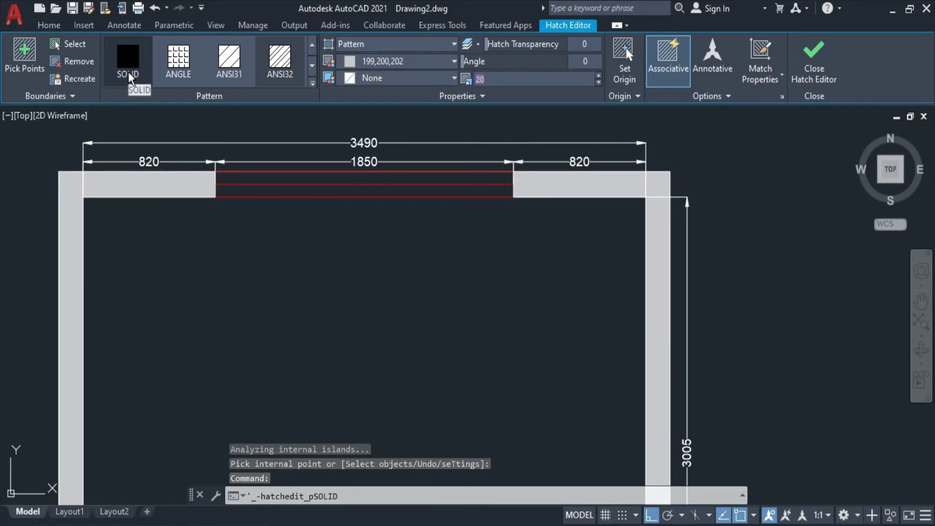
{"action": "key", "text": "Escape"}
{"action": "scroll", "coordinate": [558, 230], "scroll_direction": "down", "scroll_amount": 2}
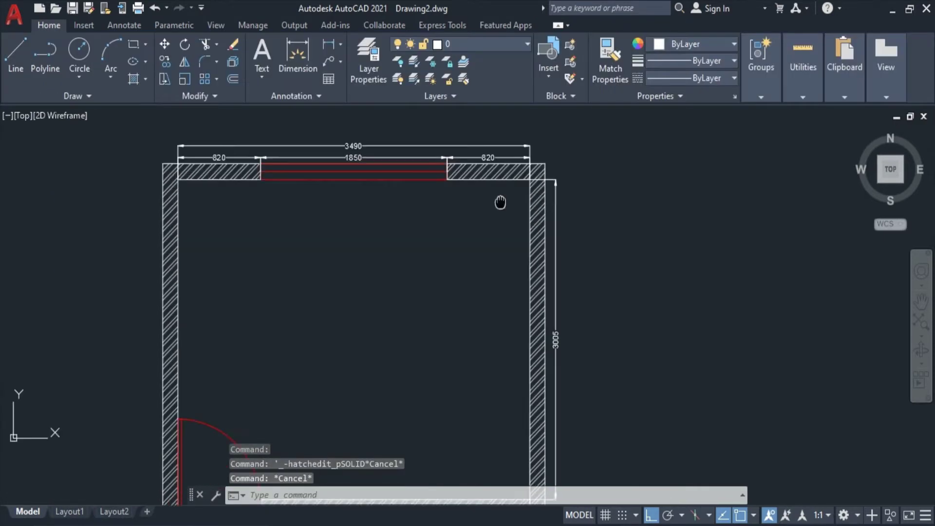
{"action": "scroll", "coordinate": [573, 206], "scroll_direction": "down", "scroll_amount": 3}
{"action": "key", "text": "Escape"}
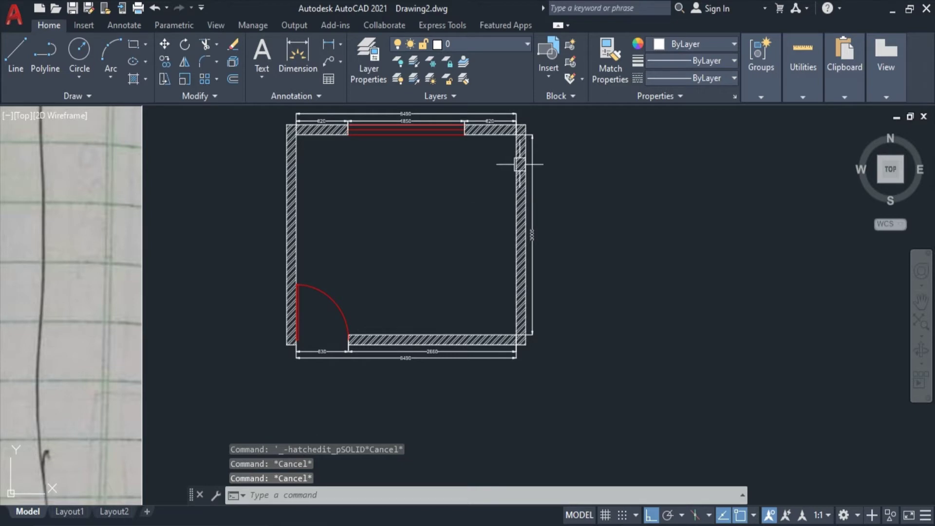
{"action": "scroll", "coordinate": [536, 292], "scroll_direction": "down", "scroll_amount": 1}
{"action": "scroll", "coordinate": [532, 315], "scroll_direction": "down", "scroll_amount": 2}
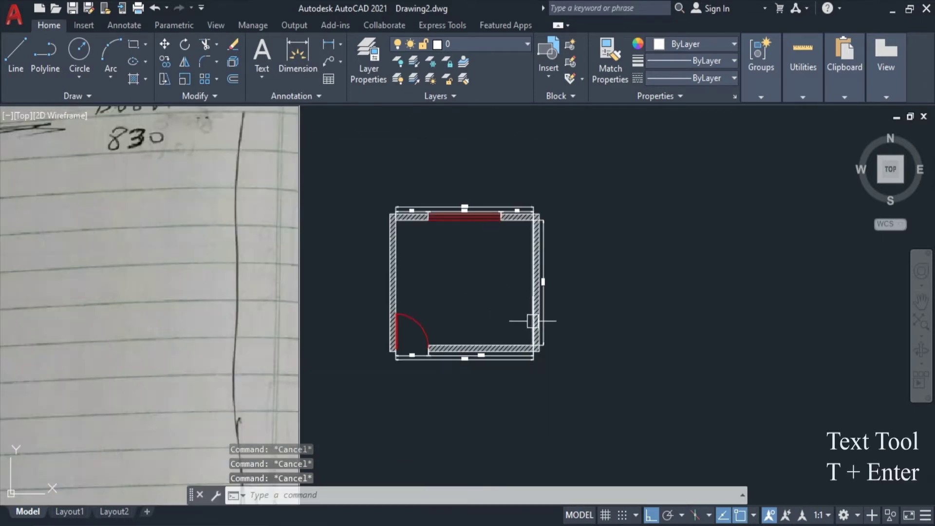
- Type the multiline title 'KIDS BEDROOM- ACTUAL DIMENSIONS' in a box below the room
{"action": "scroll", "coordinate": [472, 344], "scroll_direction": "down", "scroll_amount": 2}
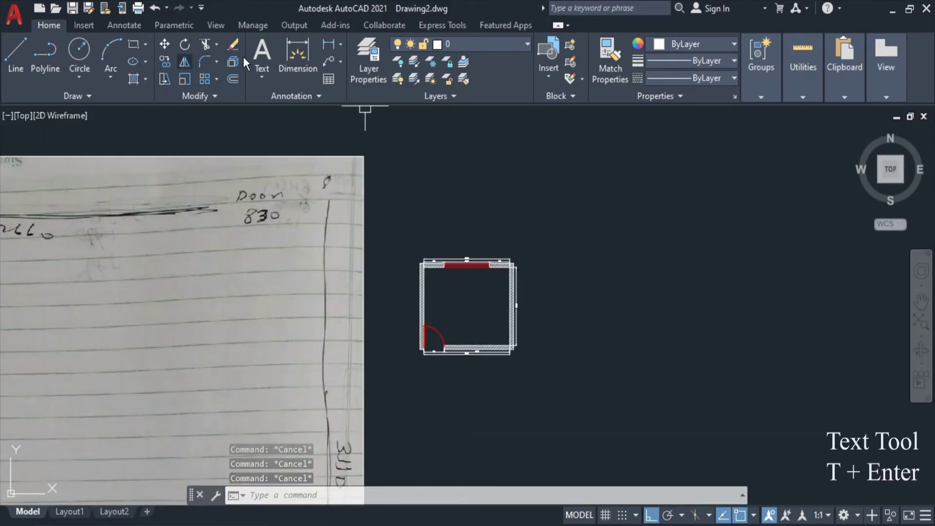
{"action": "left_click", "coordinate": [261, 52]}
{"action": "scroll", "coordinate": [449, 362], "scroll_direction": "up", "scroll_amount": 5}
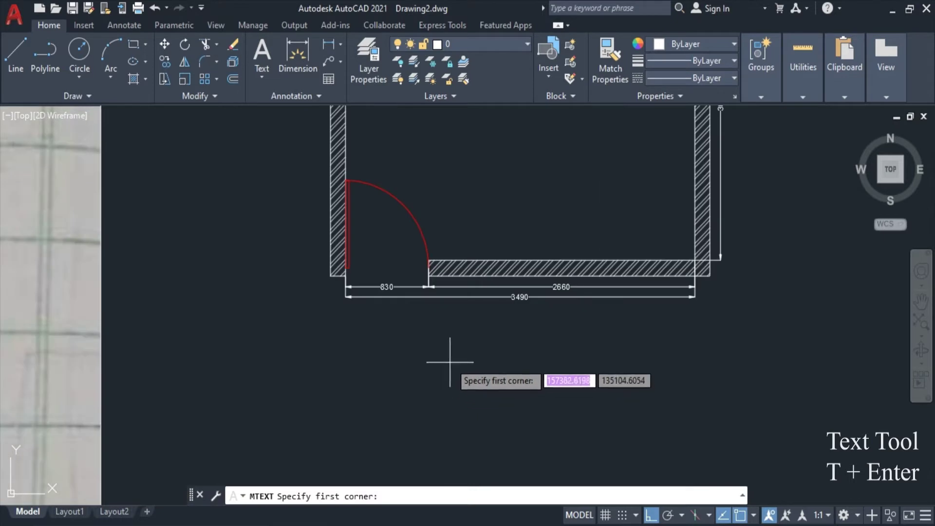
{"action": "left_click", "coordinate": [428, 321]}
{"action": "left_click", "coordinate": [753, 313]}
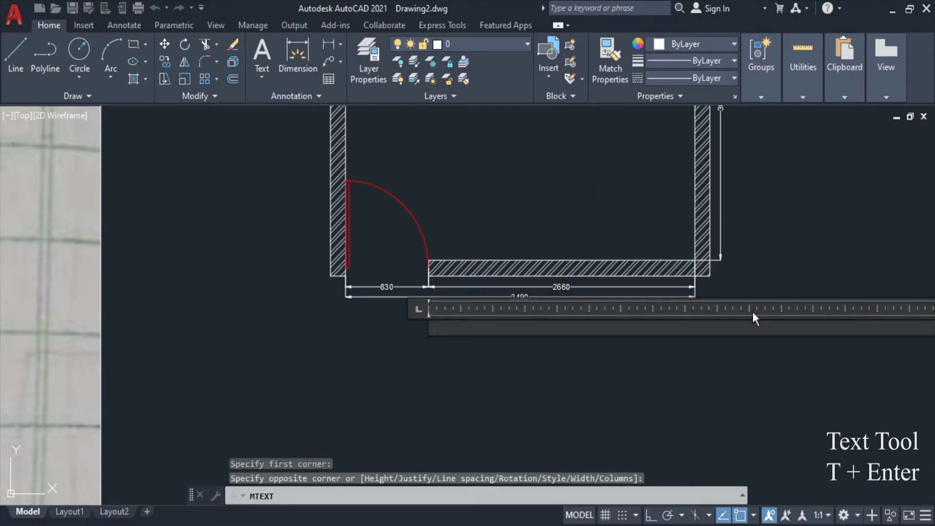
{"action": "type", "text": "KIDS BEDROOM- ACTUAL DI"}
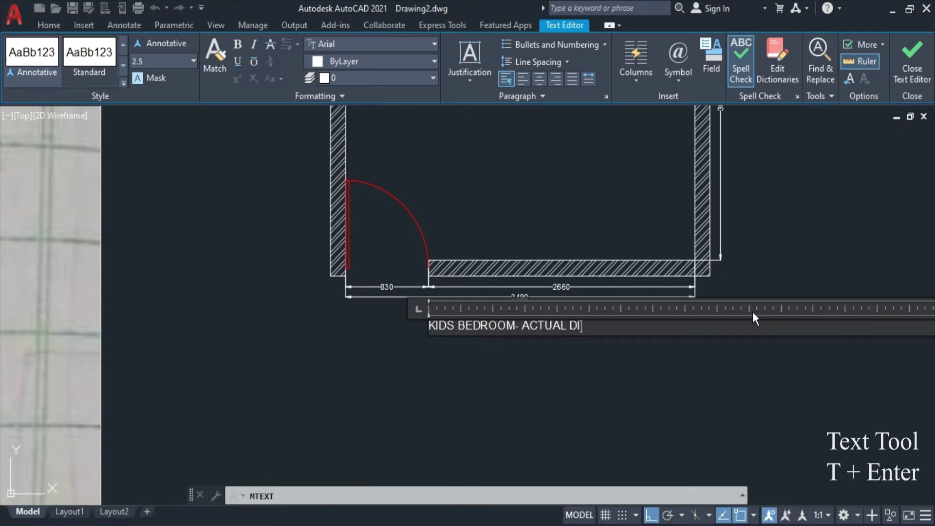
{"action": "type", "text": "MENSIONS"}
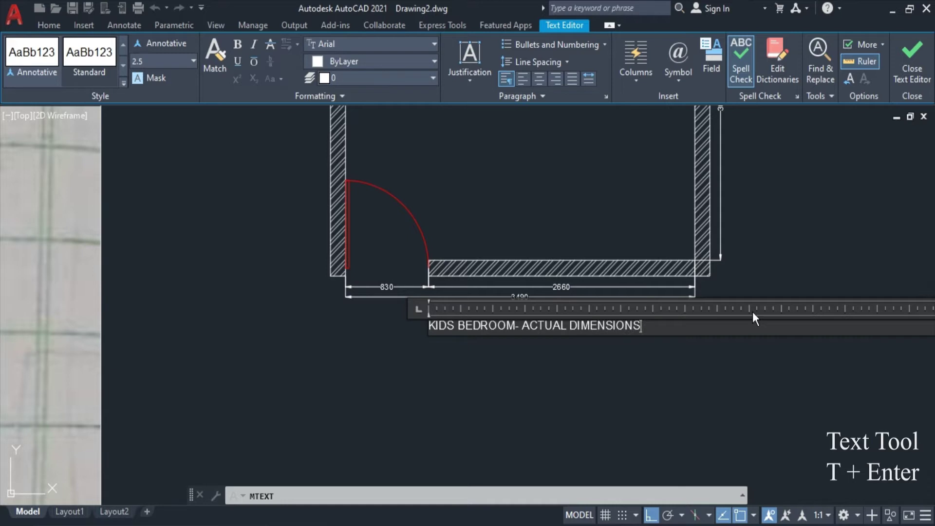
- Set the whole title's text height to 120
{"action": "key", "text": "ctrl+a"}
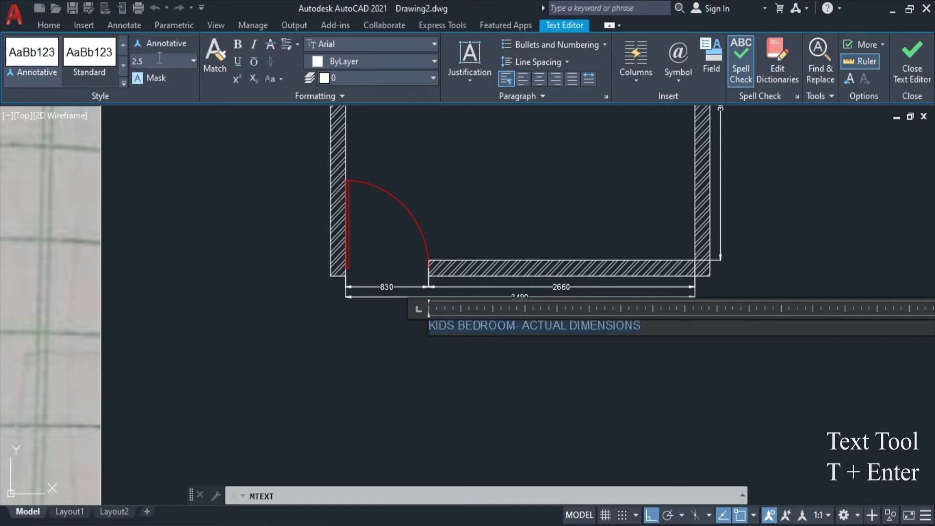
{"action": "type", "text": "120"}
{"action": "key", "text": "Return"}
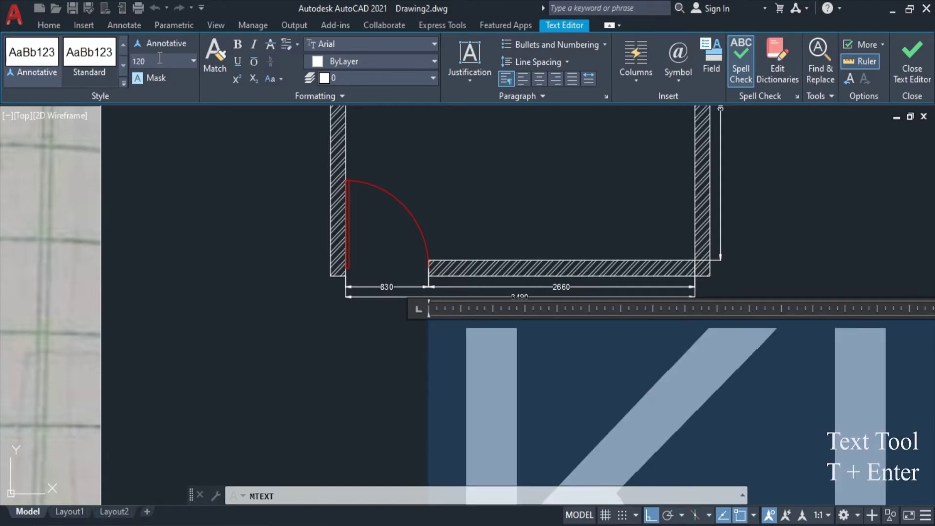
{"action": "left_click", "coordinate": [333, 202]}
{"action": "scroll", "coordinate": [334, 202], "scroll_direction": "down", "scroll_amount": 3}
- Move the title to sit just below the room plan
{"action": "left_click", "coordinate": [551, 285]}
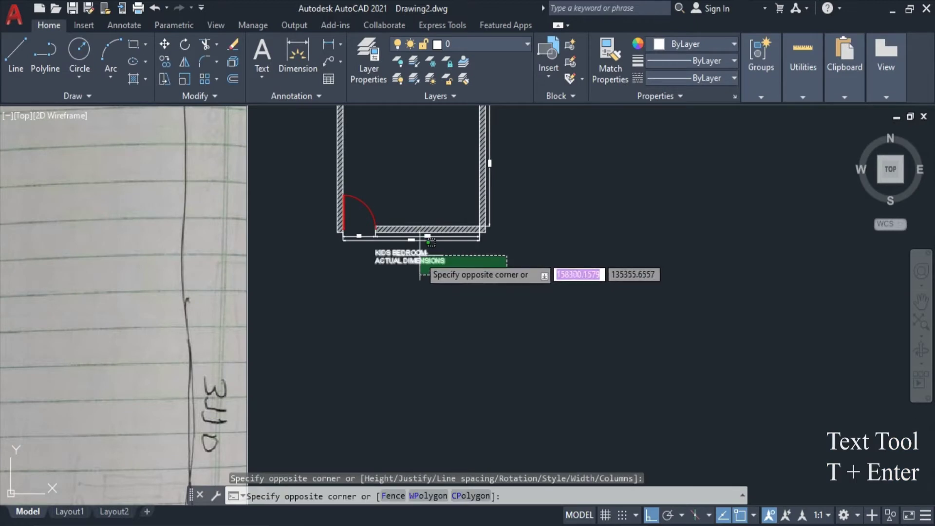
{"action": "left_click", "coordinate": [374, 230]}
{"action": "scroll", "coordinate": [411, 262], "scroll_direction": "up", "scroll_amount": 2}
{"action": "type", "text": "m"}
{"action": "key", "text": "Return"}
{"action": "left_click", "coordinate": [493, 316]}
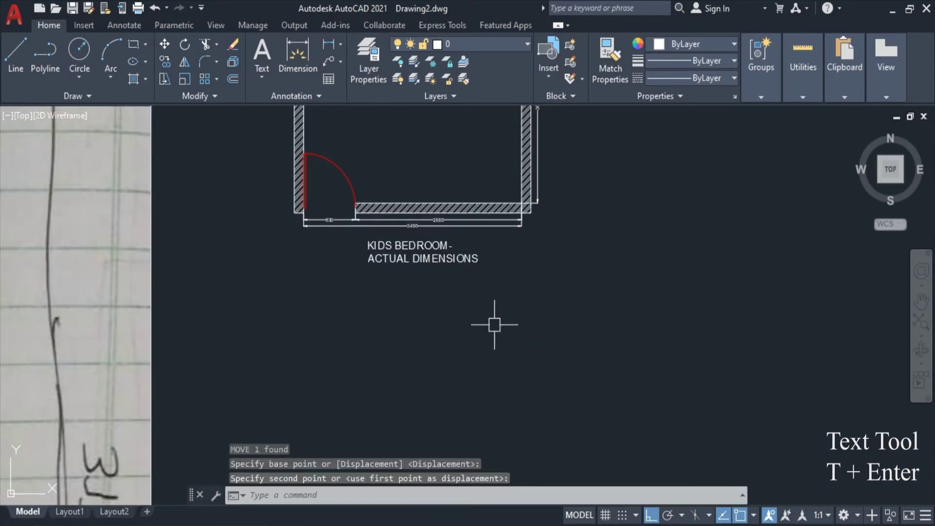
{"action": "scroll", "coordinate": [495, 313], "scroll_direction": "down", "scroll_amount": 2}
- Draw a border rectangle around the plan and its title
{"action": "type", "text": "REc"}
{"action": "key", "text": "Return"}
{"action": "left_click", "coordinate": [358, 190]}
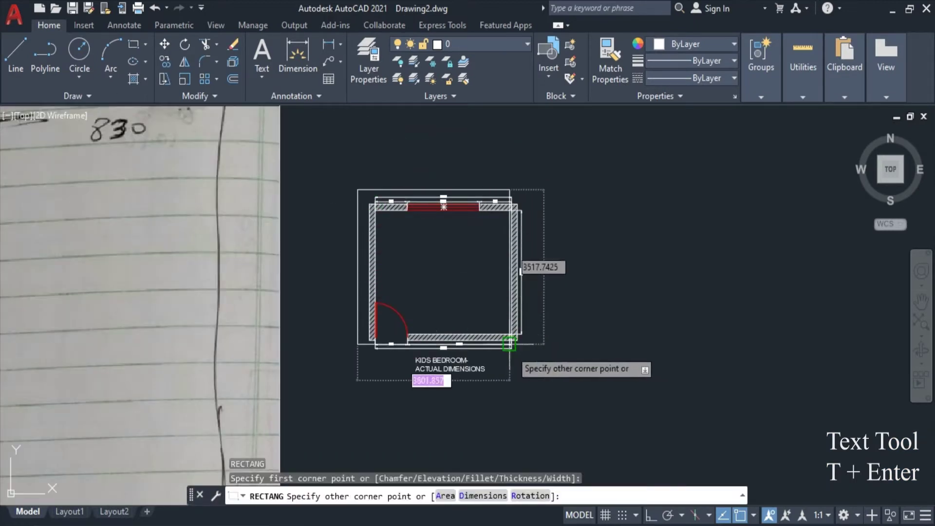
{"action": "left_click", "coordinate": [526, 377]}
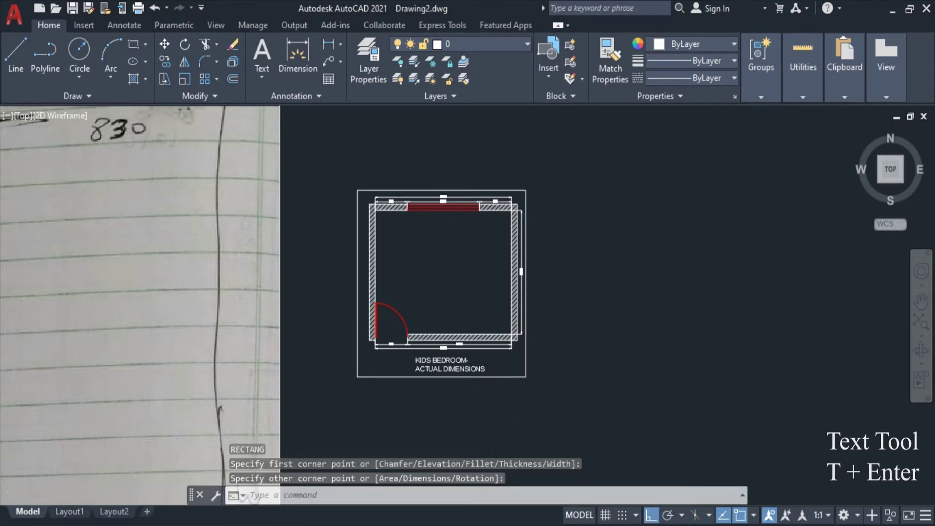
{"action": "scroll", "coordinate": [451, 267], "scroll_direction": "up", "scroll_amount": 2}
- Save the drawing as KIDS BEDROOM in F:\YT\KIDS BEDROOM
{"action": "key", "text": "ctrl+s"}
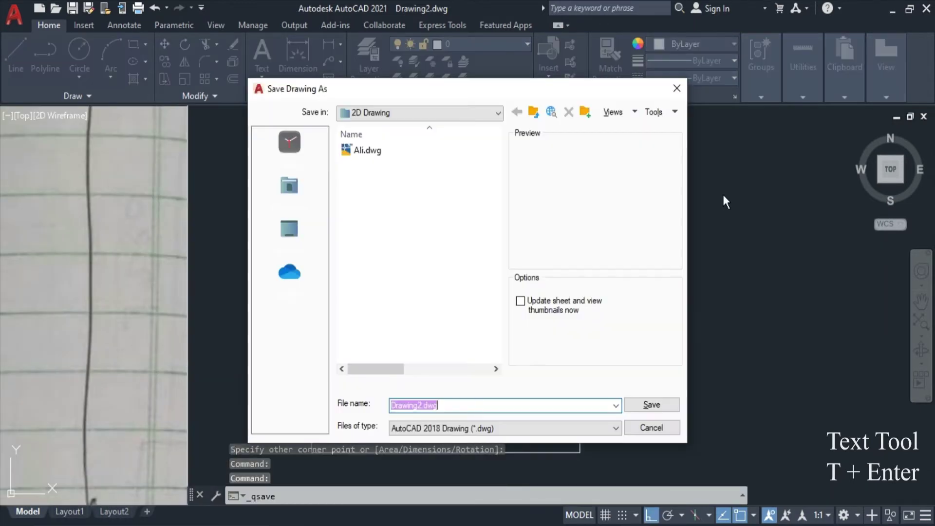
{"action": "left_click", "coordinate": [464, 116]}
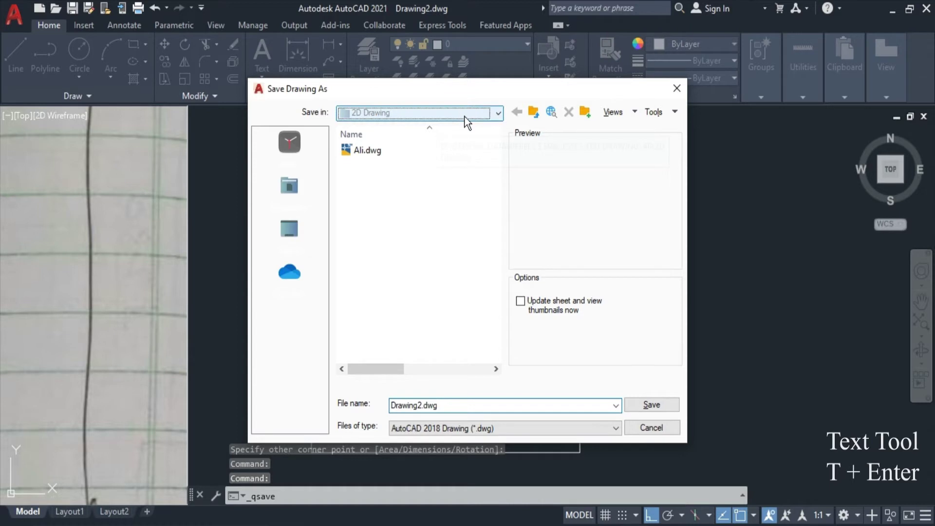
{"action": "left_click", "coordinate": [422, 244]}
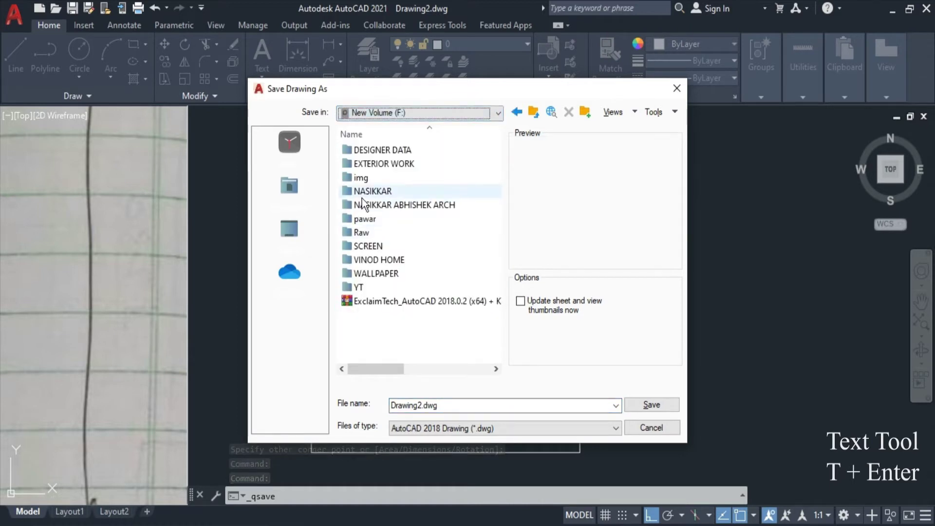
{"action": "double_click", "coordinate": [361, 285]}
{"action": "double_click", "coordinate": [389, 154]}
{"action": "triple_click", "coordinate": [426, 397]}
{"action": "type", "text": "KIDS BEDROOM"}
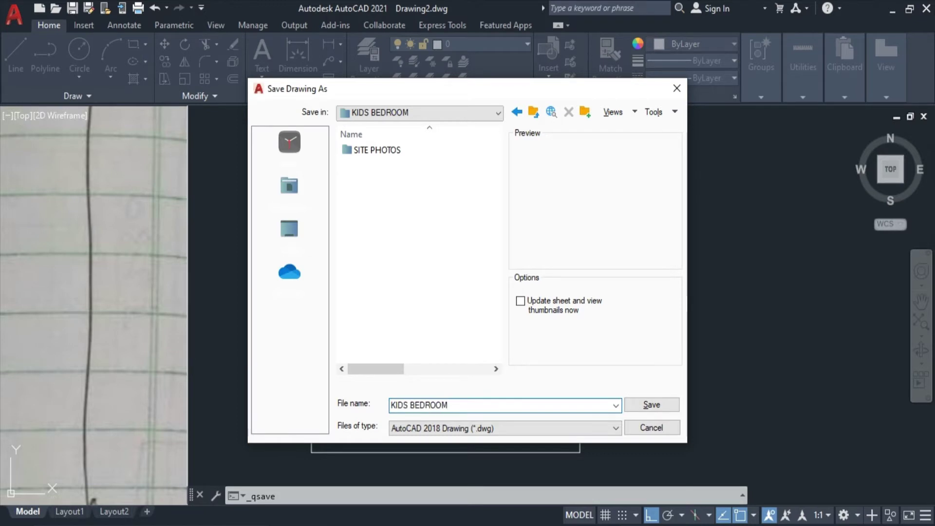
{"action": "key", "text": "Return"}
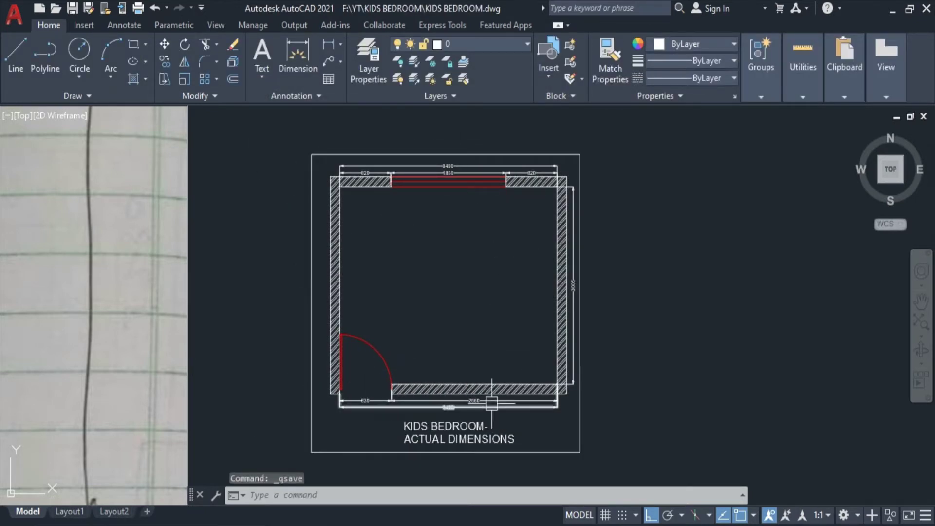
{"action": "scroll", "coordinate": [351, 387], "scroll_direction": "up", "scroll_amount": 2}
- Draw a small rectangle (REC) in the doorway near the door
{"action": "type", "text": "rec"}
{"action": "key", "text": "Return"}
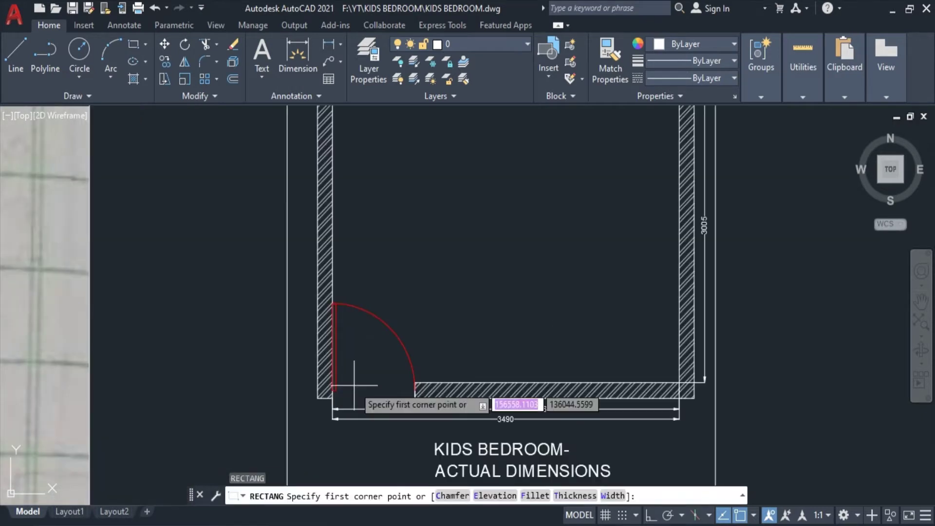
{"action": "scroll", "coordinate": [356, 385], "scroll_direction": "up", "scroll_amount": 4}
{"action": "left_click", "coordinate": [365, 367]}
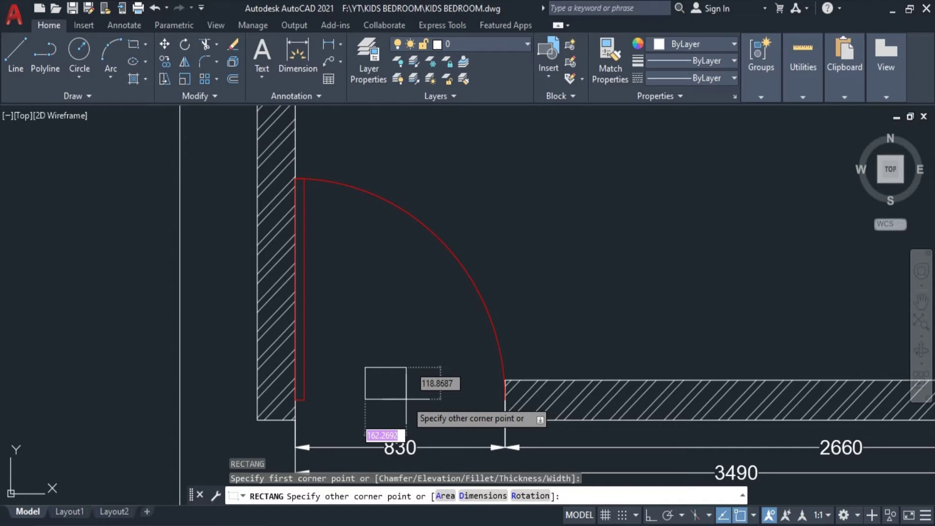
{"action": "left_click", "coordinate": [406, 399]}
{"action": "scroll", "coordinate": [404, 358], "scroll_direction": "up", "scroll_amount": 4}
{"action": "left_click", "coordinate": [426, 351]}
- Stretch the rectangle's grips into a triangle marker by merging its top corners into an apex
{"action": "left_click", "coordinate": [371, 429]}
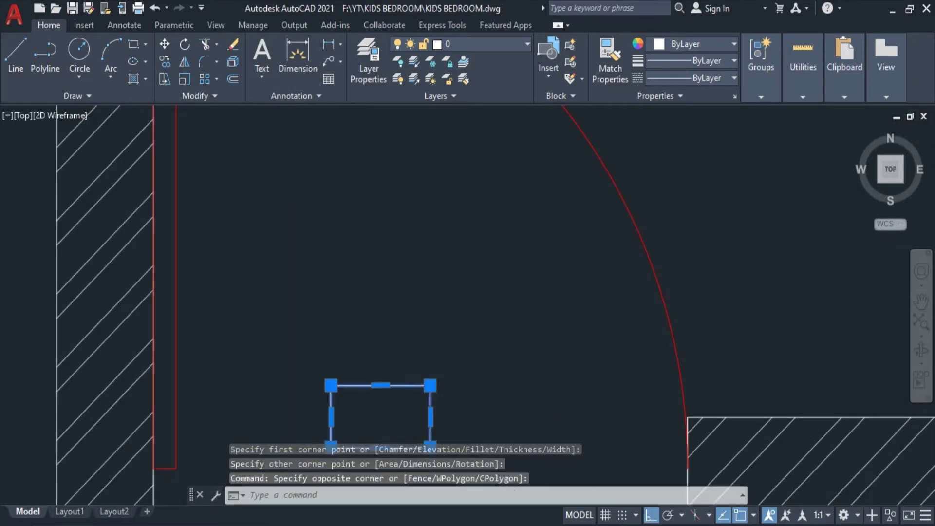
{"action": "scroll", "coordinate": [370, 429], "scroll_direction": "up", "scroll_amount": 4}
{"action": "left_click", "coordinate": [544, 224]}
{"action": "left_click", "coordinate": [418, 224]}
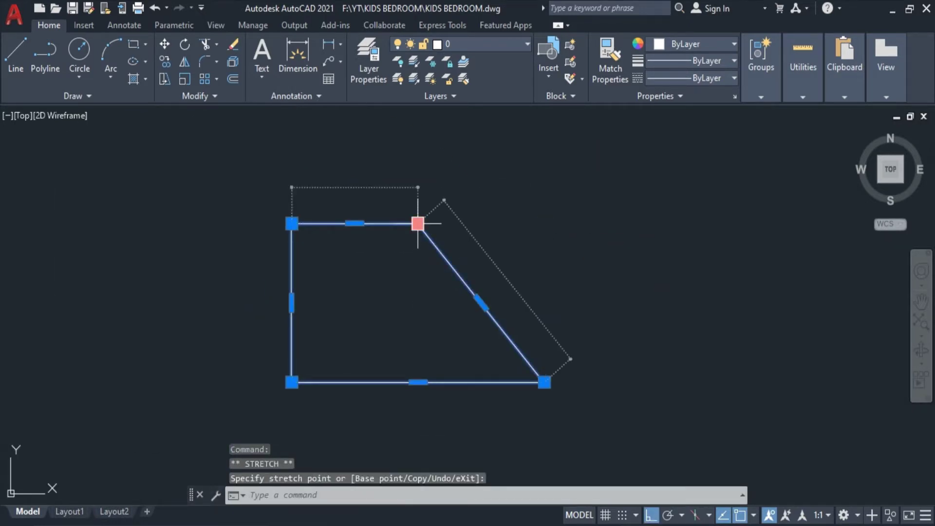
{"action": "left_click", "coordinate": [292, 224]}
{"action": "left_click", "coordinate": [418, 223]}
{"action": "scroll", "coordinate": [465, 312], "scroll_direction": "down", "scroll_amount": 2}
{"action": "left_click", "coordinate": [432, 356]}
{"action": "scroll", "coordinate": [428, 347], "scroll_direction": "up", "scroll_amount": 2}
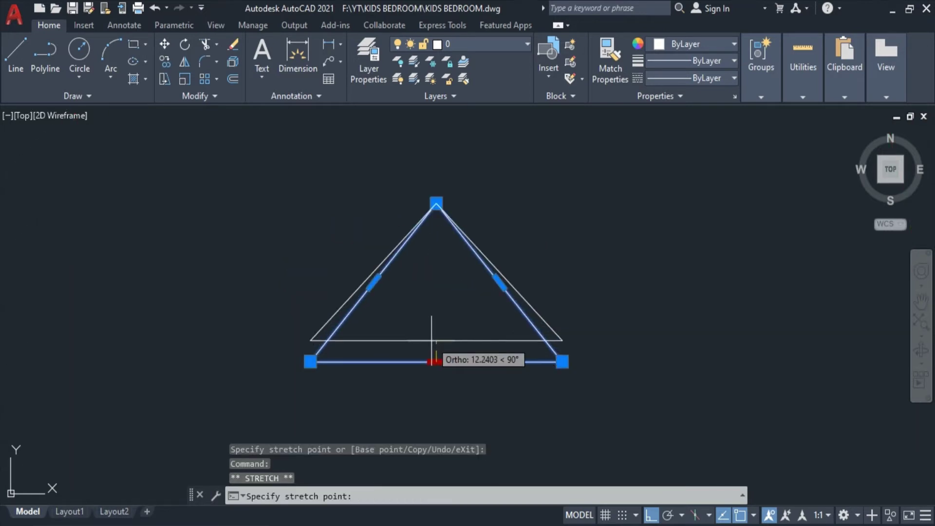
{"action": "left_click", "coordinate": [432, 340]}
{"action": "scroll", "coordinate": [520, 316], "scroll_direction": "down", "scroll_amount": 5}
{"action": "key", "text": "Escape"}
{"action": "scroll", "coordinate": [633, 371], "scroll_direction": "down", "scroll_amount": 3}
- Open the KIDS BEDROOM- ACTUAL DIMENSIONS title for editing and select its wording
{"action": "left_click", "coordinate": [692, 429]}
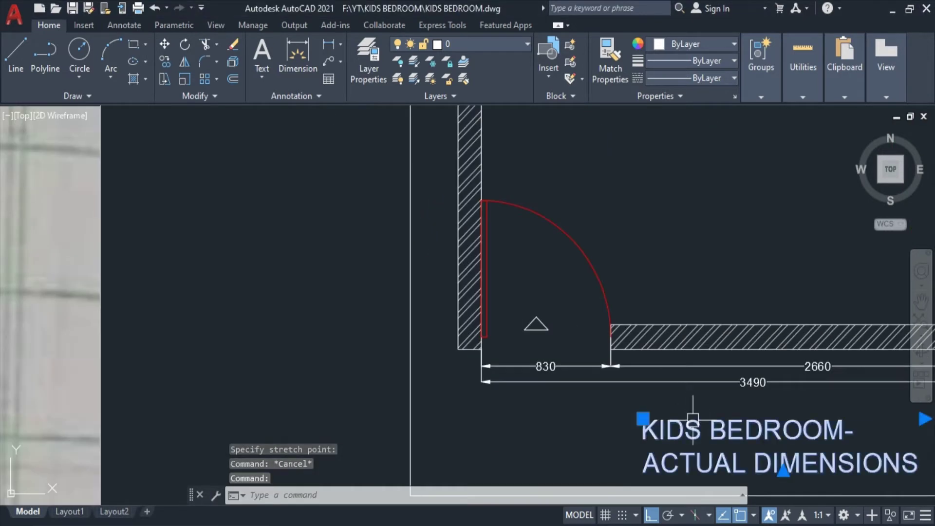
{"action": "double_click", "coordinate": [692, 429]}
{"action": "middle_click_drag", "start_coordinate": [677, 365], "coordinate": [482, 274]}
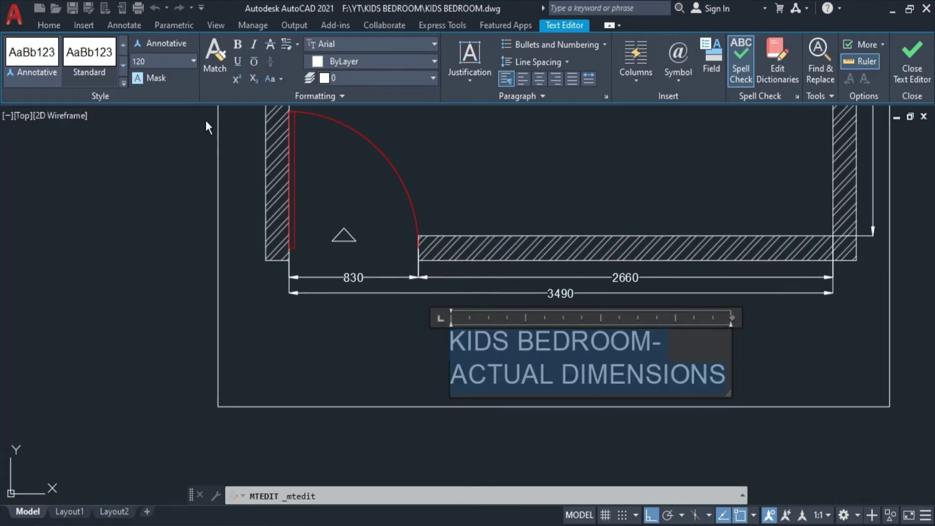
{"action": "left_click", "coordinate": [39, 57]}
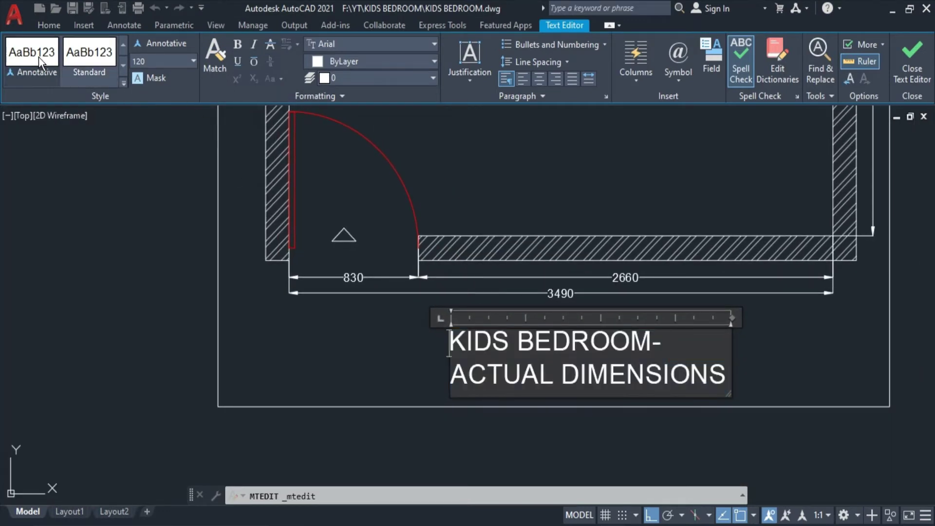
{"action": "key", "text": "ctrl+a"}
{"action": "left_click", "coordinate": [32, 55]}
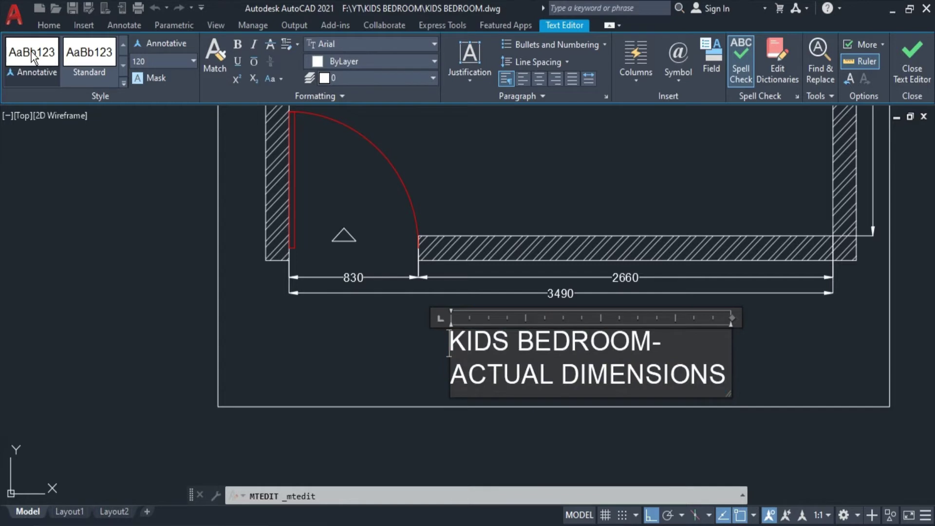
{"action": "left_click", "coordinate": [573, 219]}
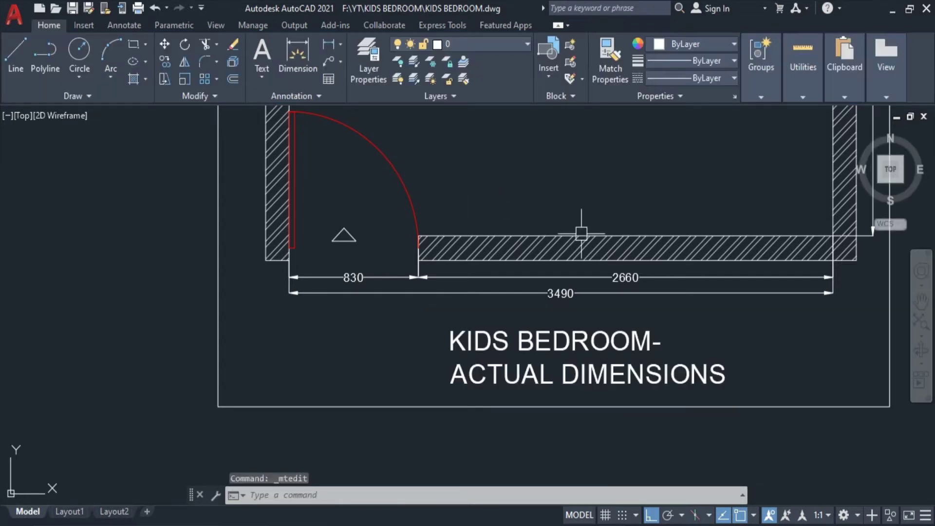
- Give the KIDS BEDROOM- ACTUAL DIMENSIONS title Center justification
{"action": "left_click", "coordinate": [630, 375]}
{"action": "type", "text": "c"}
{"action": "key", "text": "Return"}
{"action": "left_click", "coordinate": [591, 382]}
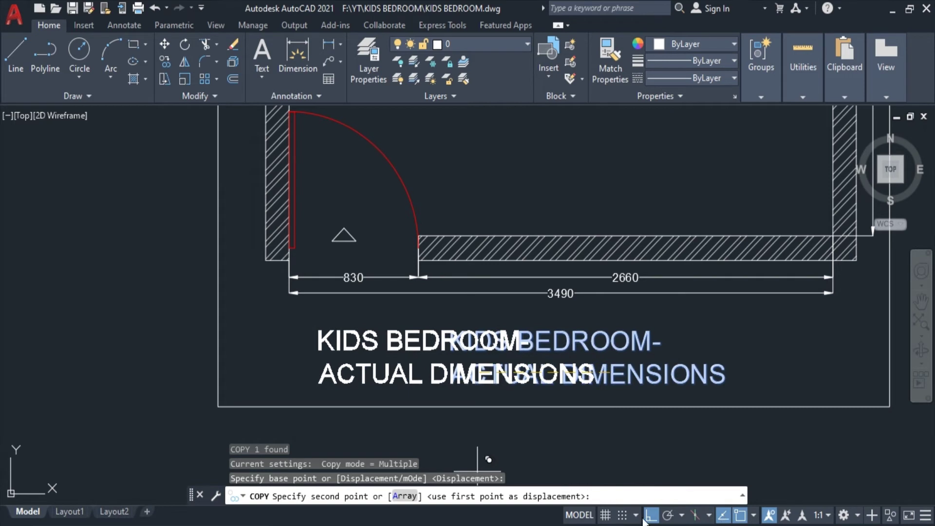
{"action": "key", "text": "Escape"}
{"action": "double_click", "coordinate": [559, 346]}
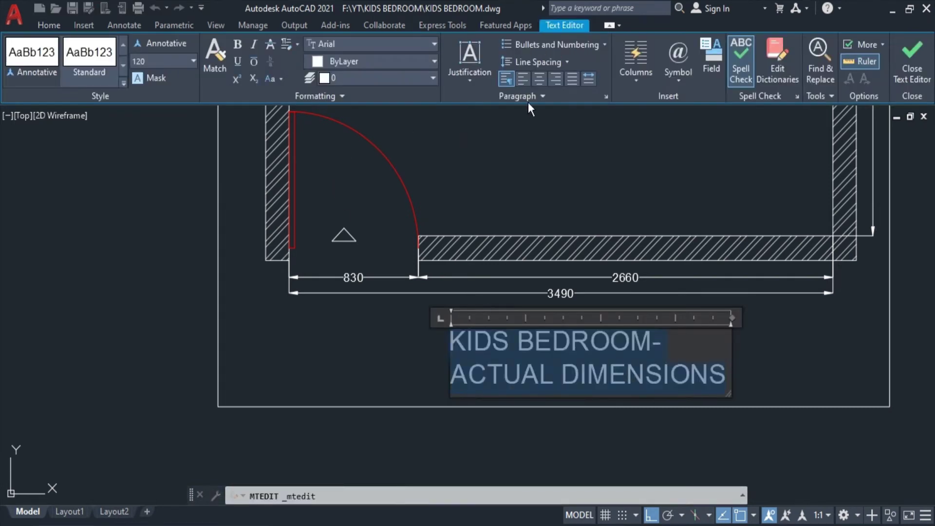
{"action": "left_click", "coordinate": [539, 78]}
{"action": "left_click", "coordinate": [659, 165]}
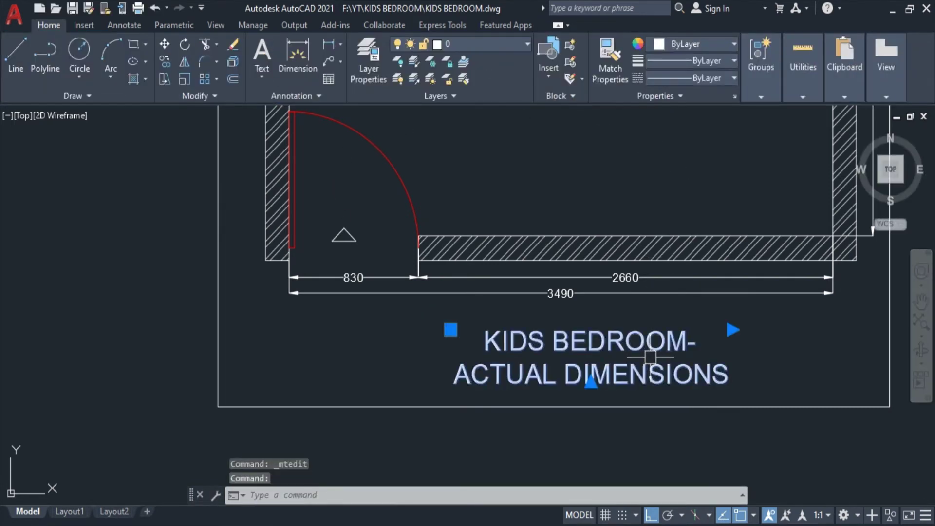
- Copy the title mtext onto the doorway below the triangle marker
{"action": "type", "text": "o"}
{"action": "key", "text": "Return"}
{"action": "left_click", "coordinate": [731, 383]}
{"action": "left_click", "coordinate": [651, 515]}
{"action": "left_click", "coordinate": [493, 298]}
{"action": "key", "text": "Escape"}
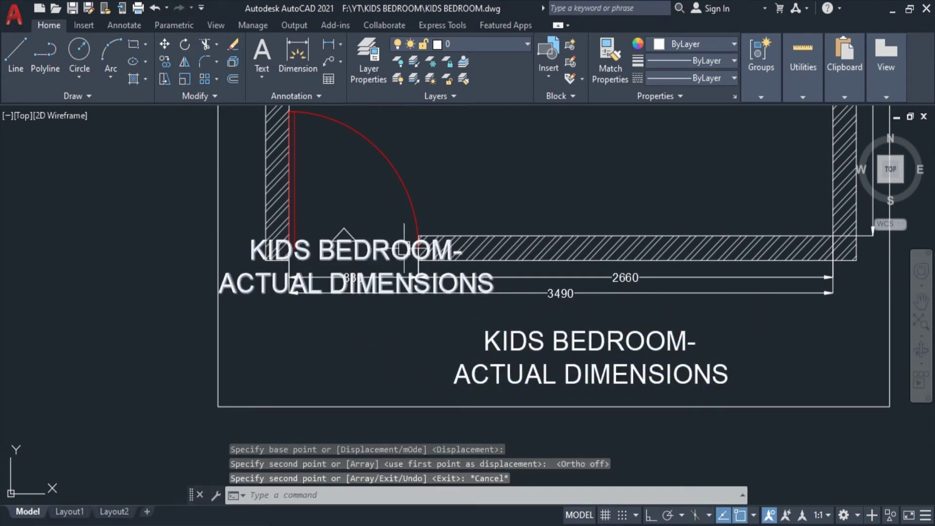
- Change the copied text to ENTRY with a text height of 55
{"action": "double_click", "coordinate": [476, 250]}
{"action": "type", "text": "ENTRY"}
{"action": "key", "text": "ctrl+a"}
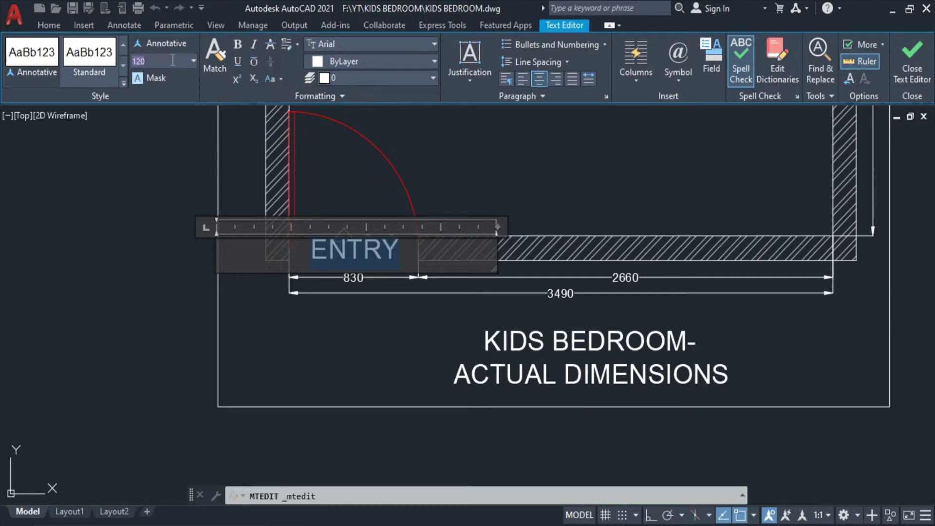
{"action": "type", "text": "55"}
{"action": "key", "text": "Return"}
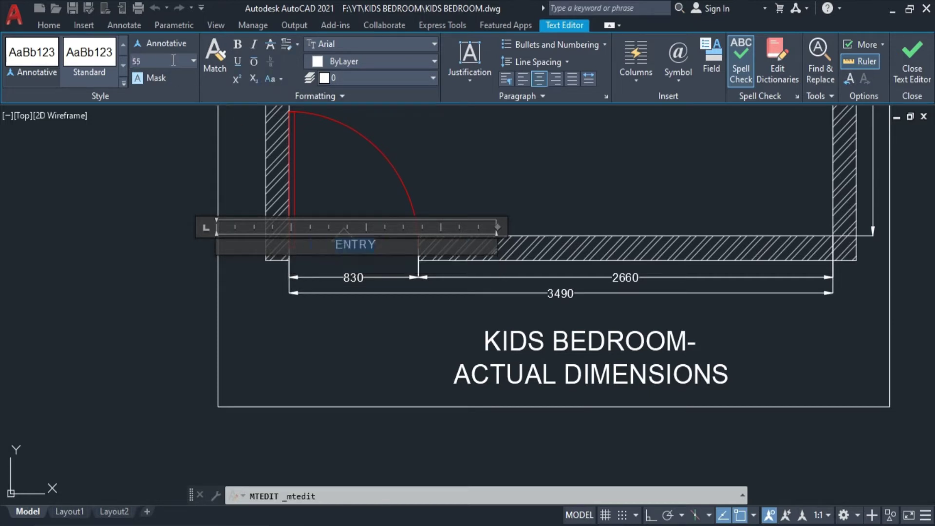
{"action": "left_click", "coordinate": [495, 171]}
- Start moving the ENTRY label, cancel, and bring the whole room plan into view
{"action": "scroll", "coordinate": [369, 209], "scroll_direction": "up", "scroll_amount": 2}
{"action": "left_click", "coordinate": [375, 203]}
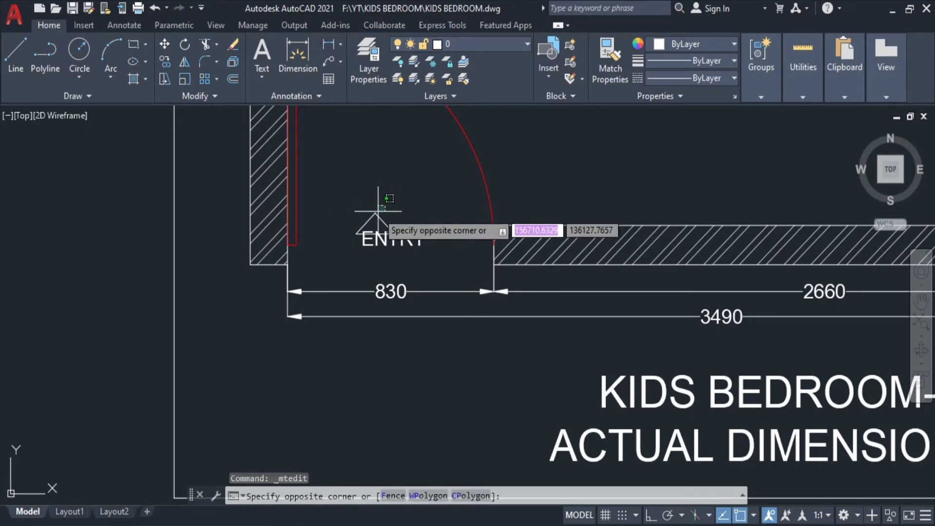
{"action": "left_click", "coordinate": [503, 207]}
{"action": "type", "text": "m"}
{"action": "key", "text": "Return"}
{"action": "left_click", "coordinate": [591, 164]}
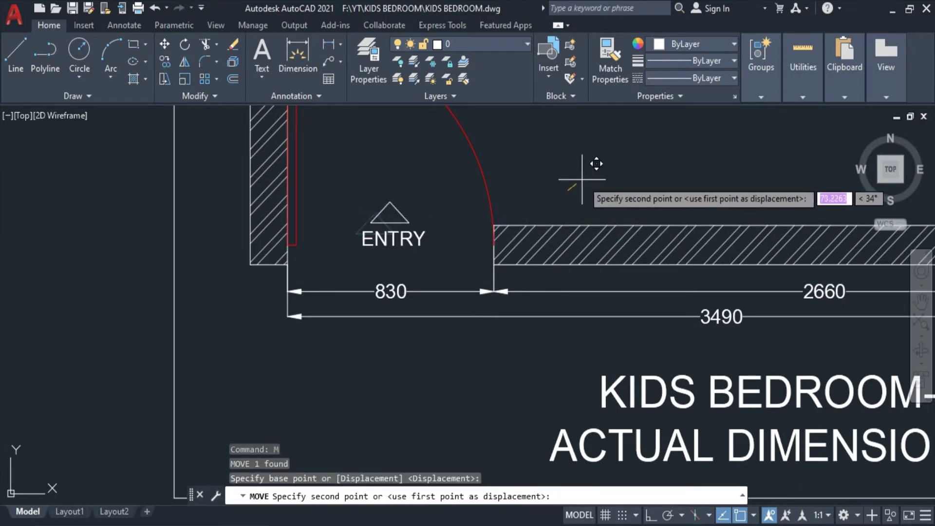
{"action": "key", "text": "Escape"}
{"action": "scroll", "coordinate": [584, 179], "scroll_direction": "down", "scroll_amount": 4}
{"action": "middle_click_drag", "start_coordinate": [553, 198], "coordinate": [459, 309]}
{"action": "scroll", "coordinate": [460, 309], "scroll_direction": "down", "scroll_amount": 2}
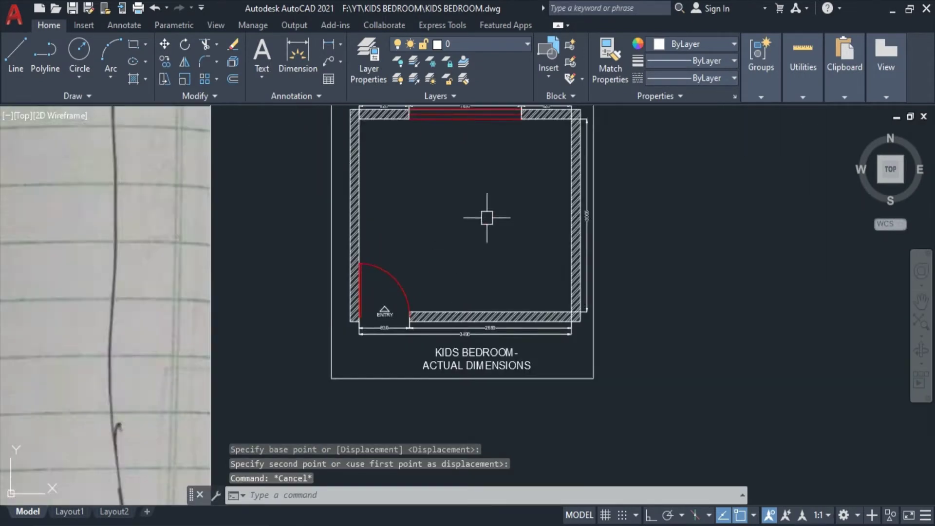
- Save the drawing and colour the outer frame rectangle red
{"action": "key", "text": "Escape"}
{"action": "middle_click_drag", "start_coordinate": [455, 359], "coordinate": [458, 294]}
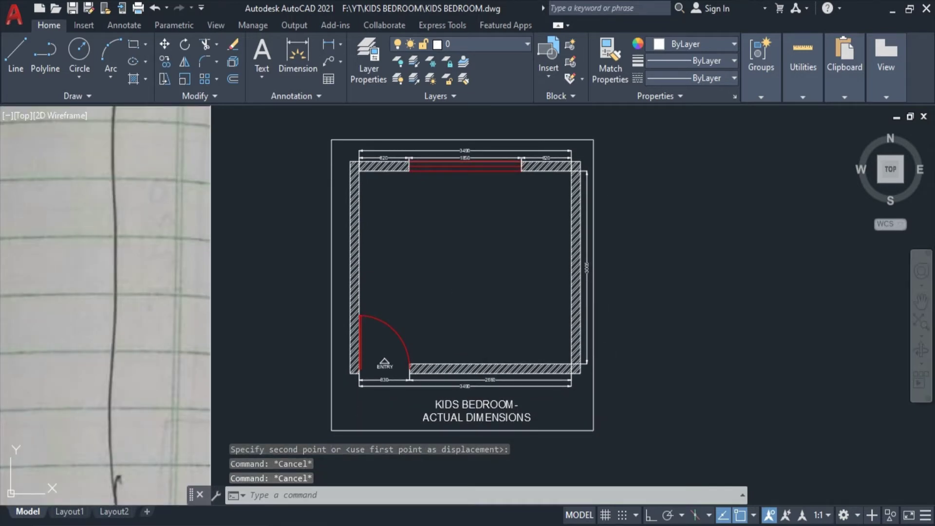
{"action": "key", "text": "ctrl+s"}
{"action": "left_click", "coordinate": [594, 143]}
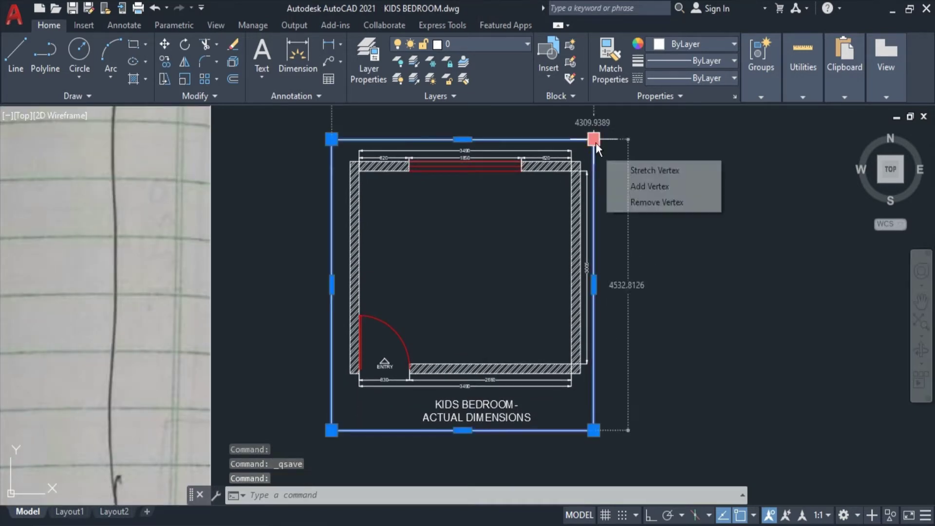
{"action": "left_click", "coordinate": [656, 49]}
{"action": "left_click", "coordinate": [662, 193]}
{"action": "scroll", "coordinate": [396, 285], "scroll_direction": "down", "scroll_amount": 2}
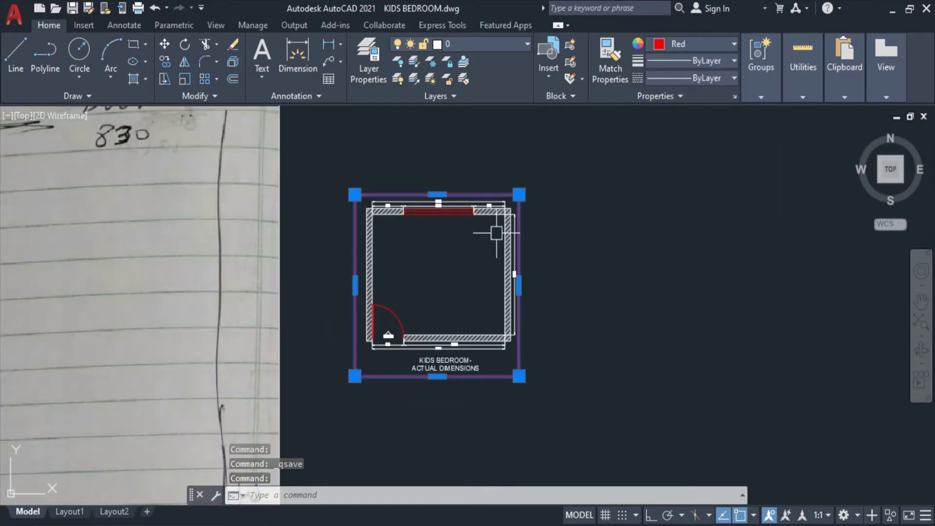
{"action": "key", "text": "Escape"}
- Copy the whole room plan horizontally to the right
{"action": "left_click", "coordinate": [560, 150]}
{"action": "left_click", "coordinate": [311, 390]}
{"action": "type", "text": "CO"}
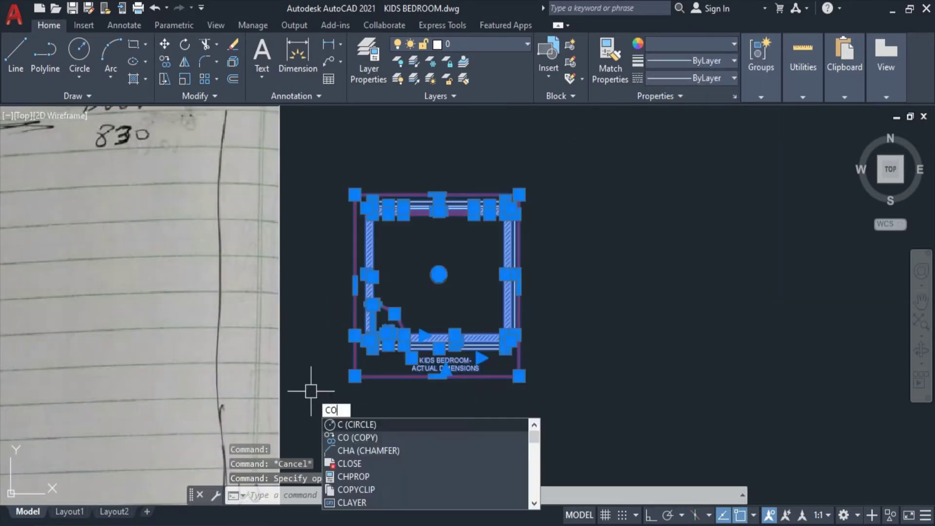
{"action": "key", "text": "Return"}
{"action": "left_click", "coordinate": [319, 383]}
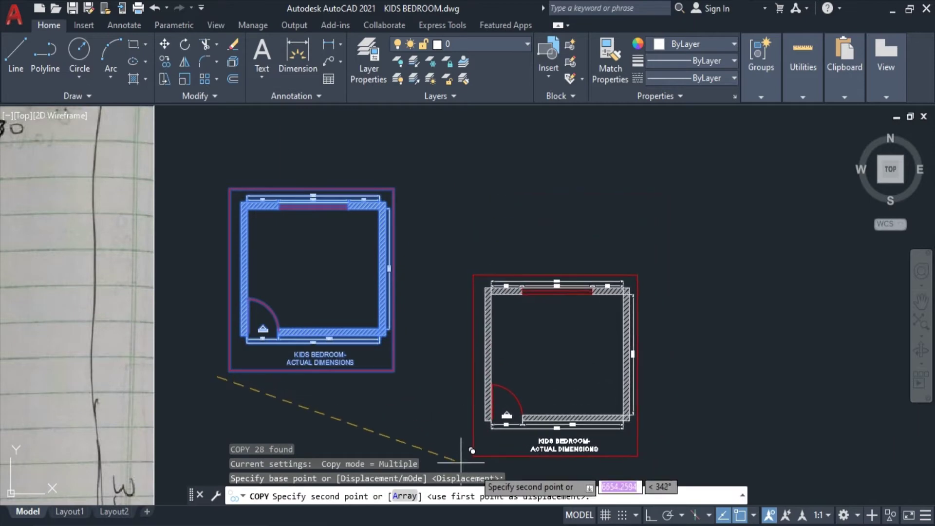
{"action": "key", "text": "F8"}
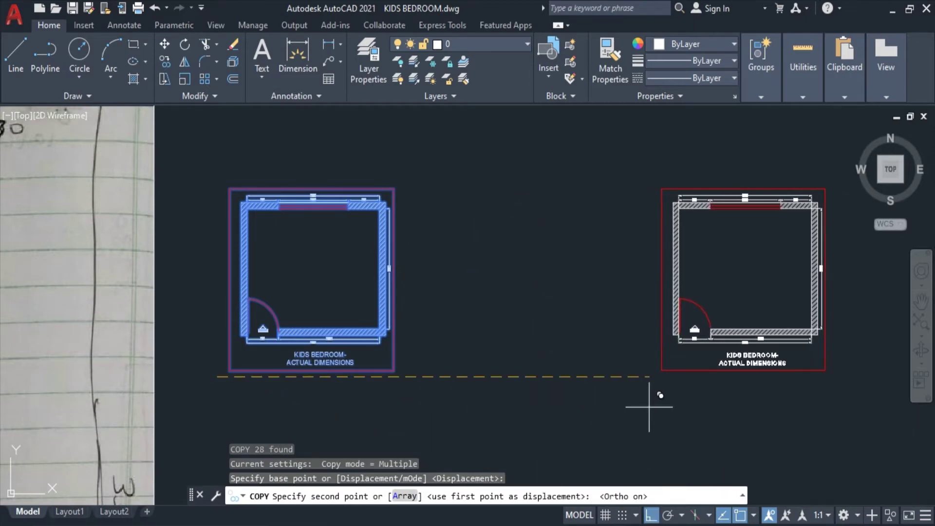
{"action": "left_click", "coordinate": [649, 406]}
{"action": "key", "text": "Escape"}
{"action": "scroll", "coordinate": [528, 250], "scroll_direction": "down", "scroll_amount": 3}
{"action": "scroll", "coordinate": [529, 251], "scroll_direction": "up", "scroll_amount": 3}
{"action": "scroll", "coordinate": [528, 250], "scroll_direction": "up", "scroll_amount": 2}
{"action": "middle_click_drag", "start_coordinate": [551, 261], "coordinate": [406, 145]}
- Erase the red frame rectangle around the plan
{"action": "left_click", "coordinate": [539, 344]}
{"action": "left_click", "coordinate": [477, 387]}
{"action": "key", "text": "Delete"}
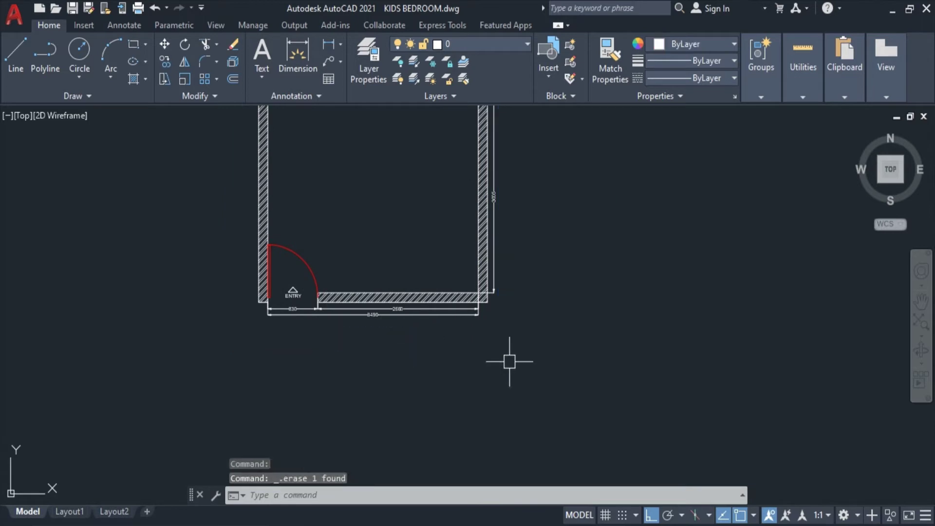
{"action": "middle_click_drag", "start_coordinate": [428, 317], "coordinate": [442, 407]}
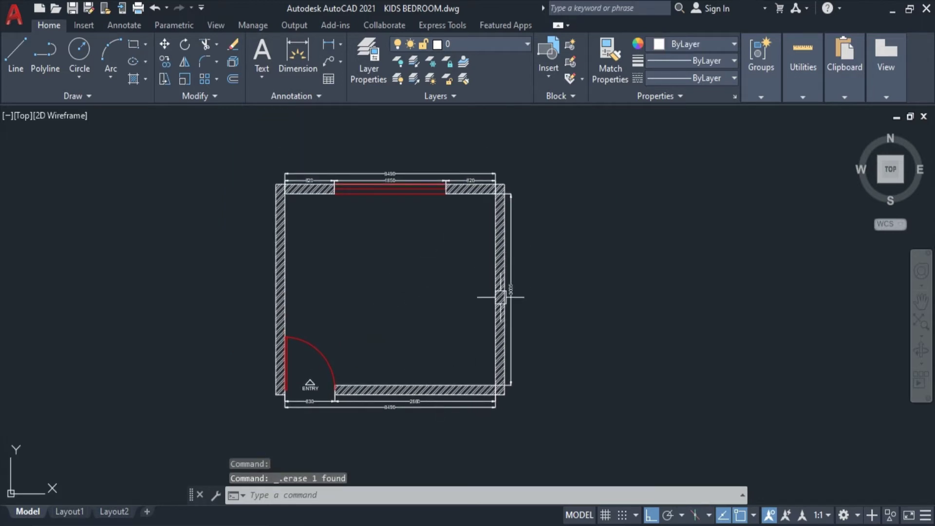
{"action": "middle_click_drag", "start_coordinate": [449, 485], "coordinate": [433, 393]}
- Shorten the title to KIDS BEDROOM by deleting '- ACTUAL DIMENSIONS'
{"action": "left_click", "coordinate": [382, 346]}
{"action": "double_click", "coordinate": [420, 340]}
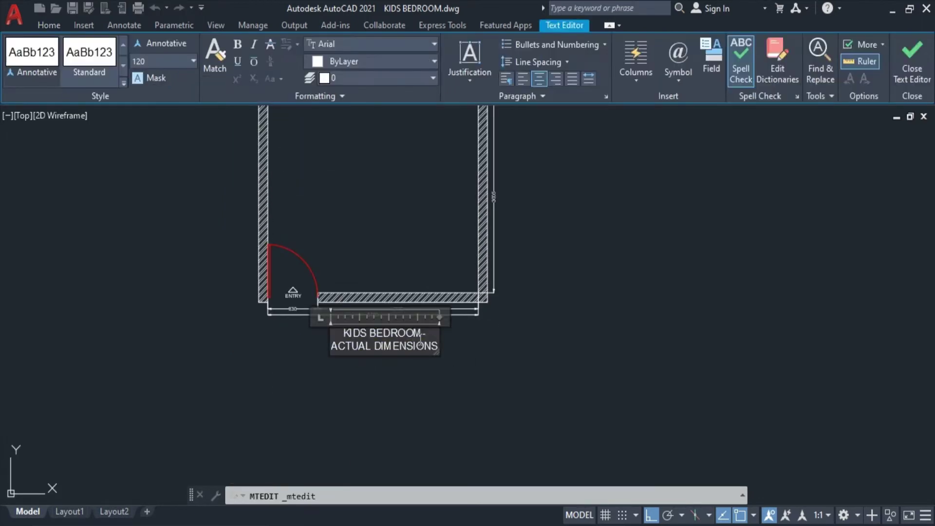
{"action": "left_click_drag", "start_coordinate": [425, 342], "coordinate": [693, 407]}
{"action": "key", "text": "Delete"}
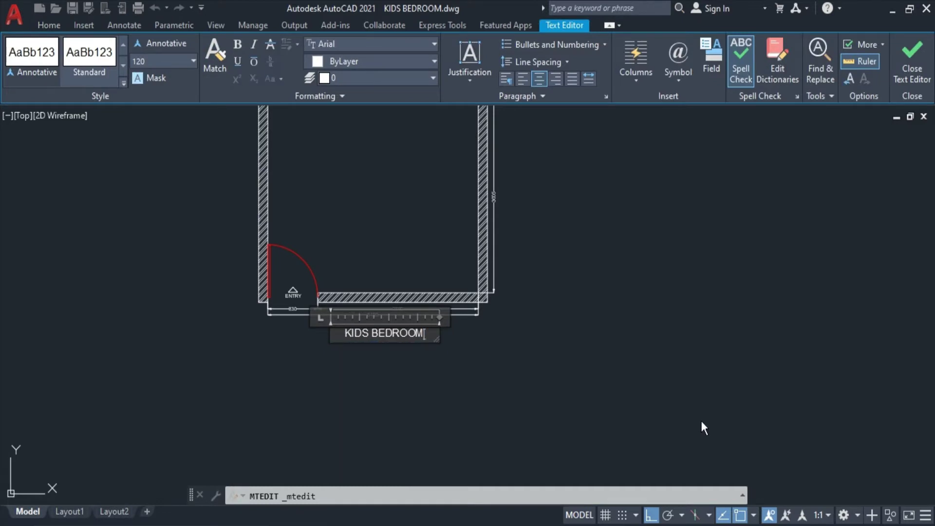
{"action": "left_click", "coordinate": [303, 244]}
- Recentre the room plan in view and launch Calculator
{"action": "middle_click_drag", "start_coordinate": [303, 244], "coordinate": [363, 332]}
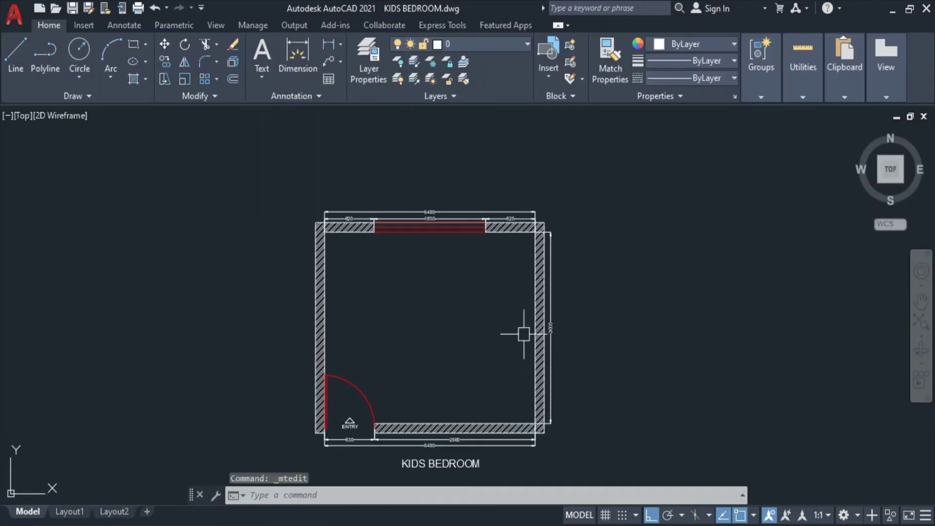
{"action": "middle_click_drag", "start_coordinate": [523, 334], "coordinate": [501, 272]}
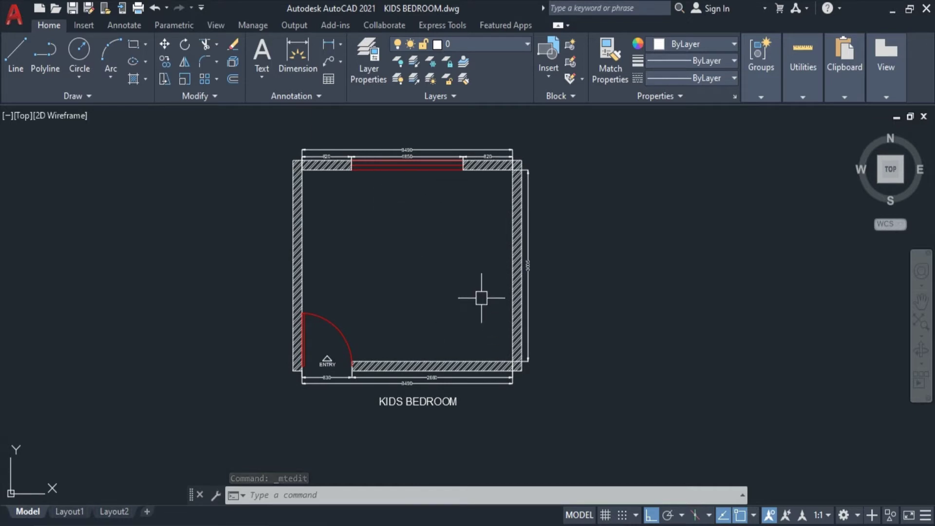
{"action": "scroll", "coordinate": [432, 385], "scroll_direction": "up", "scroll_amount": 4}
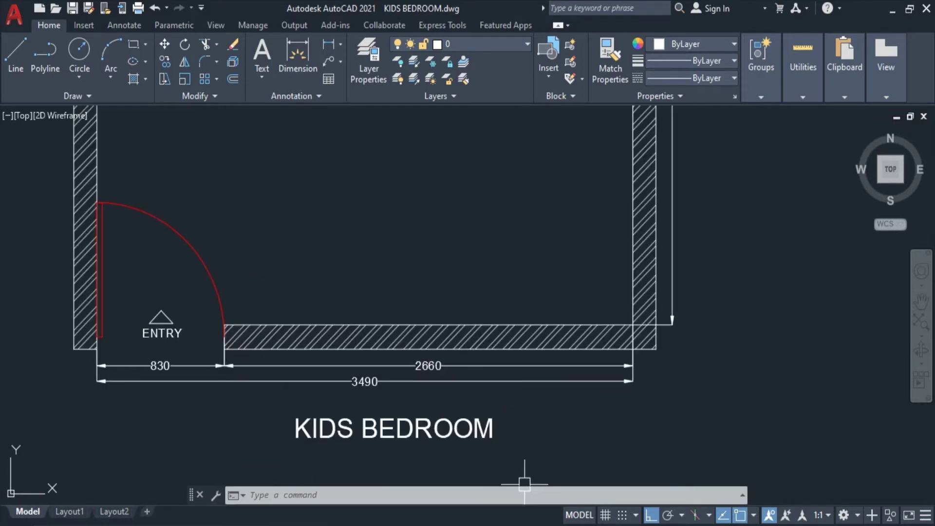
{"action": "key", "text": "XF86Calculator"}
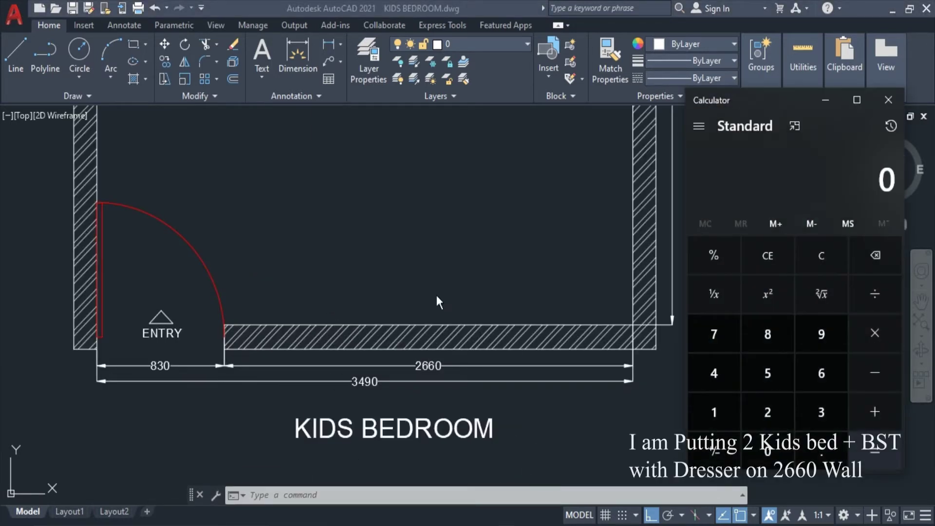
- Calculate 2660 − 1800 = 860, then zoom back out to the full bedroom plan
{"action": "type", "text": "26"}
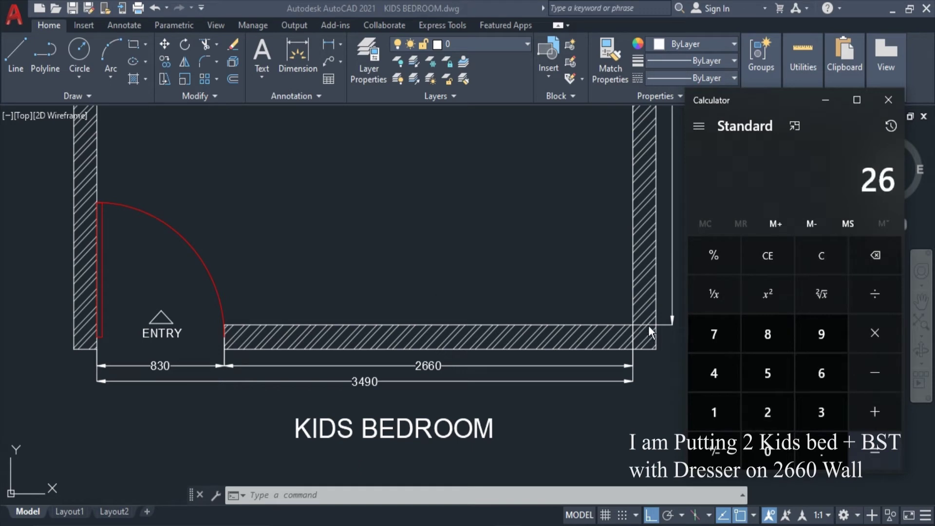
{"action": "type", "text": "60 - 1800"}
{"action": "key", "text": "Return"}
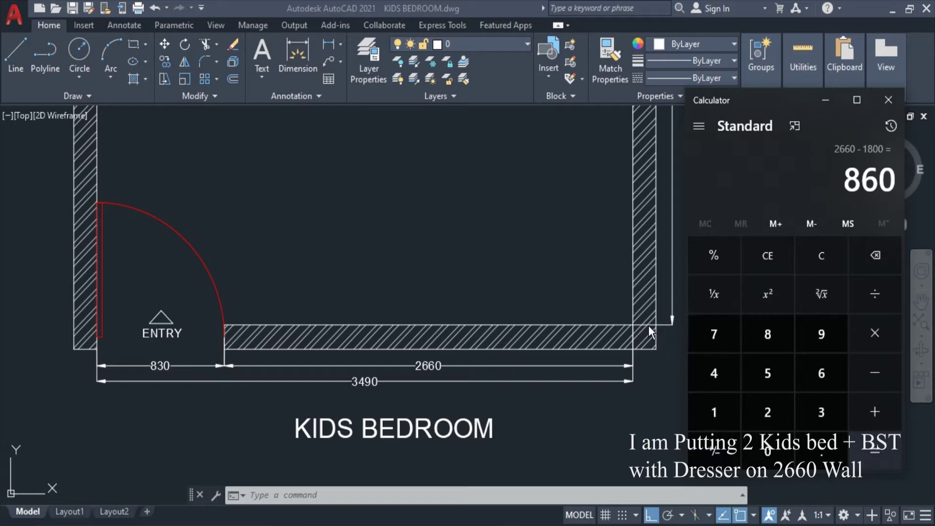
{"action": "key", "text": "Escape"}
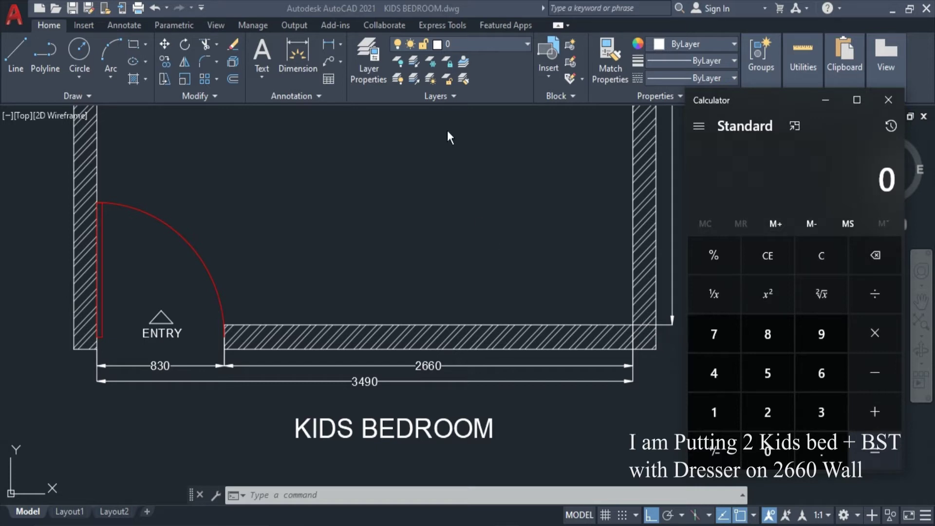
{"action": "left_click", "coordinate": [436, 322]}
{"action": "scroll", "coordinate": [387, 282], "scroll_direction": "down", "scroll_amount": 2}
{"action": "scroll", "coordinate": [405, 321], "scroll_direction": "down", "scroll_amount": 2}
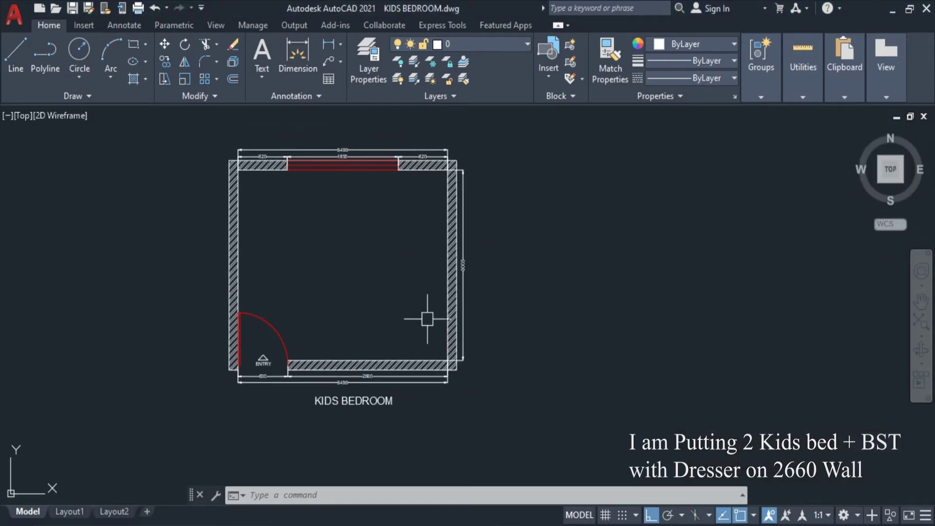
- Begin a rectangle at the wall corner with a 900 length, then cancel it
{"action": "scroll", "coordinate": [443, 350], "scroll_direction": "up", "scroll_amount": 4}
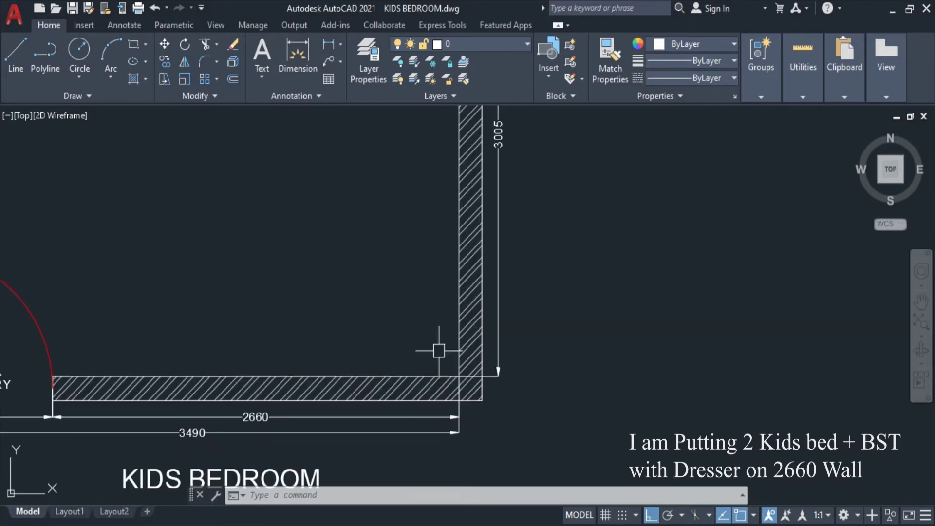
{"action": "type", "text": "REC"}
{"action": "key", "text": "Return"}
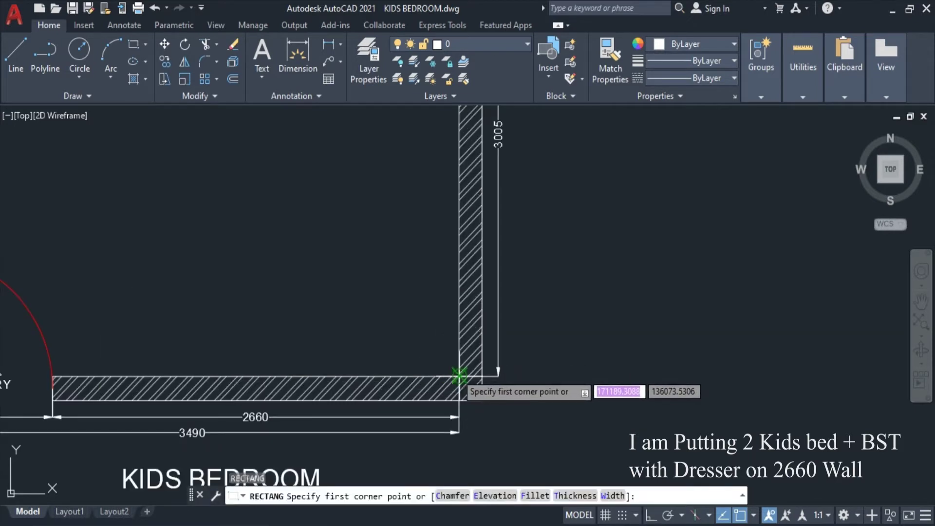
{"action": "left_click", "coordinate": [458, 376]}
{"action": "type", "text": "D"}
{"action": "key", "text": "Return"}
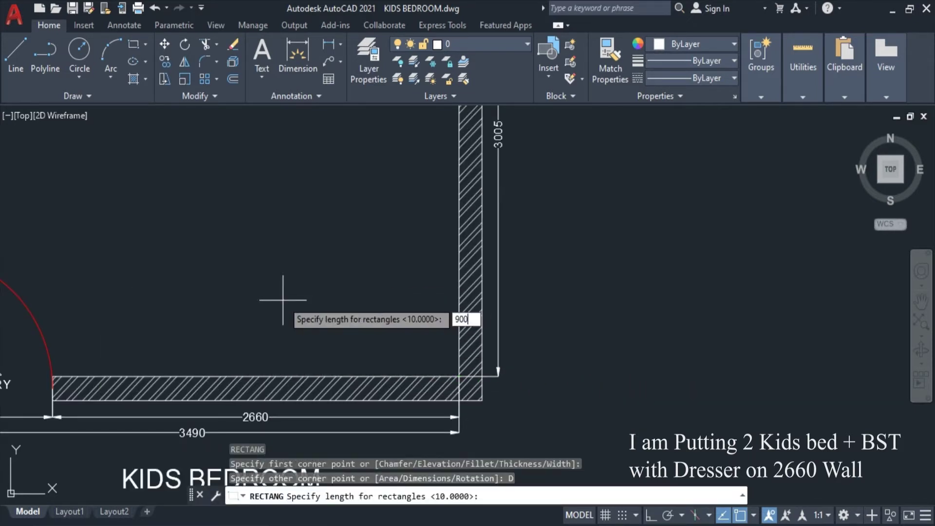
{"action": "key", "text": "Return"}
{"action": "key", "text": "Escape"}
- Draw the 900 × 2050 bed rectangle up from the inner wall corner
{"action": "key", "text": "F8"}
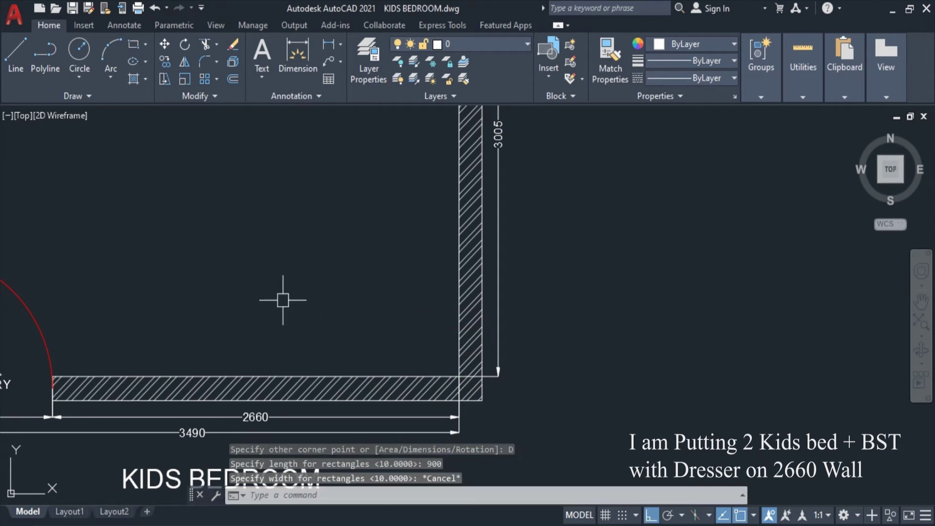
{"action": "key", "text": "Return"}
{"action": "key", "text": "F8"}
{"action": "left_click", "coordinate": [458, 377]}
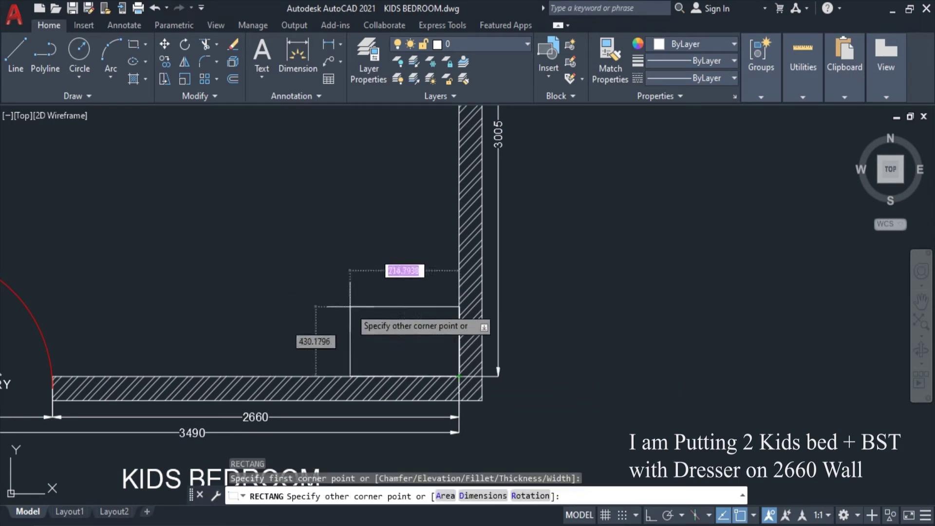
{"action": "type", "text": "D"}
{"action": "key", "text": "Return"}
{"action": "type", "text": "00"}
{"action": "key", "text": "Return"}
{"action": "type", "text": "2050"}
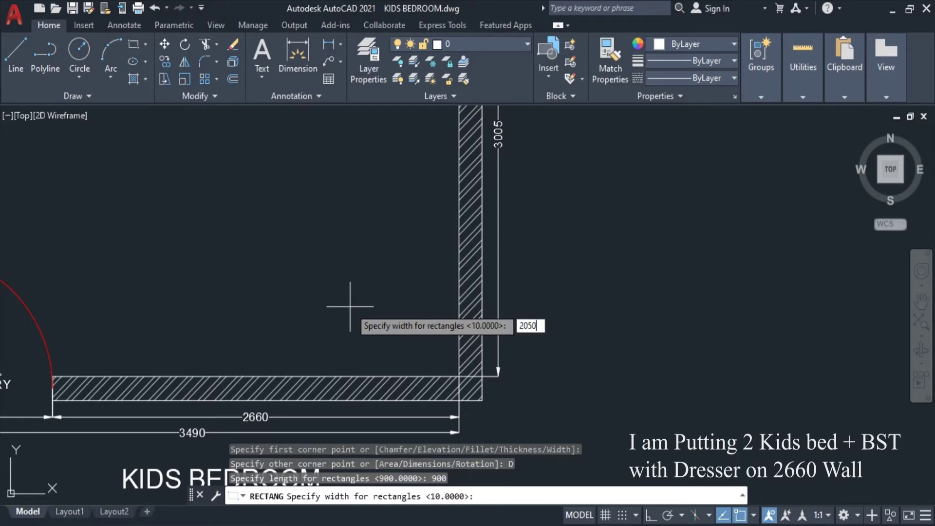
{"action": "key", "text": "Return"}
{"action": "left_click", "coordinate": [350, 307]}
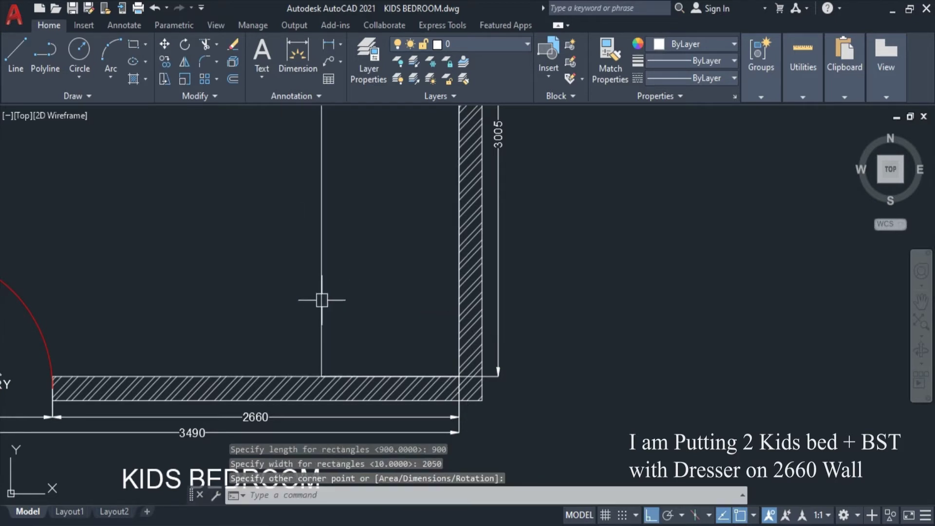
- Offset the bed rectangle inward to create an inset outline
{"action": "scroll", "coordinate": [326, 298], "scroll_direction": "down", "scroll_amount": 4}
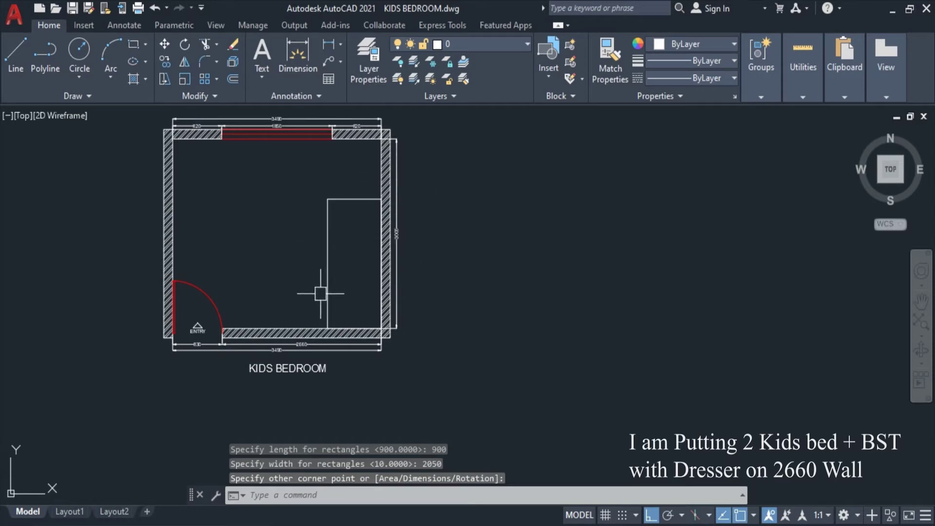
{"action": "scroll", "coordinate": [320, 292], "scroll_direction": "up", "scroll_amount": 2}
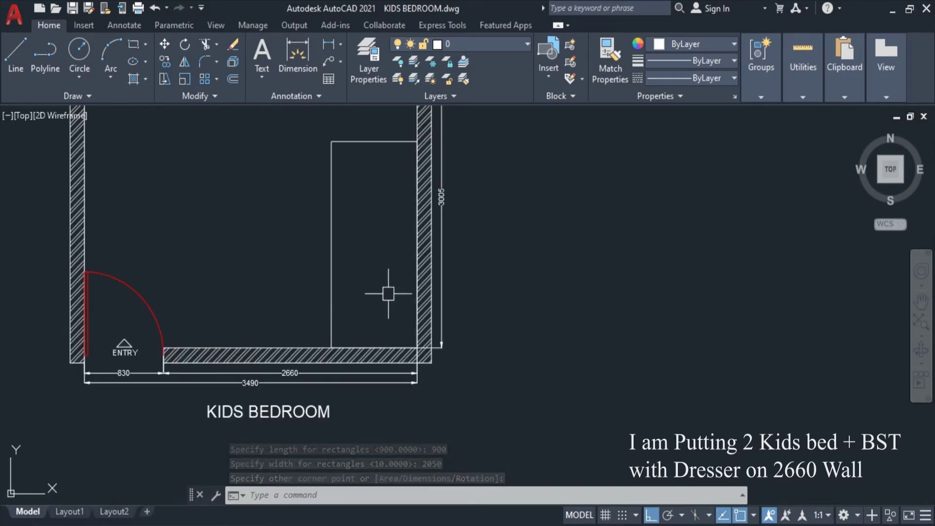
{"action": "type", "text": "o"}
{"action": "key", "text": "Return"}
{"action": "key", "text": "Return"}
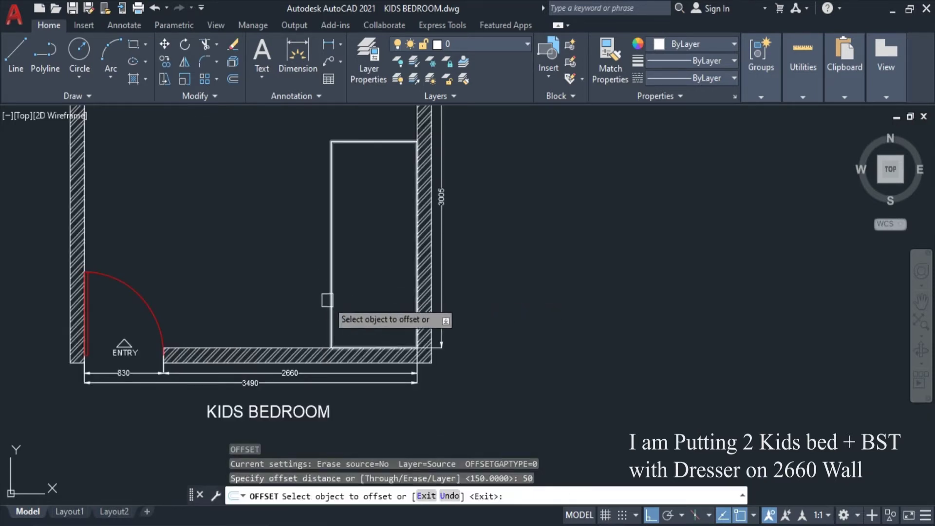
{"action": "left_click", "coordinate": [332, 266]}
{"action": "left_click", "coordinate": [370, 277]}
{"action": "key", "text": "Escape"}
{"action": "key", "text": "Escape"}
- Colour both bed rectangles dark grey 99,100,102
{"action": "left_click_drag", "start_coordinate": [486, 273], "coordinate": [238, 299]}
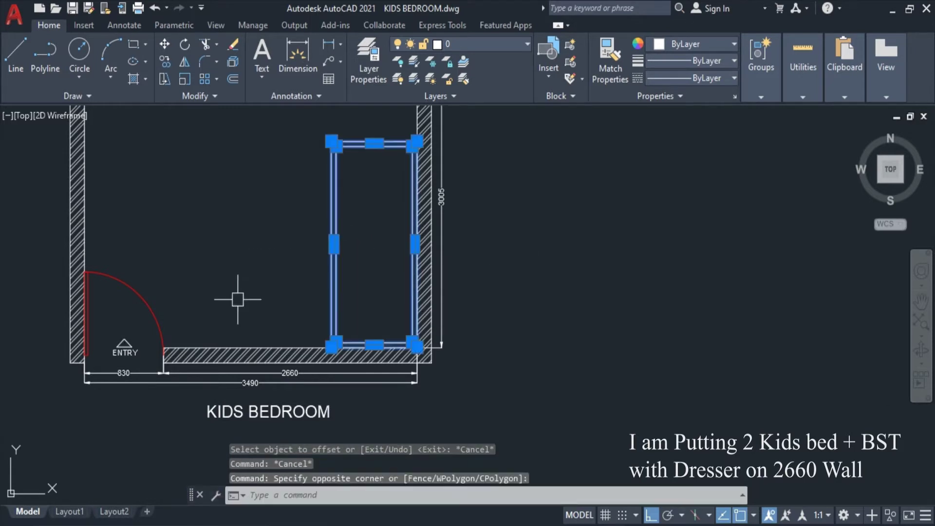
{"action": "left_click", "coordinate": [664, 44]}
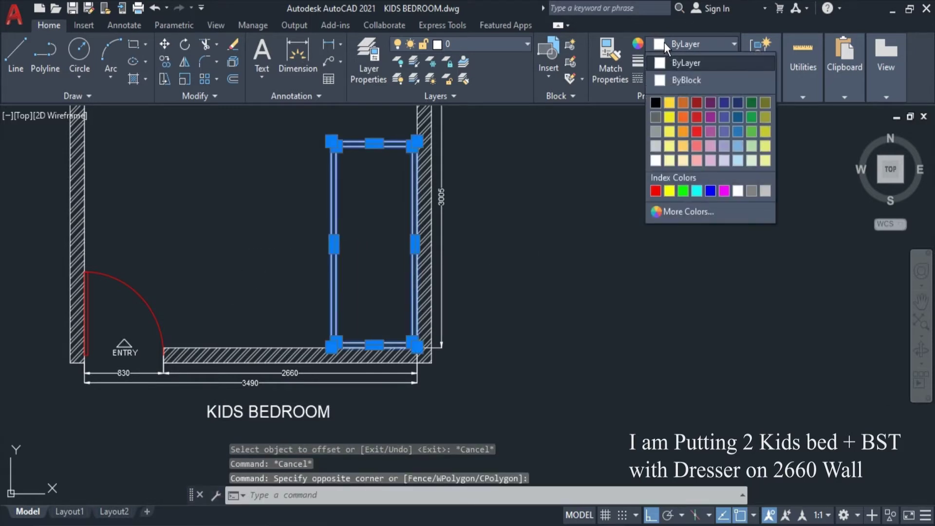
{"action": "left_click", "coordinate": [655, 117]}
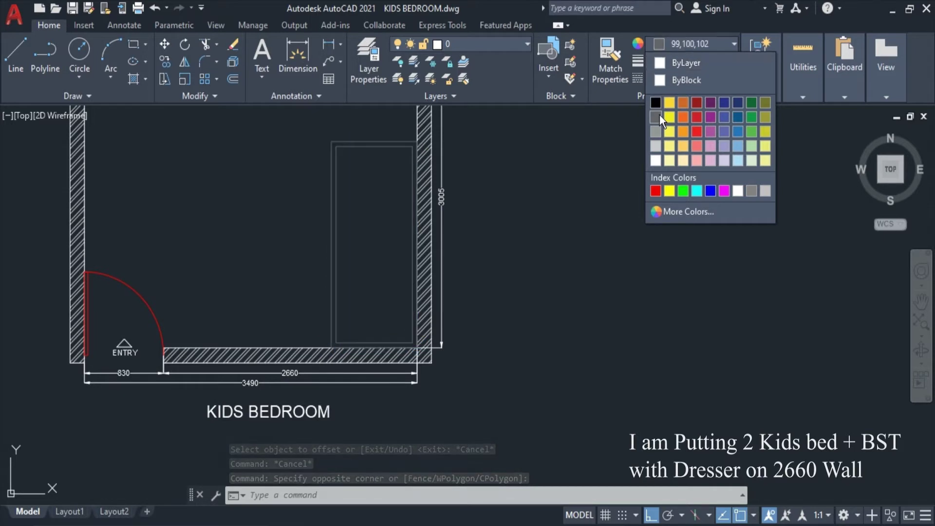
{"action": "key", "text": "Escape"}
{"action": "key", "text": "Escape"}
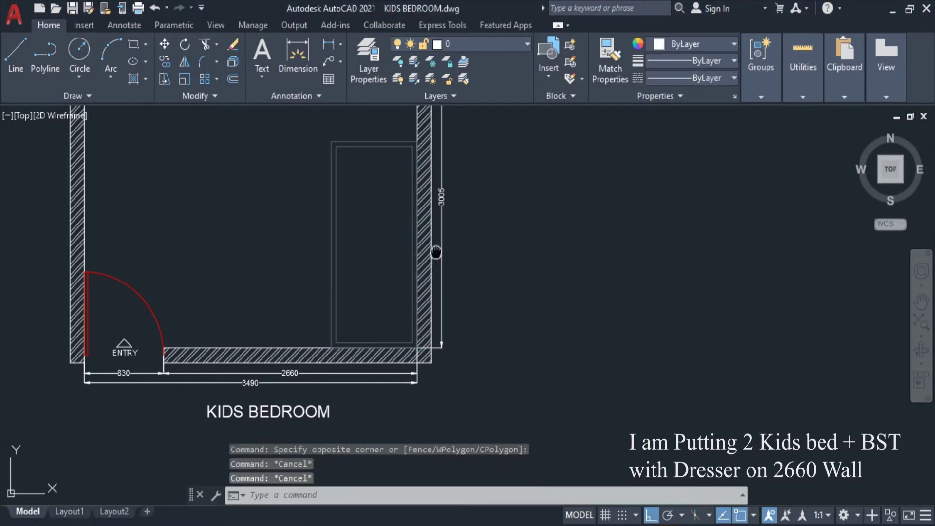
- Pan the plan right, reselect the bed rectangles, then clear the selection
{"action": "middle_click_drag", "start_coordinate": [442, 248], "coordinate": [512, 246]}
{"action": "left_click", "coordinate": [454, 238]}
{"action": "left_click", "coordinate": [361, 267]}
{"action": "type", "text": "c"}
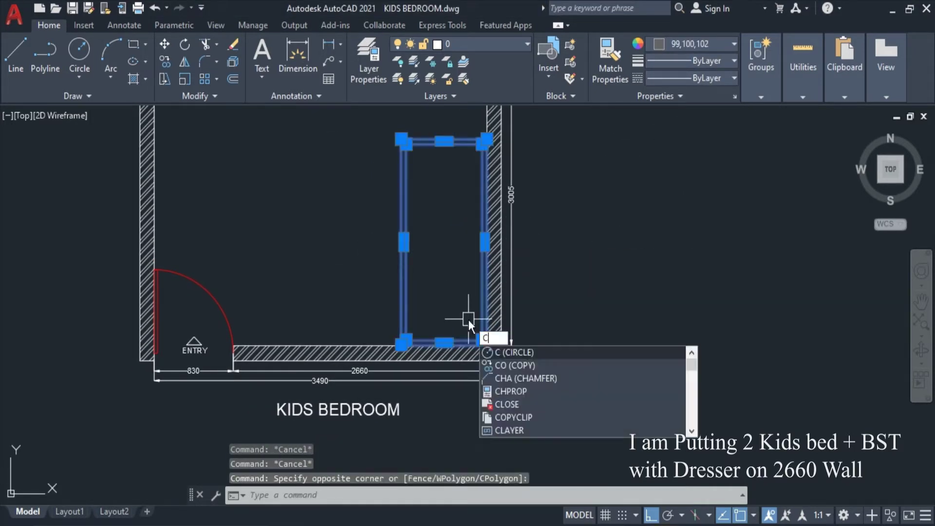
{"action": "key", "text": "Escape"}
{"action": "key", "text": "Escape"}
{"action": "scroll", "coordinate": [406, 347], "scroll_direction": "up", "scroll_amount": 4}
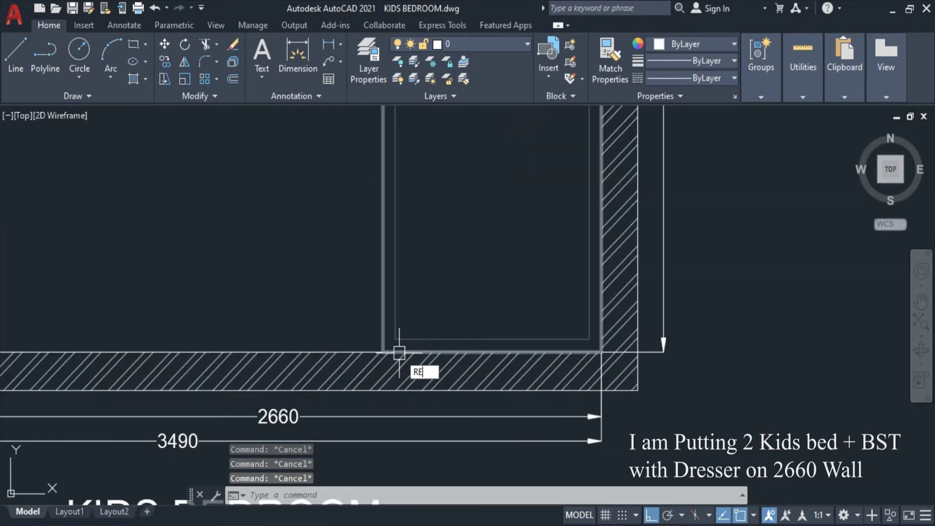
- Draw a 600 by 400 bedside table left of the bed, from the bed's lower-left corner
{"action": "type", "text": "c"}
{"action": "key", "text": "Return"}
{"action": "left_click", "coordinate": [383, 351]}
{"action": "type", "text": "d"}
{"action": "key", "text": "Return"}
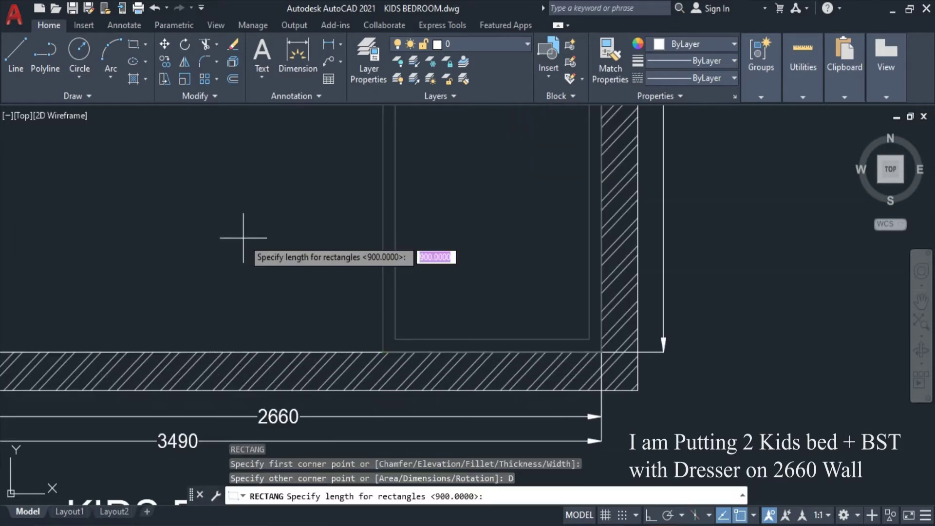
{"action": "type", "text": "0"}
{"action": "key", "text": "Return"}
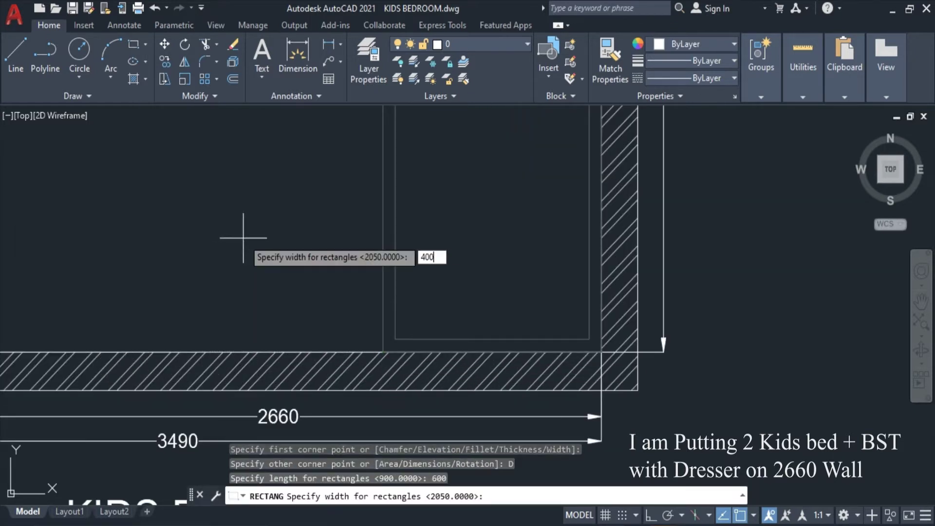
{"action": "key", "text": "Return"}
{"action": "left_click", "coordinate": [244, 238]}
- Start another rectangle at the bedside table's lower-left corner
{"action": "scroll", "coordinate": [461, 203], "scroll_direction": "down", "scroll_amount": 5}
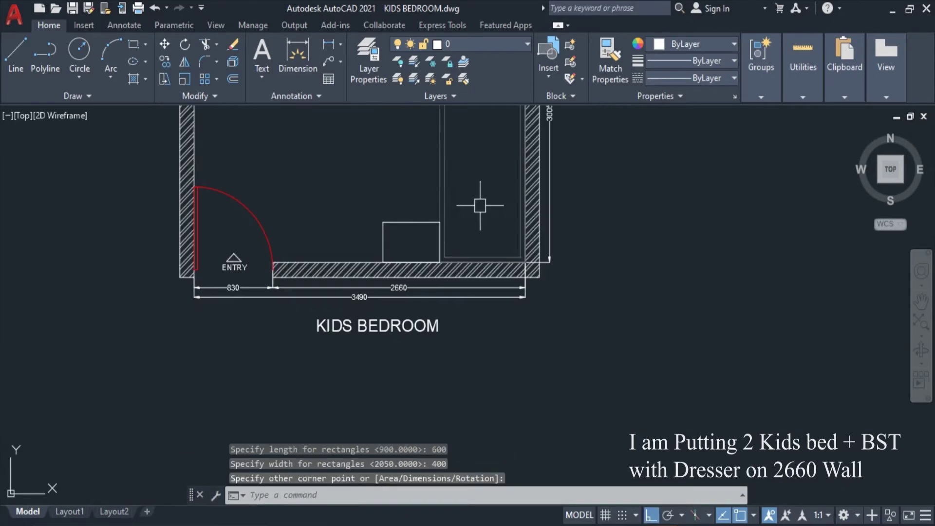
{"action": "scroll", "coordinate": [400, 255], "scroll_direction": "up", "scroll_amount": 5}
{"action": "scroll", "coordinate": [400, 254], "scroll_direction": "up", "scroll_amount": 2}
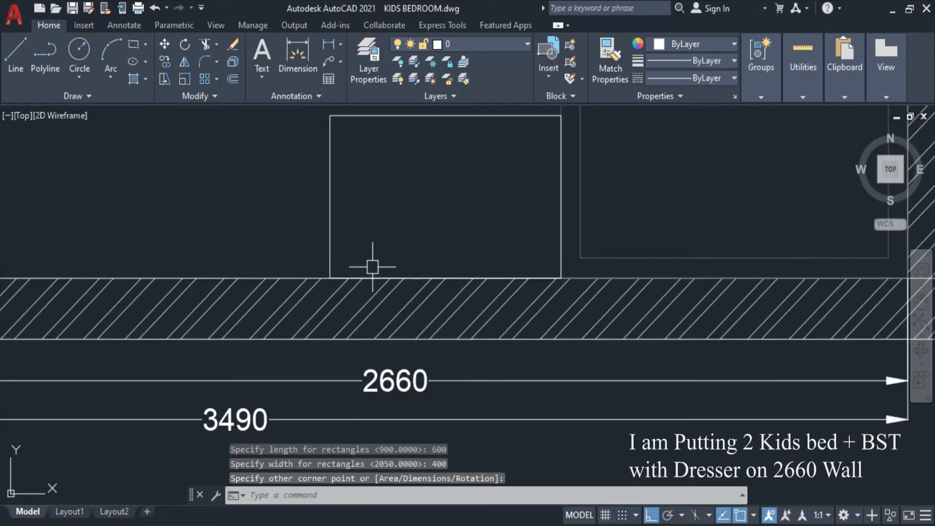
{"action": "key", "text": "Return"}
{"action": "left_click", "coordinate": [339, 279]}
{"action": "scroll", "coordinate": [521, 271], "scroll_direction": "up", "scroll_amount": 2}
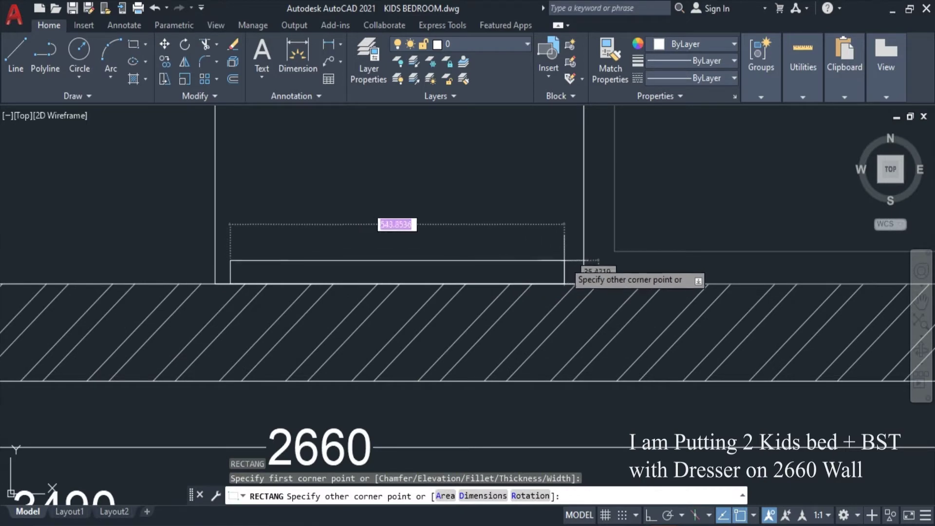
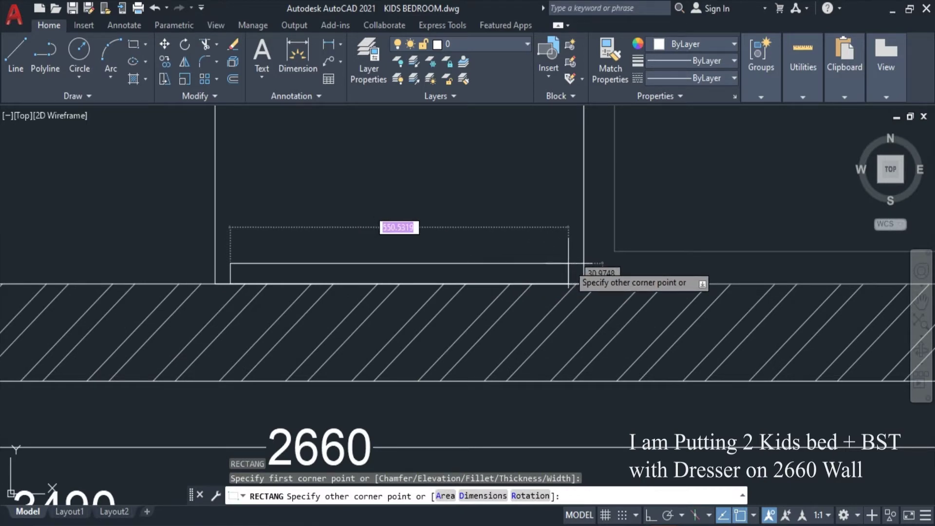
- Finish the thin rectangle along the wall and draw a small rectangle near the bedside box
{"action": "left_click", "coordinate": [568, 264]}
{"action": "scroll", "coordinate": [503, 256], "scroll_direction": "down", "scroll_amount": 2}
{"action": "key", "text": "Return"}
{"action": "left_click", "coordinate": [425, 257]}
{"action": "scroll", "coordinate": [463, 244], "scroll_direction": "up", "scroll_amount": 2}
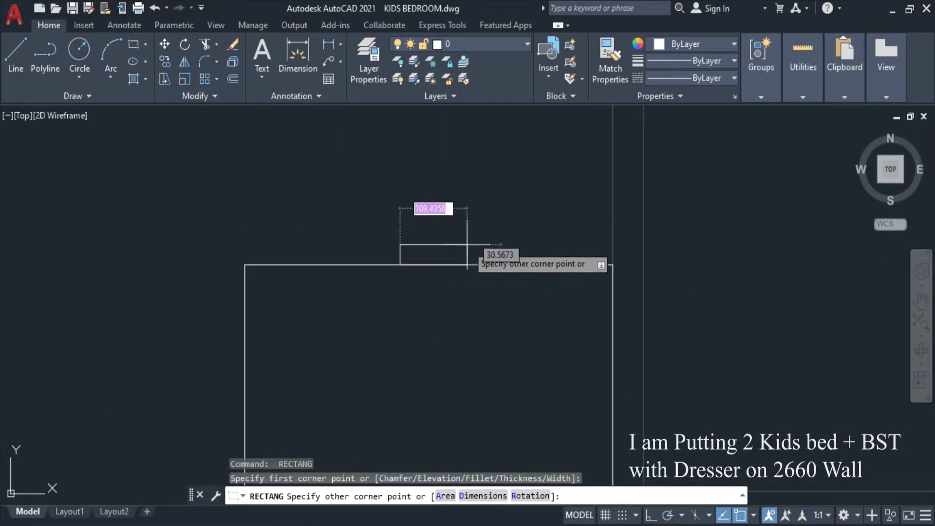
{"action": "left_click", "coordinate": [489, 253]}
{"action": "scroll", "coordinate": [545, 226], "scroll_direction": "down", "scroll_amount": 2}
- Move the small rectangle so its midpoint sits centred on the box's top edge
{"action": "left_click", "coordinate": [545, 226]}
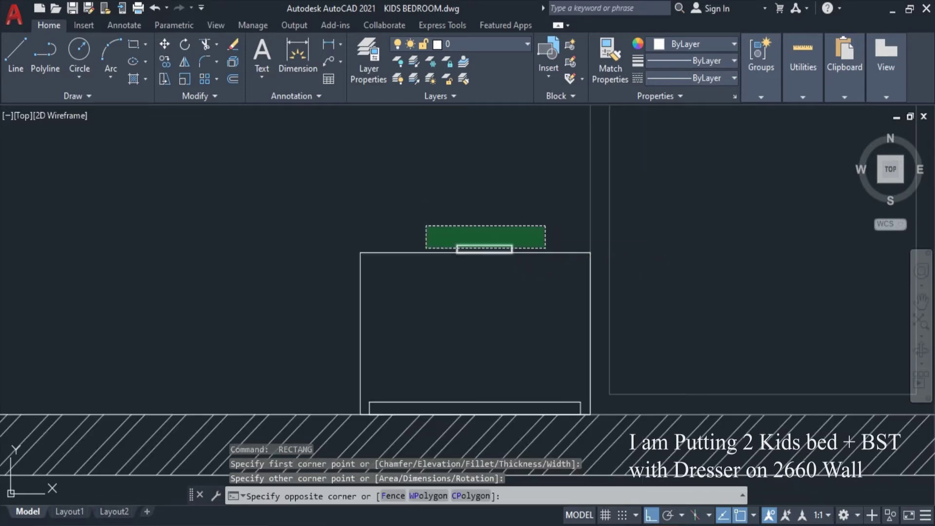
{"action": "left_click", "coordinate": [426, 259]}
{"action": "scroll", "coordinate": [499, 251], "scroll_direction": "up", "scroll_amount": 2}
{"action": "type", "text": "m"}
{"action": "key", "text": "Return"}
{"action": "scroll", "coordinate": [478, 260], "scroll_direction": "up", "scroll_amount": 2}
{"action": "left_click", "coordinate": [470, 260]}
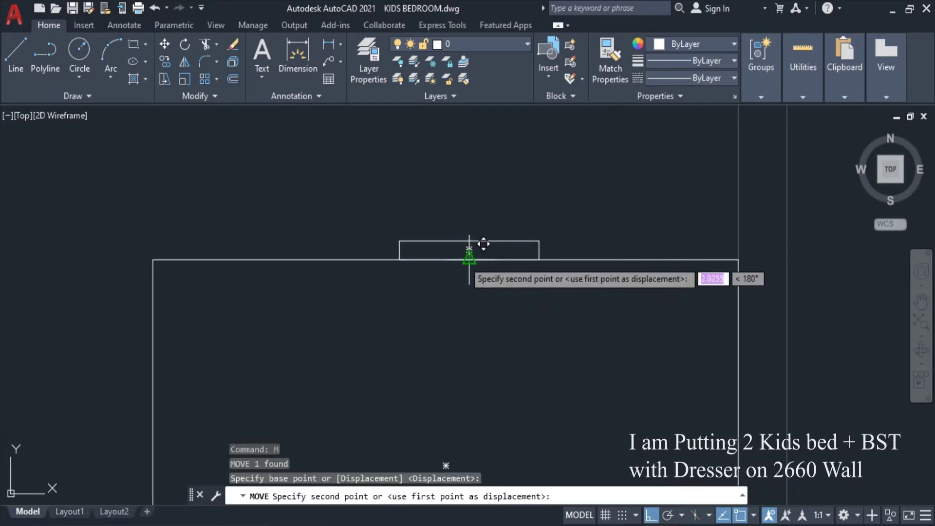
{"action": "left_click", "coordinate": [446, 259]}
{"action": "key", "text": "Escape"}
{"action": "scroll", "coordinate": [492, 244], "scroll_direction": "down", "scroll_amount": 4}
- Pan out over the whole bedroom plan and select the bed outline
{"action": "middle_click_drag", "start_coordinate": [615, 243], "coordinate": [603, 220]}
{"action": "scroll", "coordinate": [603, 220], "scroll_direction": "down", "scroll_amount": 3}
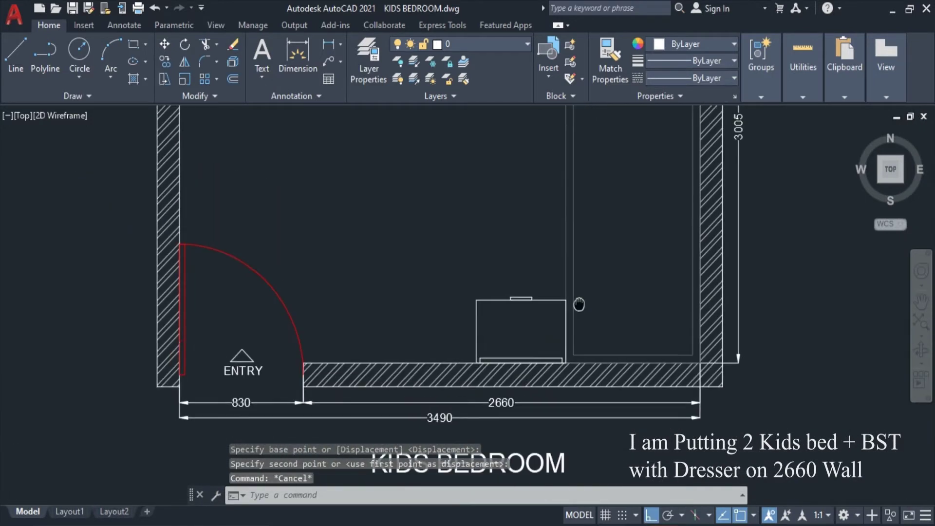
{"action": "scroll", "coordinate": [591, 291], "scroll_direction": "down", "scroll_amount": 2}
{"action": "left_click", "coordinate": [570, 270]}
{"action": "left_click", "coordinate": [523, 294]}
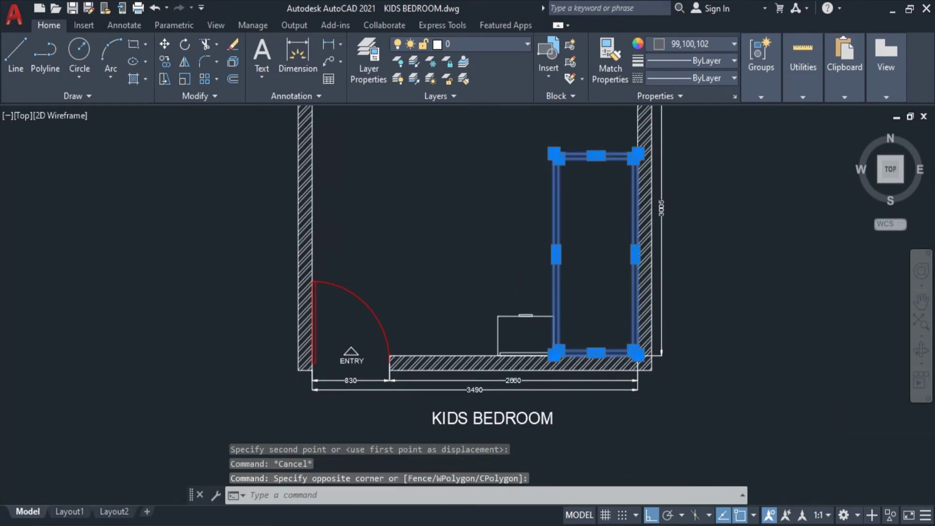
{"action": "scroll", "coordinate": [538, 329], "scroll_direction": "up", "scroll_amount": 4}
- Mirror the bed about the bedside box's vertical centreline, keeping the original bed
{"action": "key", "text": "Return"}
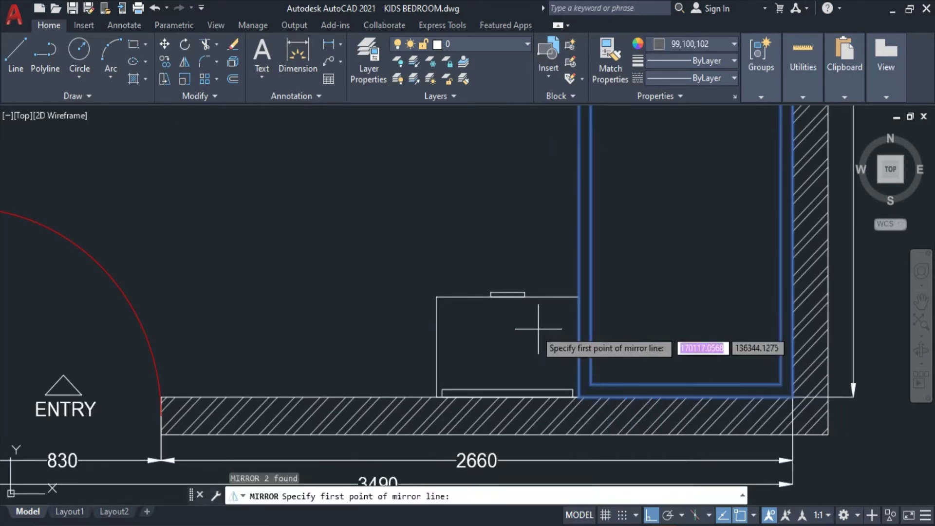
{"action": "scroll", "coordinate": [505, 308], "scroll_direction": "up", "scroll_amount": 2}
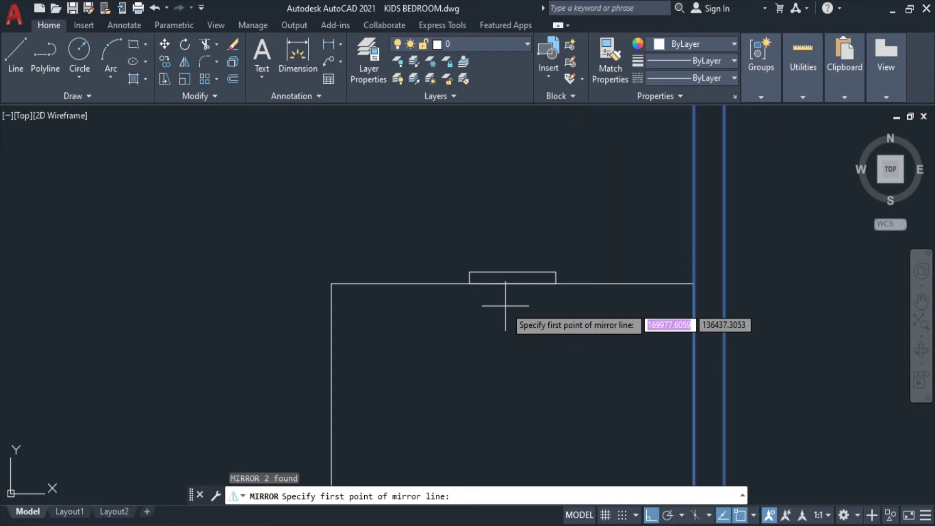
{"action": "left_click", "coordinate": [512, 282]}
{"action": "scroll", "coordinate": [509, 292], "scroll_direction": "up", "scroll_amount": 2}
{"action": "left_click", "coordinate": [503, 339]}
{"action": "key", "text": "Return"}
{"action": "scroll", "coordinate": [503, 338], "scroll_direction": "down", "scroll_amount": 3}
{"action": "scroll", "coordinate": [536, 365], "scroll_direction": "down", "scroll_amount": 2}
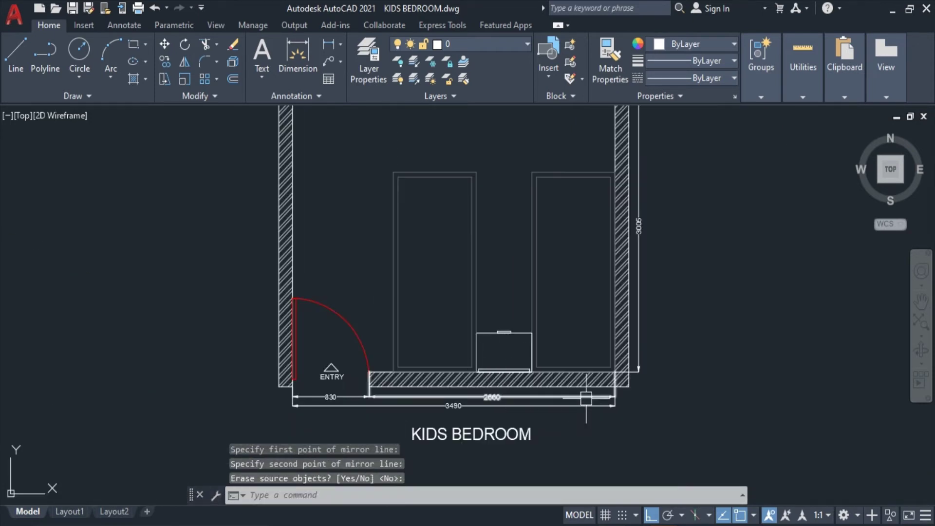
{"action": "middle_click_drag", "start_coordinate": [506, 409], "coordinate": [493, 334]}
{"action": "scroll", "coordinate": [494, 334], "scroll_direction": "up", "scroll_amount": 2}
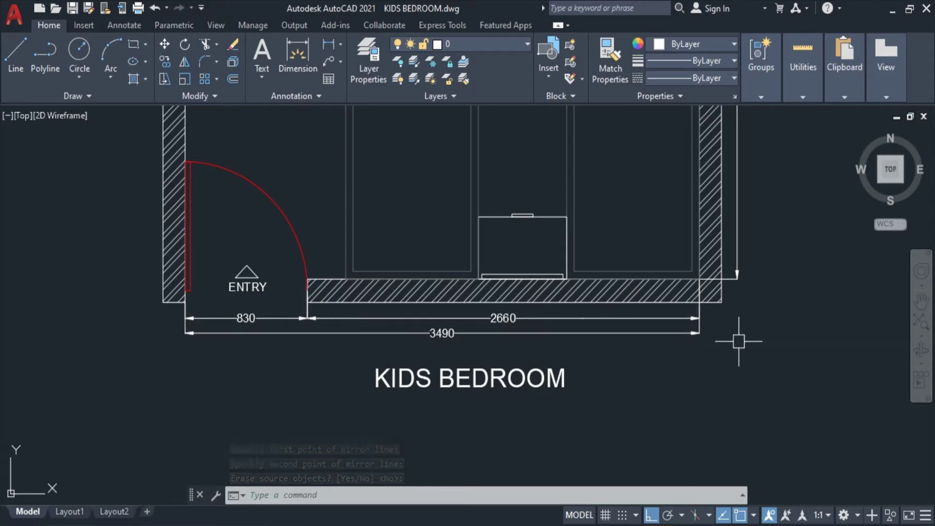
{"action": "left_click", "coordinate": [770, 344]}
- Stretch the 830, 2660 and 3490 dimensions lower, below the wall
{"action": "key", "text": "Escape"}
{"action": "type", "text": "s"}
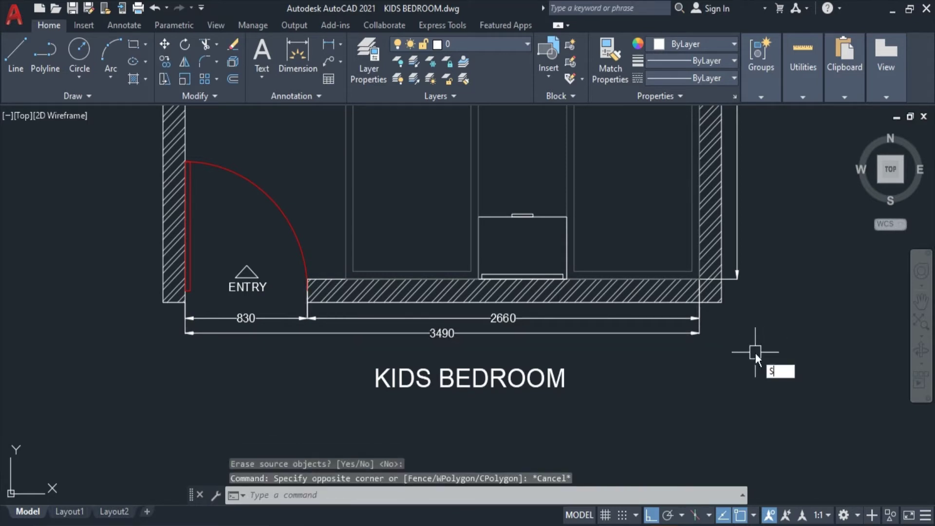
{"action": "left_click", "coordinate": [798, 385]}
{"action": "left_click", "coordinate": [190, 323]}
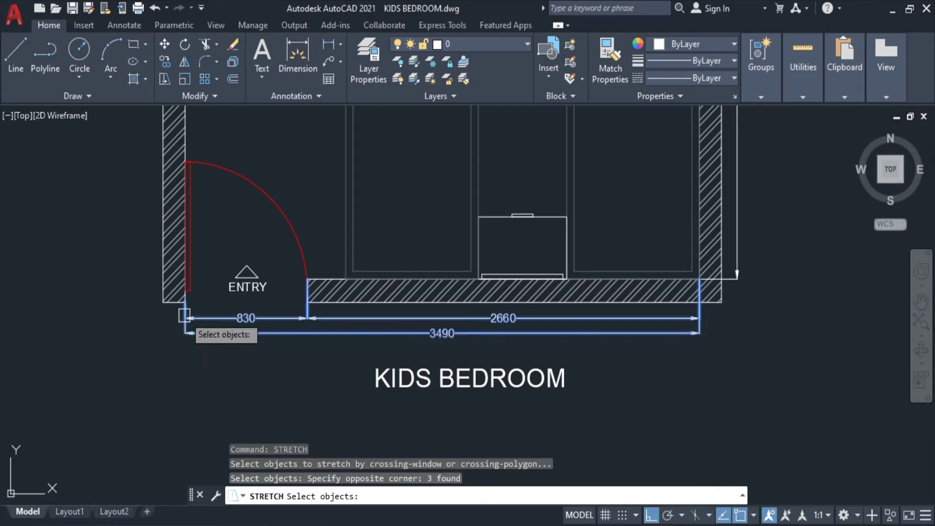
{"action": "key", "text": "Return"}
{"action": "left_click", "coordinate": [736, 320]}
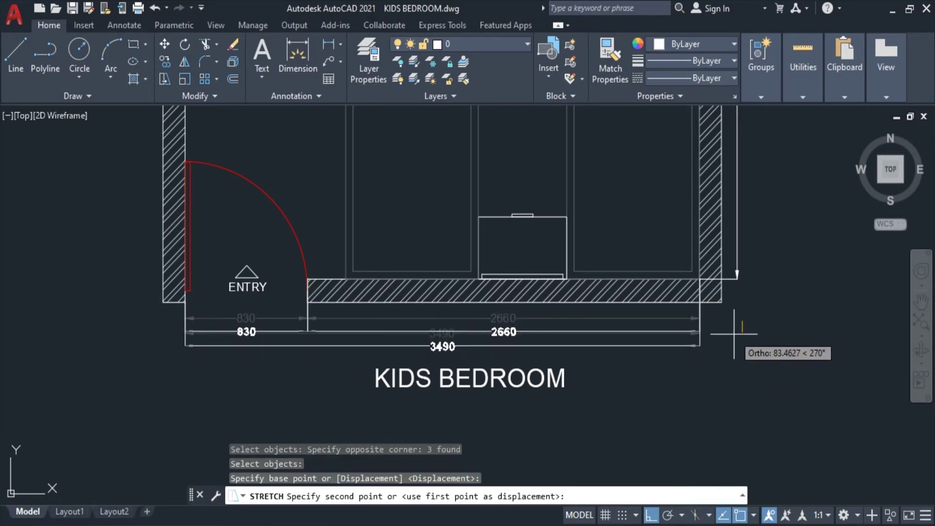
{"action": "scroll", "coordinate": [729, 335], "scroll_direction": "up", "scroll_amount": 2}
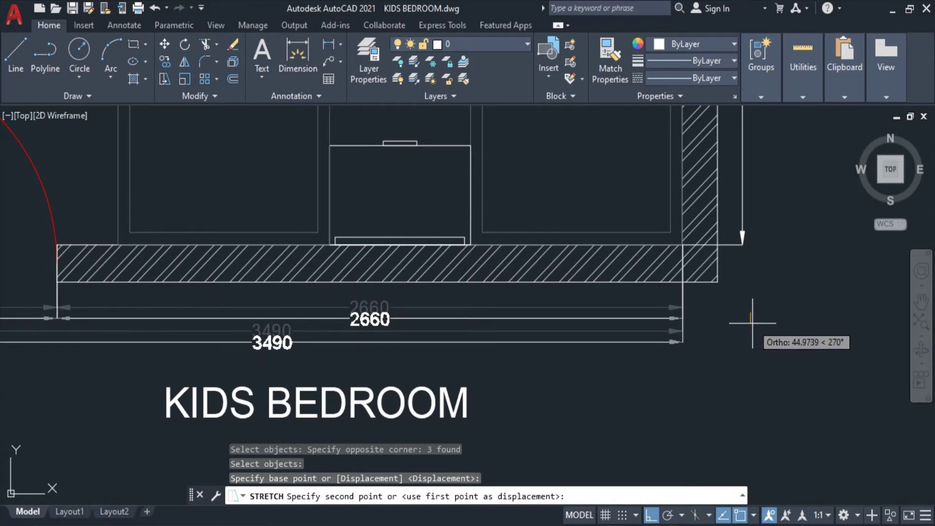
{"action": "key", "text": "Escape"}
{"action": "scroll", "coordinate": [585, 273], "scroll_direction": "down", "scroll_amount": 2}
- Add linear dimensions 900 and 600 (under the bedside box) along the 2660 wall
{"action": "type", "text": "DLI"}
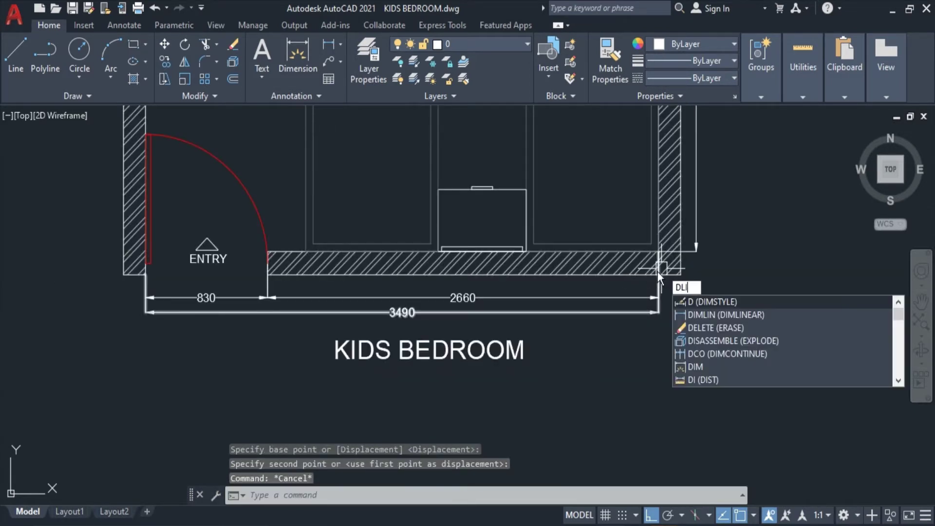
{"action": "key", "text": "Return"}
{"action": "key", "text": "Return"}
{"action": "scroll", "coordinate": [627, 246], "scroll_direction": "up", "scroll_amount": 2}
{"action": "left_click", "coordinate": [627, 246]}
{"action": "scroll", "coordinate": [627, 246], "scroll_direction": "down", "scroll_amount": 1}
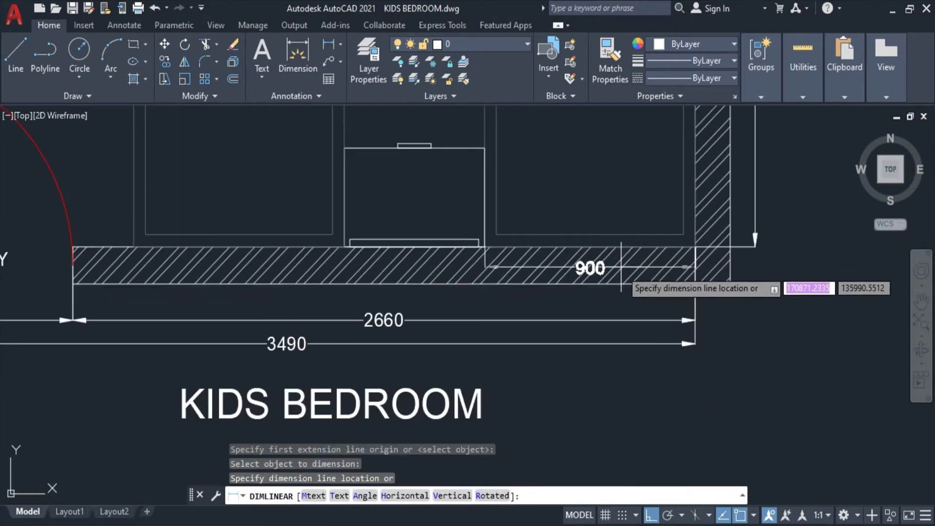
{"action": "left_click", "coordinate": [617, 296]}
{"action": "key", "text": "Return"}
{"action": "scroll", "coordinate": [537, 248], "scroll_direction": "up", "scroll_amount": 2}
{"action": "key", "text": "Return"}
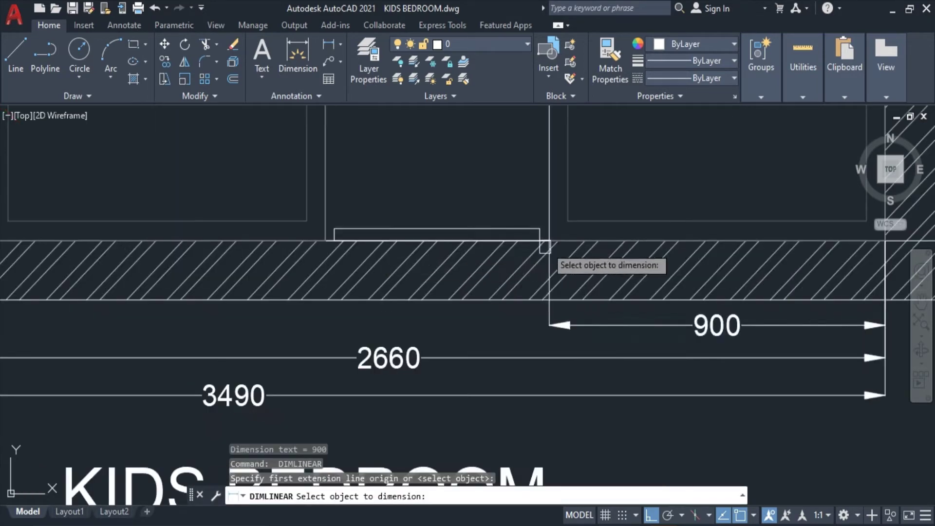
{"action": "scroll", "coordinate": [537, 248], "scroll_direction": "up", "scroll_amount": 2}
{"action": "left_click", "coordinate": [540, 235]}
{"action": "scroll", "coordinate": [539, 236], "scroll_direction": "down", "scroll_amount": 2}
{"action": "left_click", "coordinate": [603, 323]}
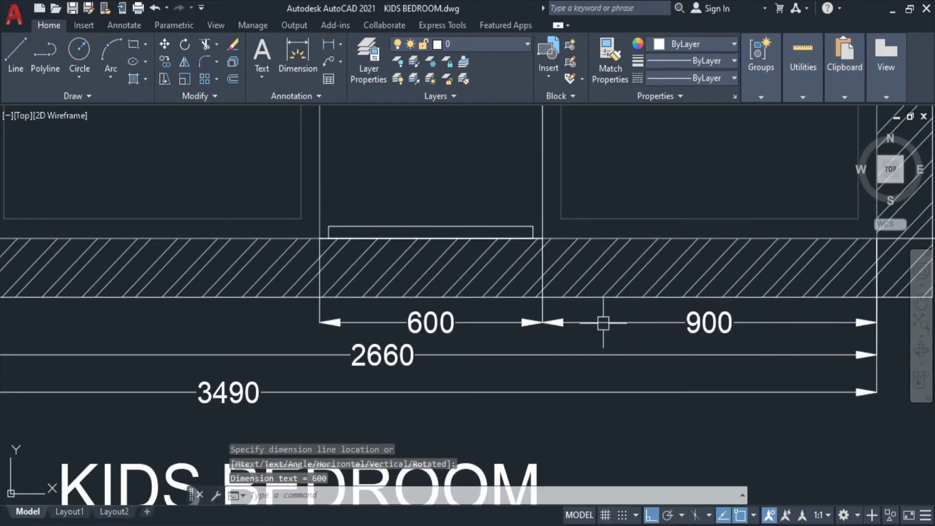
{"action": "scroll", "coordinate": [603, 323], "scroll_direction": "down", "scroll_amount": 2}
- Dimension the 900 wall segment under the left bed
{"action": "key", "text": "Return"}
{"action": "key", "text": "Return"}
{"action": "scroll", "coordinate": [371, 261], "scroll_direction": "up", "scroll_amount": 2}
{"action": "left_click", "coordinate": [372, 261]}
{"action": "scroll", "coordinate": [405, 297], "scroll_direction": "down", "scroll_amount": 1}
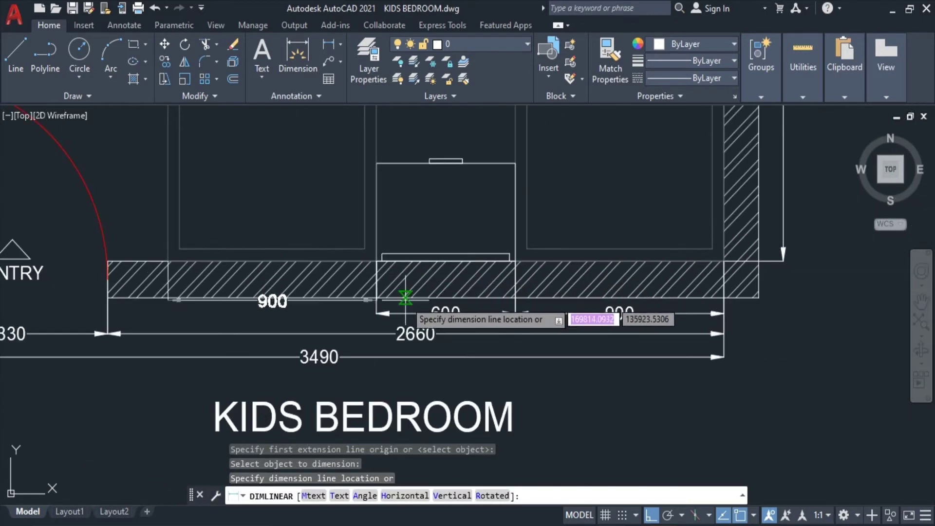
{"action": "left_click", "coordinate": [414, 312]}
{"action": "scroll", "coordinate": [126, 297], "scroll_direction": "up", "scroll_amount": 2}
{"action": "scroll", "coordinate": [220, 199], "scroll_direction": "up", "scroll_amount": 1}
- Add the 260 dimension from the hatch corner to the wall end, completing the chain
{"action": "key", "text": "Return"}
{"action": "left_click", "coordinate": [232, 208]}
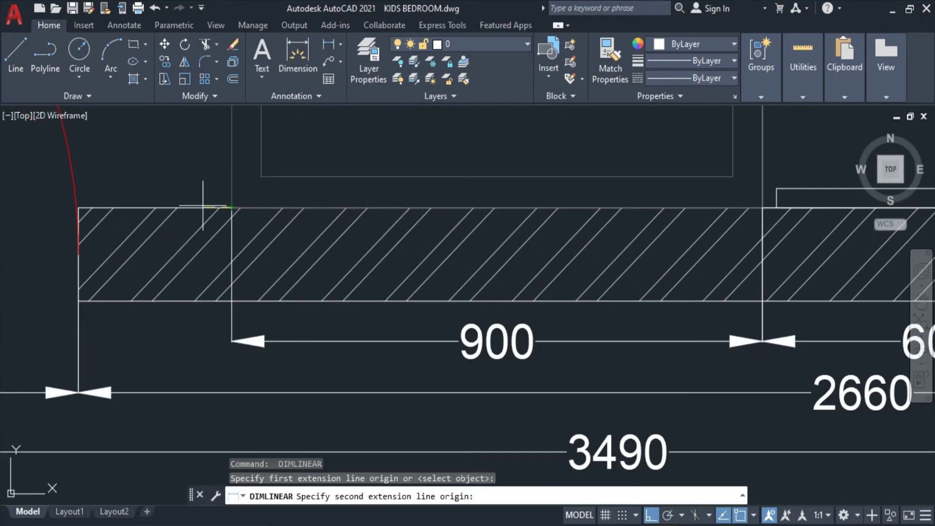
{"action": "scroll", "coordinate": [146, 209], "scroll_direction": "up", "scroll_amount": 2}
{"action": "left_click", "coordinate": [84, 209]}
{"action": "scroll", "coordinate": [334, 334], "scroll_direction": "down", "scroll_amount": 3}
{"action": "left_click", "coordinate": [361, 334]}
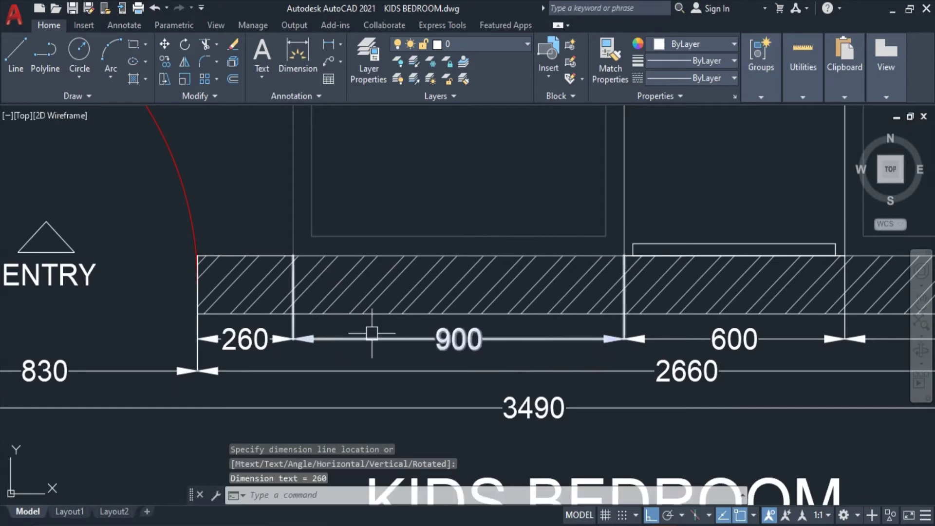
{"action": "scroll", "coordinate": [361, 334], "scroll_direction": "down", "scroll_amount": 4}
{"action": "scroll", "coordinate": [573, 305], "scroll_direction": "down", "scroll_amount": 2}
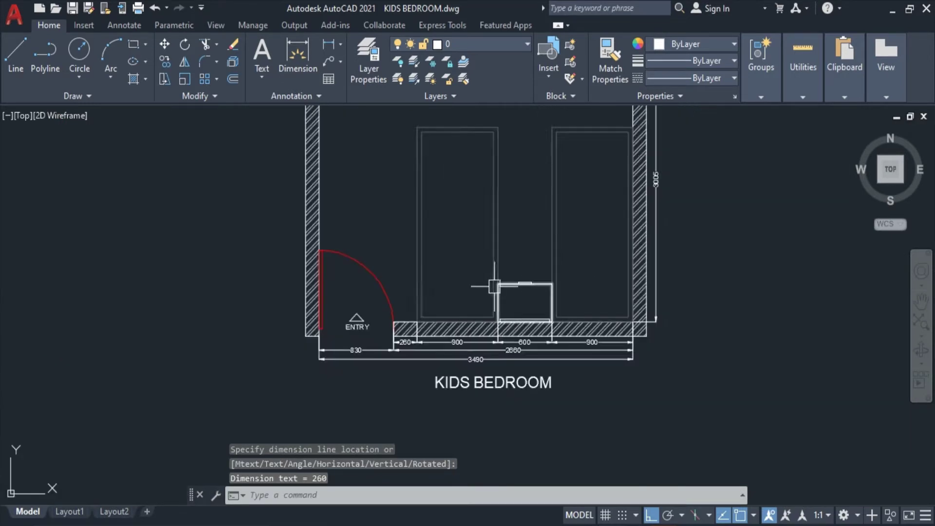
{"action": "middle_click_drag", "start_coordinate": [564, 190], "coordinate": [568, 257]}
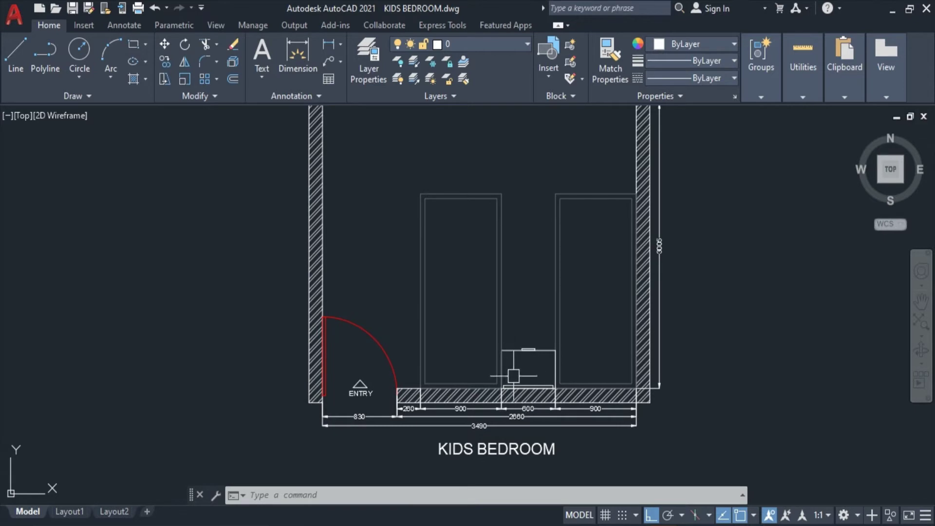
{"action": "middle_click_drag", "start_coordinate": [517, 390], "coordinate": [490, 308]}
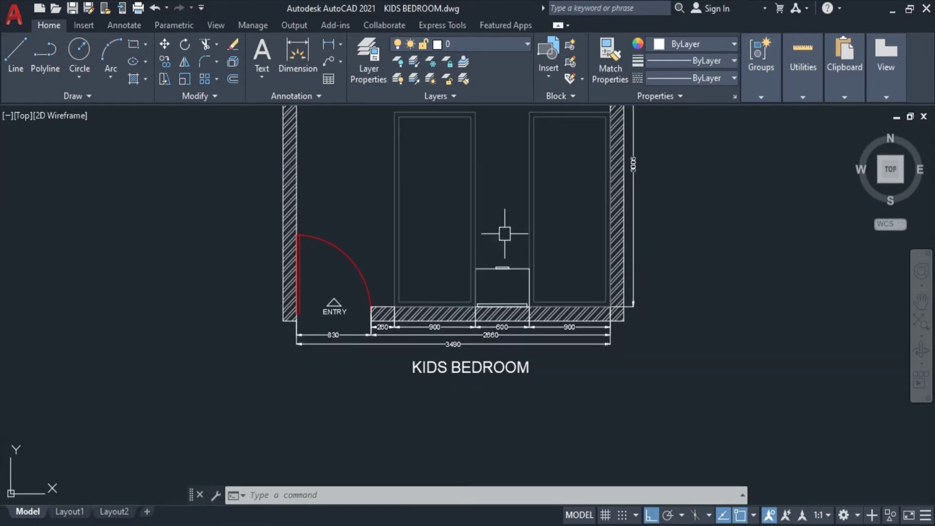
- Start the Circle command (C)
{"action": "scroll", "coordinate": [504, 234], "scroll_direction": "up", "scroll_amount": 4}
{"action": "type", "text": "c"}
{"action": "key", "text": "Return"}
- Draw a rectangle inside the right bed, abandoning an attempted move
{"action": "key", "text": "Escape"}
{"action": "middle_click_drag", "start_coordinate": [656, 311], "coordinate": [525, 284]}
{"action": "type", "text": "rec"}
{"action": "key", "text": "Return"}
{"action": "left_click", "coordinate": [488, 357]}
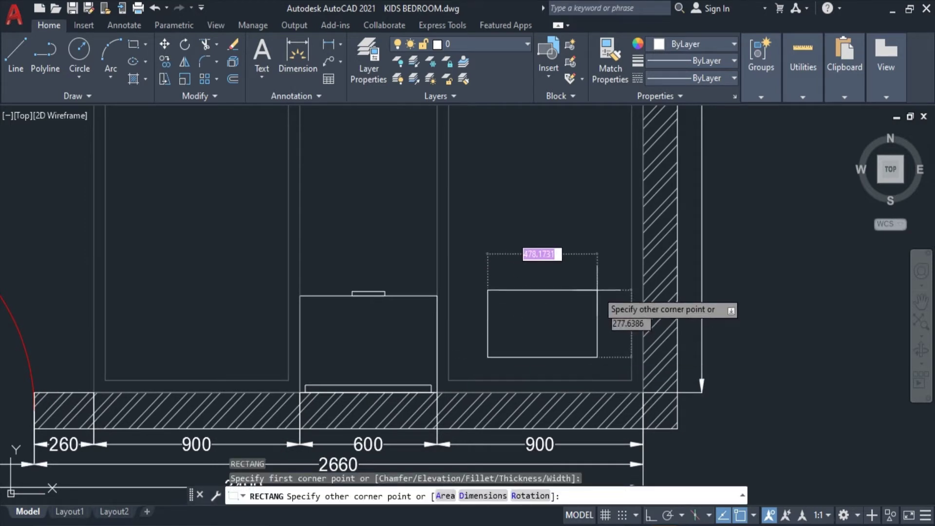
{"action": "left_click", "coordinate": [606, 286]}
{"action": "scroll", "coordinate": [606, 286], "scroll_direction": "down", "scroll_amount": 3}
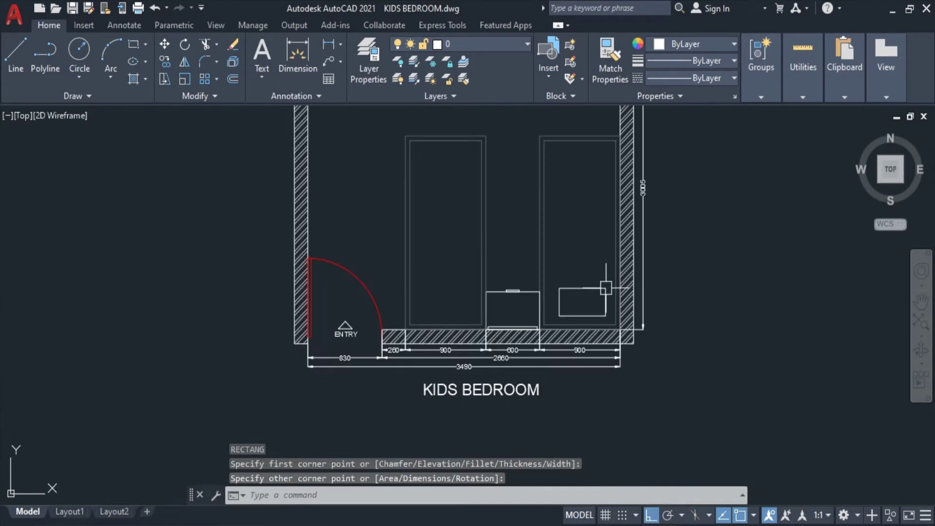
{"action": "left_click", "coordinate": [561, 303]}
{"action": "scroll", "coordinate": [656, 306], "scroll_direction": "up", "scroll_amount": 3}
{"action": "type", "text": "m"}
{"action": "key", "text": "Return"}
{"action": "left_click", "coordinate": [691, 299]}
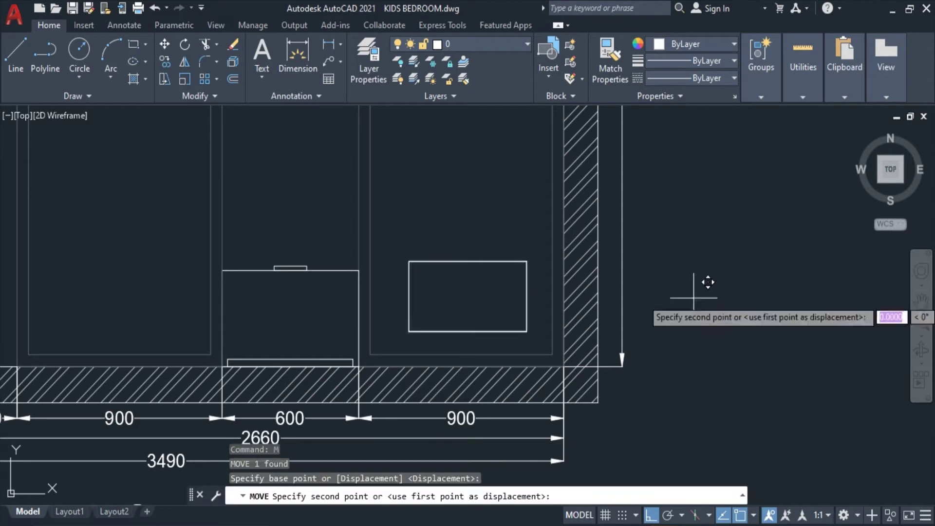
{"action": "key", "text": "Escape"}
- Draw two corner-to-corner diagonals crossing the right bed's rectangle
{"action": "scroll", "coordinate": [517, 278], "scroll_direction": "up", "scroll_amount": 4}
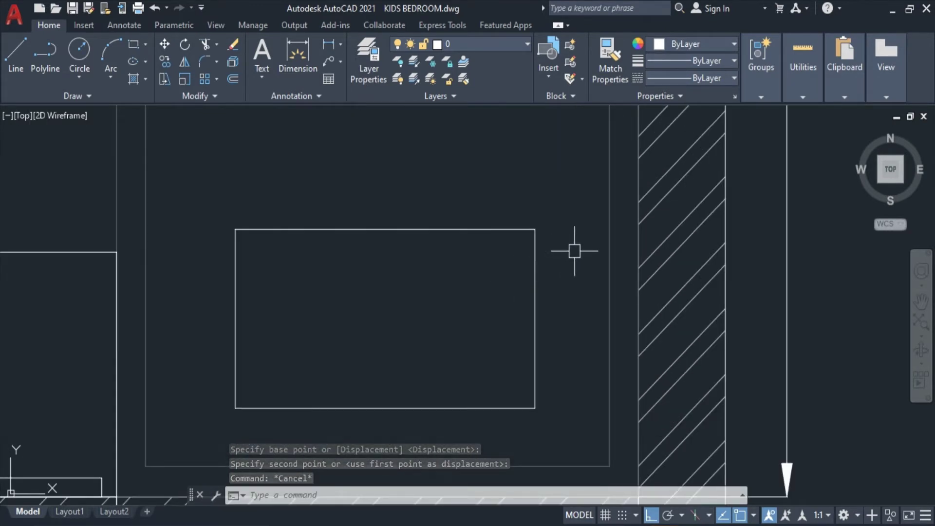
{"action": "type", "text": "l"}
{"action": "key", "text": "Return"}
{"action": "left_click", "coordinate": [535, 229]}
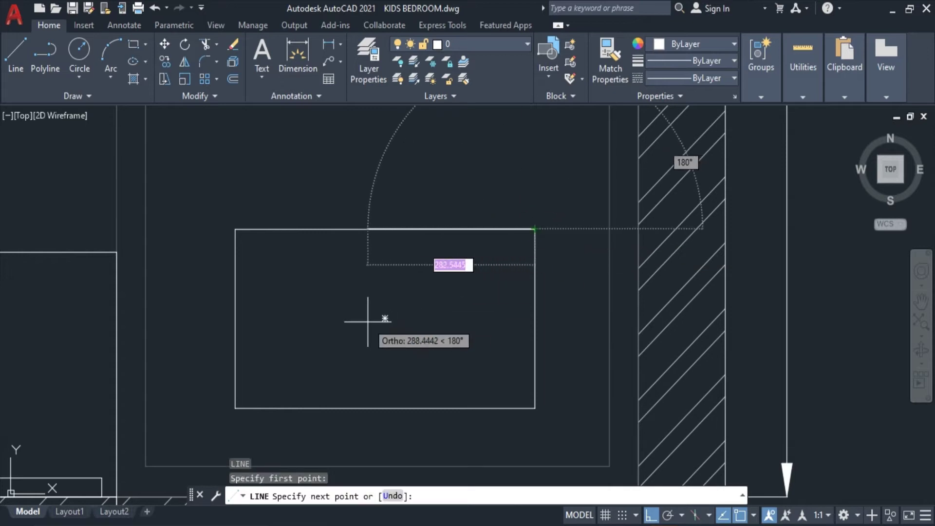
{"action": "left_click", "coordinate": [236, 407]}
{"action": "key", "text": "Escape"}
{"action": "key", "text": "Return"}
{"action": "left_click", "coordinate": [236, 229]}
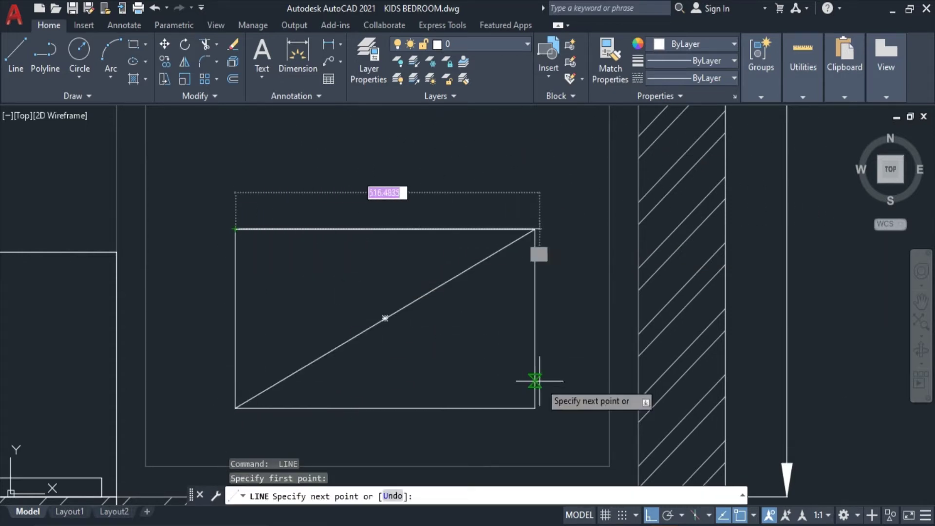
{"action": "left_click", "coordinate": [535, 407]}
{"action": "key", "text": "Escape"}
{"action": "key", "text": "Escape"}
{"action": "left_click", "coordinate": [419, 408]}
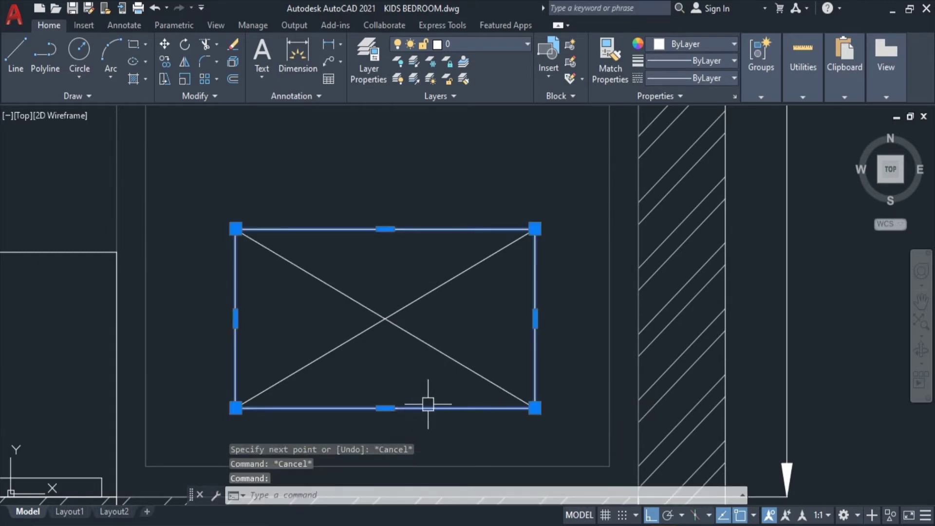
{"action": "key", "text": "Escape"}
- Offset the crossed rectangle 50 inward to create the inner pillow outline
{"action": "type", "text": "o"}
{"action": "key", "text": "Return"}
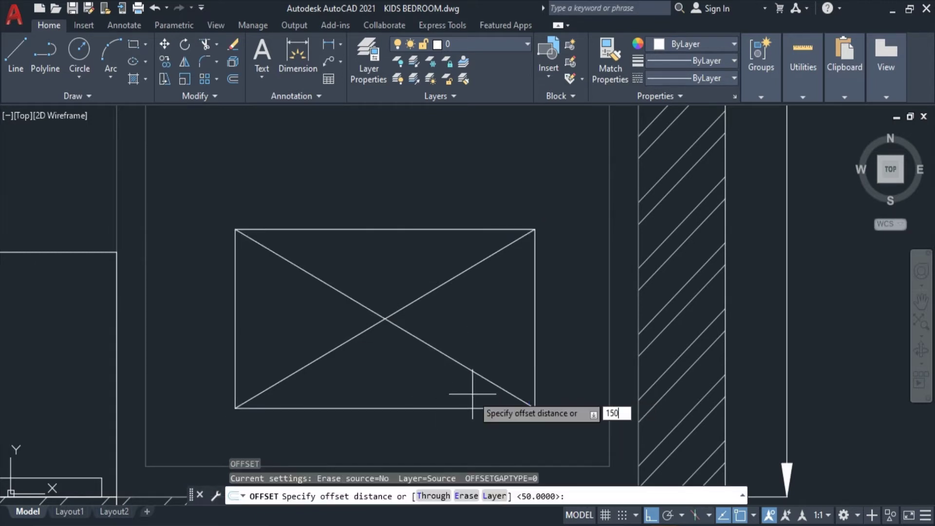
{"action": "key", "text": "Return"}
{"action": "left_click", "coordinate": [390, 408]}
{"action": "key", "text": "Escape"}
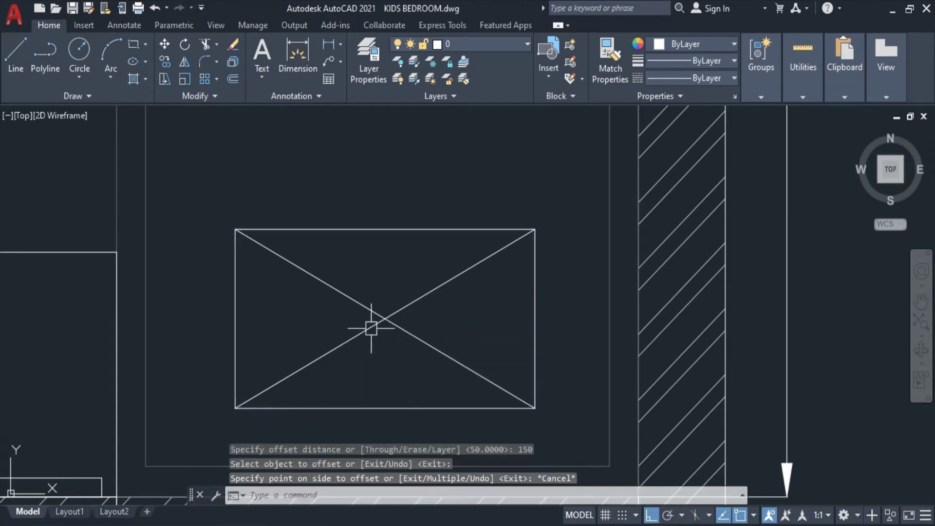
{"action": "key", "text": "Escape"}
{"action": "key", "text": "Escape"}
{"action": "key", "text": "Return"}
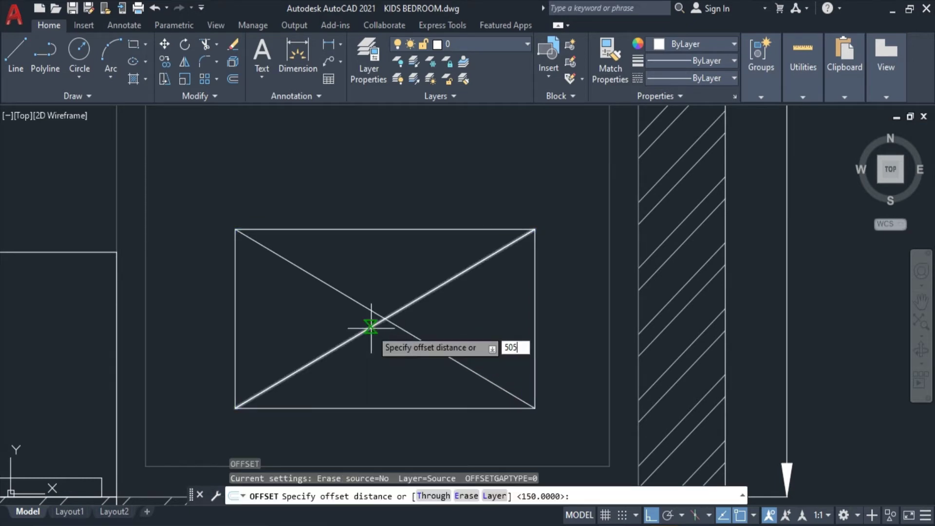
{"action": "key", "text": "Return"}
{"action": "left_click", "coordinate": [427, 230]}
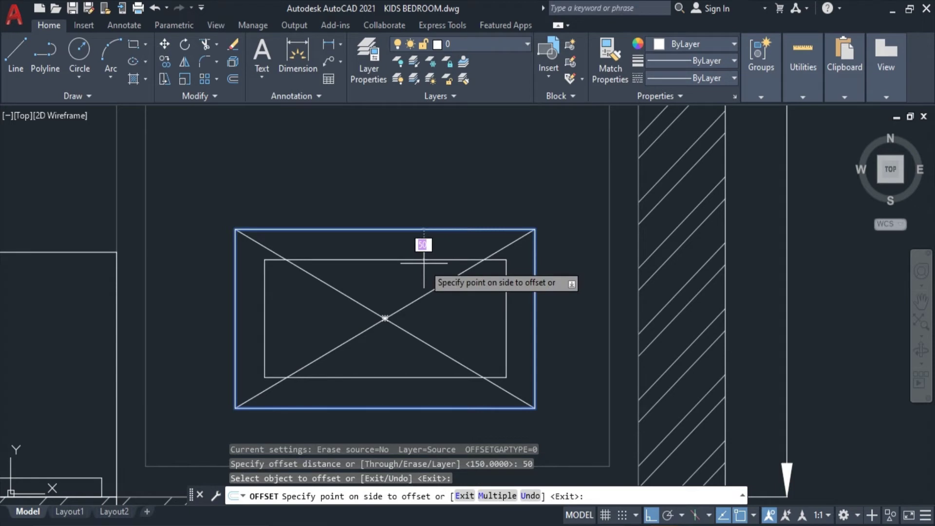
{"action": "left_click", "coordinate": [424, 263]}
{"action": "key", "text": "Escape"}
{"action": "key", "text": "Escape"}
{"action": "key", "text": "Escape"}
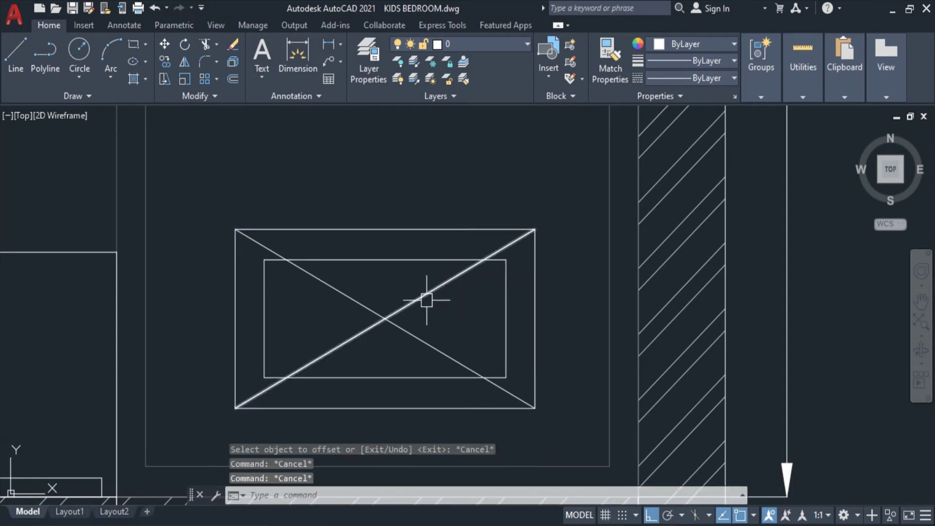
{"action": "key", "text": "Escape"}
- Trim the upper and lower diagonal portions inside the inner rectangle
{"action": "type", "text": "tr"}
{"action": "key", "text": "Return"}
{"action": "right_click", "coordinate": [443, 299]}
{"action": "key", "text": "Escape"}
{"action": "key", "text": "Escape"}
{"action": "key", "text": "Return"}
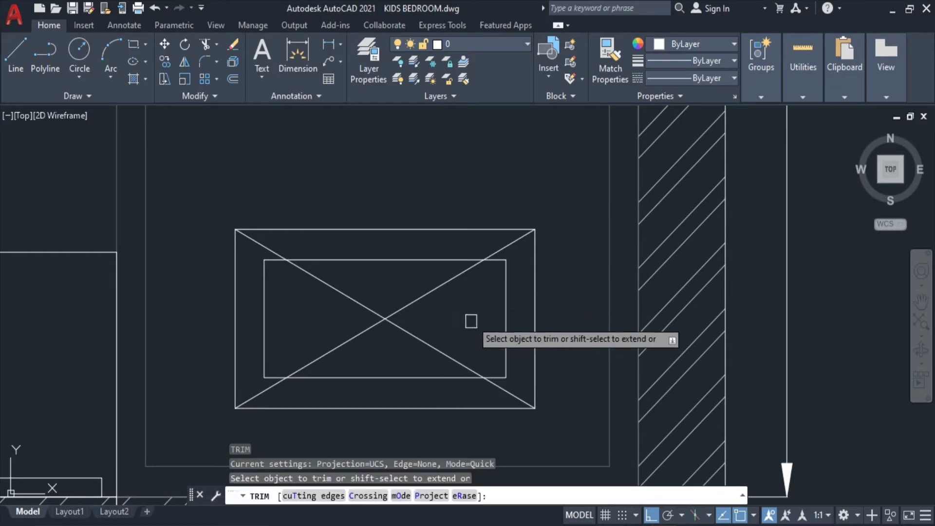
{"action": "left_click", "coordinate": [472, 331]}
{"action": "left_click", "coordinate": [304, 336]}
{"action": "key", "text": "Return"}
{"action": "left_click", "coordinate": [412, 286]}
{"action": "left_click", "coordinate": [393, 309]}
{"action": "key", "text": "Return"}
{"action": "key", "text": "Escape"}
- Grip-stretch each remaining diagonal end onto the inner rectangle's corners
{"action": "left_click", "coordinate": [508, 249]}
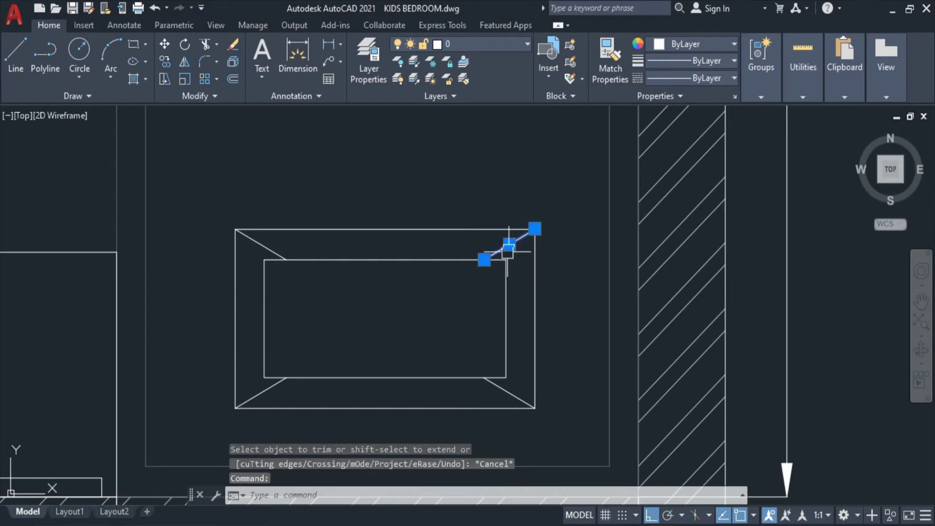
{"action": "left_click", "coordinate": [483, 261]}
{"action": "left_click", "coordinate": [264, 260]}
{"action": "left_click", "coordinate": [250, 244]}
{"action": "key", "text": "Escape"}
{"action": "left_click", "coordinate": [261, 393]}
{"action": "left_click", "coordinate": [287, 377]}
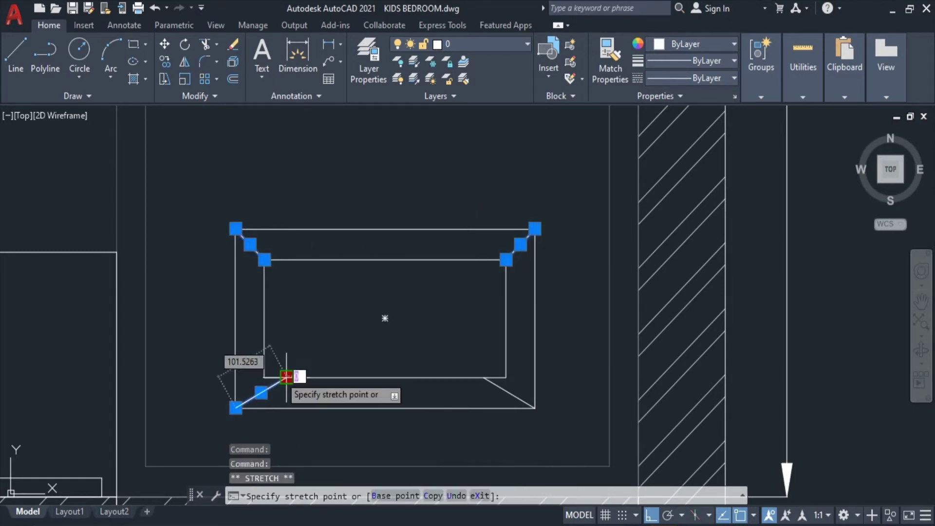
{"action": "left_click", "coordinate": [264, 377]}
{"action": "left_click", "coordinate": [495, 383]}
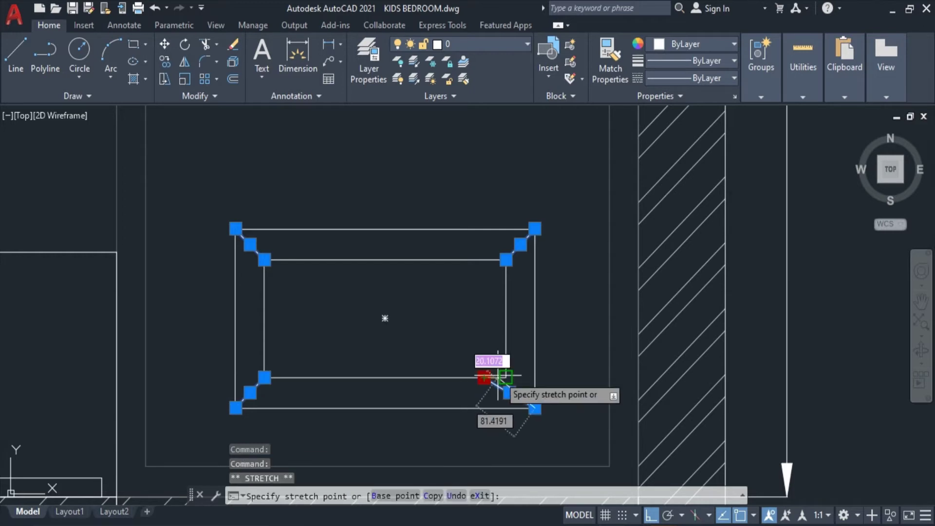
{"action": "left_click", "coordinate": [506, 378]}
{"action": "scroll", "coordinate": [504, 373], "scroll_direction": "down", "scroll_amount": 3}
{"action": "scroll", "coordinate": [501, 362], "scroll_direction": "down", "scroll_amount": 2}
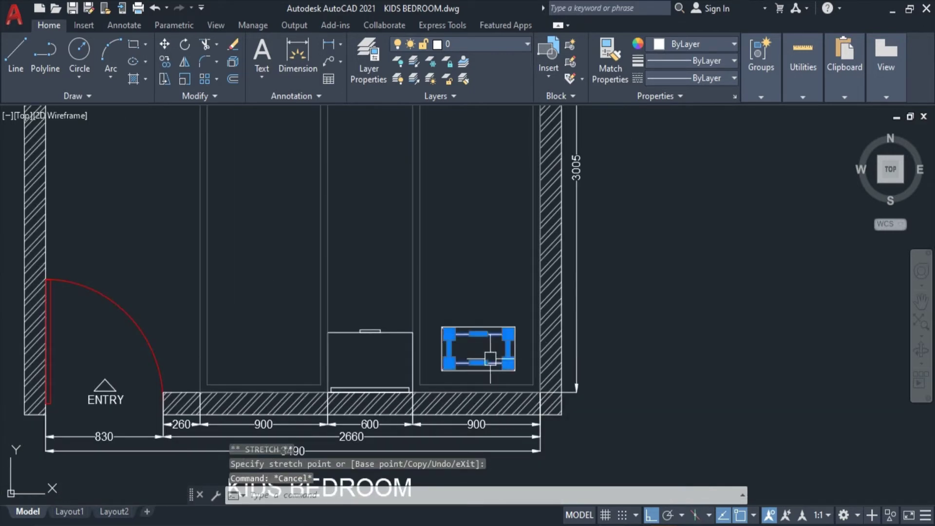
- Delete the extra rectangle and window-select the finished pillow
{"action": "key", "text": "Escape"}
{"action": "key", "text": "Delete"}
{"action": "scroll", "coordinate": [502, 336], "scroll_direction": "down", "scroll_amount": 3}
{"action": "scroll", "coordinate": [507, 346], "scroll_direction": "up", "scroll_amount": 3}
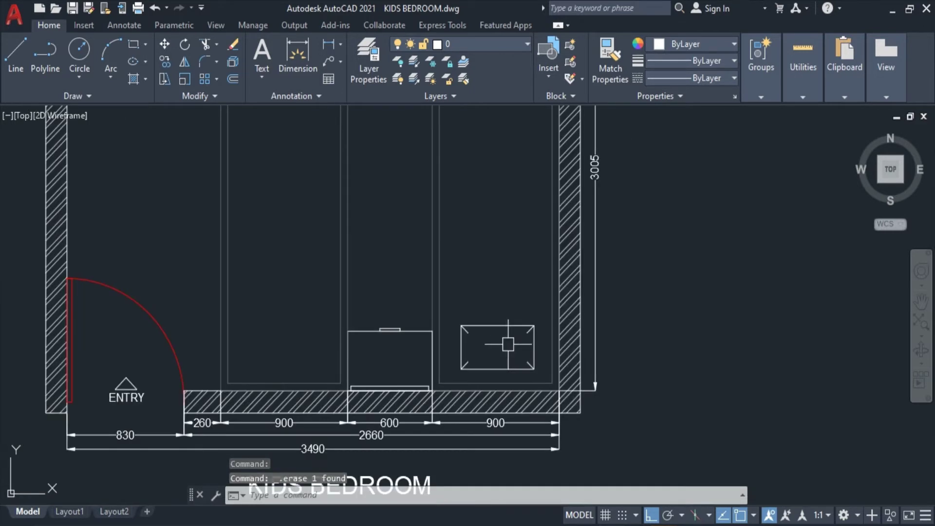
{"action": "left_click", "coordinate": [536, 320]}
{"action": "left_click", "coordinate": [460, 377]}
{"action": "left_click", "coordinate": [694, 44]}
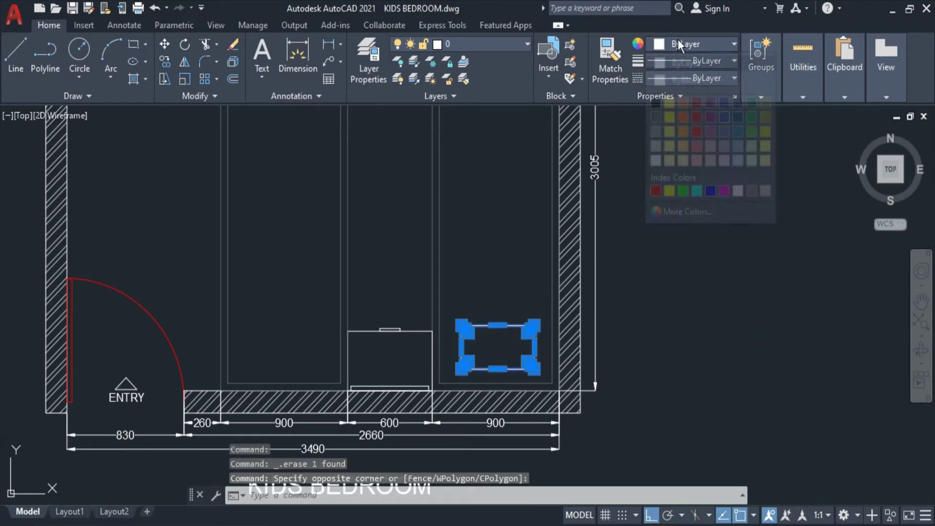
- Colour the pillow grey 99,100,102 and mirror a copy onto the left bed about the middle cabinet's centreline
{"action": "left_click", "coordinate": [653, 118]}
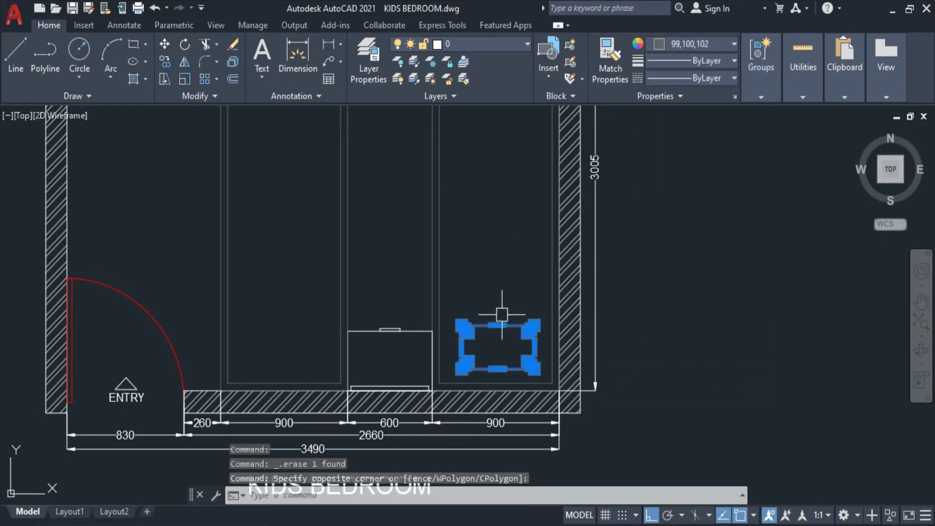
{"action": "type", "text": "mi"}
{"action": "key", "text": "Return"}
{"action": "left_click", "coordinate": [390, 331]}
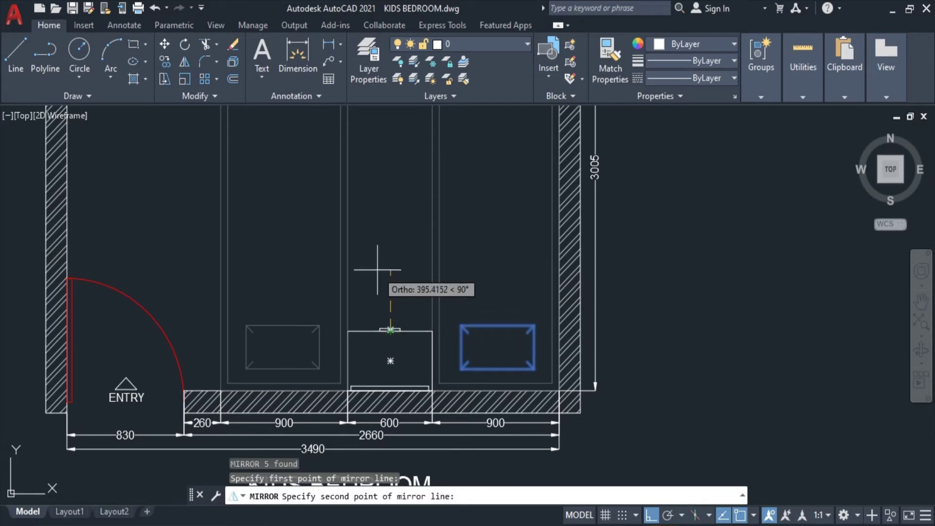
{"action": "left_click", "coordinate": [382, 249]}
{"action": "key", "text": "Return"}
{"action": "scroll", "coordinate": [515, 247], "scroll_direction": "down", "scroll_amount": 4}
{"action": "scroll", "coordinate": [475, 359], "scroll_direction": "up", "scroll_amount": 4}
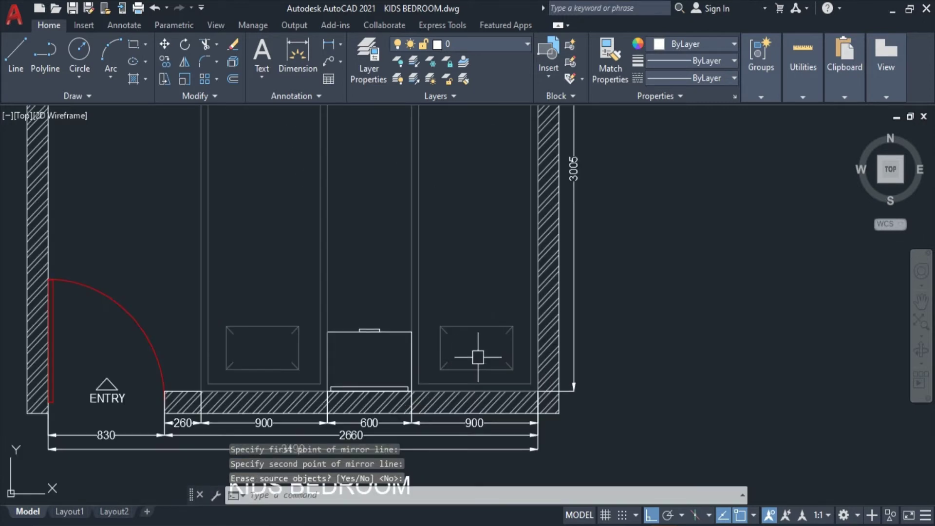
{"action": "key", "text": "Escape"}
{"action": "scroll", "coordinate": [500, 318], "scroll_direction": "down", "scroll_amount": 4}
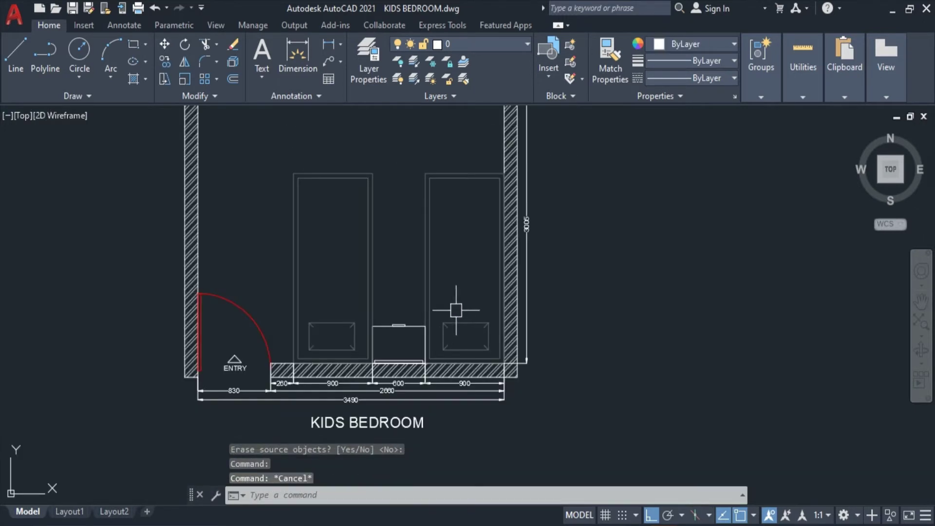
{"action": "scroll", "coordinate": [481, 315], "scroll_direction": "up", "scroll_amount": 4}
- Scale the right and left pillows by 1.1 from their centres
{"action": "left_click", "coordinate": [492, 312]}
{"action": "left_click", "coordinate": [427, 372]}
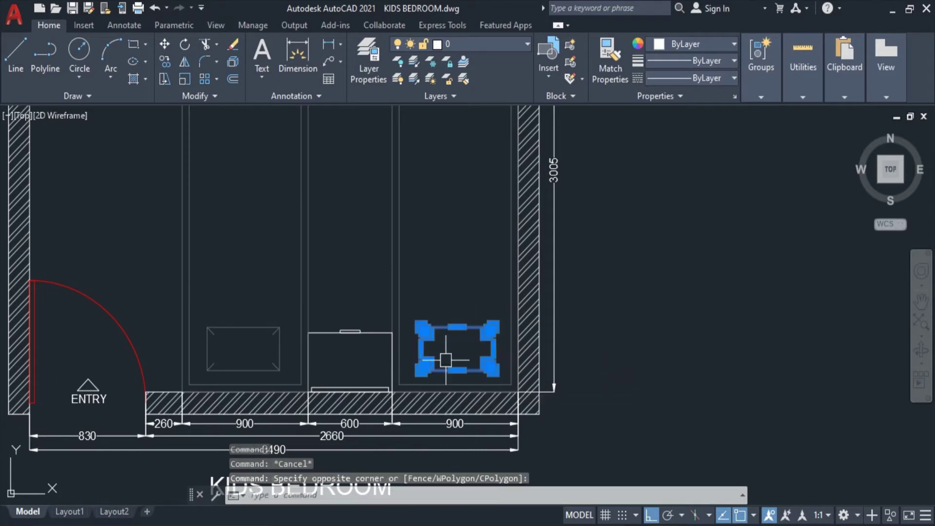
{"action": "type", "text": "sc"}
{"action": "key", "text": "Return"}
{"action": "left_click", "coordinate": [457, 349]}
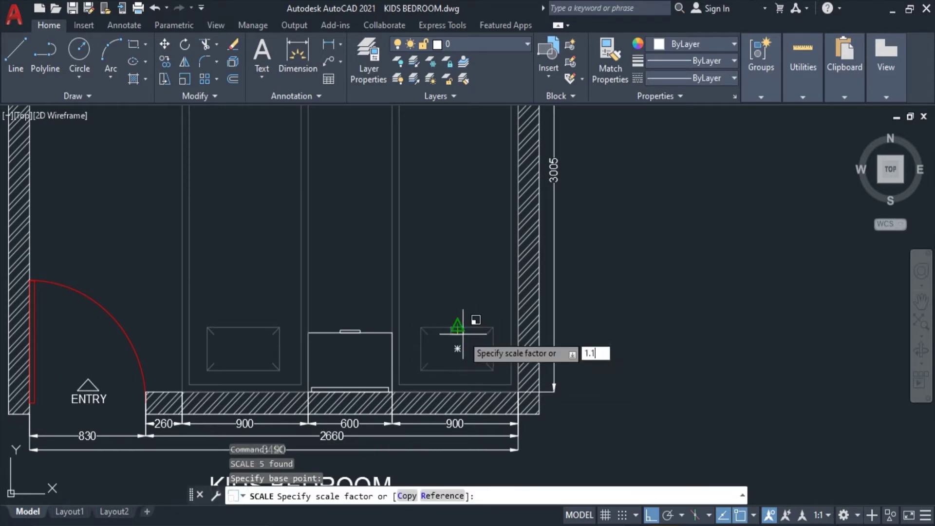
{"action": "key", "text": "Return"}
{"action": "left_click", "coordinate": [289, 295]}
{"action": "left_click", "coordinate": [192, 372]}
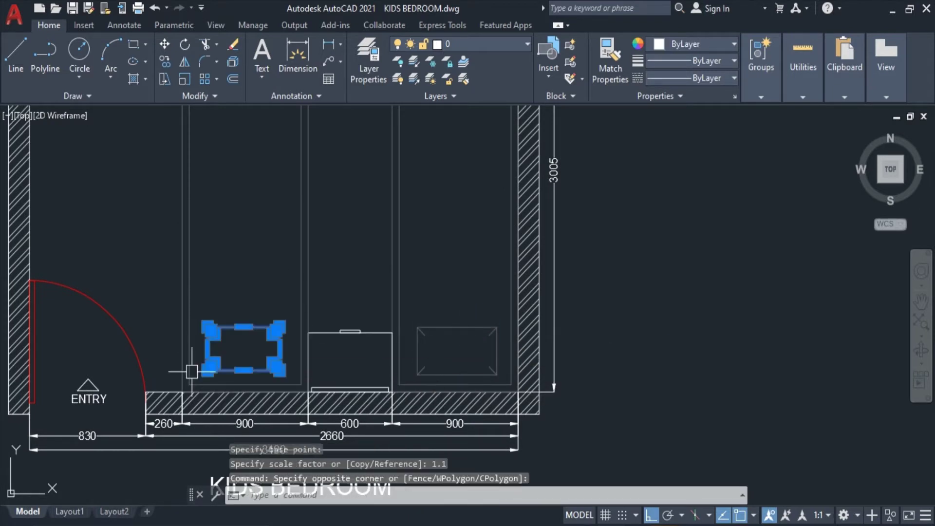
{"action": "type", "text": "sc"}
{"action": "key", "text": "Return"}
{"action": "left_click", "coordinate": [243, 349]}
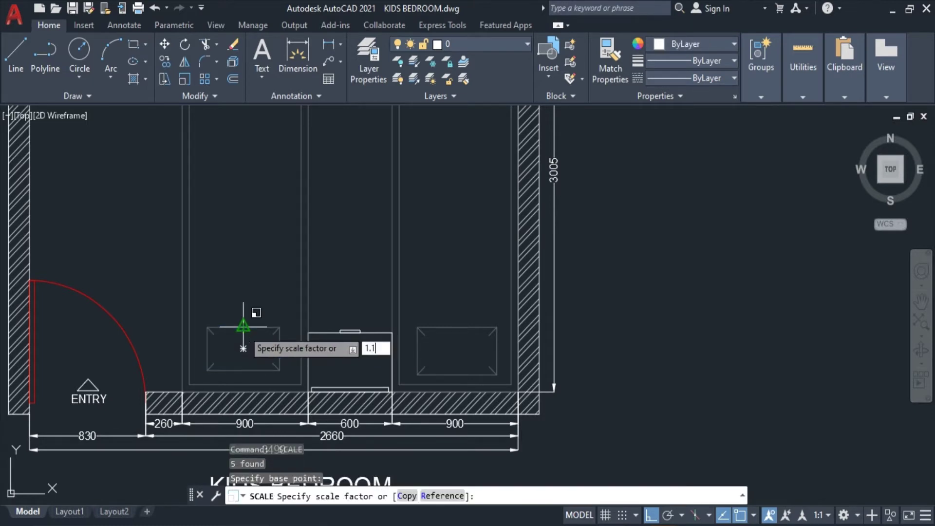
{"action": "key", "text": "Return"}
{"action": "key", "text": "Escape"}
- Save the drawing with Ctrl+S
{"action": "middle_click_drag", "start_coordinate": [267, 313], "coordinate": [283, 316]}
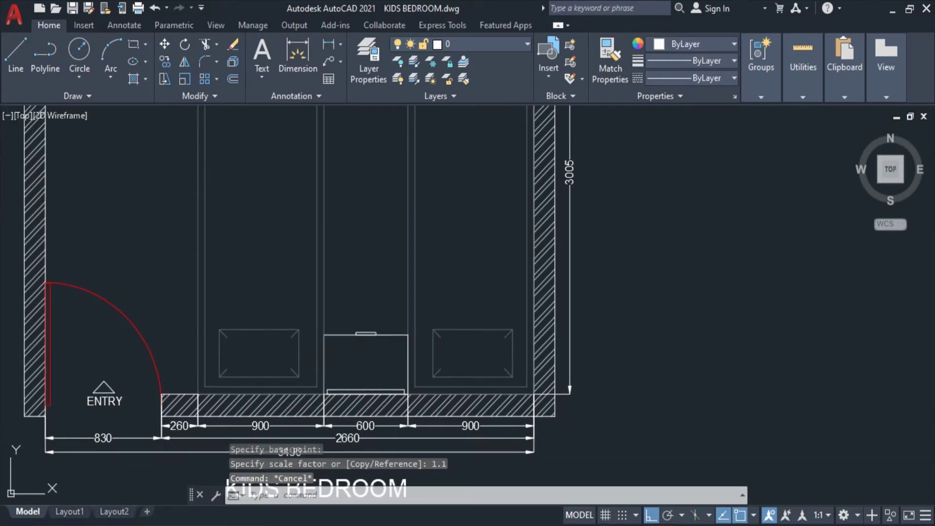
{"action": "scroll", "coordinate": [500, 300], "scroll_direction": "down", "scroll_amount": 2}
{"action": "key", "text": "ctrl+s"}
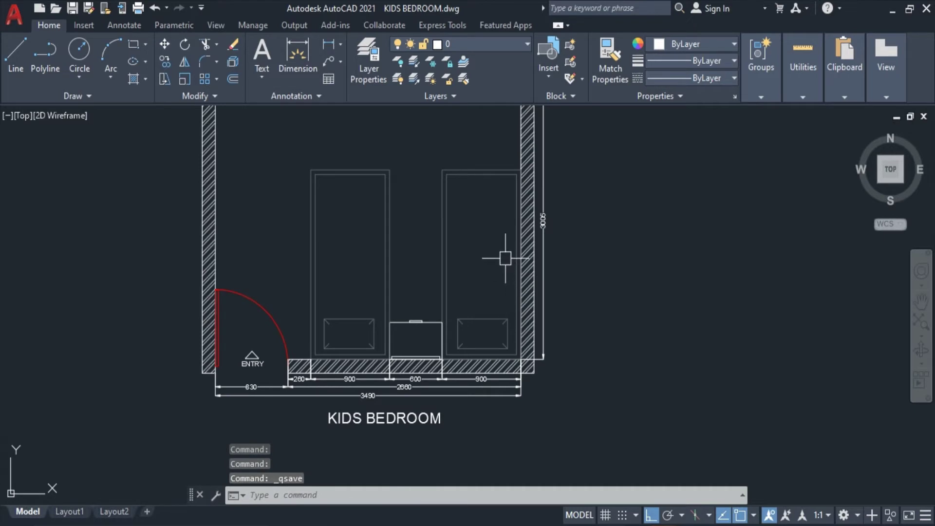
{"action": "scroll", "coordinate": [505, 258], "scroll_direction": "up", "scroll_amount": 2}
- Start the blanket line at the right bed's edge with a horizontal segment leftward
{"action": "type", "text": "l"}
{"action": "key", "text": "Return"}
{"action": "scroll", "coordinate": [507, 271], "scroll_direction": "up", "scroll_amount": 3}
{"action": "scroll", "coordinate": [518, 282], "scroll_direction": "down", "scroll_amount": 3}
{"action": "middle_click_drag", "start_coordinate": [518, 229], "coordinate": [530, 278]}
{"action": "left_click", "coordinate": [538, 301]}
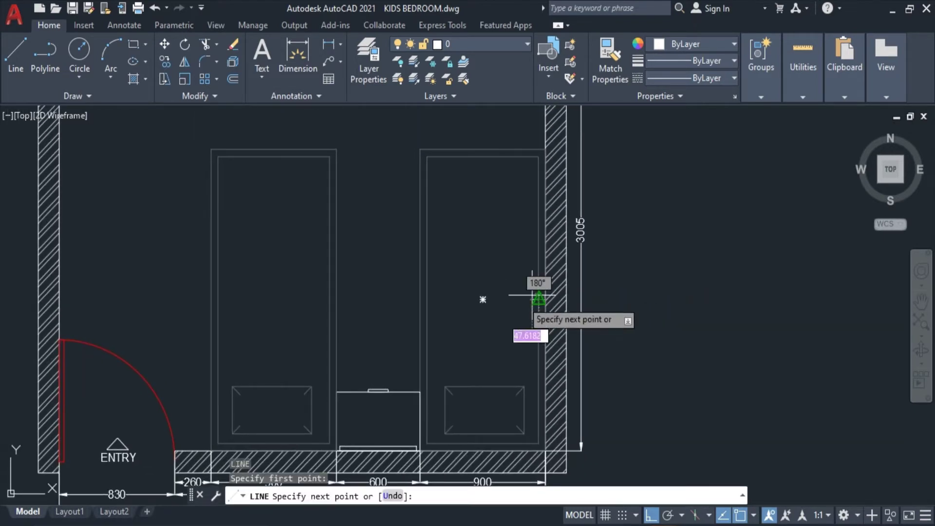
{"action": "scroll", "coordinate": [498, 315], "scroll_direction": "up", "scroll_amount": 2}
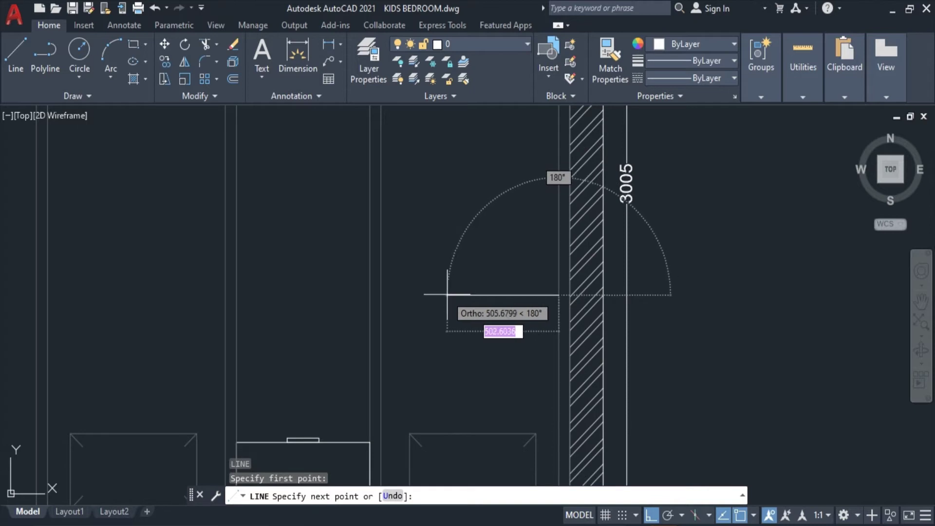
{"action": "left_click", "coordinate": [449, 294]}
- Finish the blanket fold: diagonal up-left with Ortho off, then short top horizontal and vertical down
{"action": "left_click", "coordinate": [652, 514]}
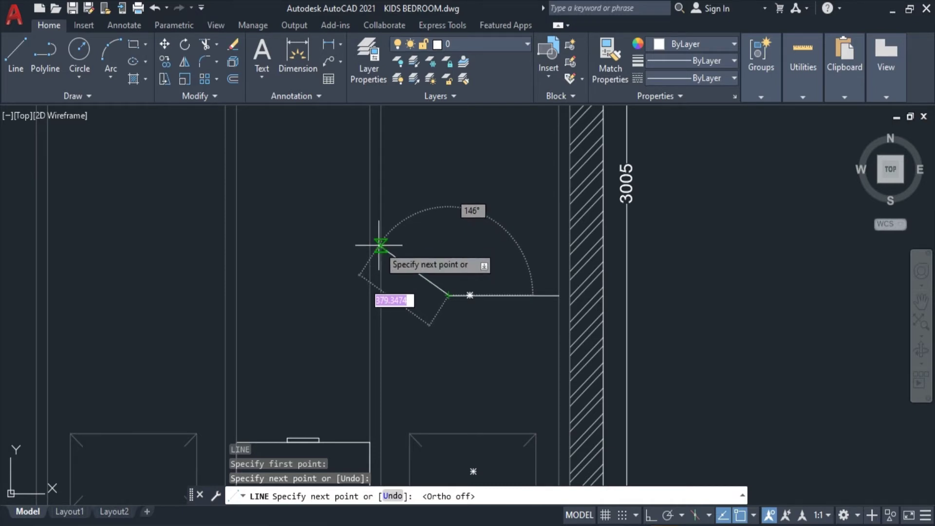
{"action": "left_click", "coordinate": [380, 245]}
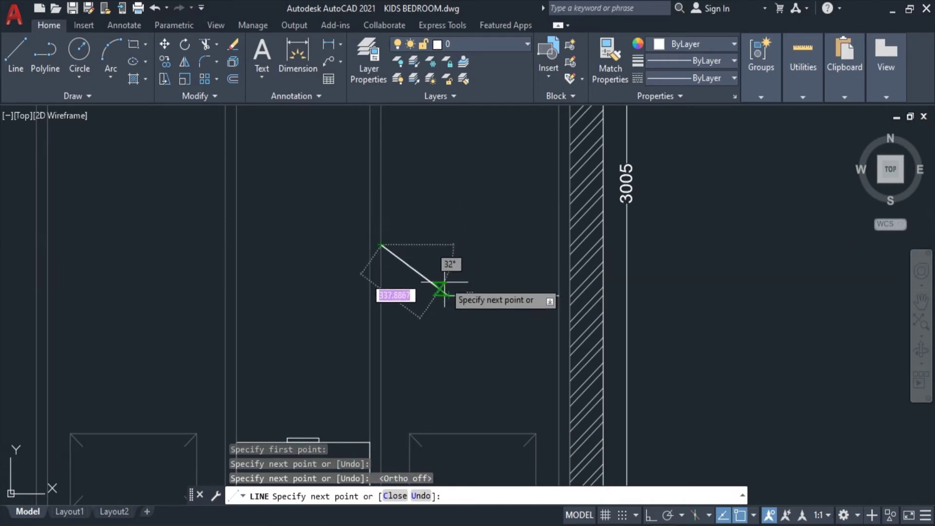
{"action": "key", "text": "F8"}
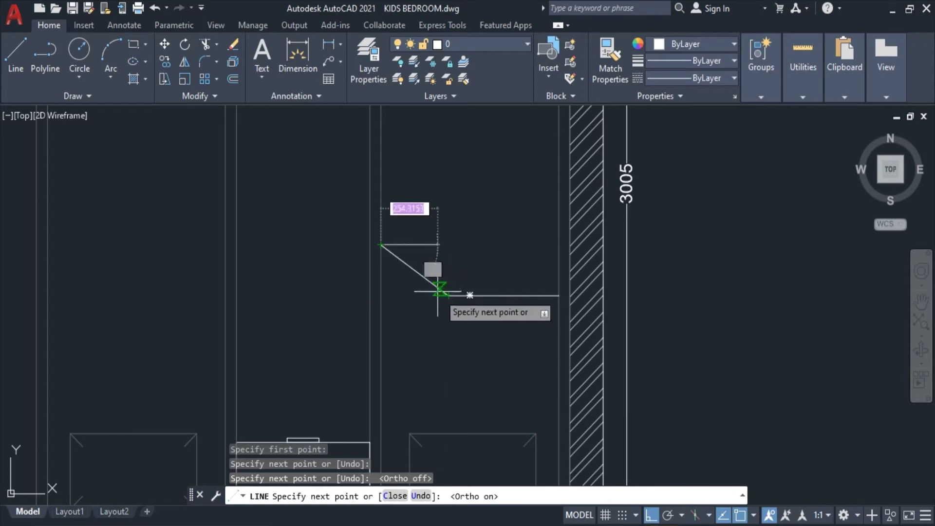
{"action": "left_click", "coordinate": [449, 244]}
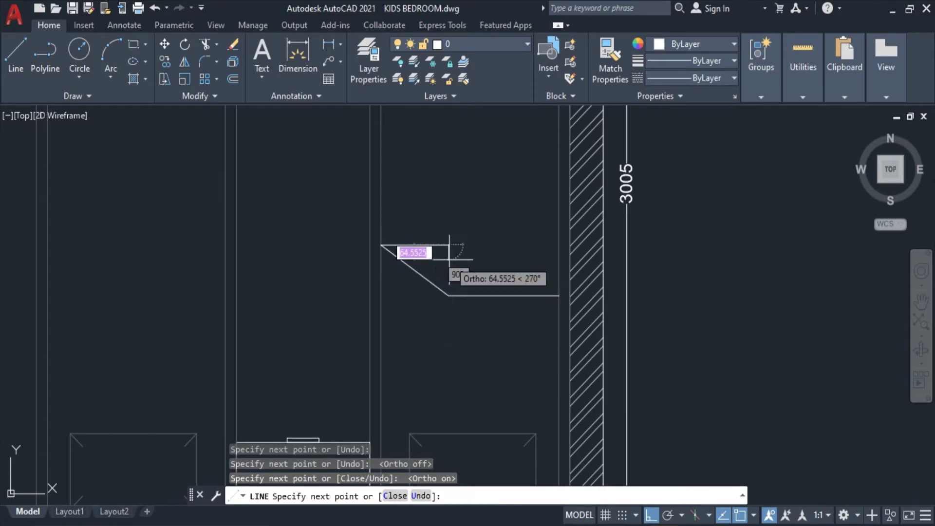
{"action": "left_click", "coordinate": [448, 295]}
{"action": "key", "text": "Escape"}
{"action": "scroll", "coordinate": [531, 241], "scroll_direction": "down", "scroll_amount": 4}
{"action": "key", "text": "Escape"}
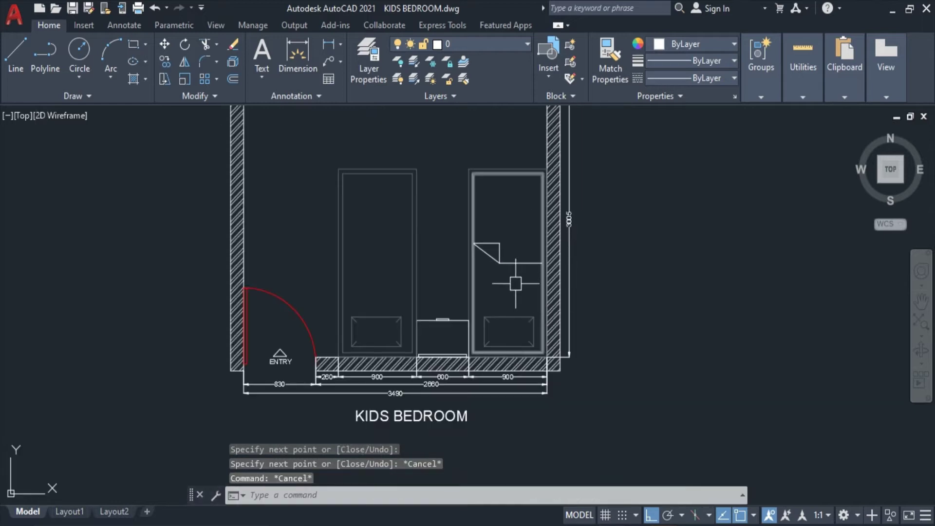
{"action": "scroll", "coordinate": [509, 258], "scroll_direction": "up", "scroll_amount": 4}
{"action": "type", "text": "STRE"}
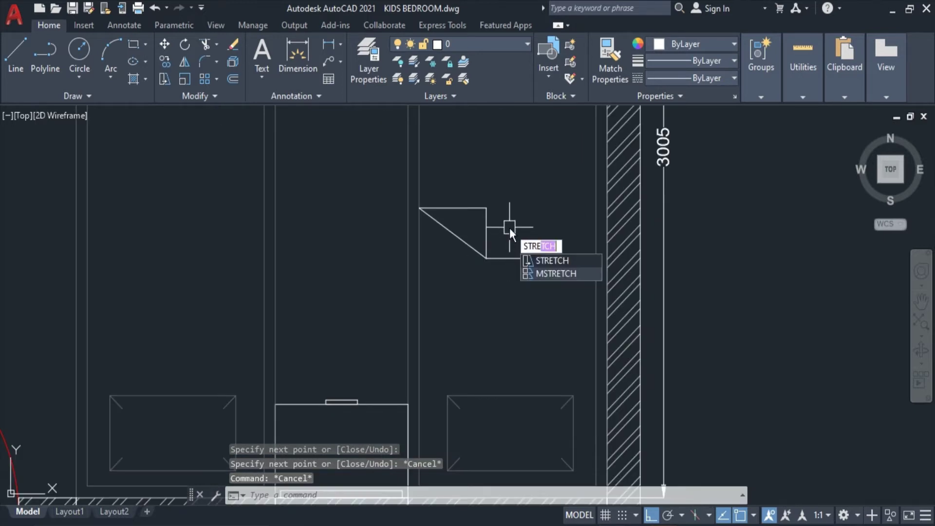
- Start stretching the four blanket fold lines, then cancel the stretch
{"action": "key", "text": "Return"}
{"action": "left_click", "coordinate": [502, 197]}
{"action": "left_click", "coordinate": [470, 292]}
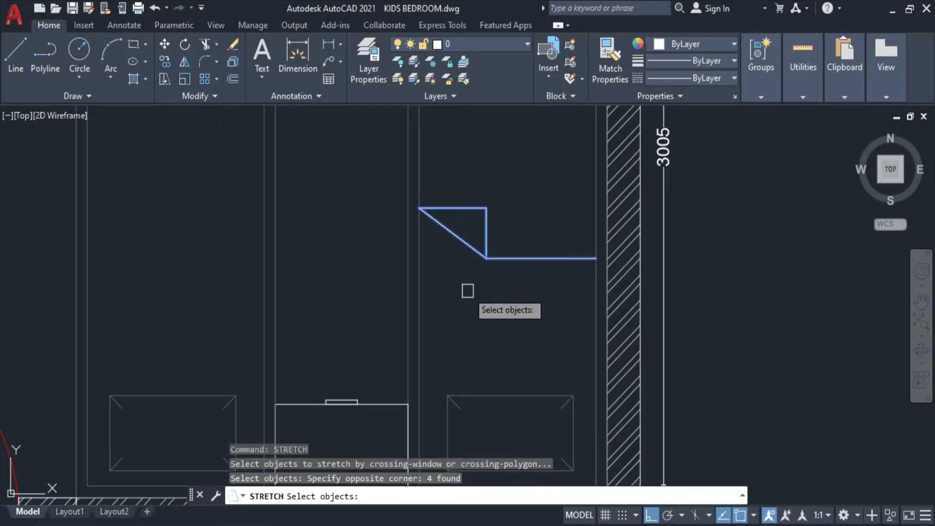
{"action": "key", "text": "Return"}
{"action": "key", "text": "Escape"}
- Select the blanket fold lines and view the colour choices without changing them
{"action": "scroll", "coordinate": [594, 275], "scroll_direction": "down", "scroll_amount": 2}
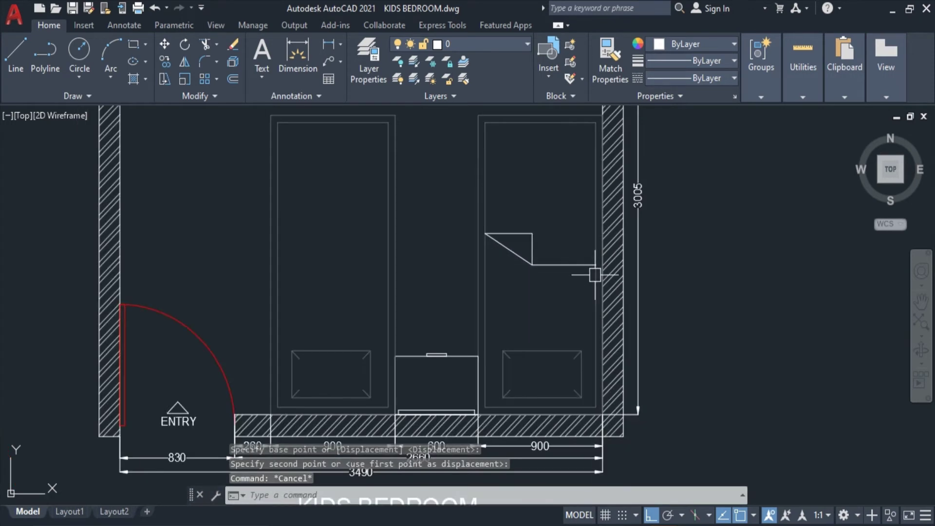
{"action": "left_click", "coordinate": [568, 219]}
{"action": "left_click", "coordinate": [506, 304]}
{"action": "left_click", "coordinate": [681, 45]}
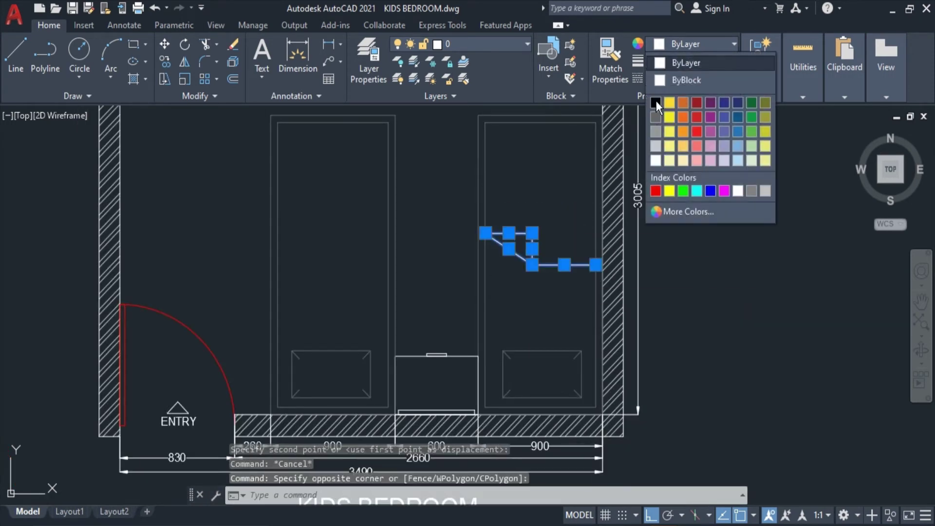
{"action": "key", "text": "Escape"}
{"action": "middle_click_drag", "start_coordinate": [577, 258], "coordinate": [566, 246]}
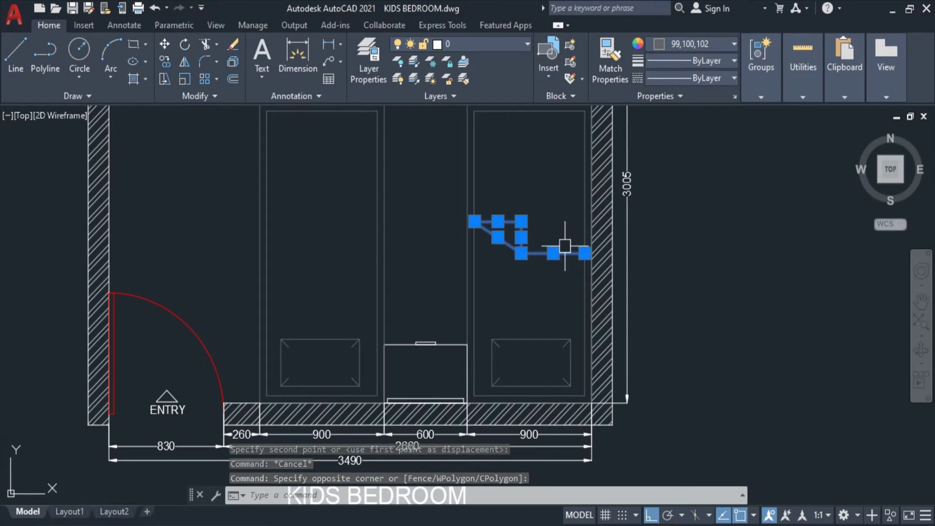
- Mirror the blanket line about a vertical axis, then undo the mirrored copy
{"action": "type", "text": "mi"}
{"action": "key", "text": "Return"}
{"action": "left_click", "coordinate": [425, 343]}
{"action": "left_click", "coordinate": [418, 283]}
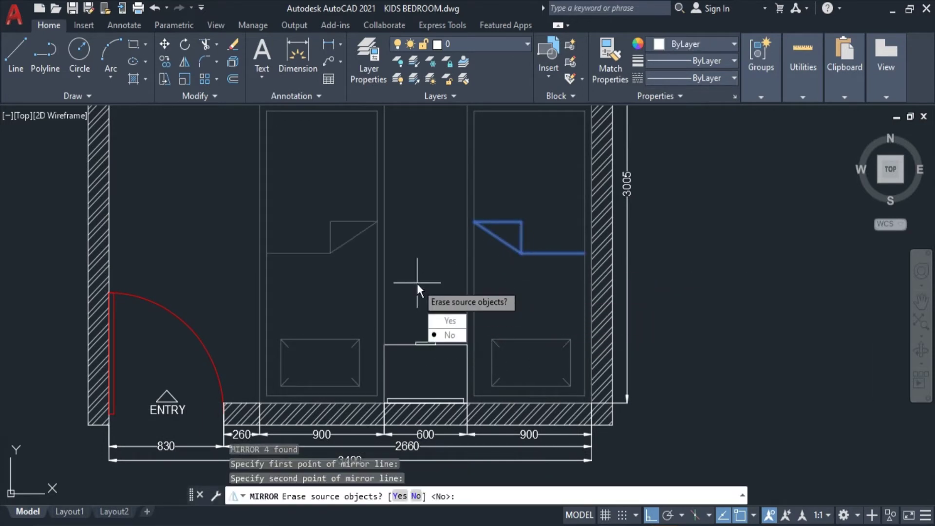
{"action": "key", "text": "Return"}
{"action": "key", "text": "ctrl+z"}
- Copy the right bed's blanket line to the same spot on the left bed
{"action": "left_click", "coordinate": [534, 201]}
{"action": "left_click", "coordinate": [482, 271]}
{"action": "type", "text": "co"}
{"action": "key", "text": "Return"}
{"action": "middle_click_drag", "start_coordinate": [512, 274], "coordinate": [534, 346]}
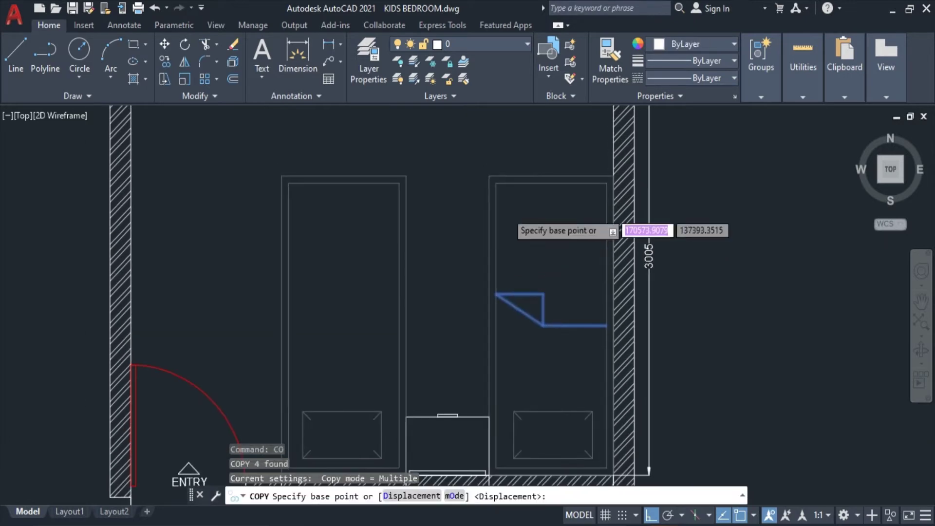
{"action": "left_click", "coordinate": [606, 183]}
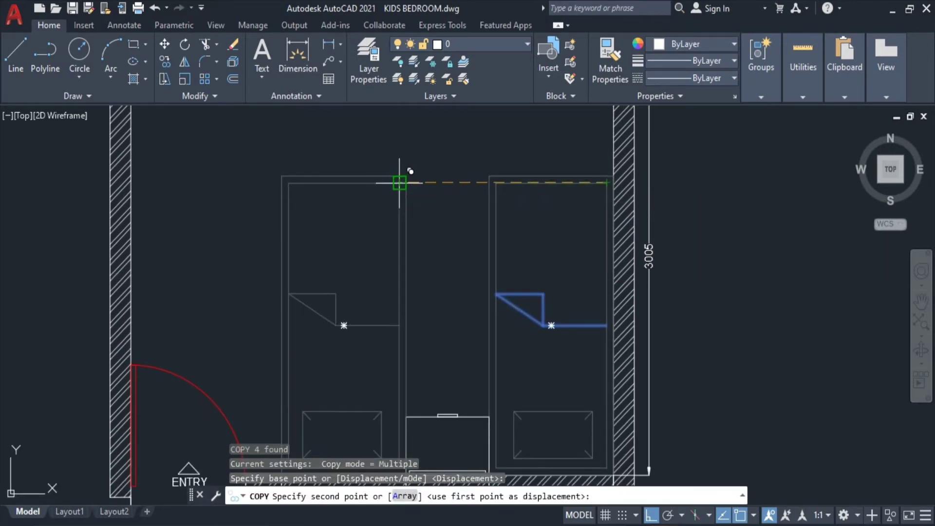
{"action": "left_click", "coordinate": [399, 184]}
{"action": "key", "text": "Escape"}
- Start MATCHPROP with the blanket's top line as the property source
{"action": "middle_click_drag", "start_coordinate": [498, 232], "coordinate": [494, 180]}
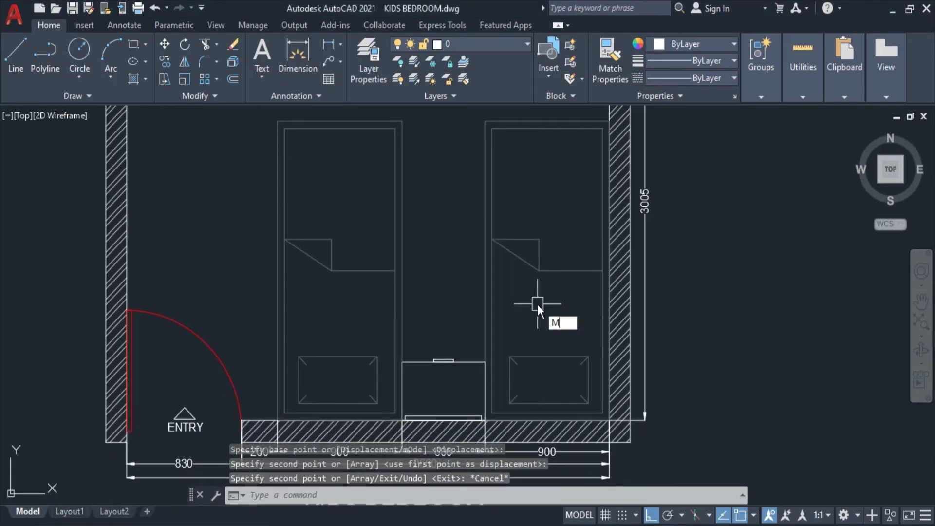
{"action": "type", "text": "ma"}
{"action": "key", "text": "Return"}
{"action": "left_click", "coordinate": [523, 239]}
- Window-select destination objects for MATCHPROP, then cancel the command
{"action": "left_click", "coordinate": [512, 315]}
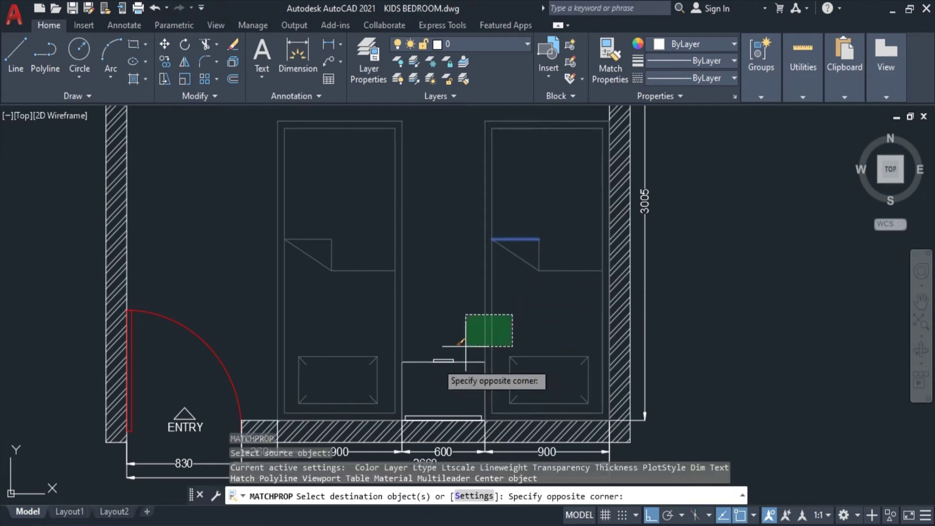
{"action": "left_click", "coordinate": [388, 409]}
{"action": "key", "text": "Escape"}
- Make the selected 600 bottom-wall line Red and zoom out to the whole plan
{"action": "middle_click_drag", "start_coordinate": [476, 372], "coordinate": [466, 300]}
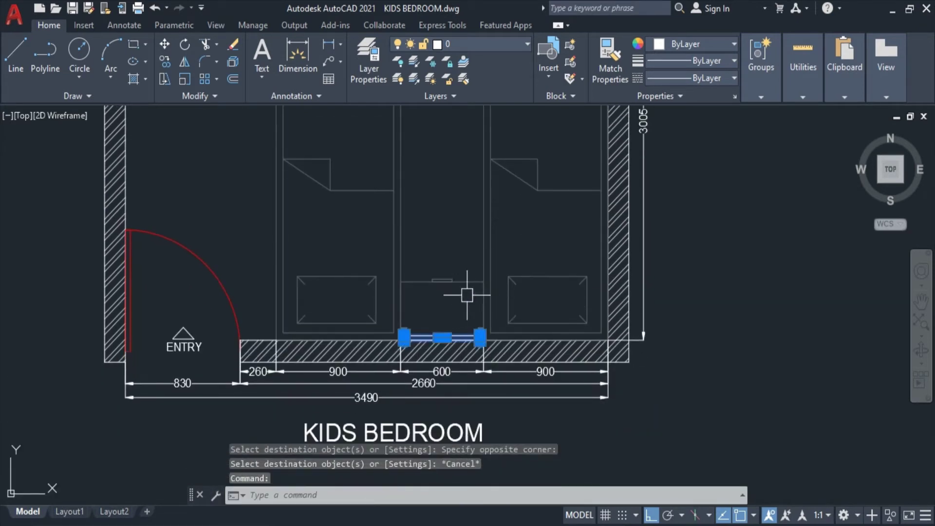
{"action": "left_click", "coordinate": [674, 48]}
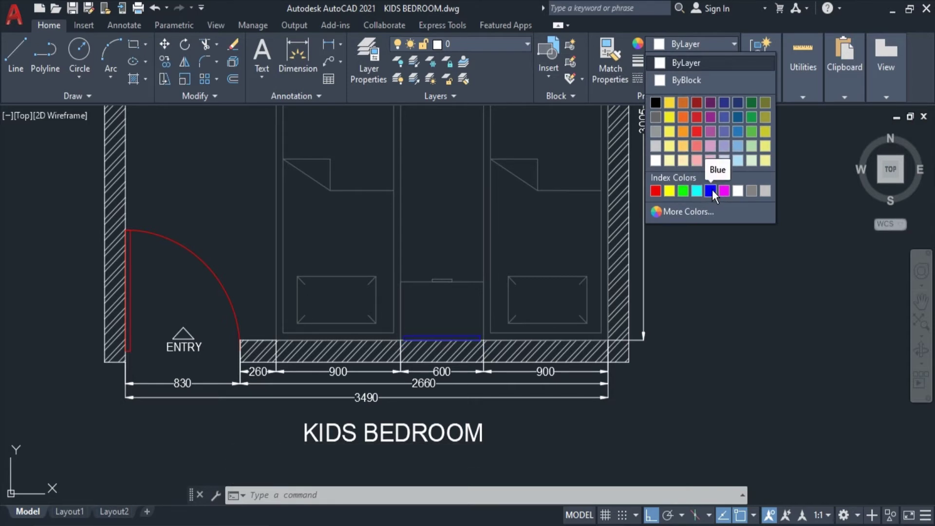
{"action": "left_click", "coordinate": [659, 191]}
{"action": "key", "text": "Escape"}
{"action": "key", "text": "Escape"}
{"action": "key", "text": "Escape"}
{"action": "scroll", "coordinate": [480, 265], "scroll_direction": "down", "scroll_amount": 2}
{"action": "scroll", "coordinate": [461, 236], "scroll_direction": "down", "scroll_amount": 2}
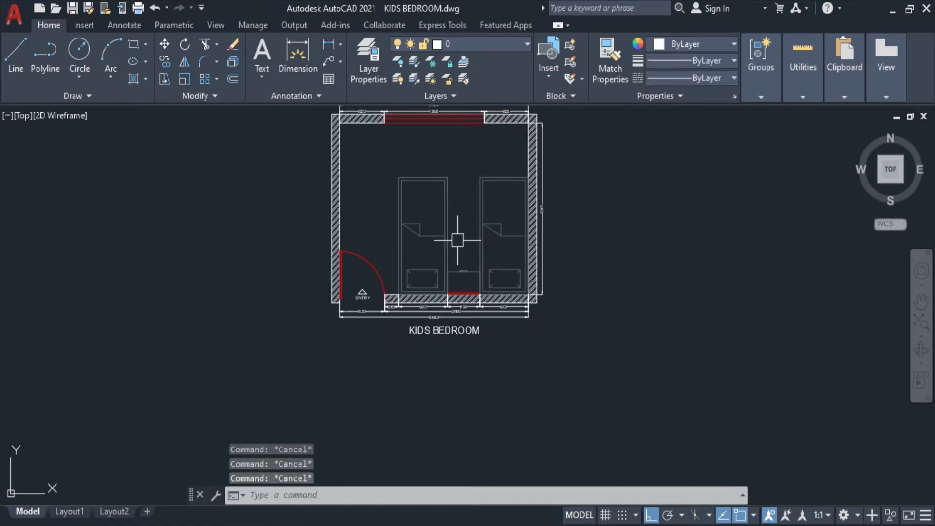
{"action": "middle_click_drag", "start_coordinate": [447, 251], "coordinate": [447, 268]}
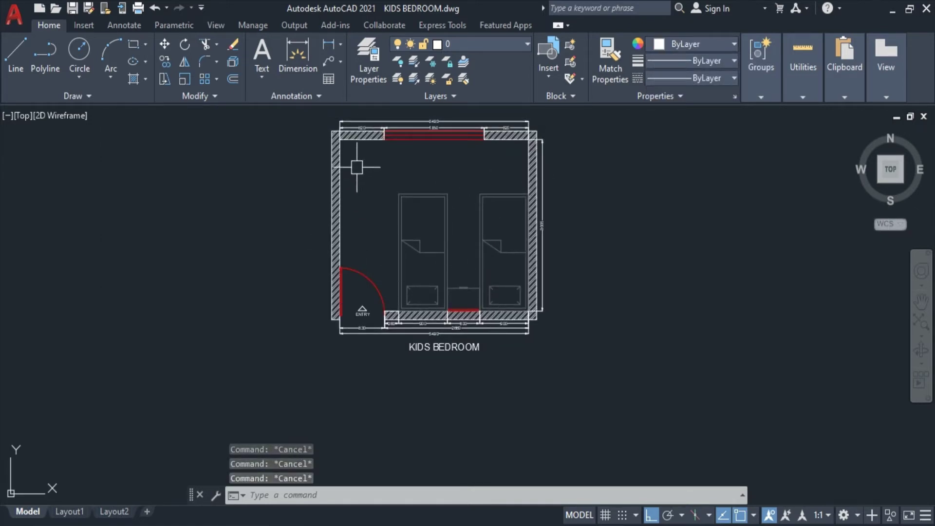
{"action": "scroll", "coordinate": [357, 156], "scroll_direction": "up", "scroll_amount": 2}
- Add a 1090 linear dimension from the left wall to the left bed
{"action": "type", "text": "li"}
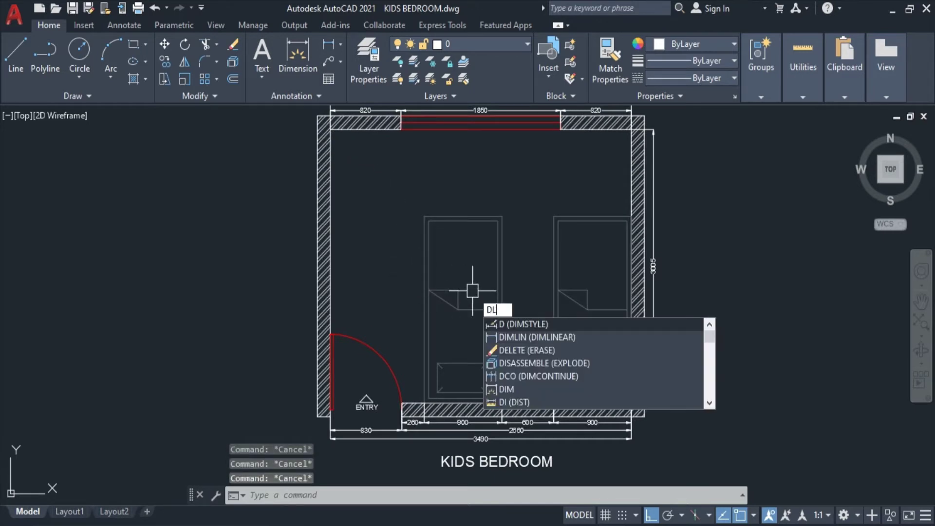
{"action": "key", "text": "Return"}
{"action": "left_click", "coordinate": [424, 242]}
{"action": "key", "text": "Escape"}
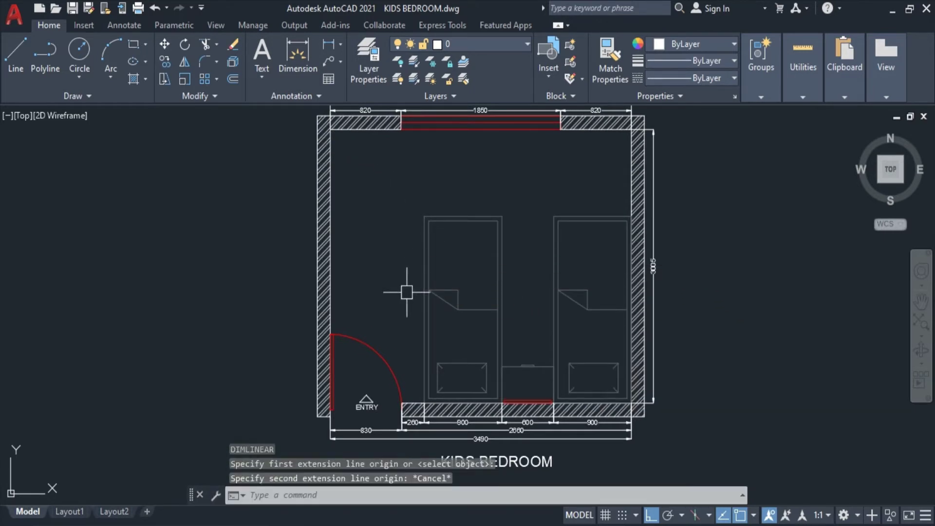
{"action": "key", "text": "Return"}
{"action": "scroll", "coordinate": [341, 326], "scroll_direction": "up", "scroll_amount": 2}
{"action": "left_click", "coordinate": [325, 321]}
{"action": "left_click", "coordinate": [475, 321]}
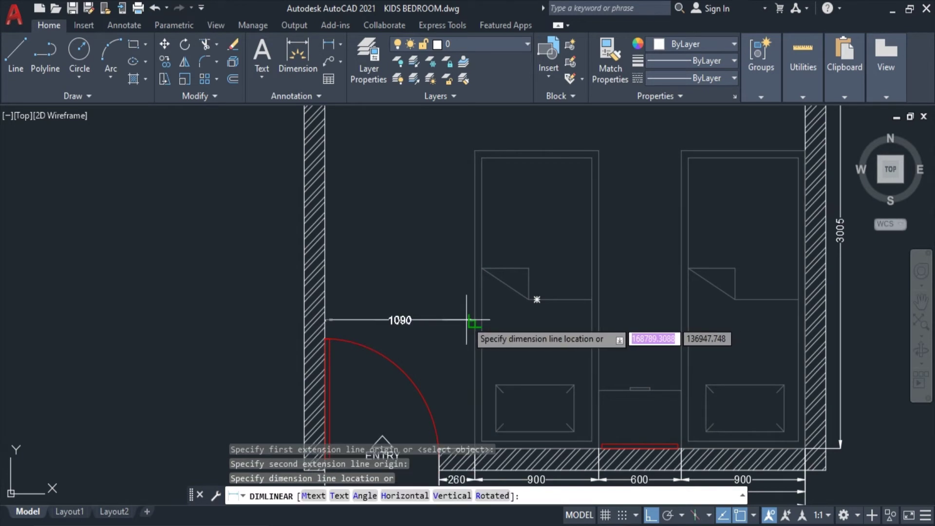
{"action": "key", "text": "Escape"}
- Pan and zoom to review the bedroom and the top wall's dimensions
{"action": "scroll", "coordinate": [439, 297], "scroll_direction": "down", "scroll_amount": 2}
{"action": "mouse_move", "coordinate": [576, 263]}
{"action": "middle_mouse_down"}
{"action": "mouse_move", "coordinate": [591, 288]}
{"action": "mouse_move", "coordinate": [556, 256]}
{"action": "middle_mouse_up"}
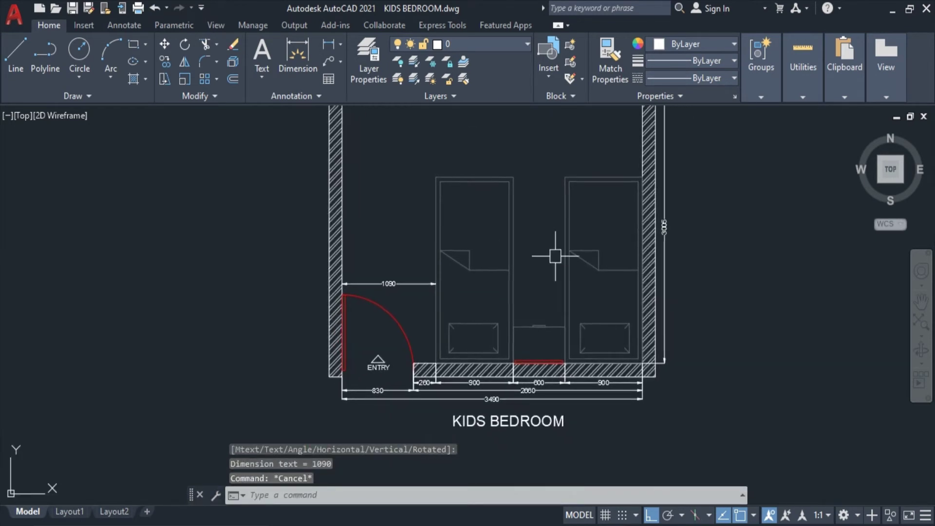
{"action": "middle_click_drag", "start_coordinate": [372, 214], "coordinate": [371, 264]}
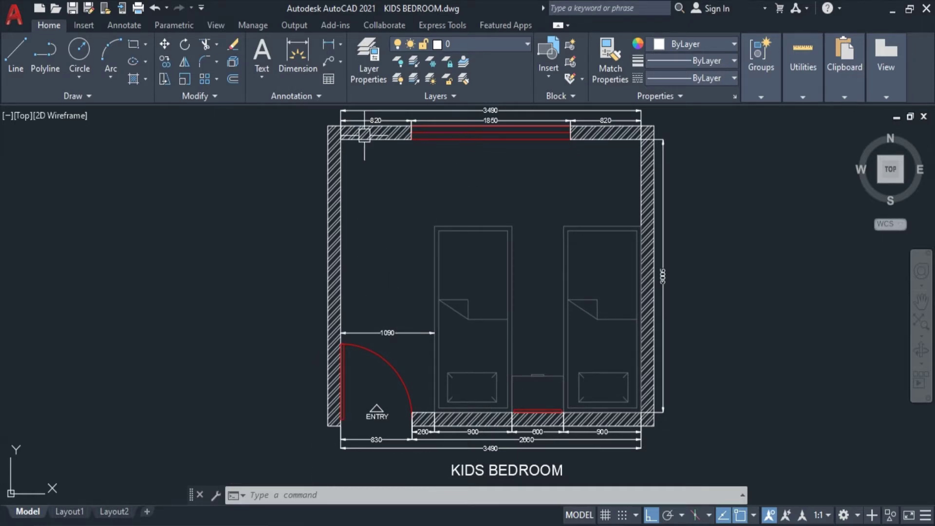
{"action": "scroll", "coordinate": [364, 135], "scroll_direction": "up", "scroll_amount": 2}
{"action": "type", "text": "dli"}
{"action": "key", "text": "Return"}
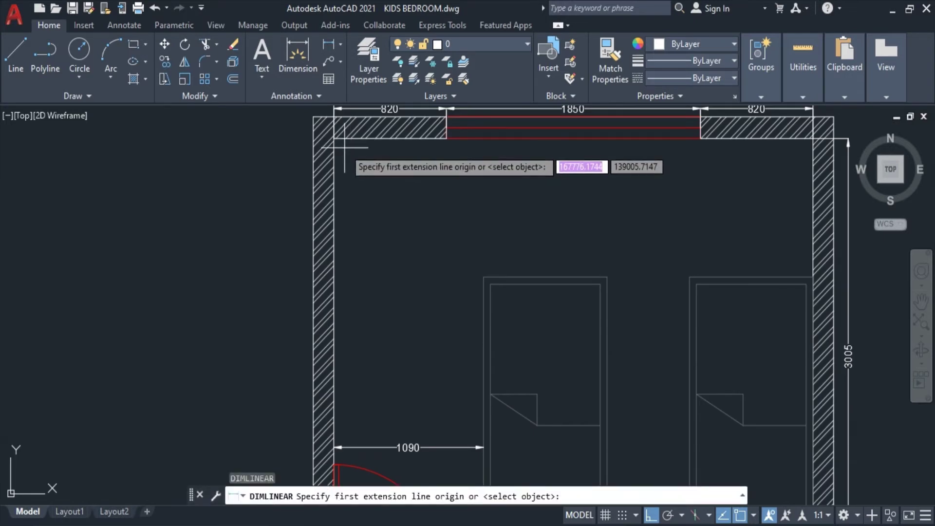
{"action": "key", "text": "Escape"}
{"action": "middle_click_drag", "start_coordinate": [406, 370], "coordinate": [381, 291]}
- Draw a horizontal helper line left from the wall beside the door
{"action": "key", "text": "Return"}
{"action": "scroll", "coordinate": [338, 403], "scroll_direction": "up", "scroll_amount": 2}
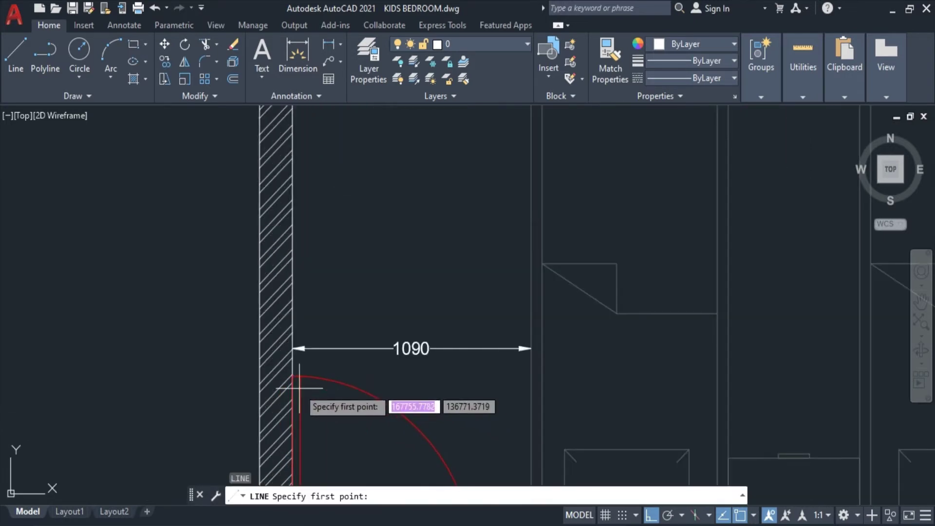
{"action": "left_click", "coordinate": [293, 375]}
{"action": "left_click", "coordinate": [128, 375]}
{"action": "key", "text": "Escape"}
{"action": "scroll", "coordinate": [239, 326], "scroll_direction": "down", "scroll_amount": 2}
- Dimension the 2250 left-wall run up to the top corner, then open Calculator
{"action": "type", "text": "dli"}
{"action": "key", "text": "Return"}
{"action": "left_click", "coordinate": [249, 358]}
{"action": "middle_click_drag", "start_coordinate": [250, 358], "coordinate": [297, 315]}
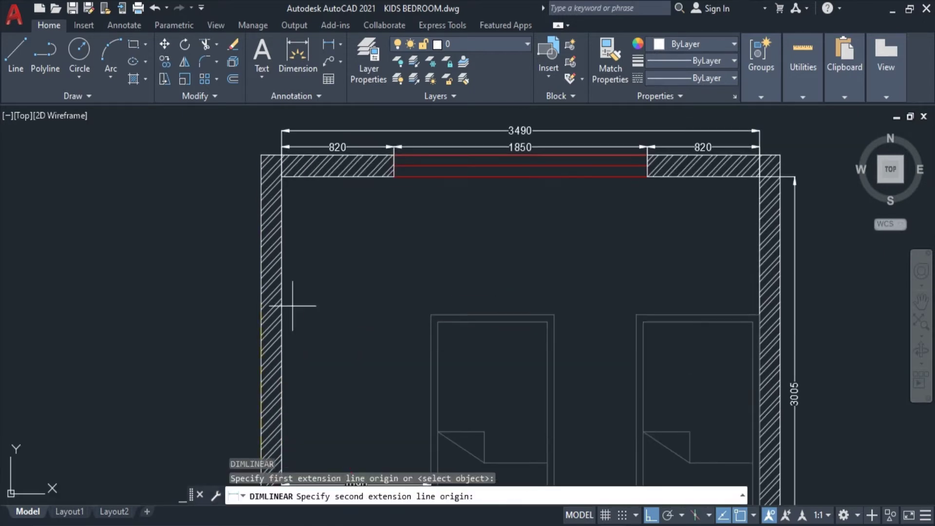
{"action": "left_click", "coordinate": [282, 175]}
{"action": "middle_click_drag", "start_coordinate": [246, 223], "coordinate": [232, 147]}
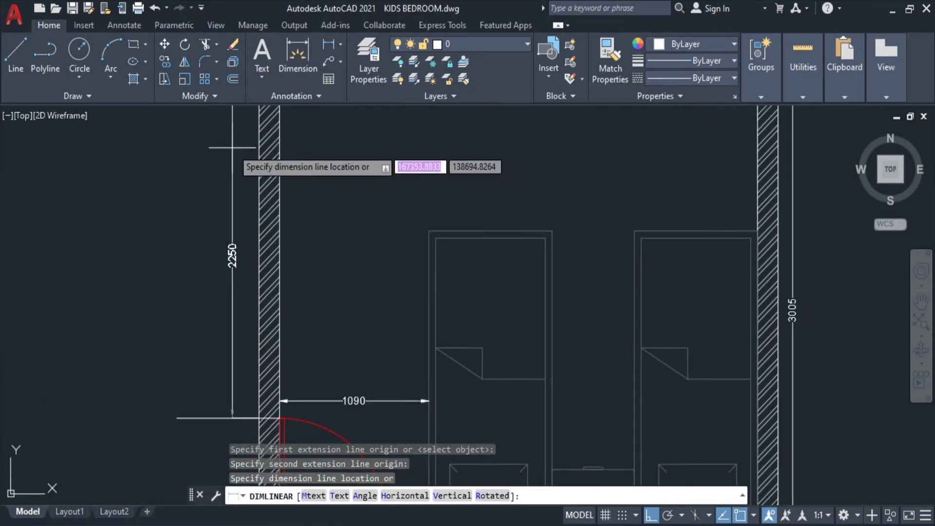
{"action": "left_click", "coordinate": [232, 147]}
{"action": "key", "text": "Escape"}
{"action": "middle_click_drag", "start_coordinate": [304, 260], "coordinate": [311, 300]}
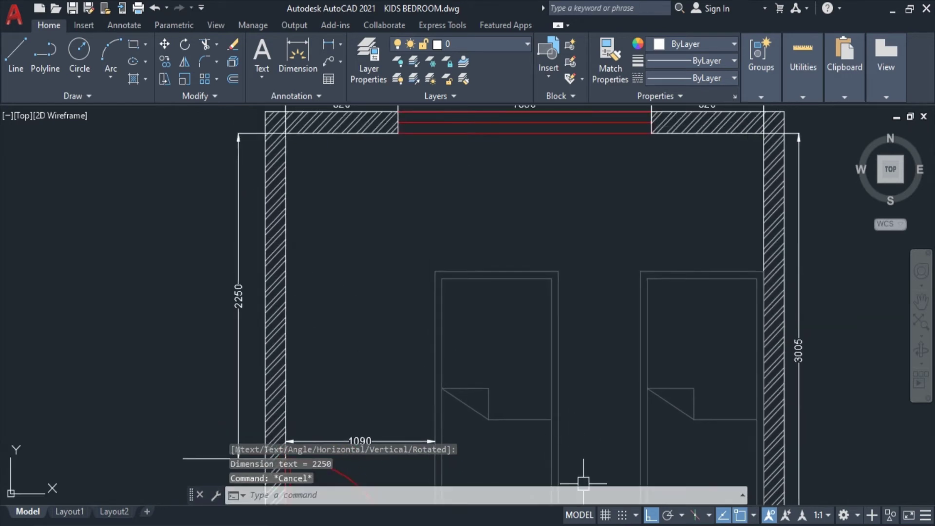
{"action": "key", "text": "XF86Calculator"}
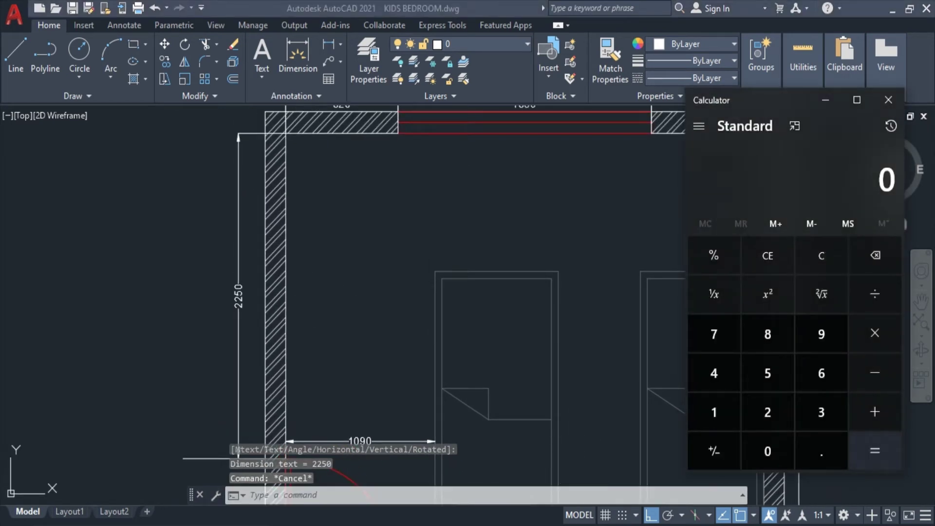
- Calculate 2100 − 900 = 1,200 and 2100 − 1050 = 1,050, then return to AutoCAD
{"action": "type", "text": "2100 - 900"}
{"action": "key", "text": "Return"}
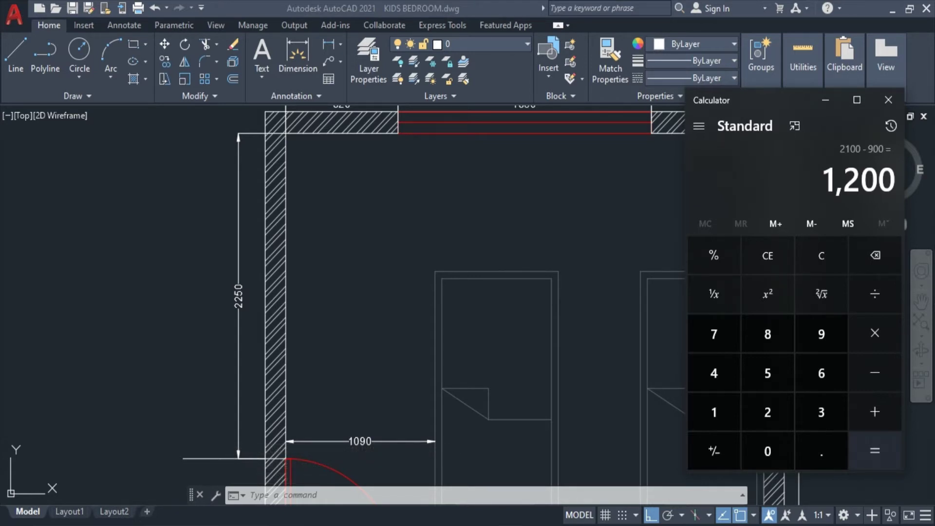
{"action": "key", "text": "Escape"}
{"action": "type", "text": "2100 - "}
{"action": "type", "text": "1,050"}
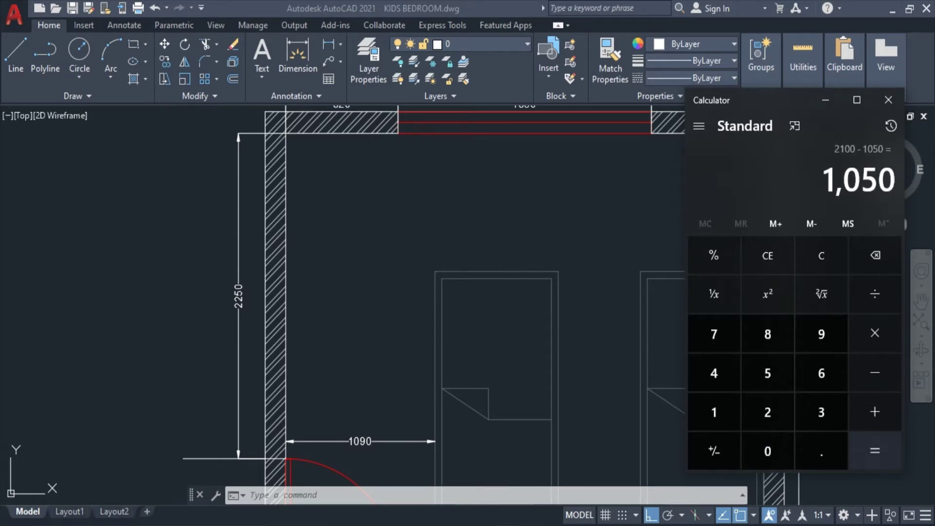
{"action": "key", "text": "Escape"}
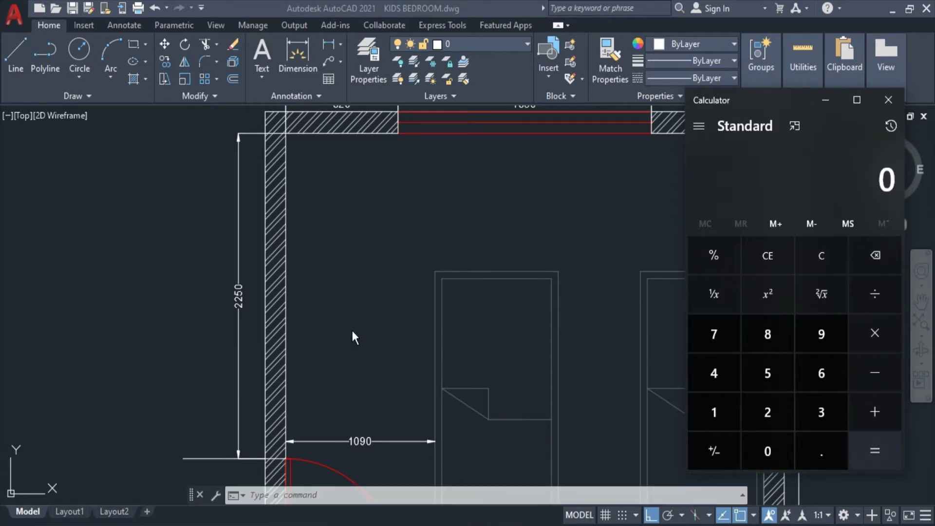
{"action": "left_click", "coordinate": [336, 195]}
{"action": "scroll", "coordinate": [336, 190], "scroll_direction": "down", "scroll_amount": 3}
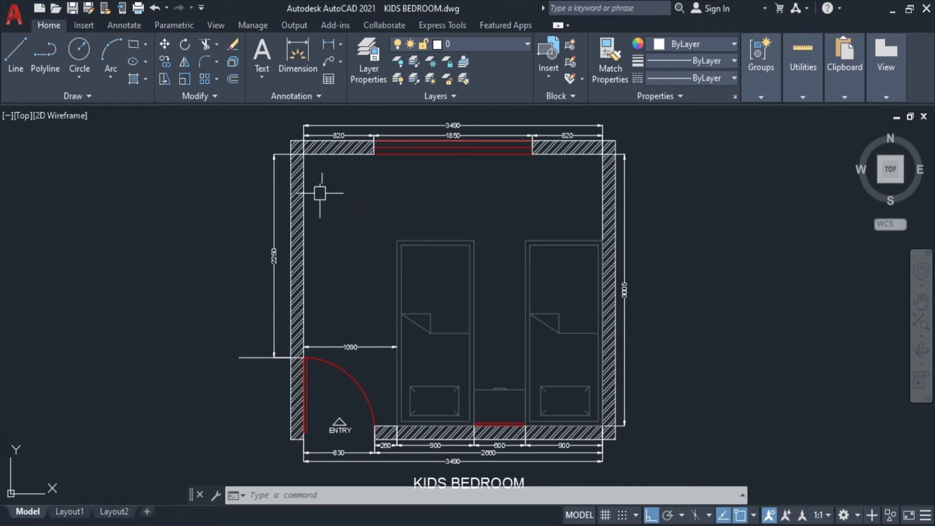
- Start a 1050 × 450 rectangle at the top-left corner, then cancel the wrong orientation
{"action": "scroll", "coordinate": [320, 193], "scroll_direction": "up", "scroll_amount": 3}
{"action": "type", "text": "rec"}
{"action": "key", "text": "Return"}
{"action": "left_click", "coordinate": [296, 140]}
{"action": "type", "text": "d"}
{"action": "key", "text": "Return"}
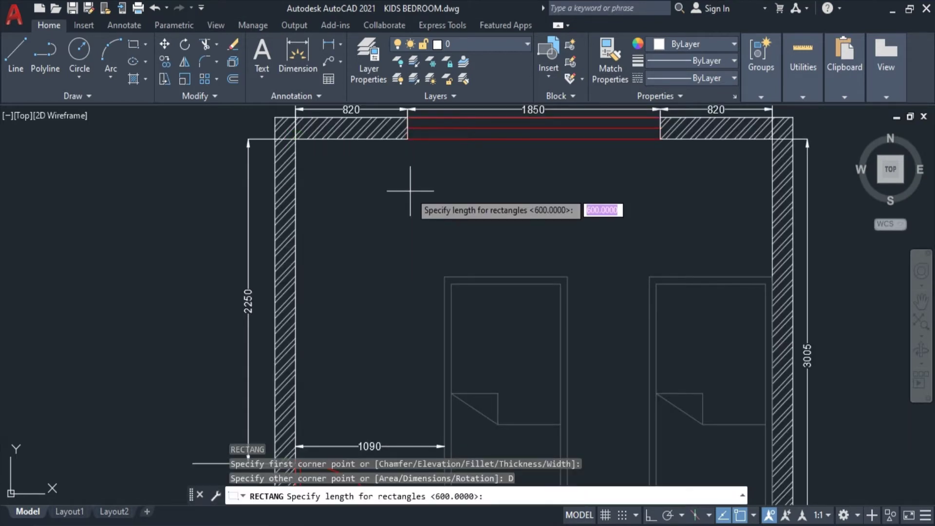
{"action": "key", "text": "Return"}
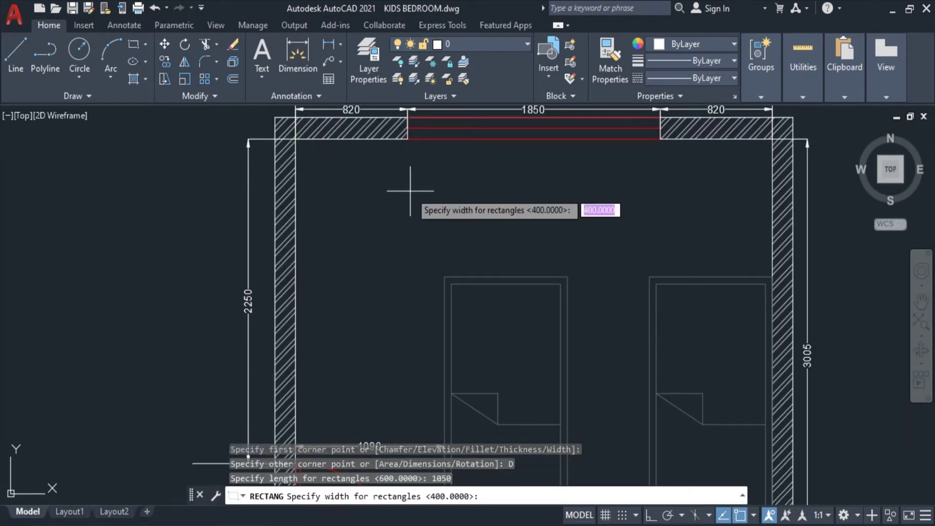
{"action": "type", "text": "450"}
{"action": "key", "text": "Return"}
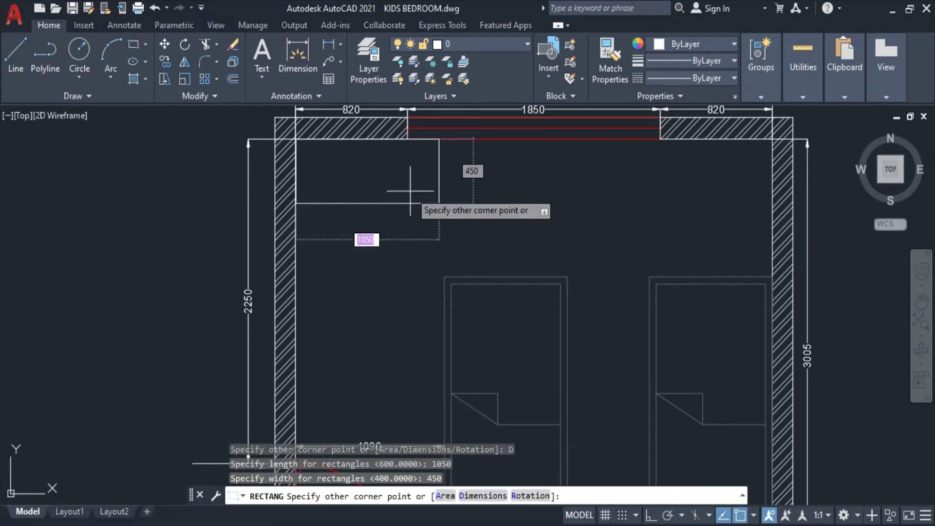
{"action": "key", "text": "Escape"}
- Draw a 450 × 1050 wardrobe rectangle down the left wall from the inner top-left corner
{"action": "key", "text": "Return"}
{"action": "left_click", "coordinate": [296, 139]}
{"action": "type", "text": "d"}
{"action": "key", "text": "Return"}
{"action": "type", "text": "450"}
{"action": "key", "text": "Return"}
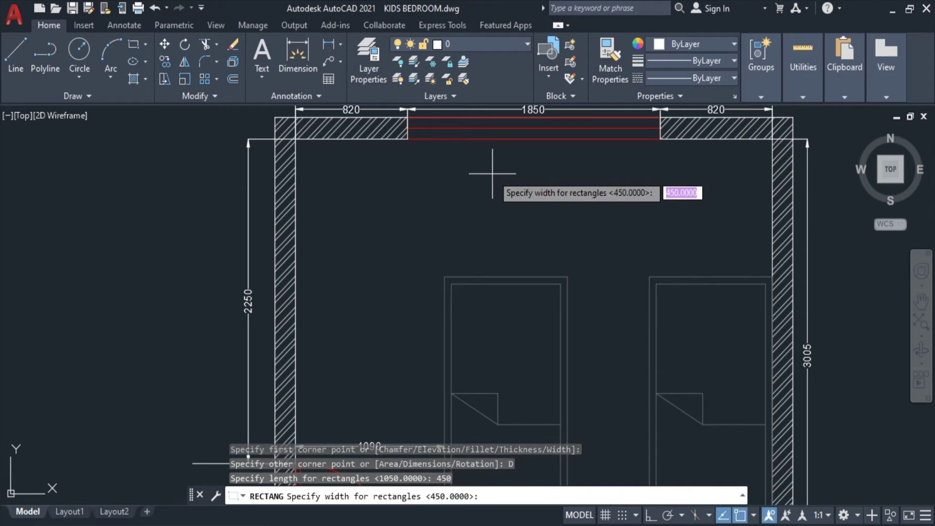
{"action": "type", "text": "05"}
{"action": "key", "text": "Return"}
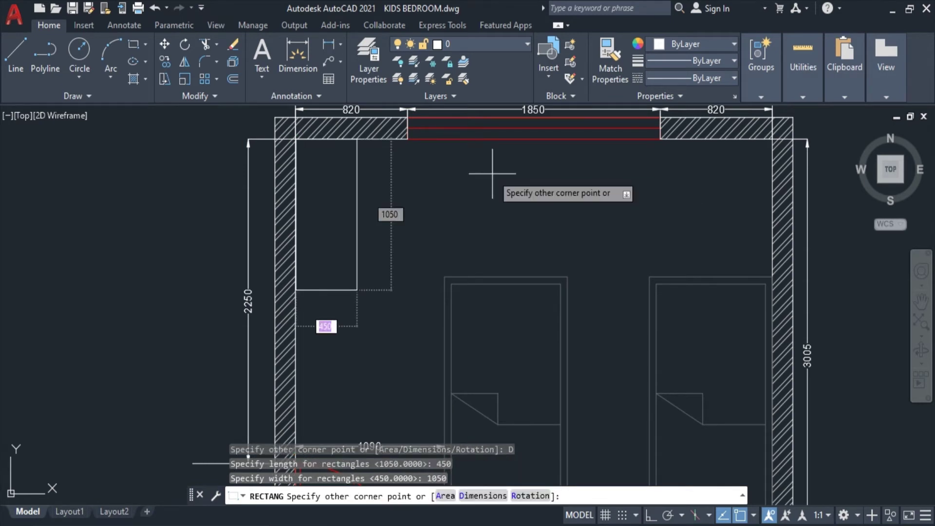
{"action": "left_click", "coordinate": [492, 173]}
- Zoom to the whole plan and window-select the top-left wardrobe rectangle
{"action": "middle_click_drag", "start_coordinate": [610, 278], "coordinate": [578, 213]}
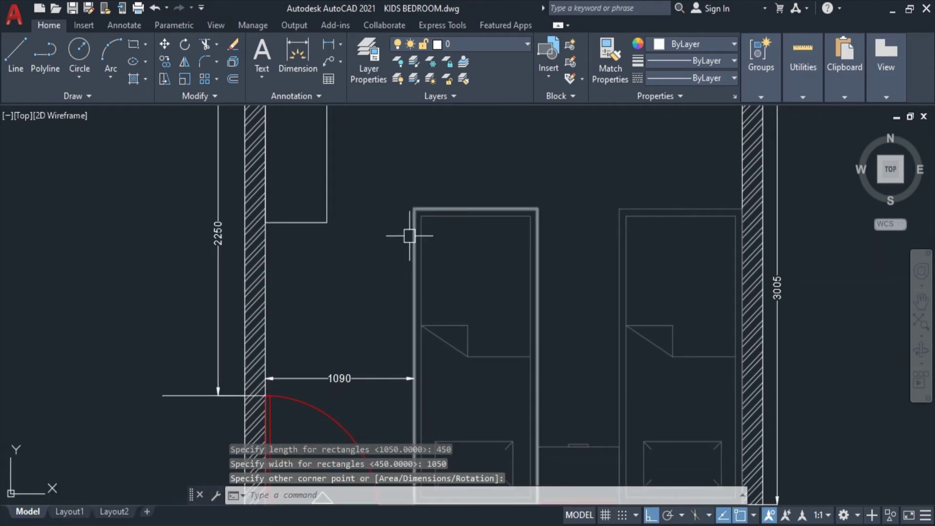
{"action": "scroll", "coordinate": [292, 257], "scroll_direction": "down", "scroll_amount": 2}
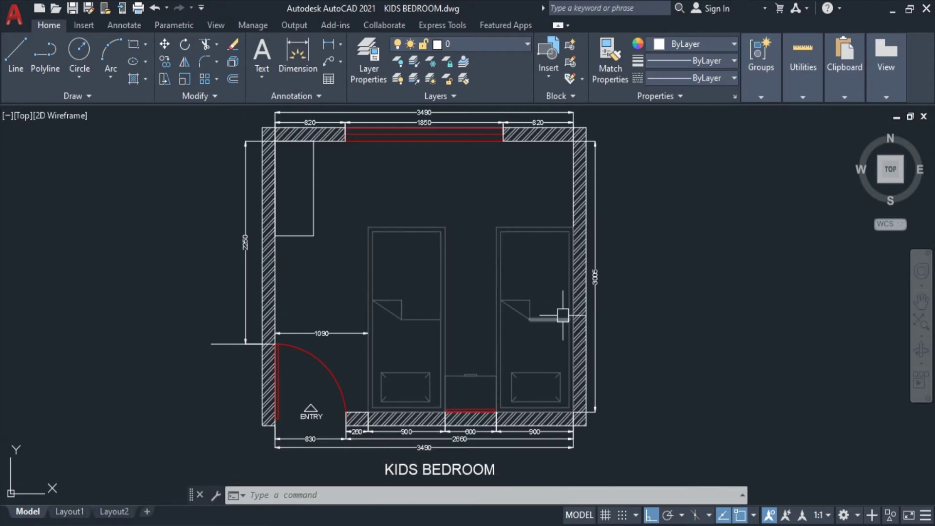
{"action": "middle_click_drag", "start_coordinate": [583, 269], "coordinate": [566, 218]}
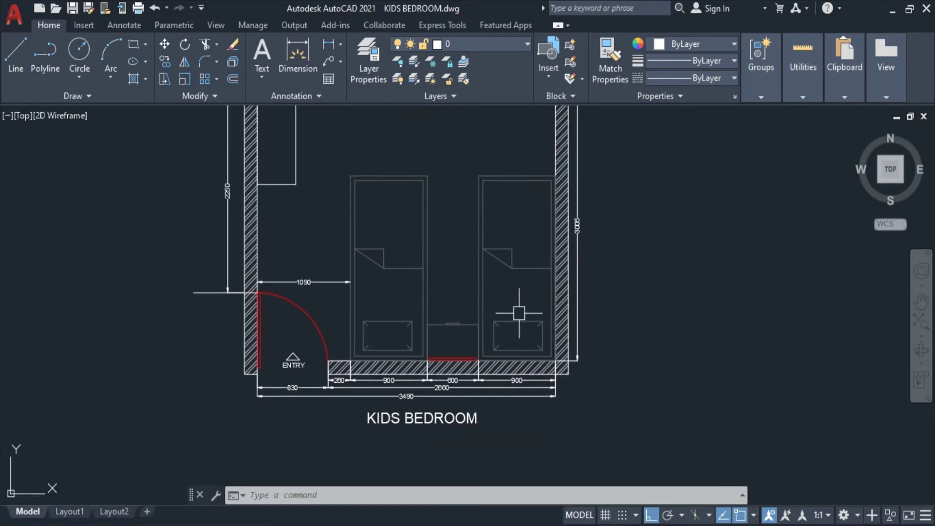
{"action": "left_click", "coordinate": [433, 141]}
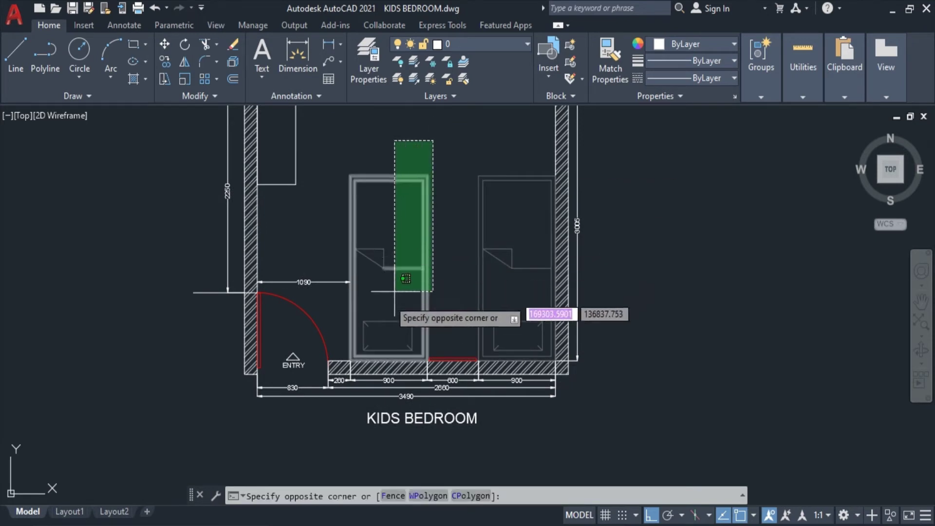
{"action": "key", "text": "Escape"}
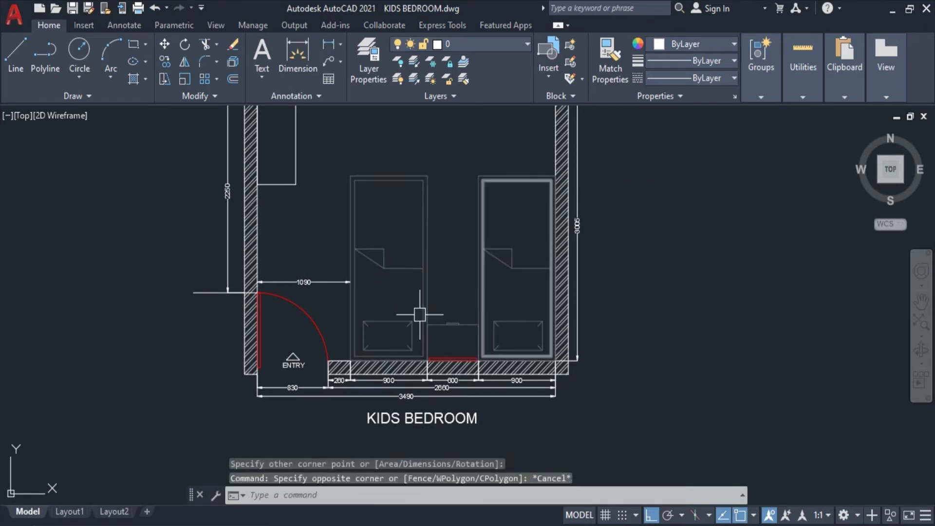
{"action": "scroll", "coordinate": [299, 254], "scroll_direction": "up", "scroll_amount": 2}
{"action": "middle_click_drag", "start_coordinate": [306, 236], "coordinate": [367, 317]}
{"action": "scroll", "coordinate": [367, 302], "scroll_direction": "down", "scroll_amount": 2}
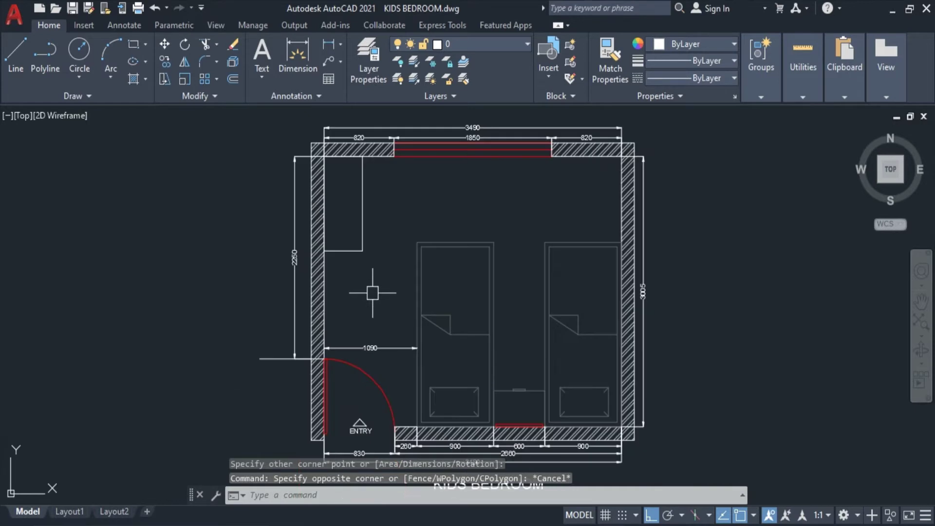
{"action": "left_click_drag", "start_coordinate": [371, 253], "coordinate": [350, 263]}
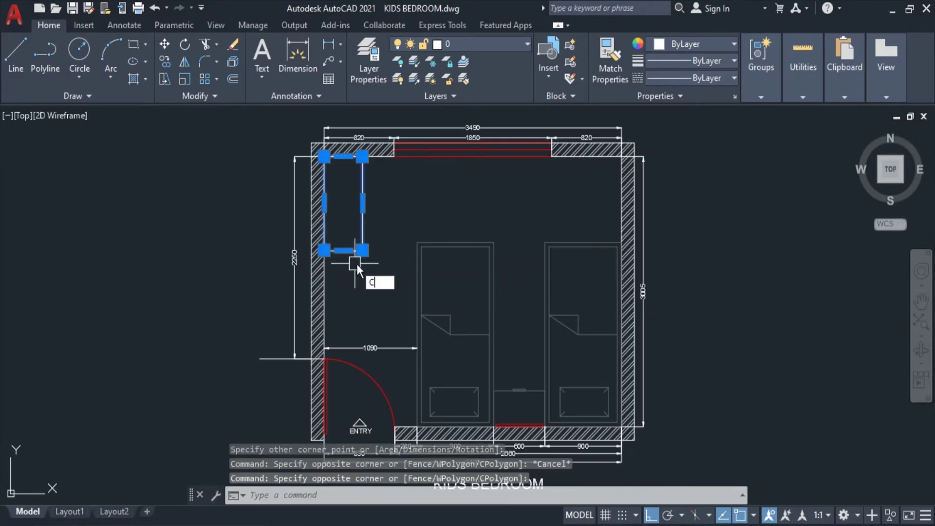
- Copy the wardrobe from its top-right corner to directly below the original
{"action": "type", "text": "o"}
{"action": "key", "text": "Return"}
{"action": "scroll", "coordinate": [366, 176], "scroll_direction": "up", "scroll_amount": 2}
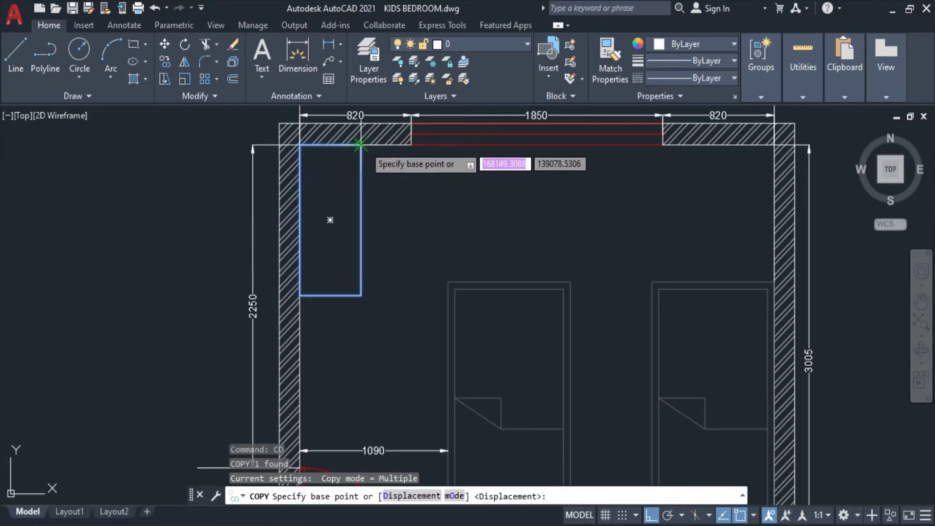
{"action": "left_click", "coordinate": [361, 145]}
{"action": "left_click", "coordinate": [369, 287]}
{"action": "key", "text": "Escape"}
{"action": "middle_click_drag", "start_coordinate": [477, 419], "coordinate": [454, 291]}
- Dimension the 640 gap from the copied wardrobe's right edge to the bed
{"action": "type", "text": "li"}
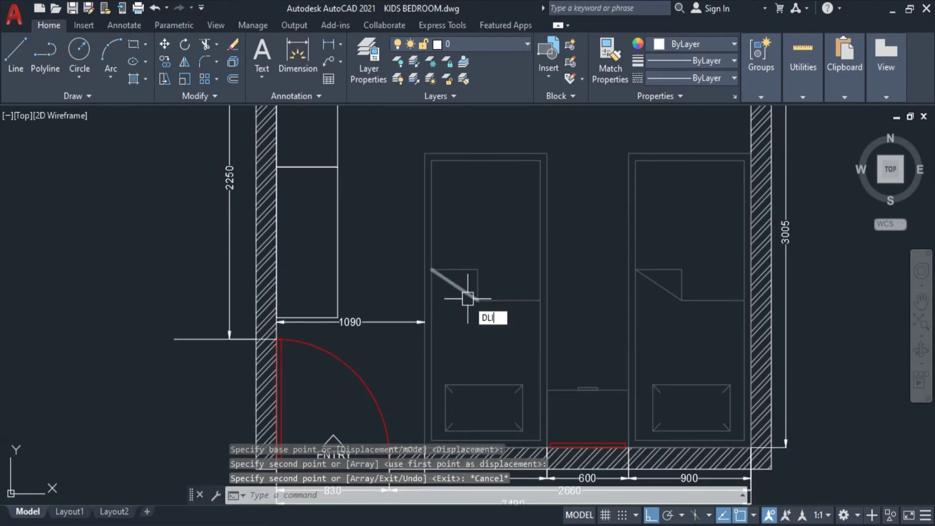
{"action": "key", "text": "Return"}
{"action": "left_click", "coordinate": [339, 290]}
{"action": "scroll", "coordinate": [394, 290], "scroll_direction": "up", "scroll_amount": 4}
{"action": "left_click", "coordinate": [472, 289]}
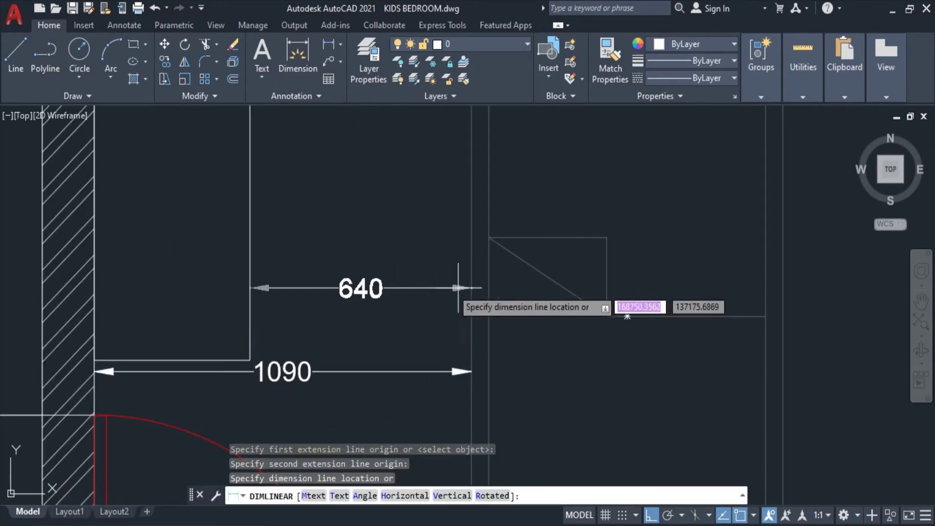
{"action": "left_click", "coordinate": [375, 293]}
{"action": "key", "text": "Escape"}
{"action": "scroll", "coordinate": [485, 324], "scroll_direction": "down", "scroll_amount": 3}
{"action": "scroll", "coordinate": [503, 330], "scroll_direction": "down", "scroll_amount": 3}
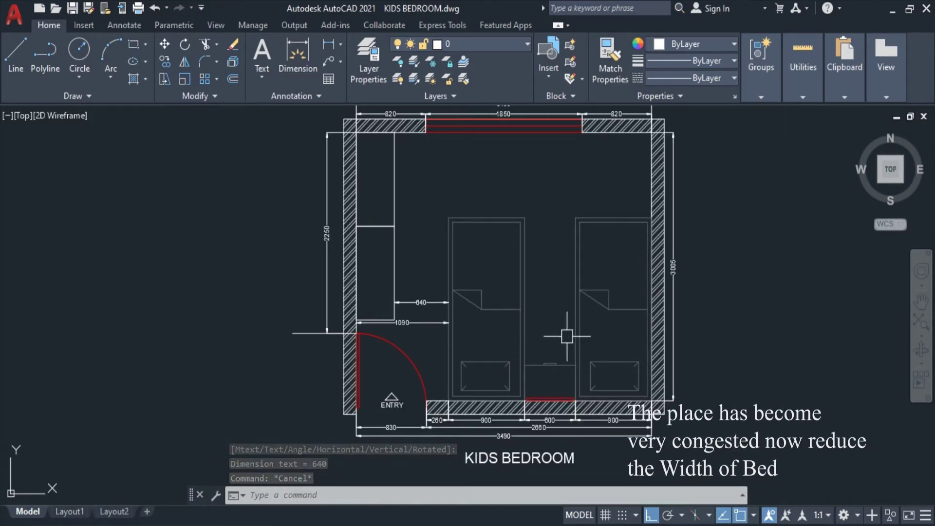
{"action": "left_click", "coordinate": [538, 185]}
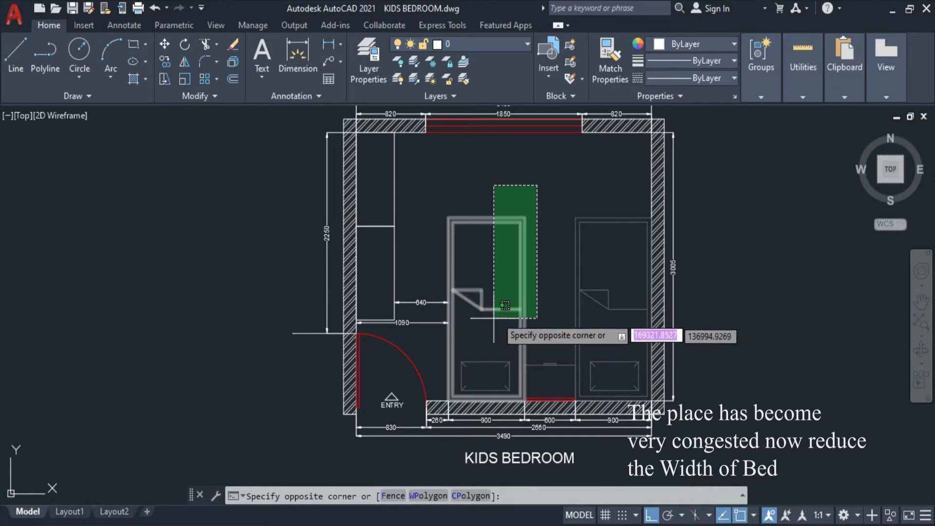
- Select the left bed and delete it
{"action": "left_click", "coordinate": [475, 322]}
{"action": "scroll", "coordinate": [507, 372], "scroll_direction": "up", "scroll_amount": 2}
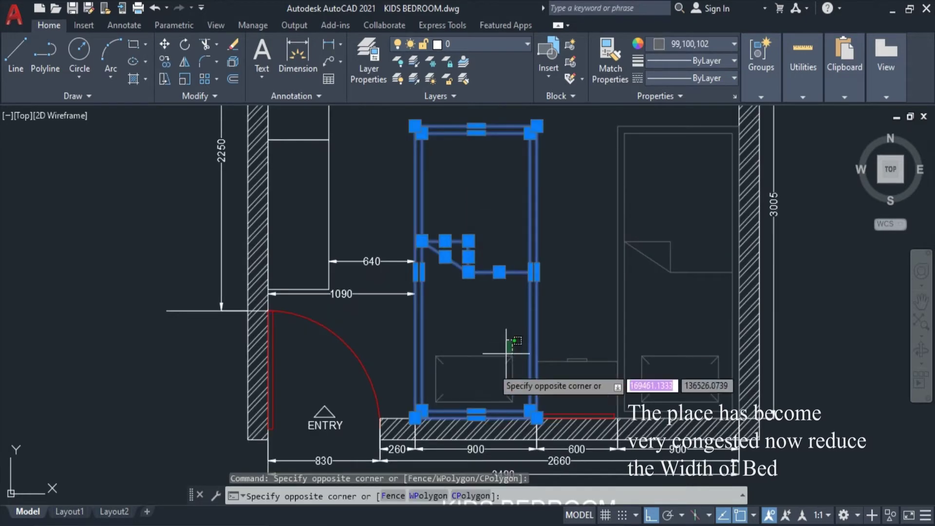
{"action": "key", "text": "Delete"}
{"action": "scroll", "coordinate": [544, 396], "scroll_direction": "down", "scroll_amount": 2}
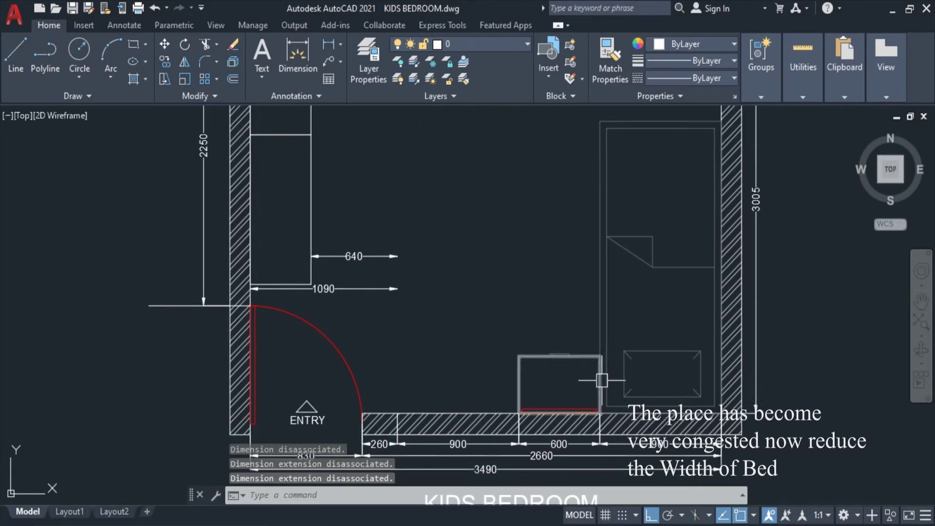
- Stretch the bed's left edge and table 100 right, making the bed 800 and table 700
{"action": "type", "text": "str"}
{"action": "left_click", "coordinate": [668, 378]}
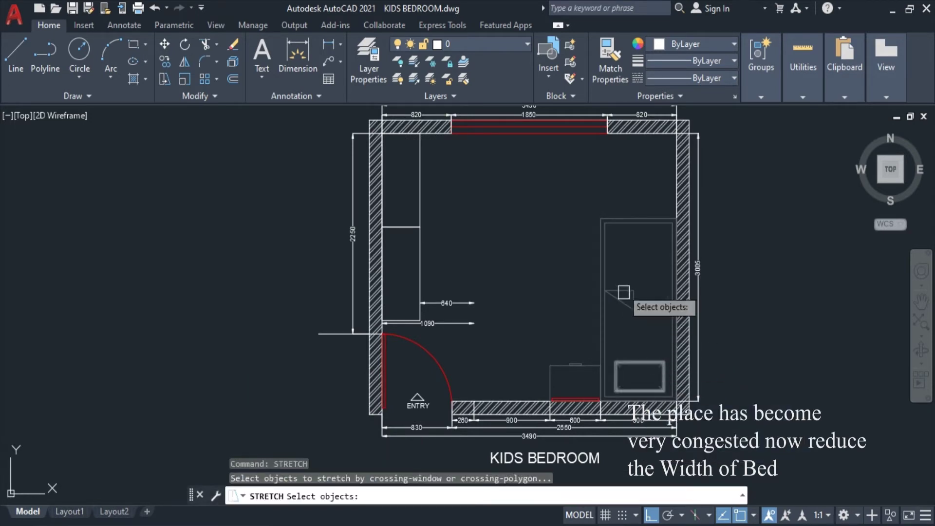
{"action": "scroll", "coordinate": [594, 397], "scroll_direction": "up", "scroll_amount": 4}
{"action": "left_click", "coordinate": [599, 394]}
{"action": "scroll", "coordinate": [599, 395], "scroll_direction": "down", "scroll_amount": 4}
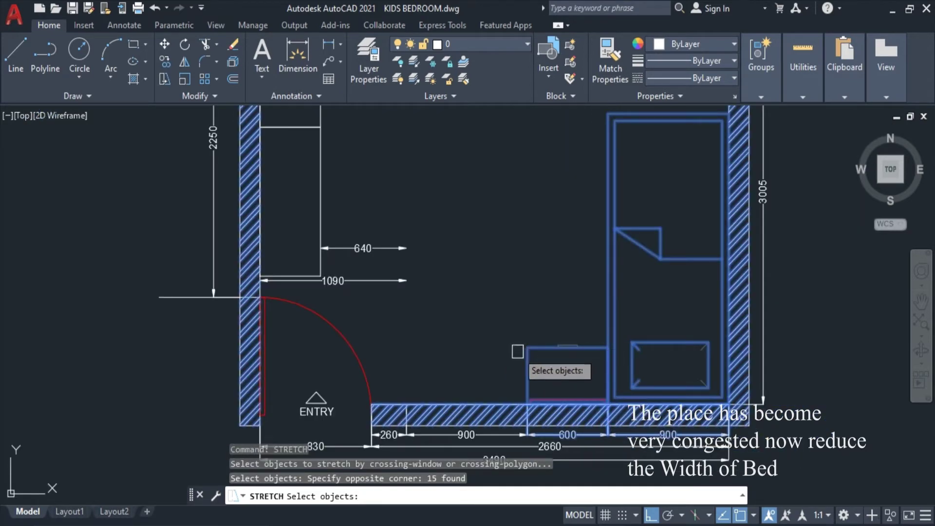
{"action": "left_click_drag", "start_coordinate": [496, 349], "coordinate": [449, 449], "text": "shift"}
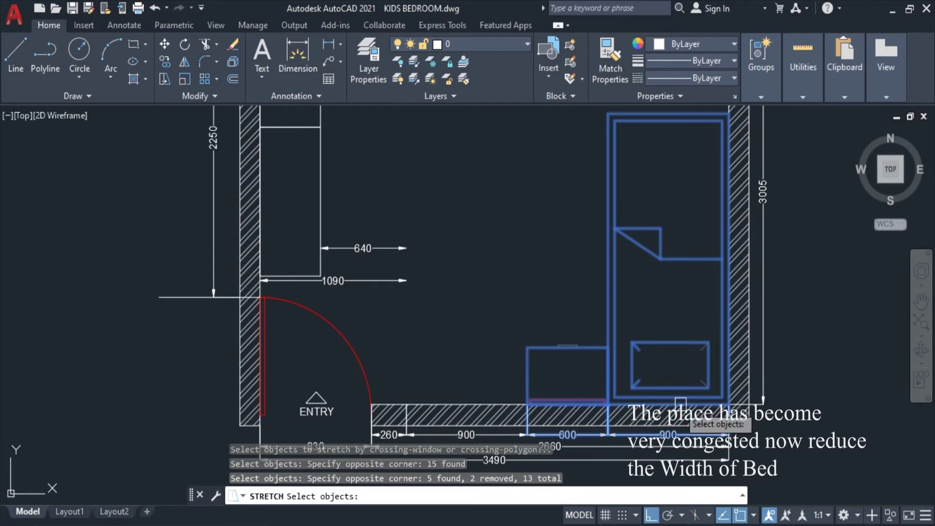
{"action": "key", "text": "Return"}
{"action": "left_click", "coordinate": [502, 296]}
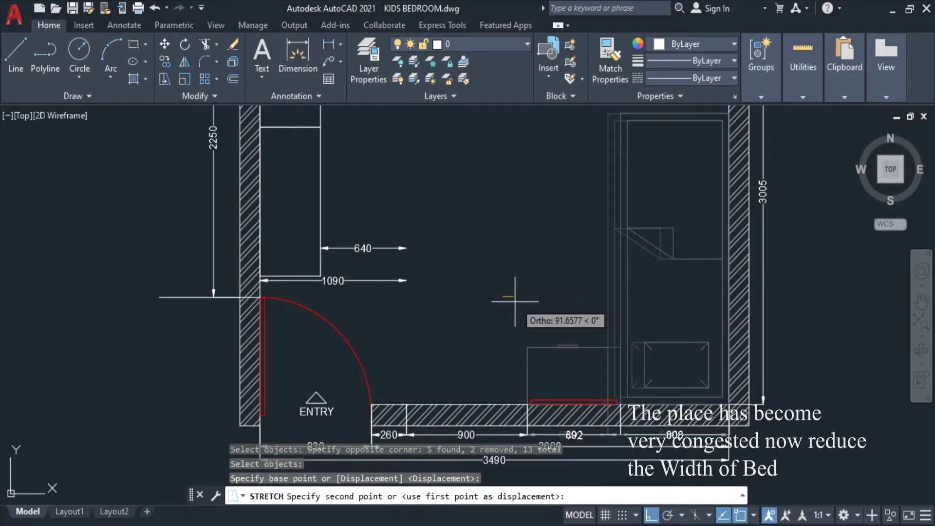
{"action": "type", "text": "100"}
{"action": "key", "text": "Return"}
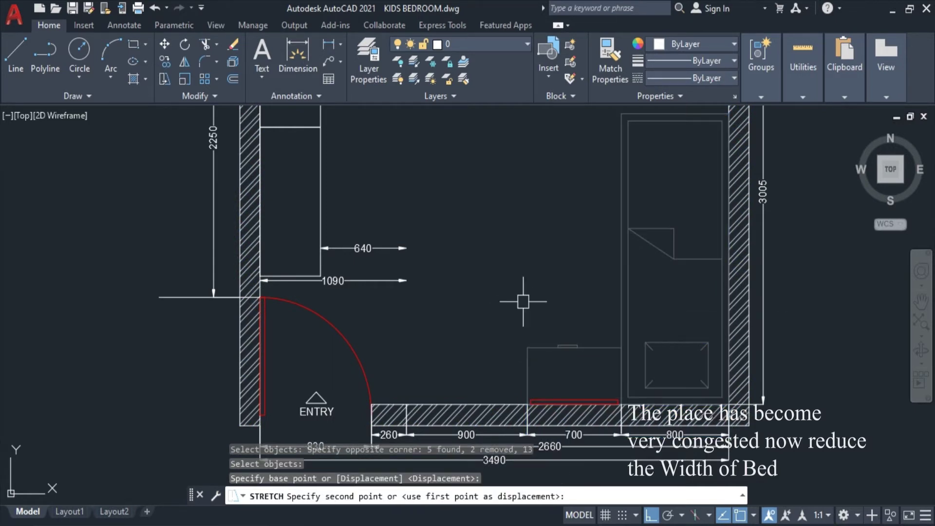
{"action": "scroll", "coordinate": [675, 430], "scroll_direction": "up", "scroll_amount": 2}
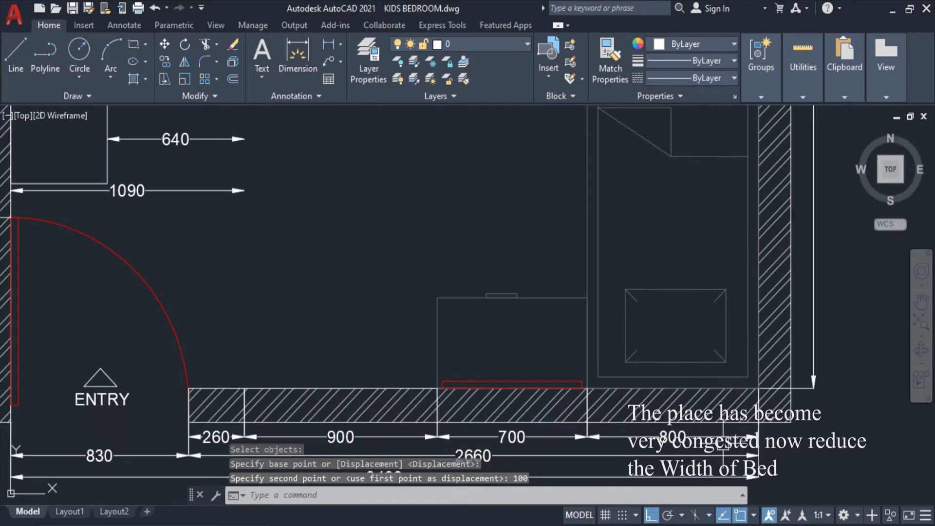
{"action": "left_click", "coordinate": [438, 341]}
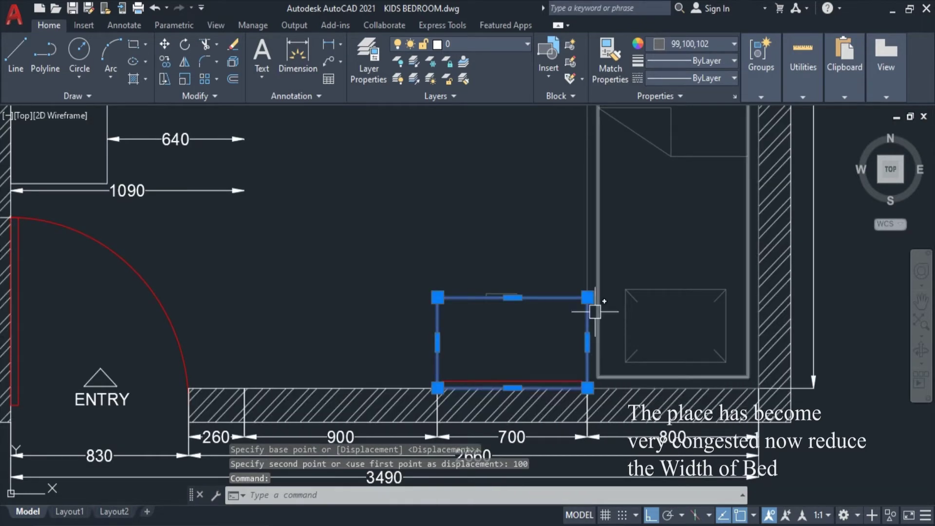
- Try a 200 grip stretch on the table's left edge, then undo it
{"action": "middle_click_drag", "start_coordinate": [504, 365], "coordinate": [477, 324]}
{"action": "left_click", "coordinate": [411, 300]}
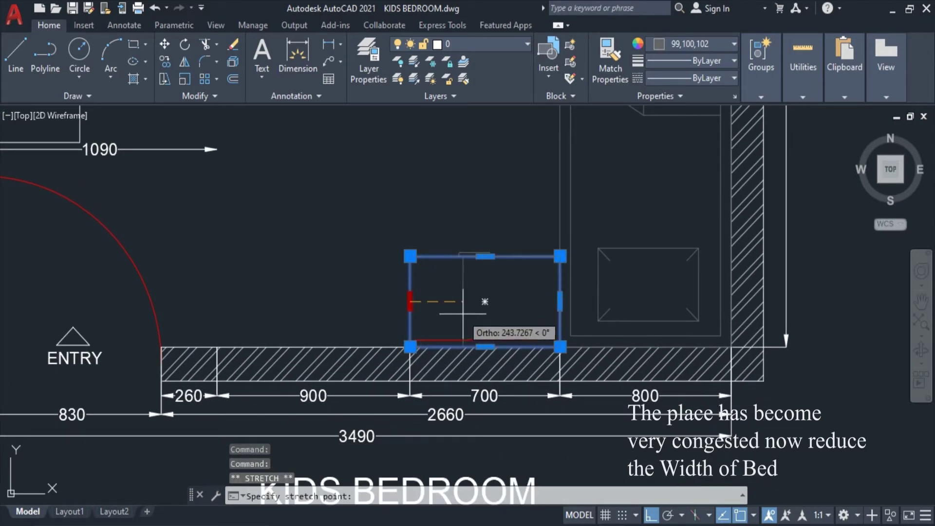
{"action": "type", "text": "200"}
{"action": "key", "text": "Return"}
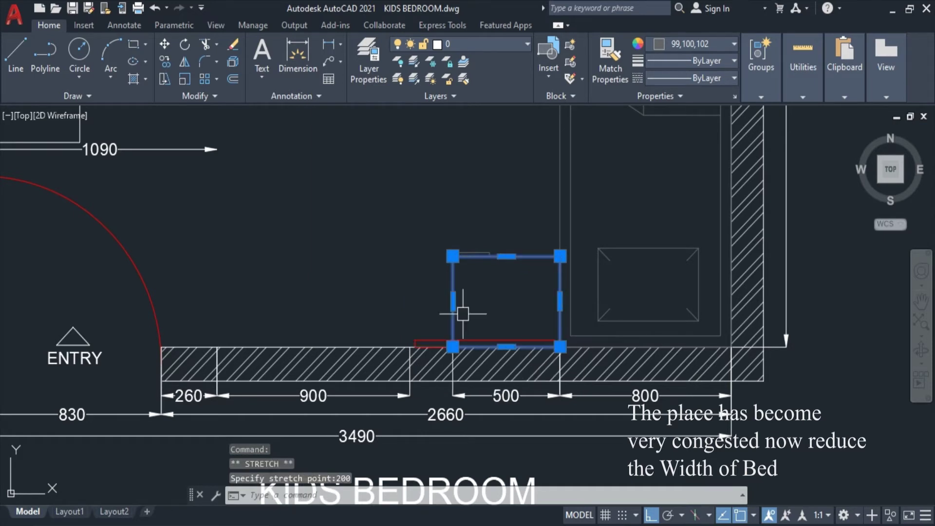
{"action": "key", "text": "ctrl+z"}
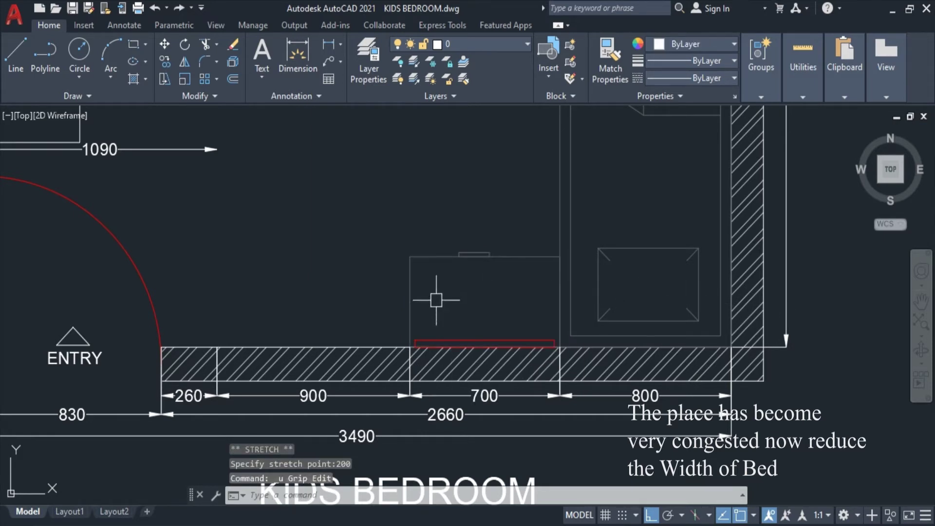
{"action": "left_click", "coordinate": [397, 313]}
{"action": "key", "text": "Escape"}
{"action": "left_click", "coordinate": [410, 301]}
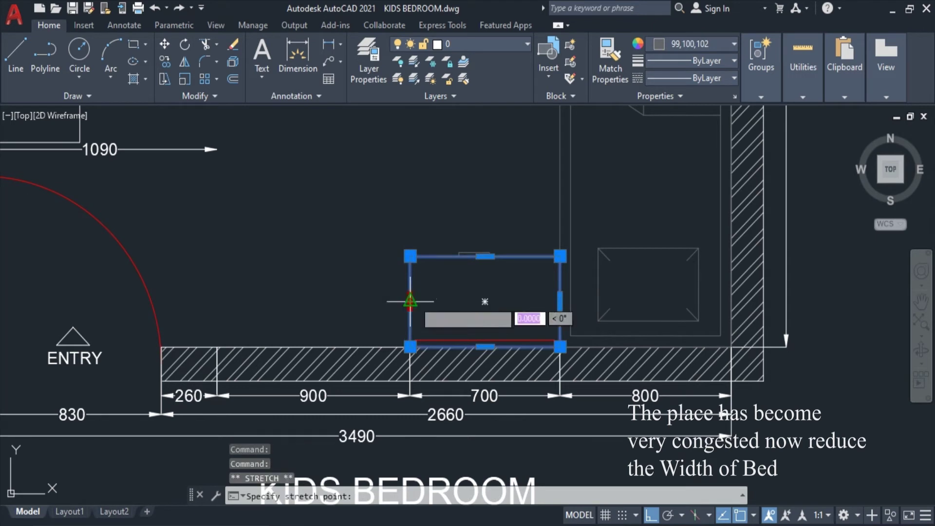
{"action": "key", "text": "Escape"}
{"action": "key", "text": "Escape"}
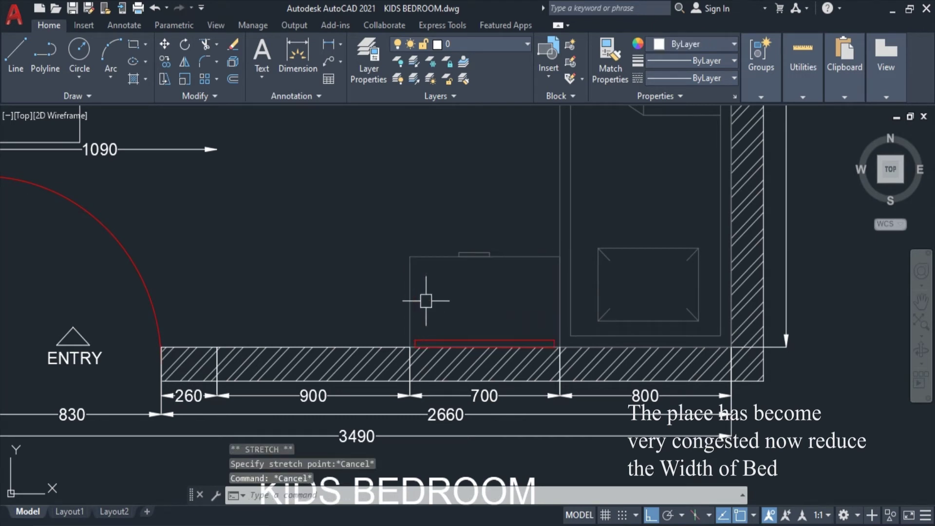
{"action": "key", "text": "Escape"}
- Start STRETCH and crossing-select the table's left edge, excluding the wall
{"action": "type", "text": "STRE"}
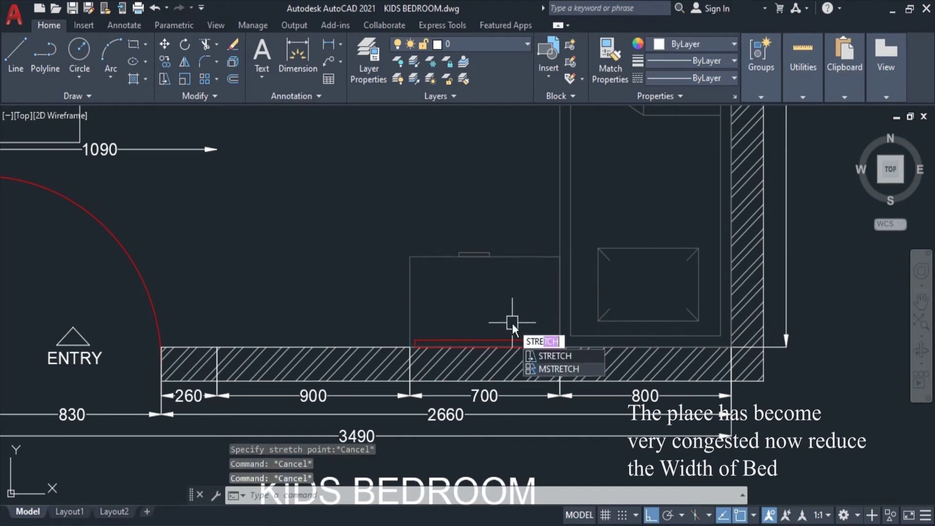
{"action": "key", "text": "Return"}
{"action": "key", "text": "Escape"}
{"action": "type", "text": "s"}
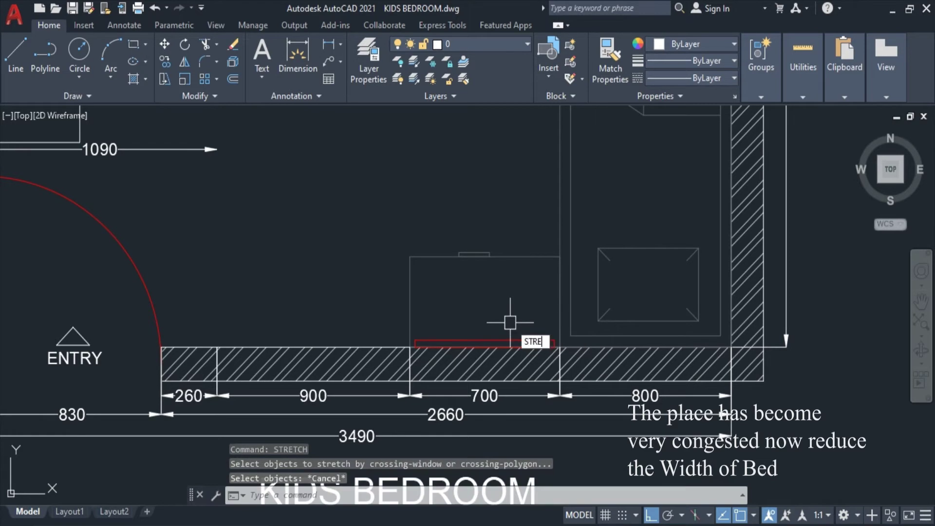
{"action": "key", "text": "Return"}
{"action": "left_click", "coordinate": [498, 208]}
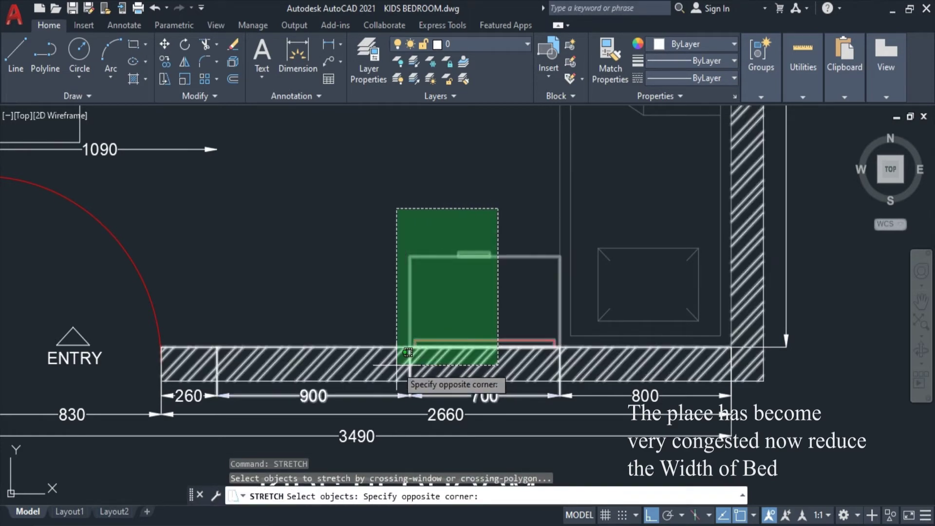
{"action": "left_click", "coordinate": [408, 351]}
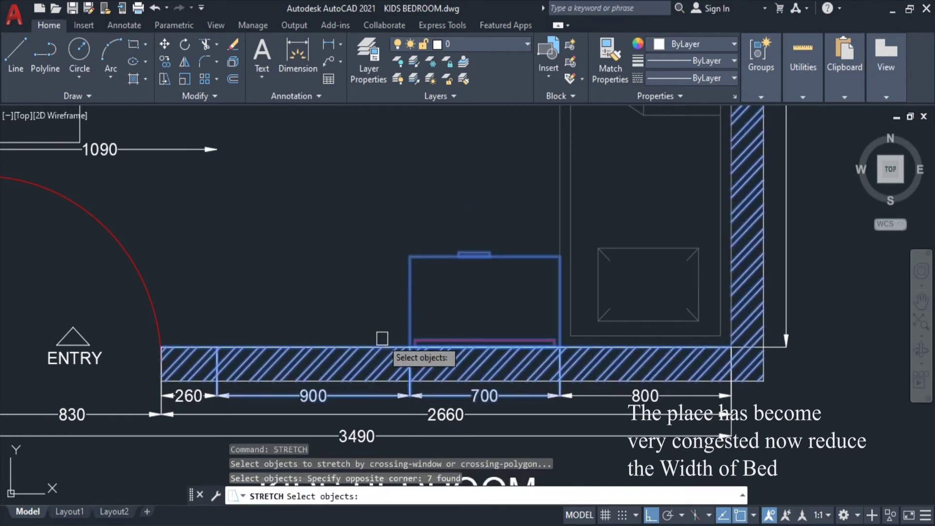
{"action": "left_click", "coordinate": [499, 429]}
{"action": "left_click", "coordinate": [602, 461]}
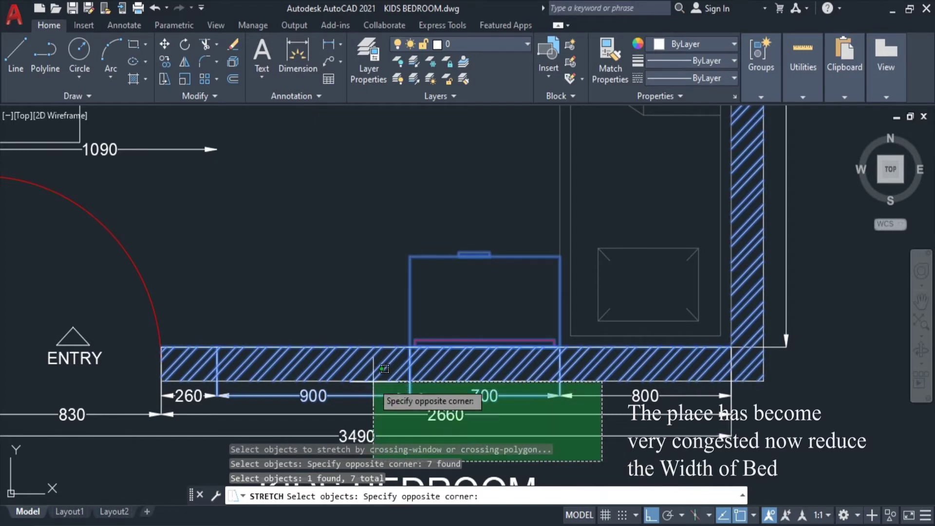
{"action": "left_click", "coordinate": [394, 374], "text": "shift"}
{"action": "key", "text": "Return"}
- Stretch the table's left edge 100 to the right, narrowing it to 600
{"action": "left_click", "coordinate": [361, 193]}
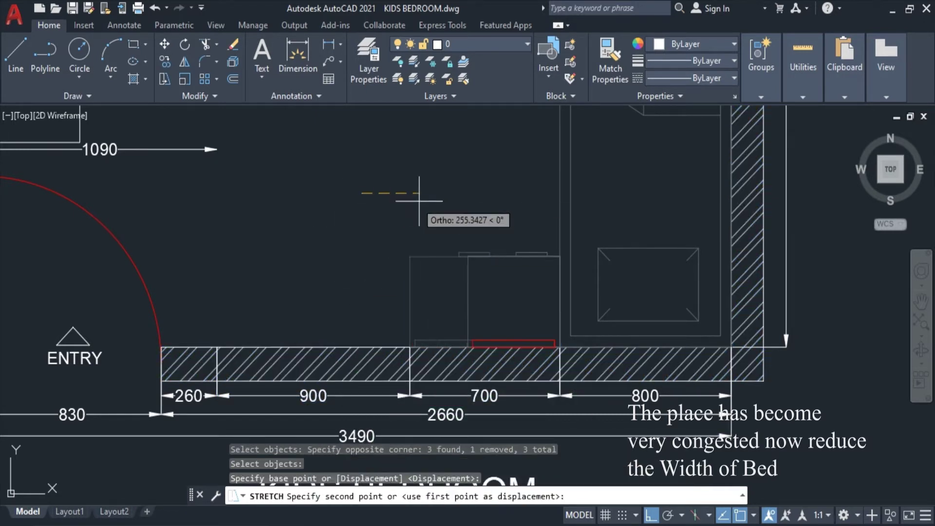
{"action": "type", "text": "100"}
{"action": "key", "text": "Return"}
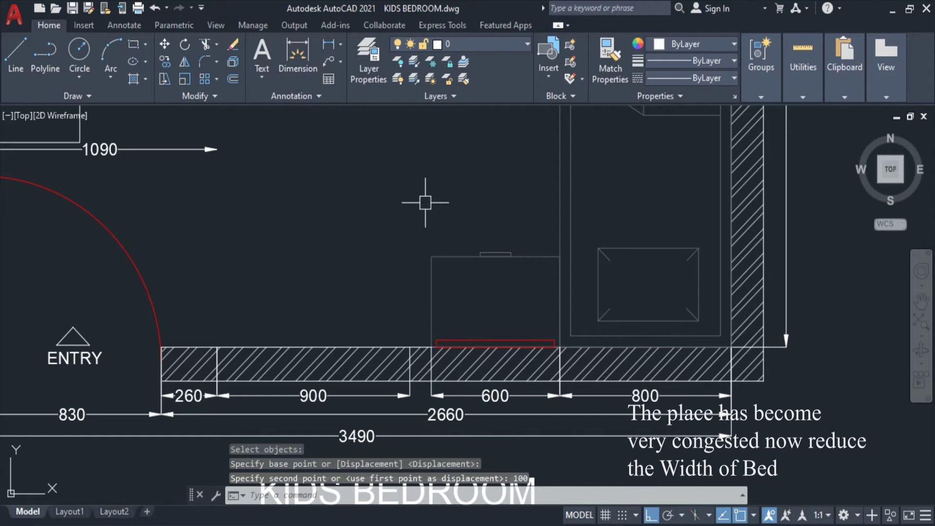
{"action": "key", "text": "Escape"}
{"action": "key", "text": "Escape"}
{"action": "scroll", "coordinate": [515, 397], "scroll_direction": "down", "scroll_amount": 2}
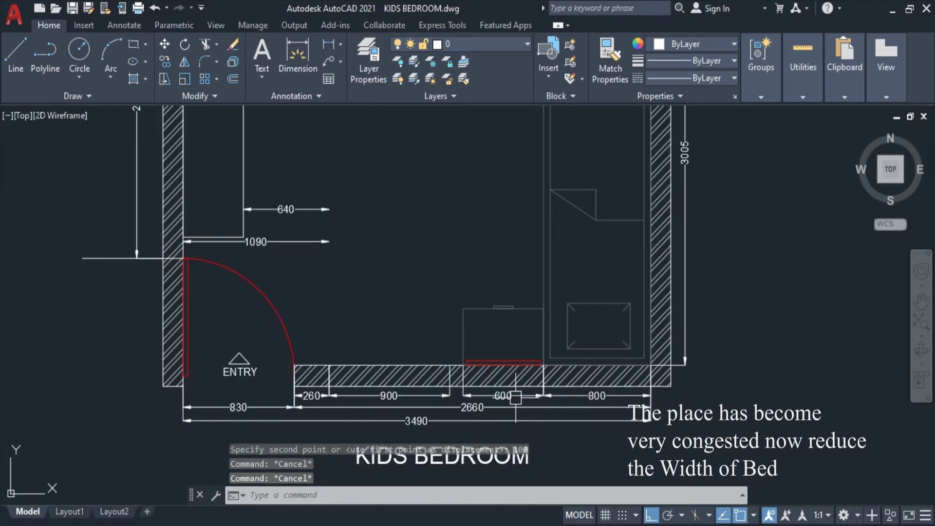
{"action": "middle_click_drag", "start_coordinate": [515, 397], "coordinate": [515, 424]}
{"action": "left_click", "coordinate": [627, 195]}
- Mirror the selected bed into a second bed, keeping the original
{"action": "left_click", "coordinate": [509, 261]}
{"action": "left_click", "coordinate": [627, 314]}
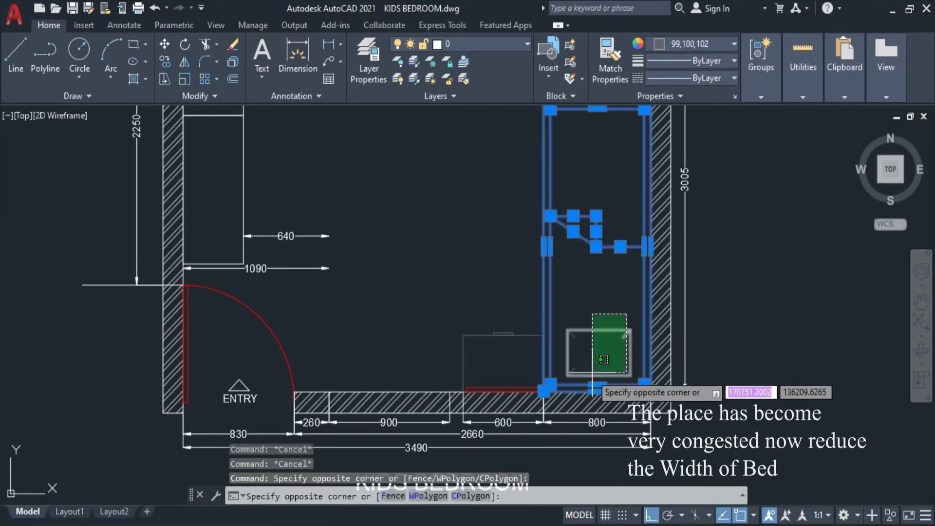
{"action": "left_click", "coordinate": [568, 375]}
{"action": "type", "text": "mi"}
{"action": "key", "text": "Return"}
{"action": "scroll", "coordinate": [487, 336], "scroll_direction": "up", "scroll_amount": 3}
{"action": "left_click", "coordinate": [487, 326]}
{"action": "left_click", "coordinate": [475, 280]}
{"action": "key", "text": "Return"}
{"action": "scroll", "coordinate": [476, 272], "scroll_direction": "down", "scroll_amount": 4}
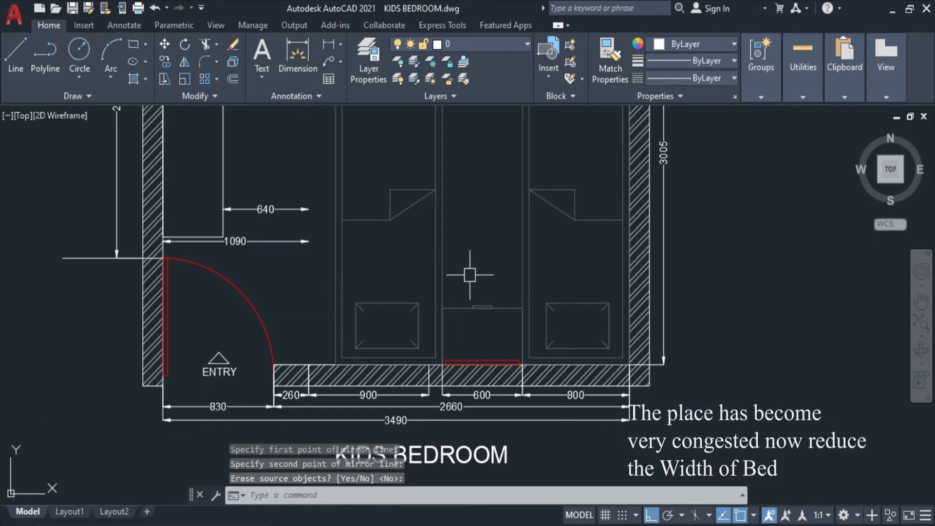
{"action": "scroll", "coordinate": [277, 194], "scroll_direction": "up", "scroll_amount": 6}
- Attempt an EXTEND through its right-click options, then cancel it
{"action": "type", "text": "ex"}
{"action": "key", "text": "Return"}
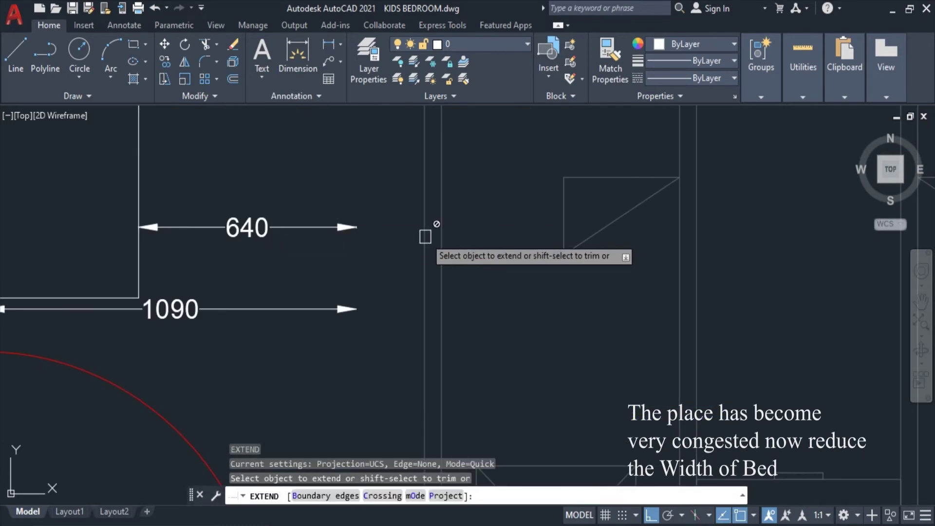
{"action": "right_click", "coordinate": [382, 234]}
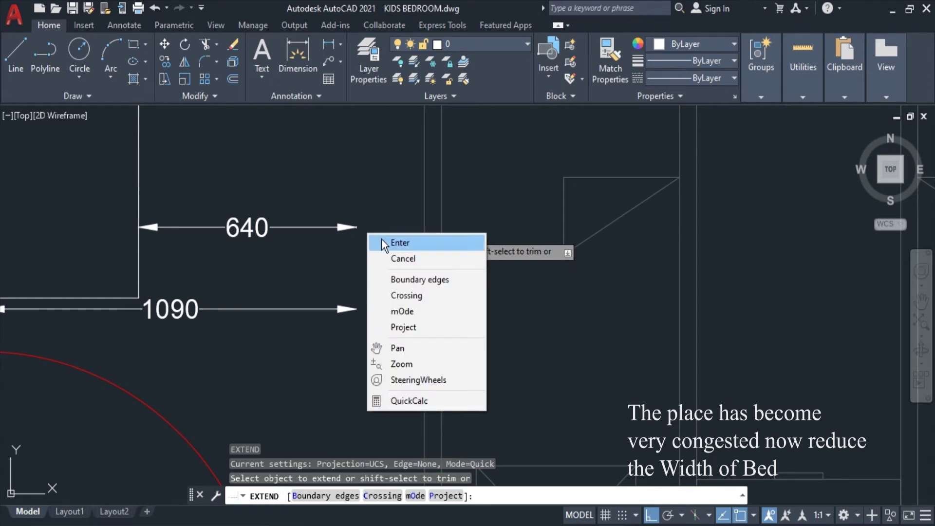
{"action": "left_click", "coordinate": [329, 231]}
{"action": "key", "text": "Escape"}
{"action": "key", "text": "Escape"}
{"action": "type", "text": "E"}
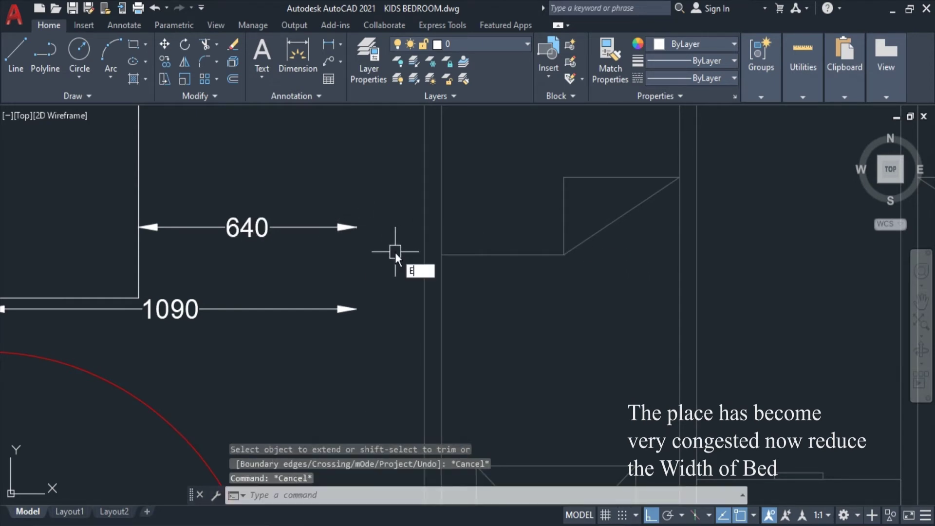
- Extend the 640 and 1090 dimensions to the new bed edge, making them 840 and 1290
{"action": "key", "text": "Return"}
{"action": "key", "text": "Down"}
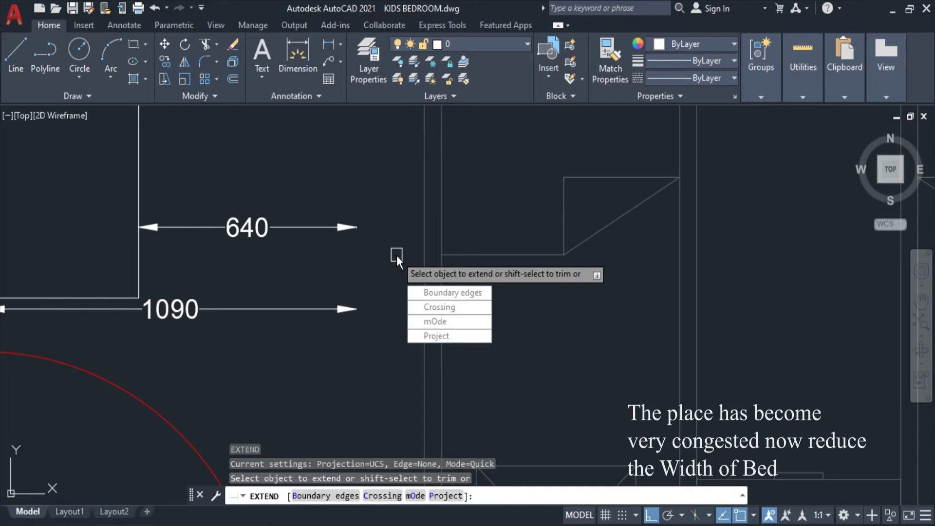
{"action": "left_click", "coordinate": [492, 295]}
{"action": "left_click", "coordinate": [427, 235]}
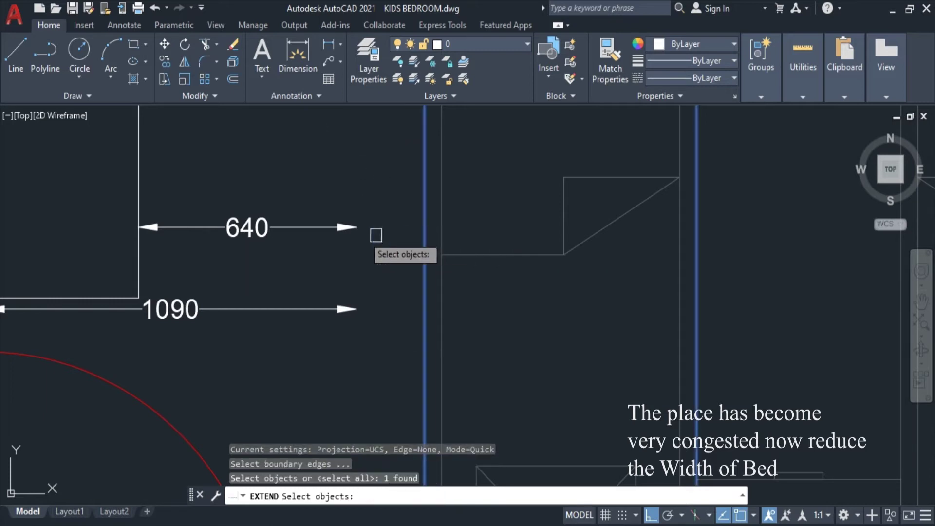
{"action": "key", "text": "Return"}
{"action": "left_click", "coordinate": [305, 227]}
{"action": "left_click", "coordinate": [316, 308]}
{"action": "key", "text": "Escape"}
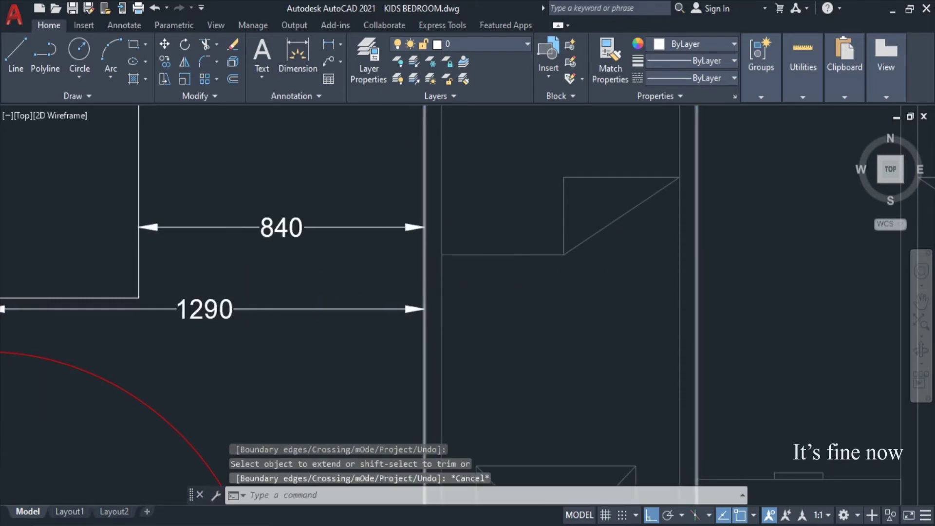
{"action": "scroll", "coordinate": [428, 287], "scroll_direction": "down", "scroll_amount": 2}
{"action": "middle_click_drag", "start_coordinate": [391, 239], "coordinate": [417, 323]}
{"action": "key", "text": "Escape"}
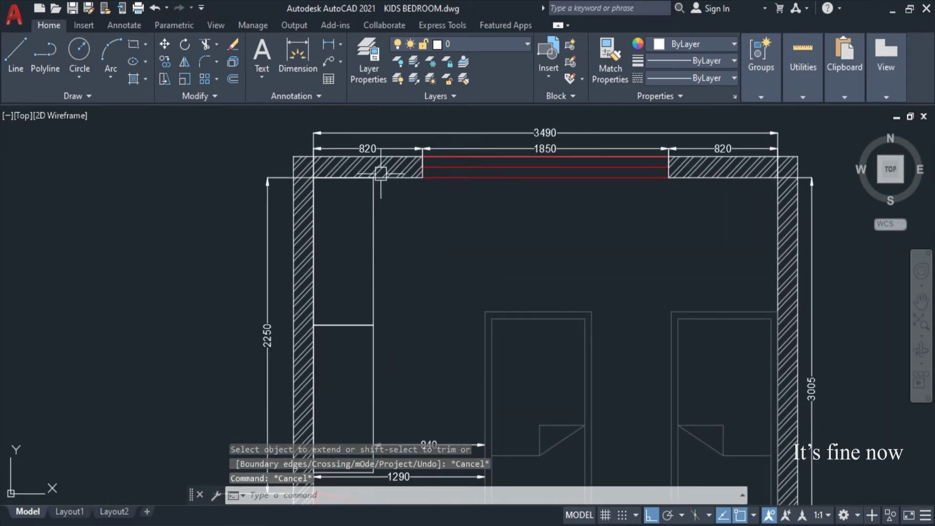
- Stretch both wardrobe rectangles' front edge 50 so the bed clearance reads 790
{"action": "scroll", "coordinate": [398, 305], "scroll_direction": "down", "scroll_amount": 1}
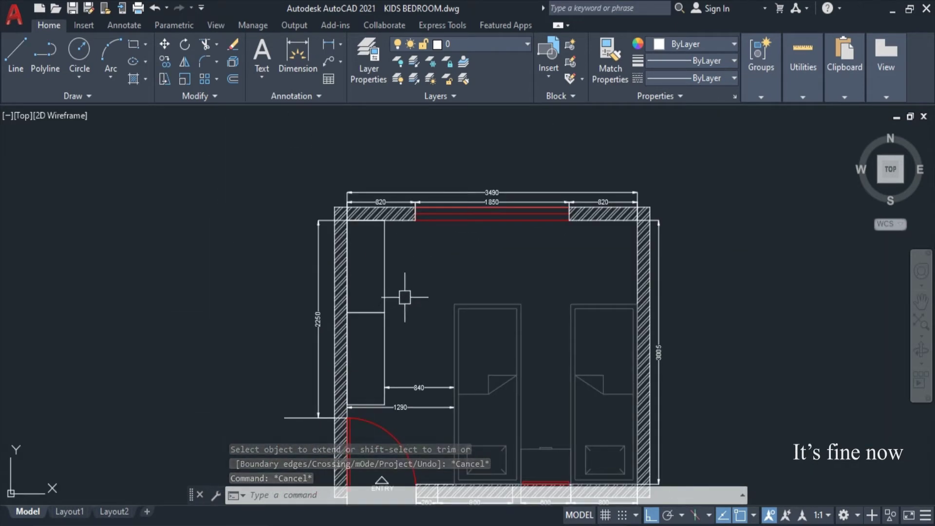
{"action": "left_click", "coordinate": [385, 268]}
{"action": "left_click", "coordinate": [385, 319]}
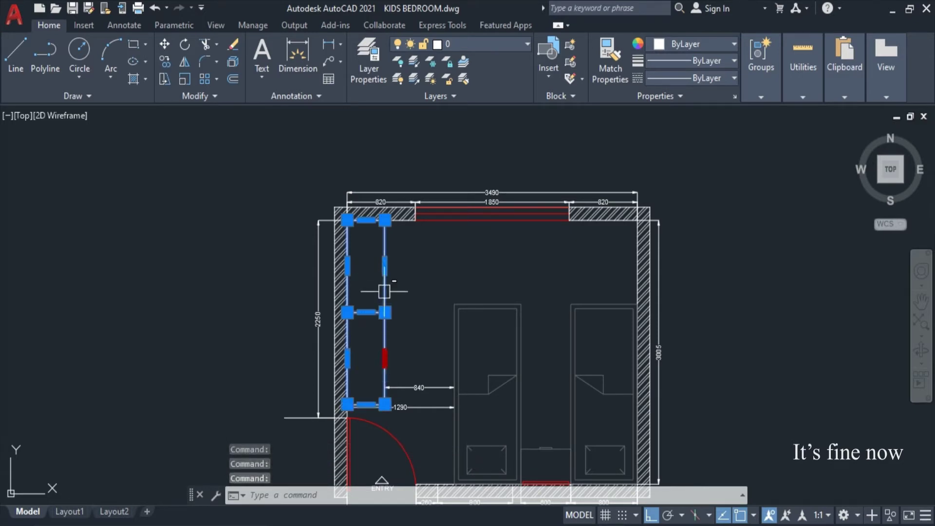
{"action": "left_click", "coordinate": [385, 358]}
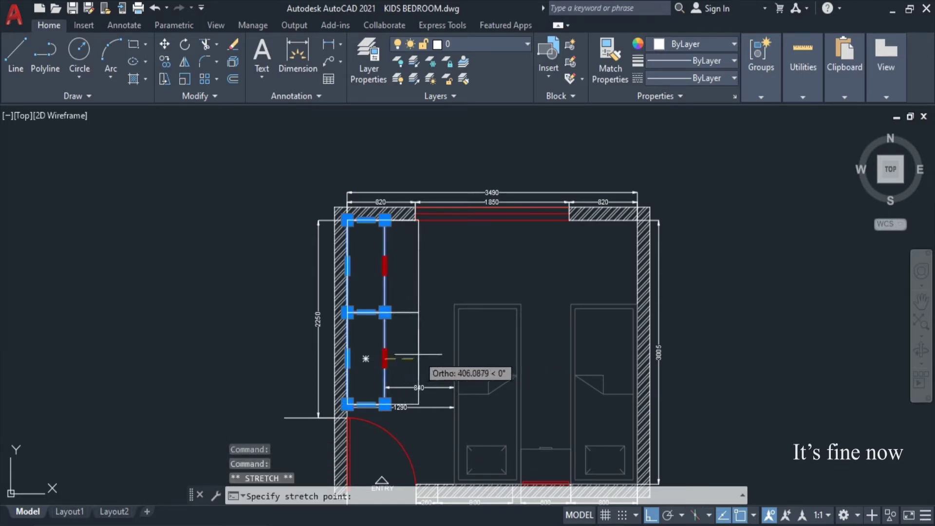
{"action": "type", "text": "50"}
{"action": "key", "text": "Return"}
{"action": "key", "text": "Escape"}
- Grip-stretch the top-left 820 dimension so it reads 500
{"action": "mouse_move", "coordinate": [492, 385]}
{"action": "middle_mouse_down"}
{"action": "mouse_move", "coordinate": [487, 318]}
{"action": "mouse_move", "coordinate": [385, 412]}
{"action": "middle_mouse_up"}
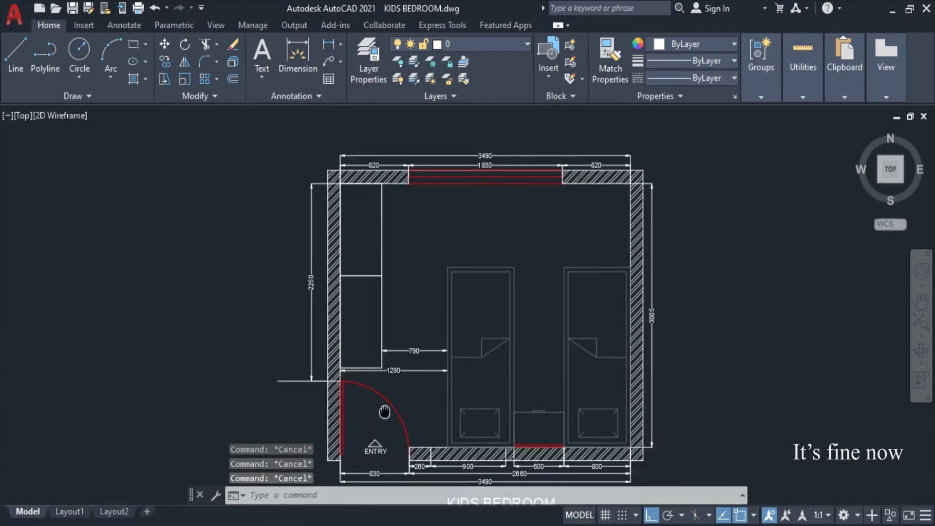
{"action": "scroll", "coordinate": [373, 131], "scroll_direction": "up", "scroll_amount": 4}
{"action": "left_click", "coordinate": [463, 246]}
{"action": "left_click", "coordinate": [463, 267]}
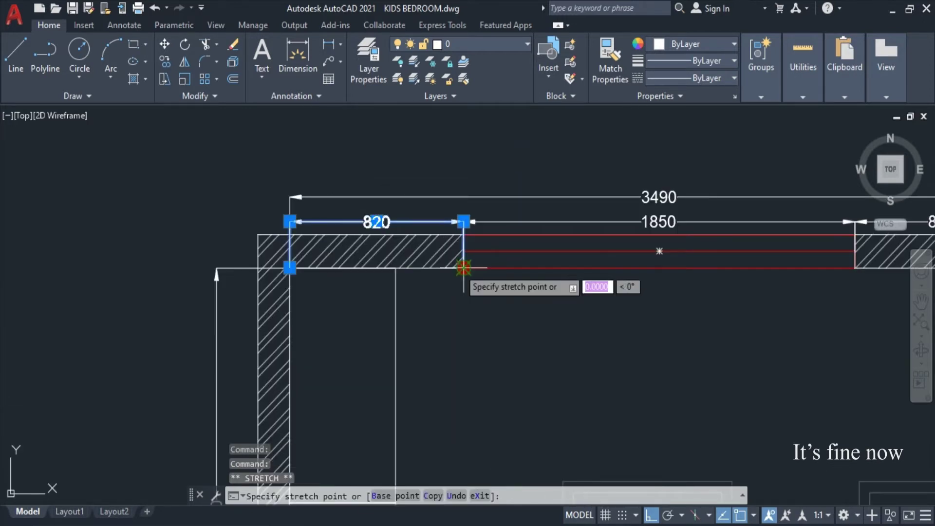
{"action": "left_click", "coordinate": [397, 267]}
{"action": "key", "text": "Escape"}
- Erase the 1850 and 820 dimensions along the top wall
{"action": "scroll", "coordinate": [472, 334], "scroll_direction": "down", "scroll_amount": 4}
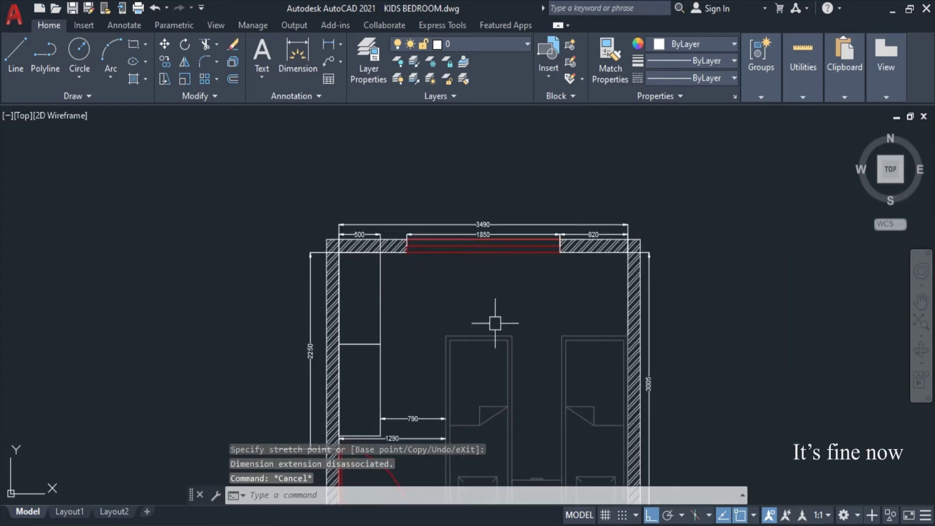
{"action": "scroll", "coordinate": [595, 232], "scroll_direction": "up", "scroll_amount": 4}
{"action": "left_click", "coordinate": [633, 243]}
{"action": "left_click", "coordinate": [382, 254]}
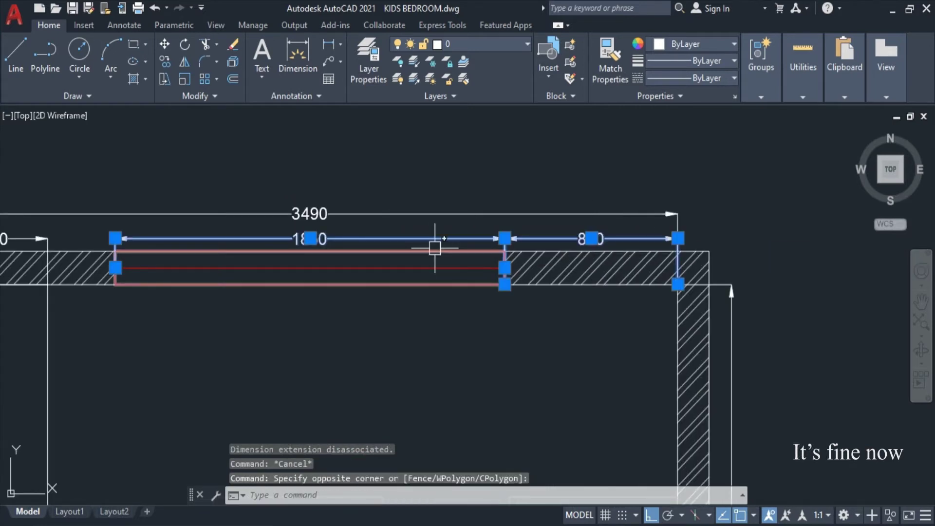
{"action": "key", "text": "Delete"}
- Select the 1290 dimension's end grip, then cancel without changing it
{"action": "scroll", "coordinate": [428, 272], "scroll_direction": "down", "scroll_amount": 3}
{"action": "scroll", "coordinate": [366, 313], "scroll_direction": "down", "scroll_amount": 2}
{"action": "scroll", "coordinate": [313, 370], "scroll_direction": "down", "scroll_amount": 2}
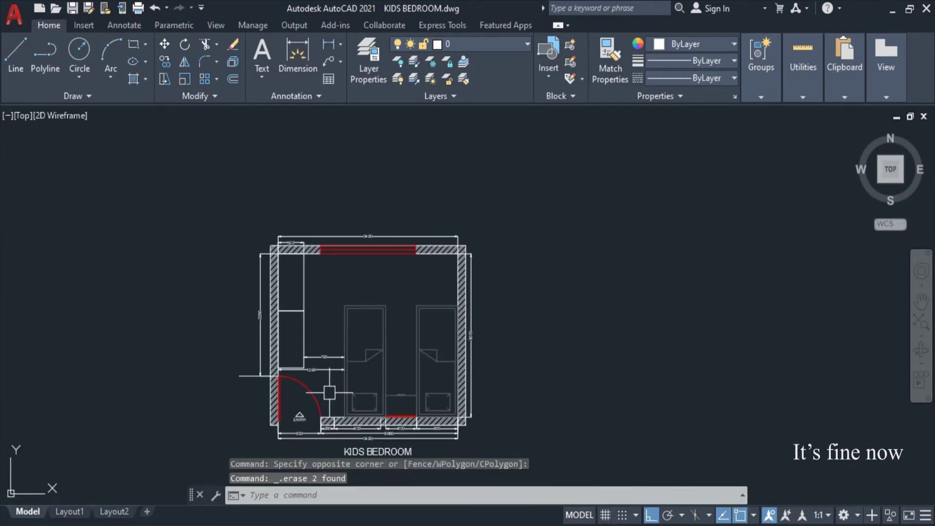
{"action": "scroll", "coordinate": [309, 371], "scroll_direction": "up", "scroll_amount": 5}
{"action": "left_click", "coordinate": [309, 347]}
{"action": "scroll", "coordinate": [341, 343], "scroll_direction": "up", "scroll_amount": 5}
{"action": "left_click", "coordinate": [448, 368]}
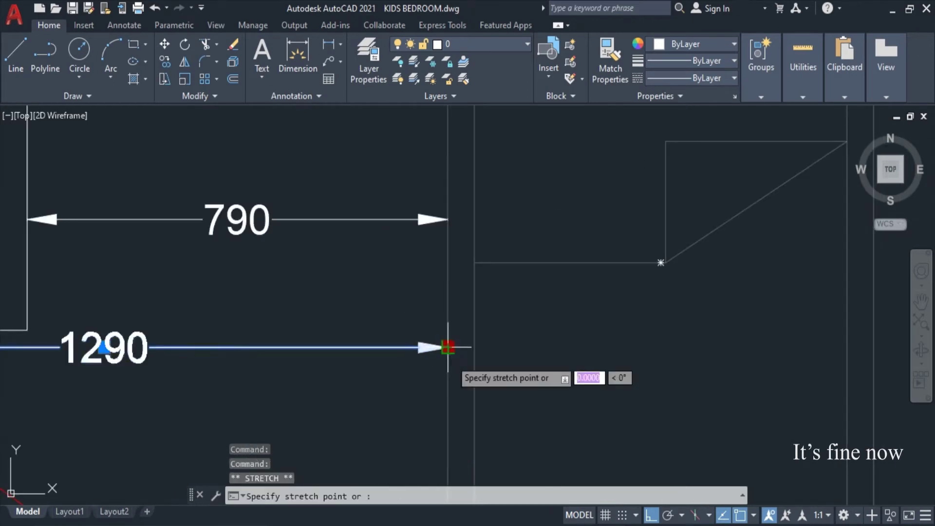
{"action": "key", "text": "Escape"}
{"action": "key", "text": "Escape"}
{"action": "scroll", "coordinate": [493, 328], "scroll_direction": "down", "scroll_amount": 4}
{"action": "key", "text": "Escape"}
{"action": "scroll", "coordinate": [387, 338], "scroll_direction": "down", "scroll_amount": 3}
{"action": "scroll", "coordinate": [384, 264], "scroll_direction": "up", "scroll_amount": 1}
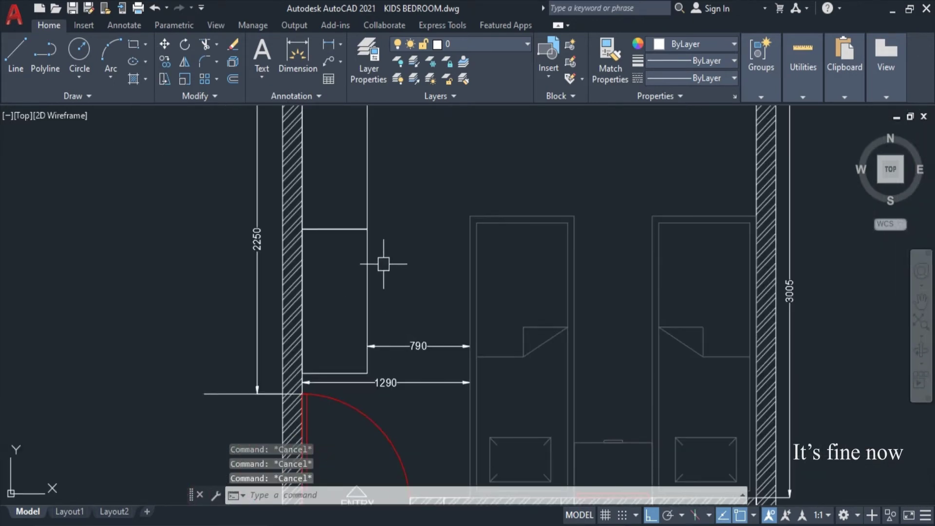
{"action": "scroll", "coordinate": [355, 296], "scroll_direction": "down", "scroll_amount": 4}
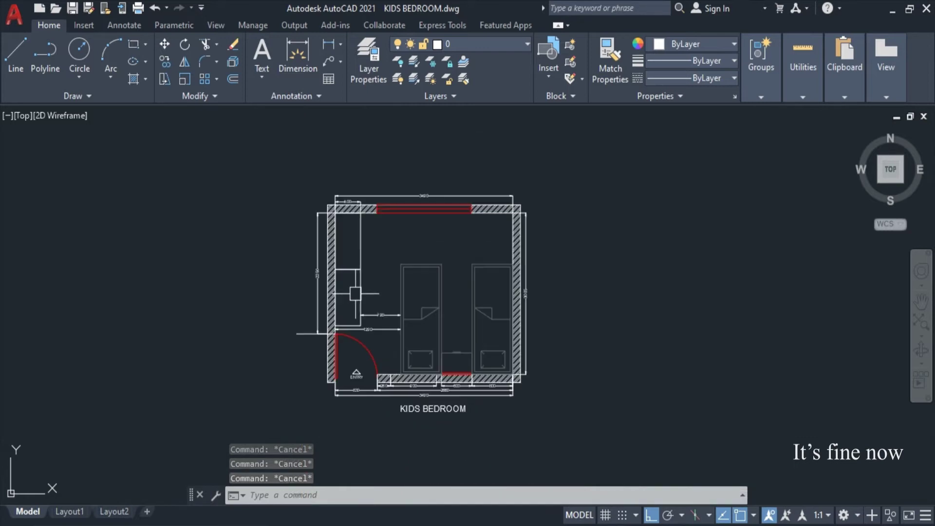
{"action": "scroll", "coordinate": [360, 246], "scroll_direction": "up", "scroll_amount": 4}
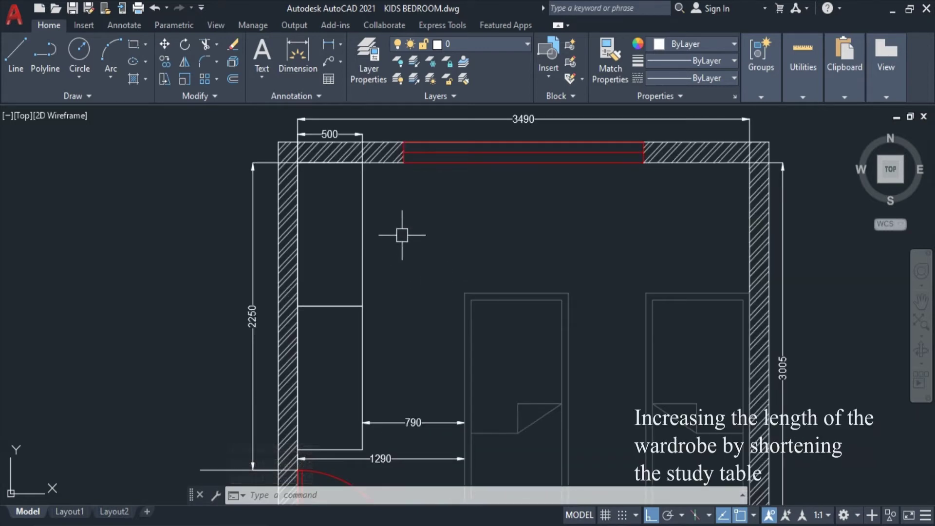
- Grip-stretch the divider between wardrobe and study table up 150
{"action": "scroll", "coordinate": [415, 213], "scroll_direction": "down", "scroll_amount": 2}
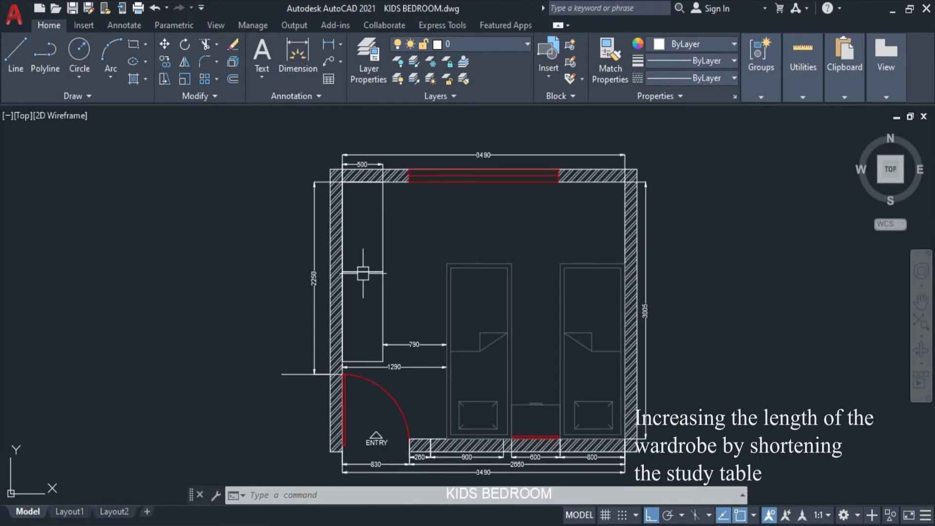
{"action": "left_click", "coordinate": [362, 271]}
{"action": "left_click", "coordinate": [361, 267]}
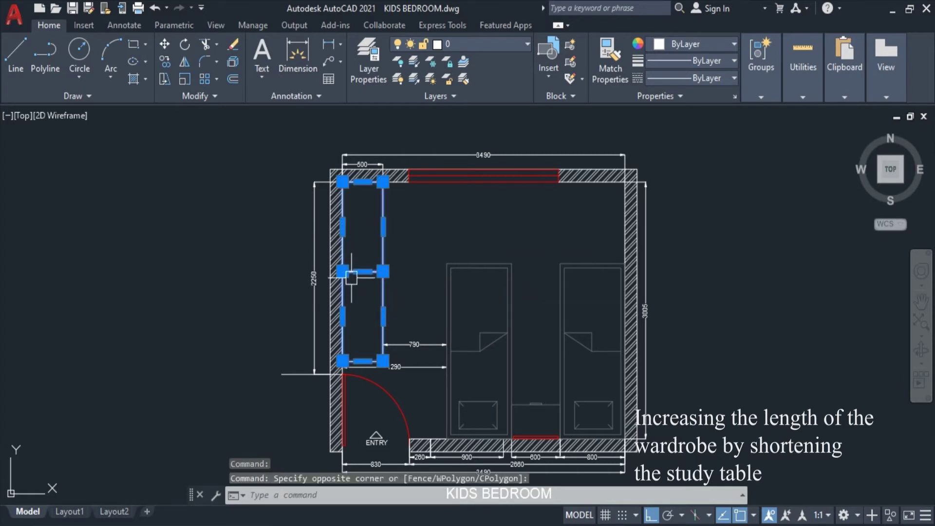
{"action": "scroll", "coordinate": [359, 266], "scroll_direction": "up", "scroll_amount": 4}
{"action": "left_click", "coordinate": [374, 285]}
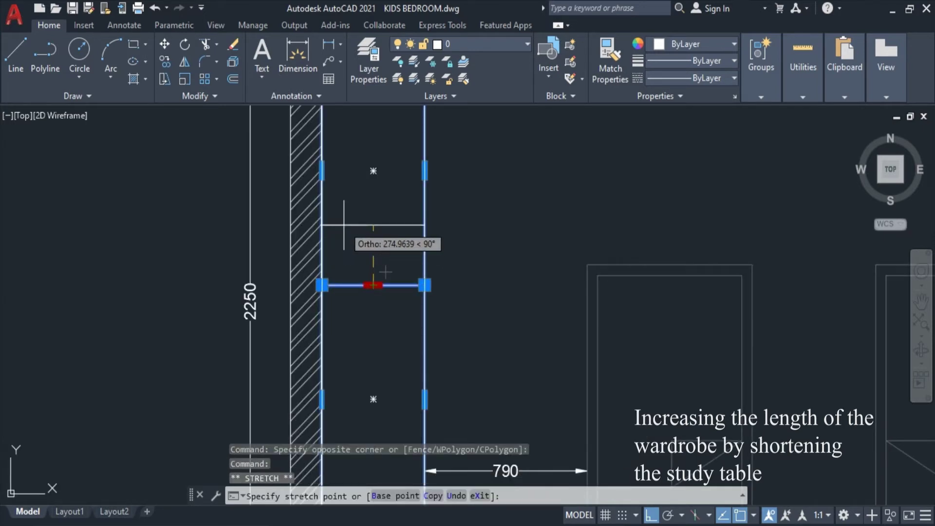
{"action": "type", "text": "150"}
{"action": "key", "text": "Return"}
{"action": "key", "text": "Escape"}
{"action": "scroll", "coordinate": [419, 243], "scroll_direction": "down", "scroll_amount": 2}
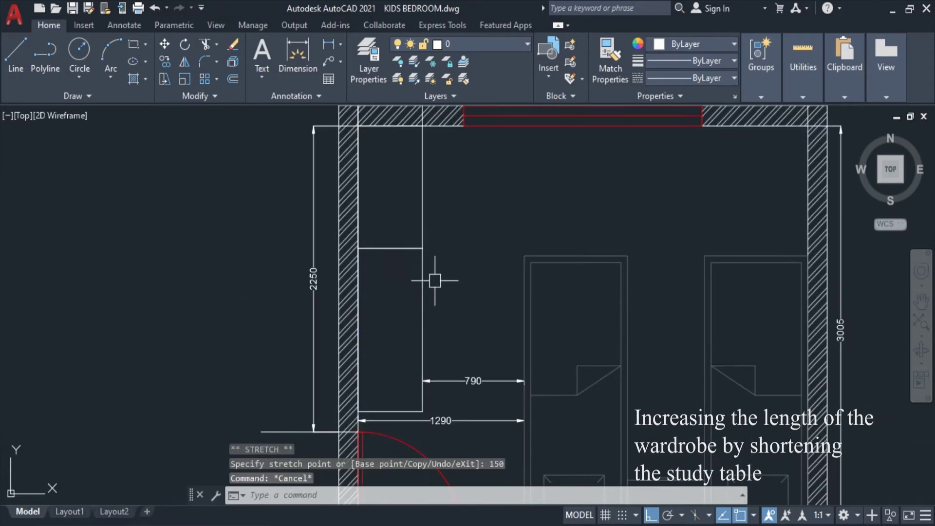
- Add linear dimensions of 900 and 1200 for the two units along the left wall
{"action": "type", "text": "DLI"}
{"action": "key", "text": "Return"}
{"action": "key", "text": "Return"}
{"action": "scroll", "coordinate": [449, 284], "scroll_direction": "up", "scroll_amount": 2}
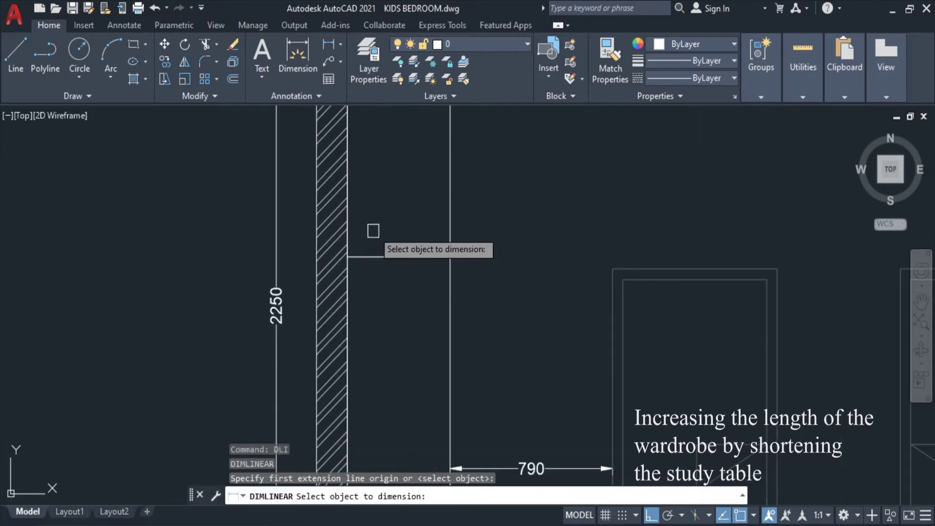
{"action": "left_click", "coordinate": [341, 210]}
{"action": "scroll", "coordinate": [322, 200], "scroll_direction": "down", "scroll_amount": 1}
{"action": "scroll", "coordinate": [321, 200], "scroll_direction": "up", "scroll_amount": 2}
{"action": "left_click", "coordinate": [311, 195]}
{"action": "key", "text": "Return"}
{"action": "key", "text": "Return"}
{"action": "left_click", "coordinate": [356, 345]}
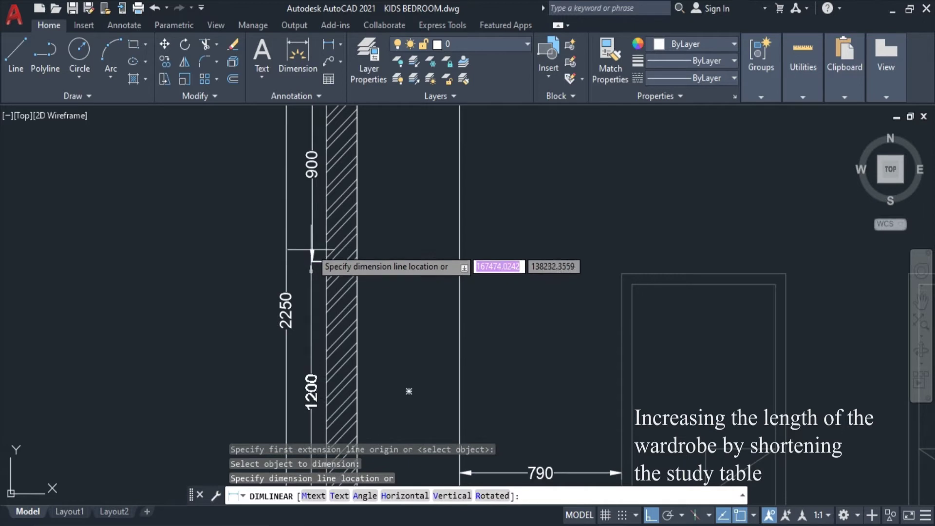
{"action": "left_click", "coordinate": [312, 222]}
{"action": "scroll", "coordinate": [366, 219], "scroll_direction": "down", "scroll_amount": 2}
{"action": "middle_click_drag", "start_coordinate": [400, 230], "coordinate": [389, 190]}
{"action": "key", "text": "Escape"}
{"action": "key", "text": "Escape"}
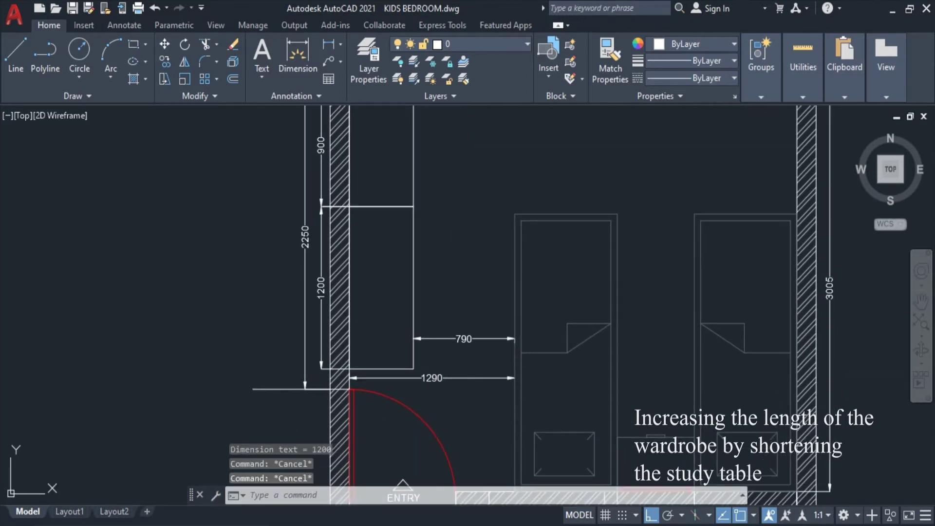
{"action": "left_click", "coordinate": [409, 352]}
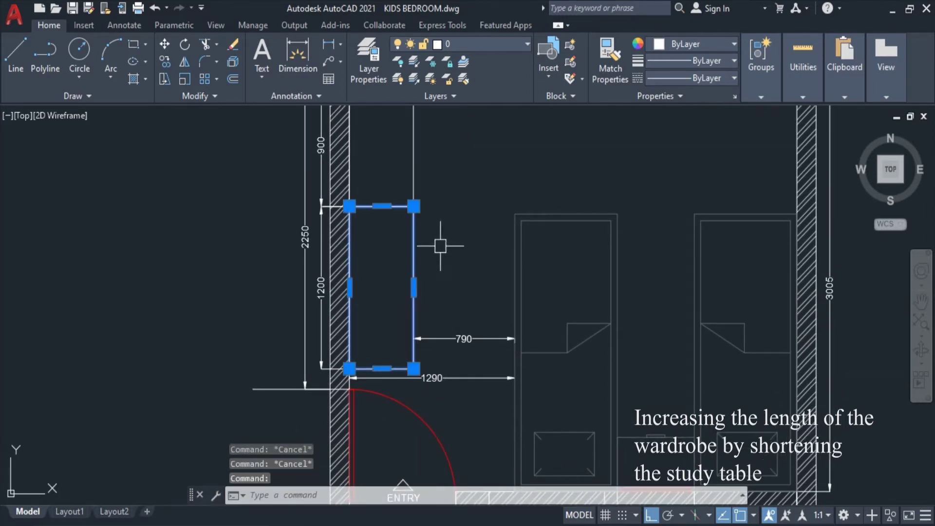
- Explode the wardrobe rectangle and offset its top line 400 downward
{"action": "type", "text": "x"}
{"action": "key", "text": "Return"}
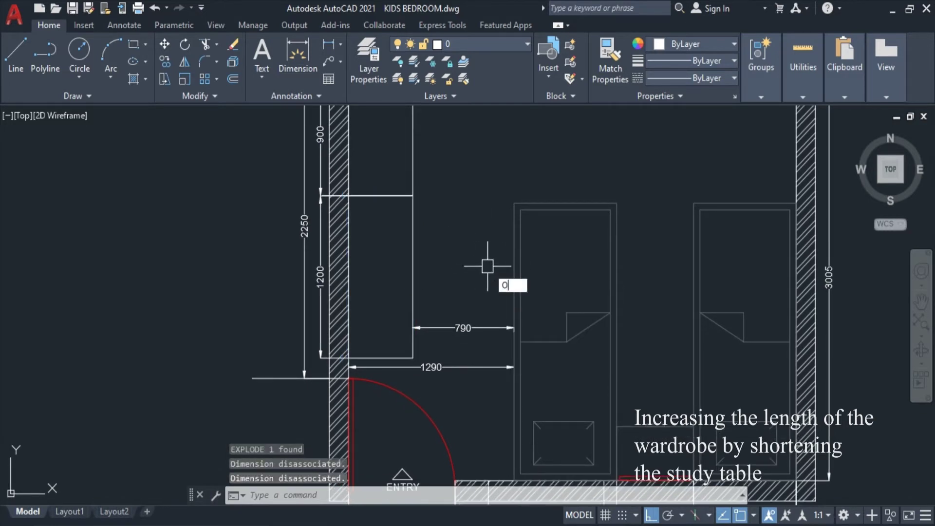
{"action": "key", "text": "Return"}
{"action": "type", "text": "0"}
{"action": "key", "text": "Return"}
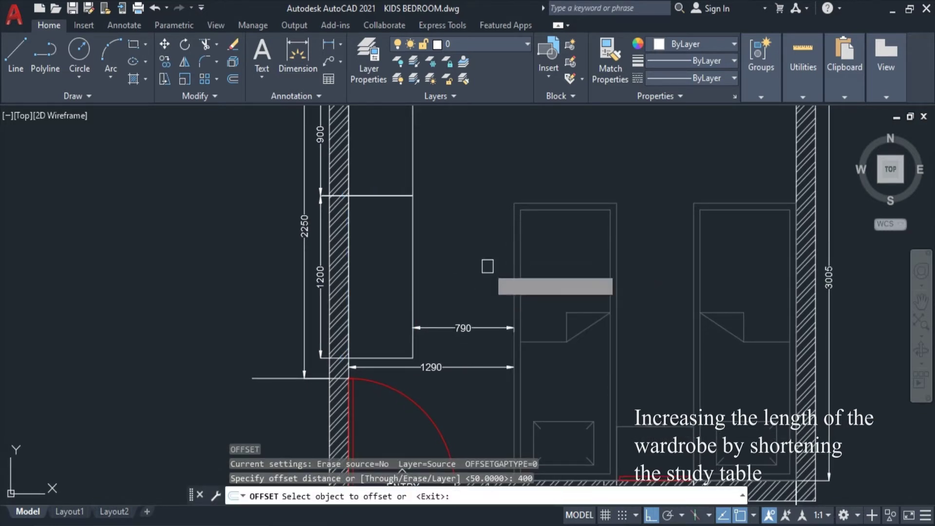
{"action": "left_click", "coordinate": [389, 196]}
{"action": "left_click", "coordinate": [380, 253]}
{"action": "key", "text": "Escape"}
- Finish the grip stretch that lengthens the wardrobe
{"action": "left_click", "coordinate": [320, 282]}
{"action": "key", "text": "Escape"}
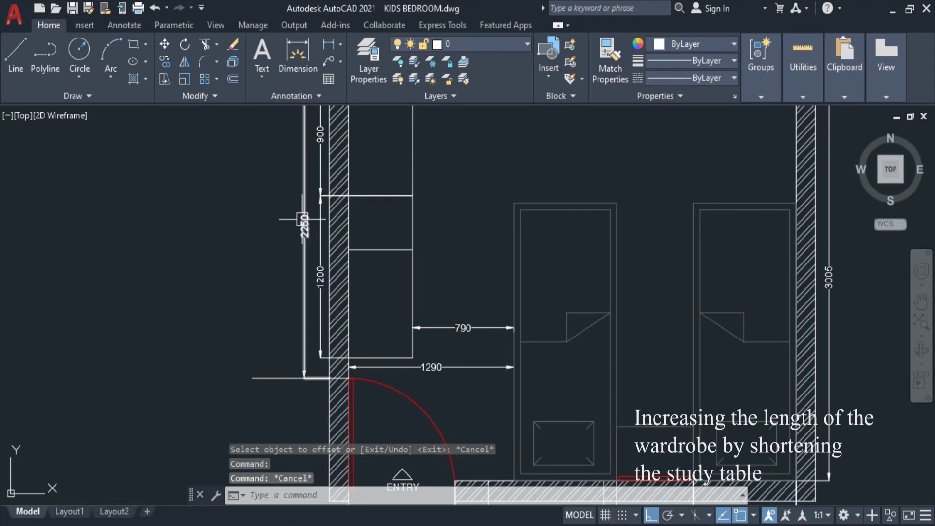
{"action": "left_click", "coordinate": [303, 219]}
{"action": "left_click", "coordinate": [348, 359]}
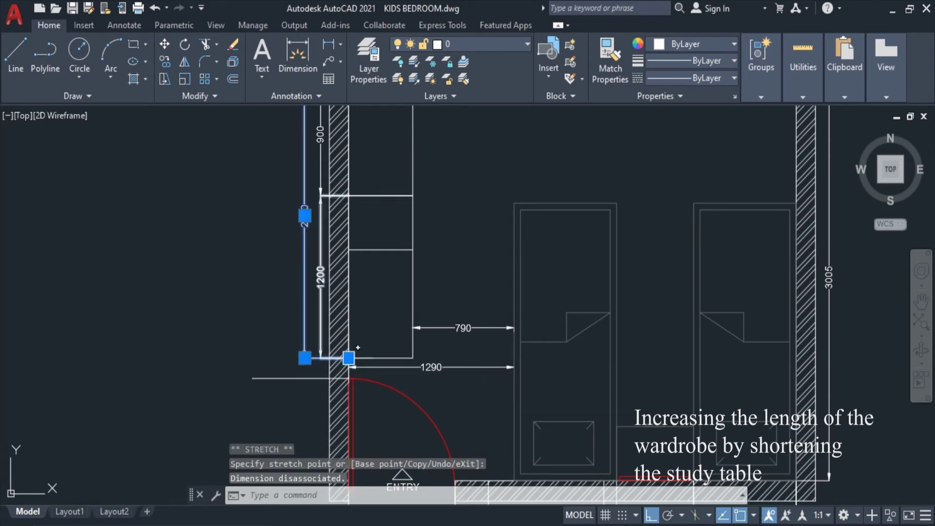
{"action": "key", "text": "Escape"}
{"action": "scroll", "coordinate": [346, 360], "scroll_direction": "down", "scroll_amount": 2}
{"action": "middle_click_drag", "start_coordinate": [348, 250], "coordinate": [347, 281]}
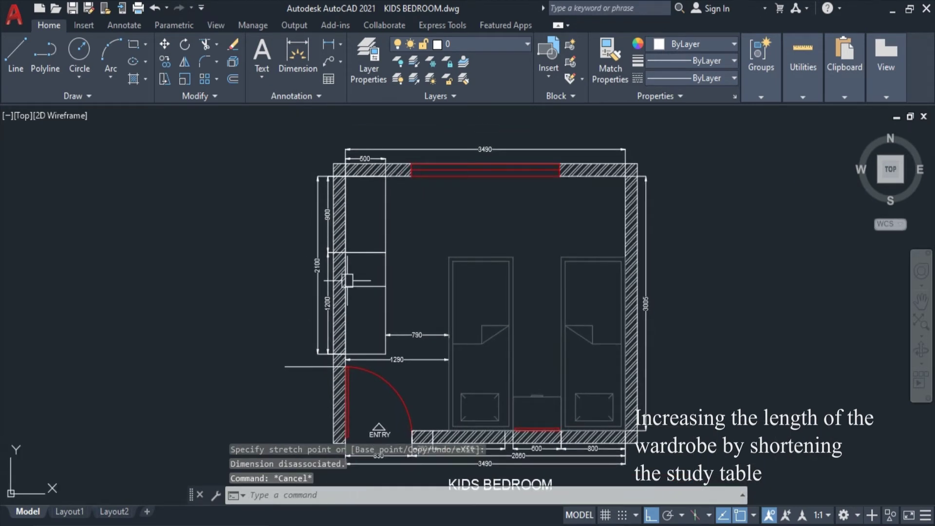
- Stretch the 1200 dimension's top end up to the new wardrobe division
{"action": "left_click", "coordinate": [312, 255]}
{"action": "scroll", "coordinate": [312, 197], "scroll_direction": "up", "scroll_amount": 2}
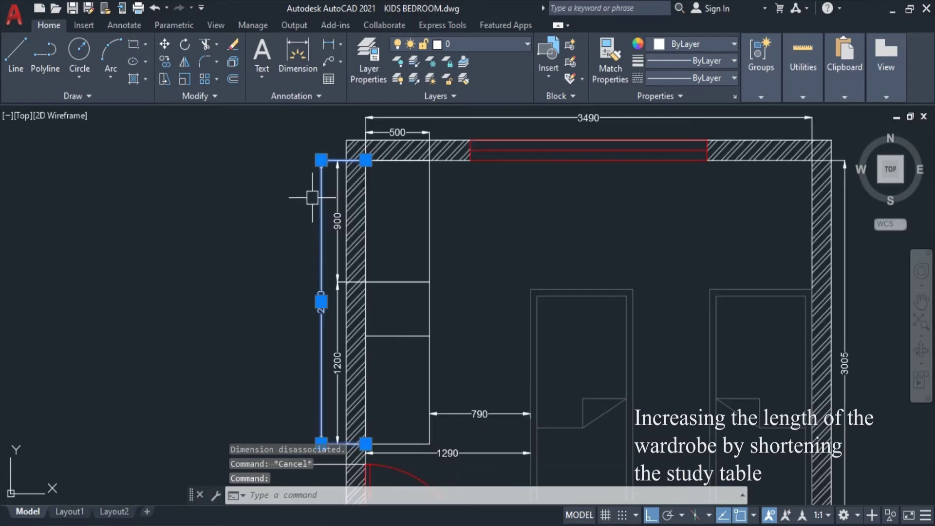
{"action": "left_click", "coordinate": [322, 166]}
{"action": "key", "text": "Escape"}
{"action": "left_click", "coordinate": [337, 341]}
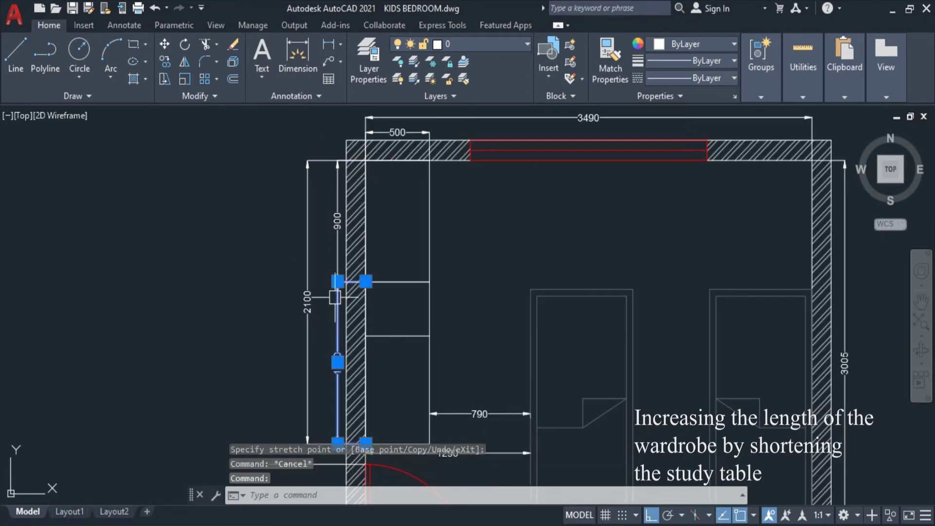
{"action": "left_click", "coordinate": [337, 282]}
{"action": "scroll", "coordinate": [337, 281], "scroll_direction": "up", "scroll_amount": 2}
{"action": "left_click", "coordinate": [320, 282]}
{"action": "key", "text": "Escape"}
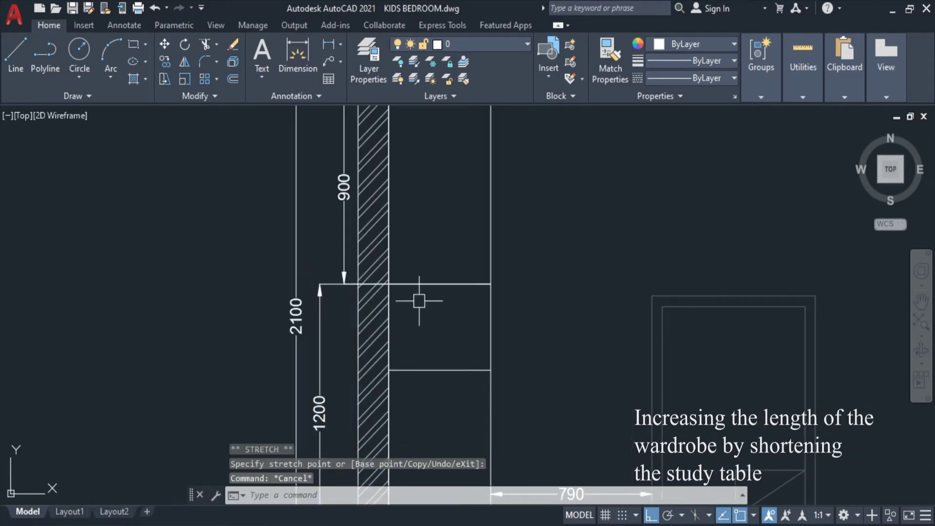
{"action": "scroll", "coordinate": [424, 297], "scroll_direction": "down", "scroll_amount": 1}
- Add a 400 linear dimension beside the left wall with DLI
{"action": "type", "text": "dli"}
{"action": "key", "text": "Return"}
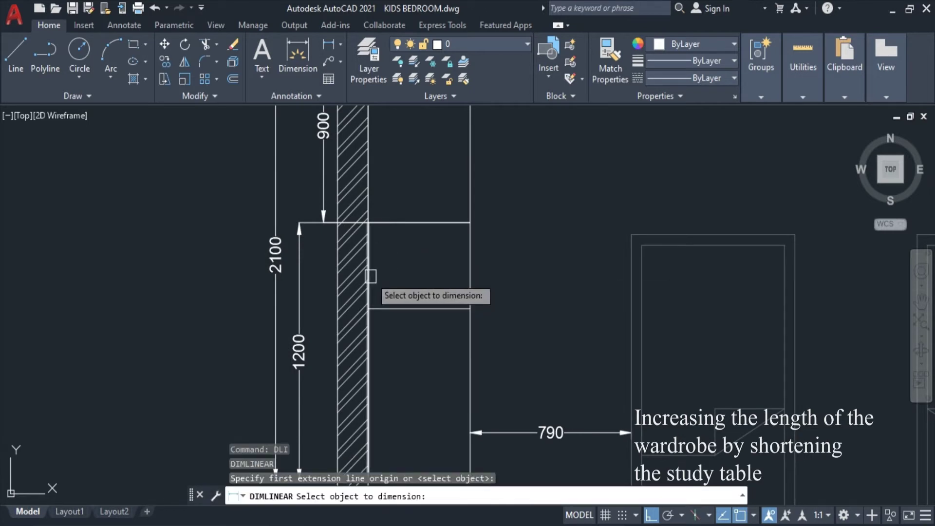
{"action": "key", "text": "Escape"}
{"action": "key", "text": "Return"}
{"action": "left_click", "coordinate": [368, 223]}
{"action": "left_click", "coordinate": [368, 309]}
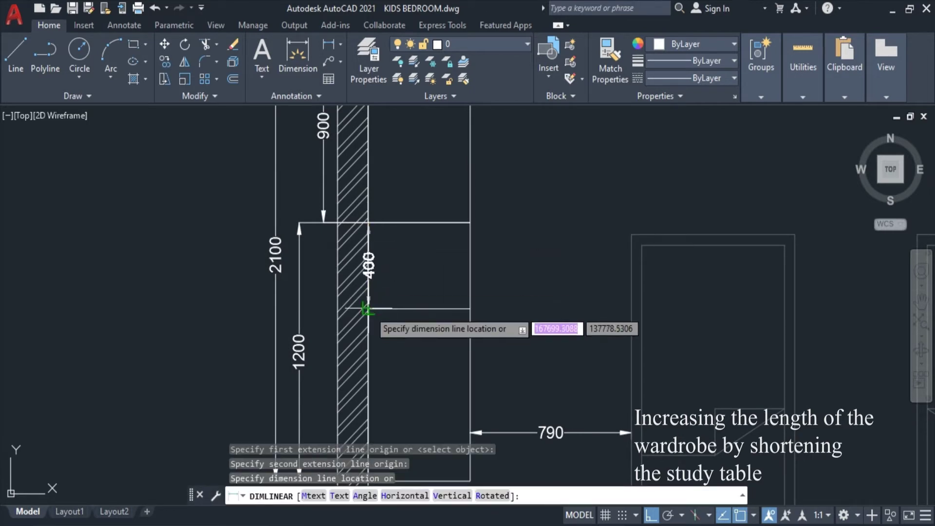
{"action": "left_click", "coordinate": [323, 193]}
{"action": "middle_click_drag", "start_coordinate": [410, 304], "coordinate": [398, 216]}
- Add the 800 dimension below the 400 one, then window-select the lower wardrobe
{"action": "key", "text": "Return"}
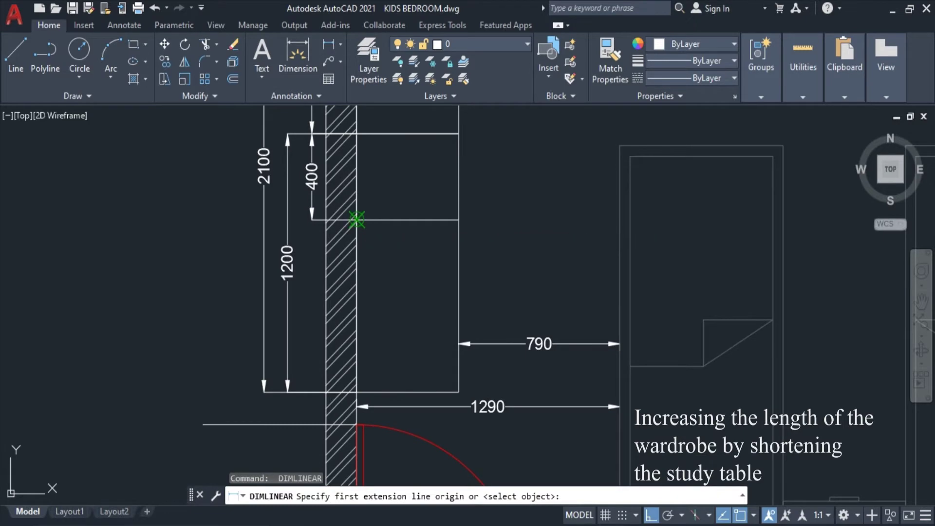
{"action": "left_click", "coordinate": [357, 219]}
{"action": "left_click", "coordinate": [357, 392]}
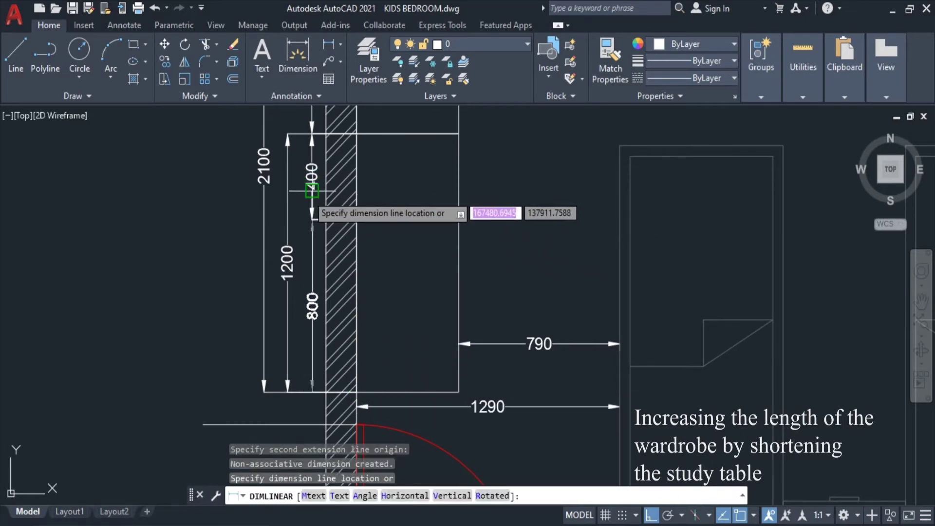
{"action": "left_click", "coordinate": [312, 190]}
{"action": "scroll", "coordinate": [312, 190], "scroll_direction": "down", "scroll_amount": 3}
{"action": "key", "text": "Escape"}
{"action": "middle_click_drag", "start_coordinate": [375, 136], "coordinate": [395, 215]}
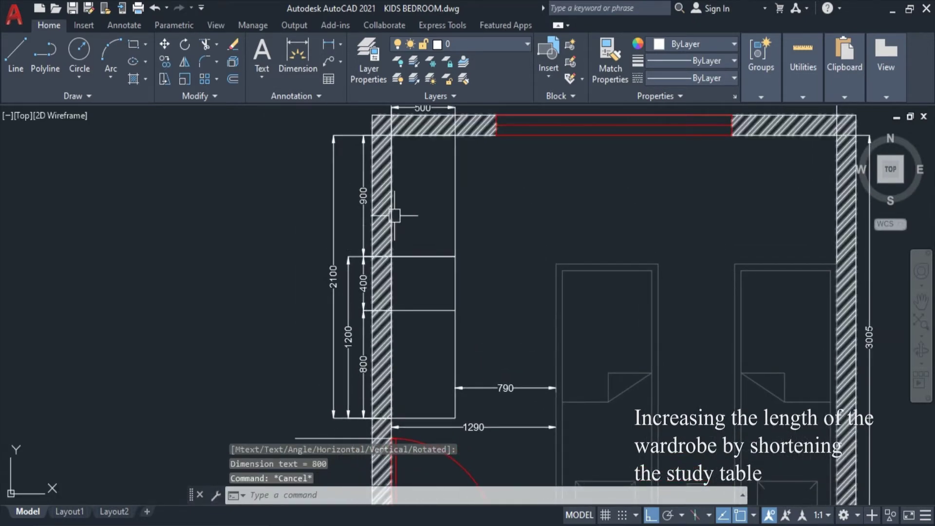
{"action": "middle_click_drag", "start_coordinate": [539, 253], "coordinate": [483, 205]}
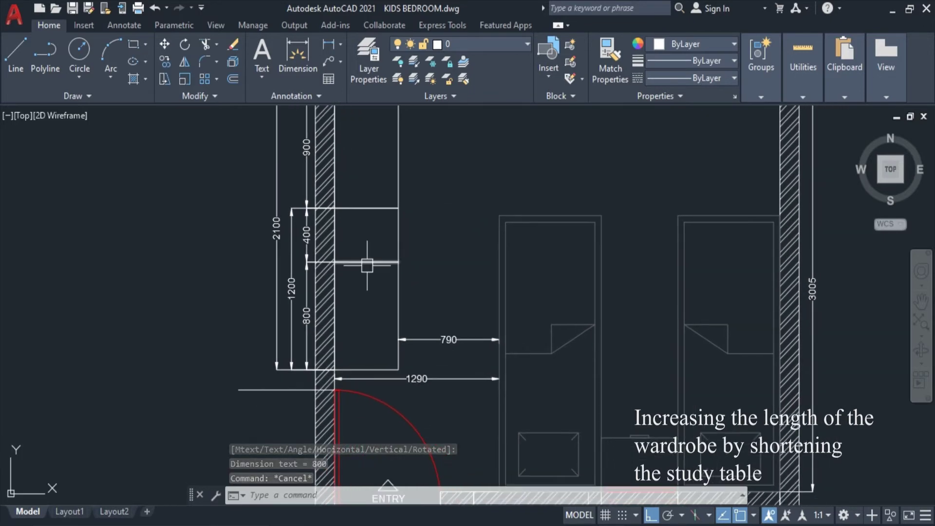
{"action": "scroll", "coordinate": [321, 195], "scroll_direction": "up", "scroll_amount": 2}
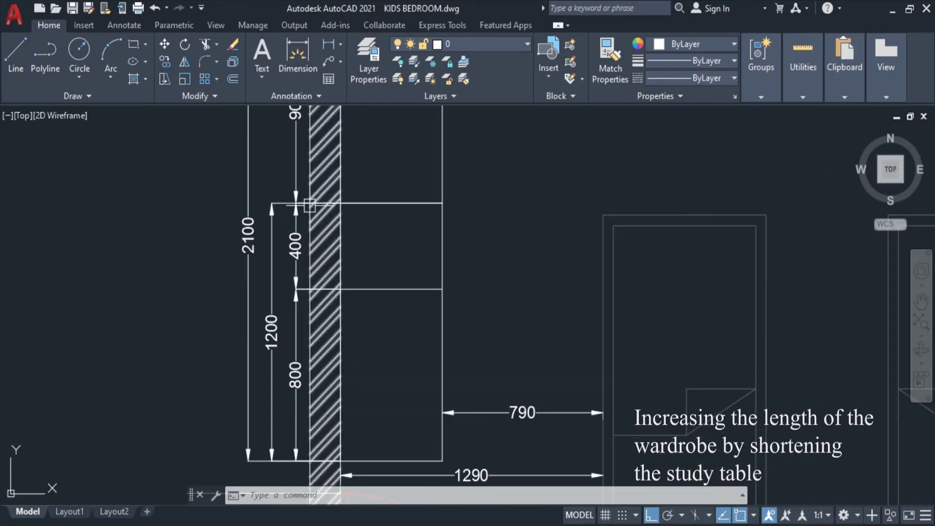
{"action": "left_click", "coordinate": [308, 190]}
{"action": "scroll", "coordinate": [312, 195], "scroll_direction": "down", "scroll_amount": 2}
{"action": "left_click", "coordinate": [414, 371]}
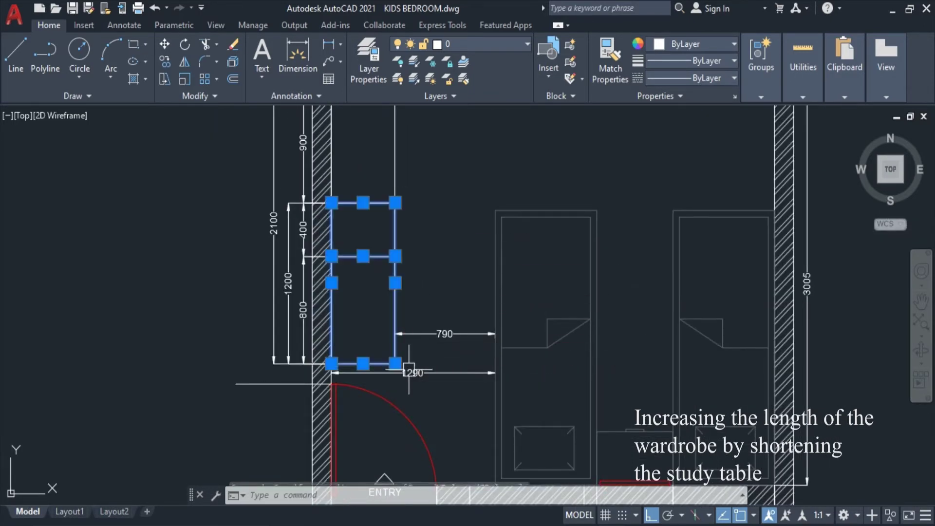
- Set the selected 400 and 800 wardrobe sections' colour to green
{"action": "left_click", "coordinate": [665, 44]}
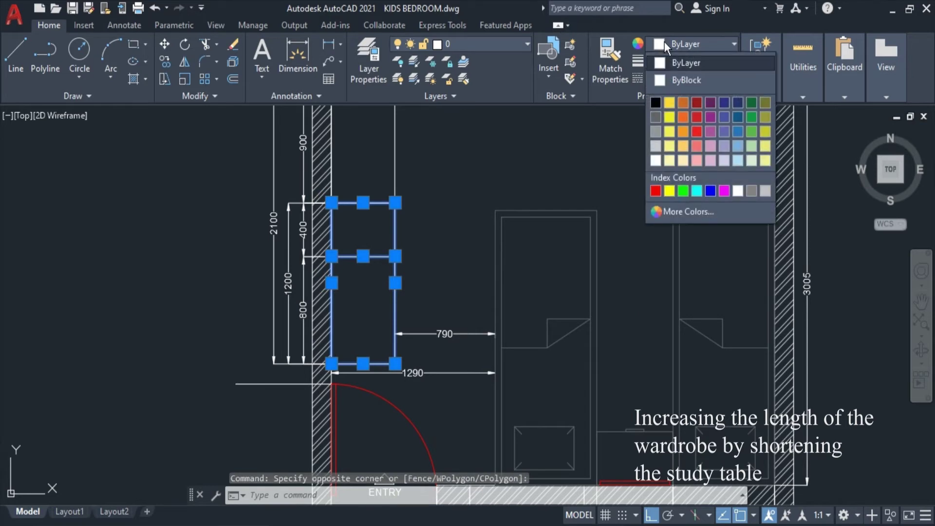
{"action": "left_click", "coordinate": [682, 194]}
{"action": "key", "text": "Escape"}
{"action": "scroll", "coordinate": [511, 289], "scroll_direction": "down", "scroll_amount": 2}
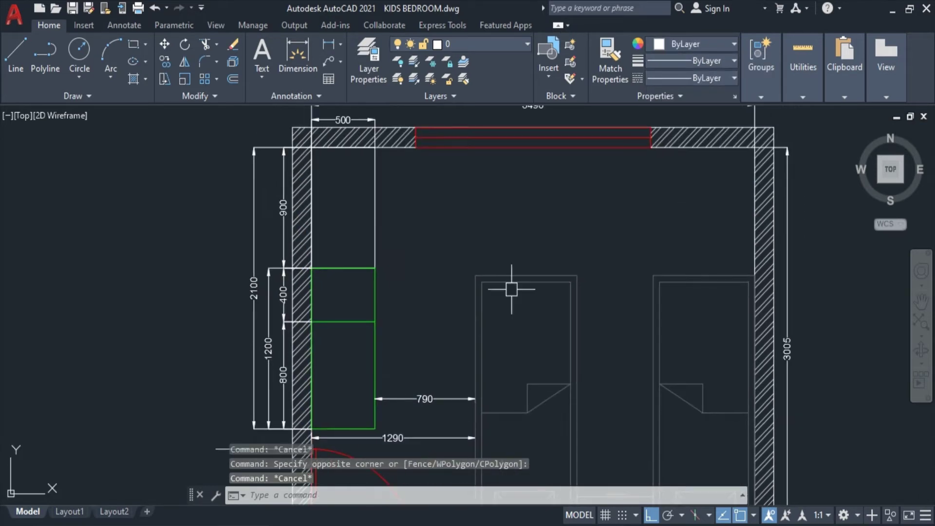
- Start Match Properties from the bed's inner rectangle, then cancel it
{"action": "type", "text": "ma"}
{"action": "key", "text": "Return"}
{"action": "left_click", "coordinate": [511, 282]}
{"action": "scroll", "coordinate": [468, 268], "scroll_direction": "up", "scroll_amount": 2}
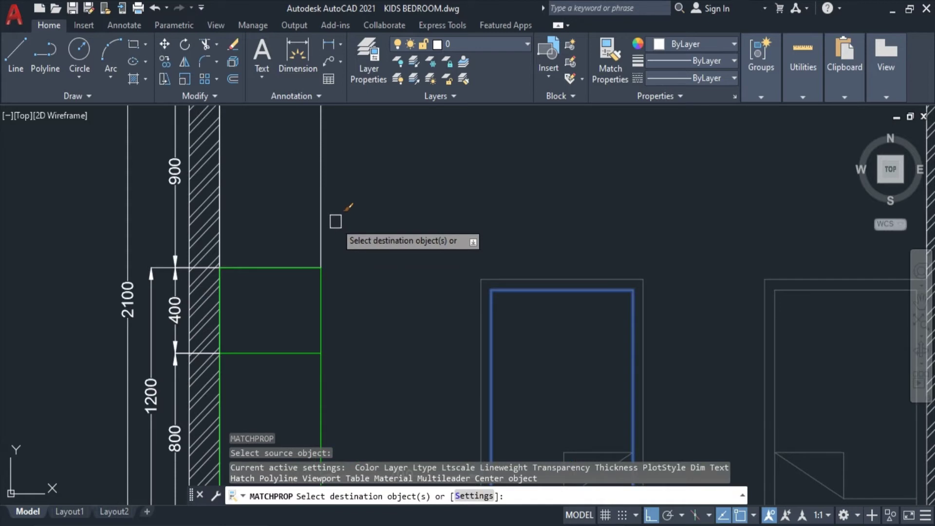
{"action": "scroll", "coordinate": [331, 215], "scroll_direction": "down", "scroll_amount": 4}
{"action": "key", "text": "Escape"}
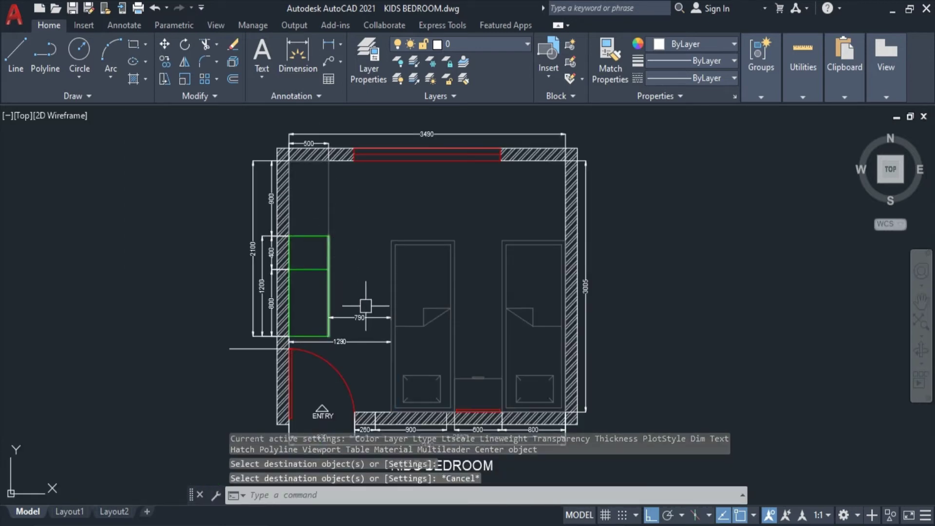
{"action": "scroll", "coordinate": [309, 201], "scroll_direction": "up", "scroll_amount": 2}
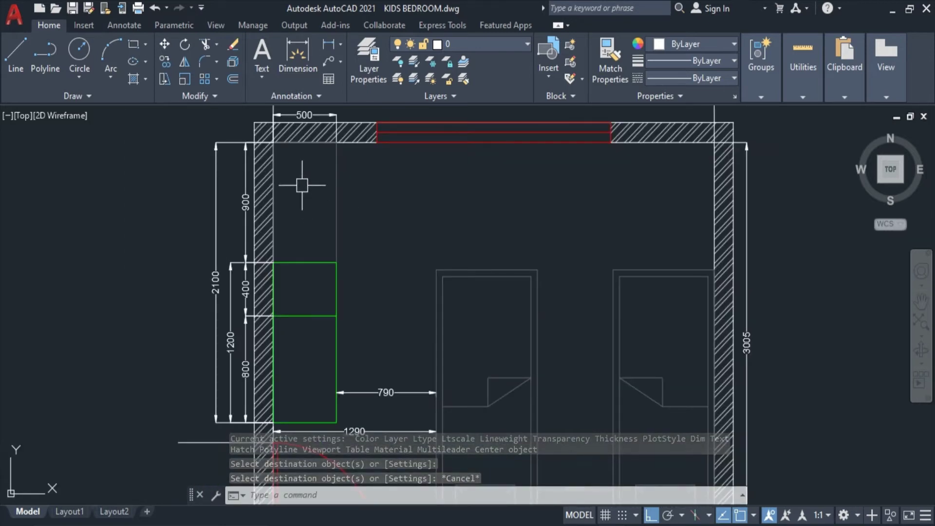
{"action": "scroll", "coordinate": [441, 160], "scroll_direction": "down", "scroll_amount": 4}
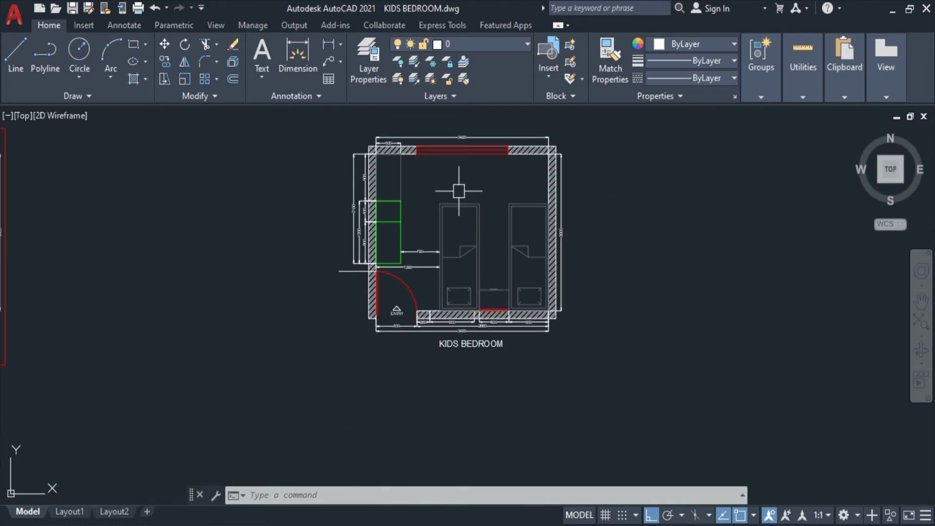
{"action": "scroll", "coordinate": [386, 180], "scroll_direction": "up", "scroll_amount": 6}
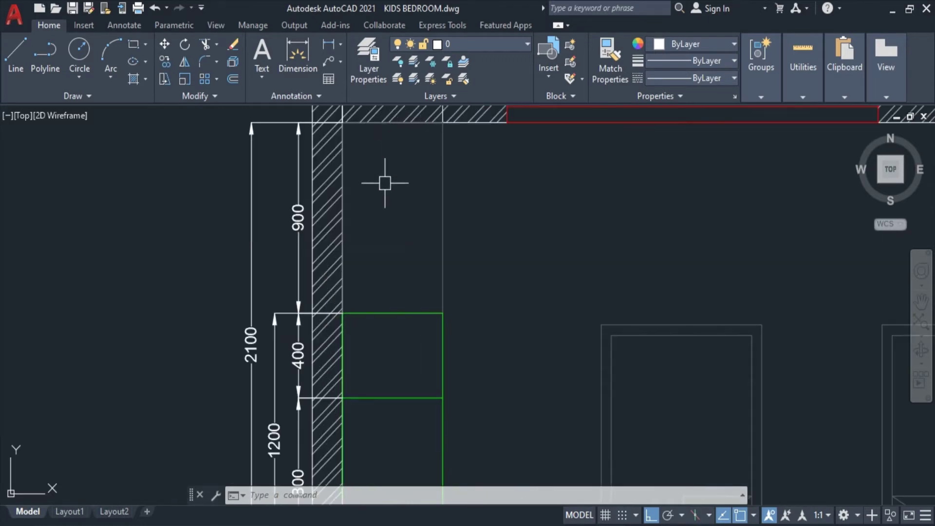
- Draw a tall thin rectangle in the 900 section and a small rectangle beside it
{"action": "type", "text": "REC"}
{"action": "key", "text": "Return"}
{"action": "left_click", "coordinate": [366, 168]}
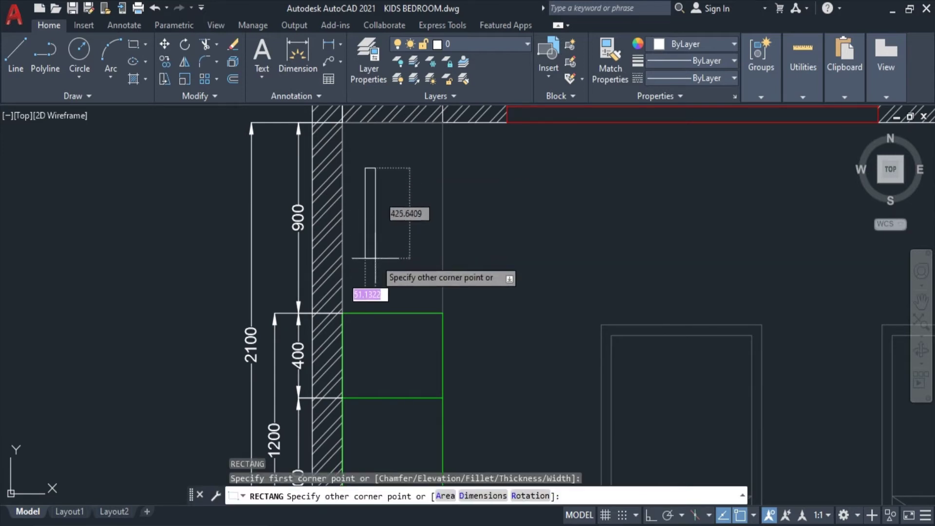
{"action": "left_click", "coordinate": [367, 271]}
{"action": "scroll", "coordinate": [351, 198], "scroll_direction": "up", "scroll_amount": 4}
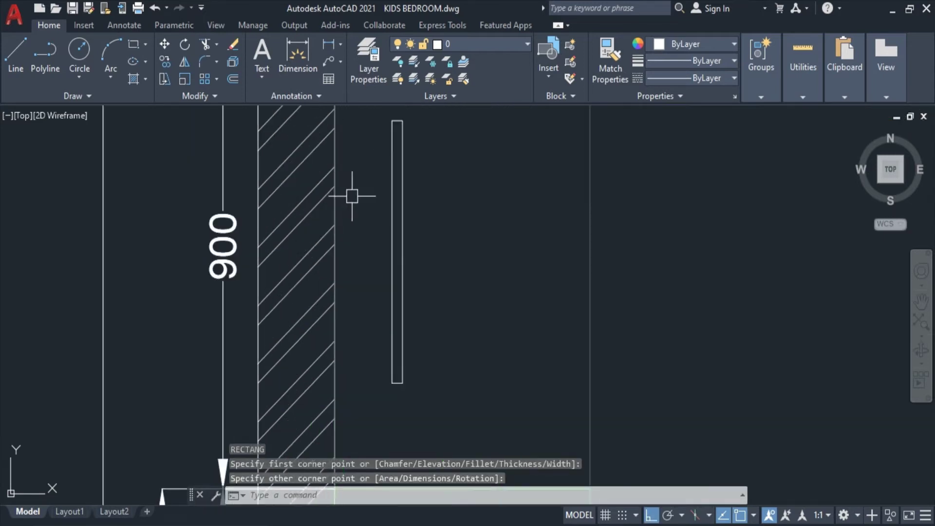
{"action": "key", "text": "Return"}
{"action": "left_click", "coordinate": [392, 191]}
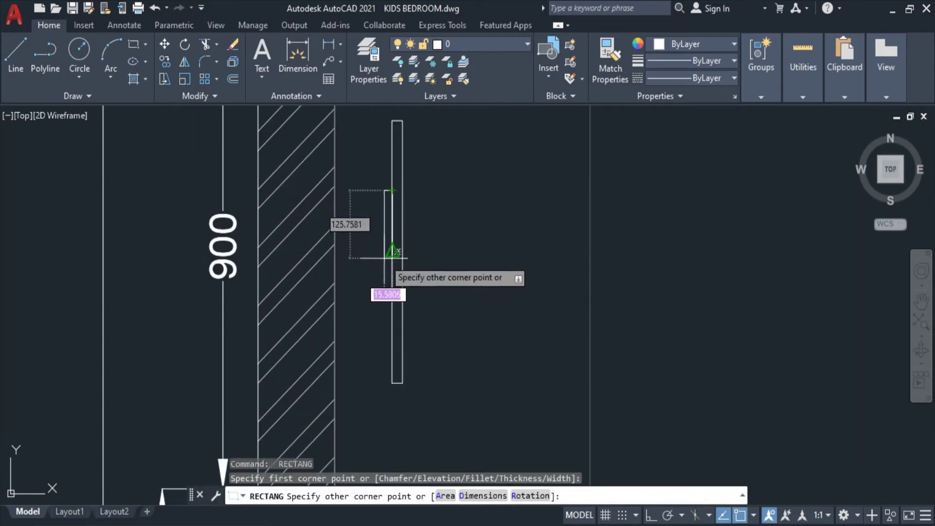
{"action": "left_click", "coordinate": [371, 288]}
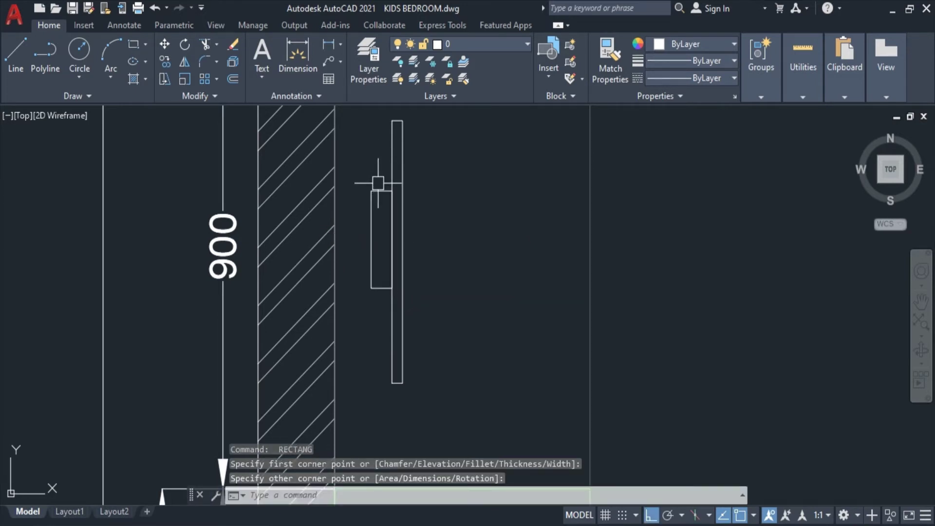
- Grip-stretch the small rectangle's left corners inward to form a taper
{"action": "left_click", "coordinate": [371, 199]}
{"action": "scroll", "coordinate": [371, 200], "scroll_direction": "up", "scroll_amount": 3}
{"action": "scroll", "coordinate": [365, 171], "scroll_direction": "up", "scroll_amount": 2}
{"action": "left_click", "coordinate": [364, 170]}
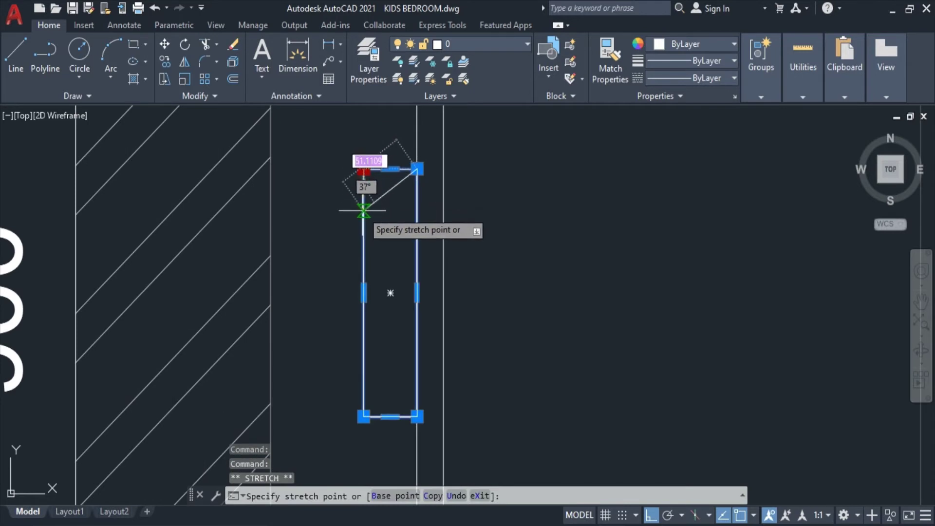
{"action": "left_click", "coordinate": [364, 228]}
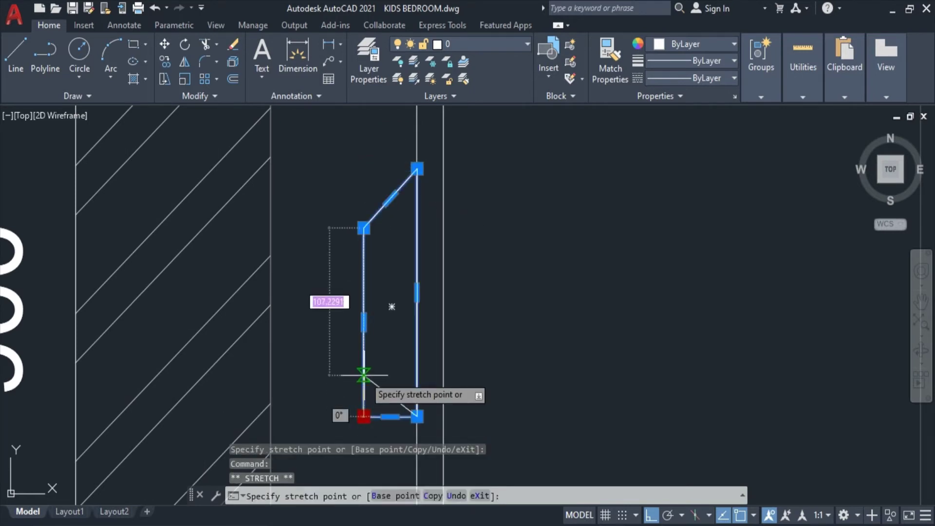
{"action": "left_click", "coordinate": [364, 373]}
{"action": "key", "text": "Escape"}
{"action": "scroll", "coordinate": [476, 282], "scroll_direction": "down", "scroll_amount": 4}
{"action": "scroll", "coordinate": [536, 242], "scroll_direction": "down", "scroll_amount": 3}
{"action": "scroll", "coordinate": [547, 255], "scroll_direction": "down", "scroll_amount": 3}
{"action": "scroll", "coordinate": [488, 286], "scroll_direction": "up", "scroll_amount": 6}
- Try moving the tapered shape and bar, then cancel and clear the selection
{"action": "left_click", "coordinate": [465, 277]}
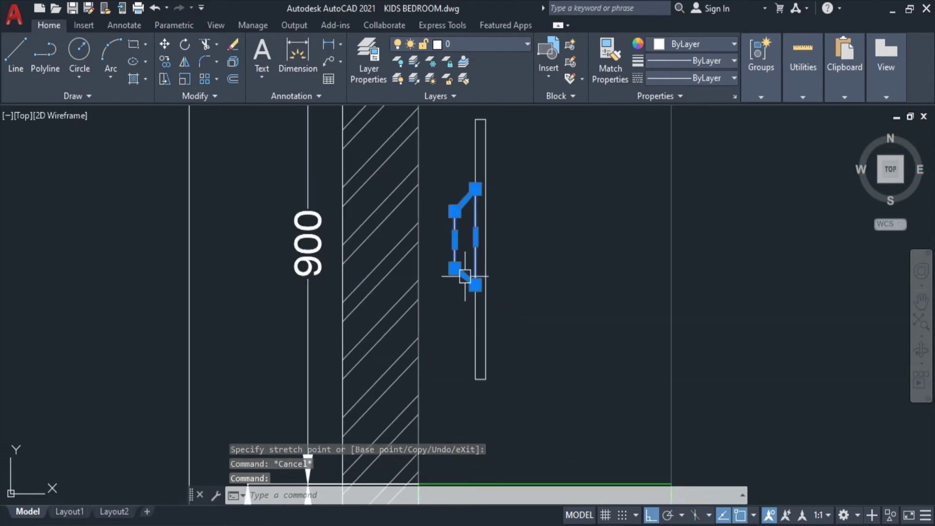
{"action": "type", "text": "m"}
{"action": "key", "text": "Return"}
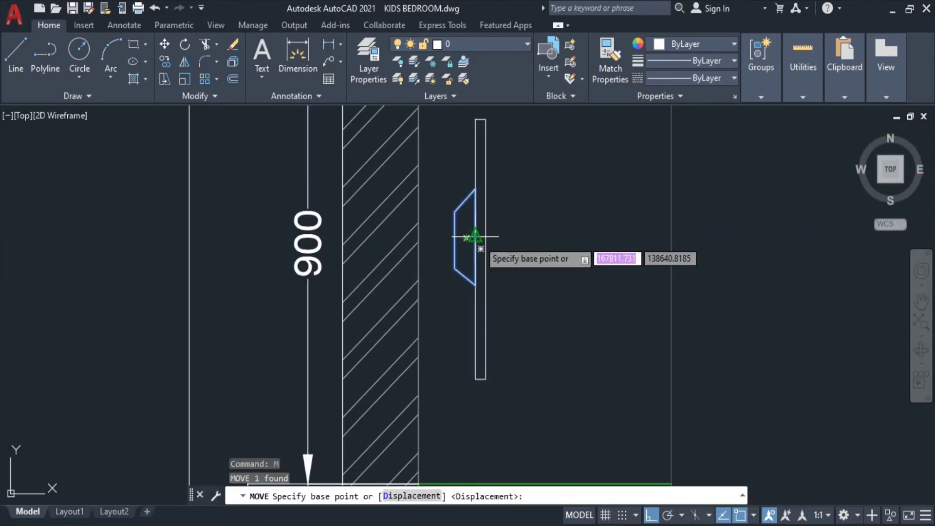
{"action": "left_click", "coordinate": [476, 238]}
{"action": "key", "text": "Escape"}
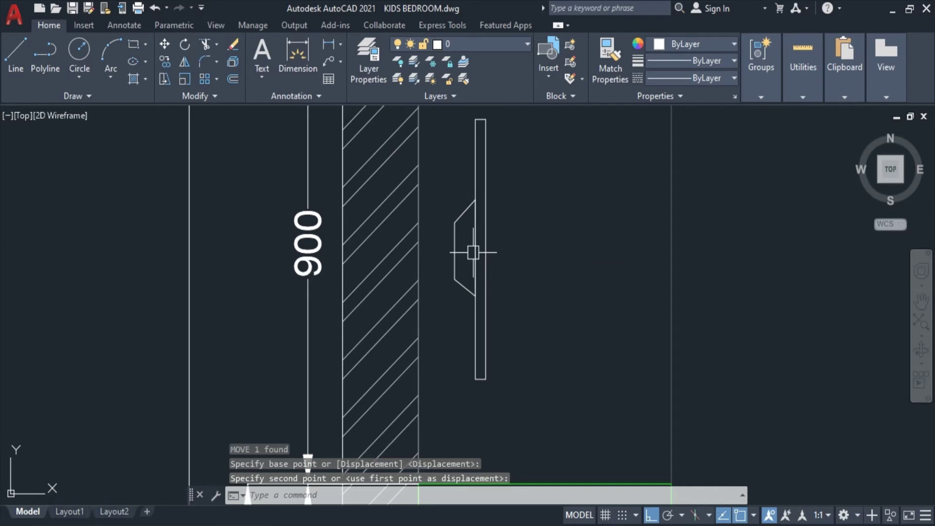
{"action": "scroll", "coordinate": [531, 241], "scroll_direction": "down", "scroll_amount": 4}
{"action": "left_click", "coordinate": [528, 228]}
{"action": "left_click", "coordinate": [487, 271]}
{"action": "type", "text": "M"}
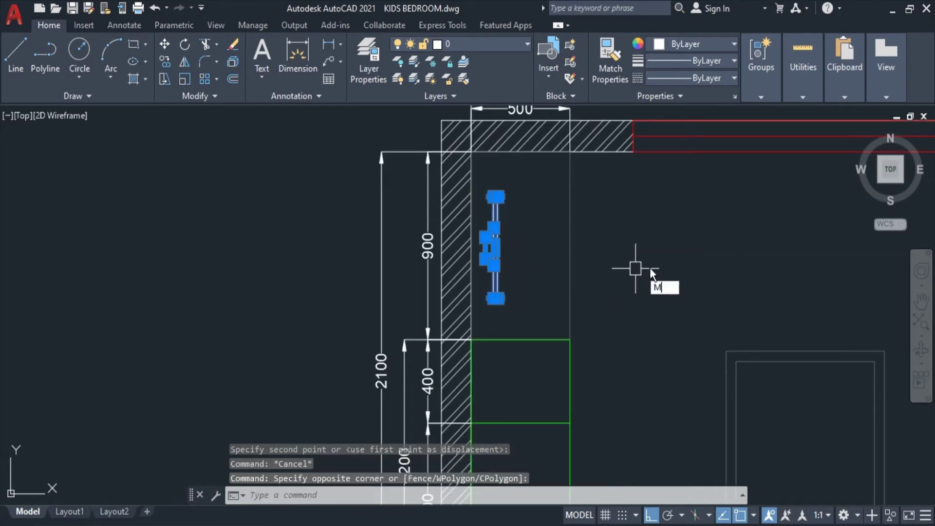
{"action": "key", "text": "Return"}
{"action": "left_click", "coordinate": [675, 251]}
{"action": "key", "text": "Escape"}
{"action": "scroll", "coordinate": [665, 265], "scroll_direction": "down", "scroll_amount": 2}
{"action": "middle_click_drag", "start_coordinate": [666, 263], "coordinate": [524, 197]}
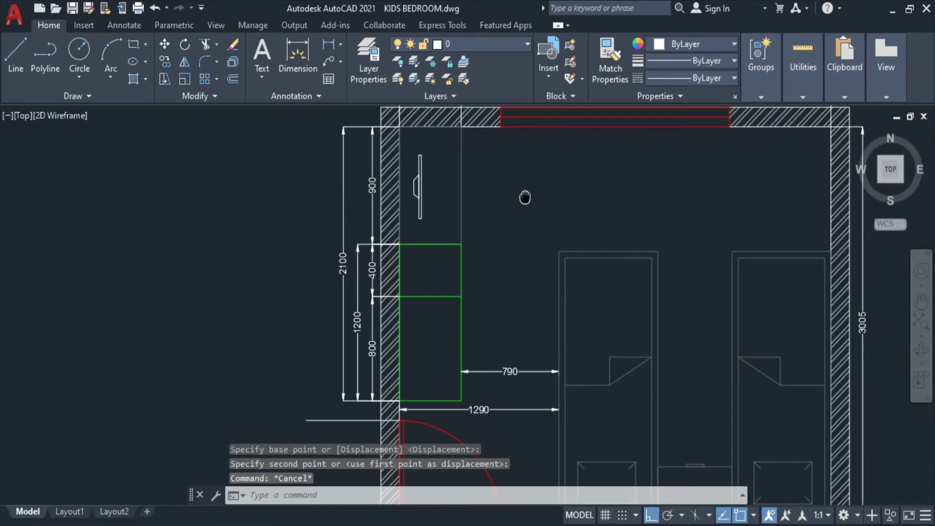
- Draw a square rectangle near the top wall beside the wardrobe
{"action": "type", "text": "C"}
{"action": "key", "text": "Return"}
{"action": "left_click", "coordinate": [473, 155]}
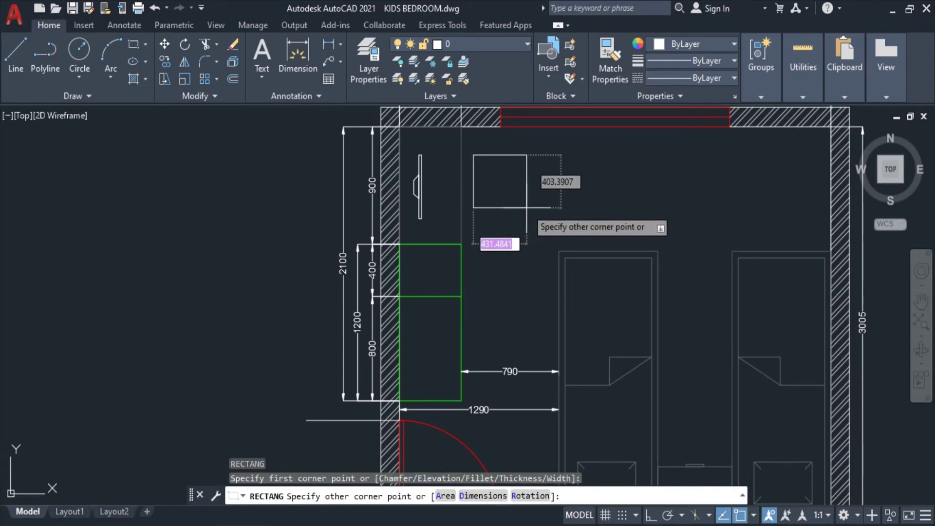
{"action": "left_click", "coordinate": [526, 208]}
{"action": "middle_click_drag", "start_coordinate": [575, 205], "coordinate": [565, 238]}
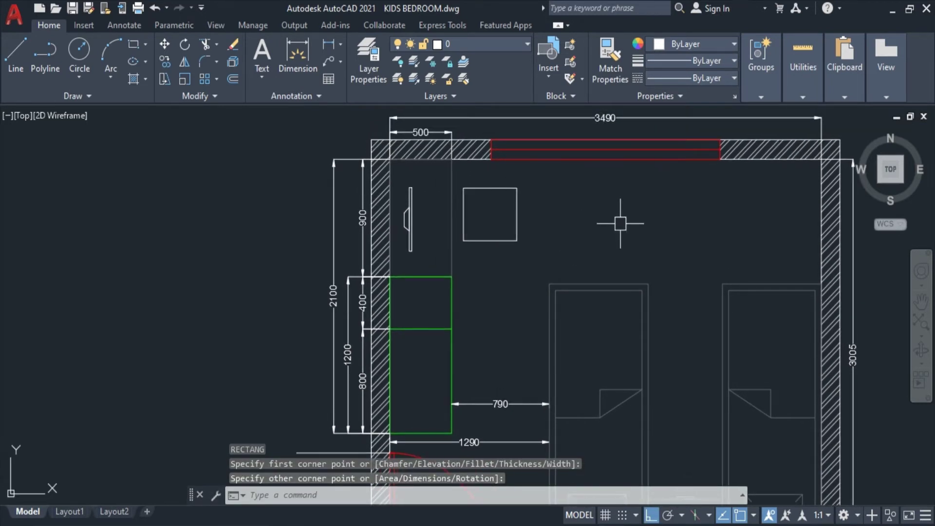
- Offset the square outward by 50 to create an outer outline
{"action": "type", "text": "o"}
{"action": "key", "text": "Return"}
{"action": "type", "text": "50"}
{"action": "key", "text": "Return"}
{"action": "left_click", "coordinate": [516, 211]}
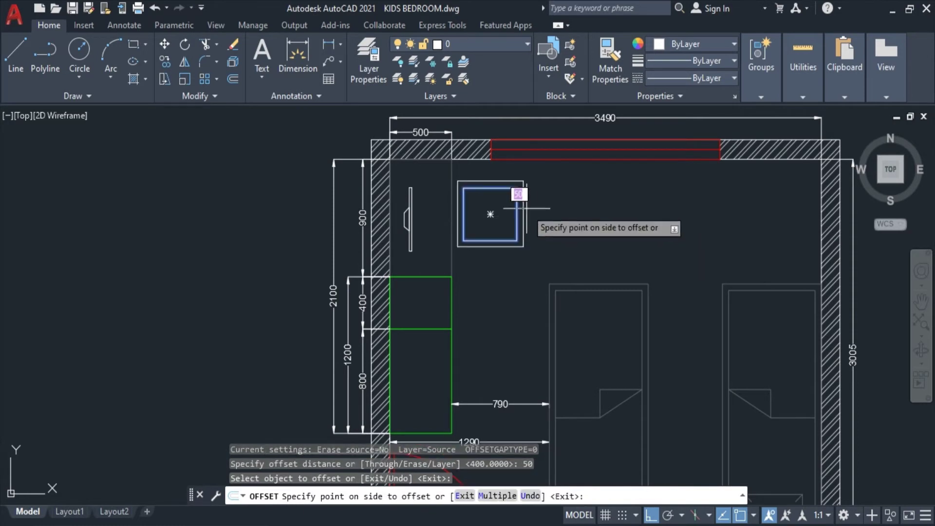
{"action": "left_click", "coordinate": [527, 208]}
{"action": "key", "text": "Escape"}
{"action": "scroll", "coordinate": [553, 198], "scroll_direction": "down", "scroll_amount": 5}
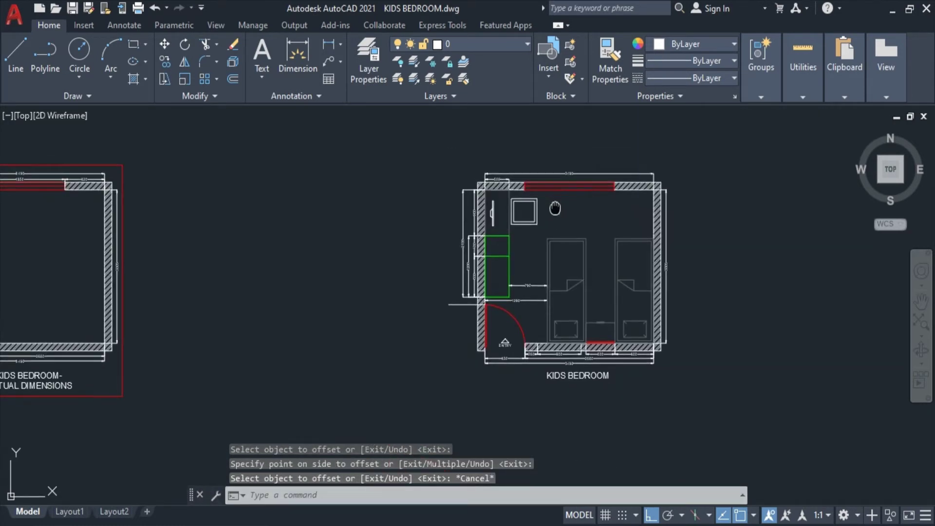
{"action": "scroll", "coordinate": [550, 219], "scroll_direction": "up", "scroll_amount": 3}
- Draw a vertical guide line down the middle of the square
{"action": "type", "text": "l"}
{"action": "key", "text": "Return"}
{"action": "scroll", "coordinate": [509, 227], "scroll_direction": "up", "scroll_amount": 2}
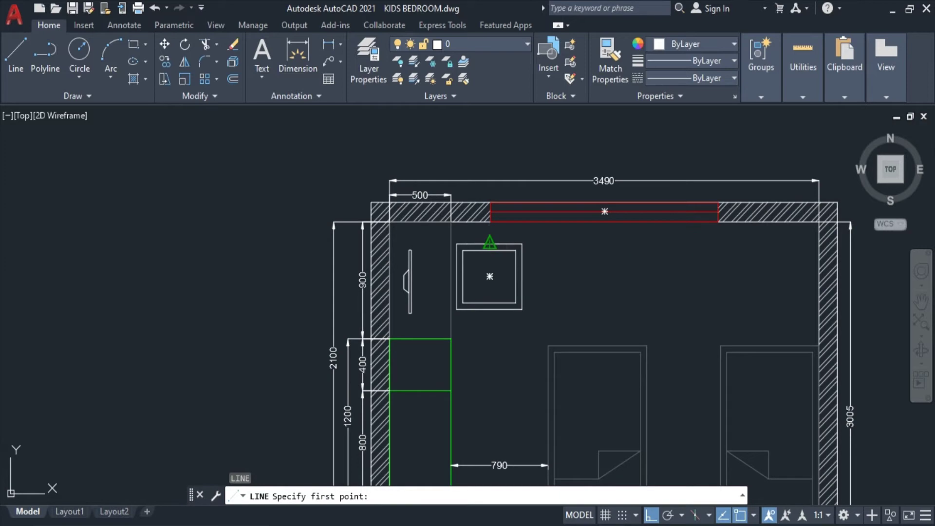
{"action": "left_click", "coordinate": [490, 242]}
{"action": "left_click", "coordinate": [489, 308]}
{"action": "key", "text": "Escape"}
{"action": "scroll", "coordinate": [503, 262], "scroll_direction": "up", "scroll_amount": 4}
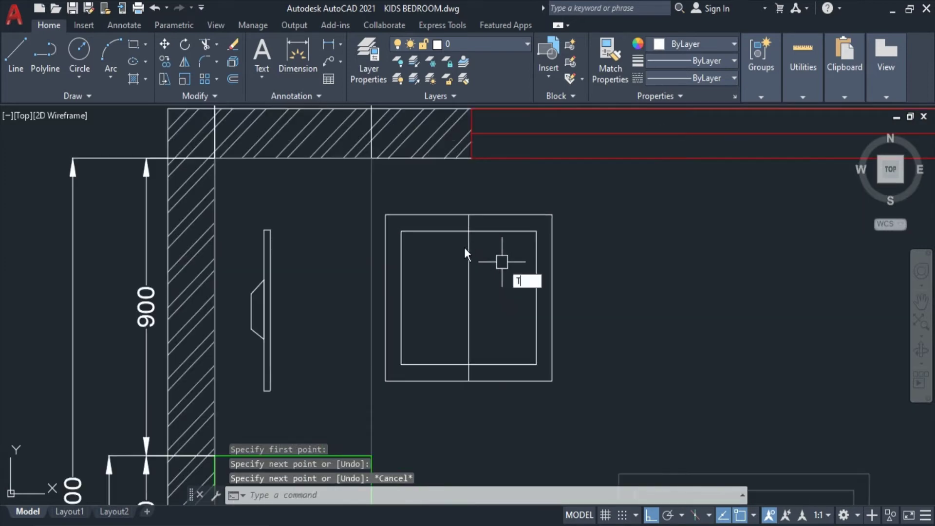
- Trim away the outer outline's left half along the guide line
{"action": "type", "text": "tr"}
{"action": "key", "text": "Return"}
{"action": "right_click", "coordinate": [444, 220]}
{"action": "left_click", "coordinate": [487, 238]}
{"action": "left_click", "coordinate": [441, 214]}
{"action": "left_click", "coordinate": [433, 381]}
{"action": "key", "text": "Escape"}
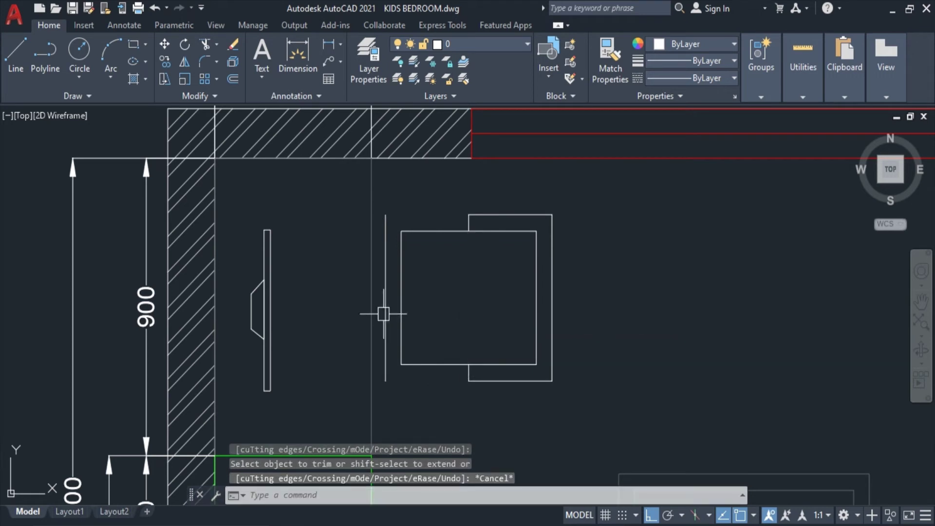
- Delete the vertical guide line, leaving the chair outline
{"action": "left_click", "coordinate": [385, 306]}
{"action": "key", "text": "Delete"}
{"action": "scroll", "coordinate": [487, 292], "scroll_direction": "down", "scroll_amount": 5}
{"action": "mouse_move", "coordinate": [521, 282]}
{"action": "middle_mouse_down"}
{"action": "mouse_move", "coordinate": [510, 261]}
{"action": "mouse_move", "coordinate": [485, 262]}
{"action": "middle_mouse_up"}
{"action": "scroll", "coordinate": [510, 261], "scroll_direction": "down", "scroll_amount": 2}
{"action": "scroll", "coordinate": [445, 254], "scroll_direction": "up", "scroll_amount": 2}
- Scale the left-wall fixture by 1.1 about its centre
{"action": "left_click", "coordinate": [359, 181]}
{"action": "left_click", "coordinate": [376, 283]}
{"action": "scroll", "coordinate": [356, 253], "scroll_direction": "up", "scroll_amount": 3}
{"action": "type", "text": "sc"}
{"action": "key", "text": "Return"}
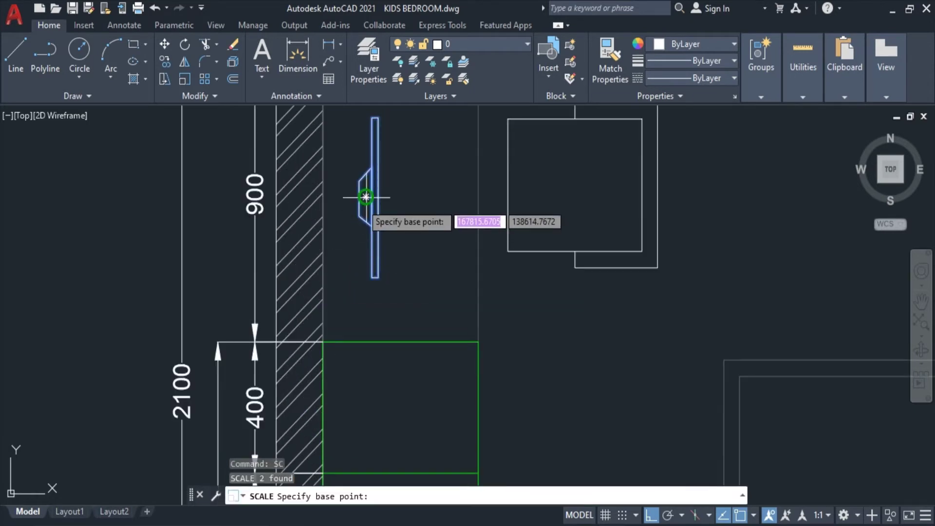
{"action": "left_click", "coordinate": [366, 197]}
{"action": "key", "text": "Return"}
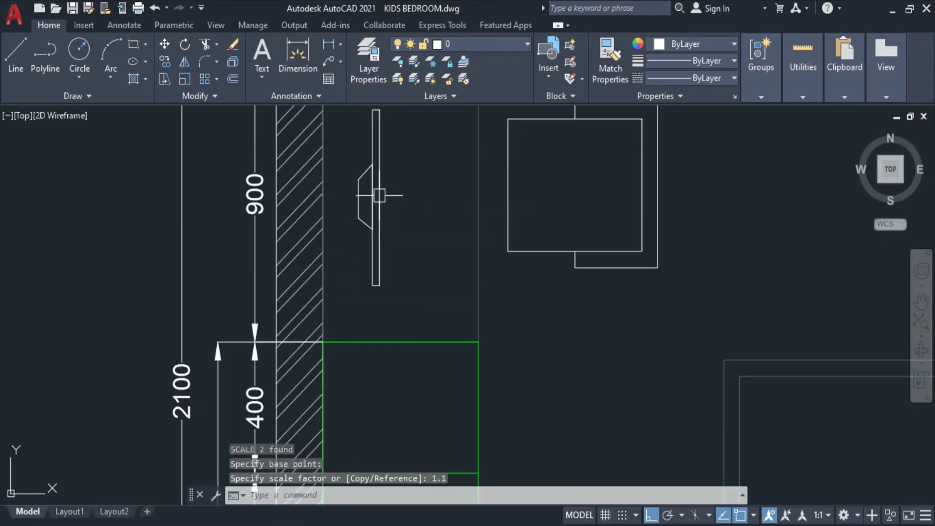
{"action": "scroll", "coordinate": [411, 203], "scroll_direction": "down", "scroll_amount": 2}
- Draw a temporary horizontal guide line from the fixture's centre past the left wall
{"action": "left_click", "coordinate": [604, 128]}
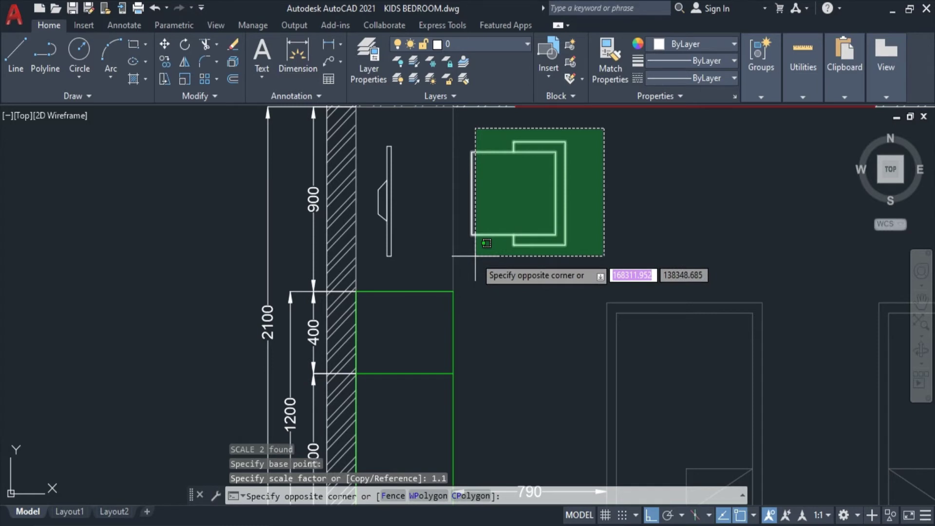
{"action": "key", "text": "Escape"}
{"action": "middle_click_drag", "start_coordinate": [455, 196], "coordinate": [467, 249]}
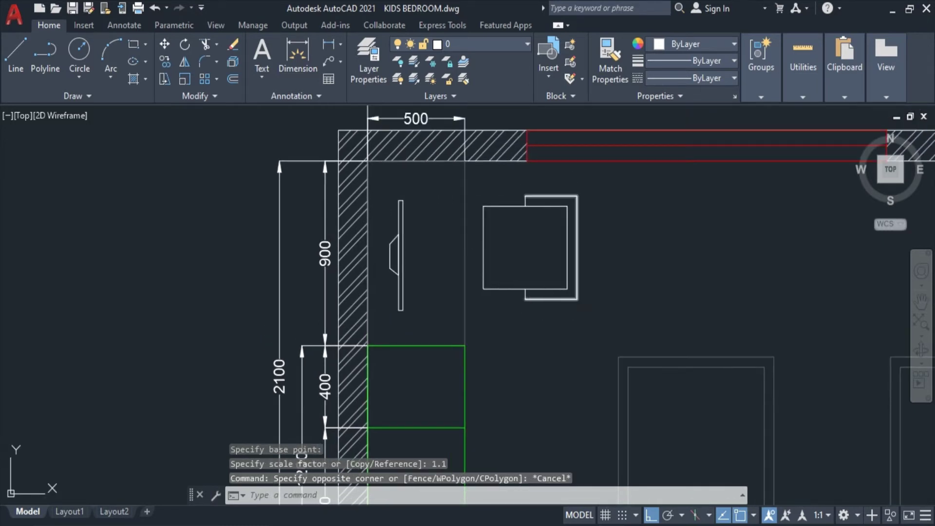
{"action": "type", "text": "l"}
{"action": "key", "text": "Return"}
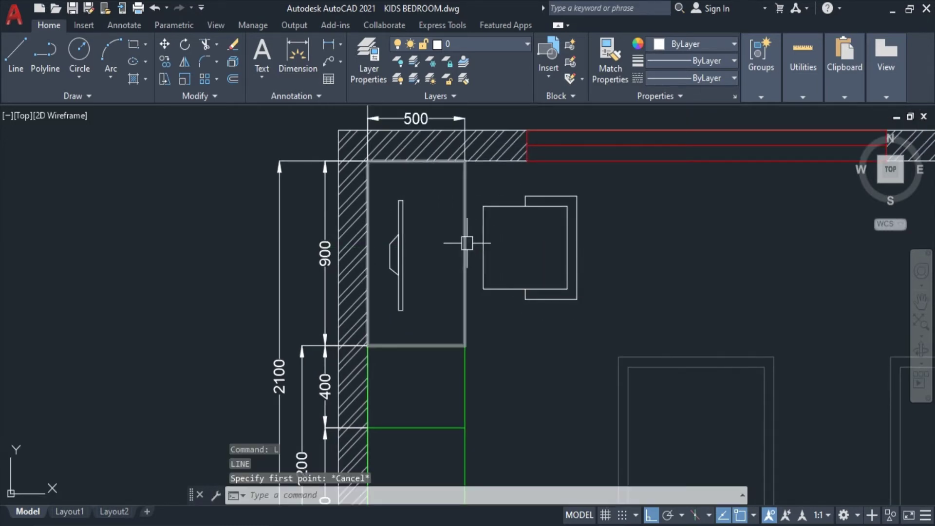
{"action": "left_click", "coordinate": [465, 253]}
{"action": "left_click", "coordinate": [121, 272]}
{"action": "key", "text": "Escape"}
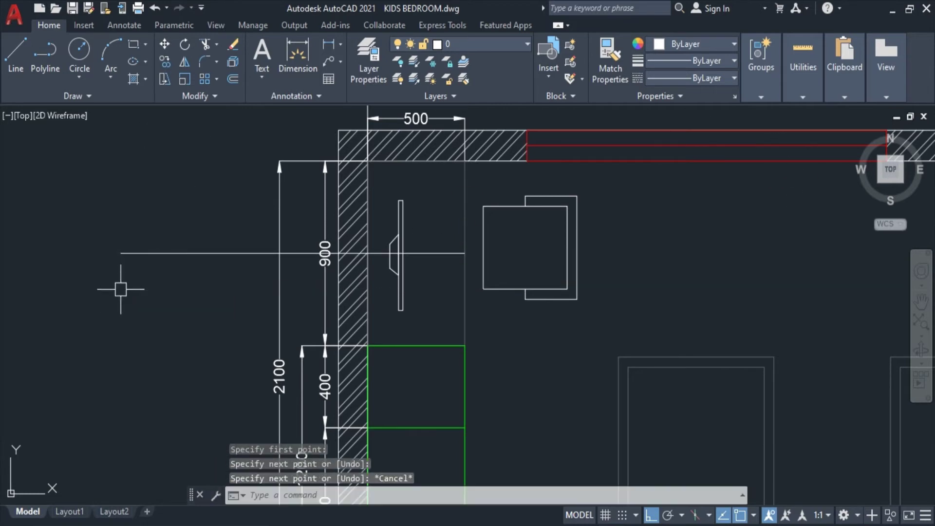
{"action": "left_click", "coordinate": [161, 253]}
{"action": "type", "text": "m"}
{"action": "key", "text": "Return"}
{"action": "left_click", "coordinate": [54, 346]}
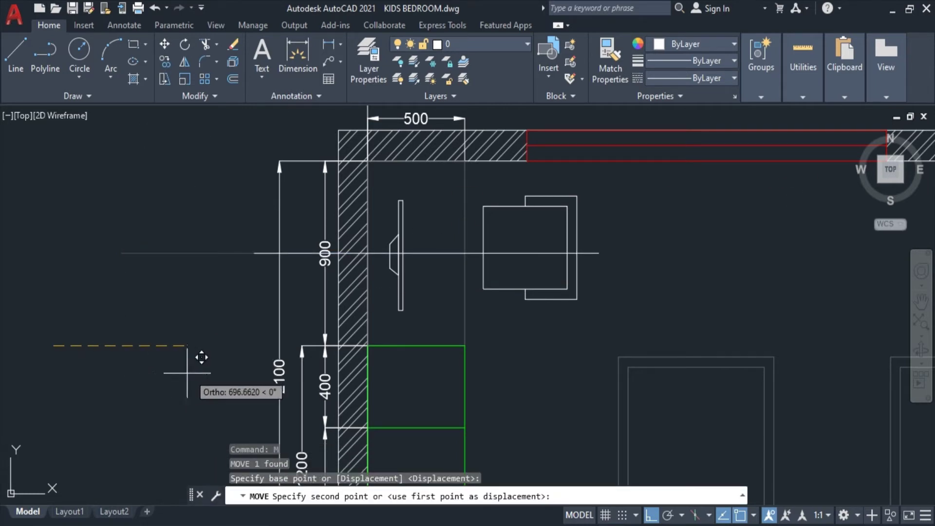
{"action": "key", "text": "Escape"}
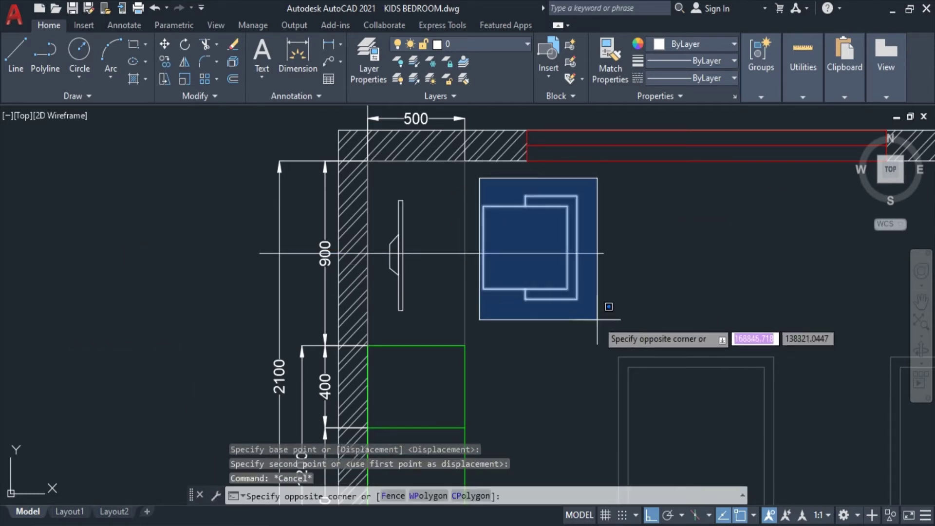
- Move the chair so it sits centred on the horizontal guide line
{"action": "left_click", "coordinate": [591, 302]}
{"action": "type", "text": "m"}
{"action": "key", "text": "Return"}
{"action": "scroll", "coordinate": [507, 263], "scroll_direction": "up", "scroll_amount": 2}
{"action": "left_click", "coordinate": [475, 242]}
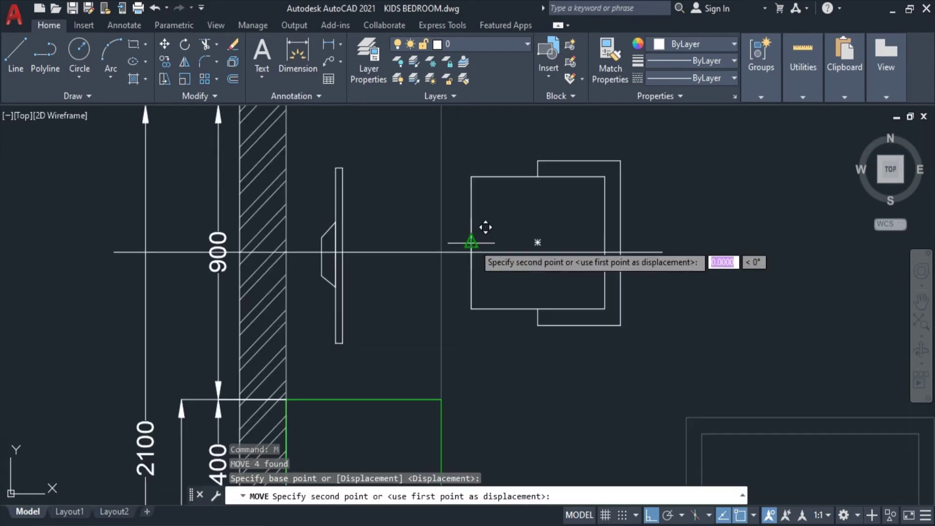
{"action": "scroll", "coordinate": [470, 254], "scroll_direction": "up", "scroll_amount": 2}
{"action": "left_click", "coordinate": [471, 252]}
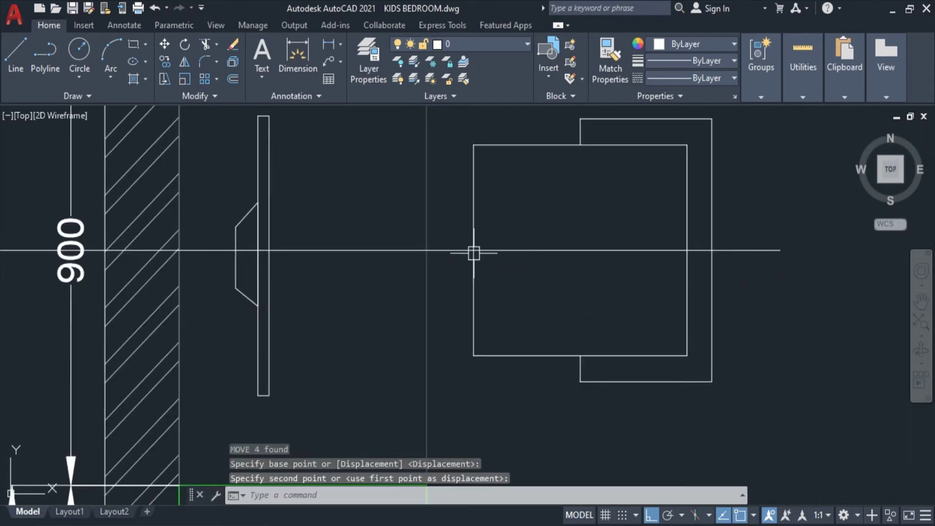
{"action": "scroll", "coordinate": [476, 252], "scroll_direction": "down", "scroll_amount": 2}
- Select the wall fixture and begin moving it, then cancel, leaving it in place
{"action": "left_click", "coordinate": [313, 157]}
{"action": "left_click", "coordinate": [411, 325]}
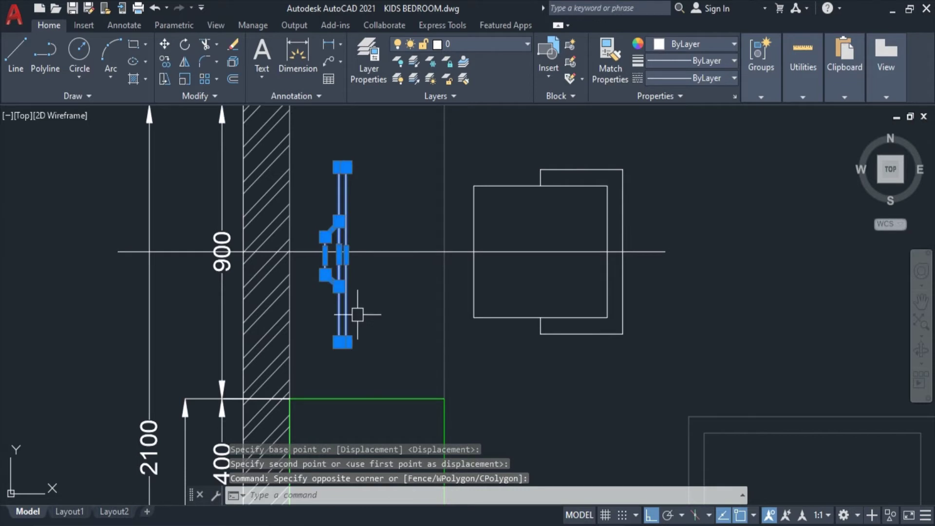
{"action": "scroll", "coordinate": [344, 297], "scroll_direction": "up", "scroll_amount": 2}
{"action": "type", "text": "m"}
{"action": "key", "text": "Return"}
{"action": "left_click", "coordinate": [314, 230]}
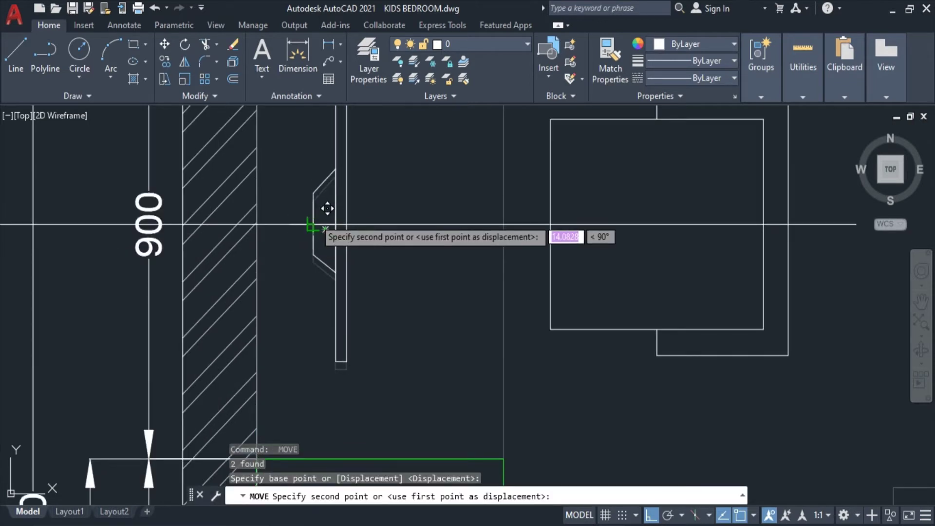
{"action": "key", "text": "Escape"}
{"action": "scroll", "coordinate": [353, 236], "scroll_direction": "down", "scroll_amount": 2}
- Delete the temporary horizontal guide line
{"action": "left_click", "coordinate": [584, 192]}
{"action": "left_click", "coordinate": [546, 266]}
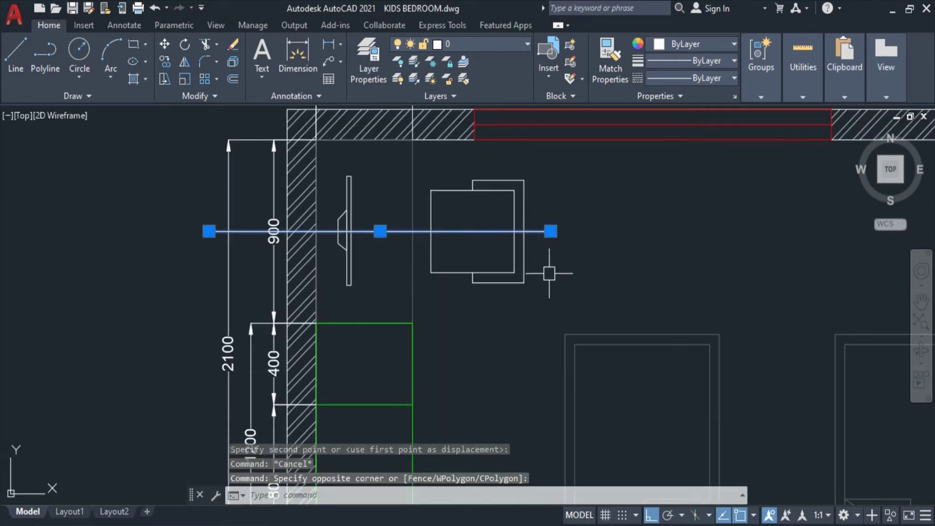
{"action": "key", "text": "Delete"}
{"action": "scroll", "coordinate": [545, 279], "scroll_direction": "down", "scroll_amount": 4}
{"action": "scroll", "coordinate": [545, 279], "scroll_direction": "up", "scroll_amount": 4}
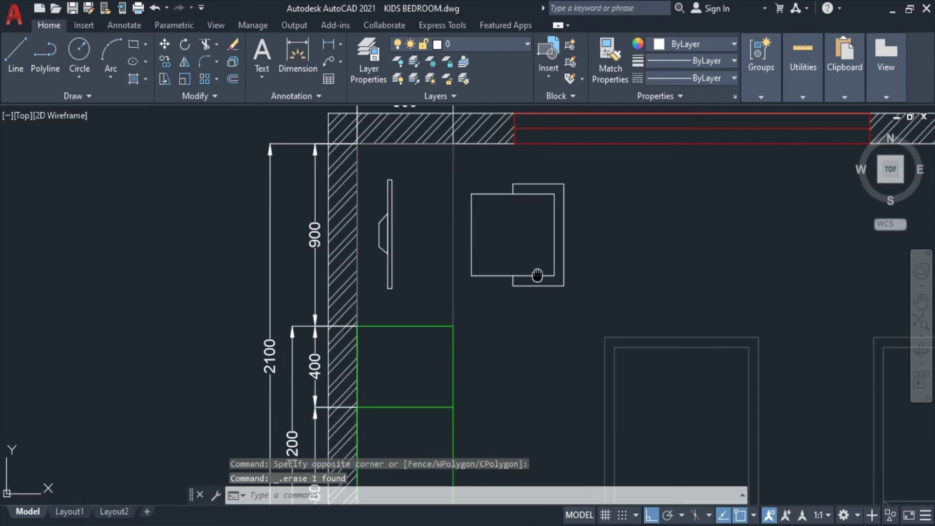
- Check the fixture and chair colour without changing it, then regenerate the display with RE
{"action": "left_click", "coordinate": [363, 160]}
{"action": "left_click", "coordinate": [591, 309]}
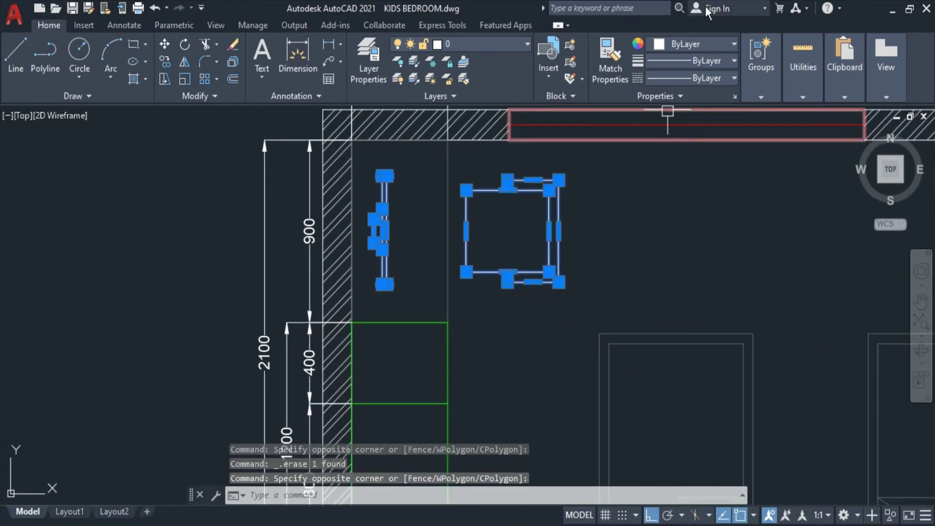
{"action": "left_click", "coordinate": [685, 43]}
{"action": "key", "text": "Escape"}
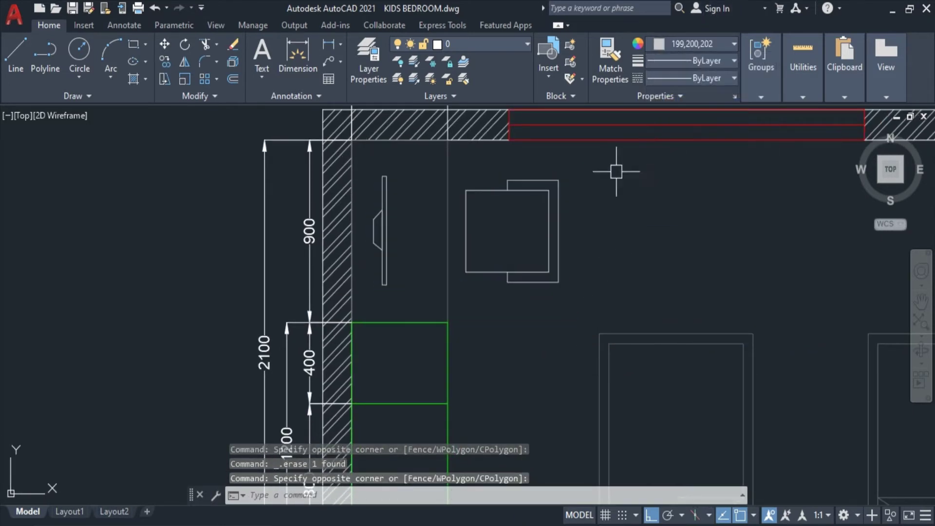
{"action": "scroll", "coordinate": [557, 273], "scroll_direction": "down", "scroll_amount": 3}
{"action": "scroll", "coordinate": [508, 234], "scroll_direction": "down", "scroll_amount": 2}
{"action": "scroll", "coordinate": [439, 331], "scroll_direction": "up", "scroll_amount": 1}
{"action": "scroll", "coordinate": [417, 229], "scroll_direction": "up", "scroll_amount": 3}
{"action": "scroll", "coordinate": [411, 195], "scroll_direction": "up", "scroll_amount": 2}
{"action": "type", "text": "RE"}
{"action": "key", "text": "Return"}
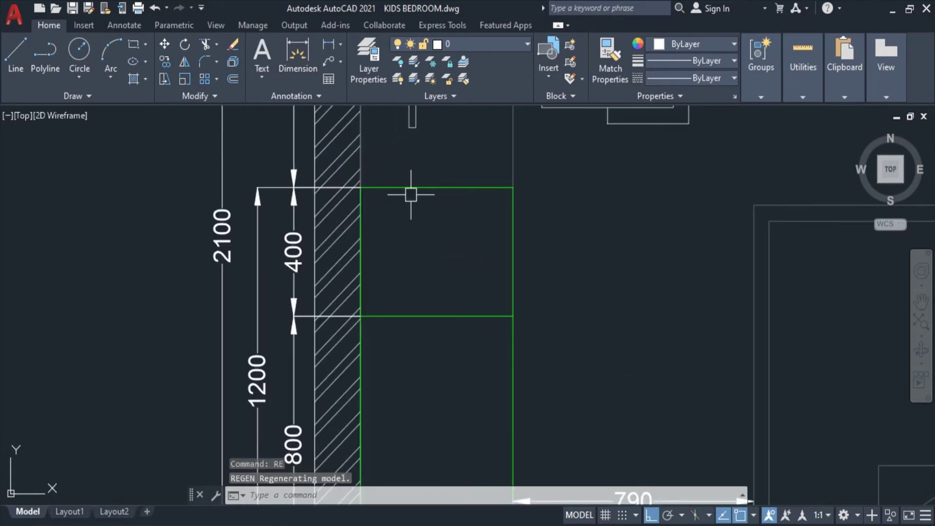
- Draw a small handle rectangle inside the upper wardrobe section
{"action": "key", "text": "Escape"}
{"action": "scroll", "coordinate": [417, 193], "scroll_direction": "up", "scroll_amount": 2}
{"action": "type", "text": "C"}
{"action": "key", "text": "Return"}
{"action": "left_click", "coordinate": [410, 203]}
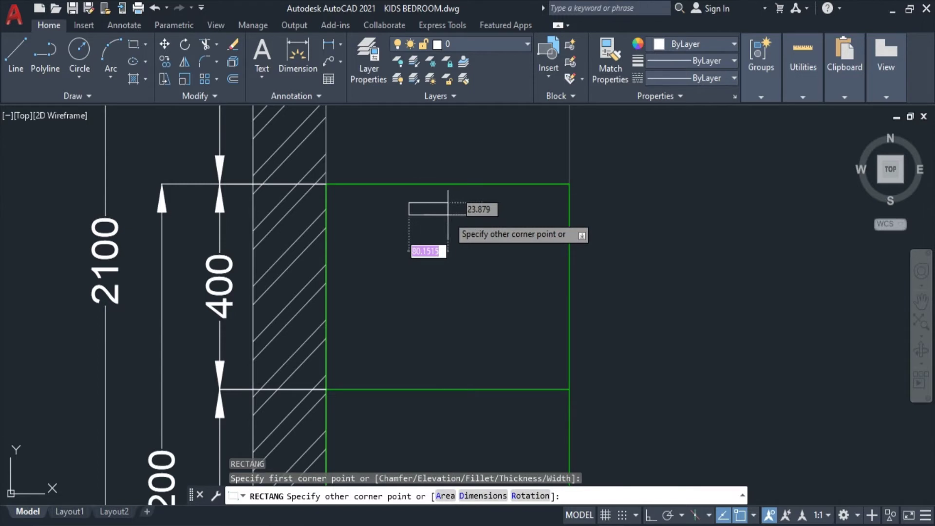
{"action": "scroll", "coordinate": [436, 209], "scroll_direction": "up", "scroll_amount": 2}
{"action": "left_click", "coordinate": [442, 193]}
{"action": "left_click", "coordinate": [379, 187]}
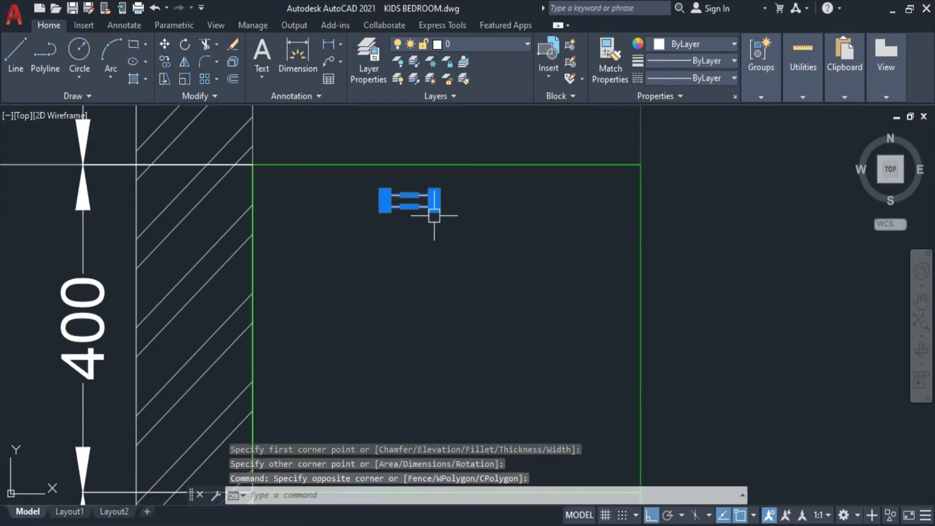
{"action": "left_click", "coordinate": [427, 190]}
{"action": "scroll", "coordinate": [427, 190], "scroll_direction": "up", "scroll_amount": 2}
{"action": "type", "text": "SC"}
{"action": "key", "text": "Return"}
{"action": "left_click", "coordinate": [399, 196]}
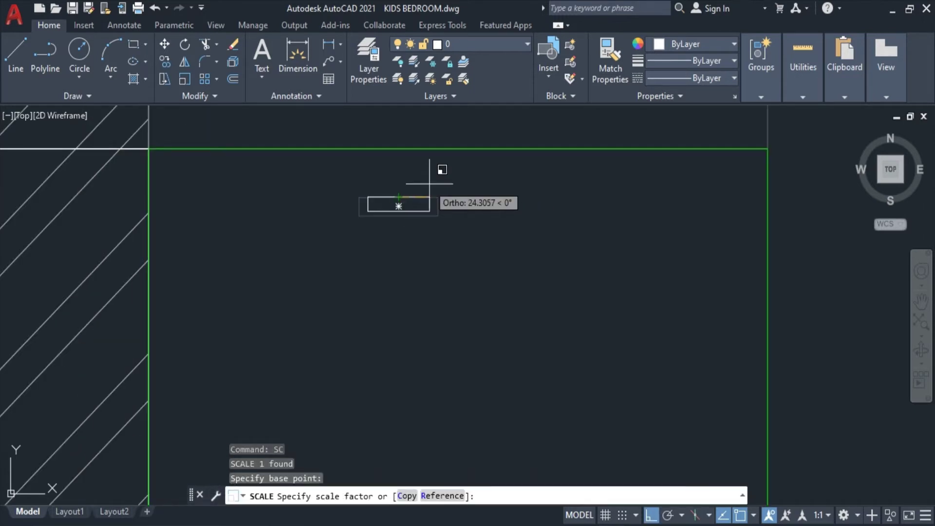
{"action": "key", "text": "Escape"}
- Move the small rectangle to the midpoint of the wardrobe's top edge
{"action": "left_click", "coordinate": [430, 179]}
{"action": "left_click", "coordinate": [393, 204]}
{"action": "type", "text": "M"}
{"action": "key", "text": "Return"}
{"action": "left_click", "coordinate": [399, 203]}
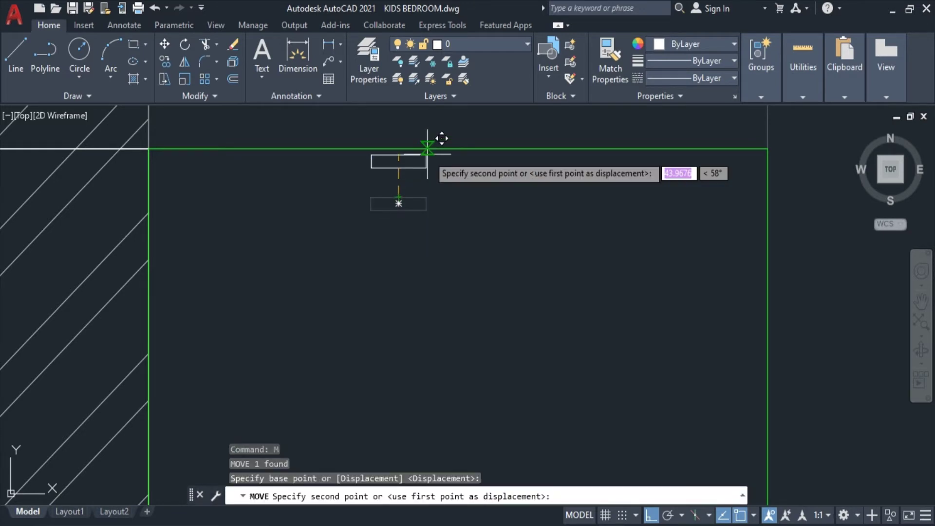
{"action": "left_click", "coordinate": [458, 147]}
{"action": "scroll", "coordinate": [482, 197], "scroll_direction": "down", "scroll_amount": 3}
{"action": "scroll", "coordinate": [582, 197], "scroll_direction": "down", "scroll_amount": 3}
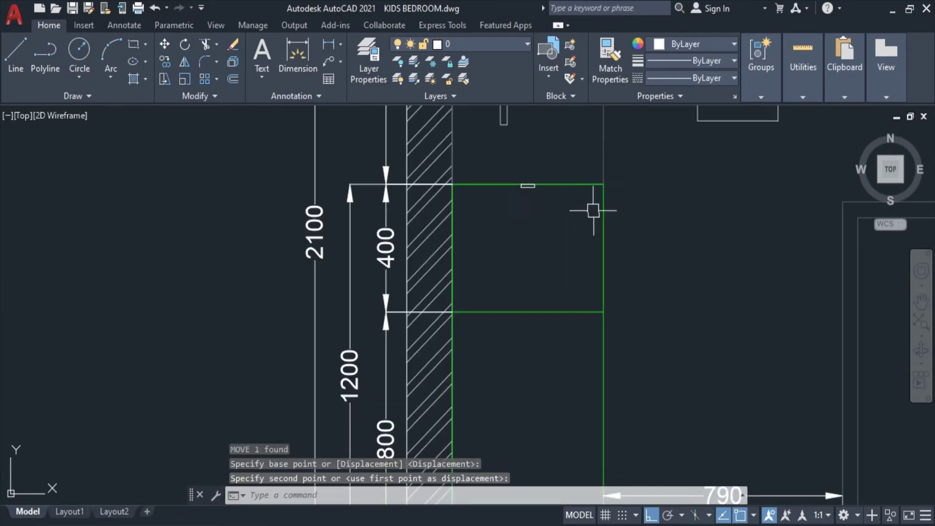
{"action": "scroll", "coordinate": [575, 199], "scroll_direction": "up", "scroll_amount": 2}
{"action": "scroll", "coordinate": [521, 183], "scroll_direction": "up", "scroll_amount": 4}
- Draw a second small rectangle from the handle's corner and tuck it into the handle
{"action": "type", "text": "rec"}
{"action": "key", "text": "Return"}
{"action": "scroll", "coordinate": [495, 177], "scroll_direction": "up", "scroll_amount": 4}
{"action": "left_click", "coordinate": [465, 157]}
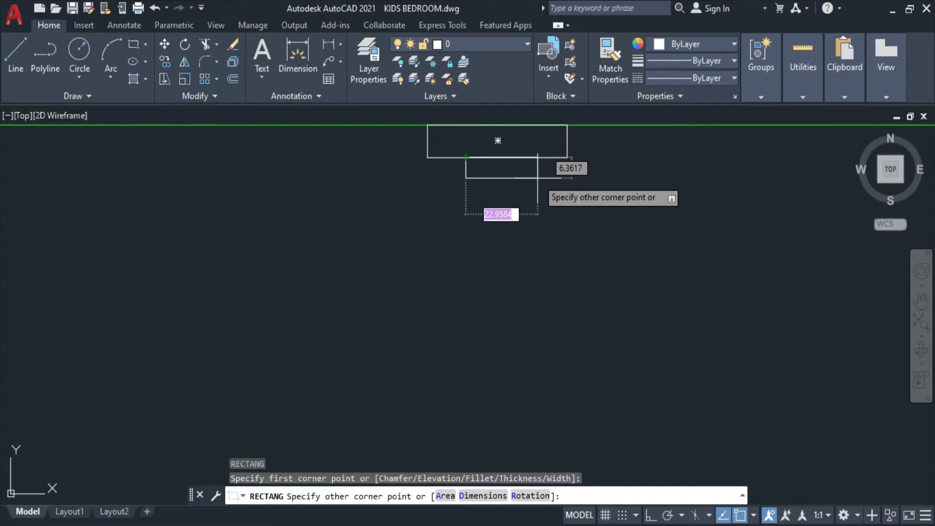
{"action": "left_click", "coordinate": [548, 179]}
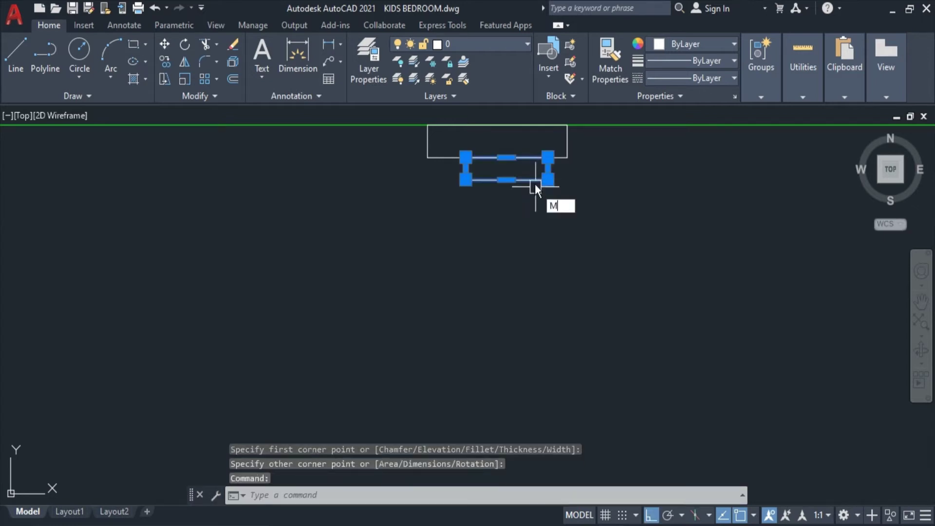
{"action": "key", "text": "Return"}
{"action": "left_click", "coordinate": [506, 166]}
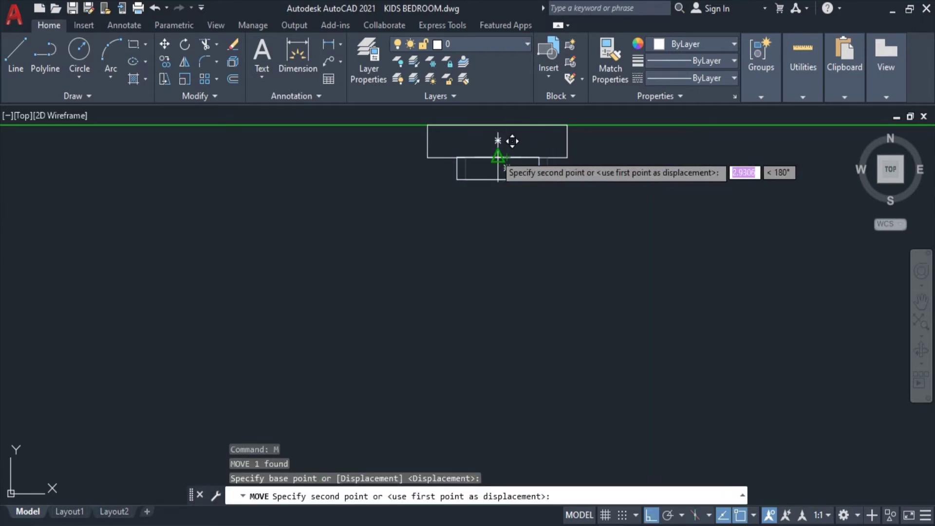
- Select the hinge on the wardrobe's top edge and check its colour options
{"action": "scroll", "coordinate": [517, 180], "scroll_direction": "up", "scroll_amount": 3}
{"action": "scroll", "coordinate": [533, 226], "scroll_direction": "up", "scroll_amount": 3}
{"action": "left_click", "coordinate": [502, 214]}
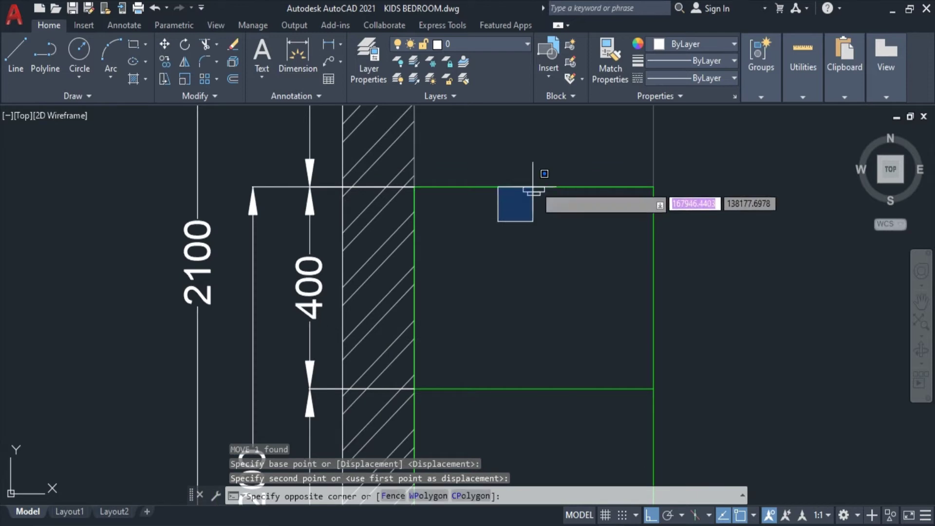
{"action": "scroll", "coordinate": [531, 185], "scroll_direction": "down", "scroll_amount": 3}
{"action": "key", "text": "Escape"}
{"action": "left_click", "coordinate": [542, 181]}
{"action": "left_click", "coordinate": [596, 130]}
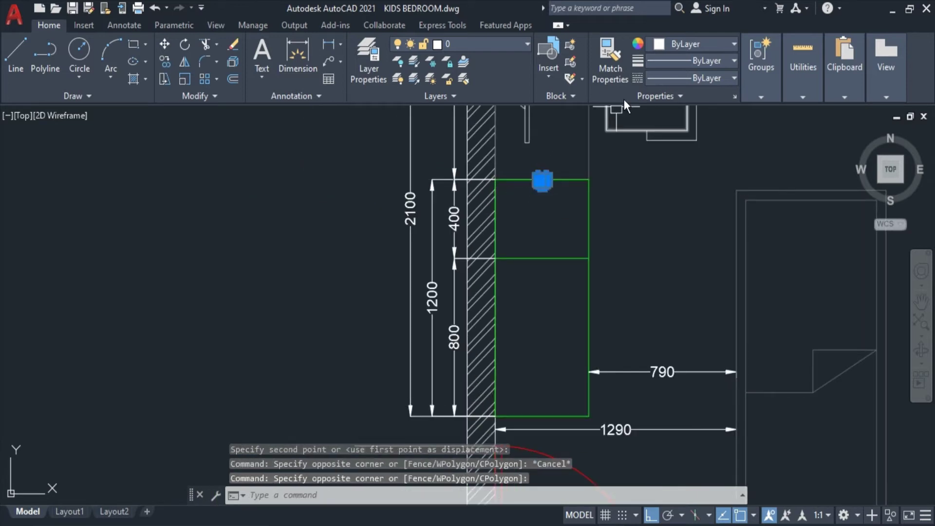
{"action": "left_click", "coordinate": [694, 48]}
{"action": "key", "text": "Escape"}
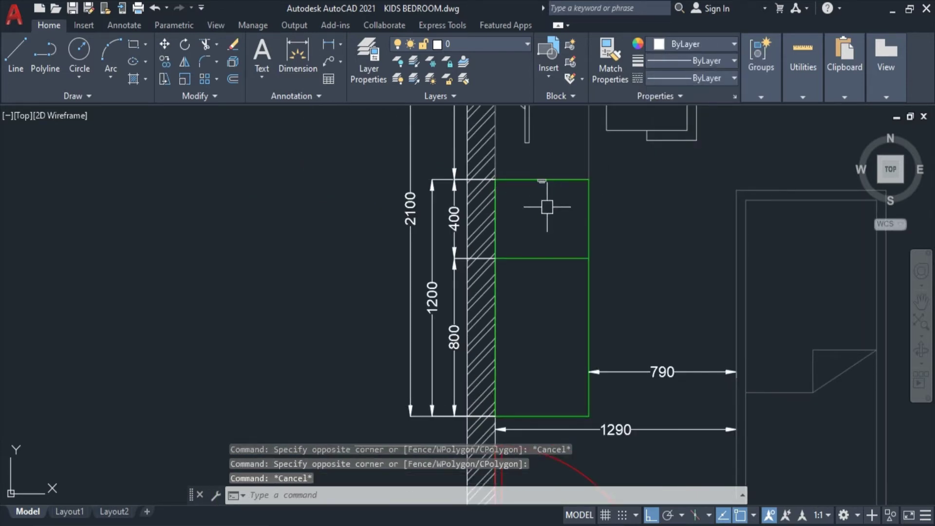
{"action": "left_click", "coordinate": [565, 200]}
- Mirror the top hinge, keeping the original, to create a hinge copy
{"action": "type", "text": "mi"}
{"action": "key", "text": "Return"}
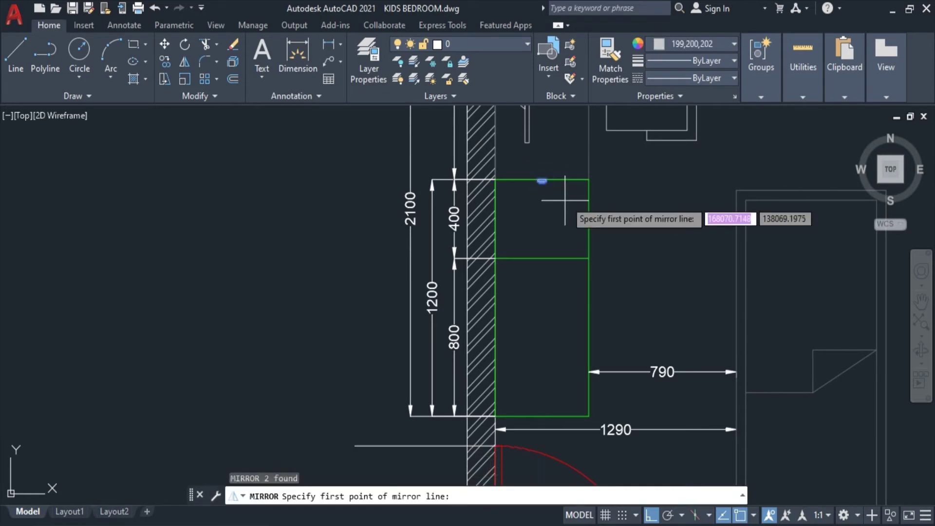
{"action": "left_click", "coordinate": [589, 218]}
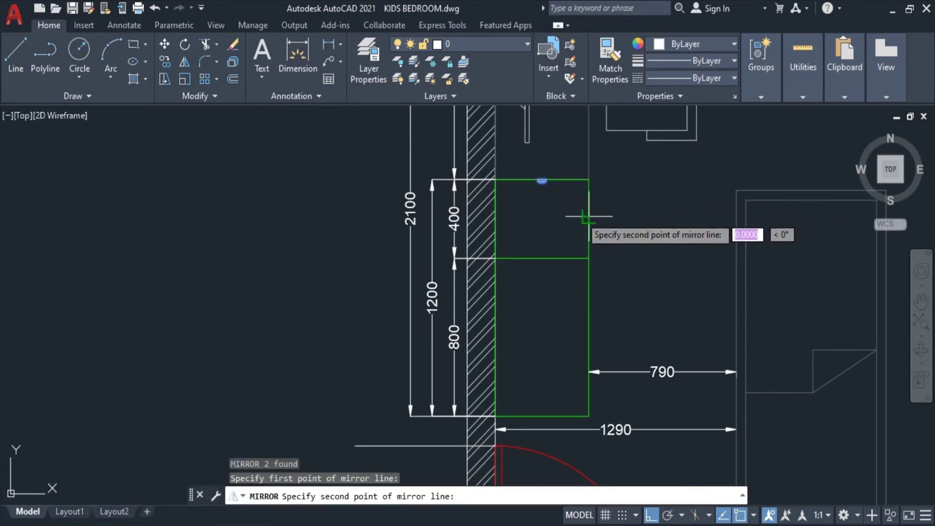
{"action": "left_click", "coordinate": [555, 213]}
{"action": "key", "text": "Return"}
{"action": "left_click", "coordinate": [518, 230]}
{"action": "left_click", "coordinate": [550, 263]}
{"action": "scroll", "coordinate": [550, 262], "scroll_direction": "up", "scroll_amount": 3}
{"action": "scroll", "coordinate": [528, 236], "scroll_direction": "up", "scroll_amount": 3}
{"action": "type", "text": "m"}
{"action": "key", "text": "Return"}
{"action": "left_click", "coordinate": [472, 199]}
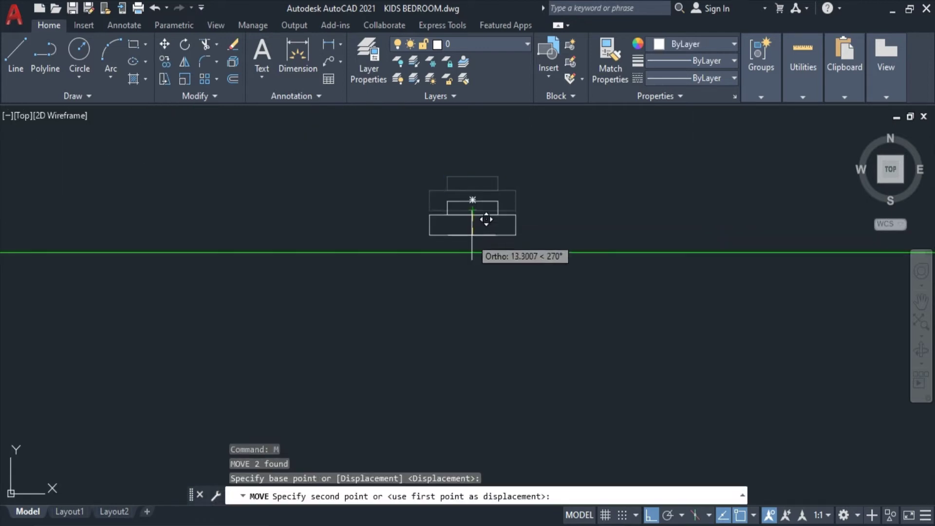
{"action": "key", "text": "Escape"}
{"action": "scroll", "coordinate": [484, 254], "scroll_direction": "down", "scroll_amount": 3}
- Mirror the hinge copy onto the green 400/800 divider line, keeping the source
{"action": "left_click", "coordinate": [445, 228]}
{"action": "left_click", "coordinate": [541, 282]}
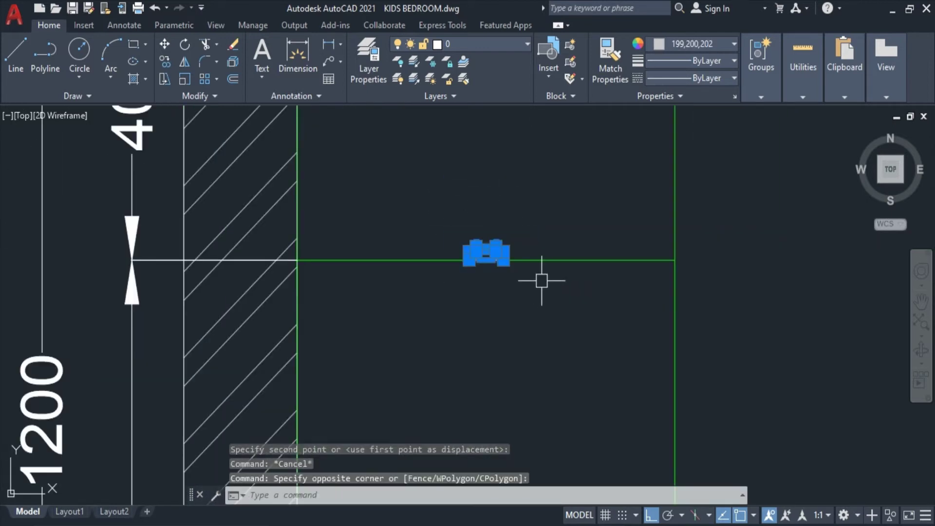
{"action": "type", "text": "MI"}
{"action": "key", "text": "Return"}
{"action": "left_click", "coordinate": [559, 260]}
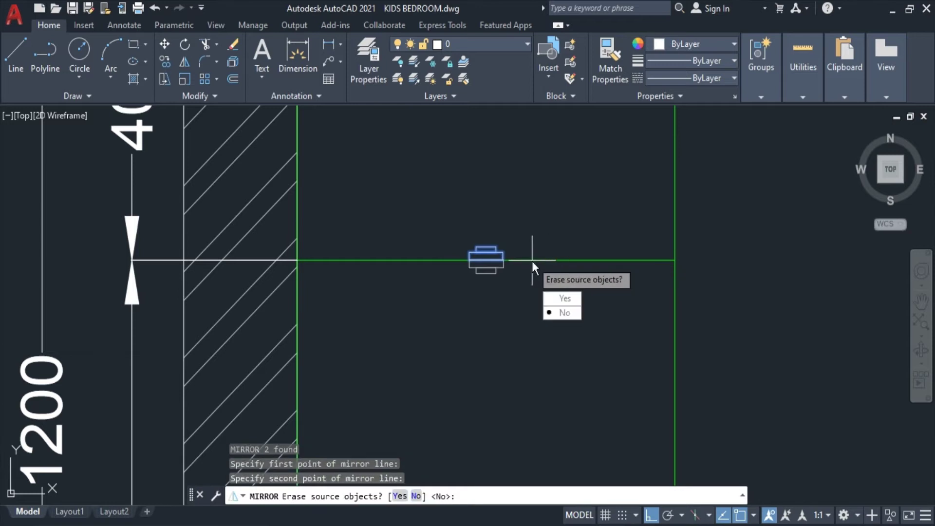
{"action": "key", "text": "Return"}
{"action": "scroll", "coordinate": [532, 261], "scroll_direction": "down", "scroll_amount": 3}
{"action": "scroll", "coordinate": [532, 262], "scroll_direction": "down", "scroll_amount": 2}
{"action": "scroll", "coordinate": [526, 265], "scroll_direction": "up", "scroll_amount": 4}
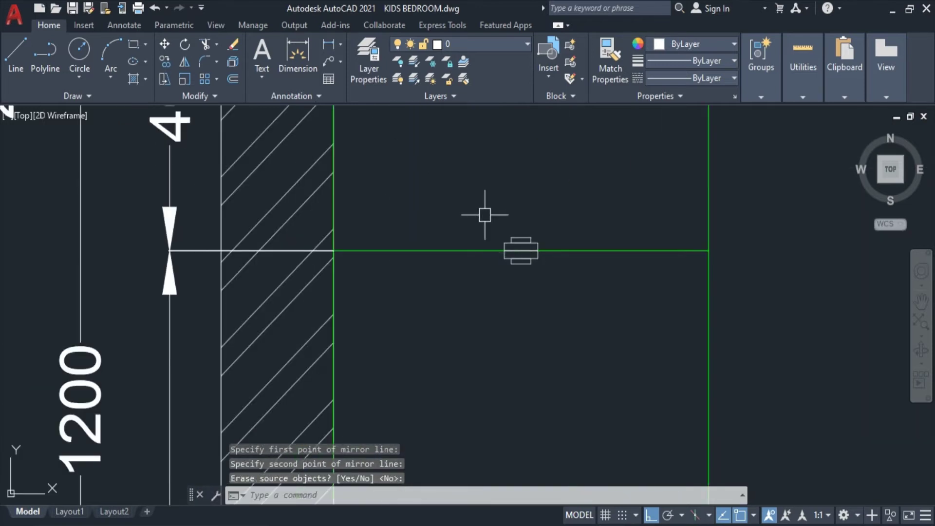
- Copy the divider hinge down onto the wardrobe's bottom edge
{"action": "left_click", "coordinate": [486, 209]}
{"action": "left_click", "coordinate": [565, 254]}
{"action": "type", "text": "co"}
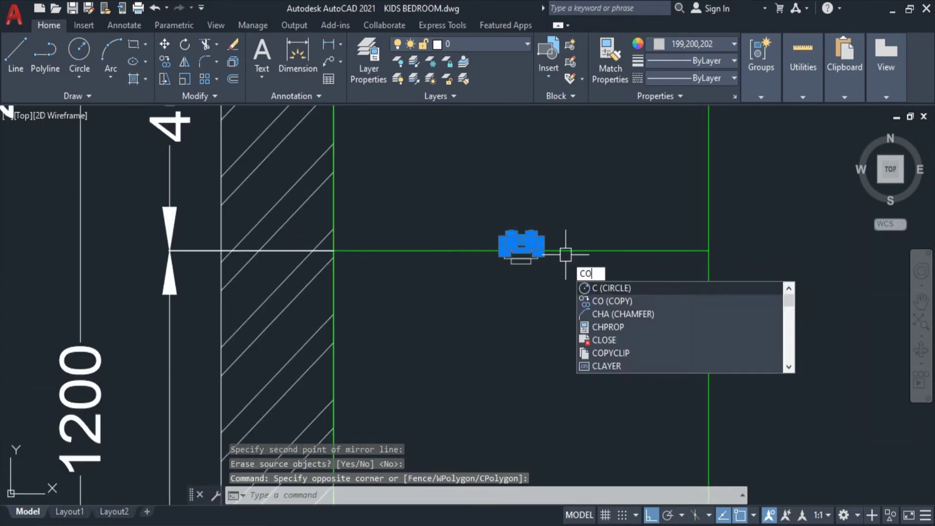
{"action": "key", "text": "Return"}
{"action": "left_click", "coordinate": [521, 257]}
{"action": "scroll", "coordinate": [520, 279], "scroll_direction": "down", "scroll_amount": 3}
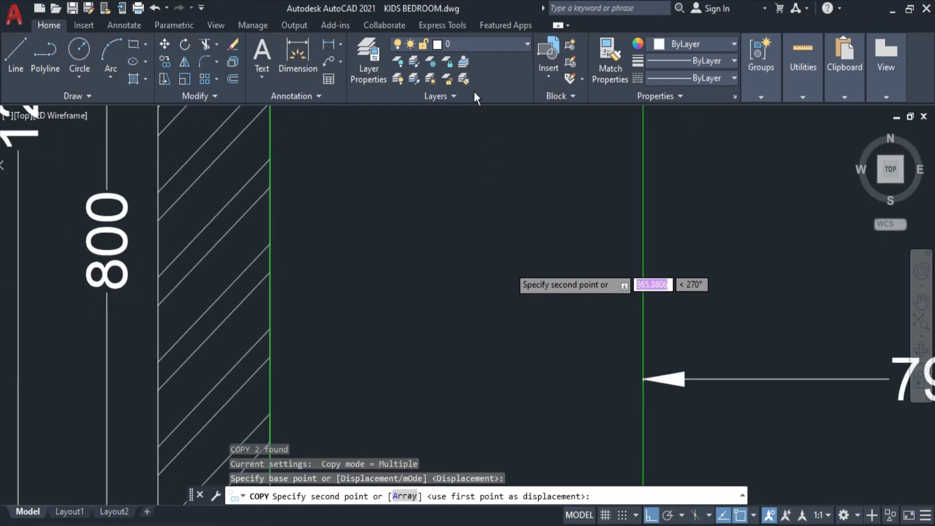
{"action": "scroll", "coordinate": [495, 250], "scroll_direction": "up", "scroll_amount": 2}
{"action": "left_click", "coordinate": [468, 429]}
{"action": "key", "text": "Escape"}
{"action": "scroll", "coordinate": [502, 379], "scroll_direction": "down", "scroll_amount": 4}
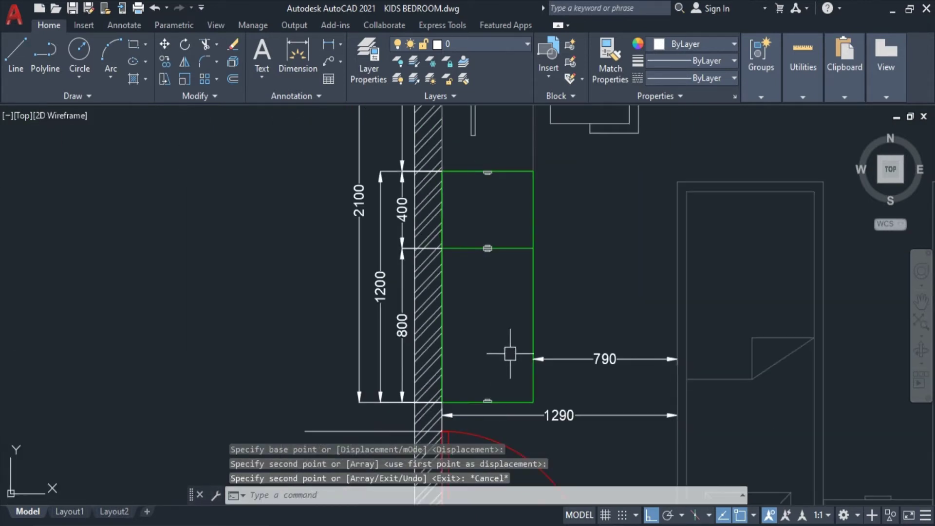
{"action": "scroll", "coordinate": [504, 205], "scroll_direction": "up", "scroll_amount": 3}
{"action": "scroll", "coordinate": [489, 163], "scroll_direction": "up", "scroll_amount": 3}
{"action": "type", "text": "rec"}
{"action": "key", "text": "Return"}
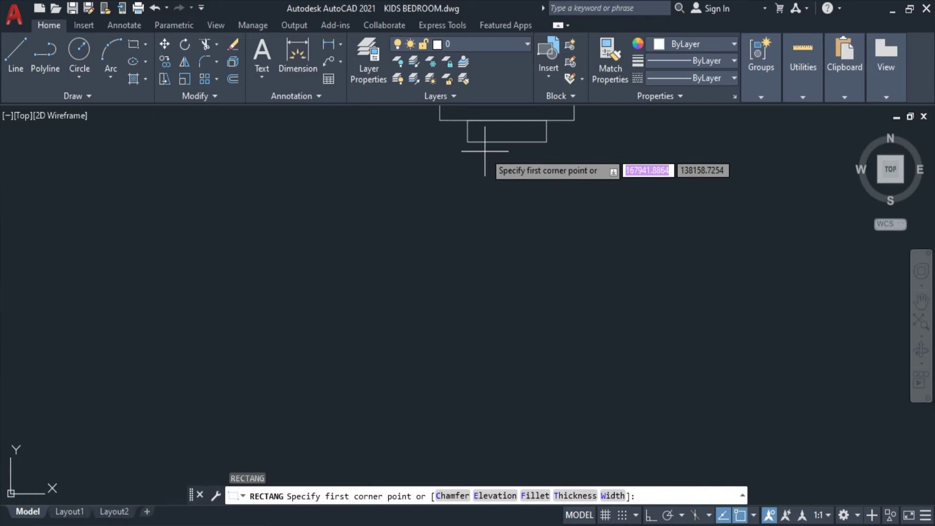
- Draw a thin rectangle as the vertical rod, starting at the top hinge
{"action": "left_click", "coordinate": [489, 146]}
{"action": "scroll", "coordinate": [534, 313], "scroll_direction": "up", "scroll_amount": 4}
{"action": "scroll", "coordinate": [481, 303], "scroll_direction": "up", "scroll_amount": 3}
{"action": "scroll", "coordinate": [484, 288], "scroll_direction": "up", "scroll_amount": 2}
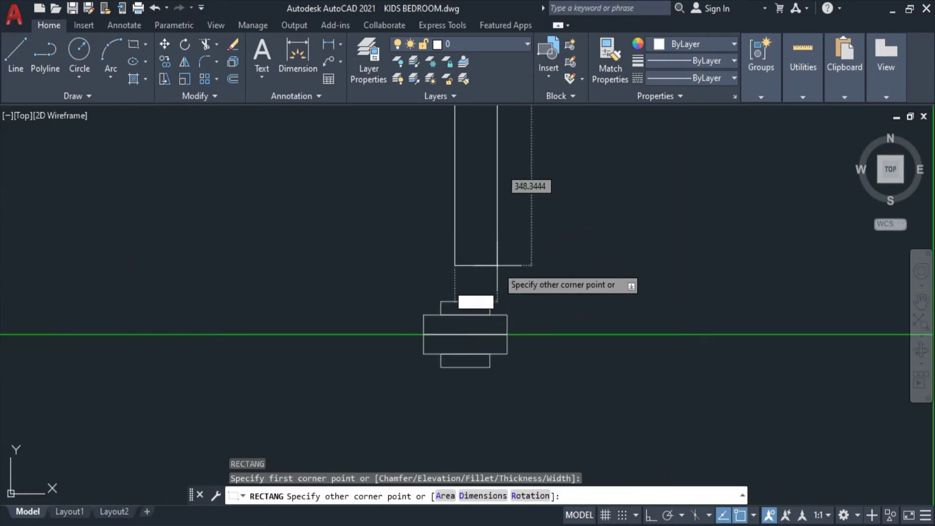
{"action": "left_click", "coordinate": [475, 301]}
{"action": "scroll", "coordinate": [483, 295], "scroll_direction": "down", "scroll_amount": 2}
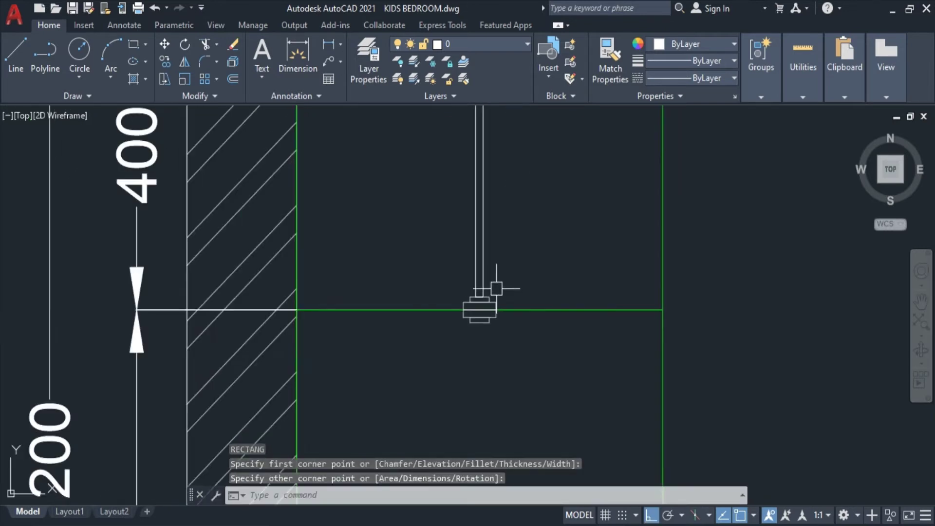
{"action": "scroll", "coordinate": [535, 268], "scroll_direction": "down", "scroll_amount": 2}
- Attempt to copy the rod, then close the accidentally opened Help window and cancel
{"action": "left_click", "coordinate": [507, 248]}
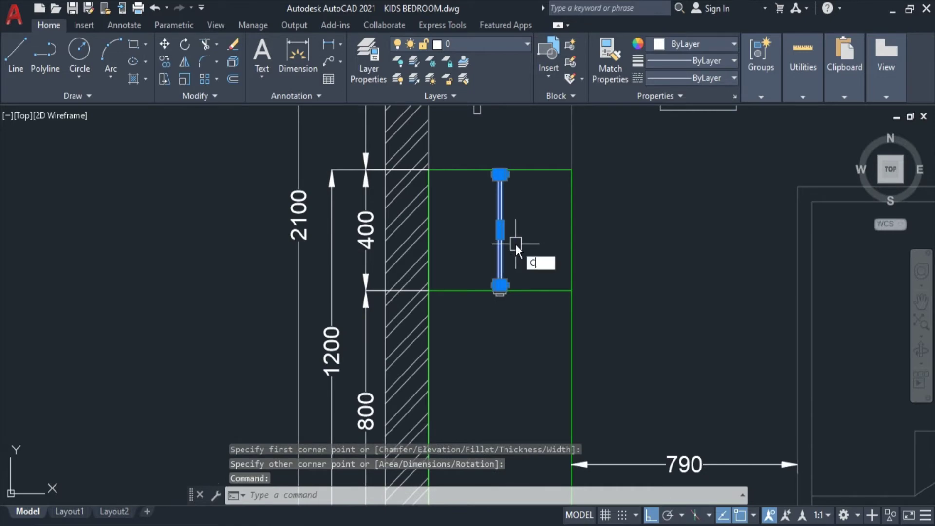
{"action": "type", "text": "o"}
{"action": "key", "text": "Return"}
{"action": "scroll", "coordinate": [488, 163], "scroll_direction": "up", "scroll_amount": 3}
{"action": "key", "text": "F1"}
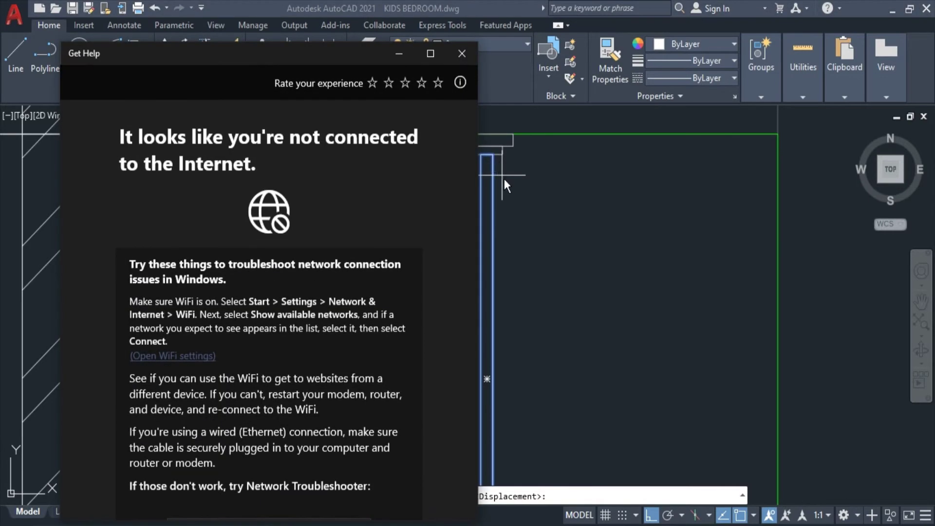
{"action": "key", "text": "alt+F4"}
{"action": "key", "text": "Escape"}
{"action": "key", "text": "Escape"}
- Copy the rod downward so it continues lower down the wardrobe
{"action": "left_click", "coordinate": [500, 202]}
{"action": "type", "text": "c"}
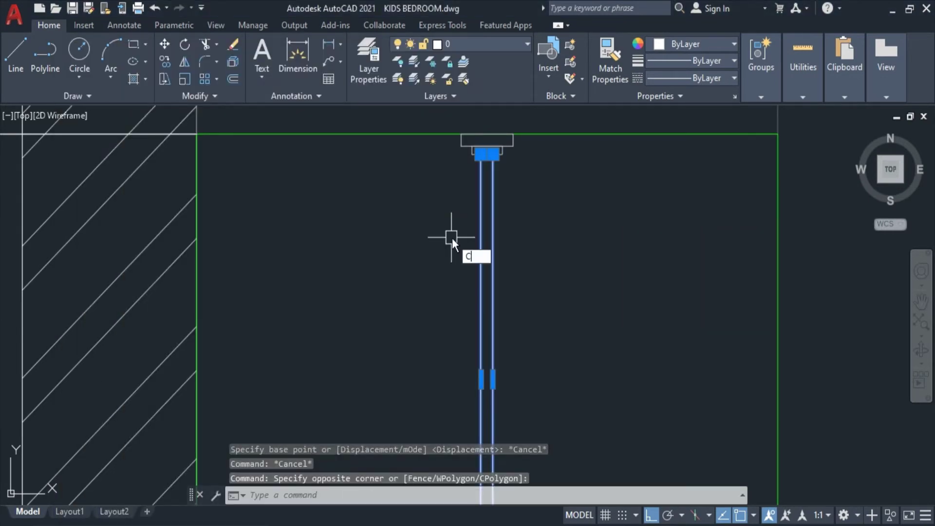
{"action": "type", "text": "co"}
{"action": "key", "text": "Return"}
{"action": "left_click", "coordinate": [482, 146]}
{"action": "scroll", "coordinate": [482, 156], "scroll_direction": "up", "scroll_amount": 3}
{"action": "left_click", "coordinate": [485, 238]}
{"action": "key", "text": "Escape"}
{"action": "scroll", "coordinate": [487, 239], "scroll_direction": "down", "scroll_amount": 4}
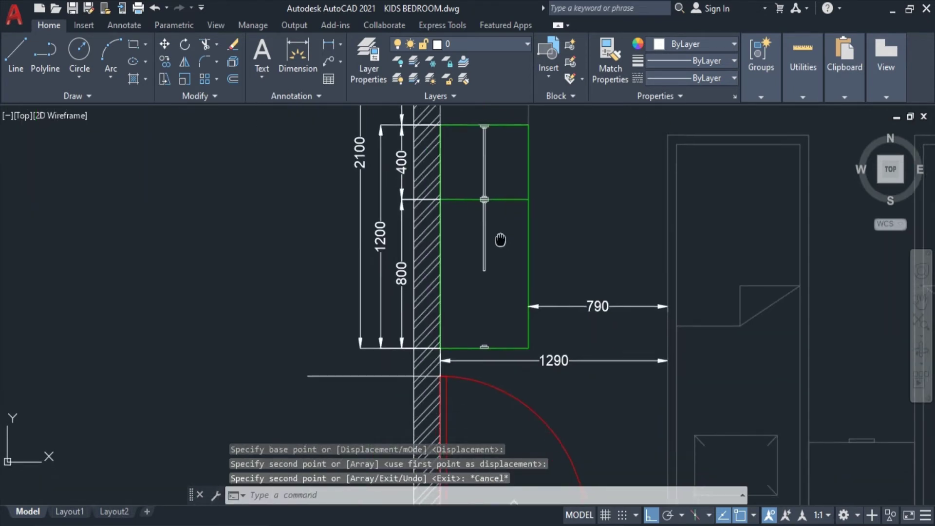
- Try stretching the rod's end with a crossing window, then cancel the stretch
{"action": "scroll", "coordinate": [491, 239], "scroll_direction": "up", "scroll_amount": 2}
{"action": "key", "text": "Return"}
{"action": "left_click", "coordinate": [487, 251]}
{"action": "left_click", "coordinate": [453, 286]}
{"action": "key", "text": "Return"}
{"action": "scroll", "coordinate": [467, 272], "scroll_direction": "up", "scroll_amount": 3}
{"action": "left_click", "coordinate": [487, 260]}
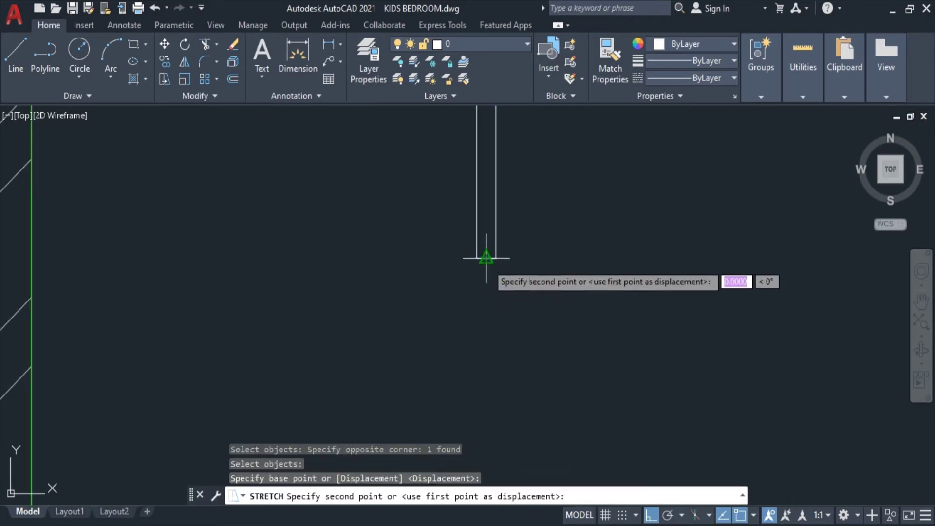
{"action": "scroll", "coordinate": [484, 258], "scroll_direction": "up", "scroll_amount": 5}
{"action": "scroll", "coordinate": [480, 313], "scroll_direction": "down", "scroll_amount": 6}
{"action": "scroll", "coordinate": [427, 325], "scroll_direction": "up", "scroll_amount": 1}
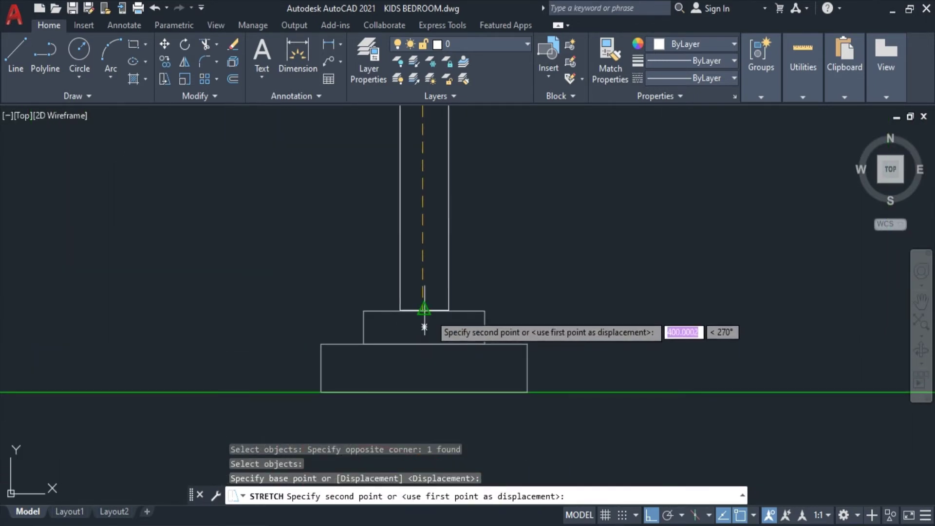
{"action": "scroll", "coordinate": [431, 317], "scroll_direction": "up", "scroll_amount": 5}
{"action": "key", "text": "Escape"}
- Clear the selection and pan the wardrobe back into view
{"action": "scroll", "coordinate": [456, 271], "scroll_direction": "down", "scroll_amount": 8}
{"action": "key", "text": "Escape"}
{"action": "scroll", "coordinate": [533, 235], "scroll_direction": "down", "scroll_amount": 3}
{"action": "mouse_move", "coordinate": [533, 234]}
{"action": "middle_mouse_down"}
{"action": "mouse_move", "coordinate": [539, 381]}
{"action": "mouse_move", "coordinate": [492, 242]}
{"action": "mouse_move", "coordinate": [519, 302]}
{"action": "middle_mouse_up"}
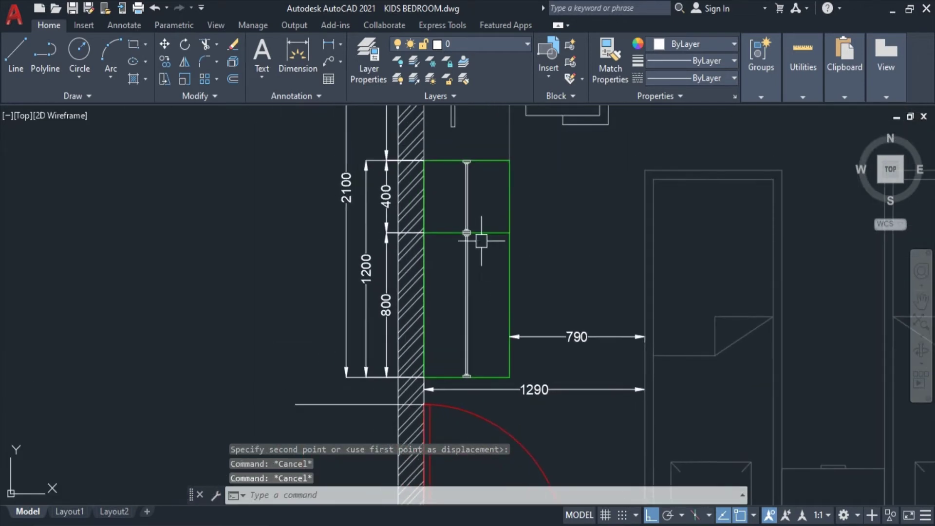
{"action": "left_click", "coordinate": [453, 147]}
{"action": "key", "text": "Escape"}
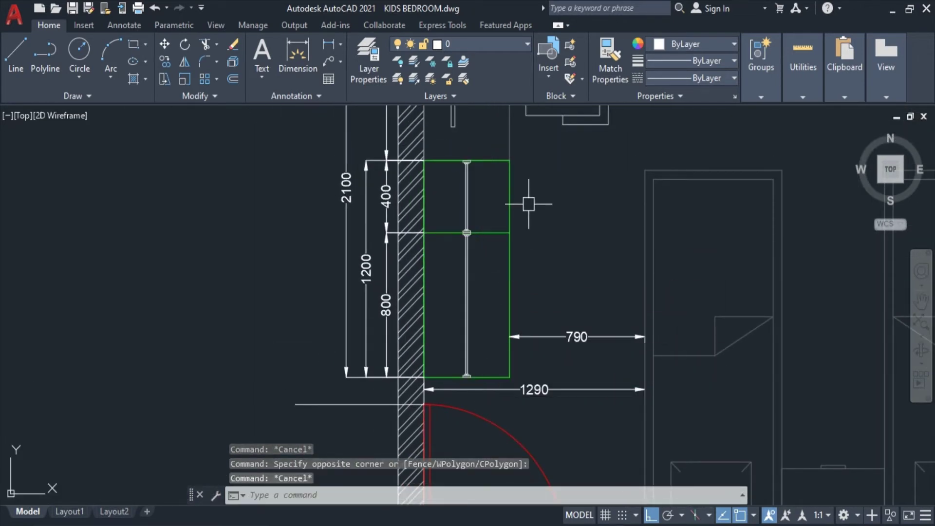
{"action": "scroll", "coordinate": [549, 239], "scroll_direction": "down", "scroll_amount": 2}
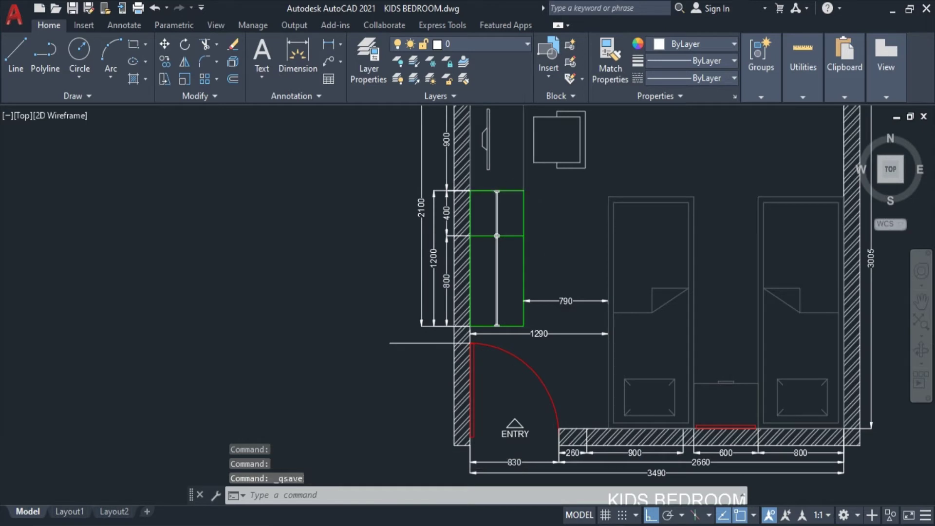
{"action": "scroll", "coordinate": [502, 202], "scroll_direction": "up", "scroll_amount": 8}
- Begin a rectangle for a horizontal bar, setting its first corner
{"action": "type", "text": "rec"}
{"action": "key", "text": "Return"}
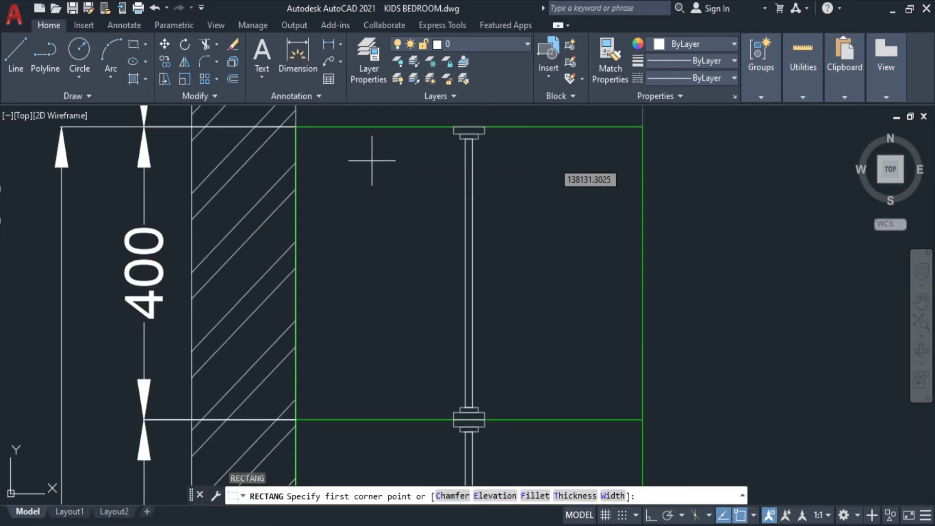
{"action": "left_click", "coordinate": [372, 161]}
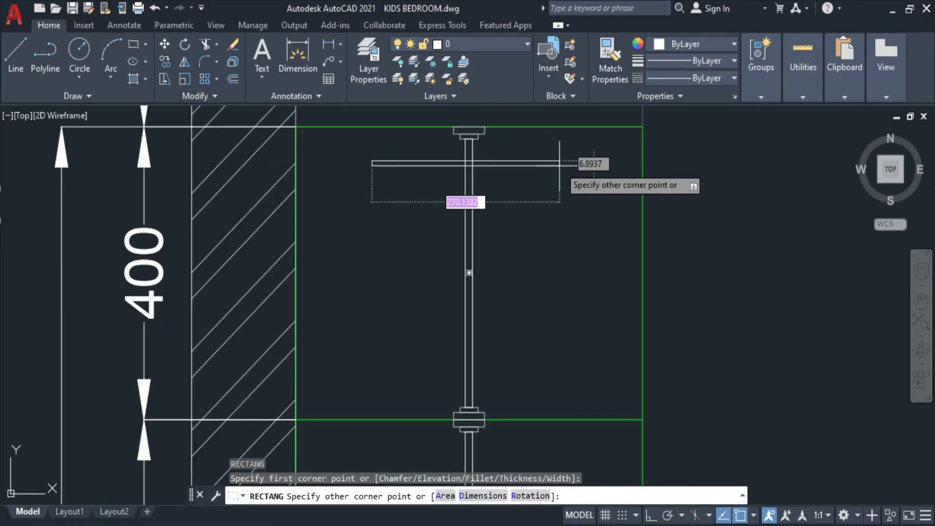
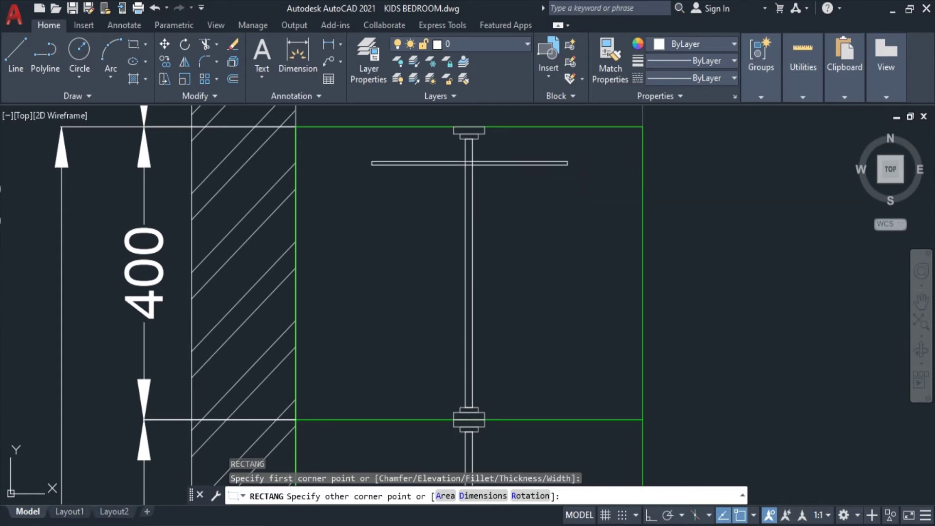
- Finish the rectangle, then stretch the hanger bar's right end downward to slant it
{"action": "left_click", "coordinate": [567, 165]}
{"action": "scroll", "coordinate": [548, 176], "scroll_direction": "up", "scroll_amount": 2}
{"action": "key", "text": "Escape"}
{"action": "middle_click_drag", "start_coordinate": [583, 172], "coordinate": [586, 209]}
{"action": "type", "text": "ST"}
{"action": "key", "text": "Return"}
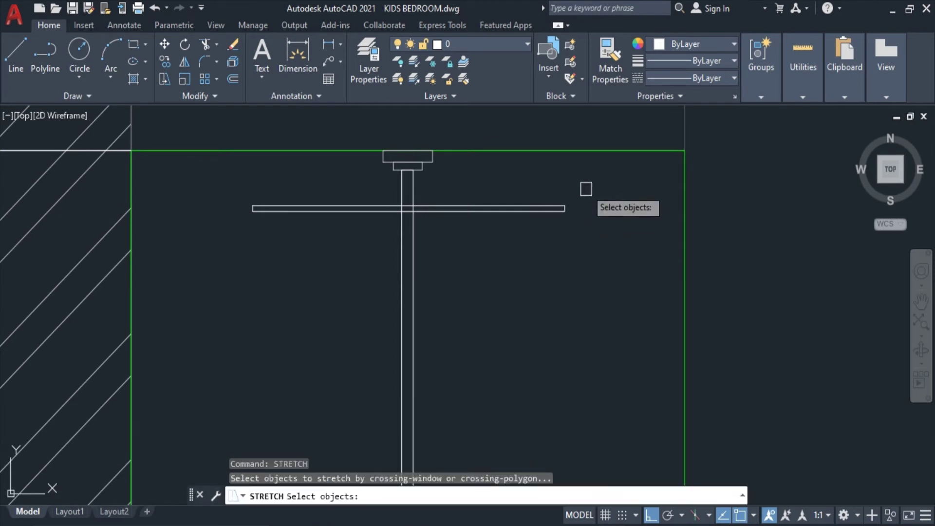
{"action": "left_click", "coordinate": [584, 202]}
{"action": "left_click", "coordinate": [539, 234]}
{"action": "key", "text": "Return"}
{"action": "left_click", "coordinate": [565, 210]}
{"action": "left_click", "coordinate": [587, 232]}
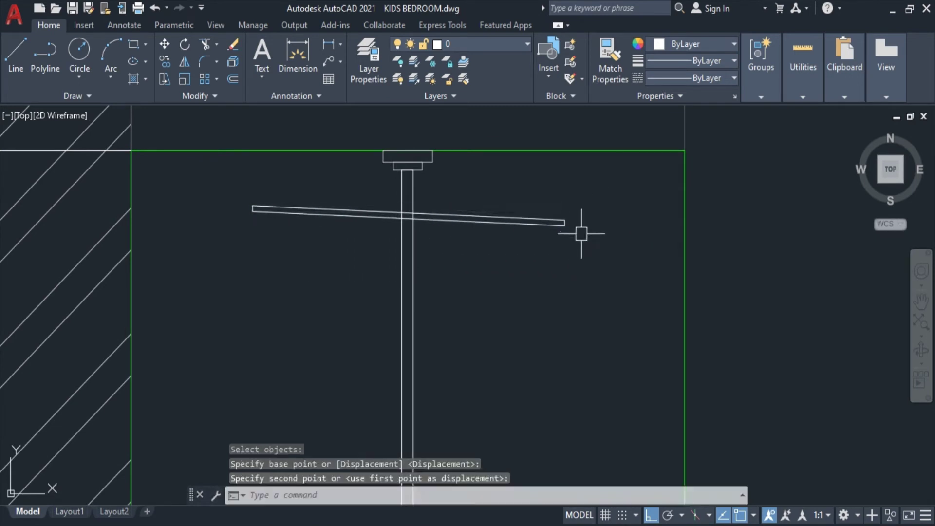
- Try a second stretch on another bar end, then cancel it
{"action": "type", "text": "ST"}
{"action": "key", "text": "Return"}
{"action": "left_click", "coordinate": [278, 182]}
{"action": "left_click", "coordinate": [203, 235]}
{"action": "key", "text": "Return"}
{"action": "key", "text": "Escape"}
{"action": "scroll", "coordinate": [511, 212], "scroll_direction": "down", "scroll_amount": 4}
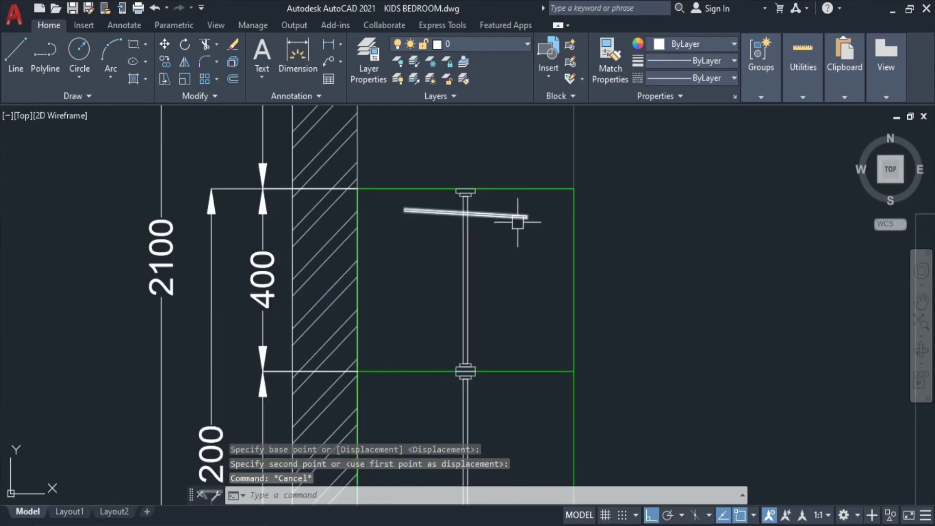
- Mirror the slanted bar, then delete the misplaced mirrored copy
{"action": "left_click", "coordinate": [519, 219]}
{"action": "type", "text": "mi"}
{"action": "key", "text": "Return"}
{"action": "scroll", "coordinate": [500, 231], "scroll_direction": "up", "scroll_amount": 3}
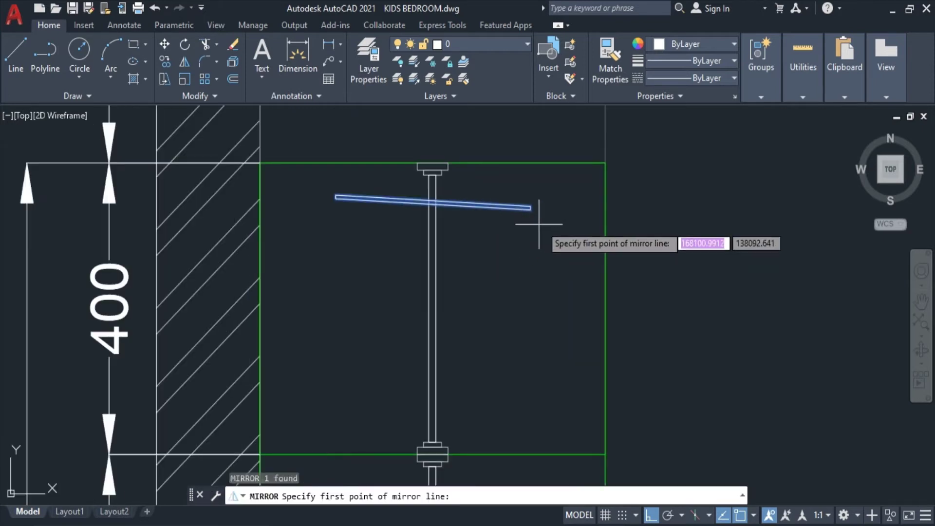
{"action": "left_click", "coordinate": [560, 209]}
{"action": "key", "text": "ctrl+z"}
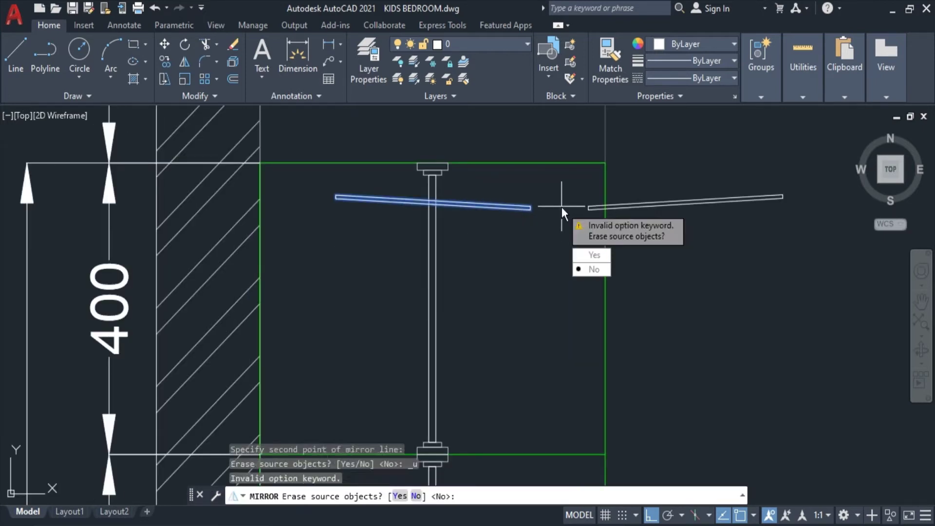
{"action": "key", "text": "Return"}
{"action": "left_click", "coordinate": [647, 201]}
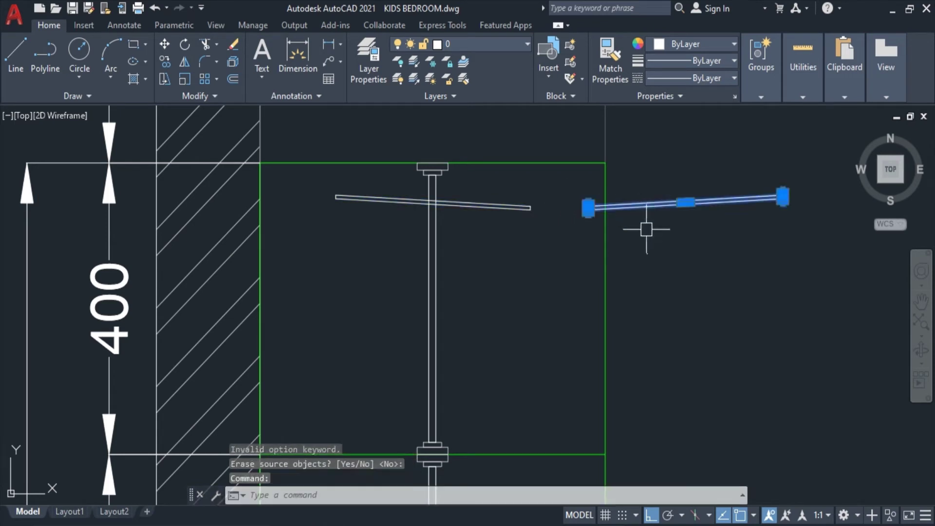
{"action": "key", "text": "Delete"}
- Mirror the slanted bar again so the copy lands below, keeping the original
{"action": "left_click", "coordinate": [486, 210]}
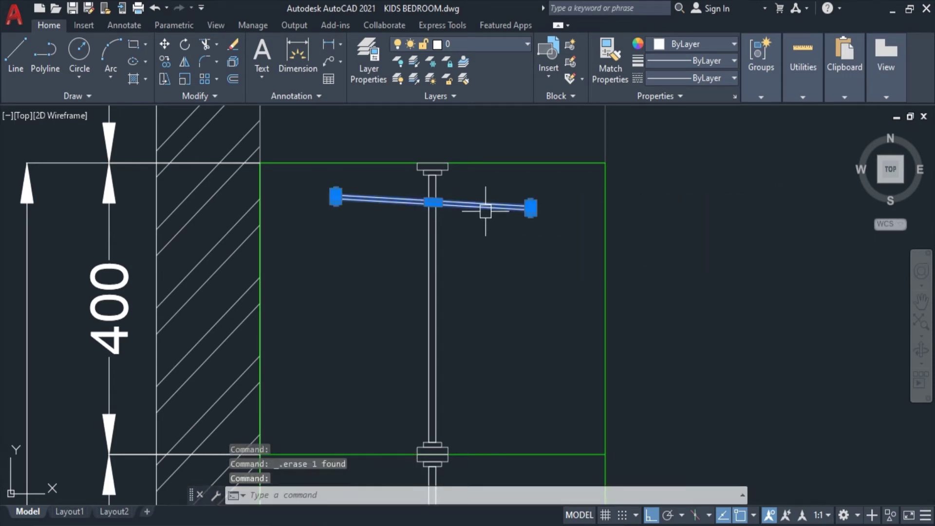
{"action": "type", "text": "MI"}
{"action": "key", "text": "Return"}
{"action": "left_click", "coordinate": [495, 233]}
{"action": "left_click", "coordinate": [575, 232]}
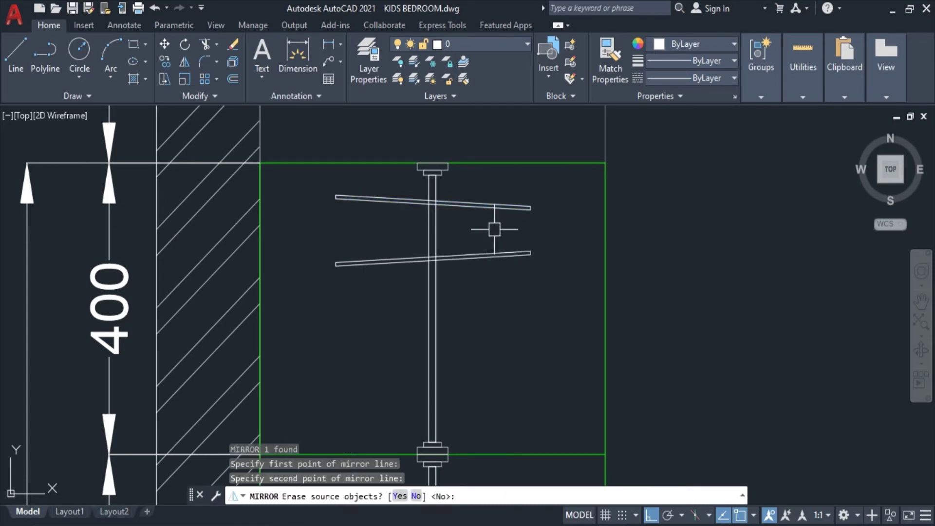
{"action": "key", "text": "Return"}
{"action": "left_click", "coordinate": [531, 209]}
{"action": "type", "text": "o"}
{"action": "key", "text": "Return"}
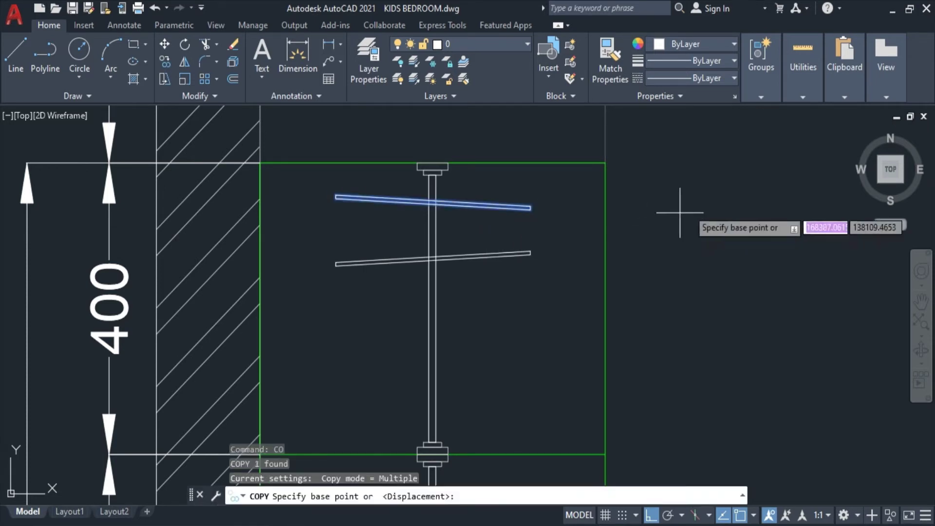
- Copy the top bar twice, once below the others and once just under it
{"action": "left_click", "coordinate": [693, 195]}
{"action": "left_click", "coordinate": [681, 286]}
{"action": "key", "text": "Escape"}
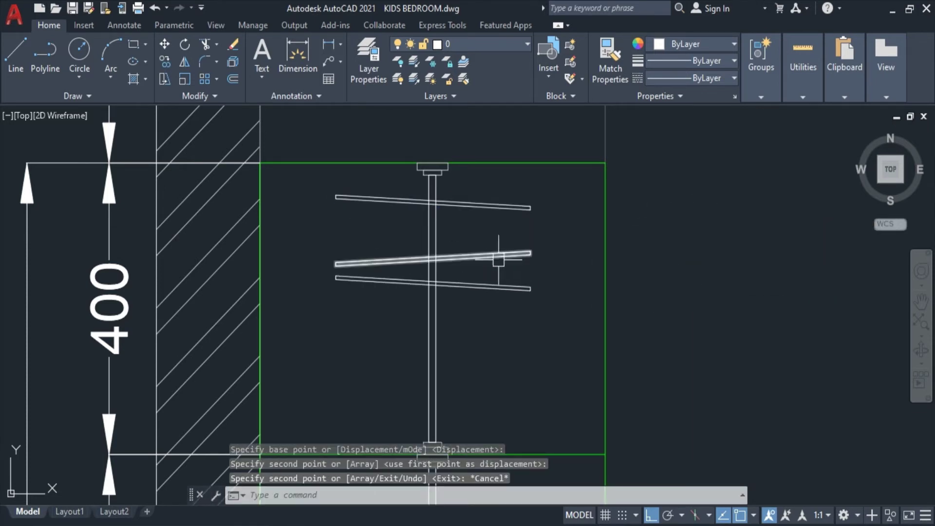
{"action": "left_click", "coordinate": [489, 214]}
{"action": "key", "text": "Return"}
{"action": "left_click", "coordinate": [694, 232]}
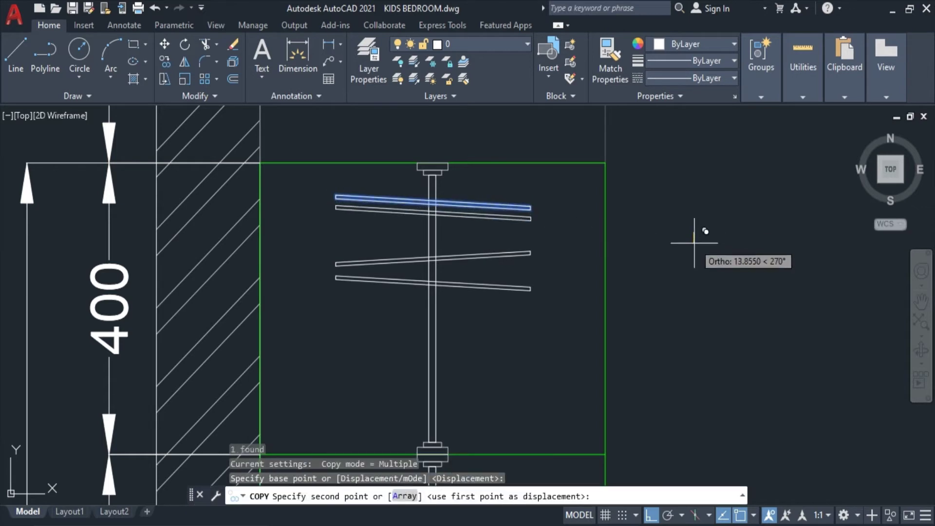
{"action": "left_click", "coordinate": [694, 247]}
{"action": "key", "text": "Escape"}
- Stretch the new bar's right end upward to reverse its slant
{"action": "scroll", "coordinate": [526, 229], "scroll_direction": "up", "scroll_amount": 4}
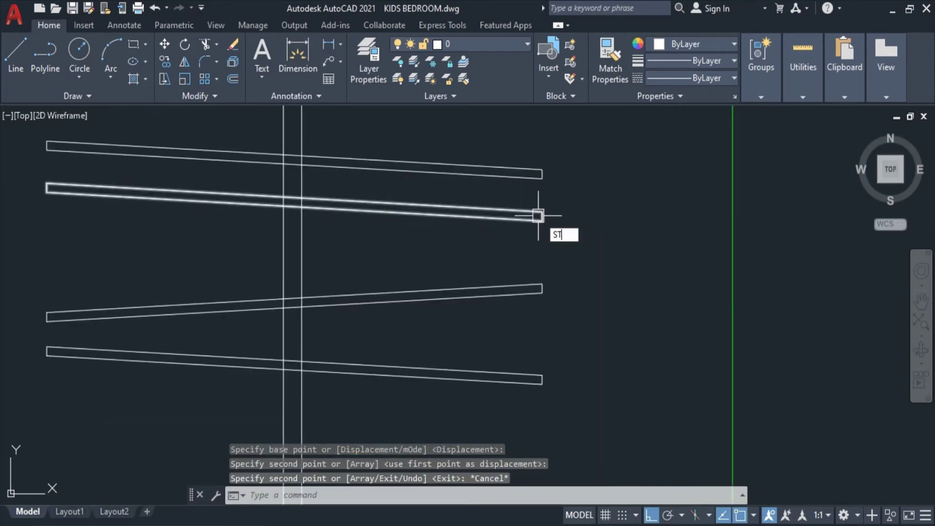
{"action": "left_click", "coordinate": [573, 242]}
{"action": "left_click", "coordinate": [578, 195]}
{"action": "left_click", "coordinate": [507, 234]}
{"action": "key", "text": "Escape"}
{"action": "left_click", "coordinate": [560, 226]}
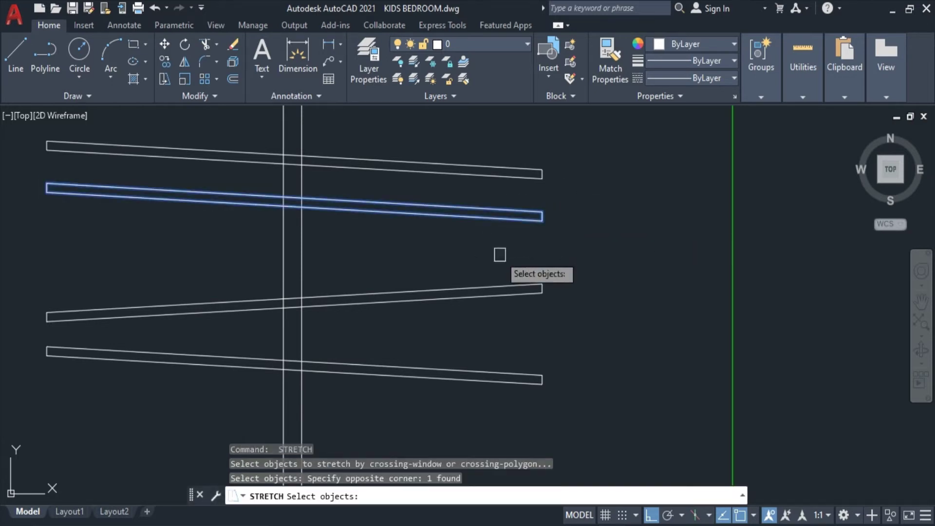
{"action": "left_click", "coordinate": [502, 255]}
{"action": "key", "text": "Return"}
{"action": "left_click", "coordinate": [583, 247]}
- Attempt to stretch the second bar's end, then abandon it
{"action": "left_click", "coordinate": [584, 236]}
{"action": "key", "text": "Return"}
{"action": "left_click", "coordinate": [77, 161]}
{"action": "left_click", "coordinate": [22, 213]}
{"action": "key", "text": "Return"}
{"action": "left_click", "coordinate": [73, 210]}
{"action": "key", "text": "Escape"}
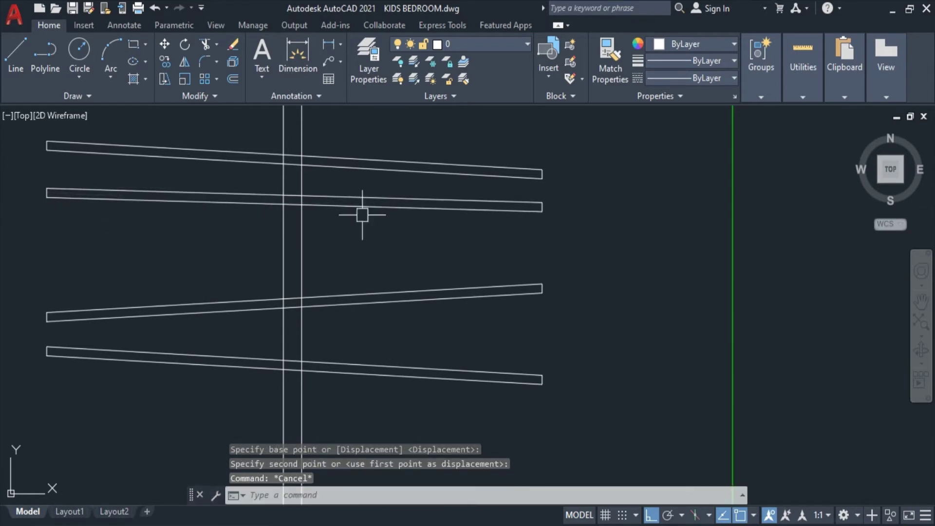
{"action": "scroll", "coordinate": [434, 208], "scroll_direction": "down", "scroll_amount": 2}
- Copy the second bar to the bottom and the fourth bar between the lower bars
{"action": "left_click", "coordinate": [434, 207]}
{"action": "type", "text": "co"}
{"action": "key", "text": "Return"}
{"action": "left_click", "coordinate": [667, 225]}
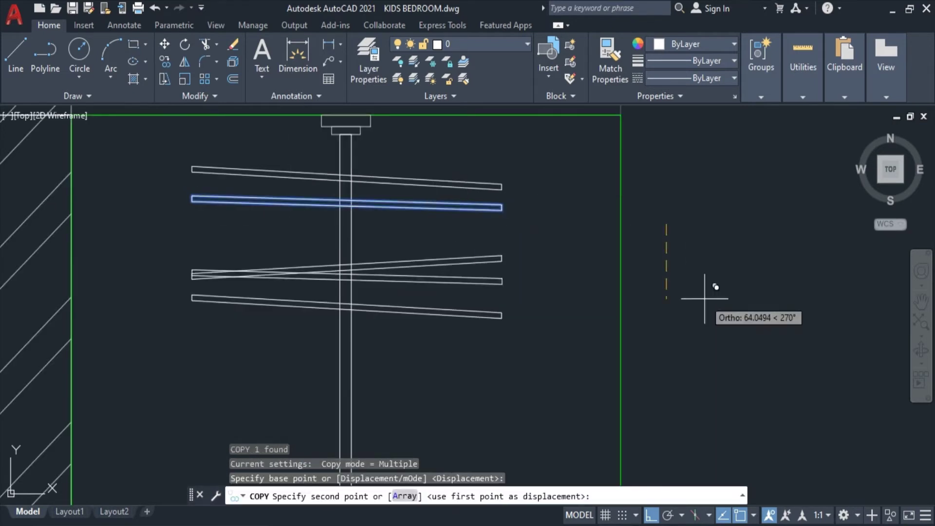
{"action": "left_click", "coordinate": [721, 348]}
{"action": "key", "text": "Escape"}
{"action": "left_click", "coordinate": [442, 316]}
{"action": "type", "text": "co"}
{"action": "key", "text": "Return"}
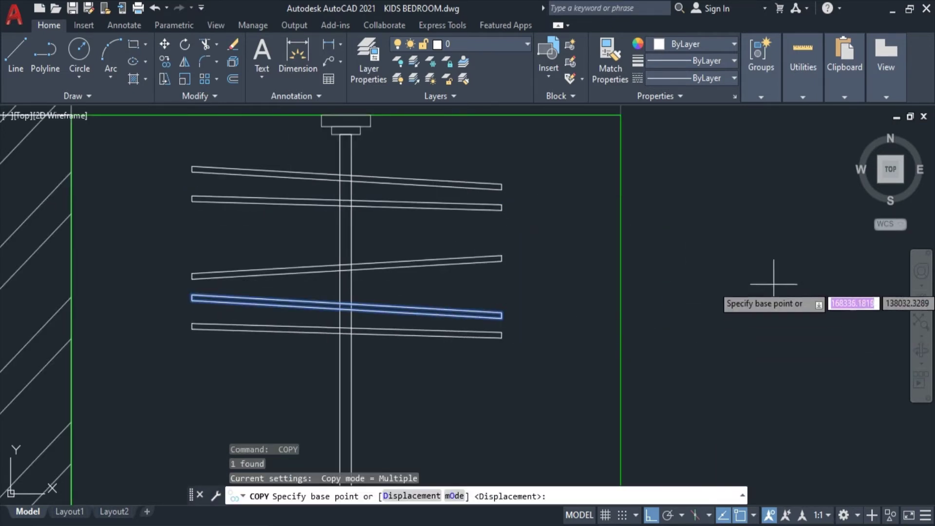
{"action": "left_click", "coordinate": [773, 282]}
{"action": "left_click", "coordinate": [758, 203]}
{"action": "key", "text": "Escape"}
- Window-select all six alternating hanger bars in the upper compartment
{"action": "scroll", "coordinate": [756, 208], "scroll_direction": "down", "scroll_amount": 3}
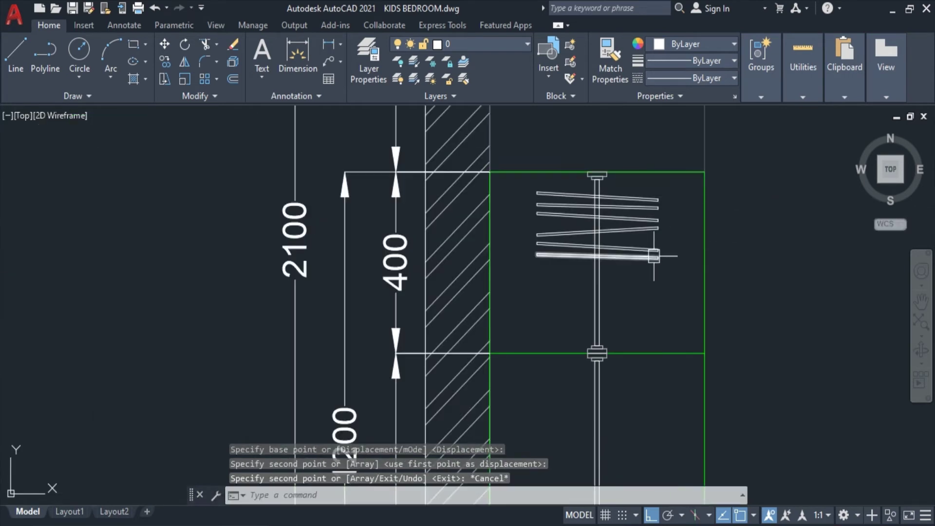
{"action": "middle_click_drag", "start_coordinate": [664, 252], "coordinate": [586, 234]}
{"action": "key", "text": "Escape"}
{"action": "left_click", "coordinate": [443, 167]}
{"action": "left_click", "coordinate": [609, 294]}
{"action": "left_click", "coordinate": [673, 45]}
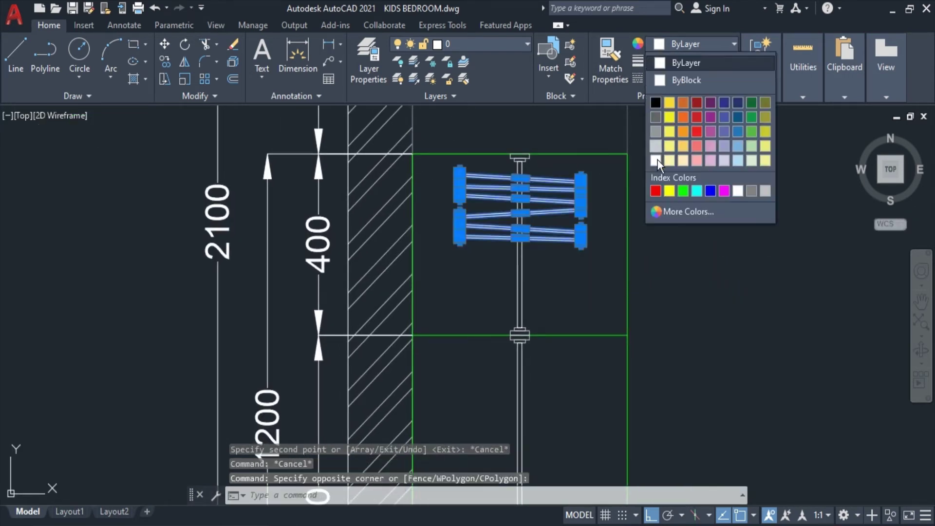
- Make the six selected hanger bars light grey (199,200,202)
{"action": "left_click", "coordinate": [657, 147]}
{"action": "type", "text": "CO"}
{"action": "key", "text": "Return"}
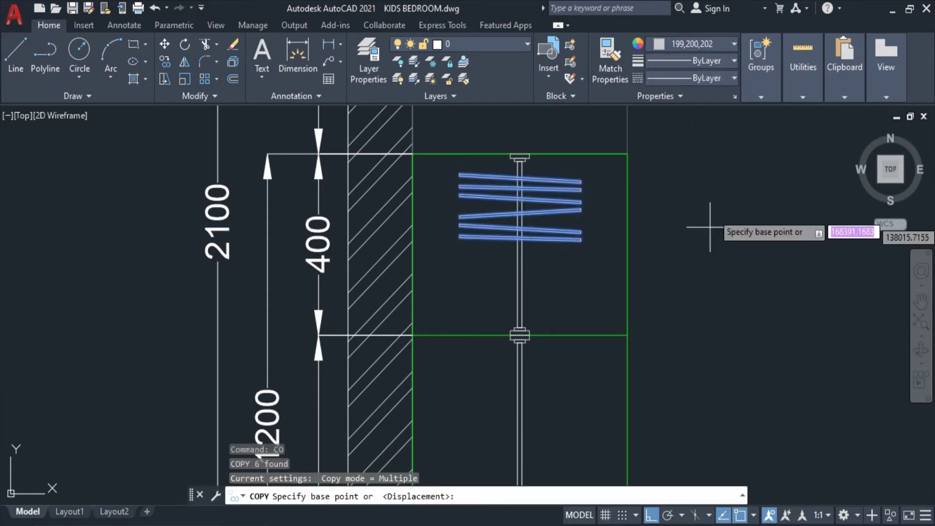
{"action": "left_click", "coordinate": [753, 212]}
{"action": "key", "text": "Escape"}
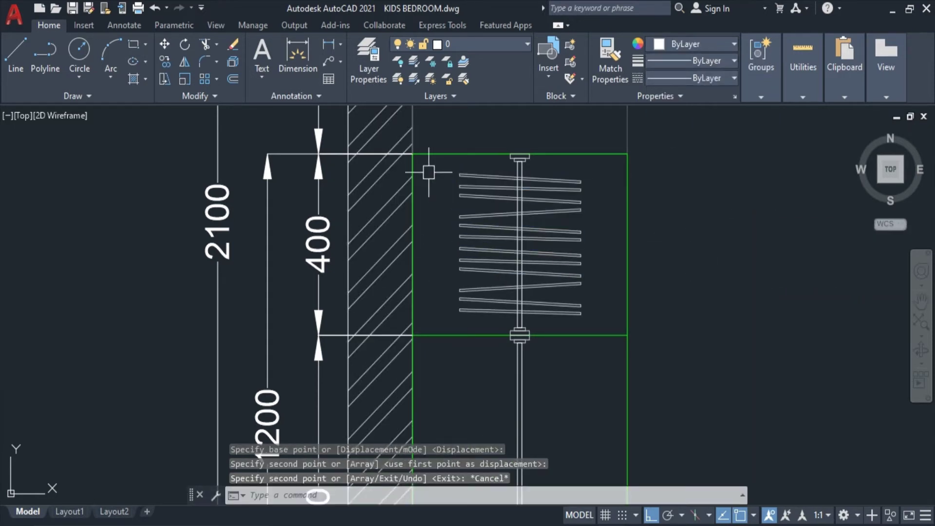
- Copy the upper compartment's bars down into the lower compartment
{"action": "left_click", "coordinate": [431, 171]}
{"action": "left_click", "coordinate": [623, 303]}
{"action": "scroll", "coordinate": [612, 317], "scroll_direction": "down", "scroll_amount": 1}
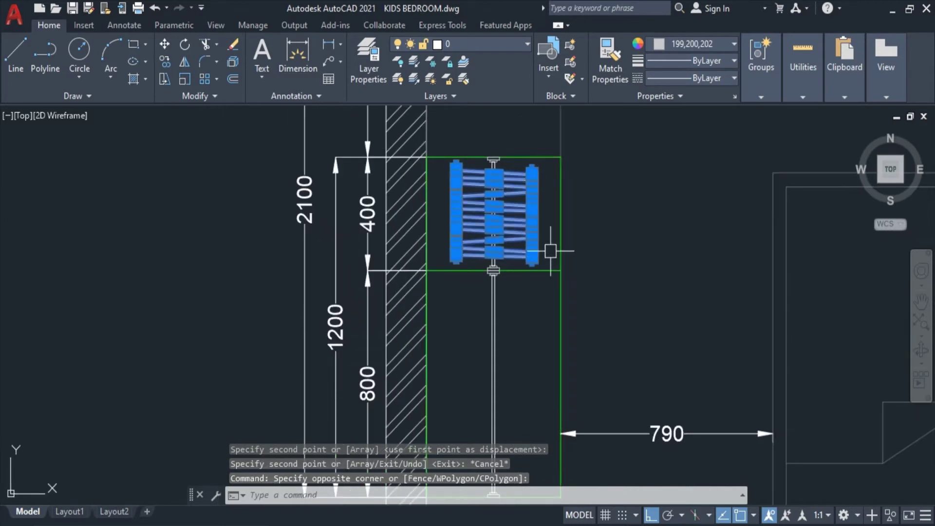
{"action": "type", "text": "co"}
{"action": "key", "text": "Return"}
{"action": "left_click", "coordinate": [608, 212]}
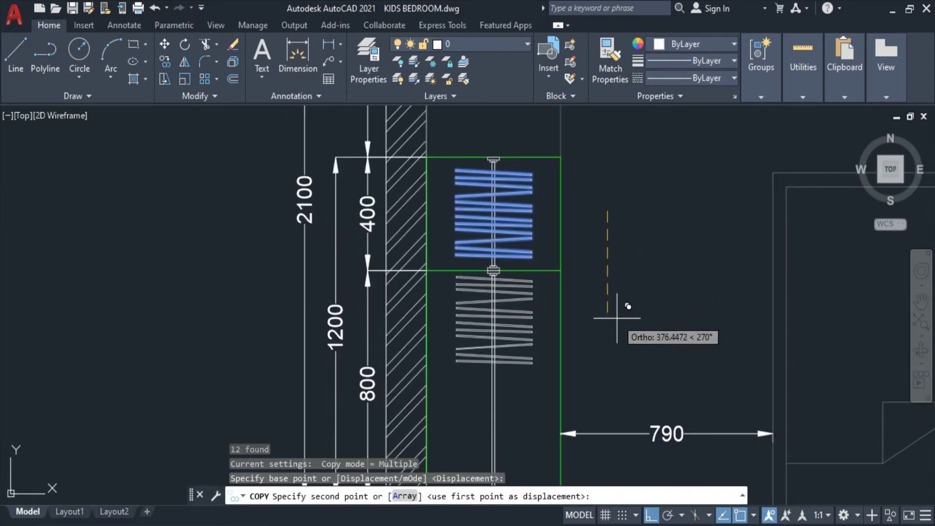
{"action": "left_click", "coordinate": [617, 319]}
{"action": "middle_click_drag", "start_coordinate": [618, 318], "coordinate": [568, 277]}
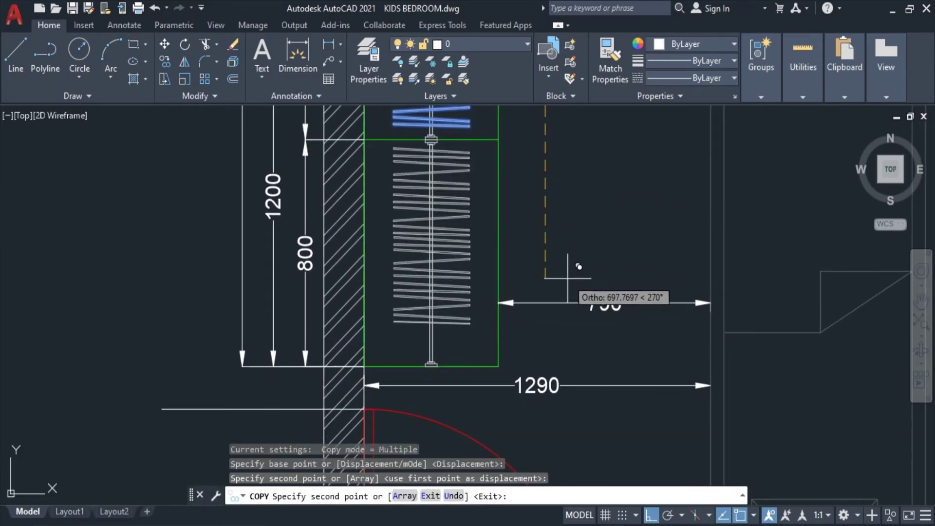
{"action": "key", "text": "Escape"}
- Copy the four lowest bars down to the lower compartment's bottom
{"action": "scroll", "coordinate": [417, 295], "scroll_direction": "up", "scroll_amount": 2}
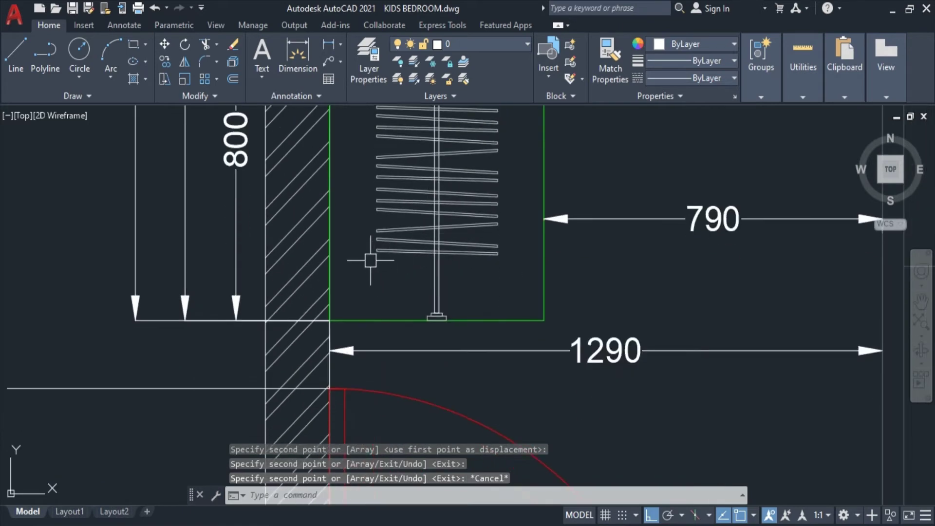
{"action": "left_click", "coordinate": [370, 261]}
{"action": "left_click", "coordinate": [519, 202]}
{"action": "key", "text": "Return"}
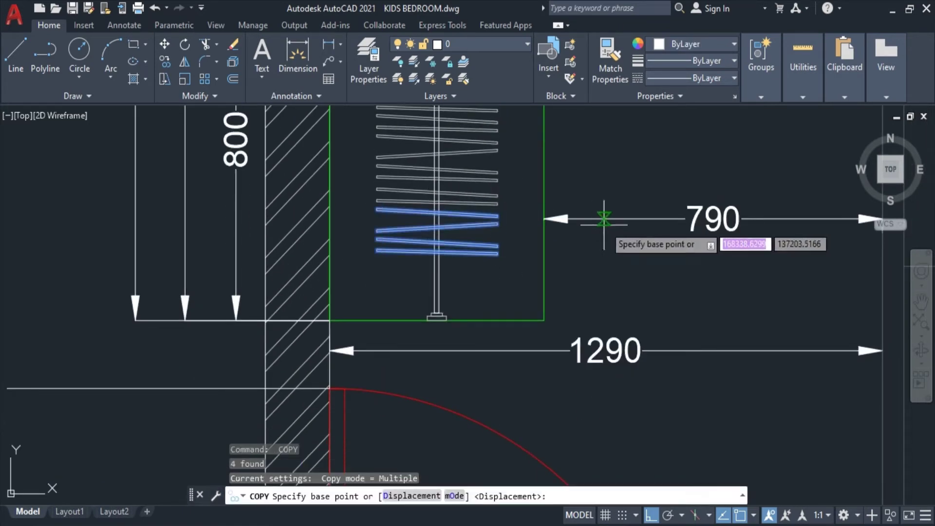
{"action": "left_click", "coordinate": [602, 222]}
{"action": "left_click", "coordinate": [621, 259]}
{"action": "key", "text": "Escape"}
- Zoom out to show the whole bedroom and save the drawing
{"action": "scroll", "coordinate": [605, 261], "scroll_direction": "down", "scroll_amount": 2}
{"action": "scroll", "coordinate": [594, 277], "scroll_direction": "down", "scroll_amount": 2}
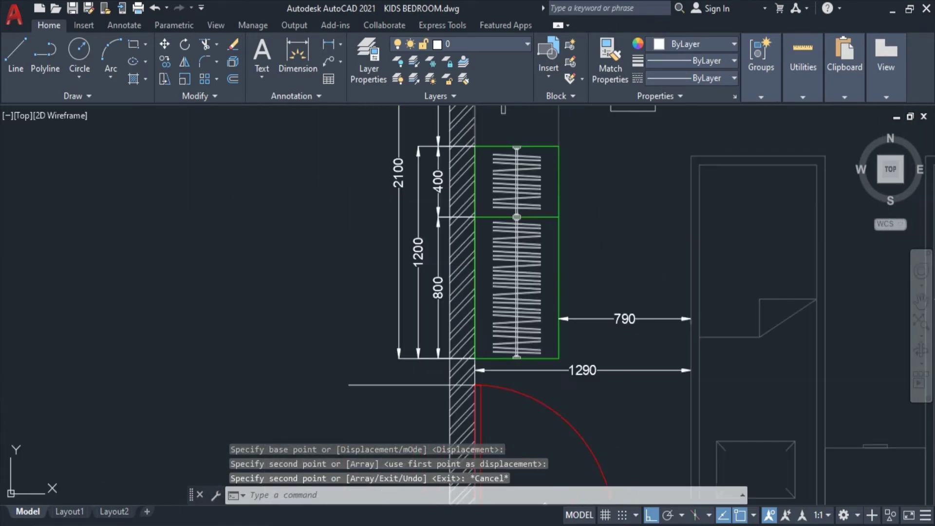
{"action": "scroll", "coordinate": [584, 297], "scroll_direction": "down", "scroll_amount": 2}
{"action": "middle_click_drag", "start_coordinate": [581, 196], "coordinate": [540, 234]}
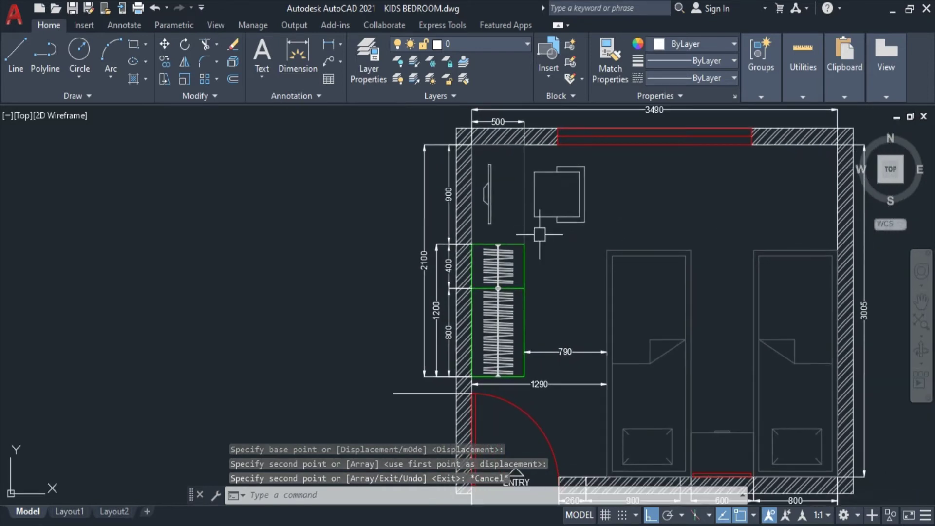
{"action": "key", "text": "ctrl+s"}
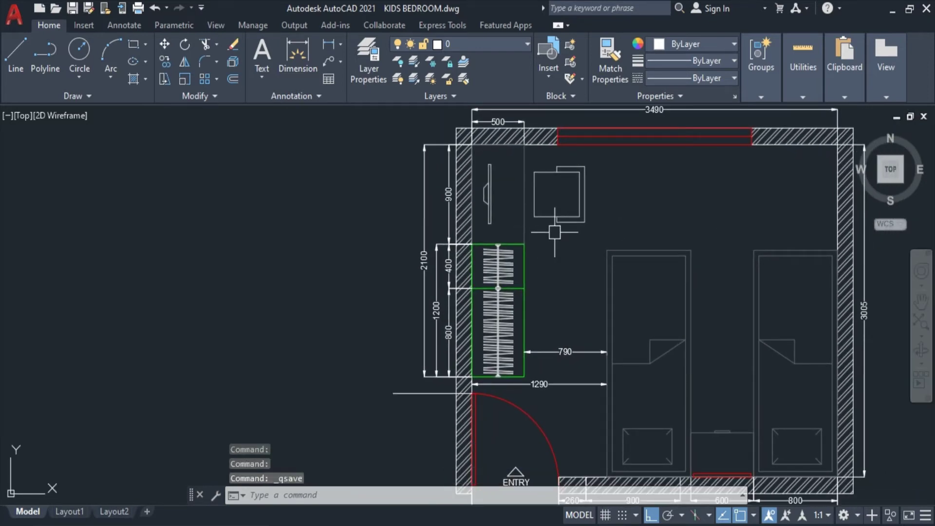
- Start and cancel the rectangle and line commands, closing the accidental Help window
{"action": "scroll", "coordinate": [516, 336], "scroll_direction": "up", "scroll_amount": 7}
{"action": "scroll", "coordinate": [536, 263], "scroll_direction": "down", "scroll_amount": 3}
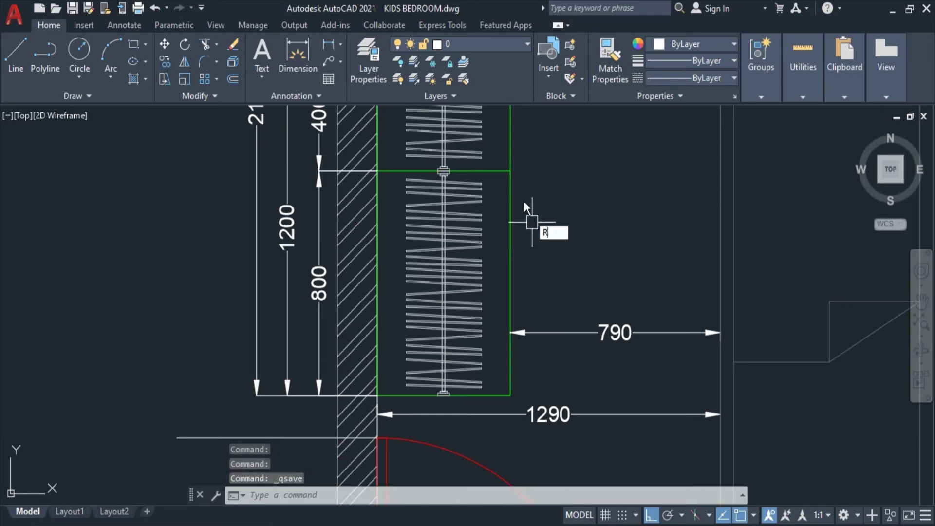
{"action": "type", "text": "rec"}
{"action": "key", "text": "Return"}
{"action": "key", "text": "F1"}
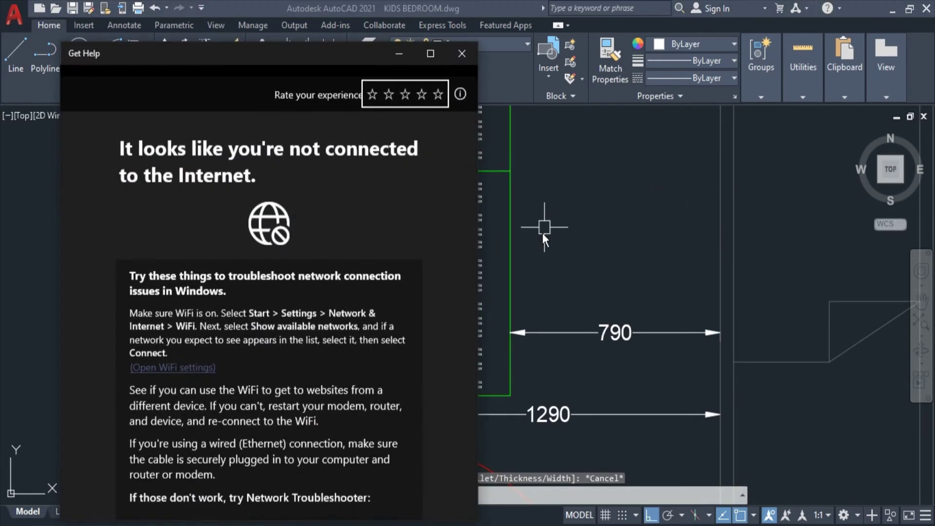
{"action": "key", "text": "alt+F4"}
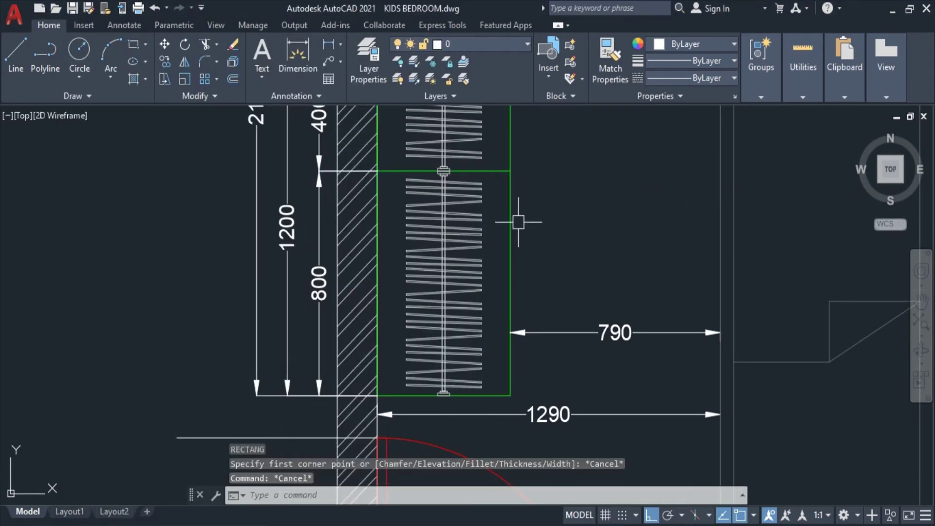
{"action": "type", "text": "l"}
{"action": "key", "text": "Return"}
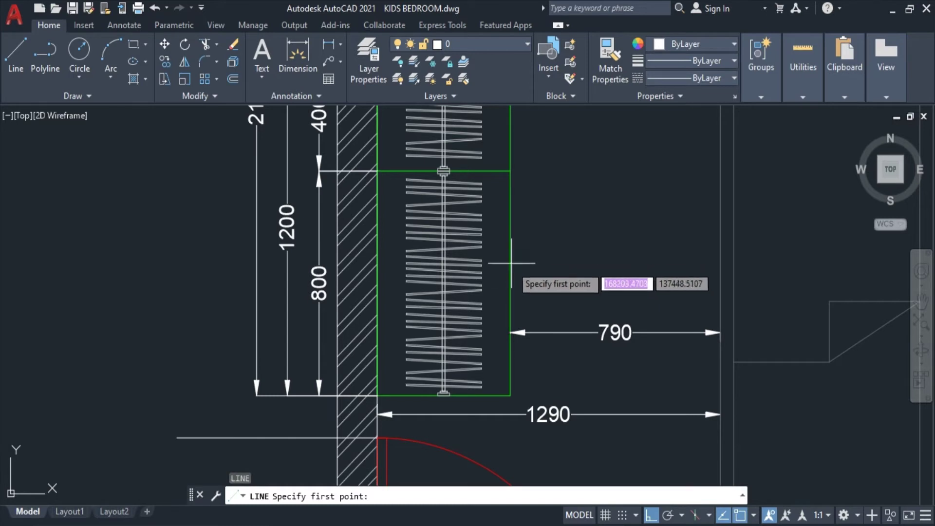
{"action": "key", "text": "Escape"}
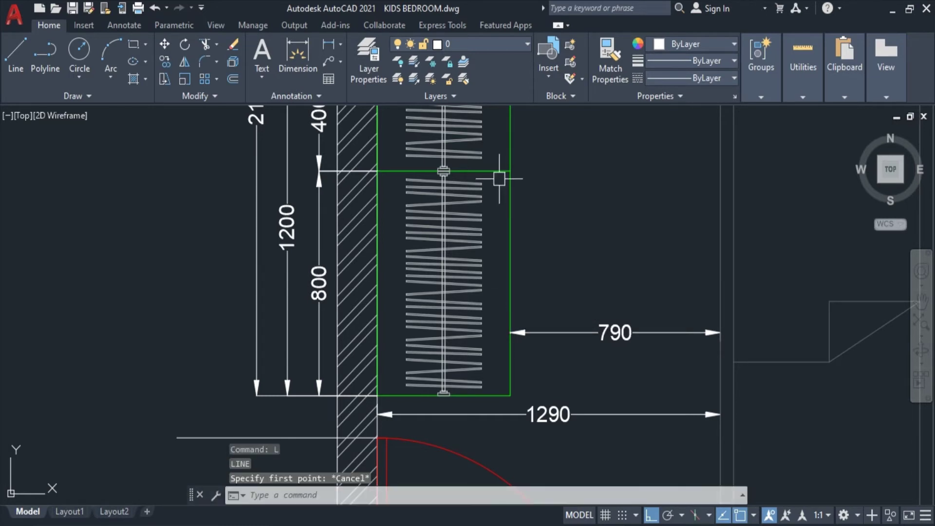
- Begin a rectangle by the wardrobe, then cancel it
{"action": "type", "text": "rec"}
{"action": "key", "text": "Return"}
{"action": "left_click", "coordinate": [509, 180]}
{"action": "scroll", "coordinate": [507, 248], "scroll_direction": "up", "scroll_amount": 2}
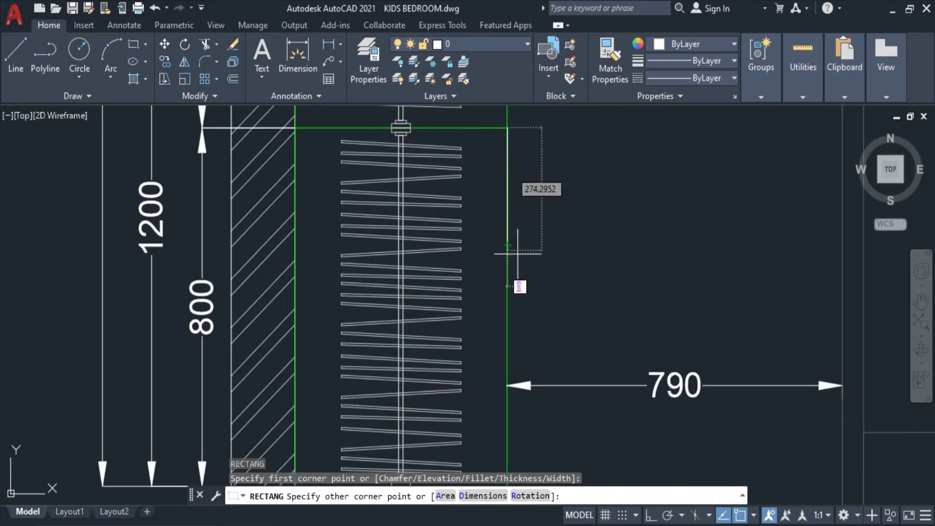
{"action": "scroll", "coordinate": [507, 312], "scroll_direction": "up", "scroll_amount": 2}
{"action": "scroll", "coordinate": [516, 302], "scroll_direction": "down", "scroll_amount": 4}
{"action": "key", "text": "Escape"}
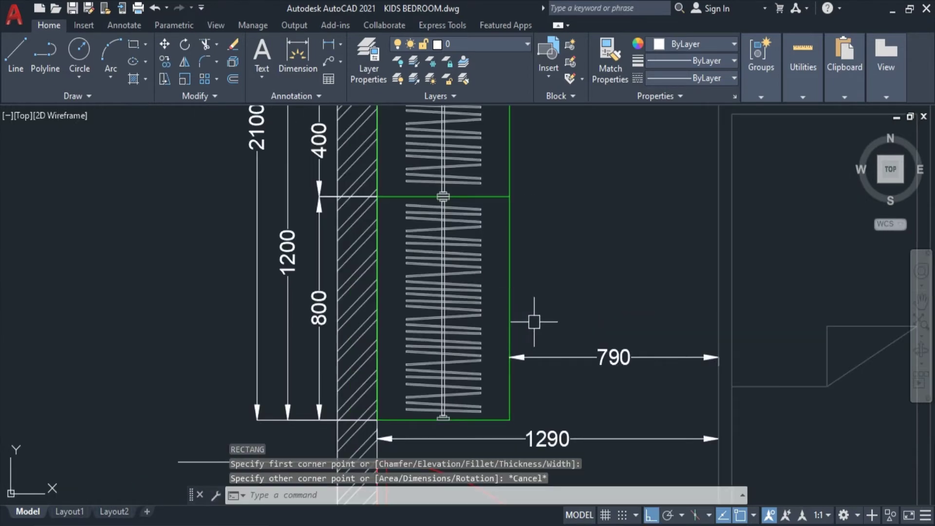
- Offset the bottom green wardrobe line 400 upward as a divider
{"action": "type", "text": "o"}
{"action": "key", "text": "Return"}
{"action": "key", "text": "Return"}
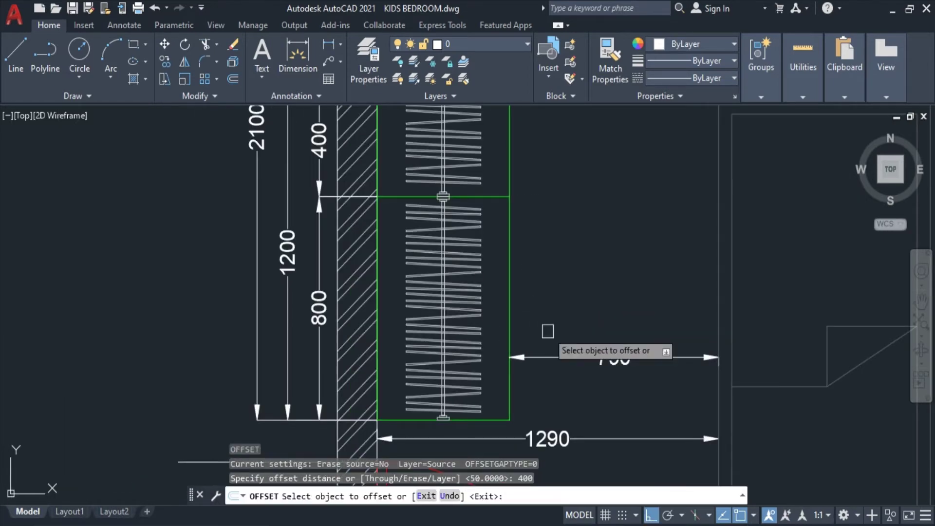
{"action": "left_click", "coordinate": [487, 420]}
{"action": "left_click", "coordinate": [539, 341]}
{"action": "key", "text": "Escape"}
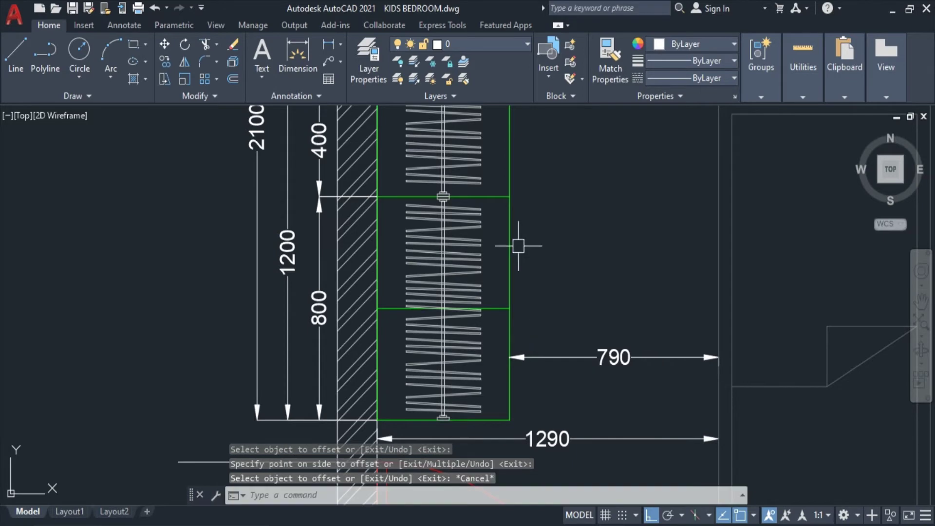
- Begin a rectangle with its first corner on the wardrobe's right edge
{"action": "scroll", "coordinate": [513, 224], "scroll_direction": "up", "scroll_amount": 2}
{"action": "type", "text": "rec"}
{"action": "key", "text": "Return"}
{"action": "left_click", "coordinate": [512, 355]}
{"action": "scroll", "coordinate": [510, 295], "scroll_direction": "down", "scroll_amount": 2}
{"action": "scroll", "coordinate": [506, 234], "scroll_direction": "up", "scroll_amount": 2}
{"action": "scroll", "coordinate": [505, 232], "scroll_direction": "up", "scroll_amount": 2}
{"action": "scroll", "coordinate": [492, 238], "scroll_direction": "up", "scroll_amount": 1}
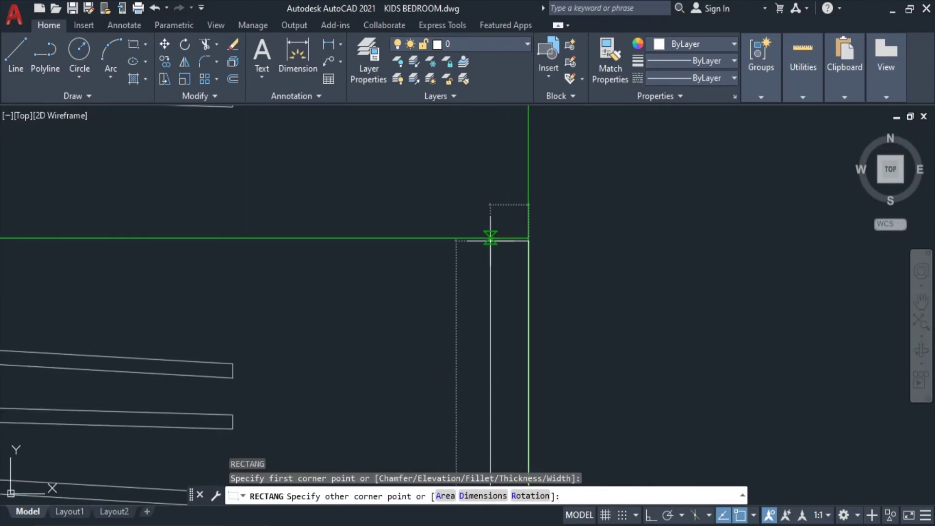
- Complete the narrow door leaf rectangle and stretch its left edge further left
{"action": "left_click", "coordinate": [490, 238]}
{"action": "scroll", "coordinate": [568, 205], "scroll_direction": "down", "scroll_amount": 2}
{"action": "scroll", "coordinate": [568, 214], "scroll_direction": "down", "scroll_amount": 1}
{"action": "scroll", "coordinate": [565, 224], "scroll_direction": "up", "scroll_amount": 3}
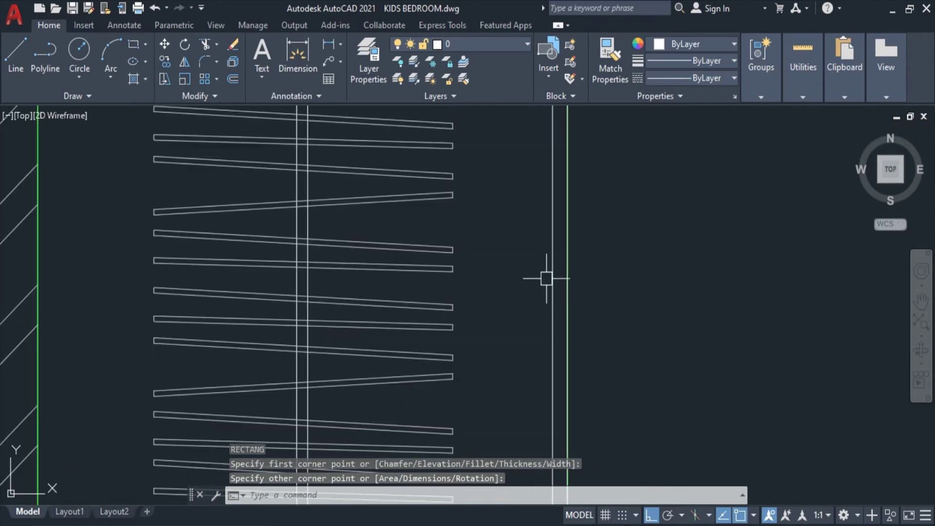
{"action": "left_click", "coordinate": [550, 311]}
{"action": "scroll", "coordinate": [564, 251], "scroll_direction": "up", "scroll_amount": 2}
{"action": "left_click", "coordinate": [556, 253]}
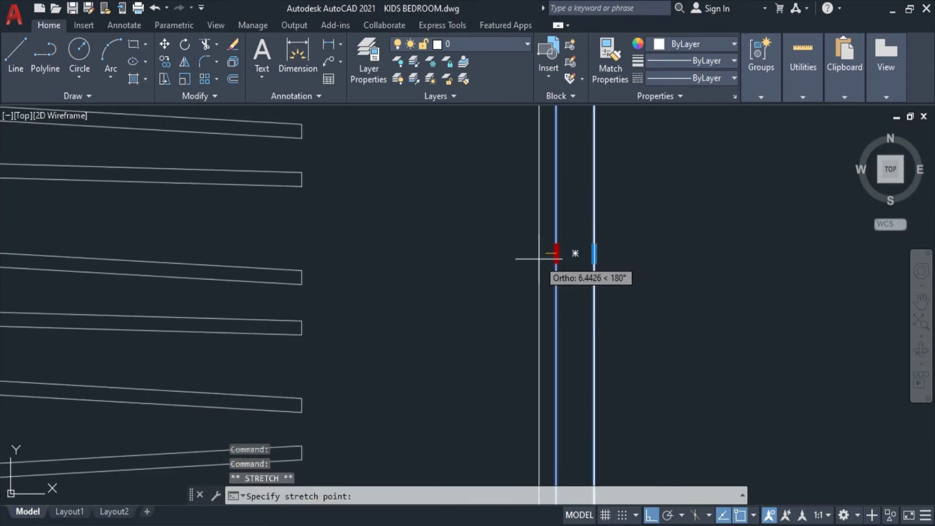
{"action": "left_click", "coordinate": [539, 258]}
{"action": "scroll", "coordinate": [561, 276], "scroll_direction": "down", "scroll_amount": 3}
{"action": "key", "text": "Escape"}
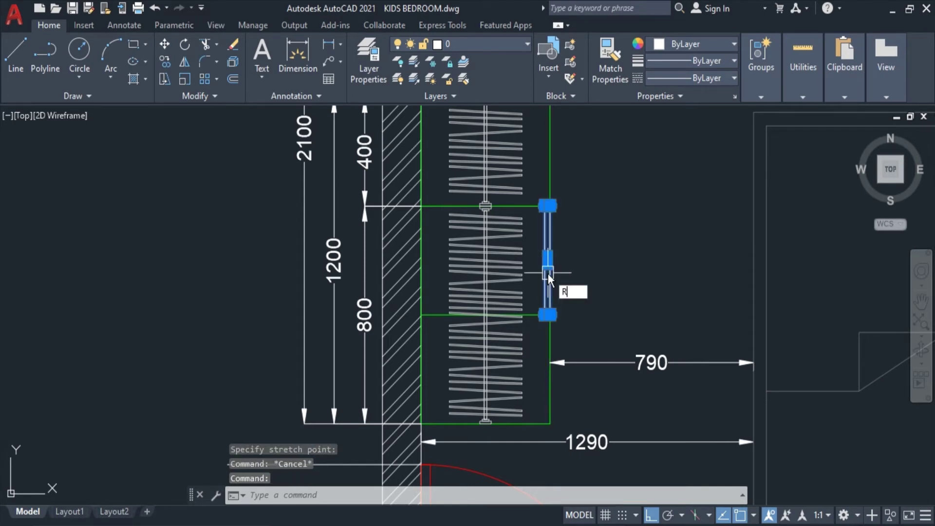
- Rotate the door leaf open at an angle about its top-right corner, with Ortho off
{"action": "key", "text": "Return"}
{"action": "scroll", "coordinate": [547, 223], "scroll_direction": "up", "scroll_amount": 3}
{"action": "left_click", "coordinate": [561, 180]}
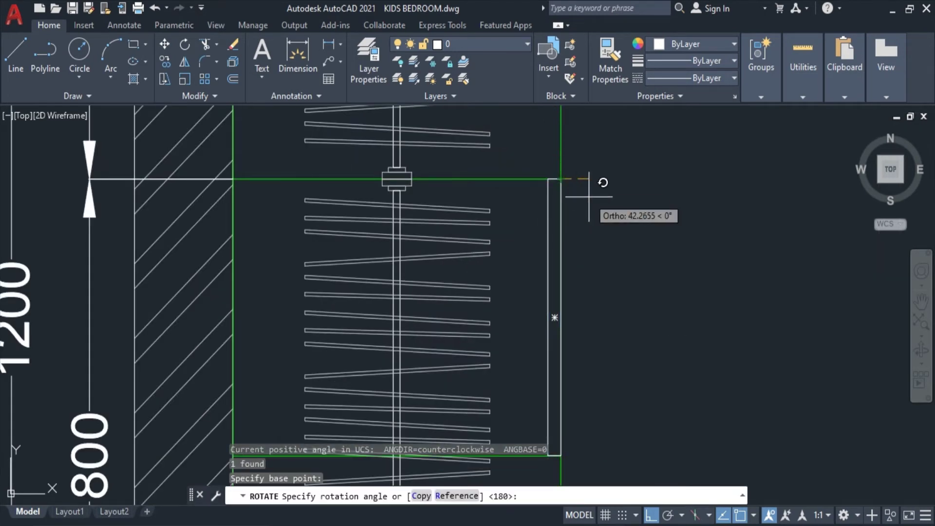
{"action": "left_click", "coordinate": [651, 515]}
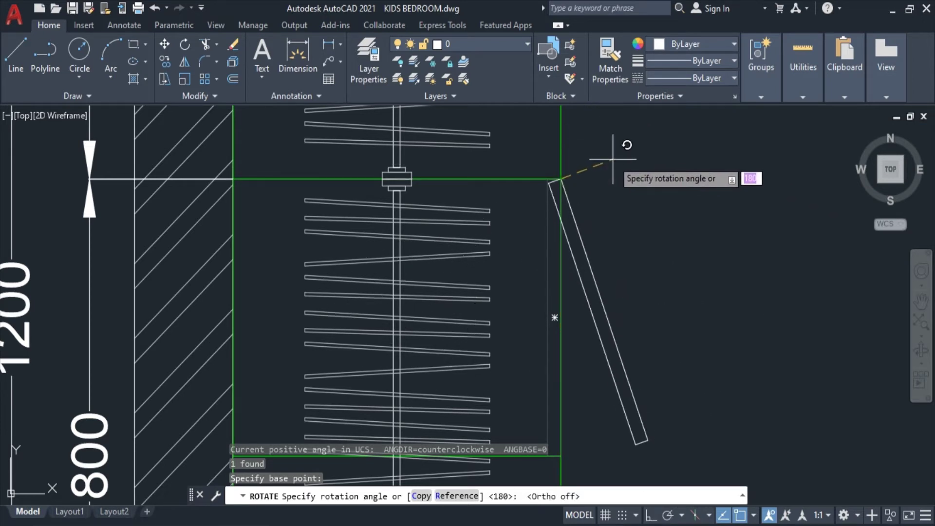
{"action": "key", "text": "Escape"}
{"action": "scroll", "coordinate": [614, 183], "scroll_direction": "down", "scroll_amount": 3}
{"action": "key", "text": "Return"}
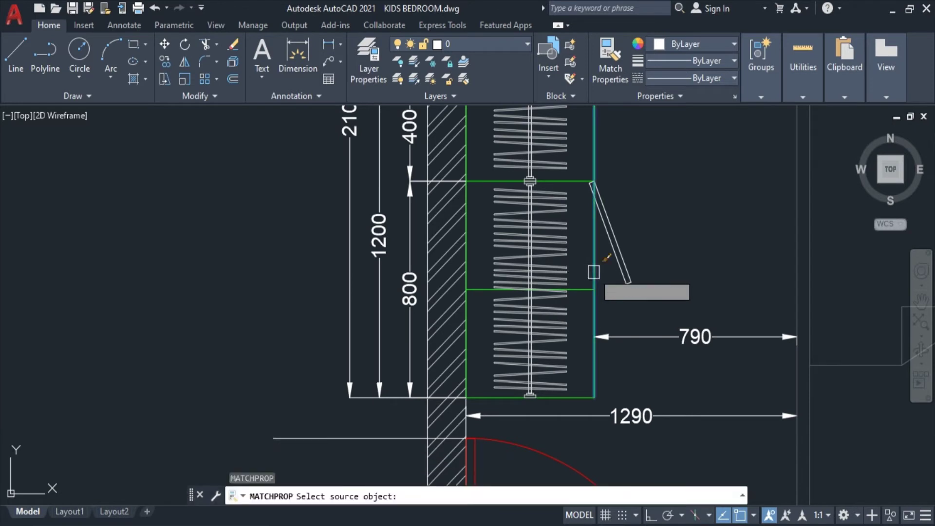
- Match the door leaf's properties to a green wardrobe line so it turns green
{"action": "left_click", "coordinate": [593, 270]}
{"action": "left_click", "coordinate": [626, 261]}
{"action": "left_click", "coordinate": [582, 300]}
{"action": "key", "text": "Escape"}
{"action": "mouse_move", "coordinate": [595, 289]}
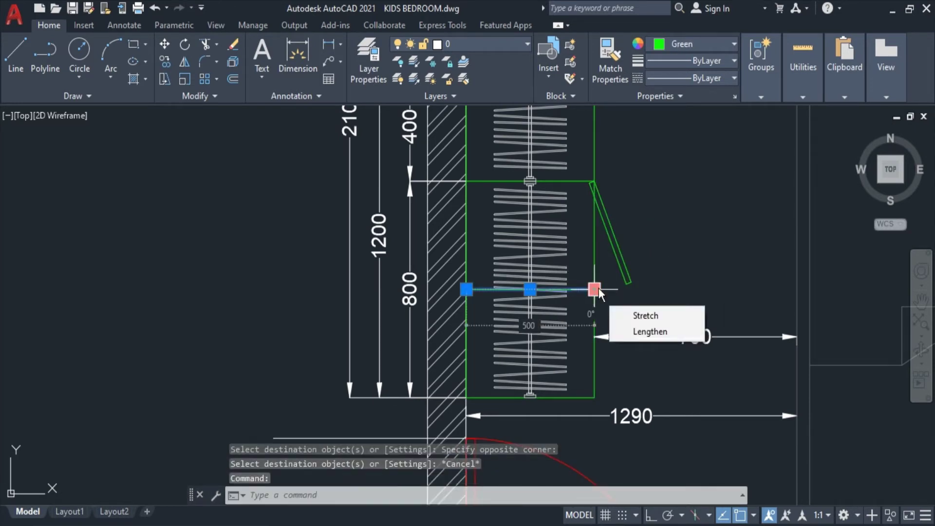
- Delete the lower divider line and select the door leaf
{"action": "key", "text": "Delete"}
{"action": "middle_click_drag", "start_coordinate": [716, 200], "coordinate": [689, 193]}
{"action": "left_click", "coordinate": [602, 270]}
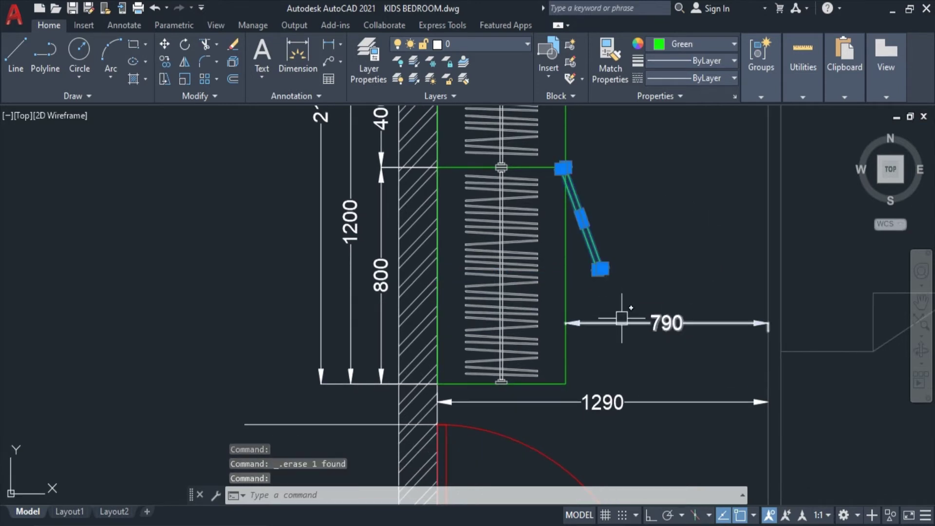
{"action": "type", "text": "MI"}
{"action": "key", "text": "Return"}
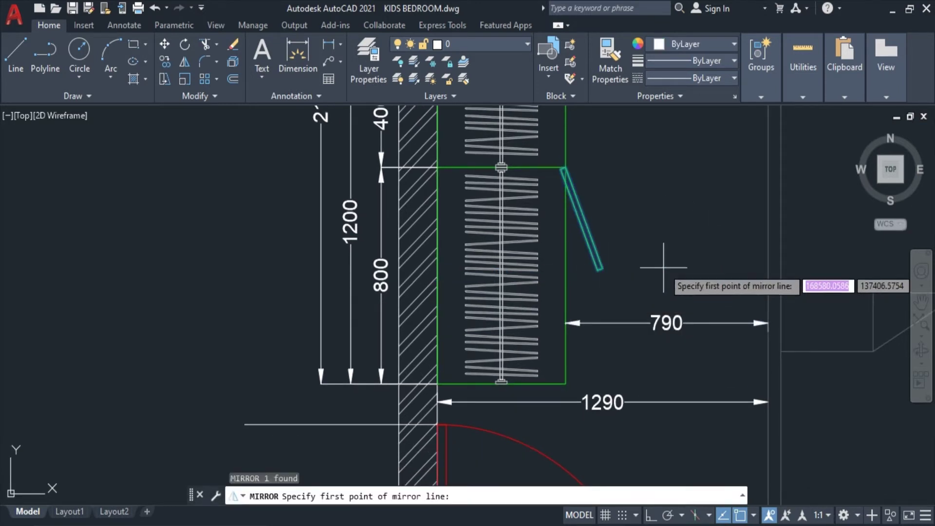
- Undo the edits and mirror the door leaf about a horizontal line, keeping the original
{"action": "key", "text": "Escape"}
{"action": "key", "text": "ctrl+z"}
{"action": "key", "text": "ctrl+z"}
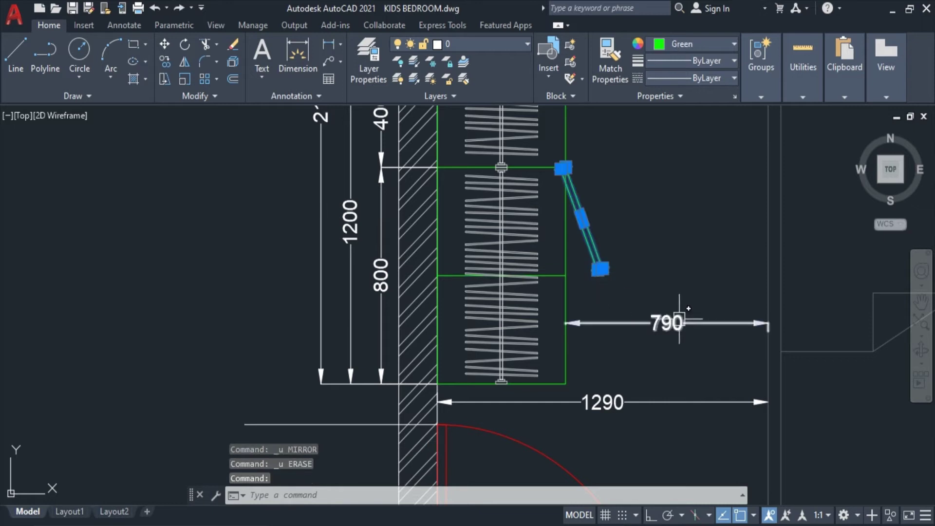
{"action": "type", "text": "Mi"}
{"action": "key", "text": "Return"}
{"action": "left_click", "coordinate": [550, 277]}
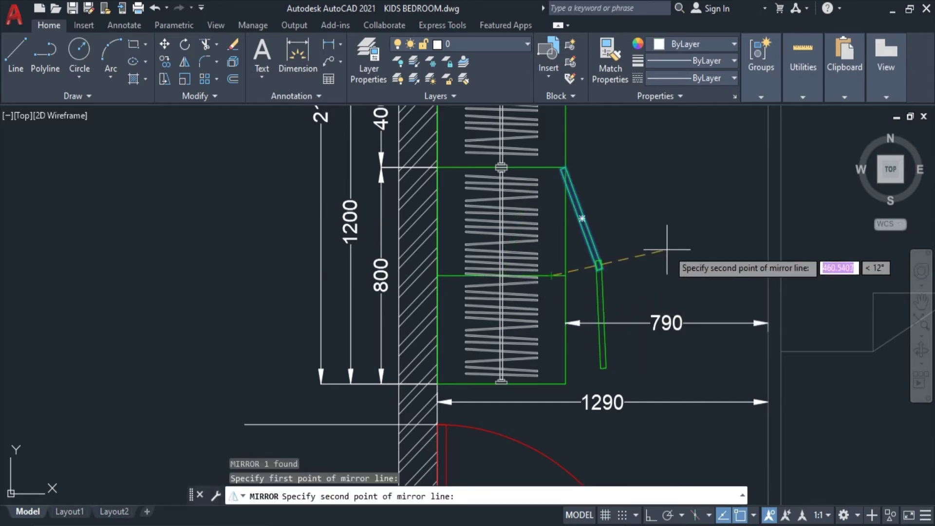
{"action": "left_click", "coordinate": [652, 515]}
{"action": "left_click", "coordinate": [668, 249]}
{"action": "key", "text": "Return"}
- Copy the door leaf into the upper wardrobe section
{"action": "scroll", "coordinate": [637, 262], "scroll_direction": "down", "scroll_amount": 4}
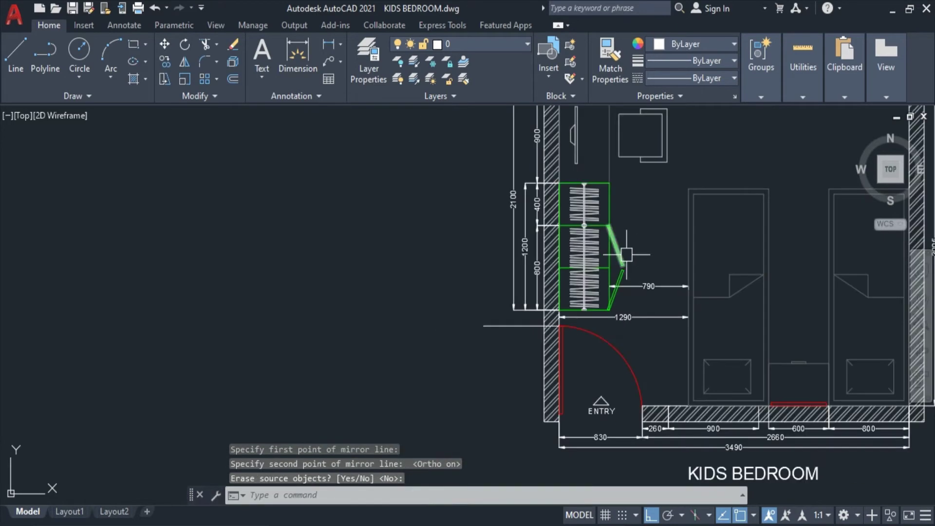
{"action": "left_click", "coordinate": [616, 243]}
{"action": "type", "text": "o"}
{"action": "key", "text": "Return"}
{"action": "scroll", "coordinate": [617, 229], "scroll_direction": "up", "scroll_amount": 6}
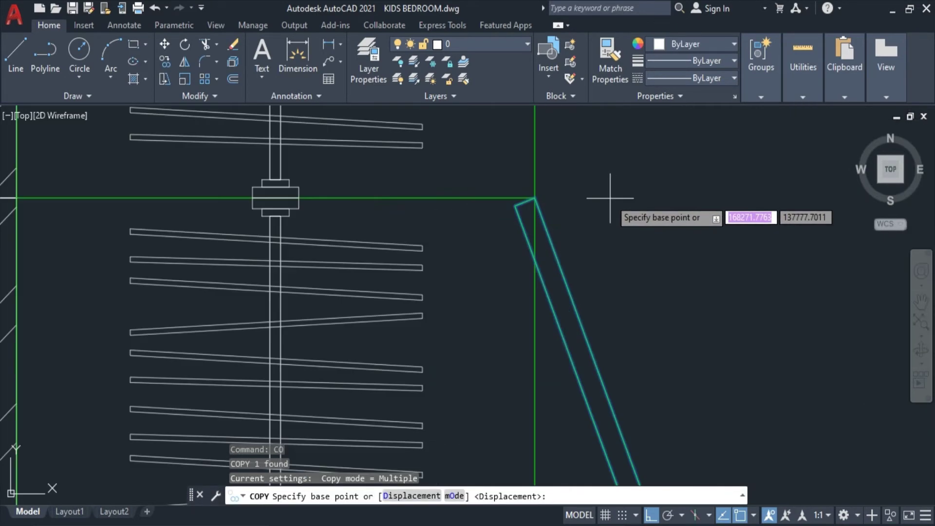
{"action": "left_click", "coordinate": [534, 198]}
{"action": "scroll", "coordinate": [534, 198], "scroll_direction": "down", "scroll_amount": 3}
{"action": "scroll", "coordinate": [540, 219], "scroll_direction": "down", "scroll_amount": 2}
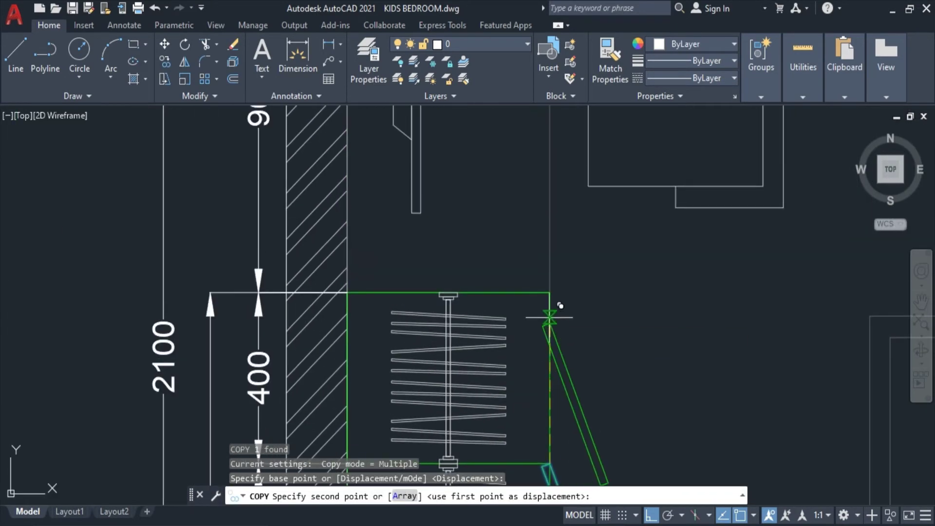
{"action": "left_click", "coordinate": [557, 286]}
{"action": "key", "text": "Return"}
- Erase the lower divider line and save the drawing
{"action": "scroll", "coordinate": [550, 422], "scroll_direction": "up", "scroll_amount": 4}
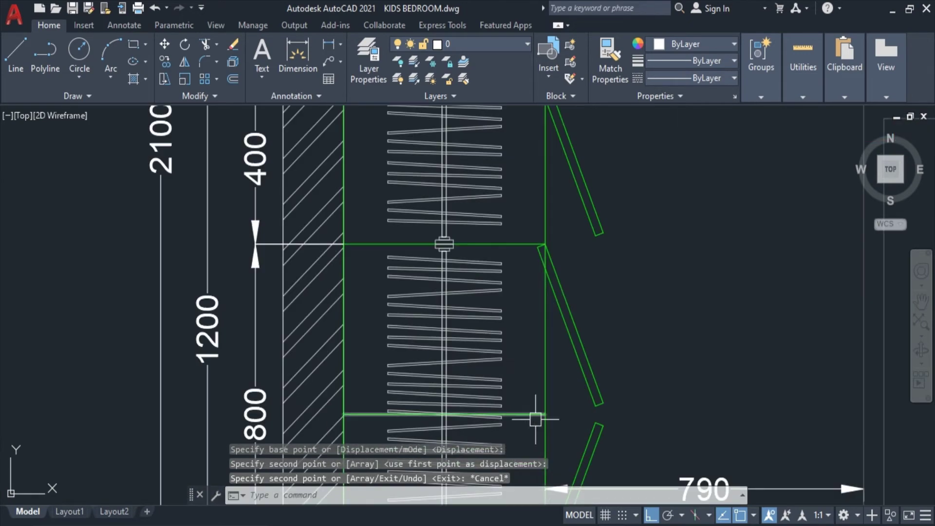
{"action": "left_click", "coordinate": [538, 413]}
{"action": "key", "text": "Delete"}
{"action": "middle_click_drag", "start_coordinate": [647, 348], "coordinate": [596, 225]}
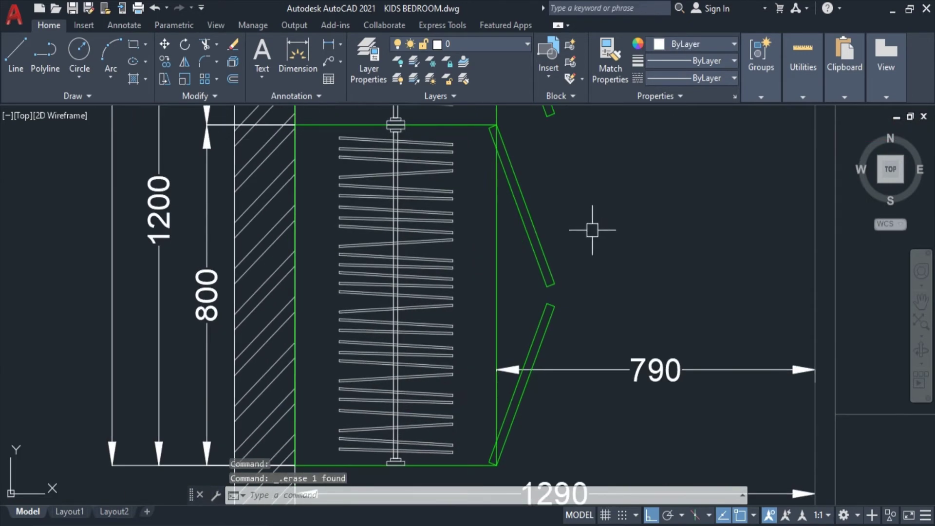
{"action": "scroll", "coordinate": [594, 237], "scroll_direction": "down", "scroll_amount": 3}
{"action": "scroll", "coordinate": [597, 244], "scroll_direction": "down", "scroll_amount": 3}
{"action": "middle_click_drag", "start_coordinate": [599, 251], "coordinate": [618, 387]}
{"action": "middle_click_drag", "start_coordinate": [627, 347], "coordinate": [624, 281]}
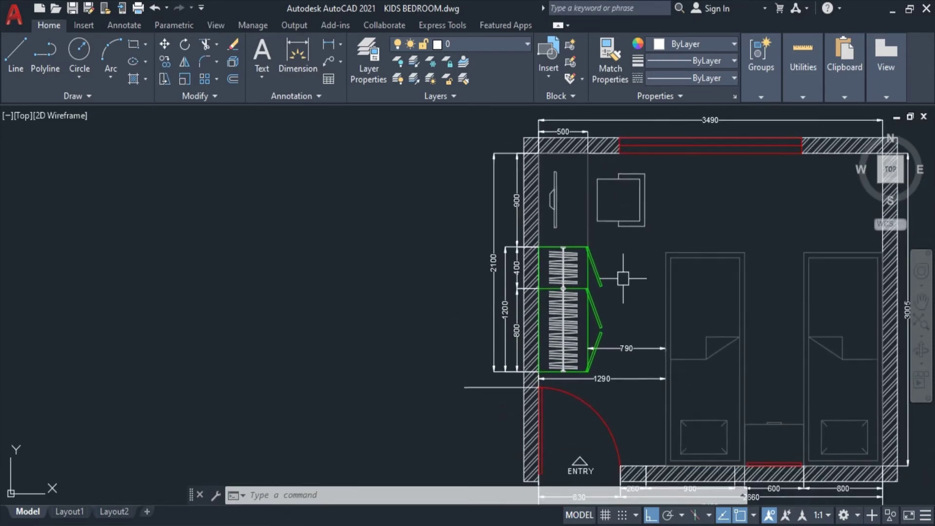
{"action": "middle_click_drag", "start_coordinate": [794, 418], "coordinate": [710, 393]}
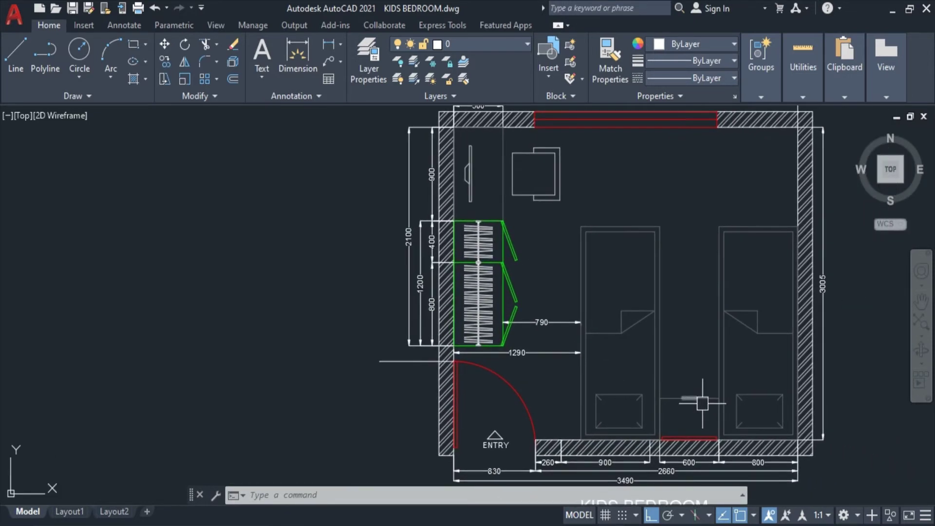
{"action": "key", "text": "ctrl+s"}
{"action": "scroll", "coordinate": [697, 393], "scroll_direction": "up", "scroll_amount": 4}
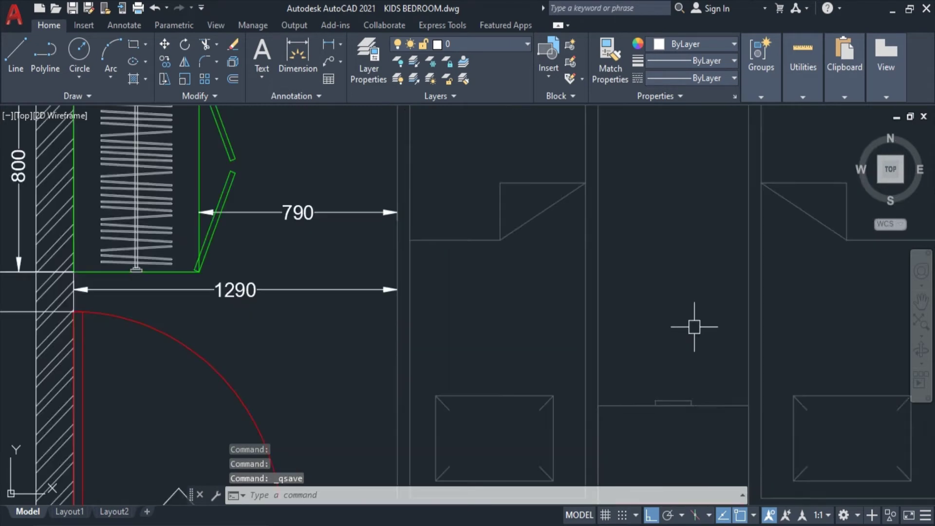
- Draw a circle between the two beds
{"action": "type", "text": "c"}
{"action": "key", "text": "Return"}
{"action": "left_click", "coordinate": [671, 325]}
{"action": "key", "text": "Escape"}
{"action": "key", "text": "Return"}
{"action": "scroll", "coordinate": [675, 421], "scroll_direction": "up", "scroll_amount": 4}
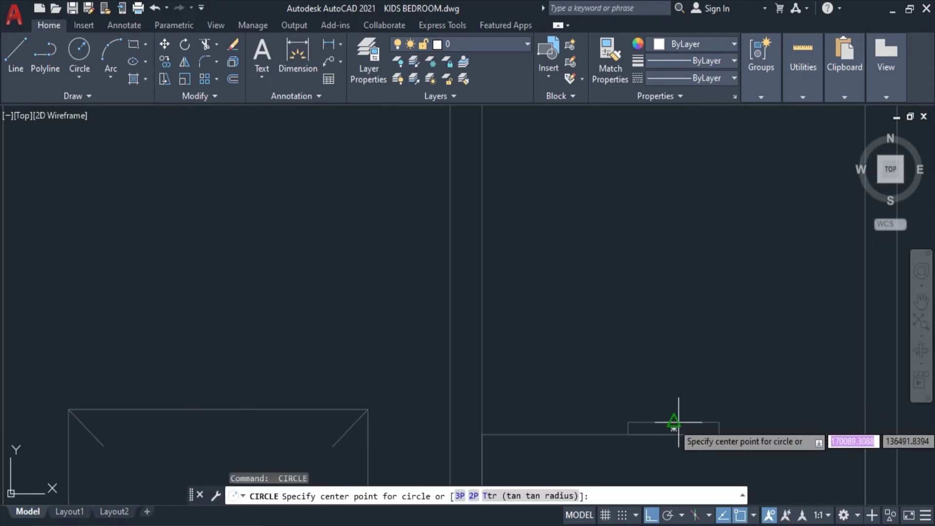
{"action": "left_click", "coordinate": [675, 422]}
{"action": "scroll", "coordinate": [679, 412], "scroll_direction": "down", "scroll_amount": 2}
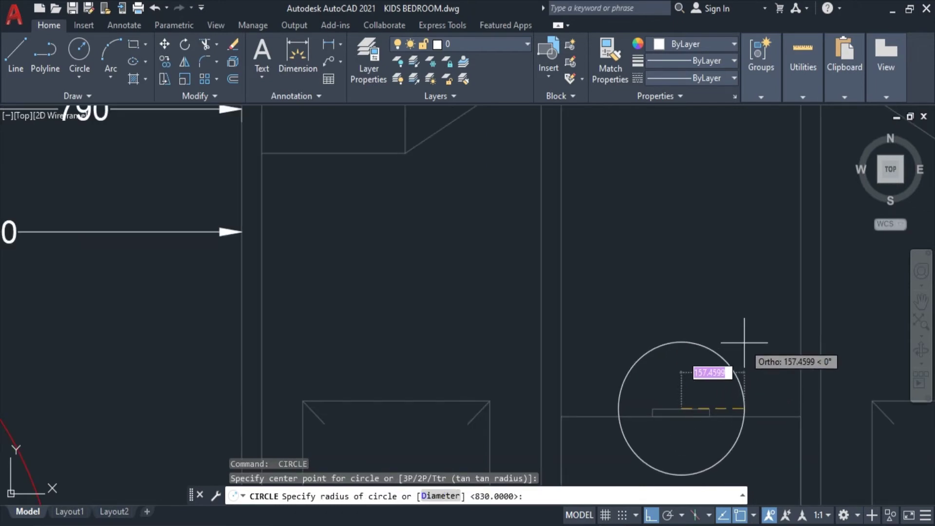
{"action": "left_click", "coordinate": [744, 342]}
{"action": "scroll", "coordinate": [744, 343], "scroll_direction": "down", "scroll_amount": 3}
{"action": "scroll", "coordinate": [668, 382], "scroll_direction": "up", "scroll_amount": 3}
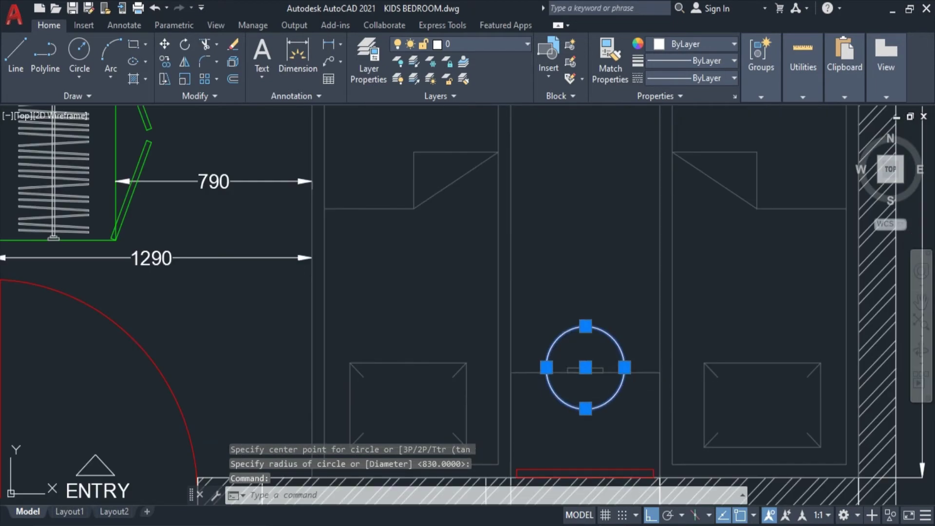
- Move the circle higher and offset it 50 units outward
{"action": "type", "text": "m"}
{"action": "key", "text": "Return"}
{"action": "left_click", "coordinate": [718, 333]}
{"action": "left_click", "coordinate": [705, 267]}
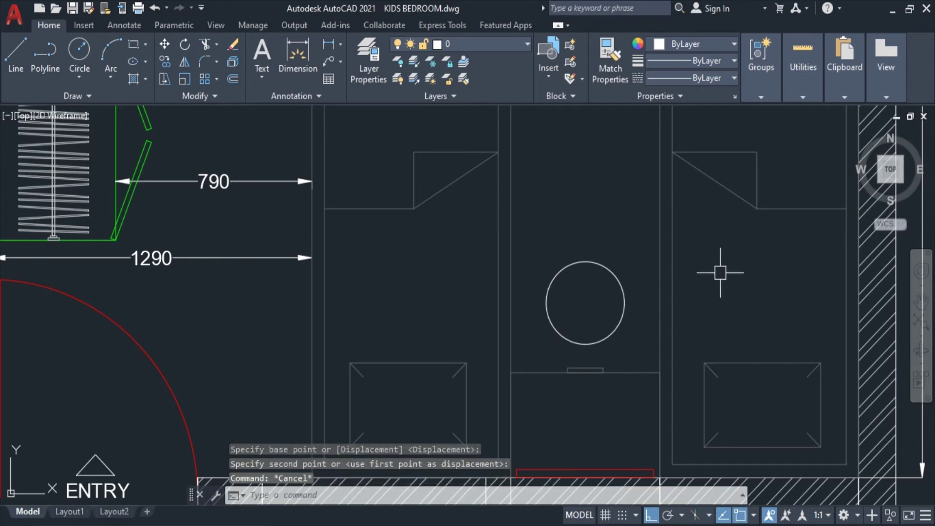
{"action": "type", "text": "o"}
{"action": "key", "text": "Return"}
{"action": "type", "text": "50"}
{"action": "key", "text": "Return"}
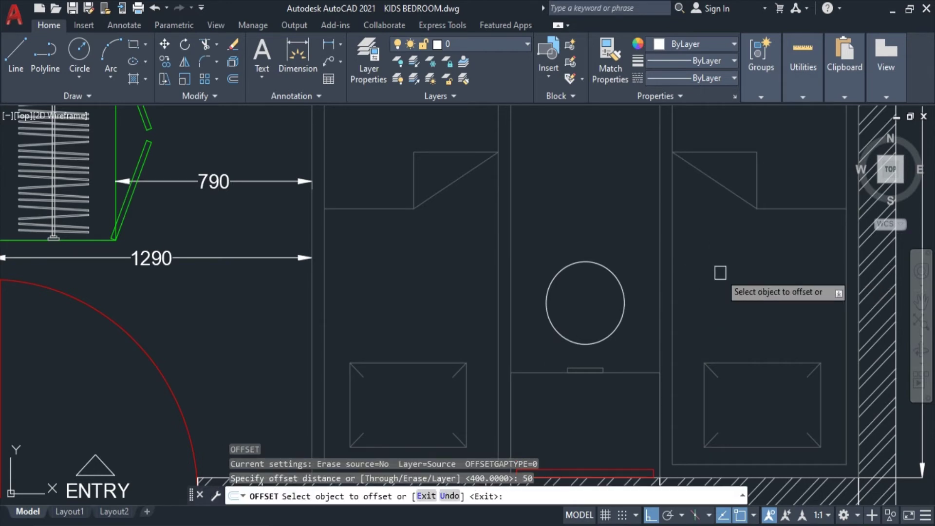
{"action": "left_click", "coordinate": [621, 285]}
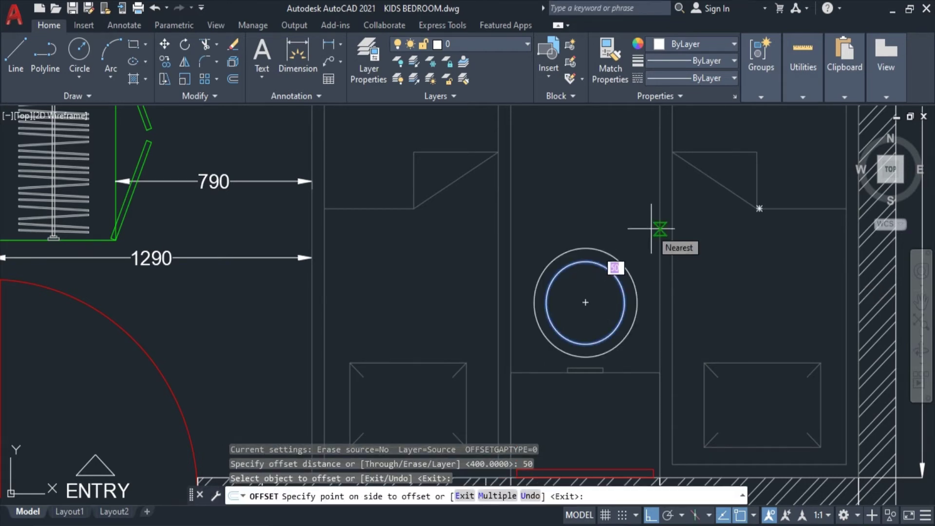
{"action": "left_click", "coordinate": [651, 228]}
{"action": "key", "text": "Escape"}
- Draw a line across the outer circle from its right edge to its left edge
{"action": "type", "text": "l"}
{"action": "key", "text": "Return"}
{"action": "left_click", "coordinate": [637, 302]}
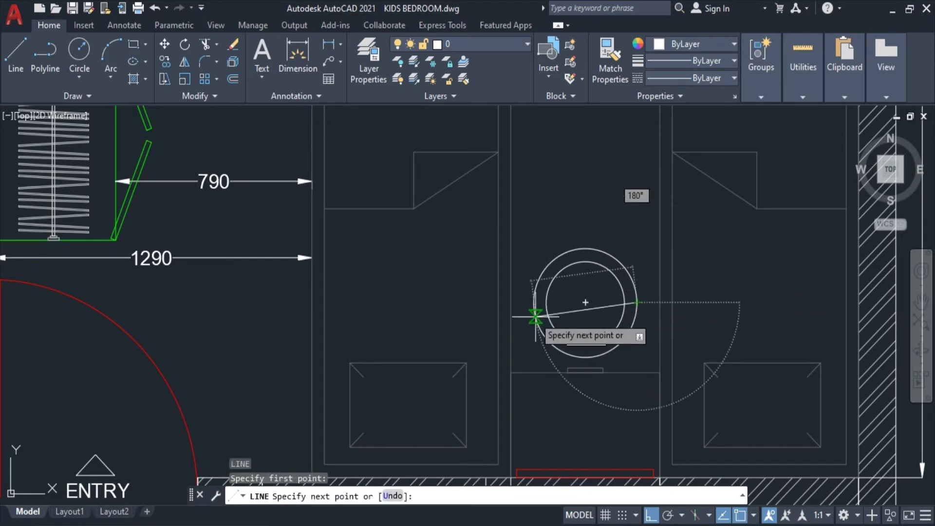
{"action": "left_click", "coordinate": [535, 317]}
{"action": "key", "text": "Escape"}
{"action": "scroll", "coordinate": [617, 358], "scroll_direction": "up", "scroll_amount": 2}
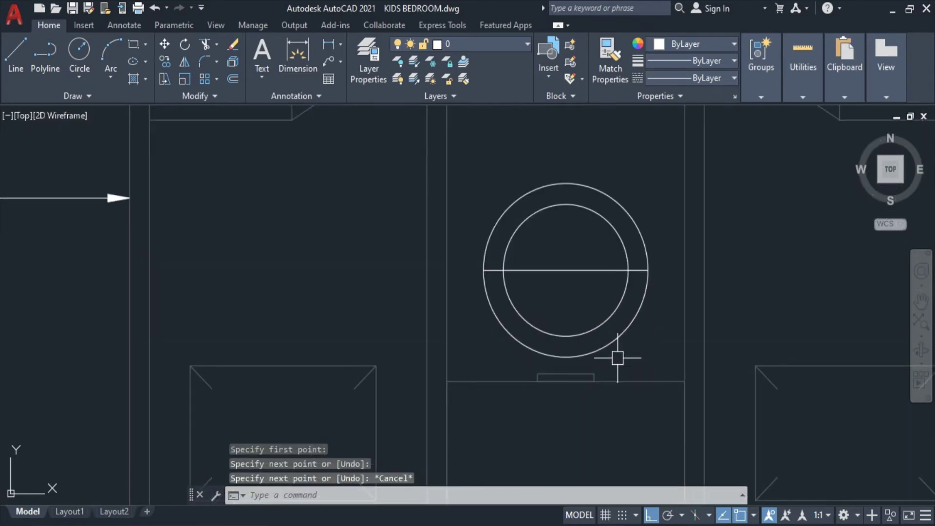
- Trim away the crossing line and the outer circle's lower half, leaving a back arc
{"action": "type", "text": "tr"}
{"action": "key", "text": "Return"}
{"action": "left_click", "coordinate": [617, 358]}
{"action": "left_click", "coordinate": [595, 269]}
{"action": "key", "text": "Escape"}
{"action": "scroll", "coordinate": [610, 289], "scroll_direction": "down", "scroll_amount": 4}
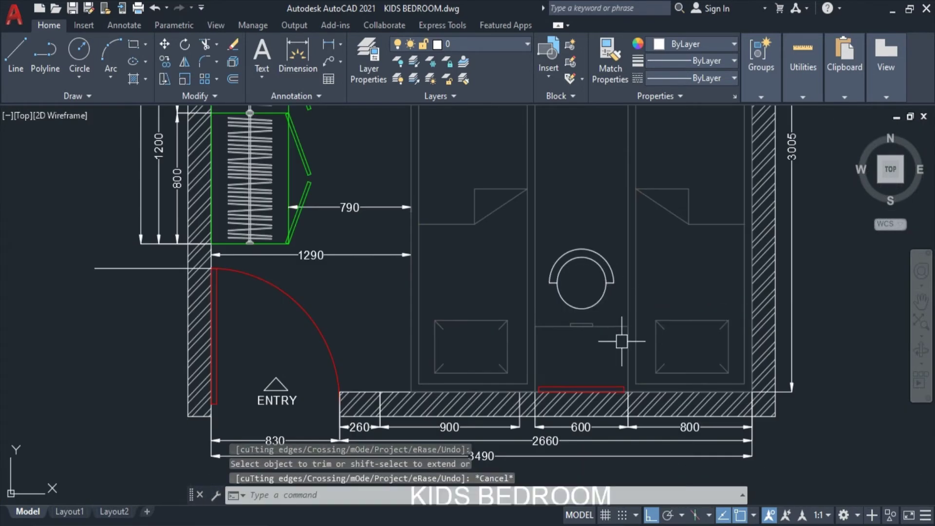
{"action": "type", "text": "ma"}
{"action": "key", "text": "Return"}
{"action": "middle_click_drag", "start_coordinate": [318, 136], "coordinate": [339, 264]}
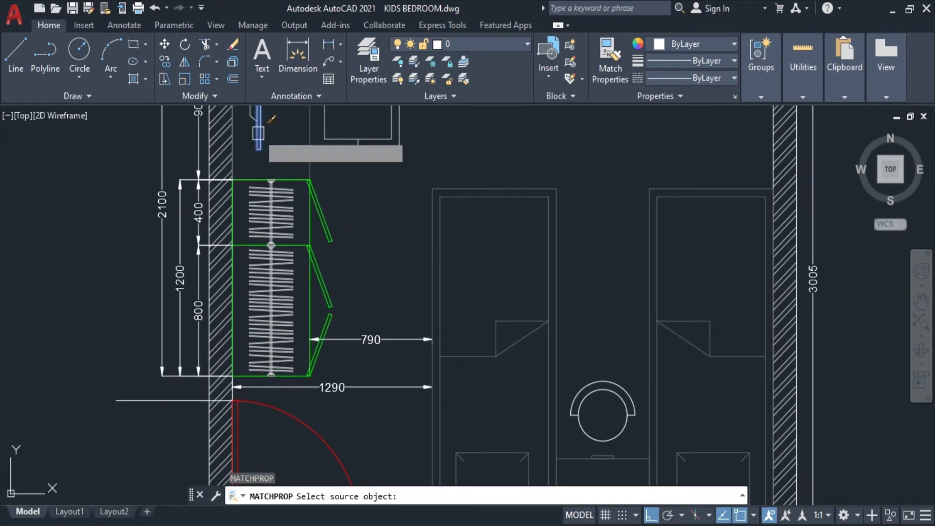
- Cancel the property matching and centre the whole room in view
{"action": "left_click", "coordinate": [261, 142]}
{"action": "left_click", "coordinate": [633, 355]}
{"action": "key", "text": "Escape"}
{"action": "scroll", "coordinate": [632, 384], "scroll_direction": "down", "scroll_amount": 3}
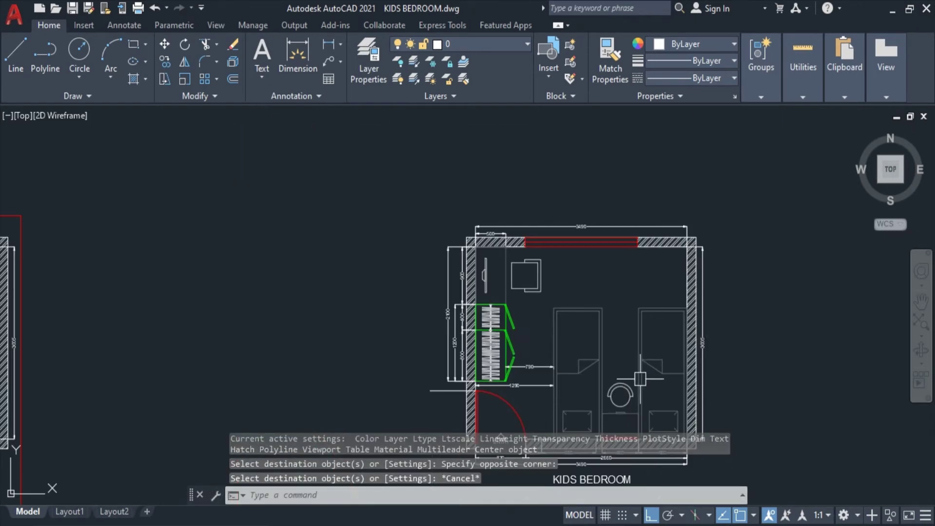
{"action": "key", "text": "Escape"}
{"action": "middle_click_drag", "start_coordinate": [692, 303], "coordinate": [678, 272]}
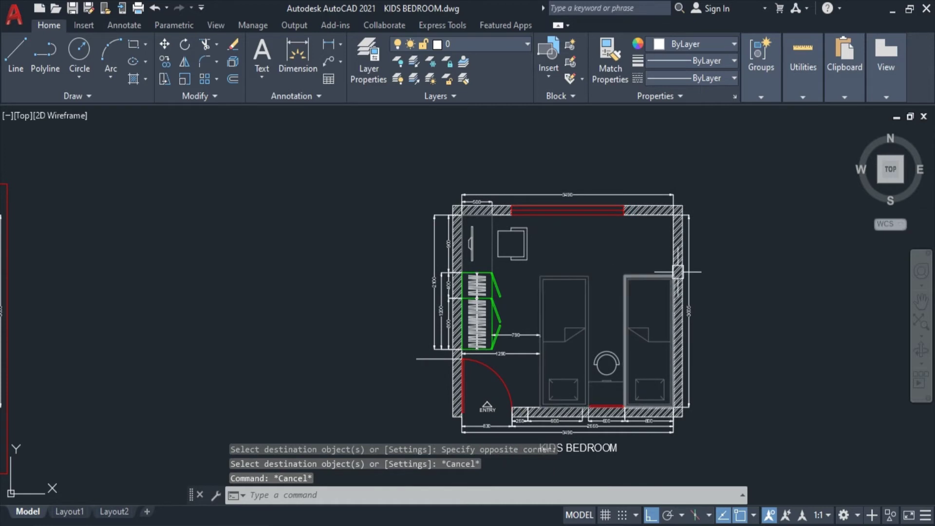
{"action": "scroll", "coordinate": [483, 216], "scroll_direction": "up", "scroll_amount": 4}
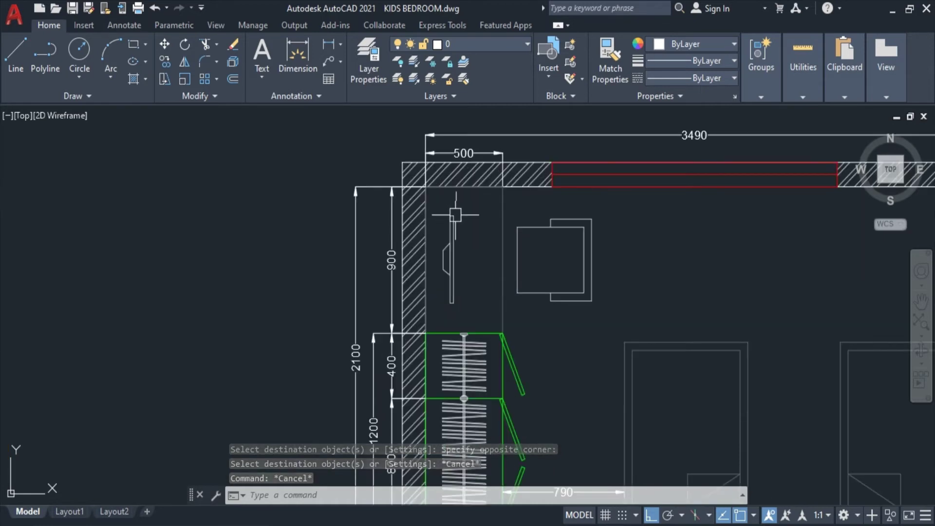
{"action": "scroll", "coordinate": [460, 219], "scroll_direction": "up", "scroll_amount": 2}
- Draw a 300 by 900 rectangle from the upper-left inner wall corner
{"action": "type", "text": "rec"}
{"action": "key", "text": "Return"}
{"action": "left_click", "coordinate": [415, 177]}
{"action": "type", "text": "d"}
{"action": "key", "text": "Return"}
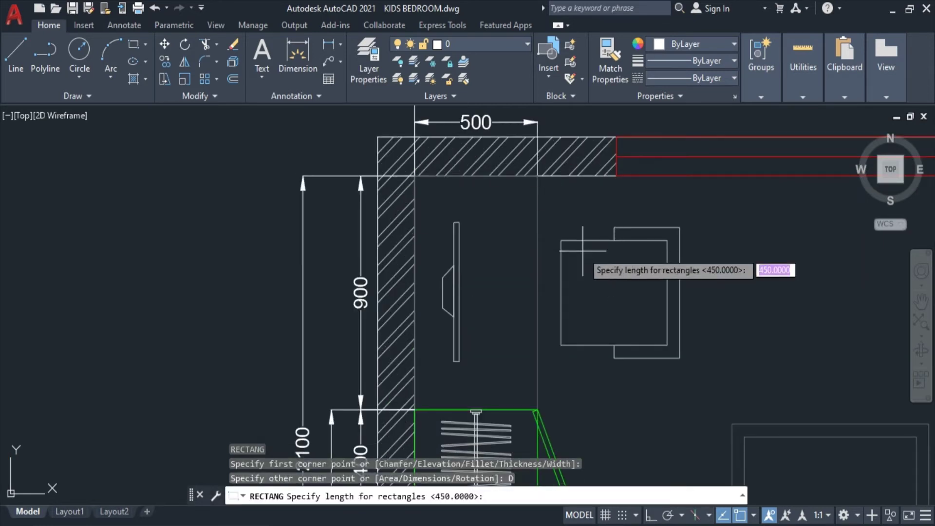
{"action": "key", "text": "Return"}
{"action": "type", "text": "900"}
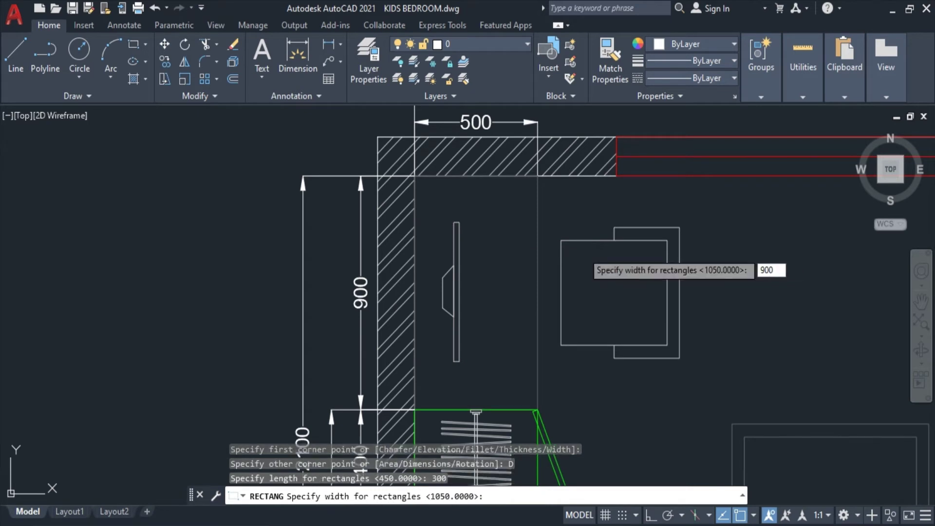
{"action": "key", "text": "Return"}
{"action": "left_click", "coordinate": [583, 251]}
- Colour the new rectangle magenta and bring up the linetype management settings
{"action": "left_click", "coordinate": [493, 245]}
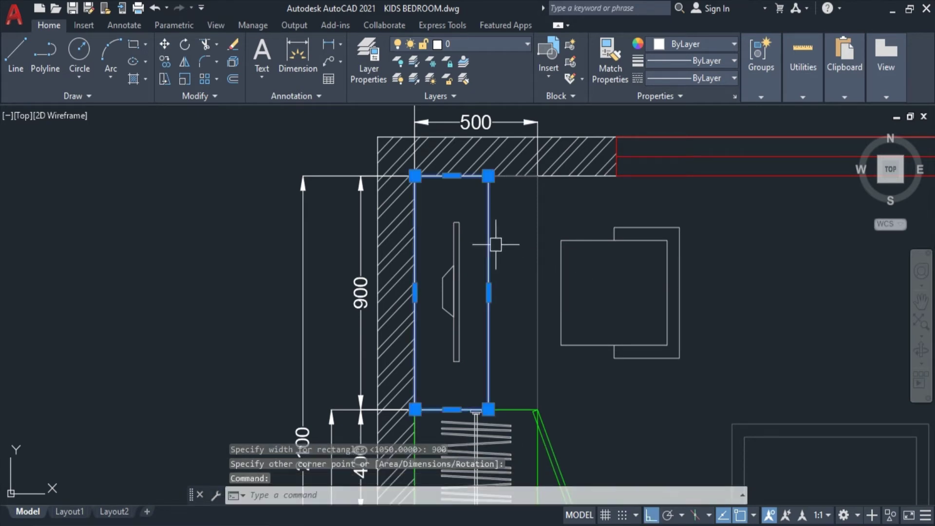
{"action": "left_click", "coordinate": [697, 44]}
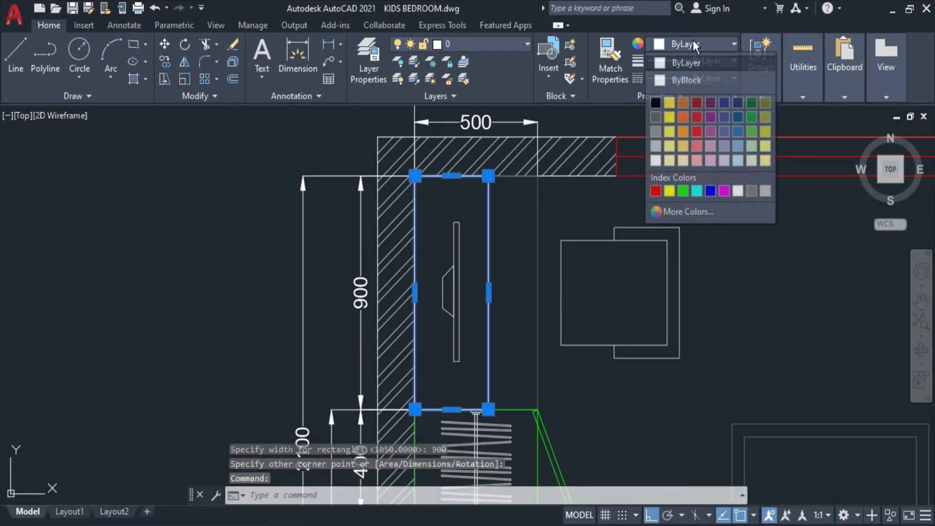
{"action": "left_click", "coordinate": [724, 191]}
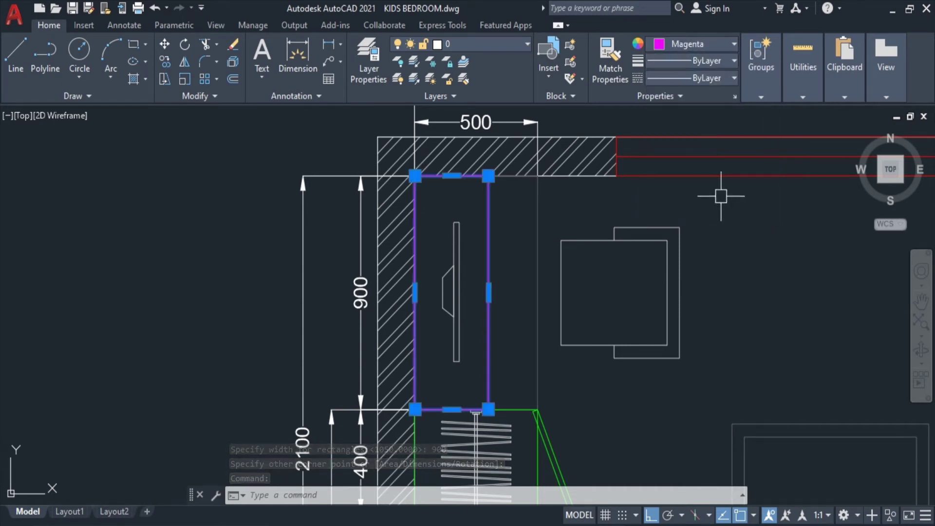
{"action": "left_click", "coordinate": [686, 80]}
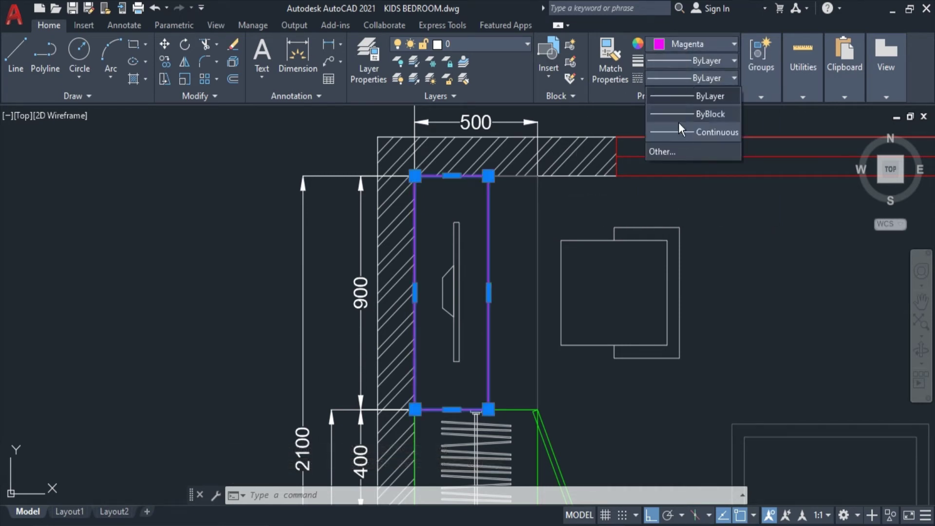
{"action": "left_click", "coordinate": [665, 150]}
- Load the HIDDEN linetype from acadiso.lin and reselect the magenta rectangle
{"action": "left_click", "coordinate": [587, 148]}
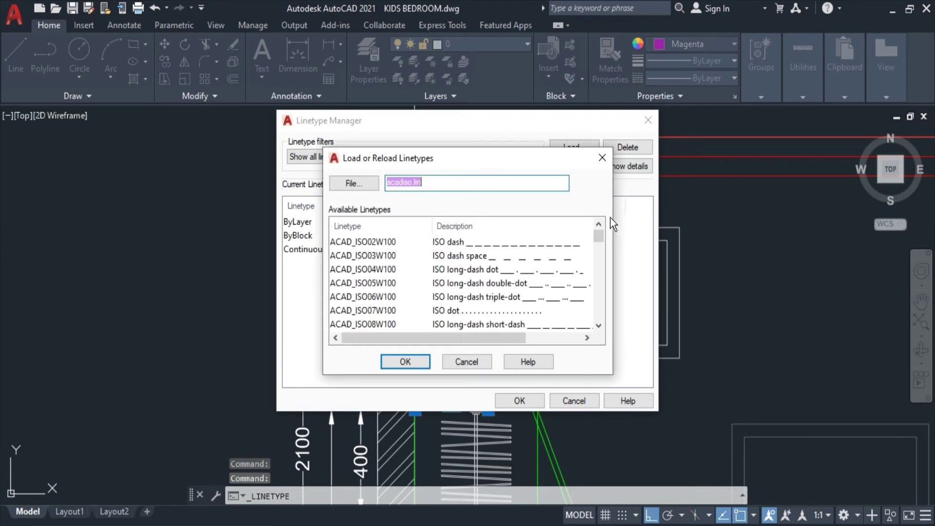
{"action": "type", "text": "HI"}
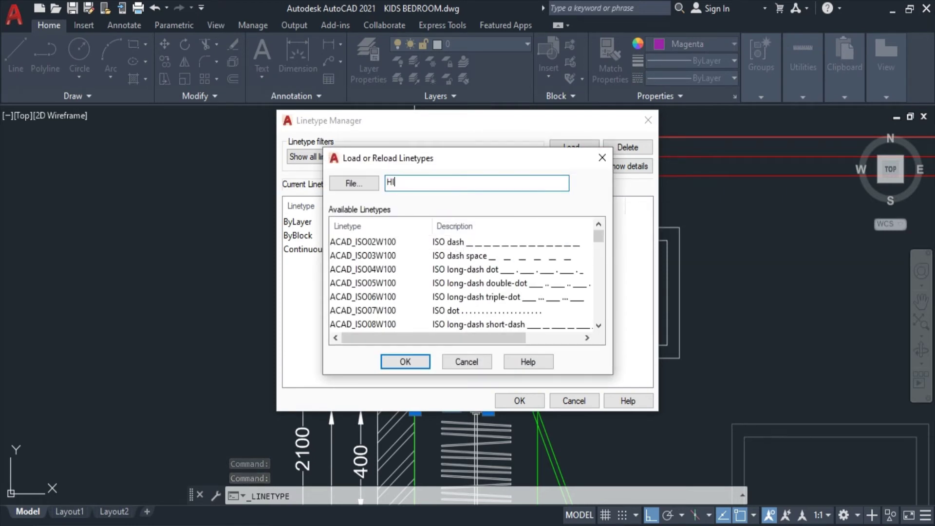
{"action": "type", "text": "DDEN"}
{"action": "key", "text": "Return"}
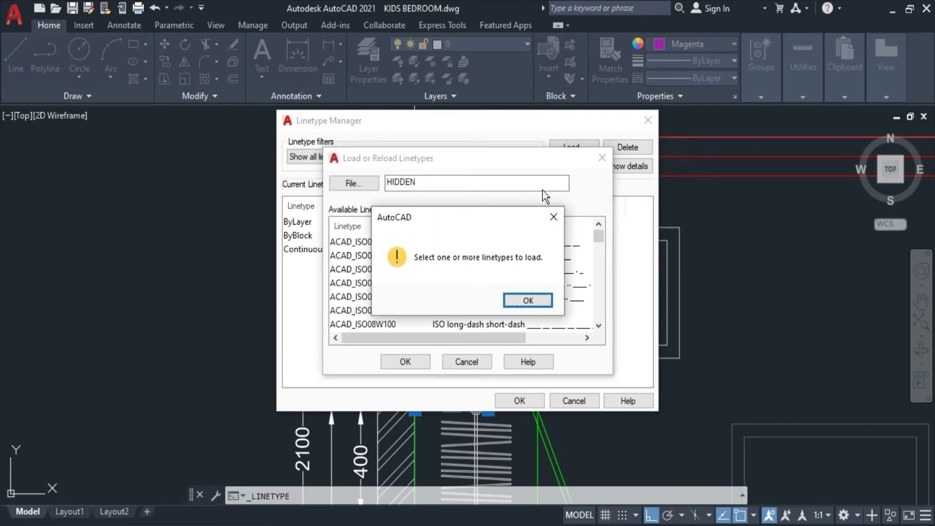
{"action": "key", "text": "Return"}
{"action": "left_click_drag", "start_coordinate": [599, 239], "coordinate": [598, 320]}
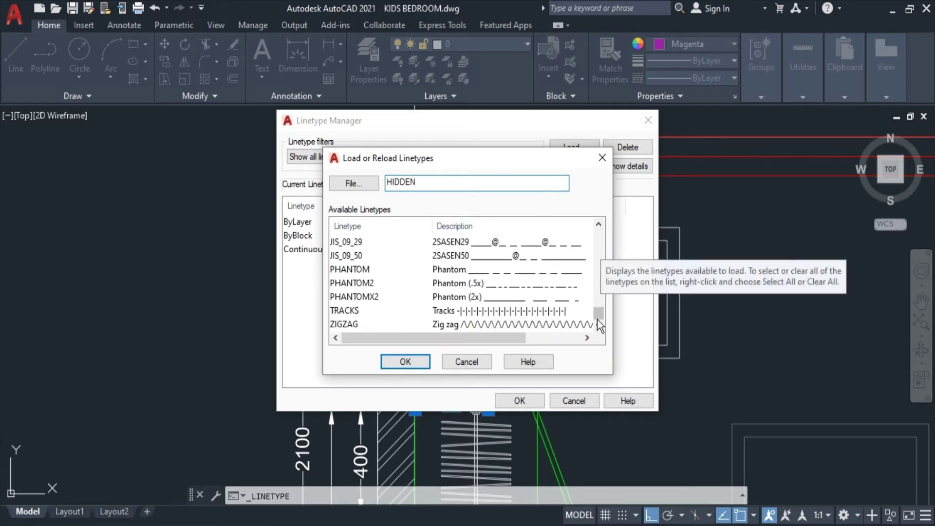
{"action": "scroll", "coordinate": [512, 290], "scroll_direction": "up", "scroll_amount": 1}
{"action": "scroll", "coordinate": [514, 290], "scroll_direction": "up", "scroll_amount": 4}
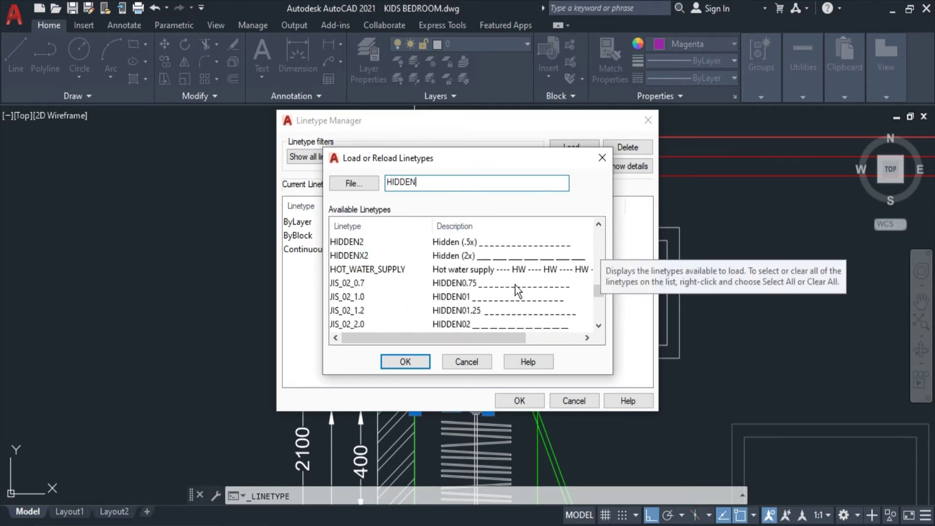
{"action": "scroll", "coordinate": [516, 288], "scroll_direction": "up", "scroll_amount": 2}
{"action": "left_click", "coordinate": [452, 314]}
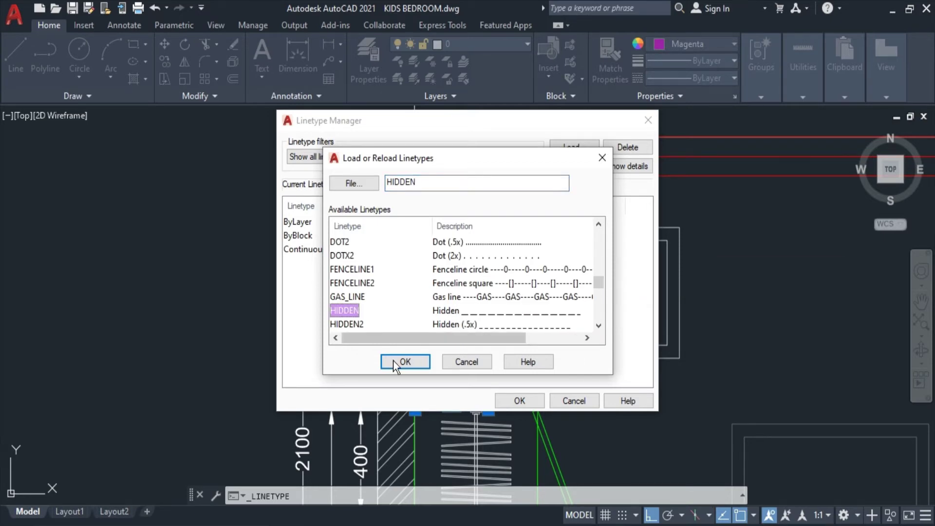
{"action": "left_click", "coordinate": [405, 362]}
{"action": "left_click", "coordinate": [307, 266]}
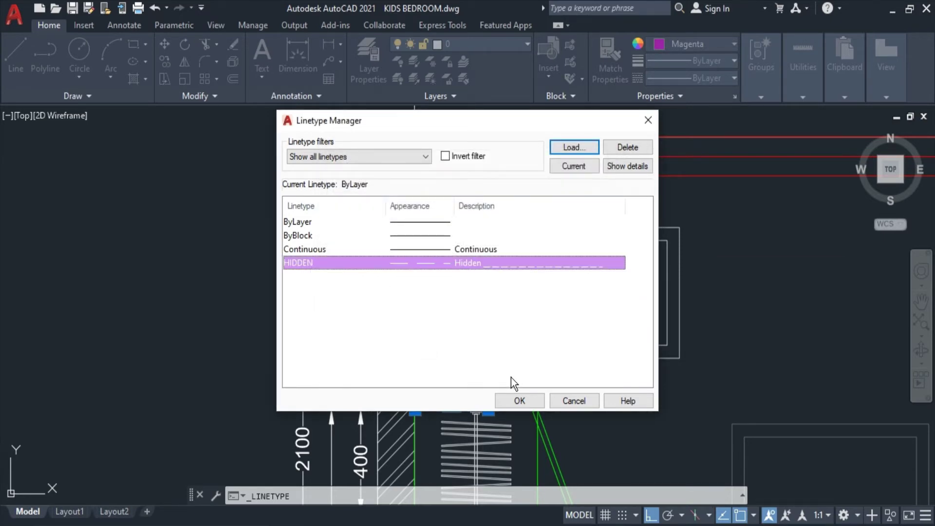
{"action": "left_click", "coordinate": [520, 400]}
{"action": "left_click", "coordinate": [488, 232]}
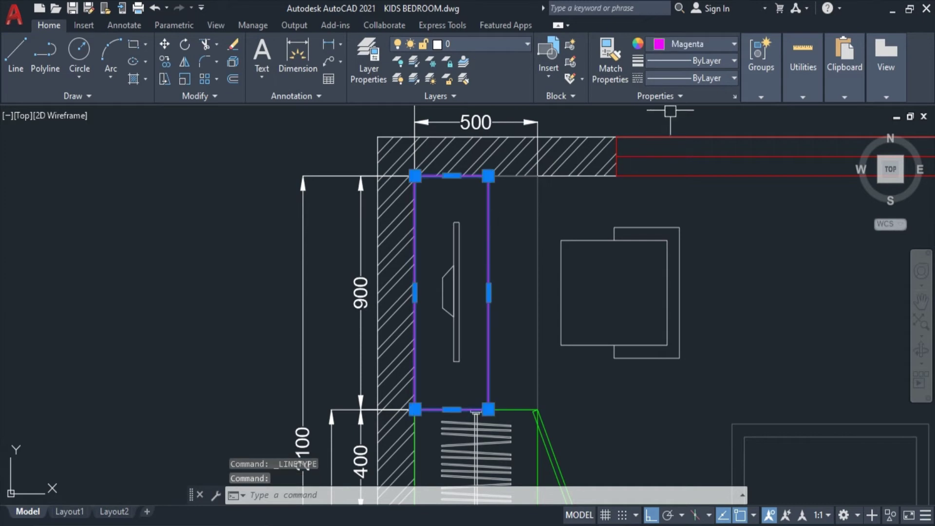
- Give the magenta rectangle the HIDDEN linetype with a linetype scale of 10
{"action": "left_click", "coordinate": [703, 80]}
{"action": "left_click", "coordinate": [712, 148]}
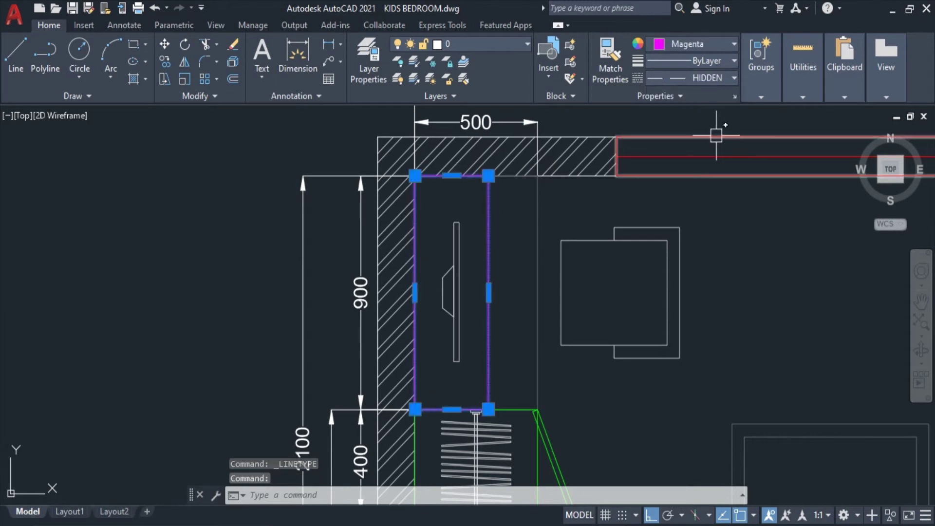
{"action": "right_click", "coordinate": [574, 155]}
{"action": "left_click", "coordinate": [614, 499]}
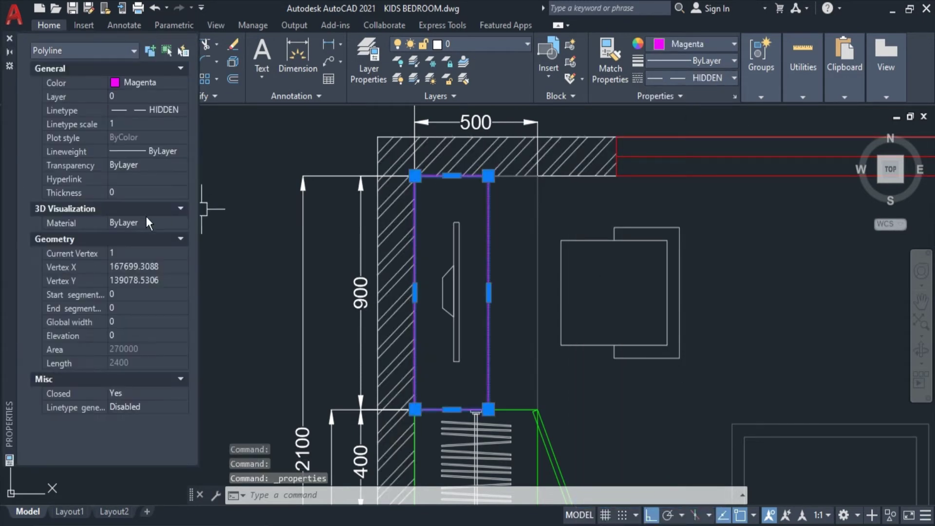
{"action": "left_click", "coordinate": [145, 124]}
{"action": "type", "text": "10"}
{"action": "key", "text": "Return"}
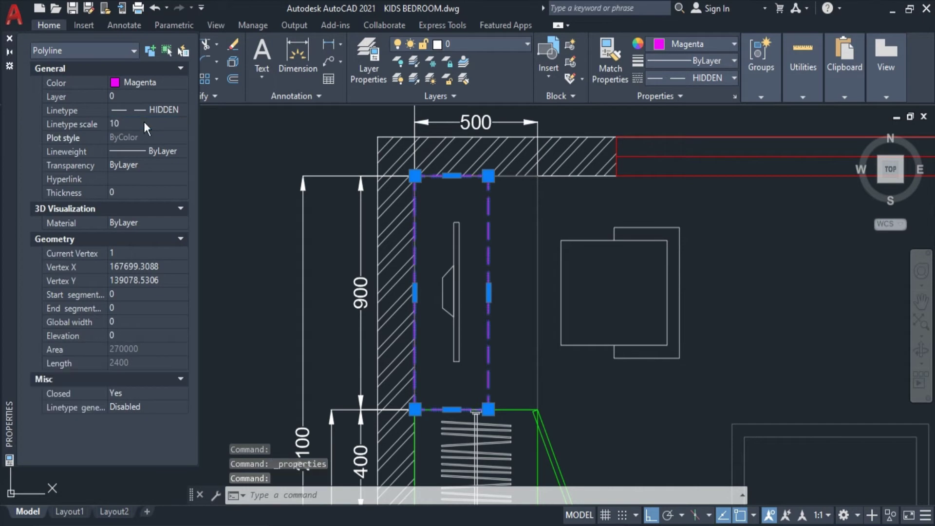
{"action": "left_click", "coordinate": [144, 121]}
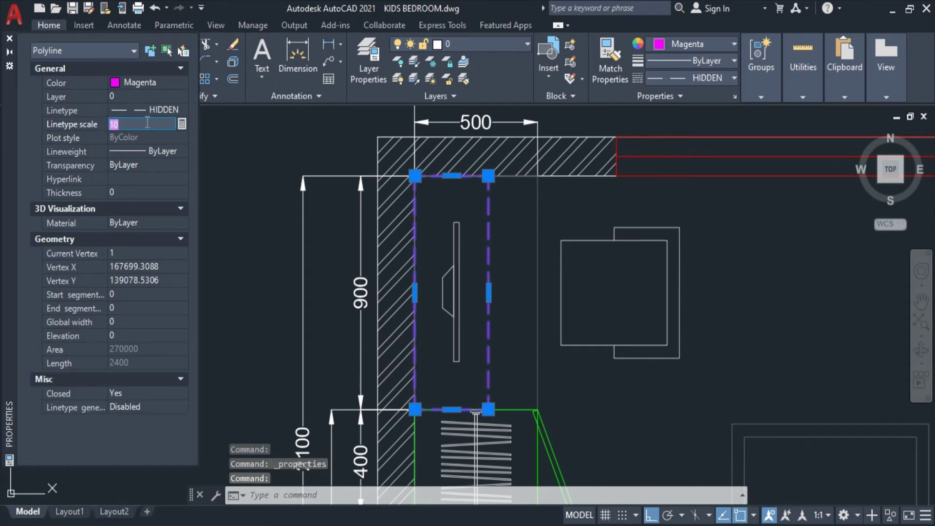
{"action": "type", "text": "5"}
{"action": "key", "text": "Escape"}
{"action": "key", "text": "Escape"}
- Save the drawing and close the Properties palette
{"action": "scroll", "coordinate": [585, 337], "scroll_direction": "down", "scroll_amount": 4}
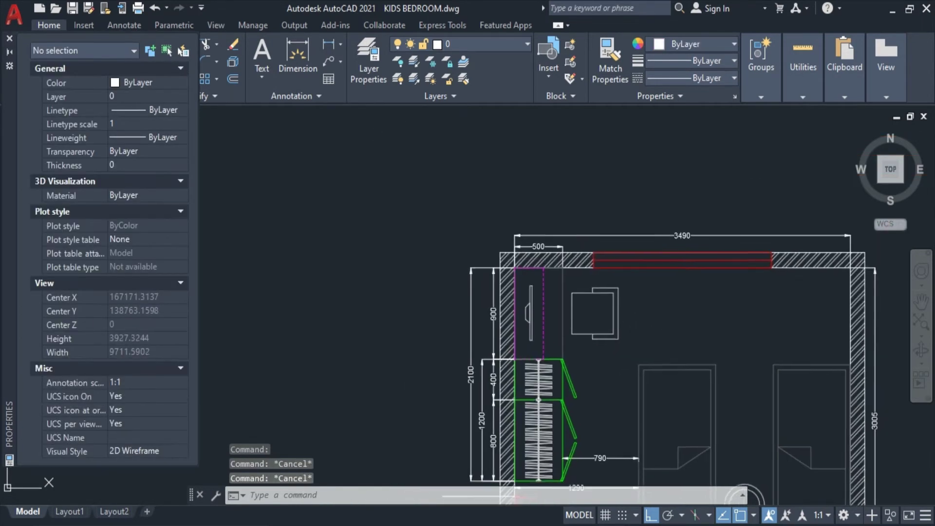
{"action": "middle_click_drag", "start_coordinate": [625, 353], "coordinate": [565, 272]}
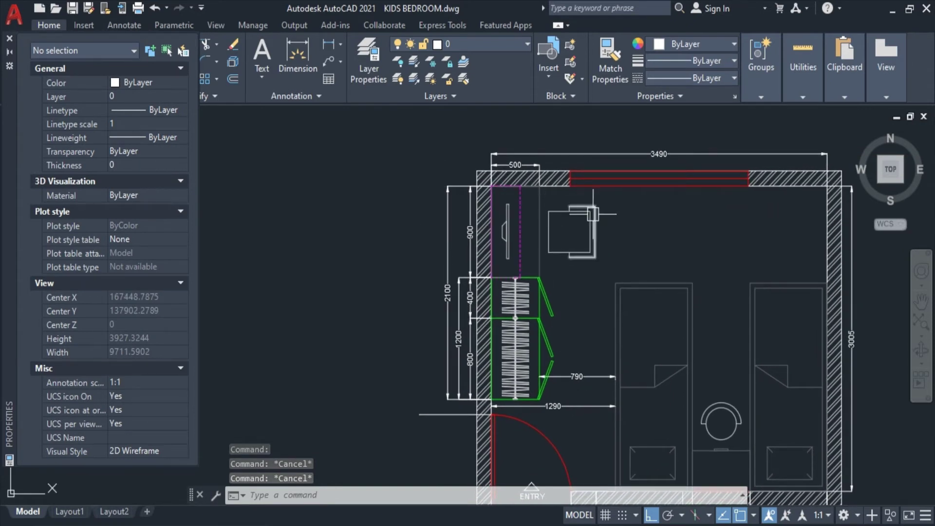
{"action": "middle_click_drag", "start_coordinate": [593, 214], "coordinate": [588, 214]}
{"action": "key", "text": "ctrl+s"}
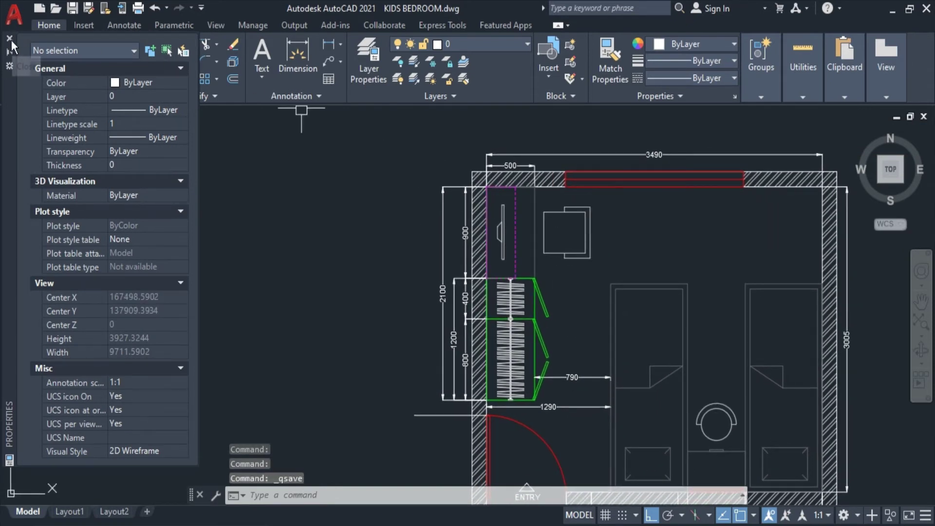
{"action": "left_click", "coordinate": [10, 39]}
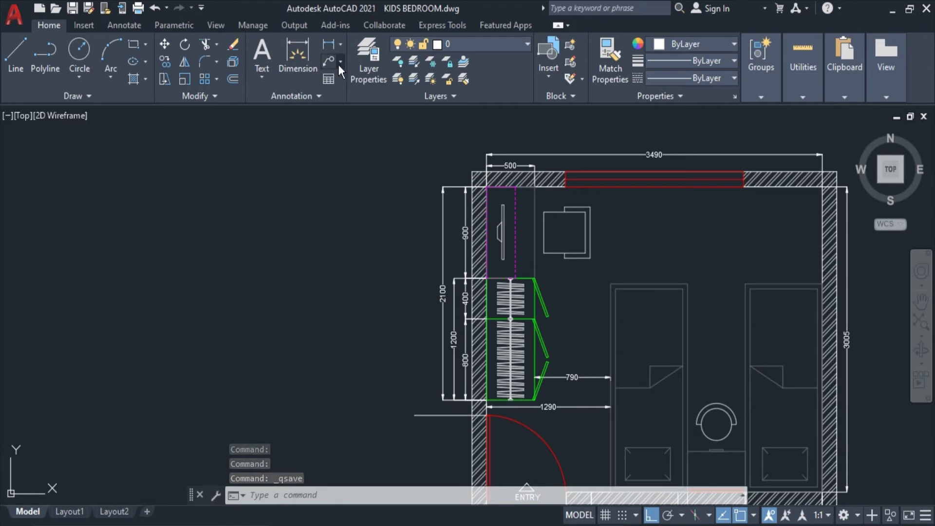
- Add a multileader pointing at the magenta cabinet outline labelled 'WALL CABINET'
{"action": "left_click", "coordinate": [339, 64]}
{"action": "left_click", "coordinate": [360, 85]}
{"action": "scroll", "coordinate": [524, 244], "scroll_direction": "up", "scroll_amount": 5}
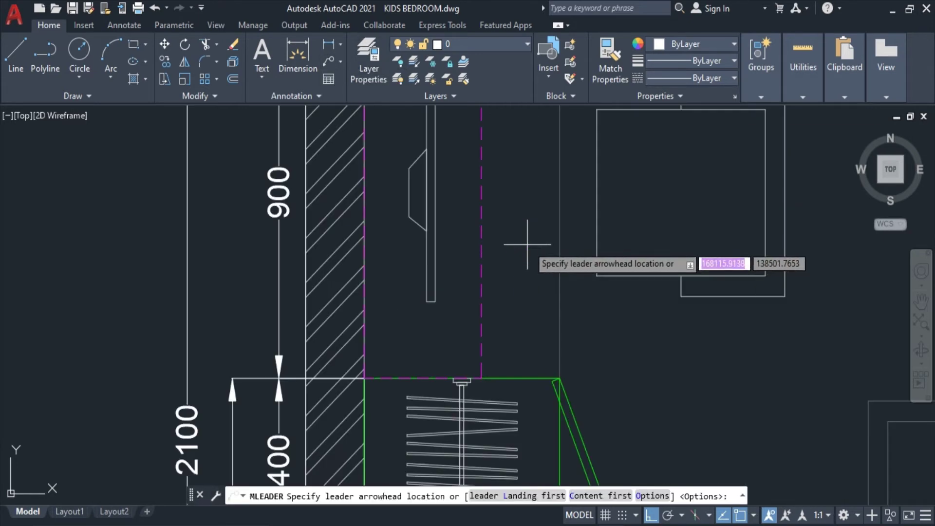
{"action": "left_click", "coordinate": [482, 319]}
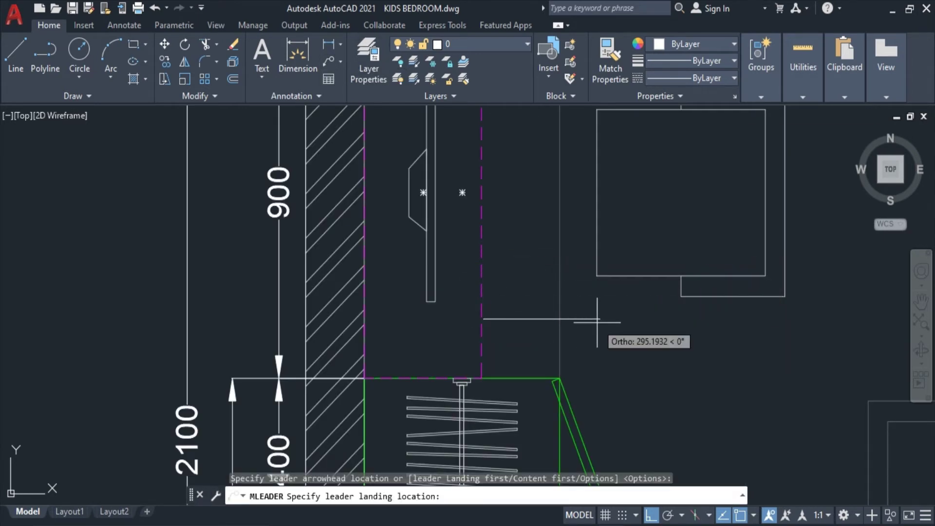
{"action": "type", "text": "w"}
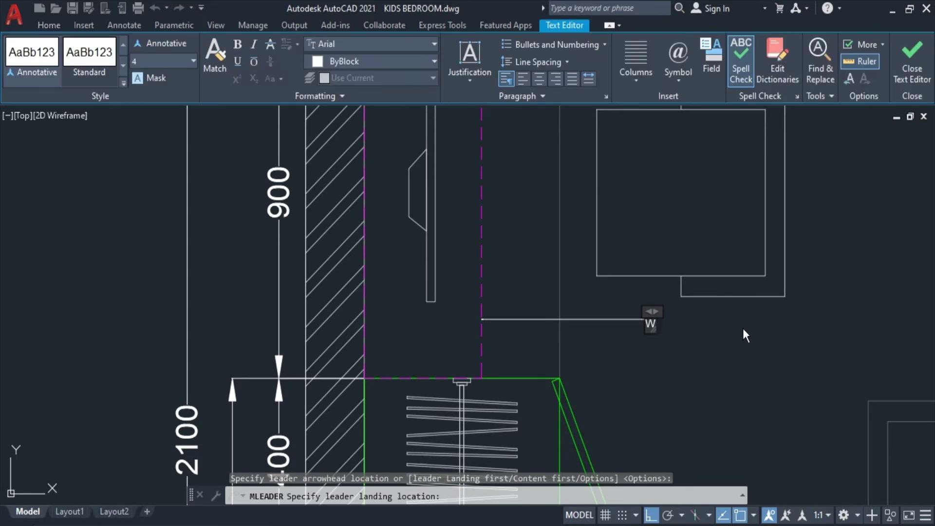
{"action": "type", "text": "a"}
{"action": "key", "text": "BackSpace"}
{"action": "key", "text": "BackSpace"}
{"action": "type", "text": "WALL CABINET"}
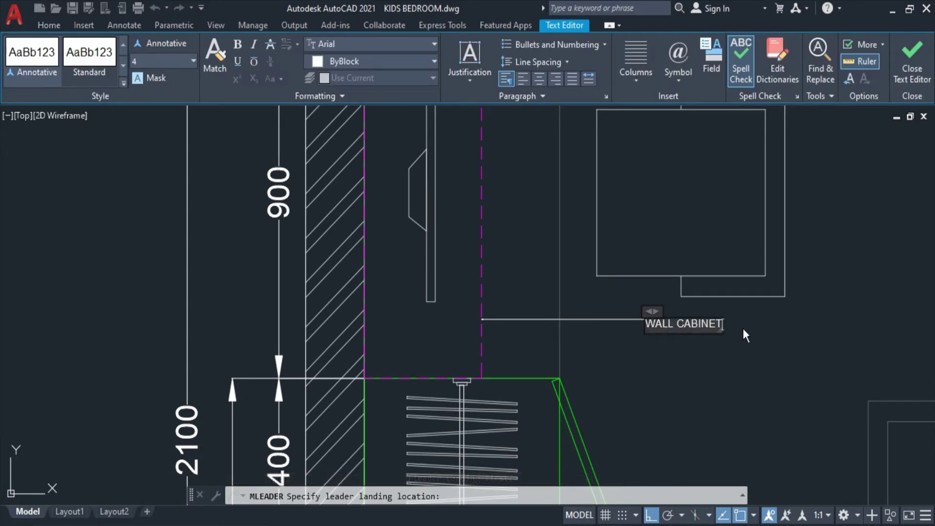
{"action": "key", "text": "ctrl+a"}
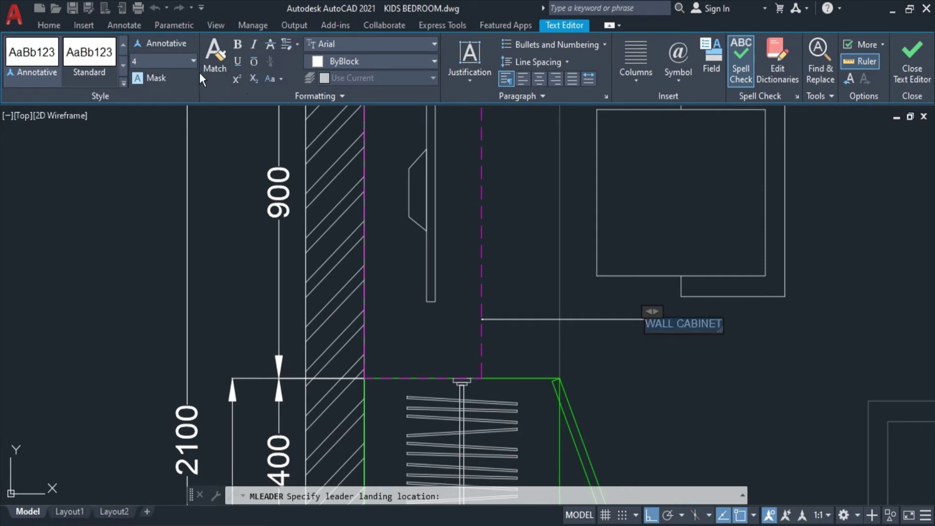
{"action": "type", "text": "50"}
{"action": "key", "text": "Return"}
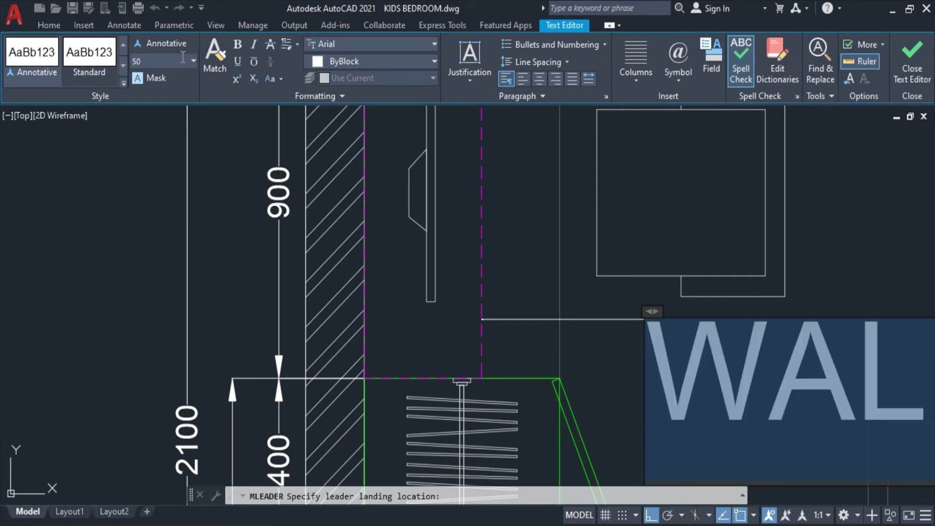
{"action": "left_click", "coordinate": [498, 168]}
- Change the WALL CABINET label's text height to 40
{"action": "scroll", "coordinate": [682, 273], "scroll_direction": "down", "scroll_amount": 3}
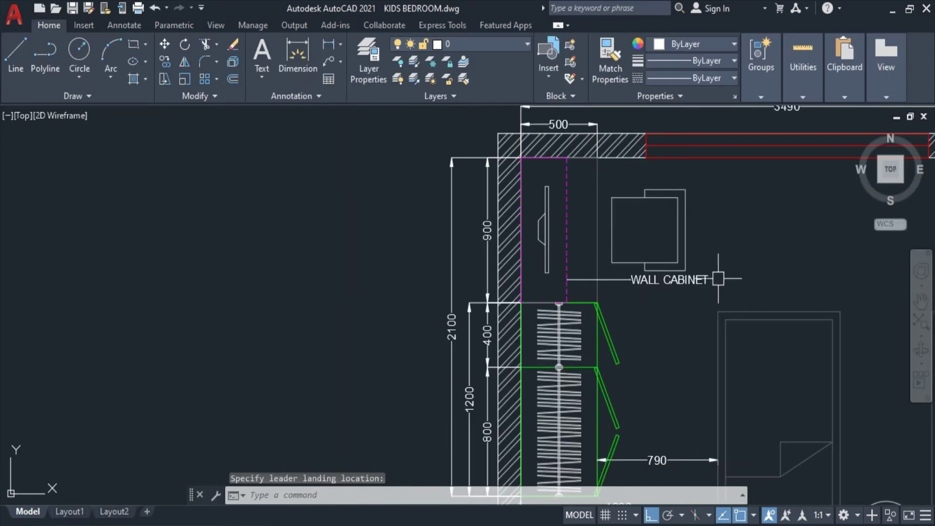
{"action": "double_click", "coordinate": [685, 284]}
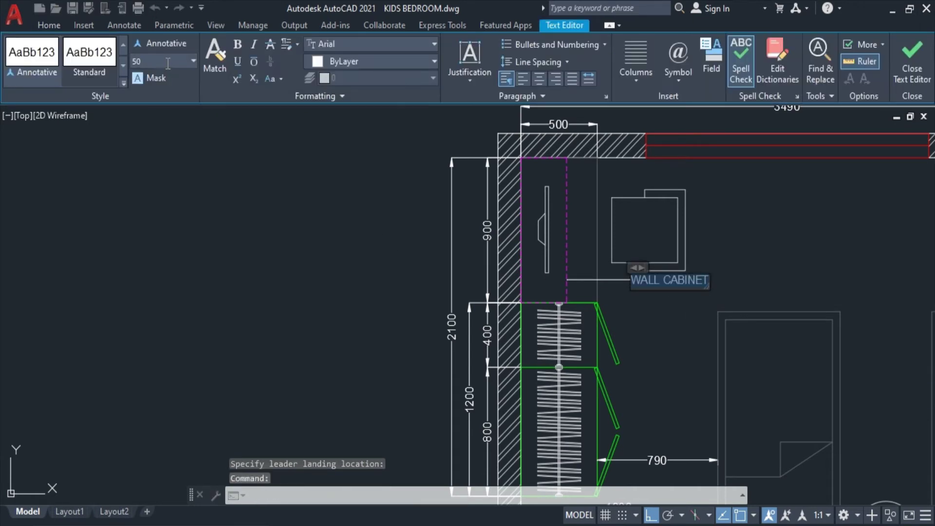
{"action": "type", "text": "40"}
{"action": "key", "text": "Return"}
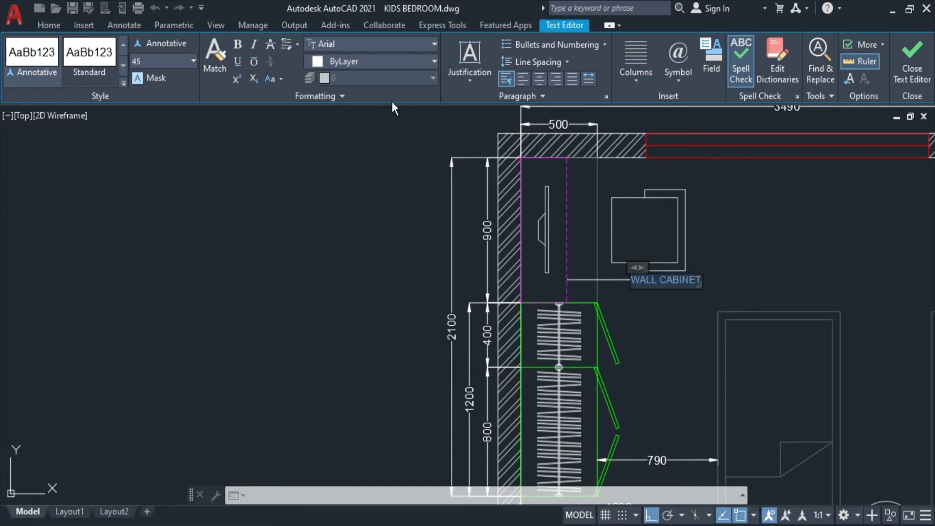
{"action": "left_click", "coordinate": [653, 282]}
- Set the WALL CABINET leader's arrowhead size to 50 in Properties
{"action": "right_click", "coordinate": [641, 280]}
{"action": "left_click", "coordinate": [665, 488]}
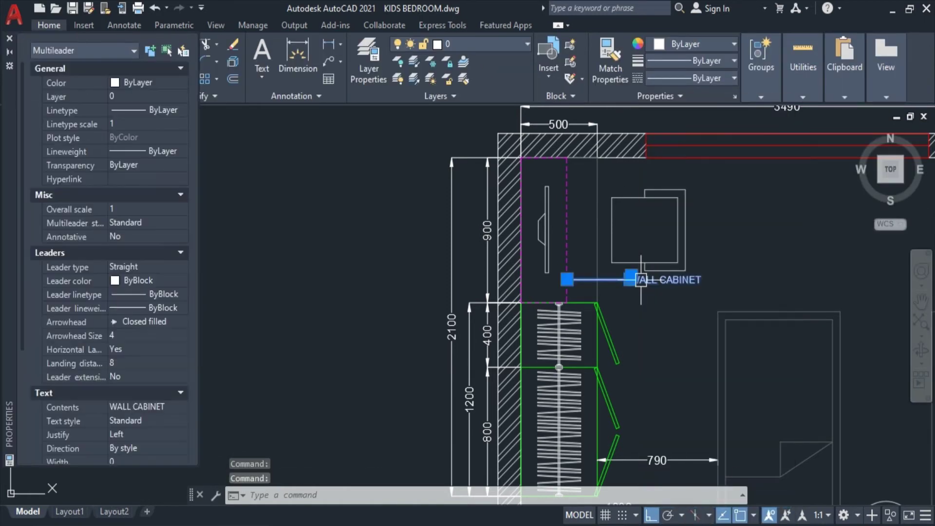
{"action": "left_click", "coordinate": [138, 336]}
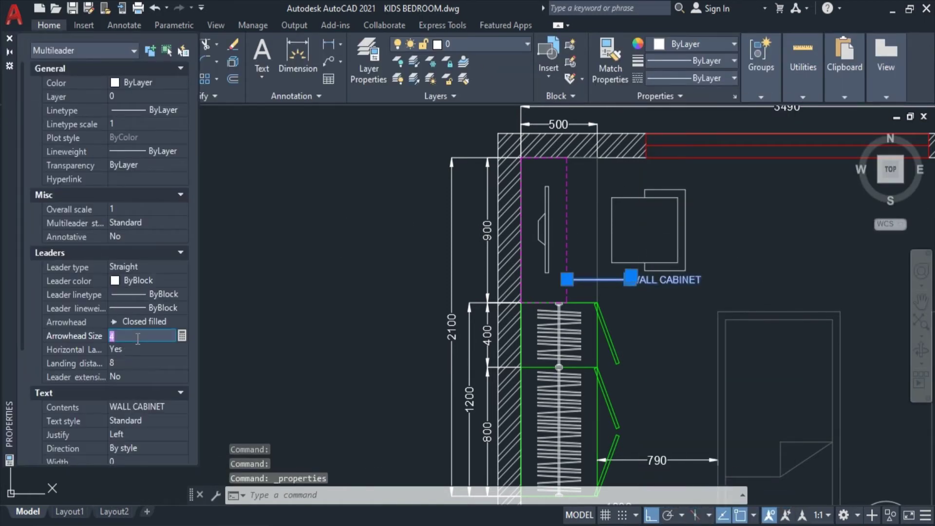
{"action": "type", "text": "50"}
{"action": "left_click", "coordinate": [138, 347]}
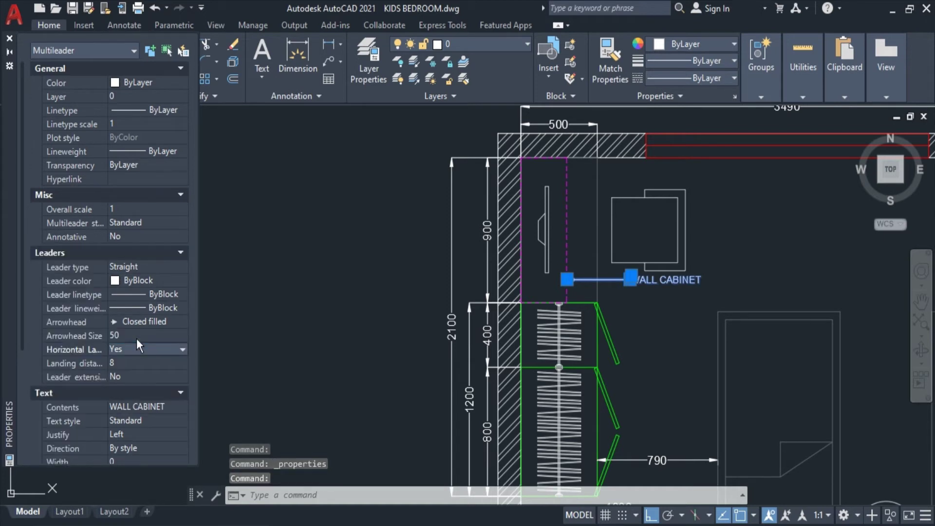
{"action": "left_click", "coordinate": [139, 336]}
{"action": "key", "text": "Escape"}
{"action": "key", "text": "Escape"}
{"action": "key", "text": "Escape"}
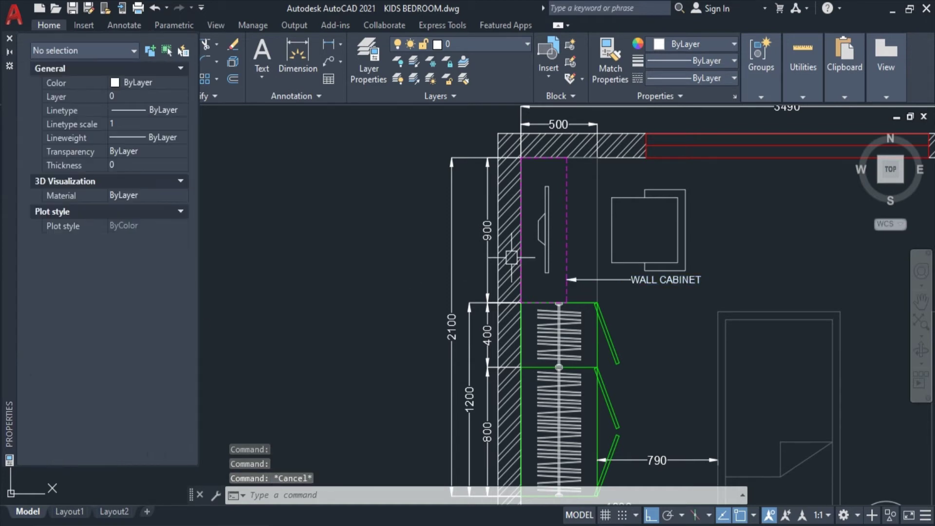
{"action": "middle_click_drag", "start_coordinate": [728, 277], "coordinate": [599, 215]}
- Stretch the 900 and 260 bottom-wall dimensions so the widths read 460 and 800
{"action": "scroll", "coordinate": [598, 215], "scroll_direction": "down", "scroll_amount": 2}
{"action": "scroll", "coordinate": [607, 215], "scroll_direction": "down", "scroll_amount": 1}
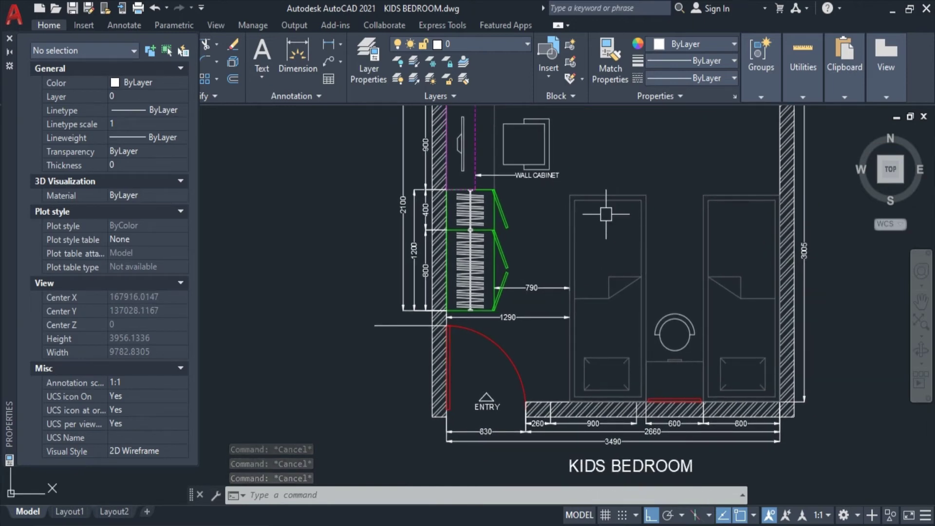
{"action": "scroll", "coordinate": [663, 423], "scroll_direction": "up", "scroll_amount": 5}
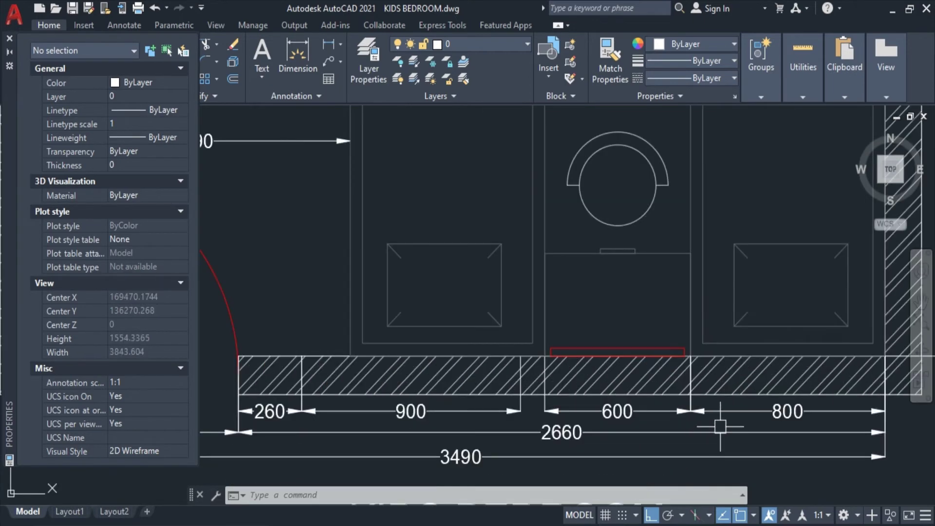
{"action": "left_click", "coordinate": [487, 411]}
{"action": "left_click", "coordinate": [521, 356]}
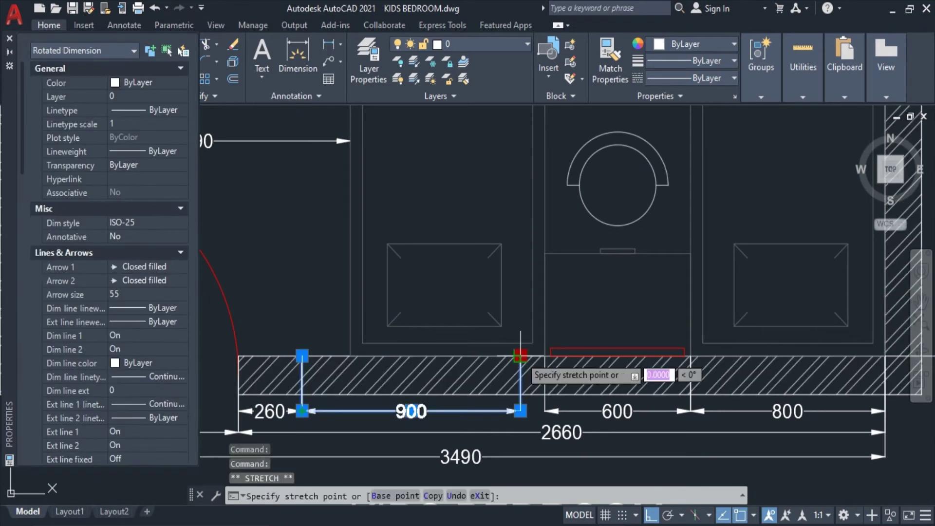
{"action": "left_click", "coordinate": [544, 356]}
{"action": "left_click", "coordinate": [270, 411]}
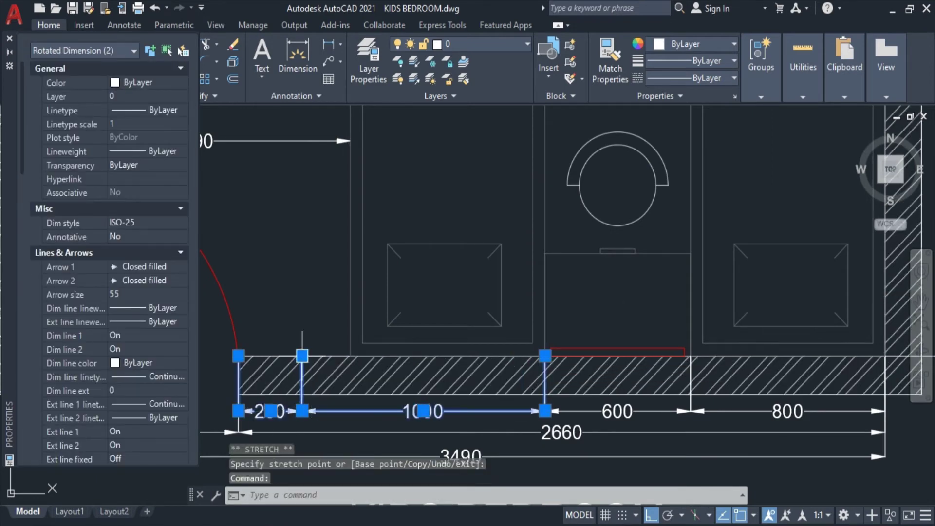
{"action": "left_click", "coordinate": [351, 356]}
{"action": "key", "text": "Escape"}
- Select the right-hand 3005 dimension and try stretching its bottom end, then cancel
{"action": "scroll", "coordinate": [546, 355], "scroll_direction": "down", "scroll_amount": 2}
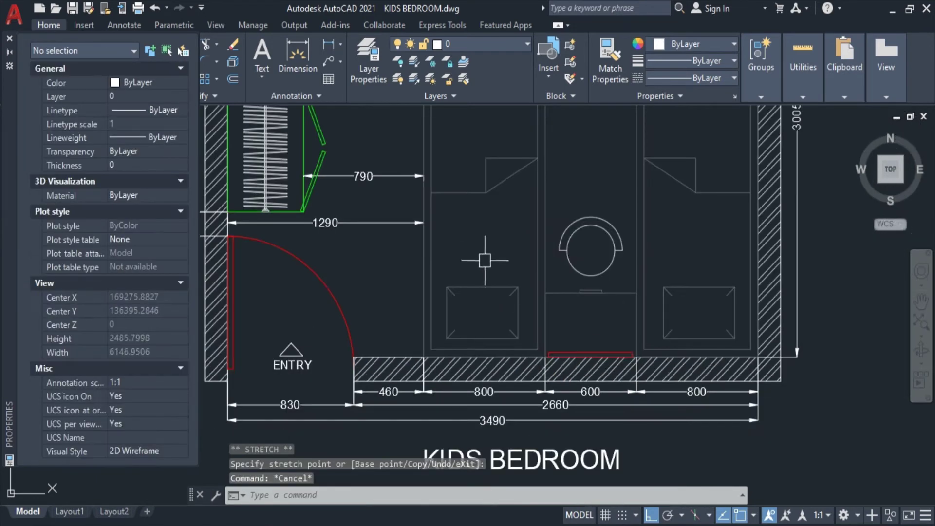
{"action": "scroll", "coordinate": [485, 260], "scroll_direction": "down", "scroll_amount": 1}
{"action": "scroll", "coordinate": [485, 261], "scroll_direction": "down", "scroll_amount": 3}
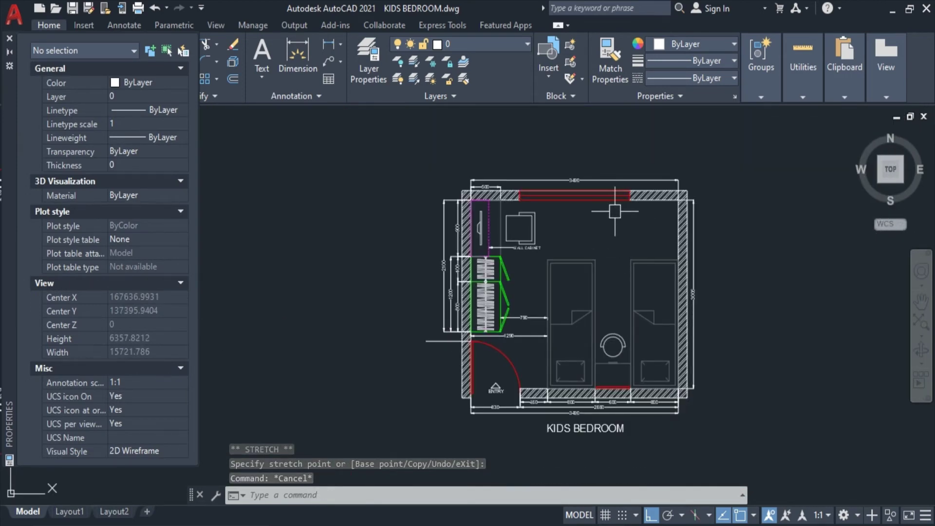
{"action": "scroll", "coordinate": [570, 255], "scroll_direction": "up", "scroll_amount": 4}
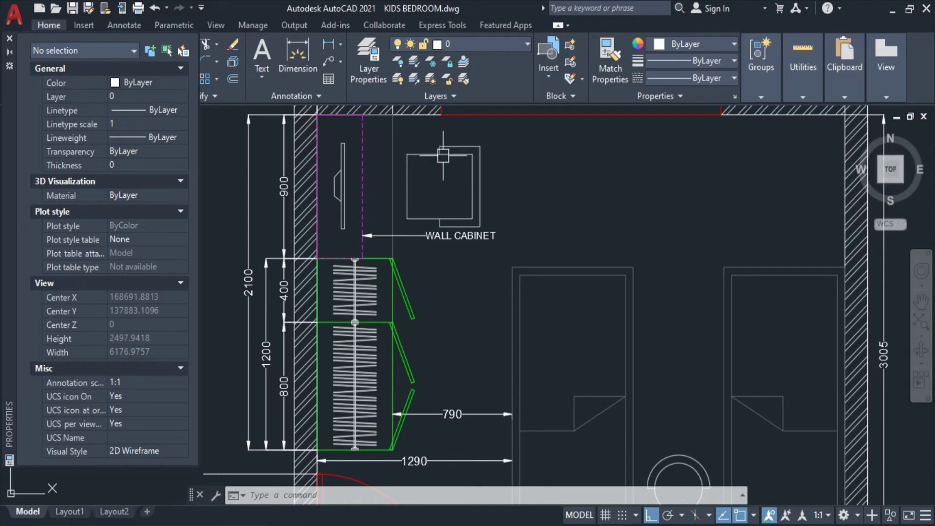
{"action": "key", "text": "Escape"}
{"action": "key", "text": "Escape"}
{"action": "scroll", "coordinate": [584, 243], "scroll_direction": "down", "scroll_amount": 4}
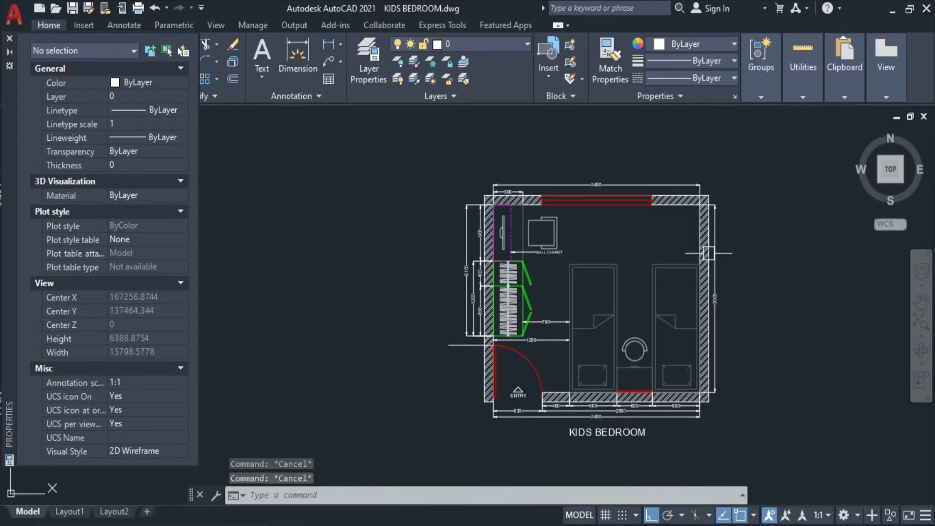
{"action": "scroll", "coordinate": [713, 265], "scroll_direction": "up", "scroll_amount": 2}
{"action": "left_click", "coordinate": [718, 290]}
{"action": "middle_click_drag", "start_coordinate": [720, 290], "coordinate": [676, 193]}
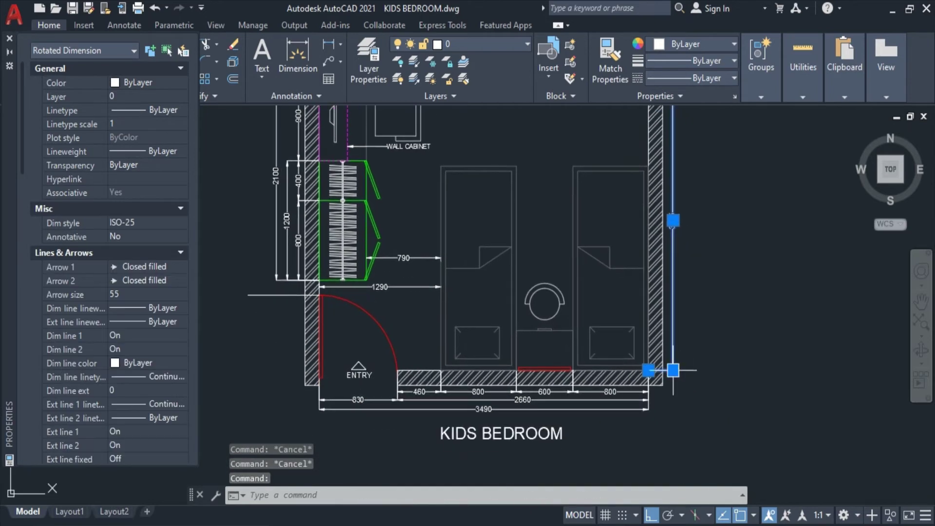
{"action": "left_click", "coordinate": [673, 370]}
{"action": "scroll", "coordinate": [673, 369], "scroll_direction": "up", "scroll_amount": 3}
{"action": "key", "text": "Escape"}
{"action": "scroll", "coordinate": [675, 369], "scroll_direction": "down", "scroll_amount": 1}
- Place a 2050 linear dimension (DL) along the right wall
{"action": "type", "text": "DL"}
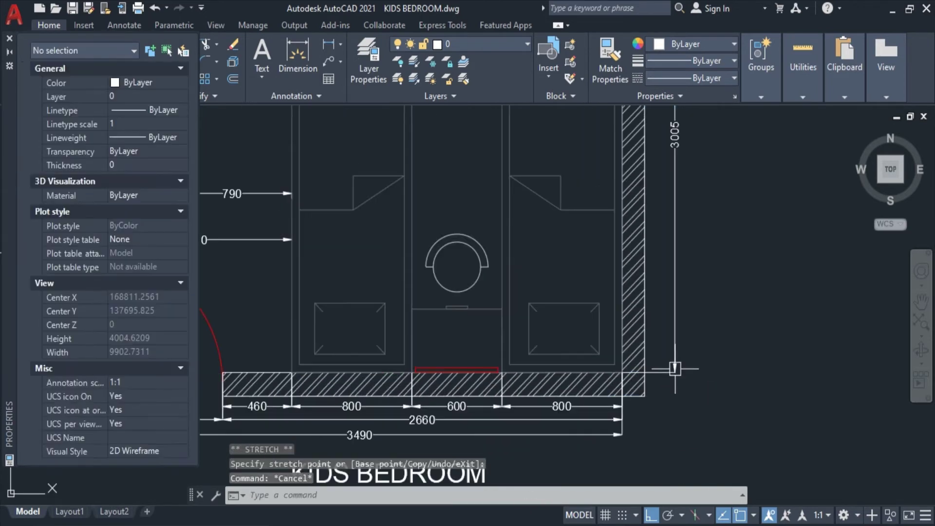
{"action": "key", "text": "Return"}
{"action": "scroll", "coordinate": [675, 369], "scroll_direction": "up", "scroll_amount": 4}
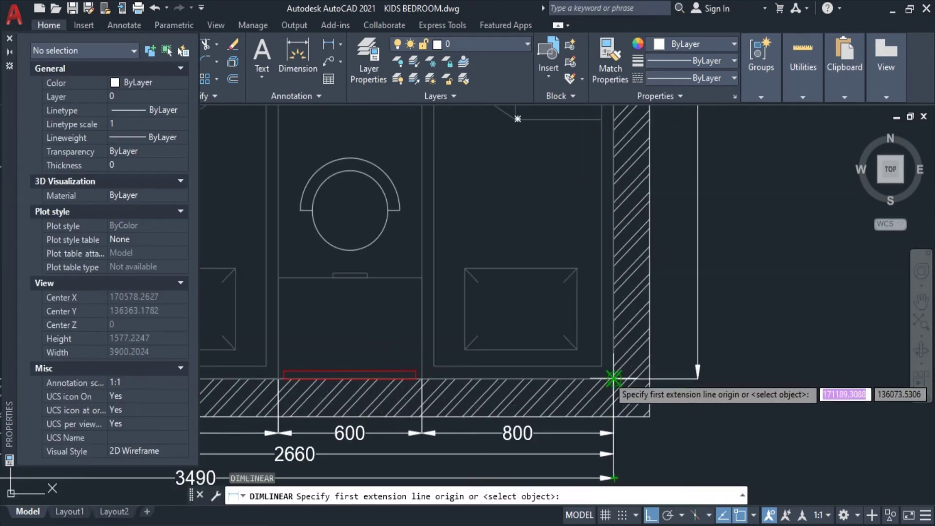
{"action": "key", "text": "Return"}
{"action": "left_click", "coordinate": [612, 336]}
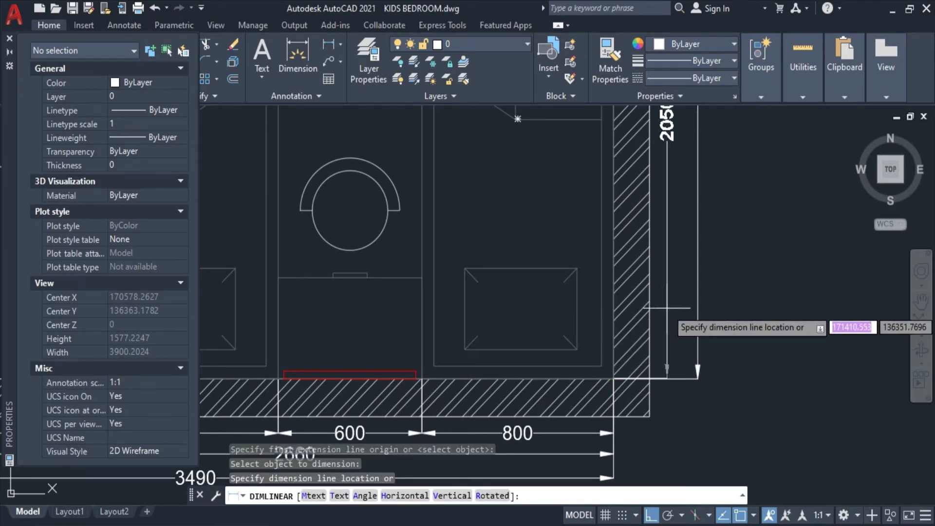
{"action": "left_click", "coordinate": [665, 336]}
{"action": "scroll", "coordinate": [666, 336], "scroll_direction": "down", "scroll_amount": 3}
{"action": "scroll", "coordinate": [658, 392], "scroll_direction": "up", "scroll_amount": 2}
{"action": "middle_click_drag", "start_coordinate": [657, 392], "coordinate": [654, 401]}
- Add the 955 dimension on the upper stretch of the right wall
{"action": "key", "text": "Return"}
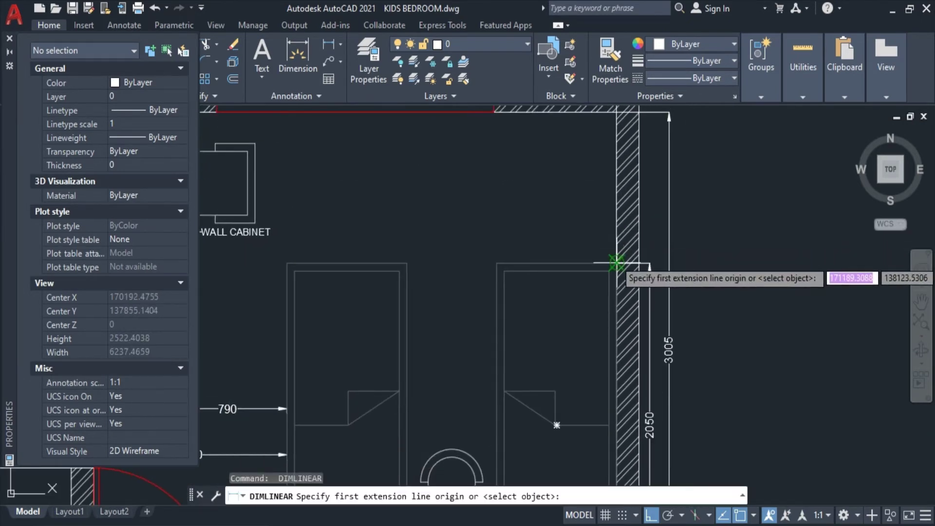
{"action": "left_click", "coordinate": [615, 113]}
{"action": "left_click", "coordinate": [649, 267]}
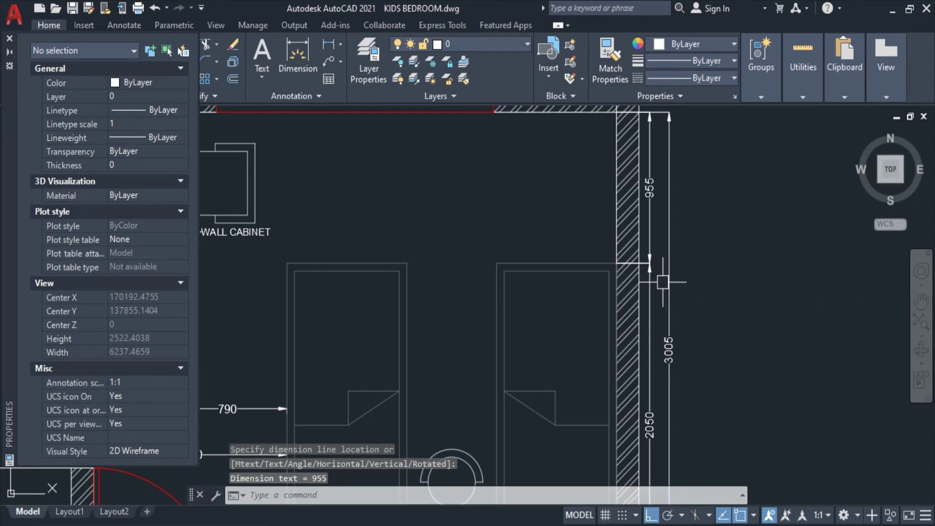
{"action": "key", "text": "Escape"}
{"action": "scroll", "coordinate": [681, 233], "scroll_direction": "down", "scroll_amount": 4}
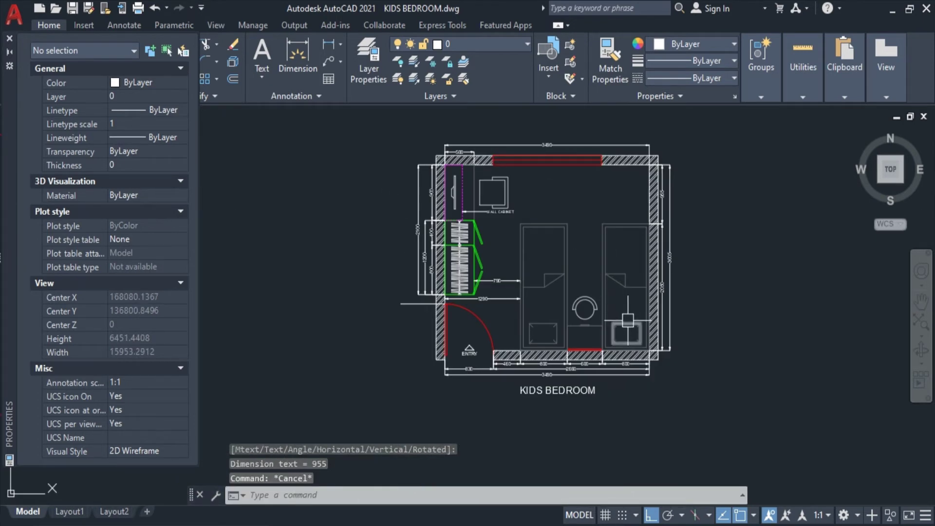
- Erase the stray line near the entry
{"action": "middle_click_drag", "start_coordinate": [541, 258], "coordinate": [550, 255]}
{"action": "key", "text": "Escape"}
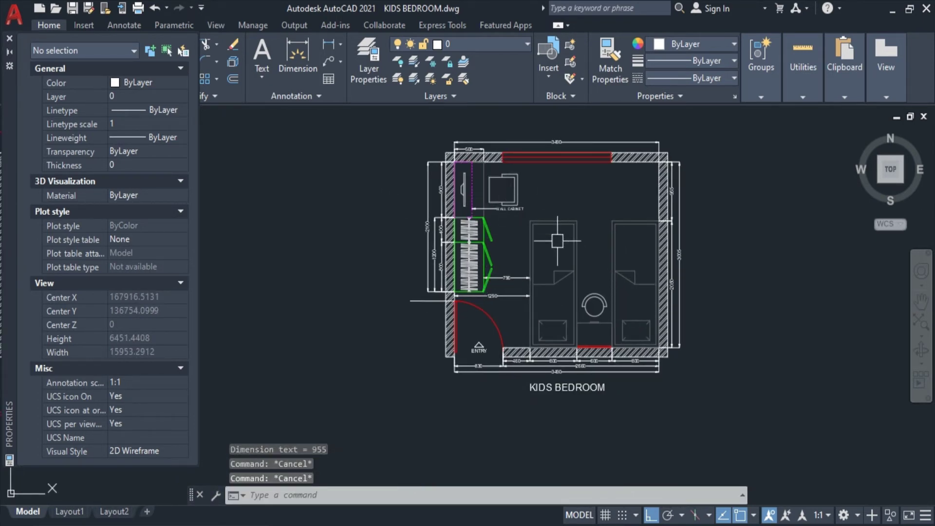
{"action": "left_click", "coordinate": [421, 305]}
{"action": "key", "text": "Delete"}
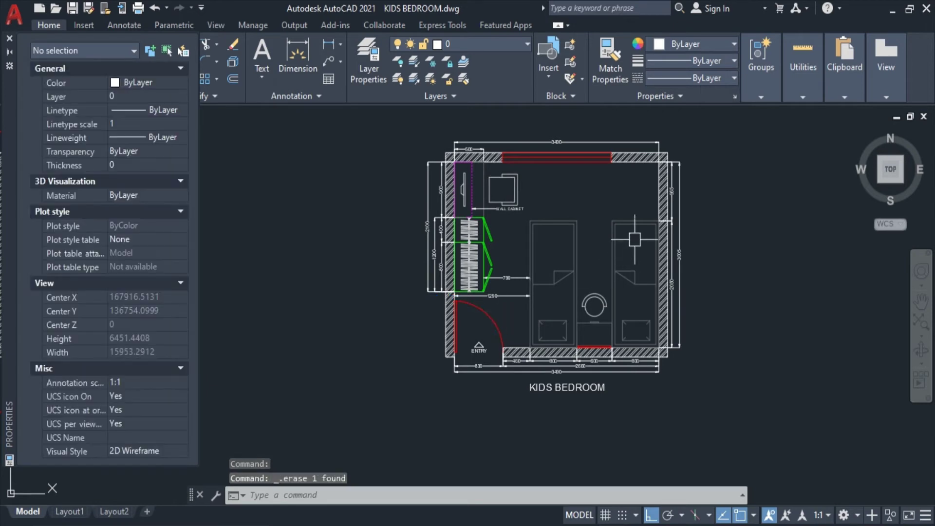
{"action": "scroll", "coordinate": [533, 175], "scroll_direction": "up", "scroll_amount": 2}
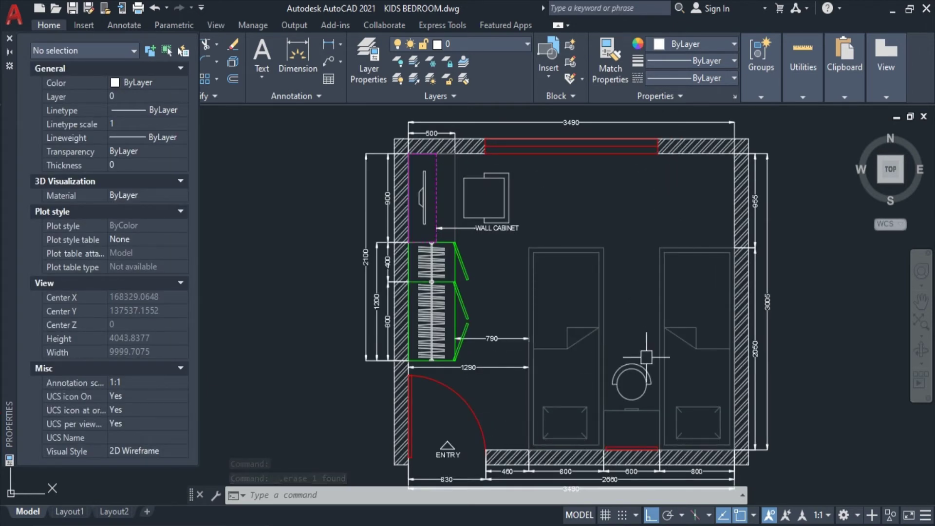
- Make the KIDS BEDROOM title text bold and underlined
{"action": "middle_click_drag", "start_coordinate": [628, 325], "coordinate": [605, 263]}
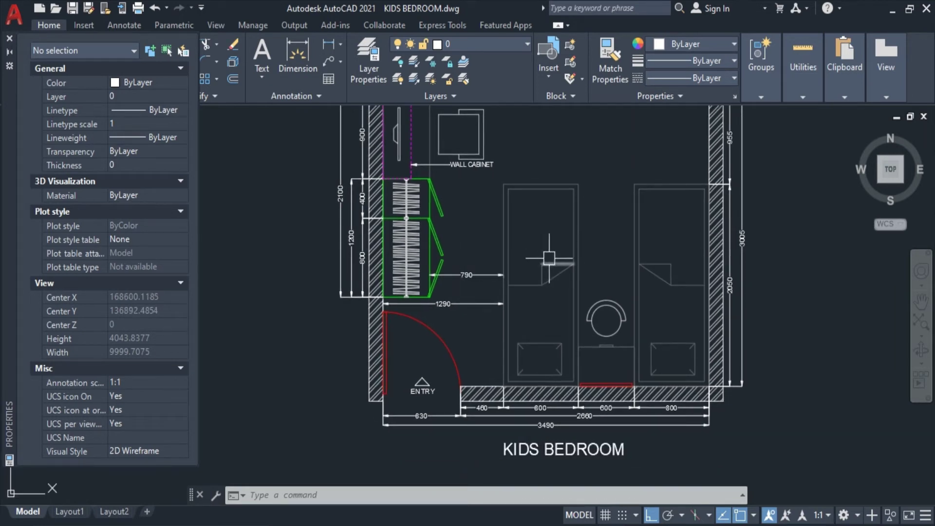
{"action": "scroll", "coordinate": [625, 273], "scroll_direction": "down", "scroll_amount": 2}
{"action": "left_click", "coordinate": [617, 384]}
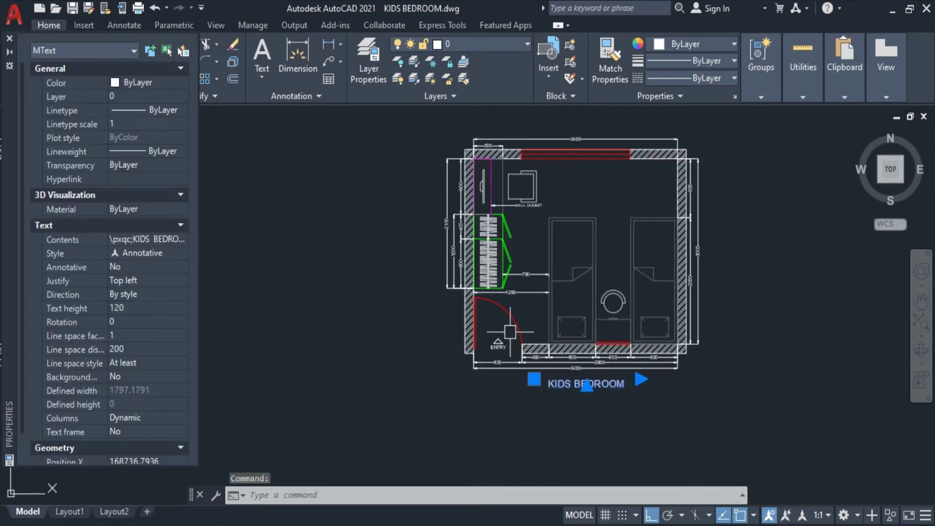
{"action": "double_click", "coordinate": [582, 383]}
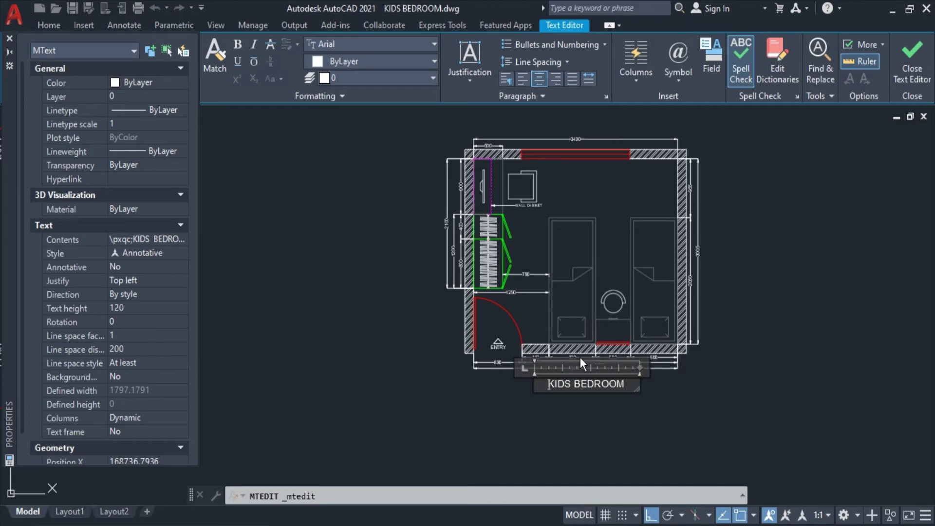
{"action": "key", "text": "ctrl+a"}
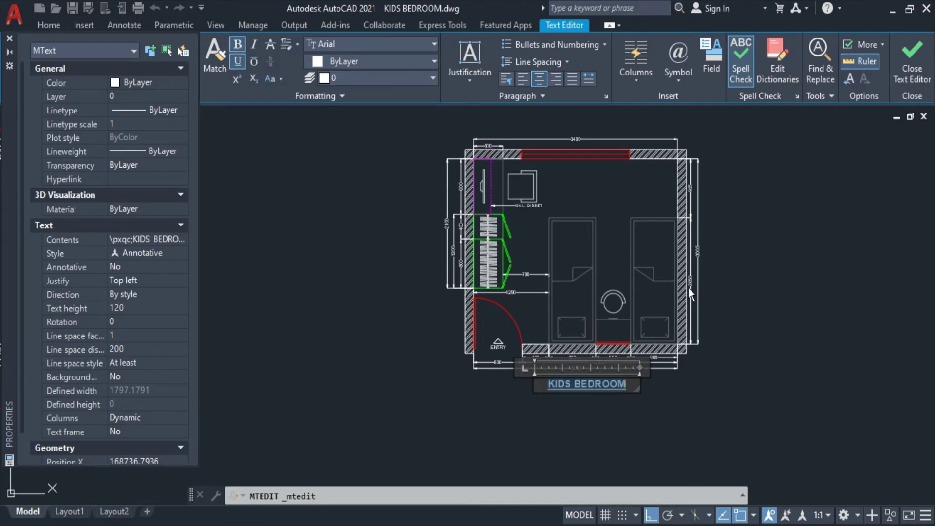
{"action": "left_click", "coordinate": [663, 272]}
{"action": "scroll", "coordinate": [614, 386], "scroll_direction": "up", "scroll_amount": 3}
- Move the KIDS BEDROOM title slightly higher
{"action": "left_click", "coordinate": [614, 384]}
{"action": "scroll", "coordinate": [731, 404], "scroll_direction": "up", "scroll_amount": 3}
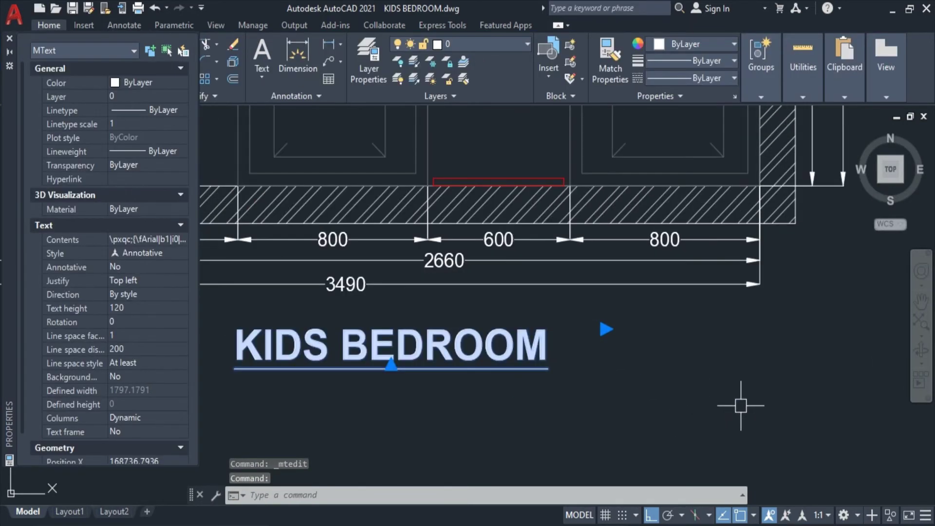
{"action": "type", "text": "m"}
{"action": "key", "text": "Return"}
{"action": "left_click", "coordinate": [764, 403]}
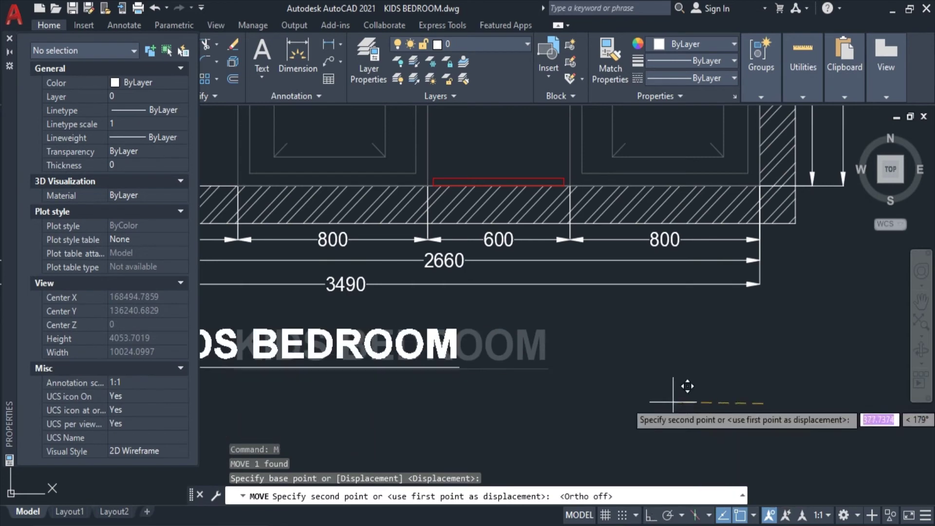
{"action": "left_click", "coordinate": [736, 372]}
{"action": "scroll", "coordinate": [735, 371], "scroll_direction": "down", "scroll_amount": 2}
{"action": "middle_click_drag", "start_coordinate": [682, 215], "coordinate": [667, 332]}
- Copy the KIDS BEDROOM title, picking its base point for placement in the room
{"action": "key", "text": "Escape"}
{"action": "scroll", "coordinate": [555, 273], "scroll_direction": "down", "scroll_amount": 2}
{"action": "left_click", "coordinate": [546, 373]}
{"action": "type", "text": "c"}
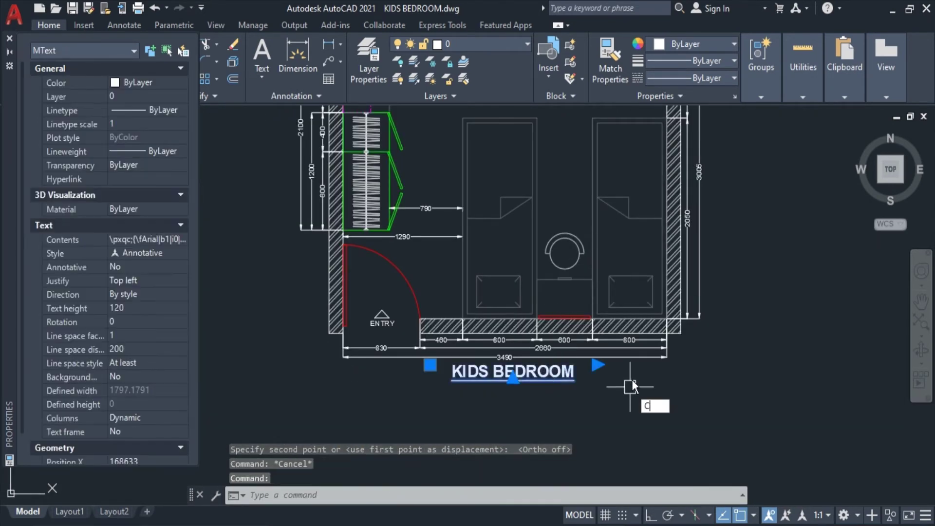
{"action": "key", "text": "Return"}
{"action": "left_click", "coordinate": [668, 376]}
{"action": "middle_click_drag", "start_coordinate": [721, 136], "coordinate": [721, 219]}
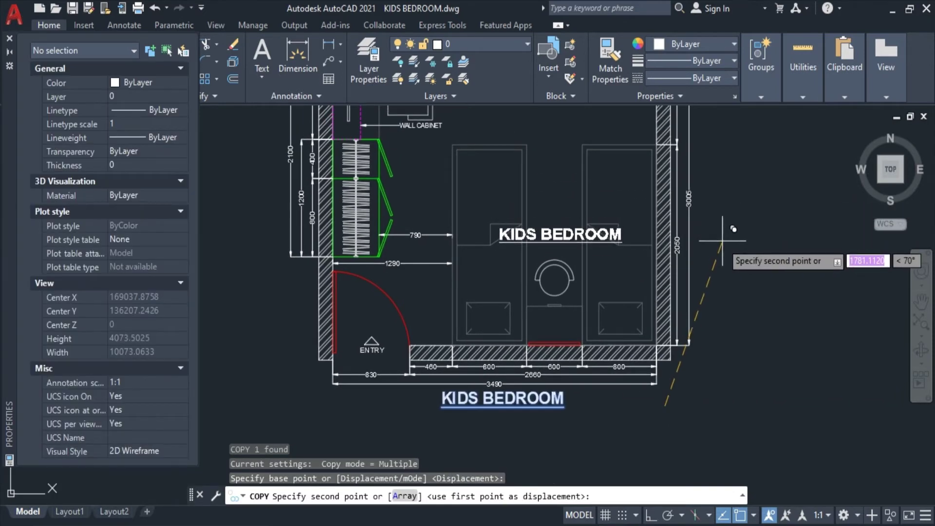
- Place the copied title between the beds and change its text to A
{"action": "left_click", "coordinate": [722, 240]}
{"action": "key", "text": "Escape"}
{"action": "double_click", "coordinate": [560, 235]}
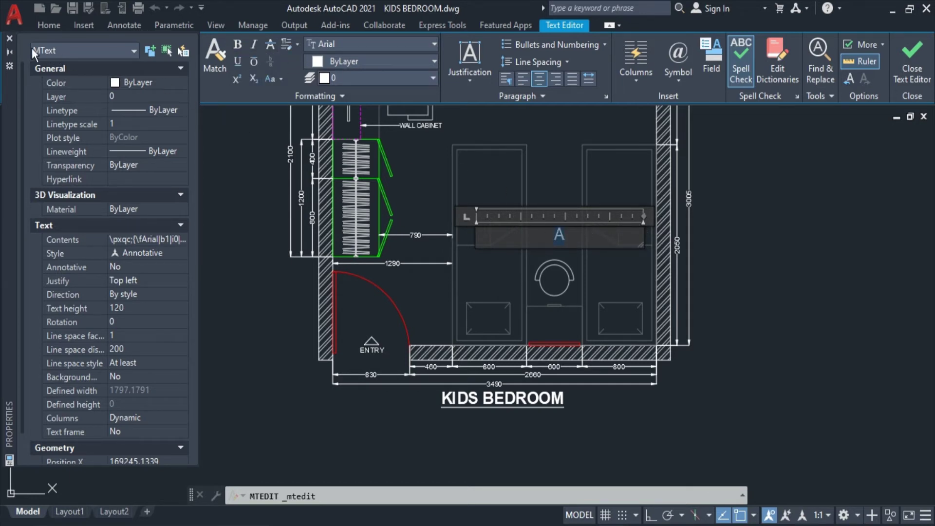
{"action": "left_click", "coordinate": [10, 38]}
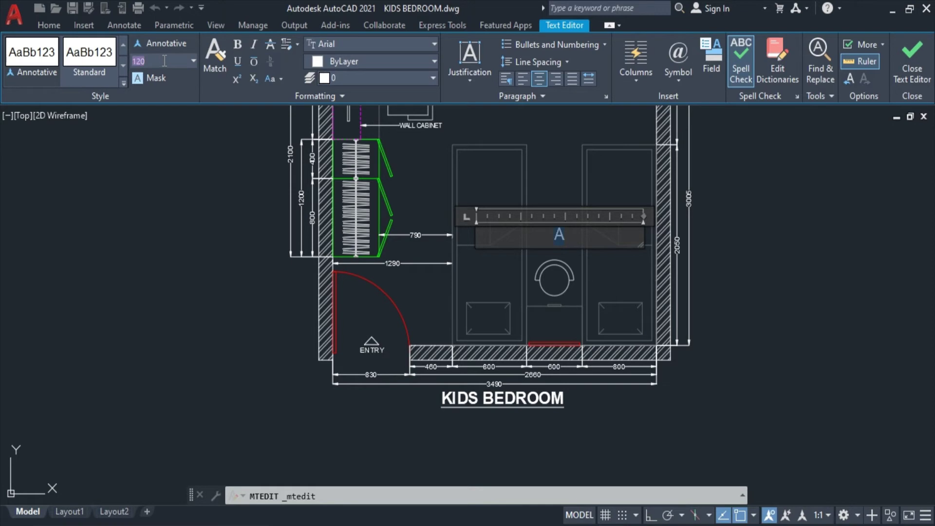
{"action": "left_click", "coordinate": [760, 242]}
{"action": "scroll", "coordinate": [741, 254], "scroll_direction": "up", "scroll_amount": 2}
{"action": "left_click", "coordinate": [615, 225]}
{"action": "scroll", "coordinate": [615, 226], "scroll_direction": "up", "scroll_amount": 2}
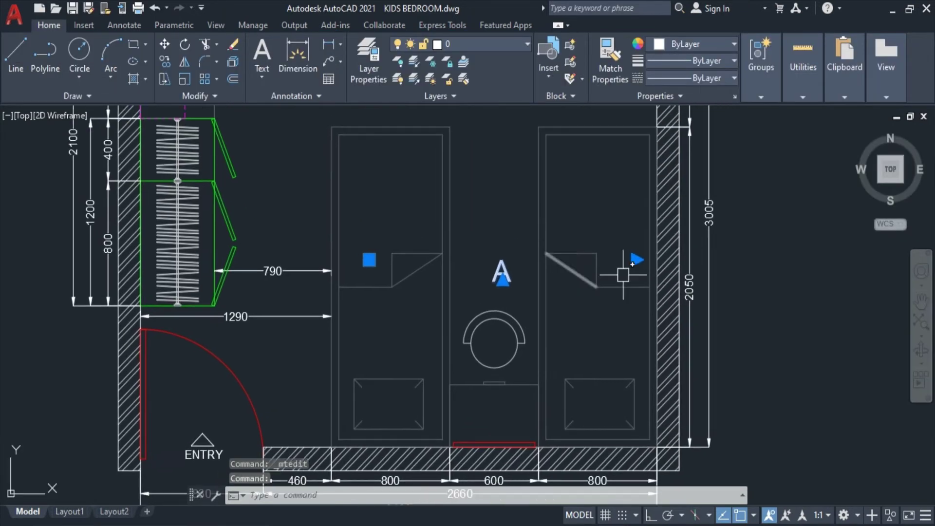
{"action": "type", "text": "M"}
{"action": "key", "text": "Return"}
{"action": "left_click", "coordinate": [778, 250]}
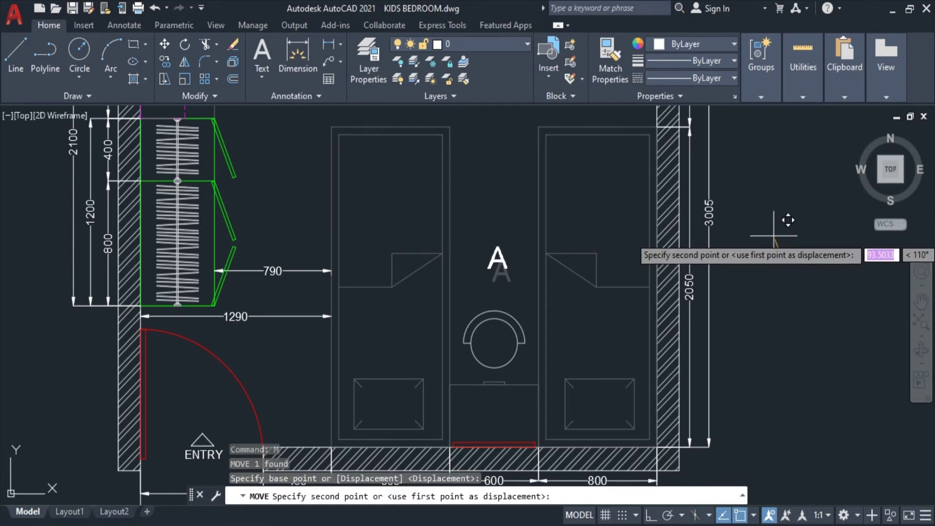
{"action": "key", "text": "Escape"}
{"action": "key", "text": "Escape"}
{"action": "key", "text": "Escape"}
{"action": "key", "text": "Escape"}
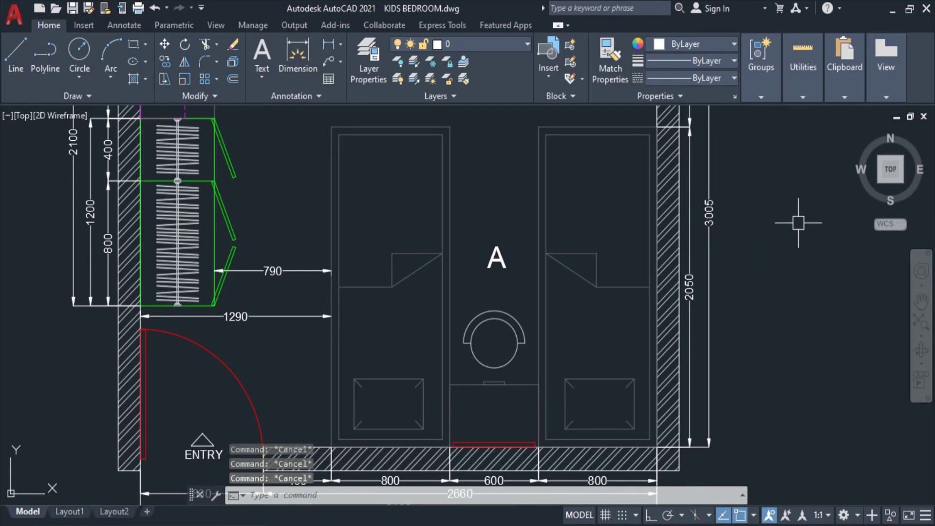
- Copy the ENTRY triangle marker to sit under the A
{"action": "middle_click_drag", "start_coordinate": [586, 318], "coordinate": [628, 232]}
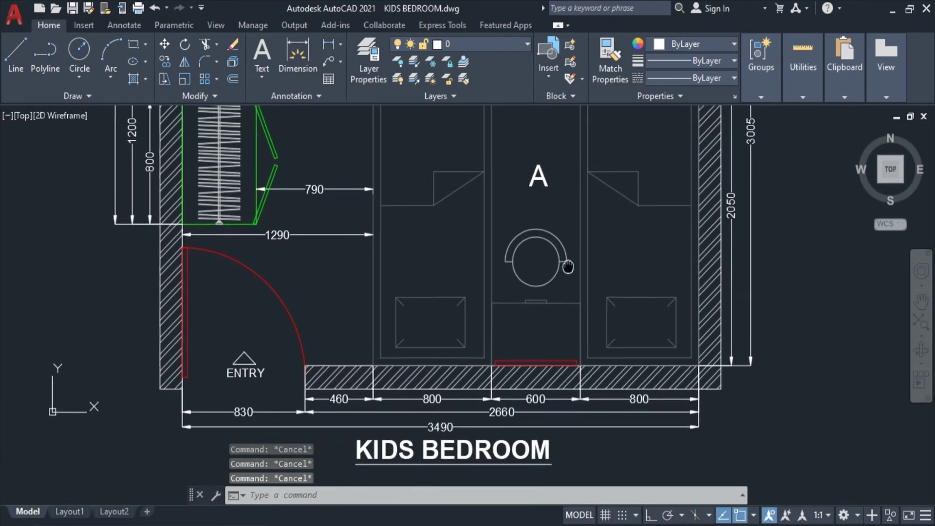
{"action": "left_click", "coordinate": [251, 358]}
{"action": "type", "text": "Co"}
{"action": "key", "text": "Return"}
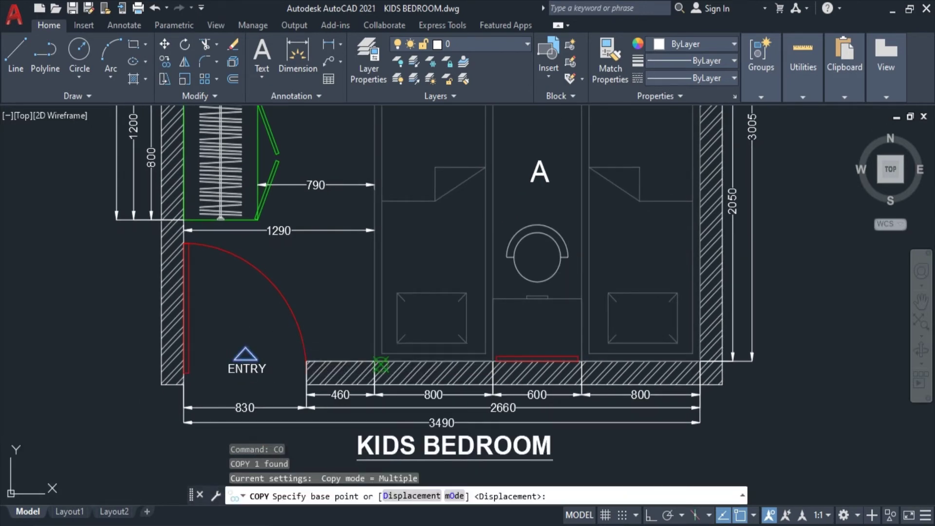
{"action": "left_click", "coordinate": [376, 362]}
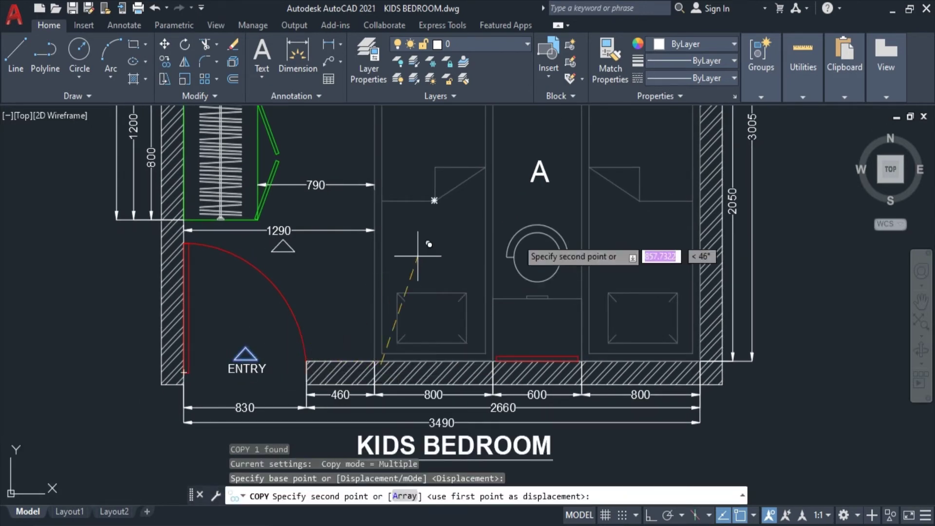
{"action": "left_click", "coordinate": [679, 199]}
{"action": "key", "text": "Escape"}
- Mirror the triangle about a horizontal line and delete the original
{"action": "scroll", "coordinate": [517, 211], "scroll_direction": "up", "scroll_amount": 2}
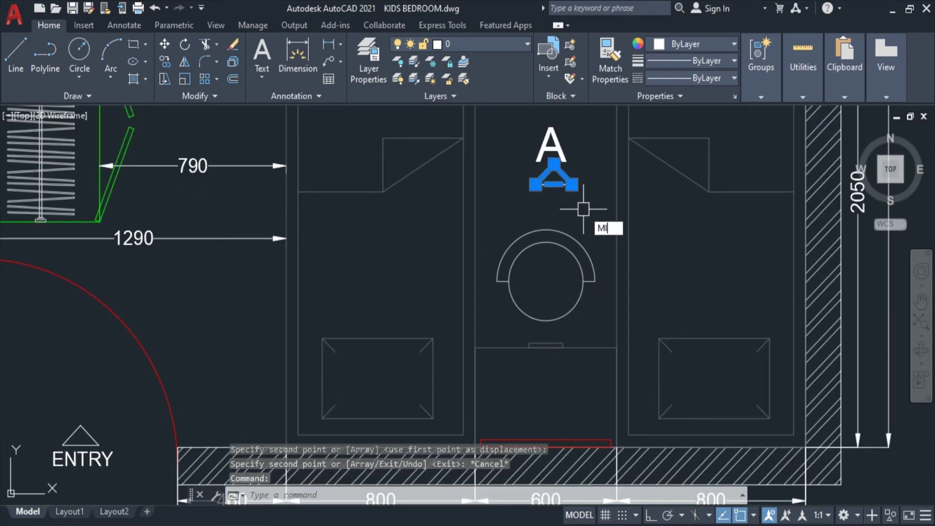
{"action": "key", "text": "Return"}
{"action": "left_click", "coordinate": [583, 200]}
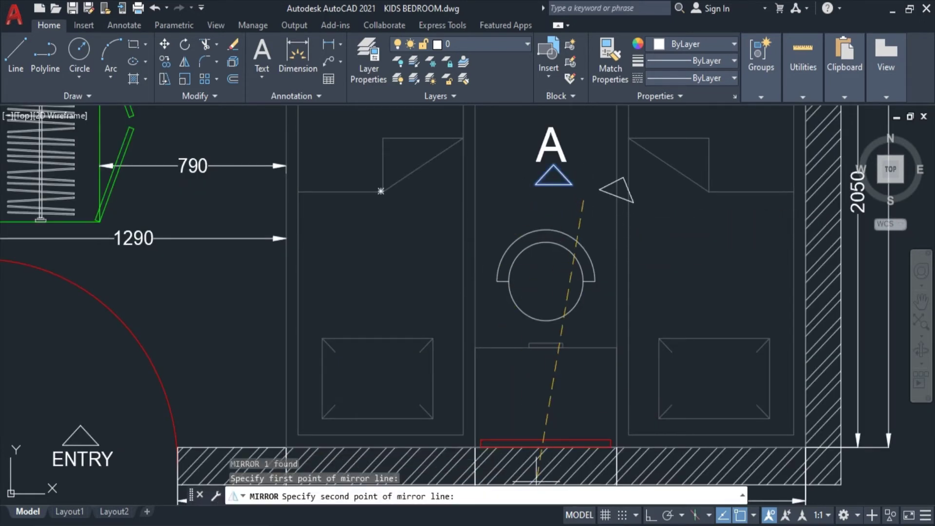
{"action": "key", "text": "F8"}
{"action": "left_click", "coordinate": [432, 199]}
{"action": "key", "text": "Return"}
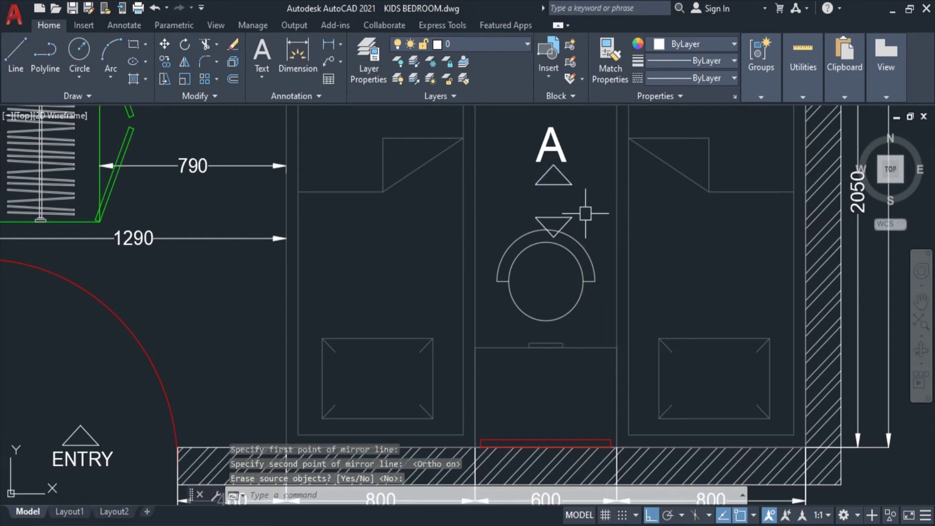
{"action": "left_click", "coordinate": [564, 184]}
{"action": "middle_click_drag", "start_coordinate": [612, 199], "coordinate": [470, 286]}
{"action": "key", "text": "Delete"}
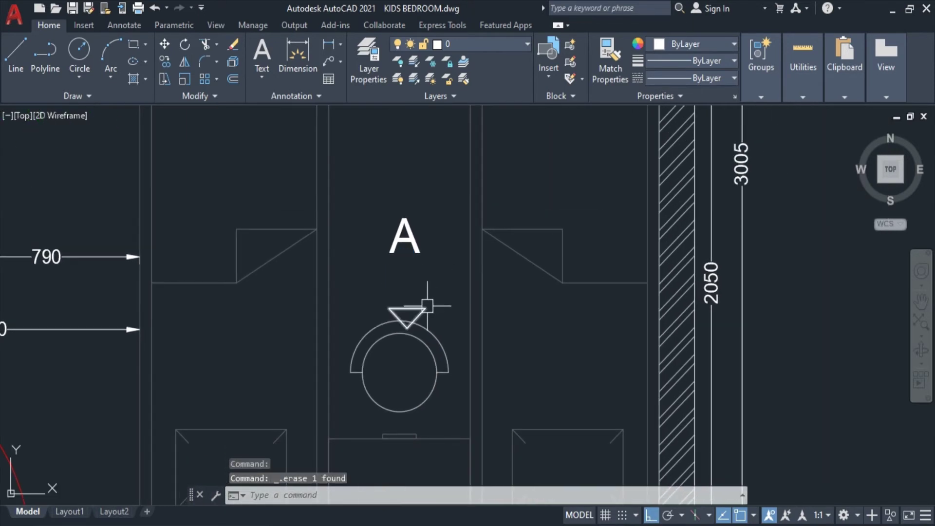
{"action": "middle_click_drag", "start_coordinate": [424, 307], "coordinate": [363, 325]}
- Move the flipped triangle into position between the beds
{"action": "type", "text": "m"}
{"action": "key", "text": "Return"}
{"action": "left_click", "coordinate": [771, 335]}
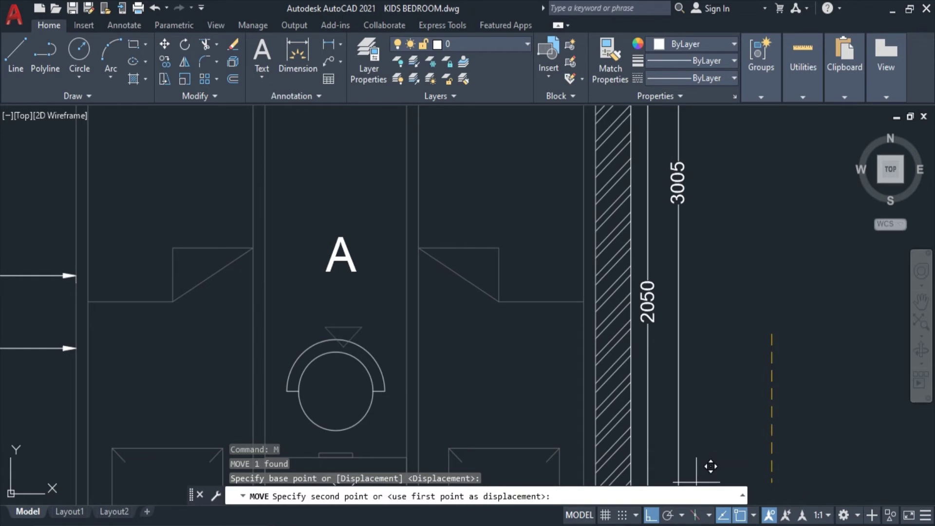
{"action": "left_click", "coordinate": [650, 515]}
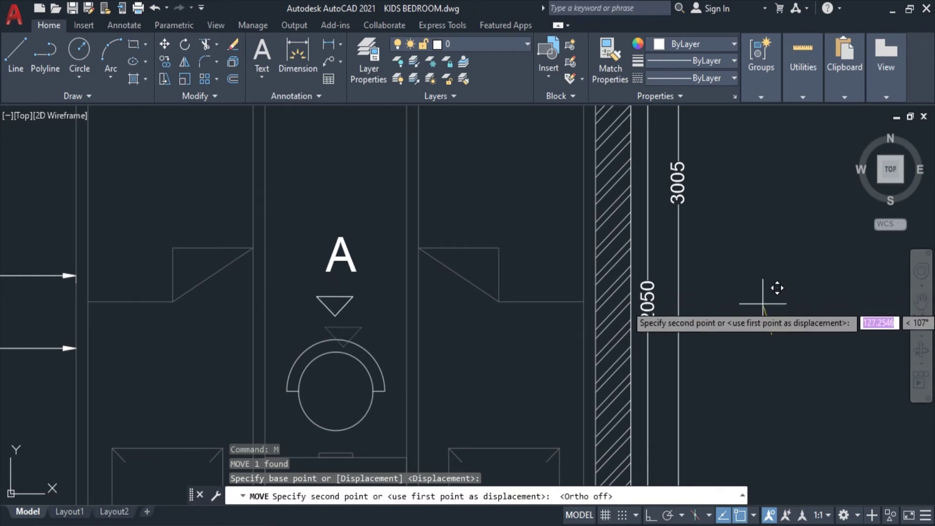
{"action": "left_click", "coordinate": [763, 303]}
- Move the letter A down so it sits on the triangle
{"action": "left_click", "coordinate": [341, 255]}
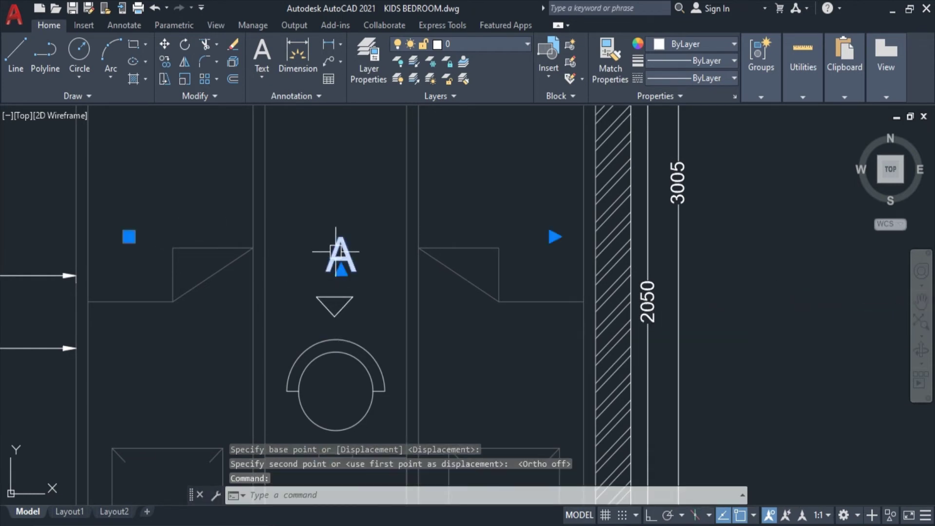
{"action": "type", "text": "m"}
{"action": "key", "text": "Return"}
{"action": "left_click", "coordinate": [785, 241]}
{"action": "key", "text": "Escape"}
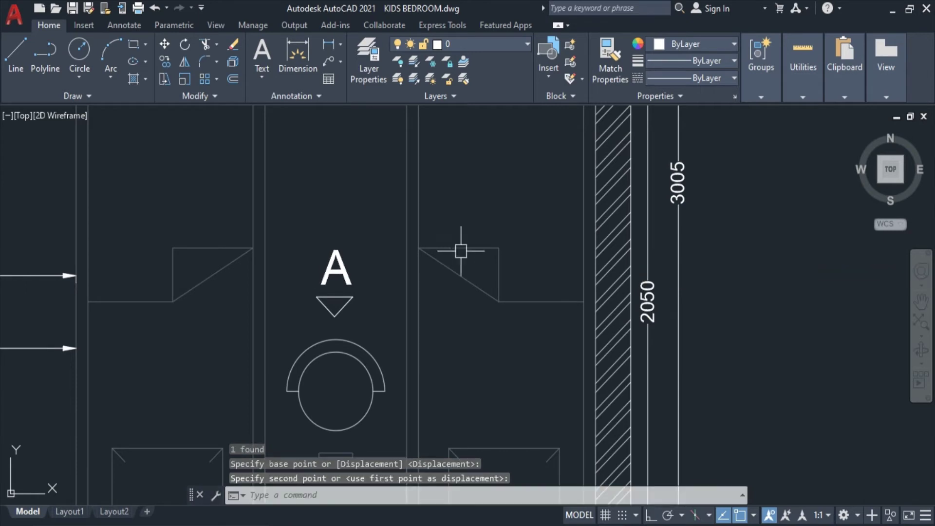
{"action": "scroll", "coordinate": [458, 248], "scroll_direction": "down", "scroll_amount": 2}
{"action": "key", "text": "Escape"}
{"action": "scroll", "coordinate": [389, 231], "scroll_direction": "down", "scroll_amount": 2}
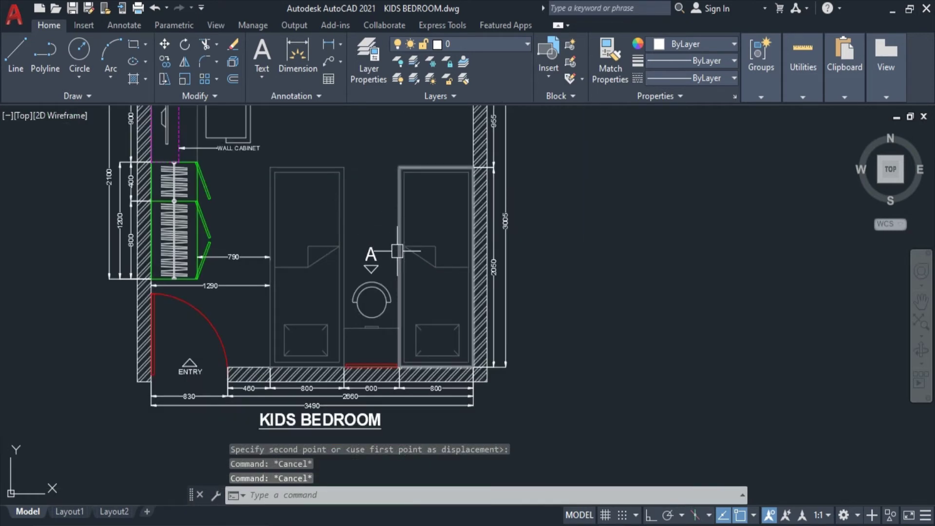
{"action": "left_click", "coordinate": [370, 253]}
{"action": "scroll", "coordinate": [370, 255], "scroll_direction": "up", "scroll_amount": 3}
{"action": "type", "text": "m"}
{"action": "key", "text": "Return"}
{"action": "left_click", "coordinate": [409, 186]}
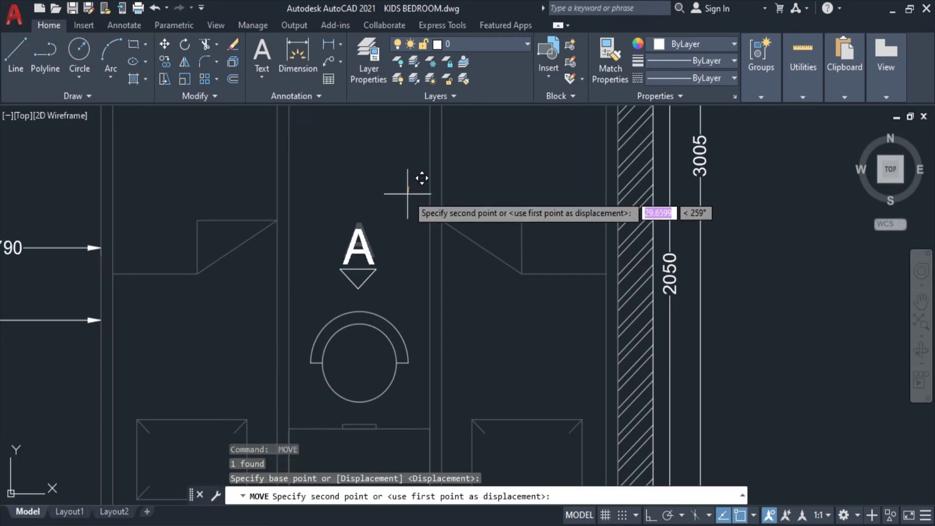
{"action": "left_click", "coordinate": [412, 192]}
- Window-select the A section marker, triangle and letter together
{"action": "left_click", "coordinate": [368, 245]}
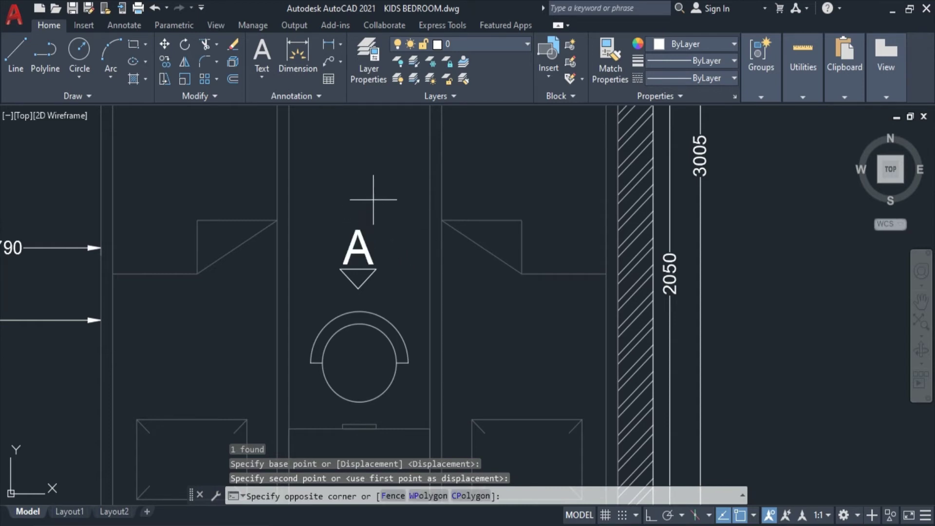
{"action": "left_click", "coordinate": [372, 210]}
{"action": "scroll", "coordinate": [409, 223], "scroll_direction": "down", "scroll_amount": 3}
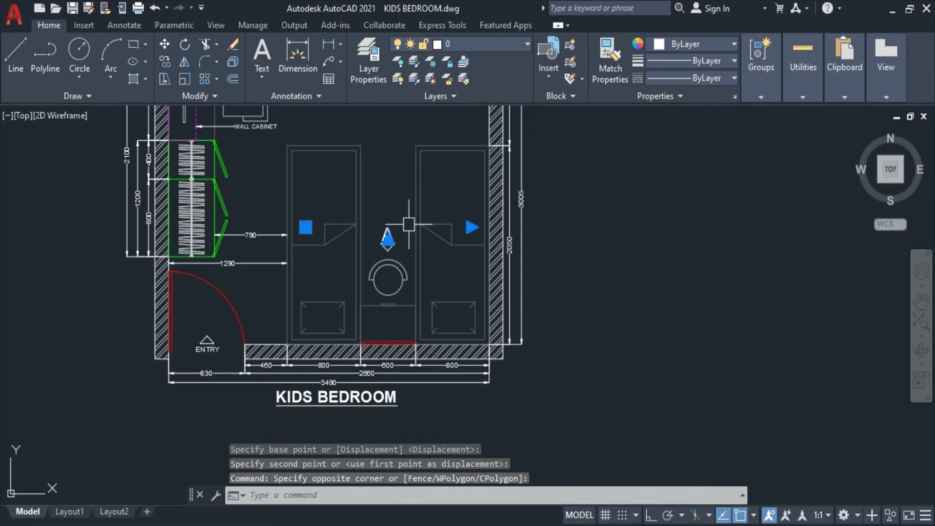
{"action": "key", "text": "Escape"}
{"action": "scroll", "coordinate": [494, 188], "scroll_direction": "up", "scroll_amount": 3}
{"action": "left_click", "coordinate": [494, 187]}
{"action": "left_click", "coordinate": [366, 248]}
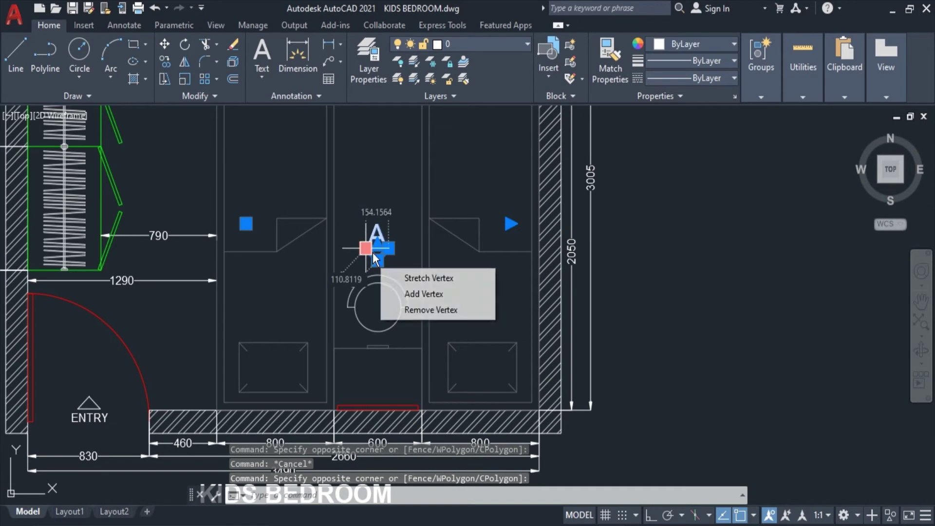
{"action": "key", "text": "Escape"}
{"action": "scroll", "coordinate": [373, 251], "scroll_direction": "up", "scroll_amount": 4}
{"action": "key", "text": "Escape"}
- Scale the section marker by 1.5 from a base point on the triangle
{"action": "left_click", "coordinate": [374, 252]}
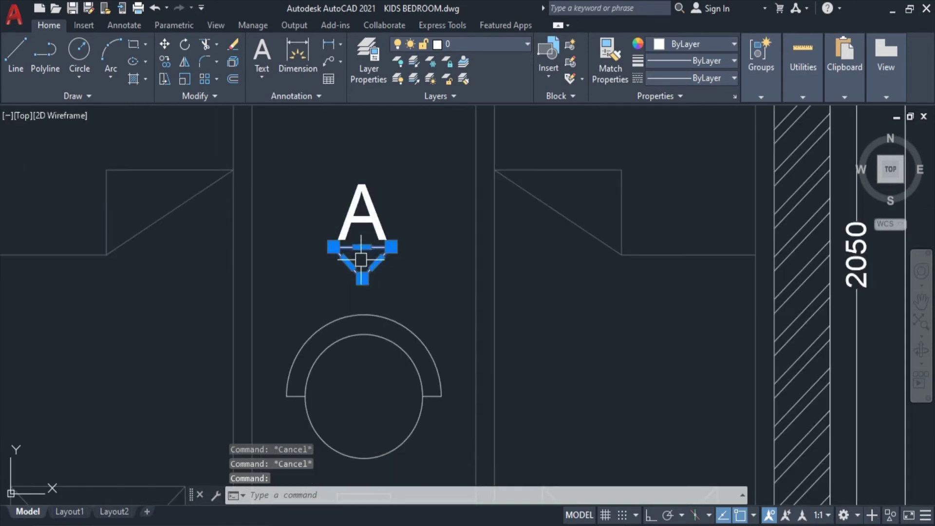
{"action": "type", "text": "Sc"}
{"action": "key", "text": "Return"}
{"action": "left_click", "coordinate": [362, 256]}
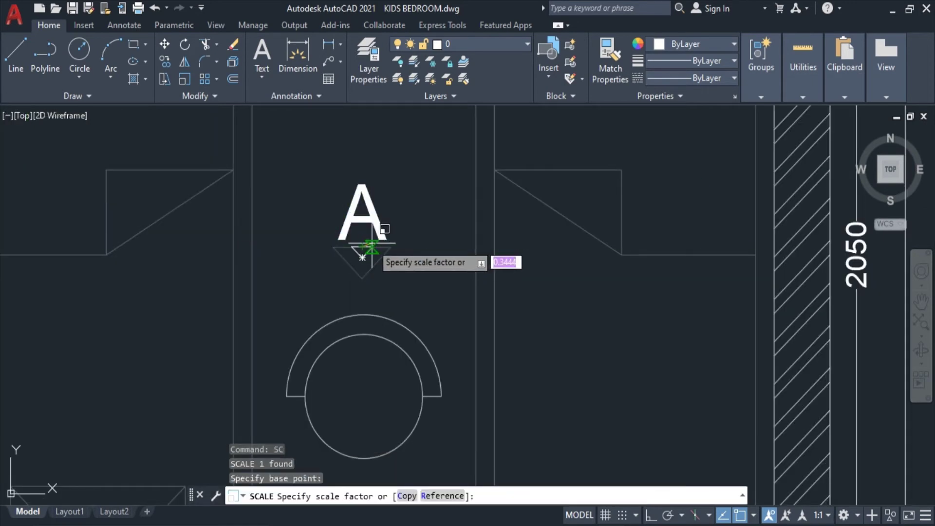
{"action": "key", "text": "Return"}
{"action": "scroll", "coordinate": [392, 234], "scroll_direction": "down", "scroll_amount": 5}
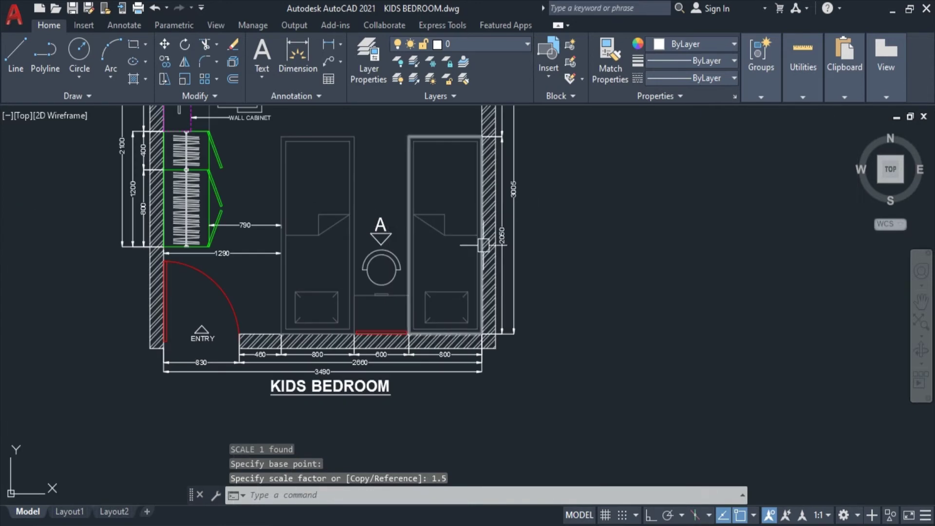
{"action": "left_click", "coordinate": [400, 238]}
{"action": "left_click", "coordinate": [372, 251]}
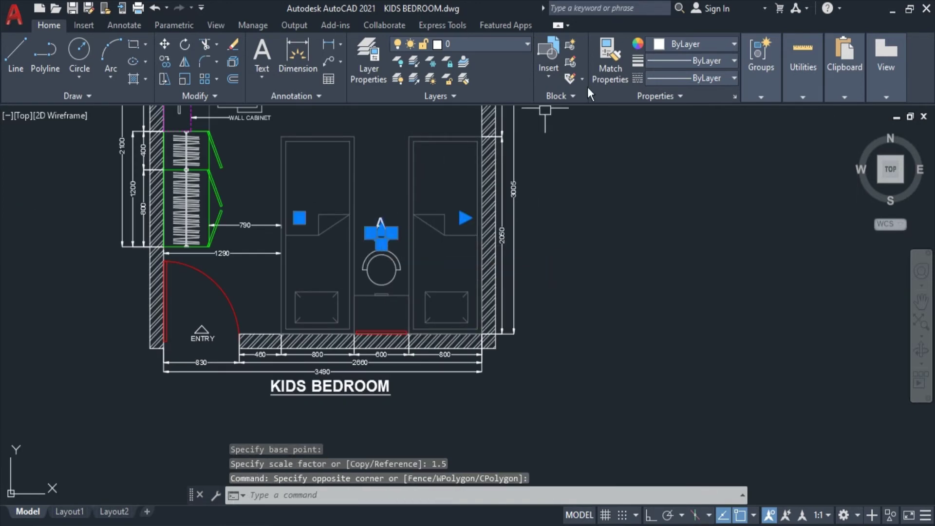
- Set the A section marker's colour to Red
{"action": "left_click", "coordinate": [678, 44]}
{"action": "left_click", "coordinate": [654, 189]}
{"action": "key", "text": "Escape"}
{"action": "key", "text": "Escape"}
{"action": "middle_click_drag", "start_coordinate": [406, 212], "coordinate": [413, 215]}
{"action": "scroll", "coordinate": [543, 243], "scroll_direction": "down", "scroll_amount": 2}
{"action": "scroll", "coordinate": [509, 258], "scroll_direction": "up", "scroll_amount": 3}
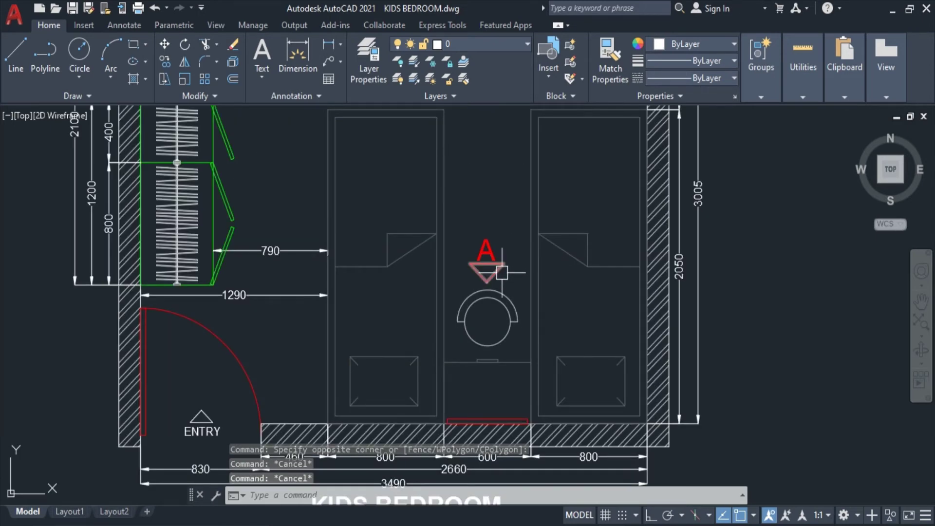
{"action": "scroll", "coordinate": [502, 273], "scroll_direction": "up", "scroll_amount": 5}
{"action": "scroll", "coordinate": [493, 274], "scroll_direction": "down", "scroll_amount": 5}
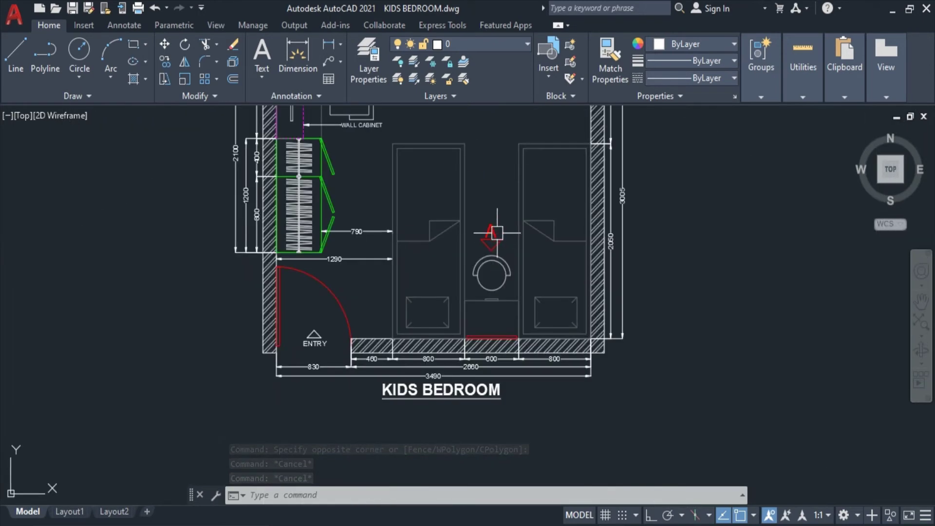
- Copy the red marker to a spot beside the wardrobe
{"action": "left_click", "coordinate": [504, 203]}
{"action": "left_click", "coordinate": [478, 242]}
{"action": "middle_click_drag", "start_coordinate": [531, 215], "coordinate": [526, 288]}
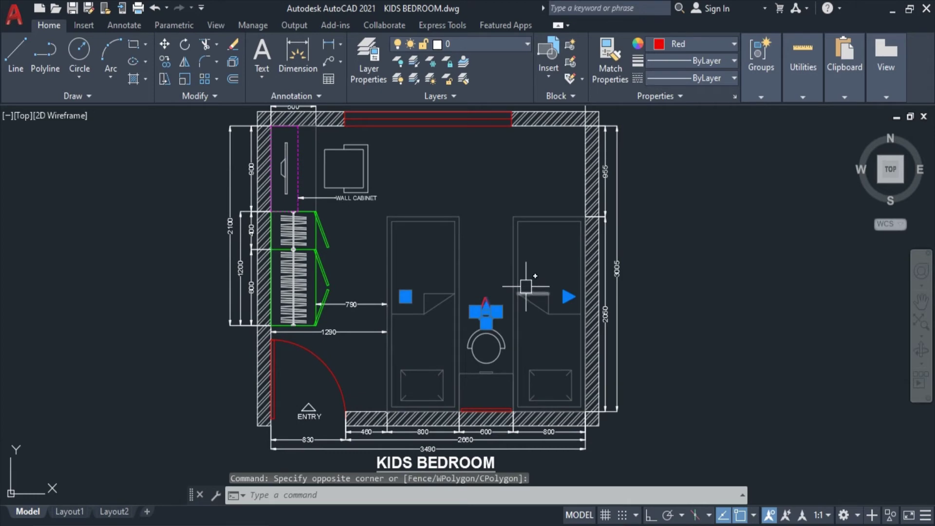
{"action": "type", "text": "o"}
{"action": "key", "text": "Return"}
{"action": "left_click", "coordinate": [499, 312]}
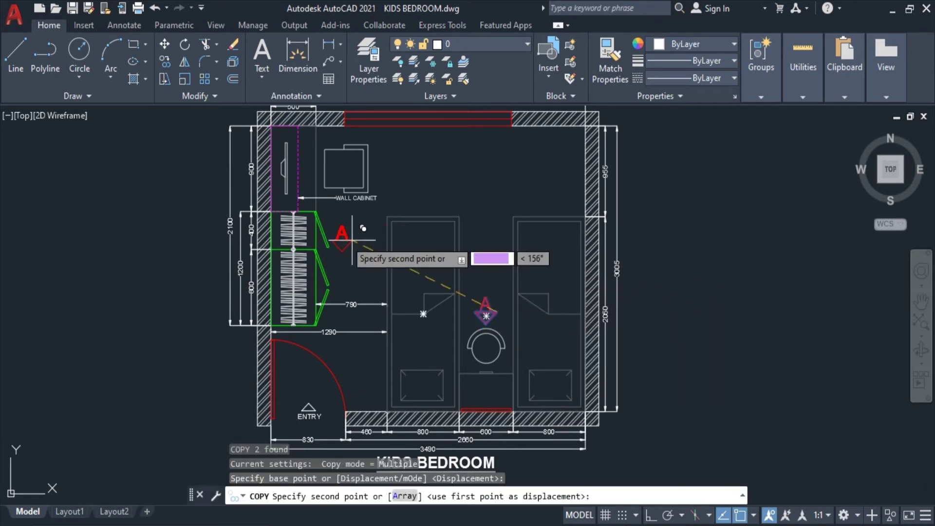
{"action": "scroll", "coordinate": [385, 235], "scroll_direction": "up", "scroll_amount": 3}
{"action": "left_click", "coordinate": [384, 235]}
{"action": "key", "text": "Escape"}
- Rotate the copied marker 90° with ortho so it points left
{"action": "type", "text": "ro"}
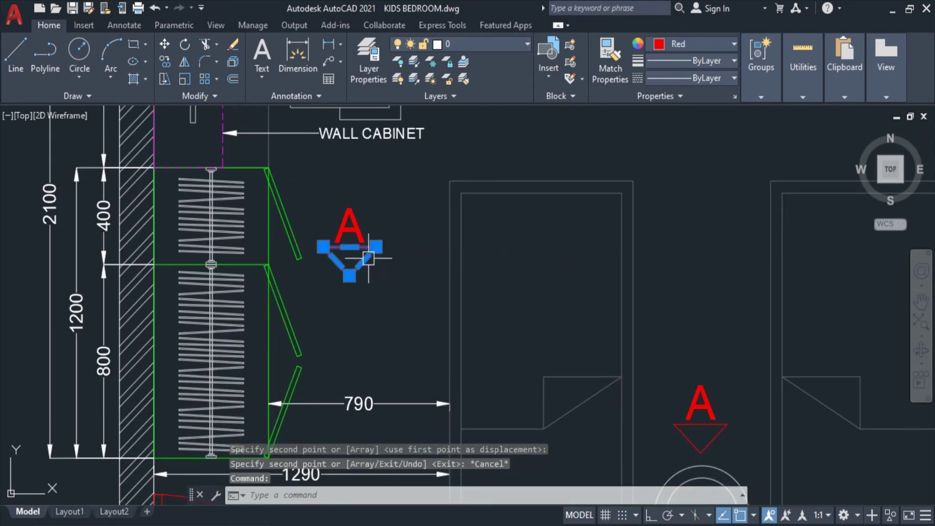
{"action": "key", "text": "Return"}
{"action": "left_click", "coordinate": [363, 259]}
{"action": "left_click", "coordinate": [651, 515]}
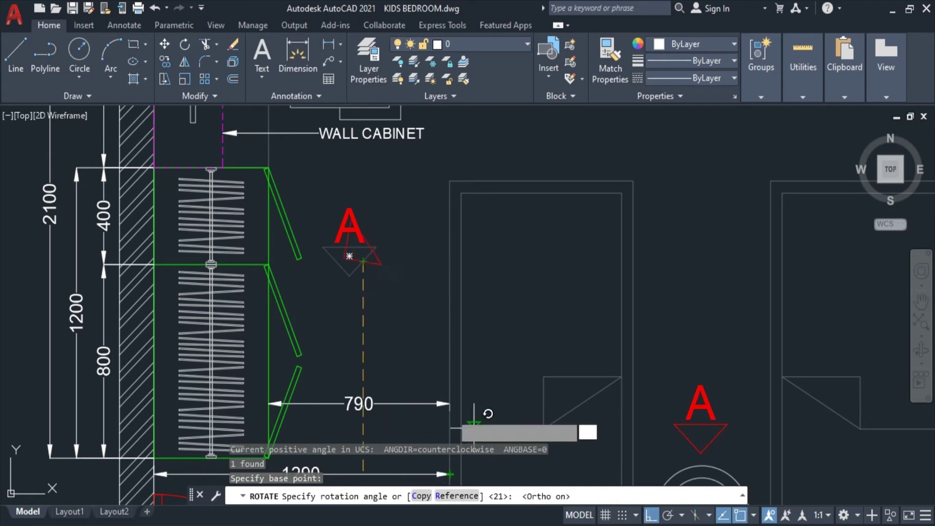
{"action": "left_click", "coordinate": [369, 323]}
- Move the rotated marker next to the wardrobe
{"action": "left_click", "coordinate": [356, 224]}
{"action": "type", "text": "m"}
{"action": "key", "text": "Return"}
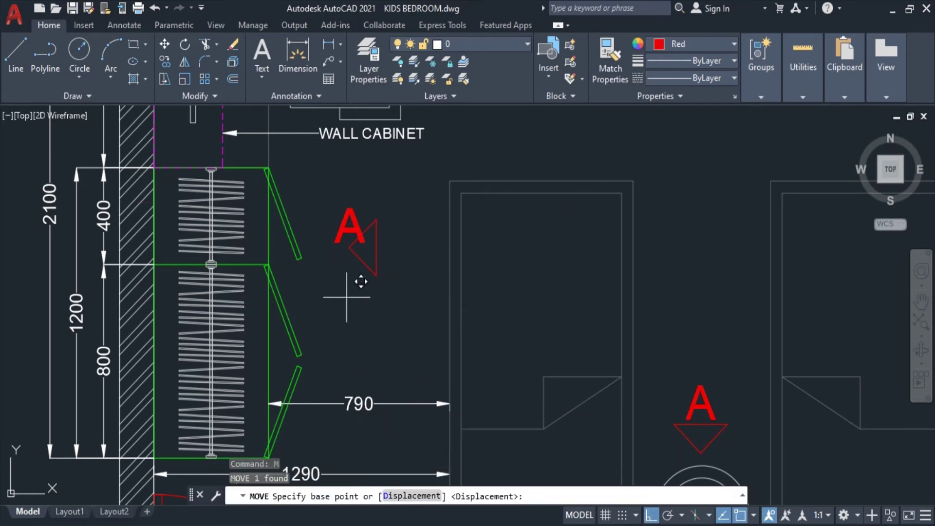
{"action": "left_click", "coordinate": [347, 297]}
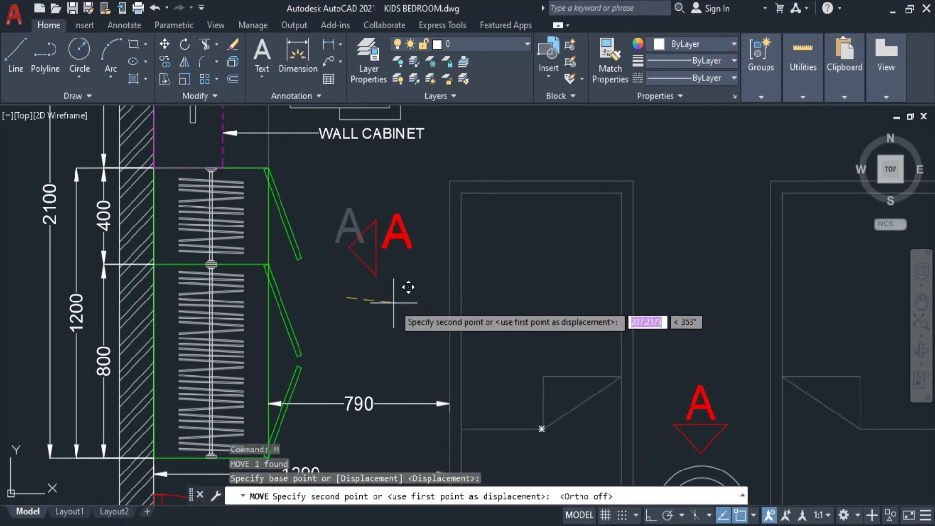
{"action": "left_click", "coordinate": [395, 313]}
{"action": "key", "text": "F1"}
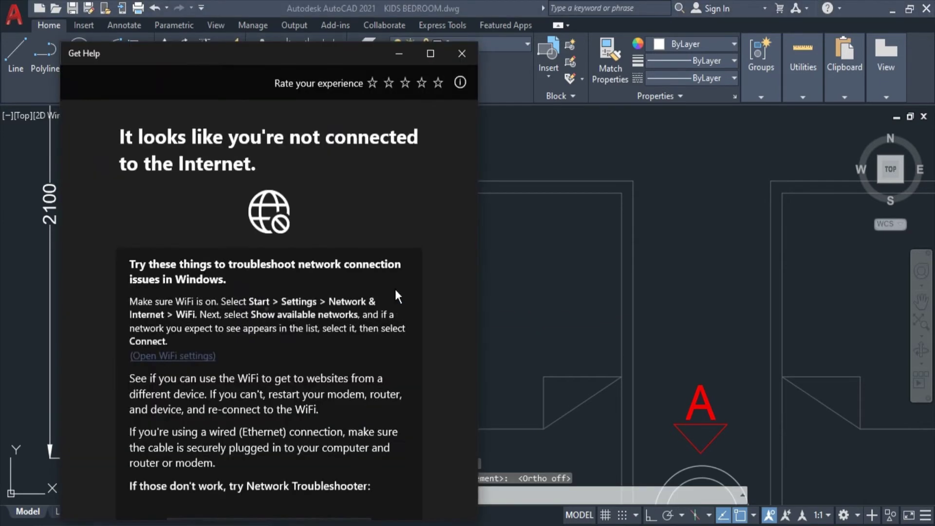
{"action": "left_click", "coordinate": [457, 54]}
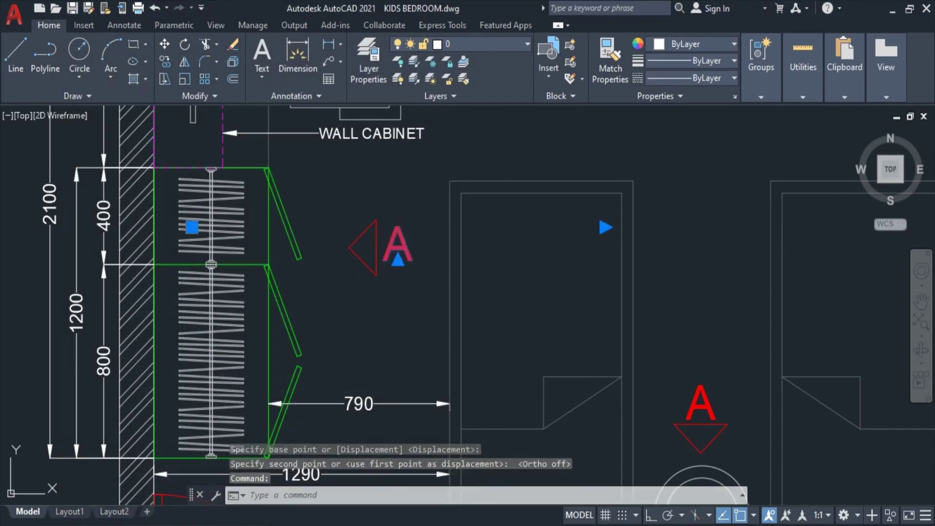
- Change the copy's letter to B and nudge it onto the triangle
{"action": "double_click", "coordinate": [383, 259]}
{"action": "left_click", "coordinate": [688, 209]}
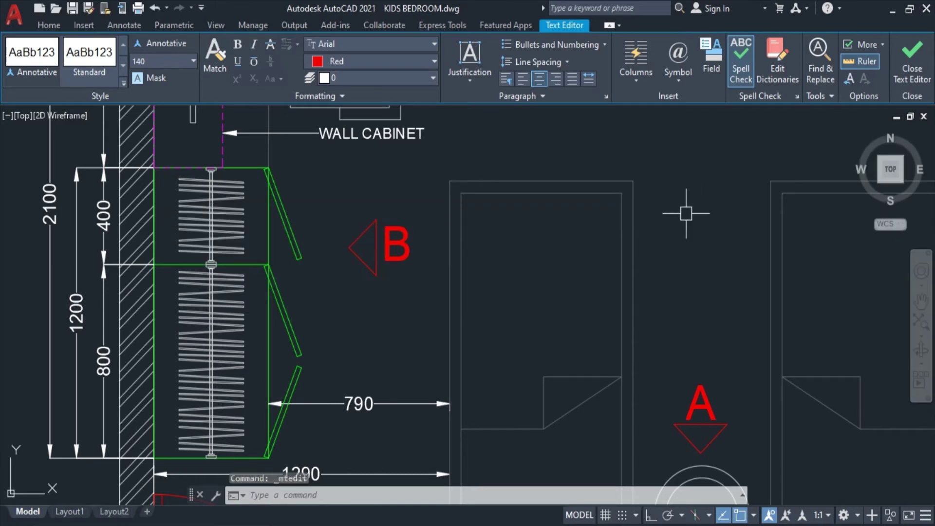
{"action": "left_click", "coordinate": [408, 230]}
{"action": "scroll", "coordinate": [416, 273], "scroll_direction": "up", "scroll_amount": 2}
{"action": "type", "text": "m"}
{"action": "key", "text": "Return"}
{"action": "left_click", "coordinate": [419, 272]}
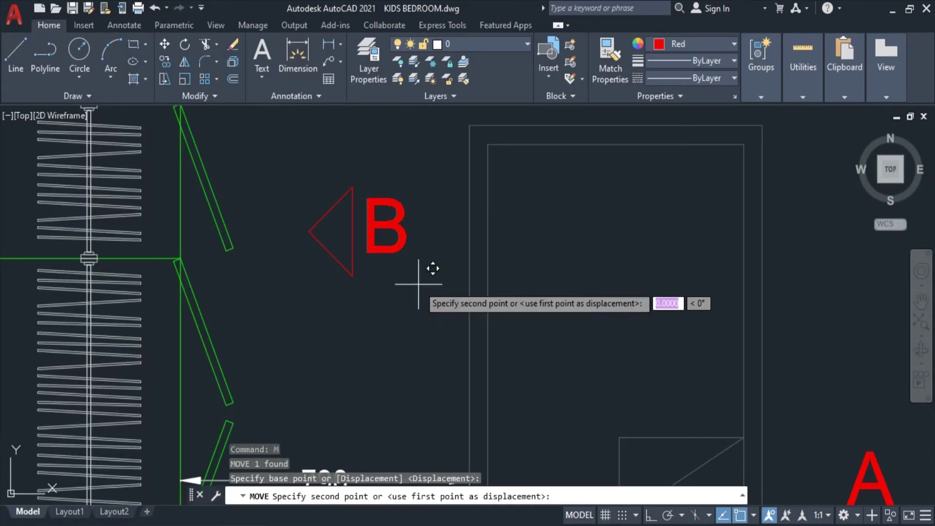
{"action": "left_click", "coordinate": [417, 290]}
- Reposition the finished B marker into its final spot by the wardrobe
{"action": "scroll", "coordinate": [366, 176], "scroll_direction": "down", "scroll_amount": 3}
{"action": "type", "text": "m"}
{"action": "key", "text": "Return"}
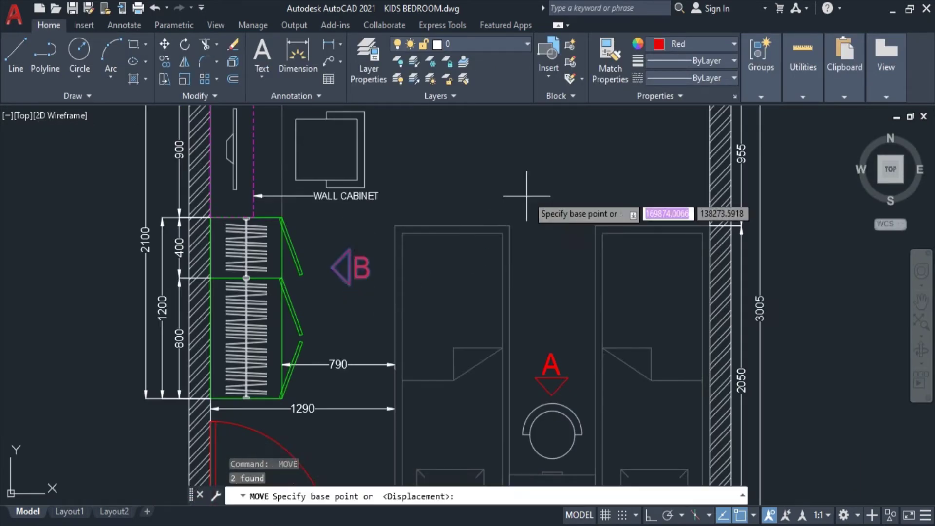
{"action": "left_click", "coordinate": [536, 181]}
{"action": "left_click", "coordinate": [522, 152]}
{"action": "scroll", "coordinate": [522, 152], "scroll_direction": "down", "scroll_amount": 1}
{"action": "scroll", "coordinate": [507, 173], "scroll_direction": "down", "scroll_amount": 2}
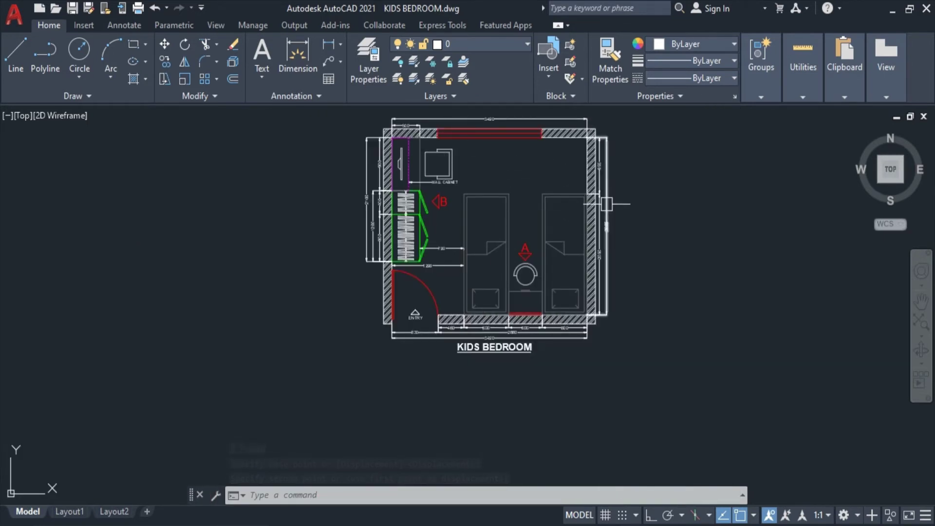
- Save the drawing
{"action": "middle_click_drag", "start_coordinate": [606, 204], "coordinate": [587, 230]}
{"action": "key", "text": "ctrl+s"}
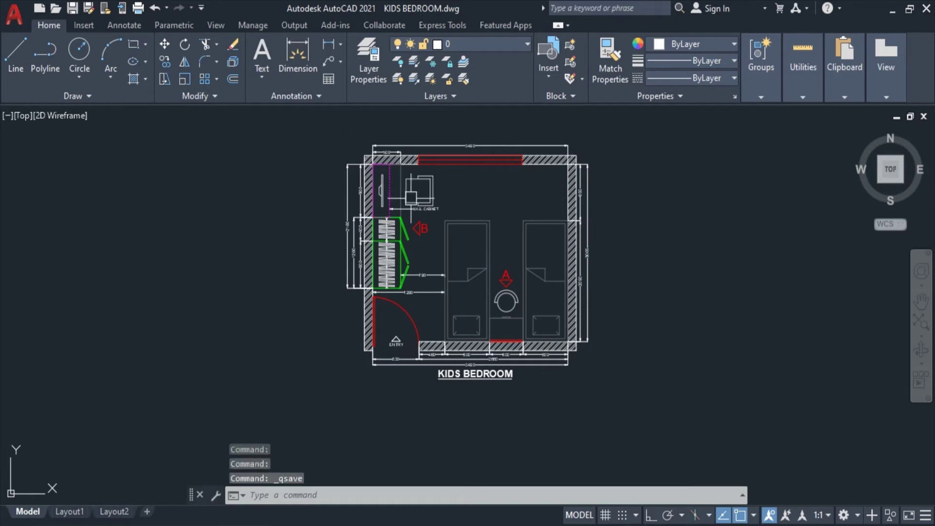
{"action": "scroll", "coordinate": [414, 186], "scroll_direction": "up", "scroll_amount": 4}
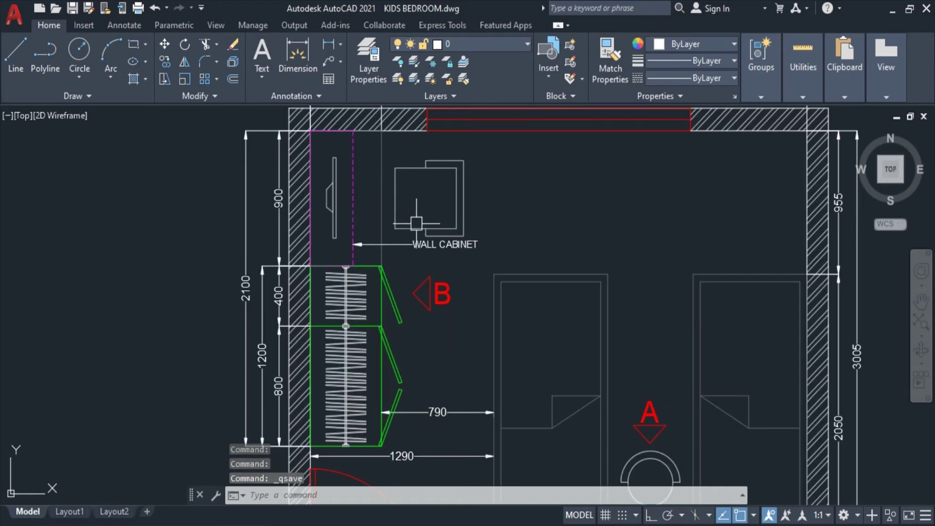
{"action": "middle_click_drag", "start_coordinate": [380, 227], "coordinate": [407, 235]}
{"action": "scroll", "coordinate": [509, 241], "scroll_direction": "down", "scroll_amount": 4}
{"action": "mouse_move", "coordinate": [509, 241]}
{"action": "middle_mouse_down"}
{"action": "mouse_move", "coordinate": [542, 322]}
{"action": "mouse_move", "coordinate": [510, 323]}
{"action": "middle_mouse_up"}
- Copy section marker A into the right bed and edit its text for the label
{"action": "left_click", "coordinate": [512, 258]}
{"action": "type", "text": "c"}
{"action": "key", "text": "Return"}
{"action": "left_click", "coordinate": [668, 215]}
{"action": "left_click", "coordinate": [726, 168]}
{"action": "key", "text": "Escape"}
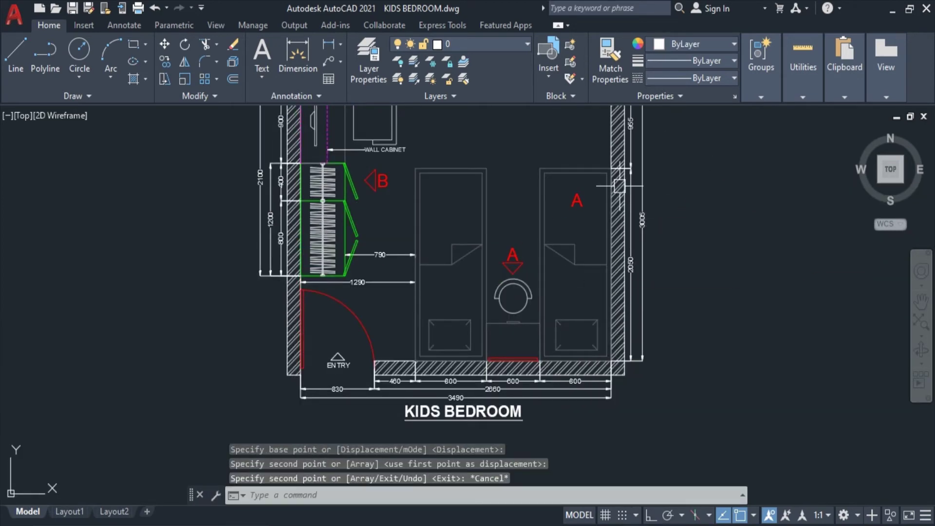
{"action": "scroll", "coordinate": [574, 204], "scroll_direction": "up", "scroll_amount": 3}
{"action": "double_click", "coordinate": [573, 204]}
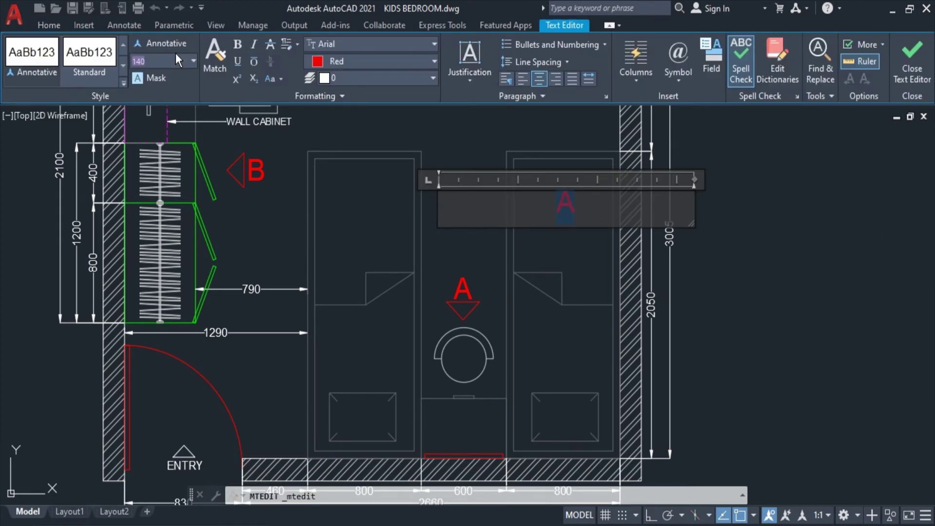
- Set the label text colour to grey (99,100,102)
{"action": "type", "text": "55"}
{"action": "left_click", "coordinate": [343, 58]}
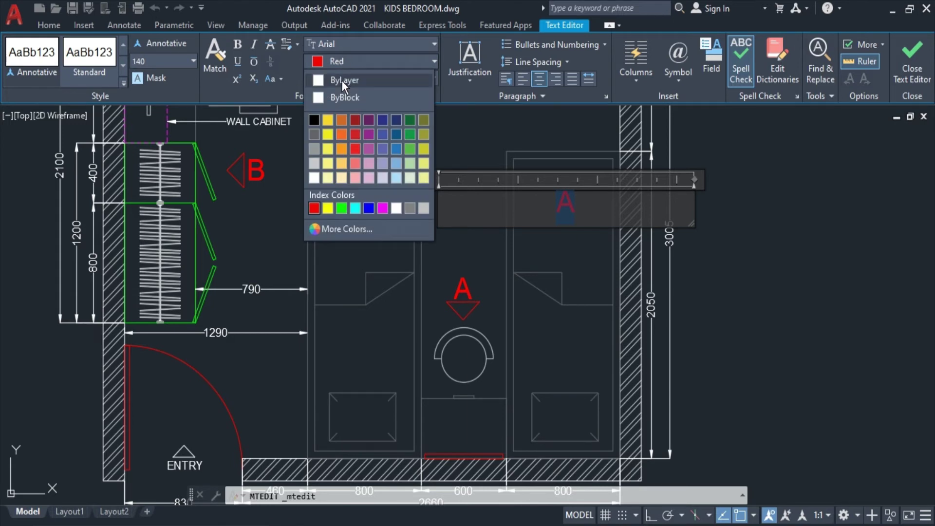
{"action": "left_click", "coordinate": [342, 81]}
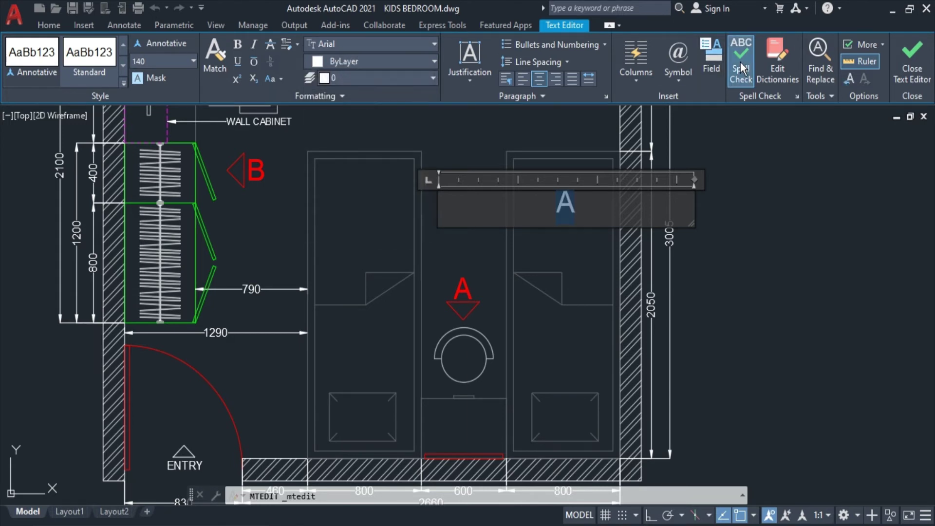
{"action": "left_click", "coordinate": [360, 62]}
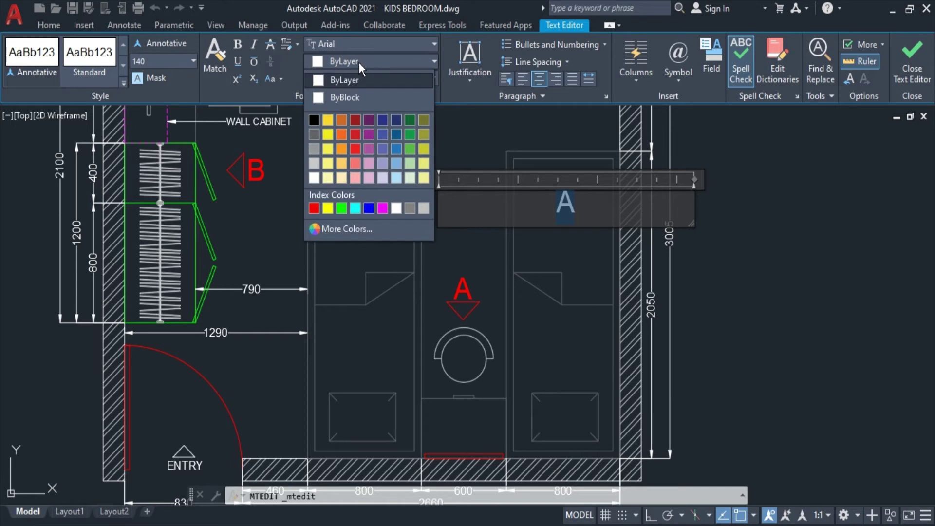
{"action": "left_click", "coordinate": [313, 139]}
- Type SINGLE BED / WITH STORAGE on two lines at height 55 and close the editor
{"action": "type", "text": "SINGLE BED"}
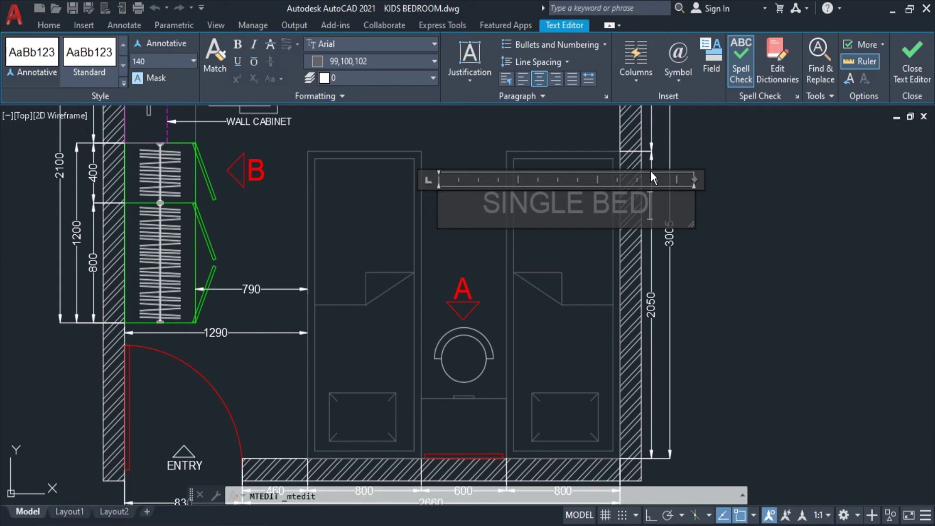
{"action": "key", "text": "Return"}
{"action": "type", "text": "WITH STORAGE"}
{"action": "key", "text": "ctrl+a"}
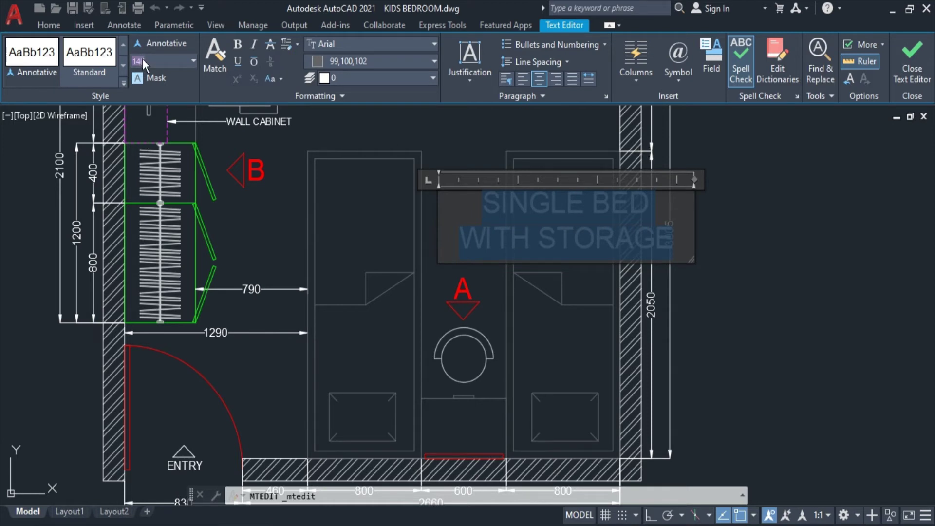
{"action": "type", "text": "55"}
{"action": "key", "text": "Return"}
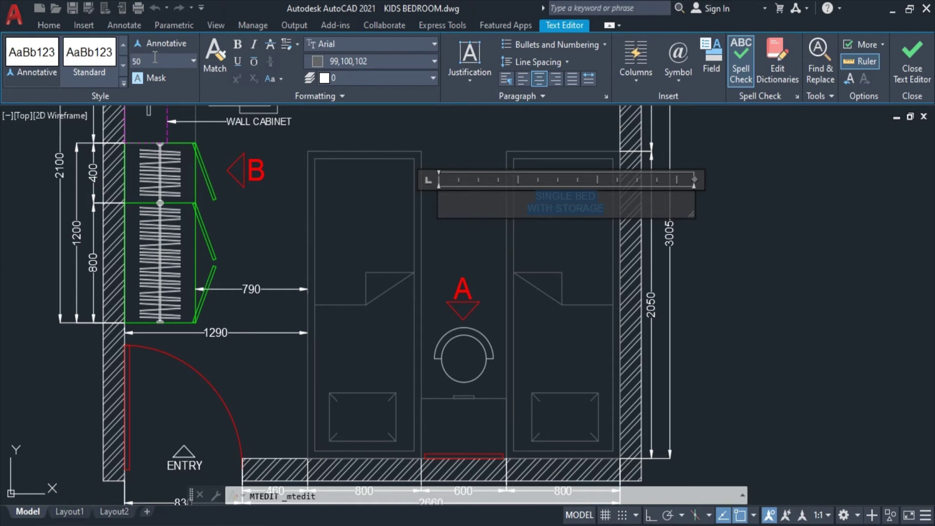
{"action": "left_click", "coordinate": [587, 214]}
{"action": "middle_click_drag", "start_coordinate": [589, 212], "coordinate": [606, 304]}
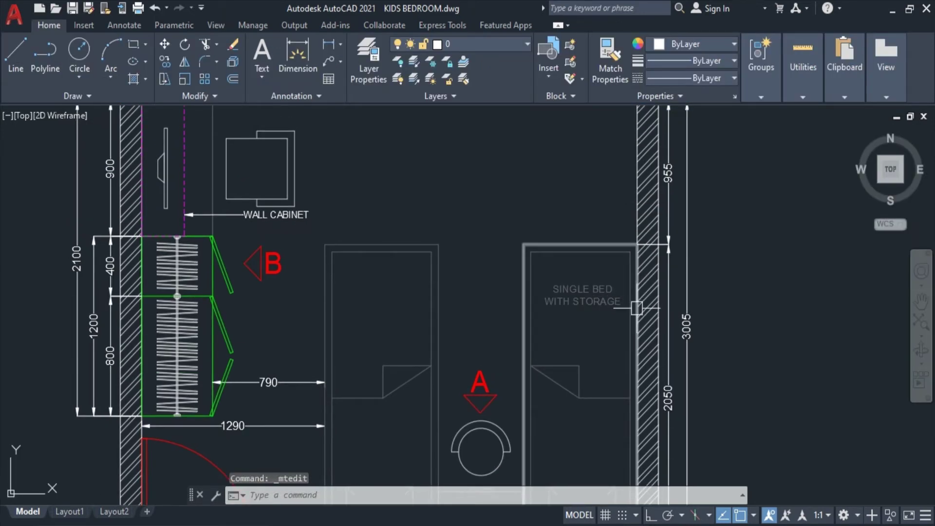
- Copy the SINGLE BED WITH STORAGE label from the right bed into the left bed
{"action": "left_click", "coordinate": [606, 305]}
{"action": "type", "text": "c"}
{"action": "key", "text": "Return"}
{"action": "left_click", "coordinate": [631, 251]}
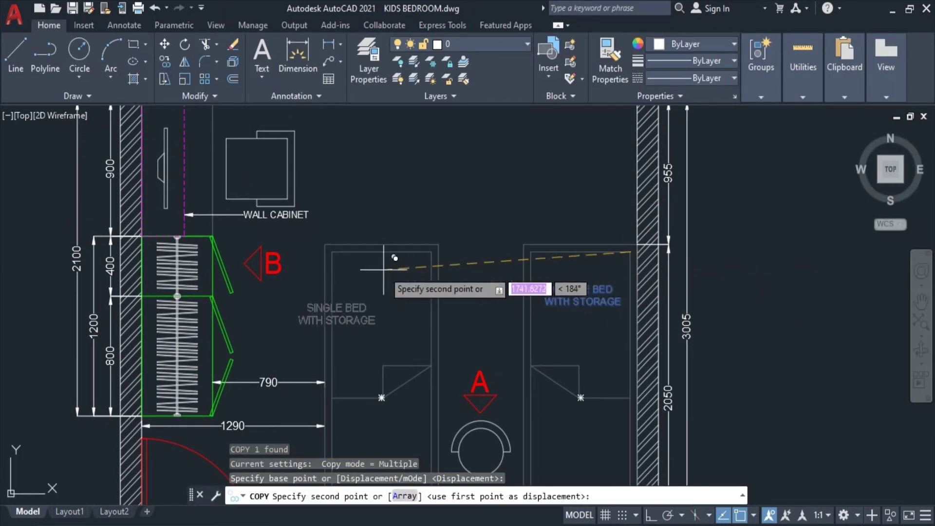
{"action": "left_click", "coordinate": [432, 251]}
{"action": "middle_click_drag", "start_coordinate": [432, 252], "coordinate": [394, 192]}
- Copy the bed label again to sit between the beds by the bottom wall
{"action": "left_click", "coordinate": [553, 246]}
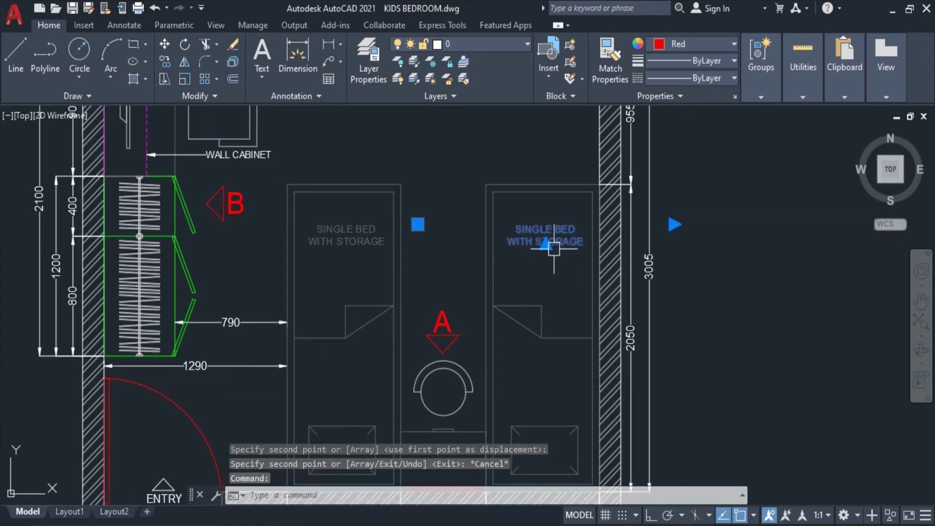
{"action": "type", "text": "co"}
{"action": "key", "text": "Return"}
{"action": "left_click", "coordinate": [520, 299]}
{"action": "scroll", "coordinate": [520, 299], "scroll_direction": "down", "scroll_amount": 1}
{"action": "middle_click_drag", "start_coordinate": [520, 299], "coordinate": [341, 261]}
{"action": "scroll", "coordinate": [341, 258], "scroll_direction": "up", "scroll_amount": 3}
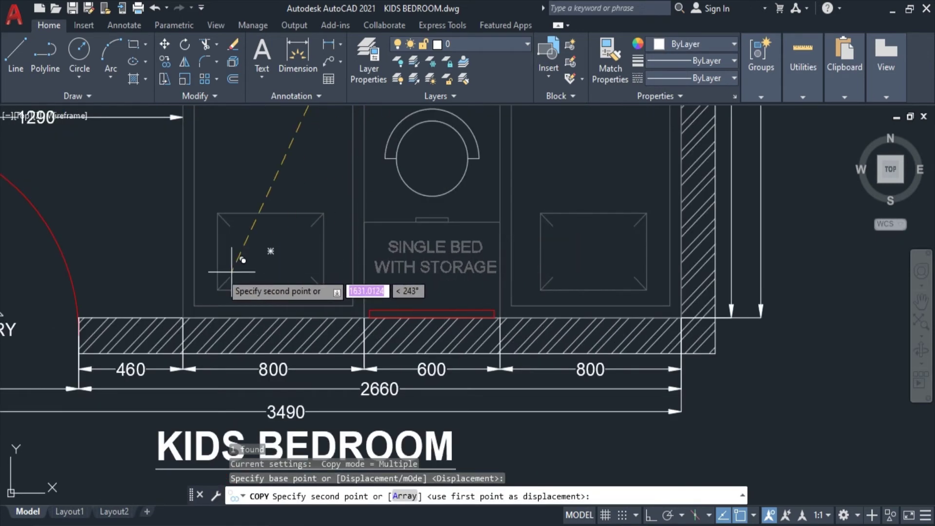
{"action": "left_click", "coordinate": [415, 281]}
{"action": "key", "text": "Escape"}
- Retype the middle copy's first line as 'BST WITH'
{"action": "double_click", "coordinate": [415, 280]}
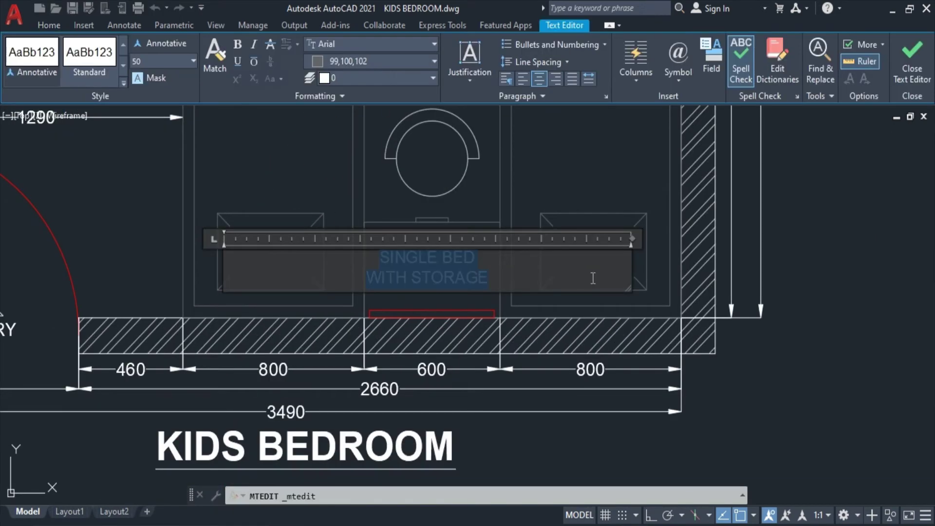
{"action": "type", "text": "D"}
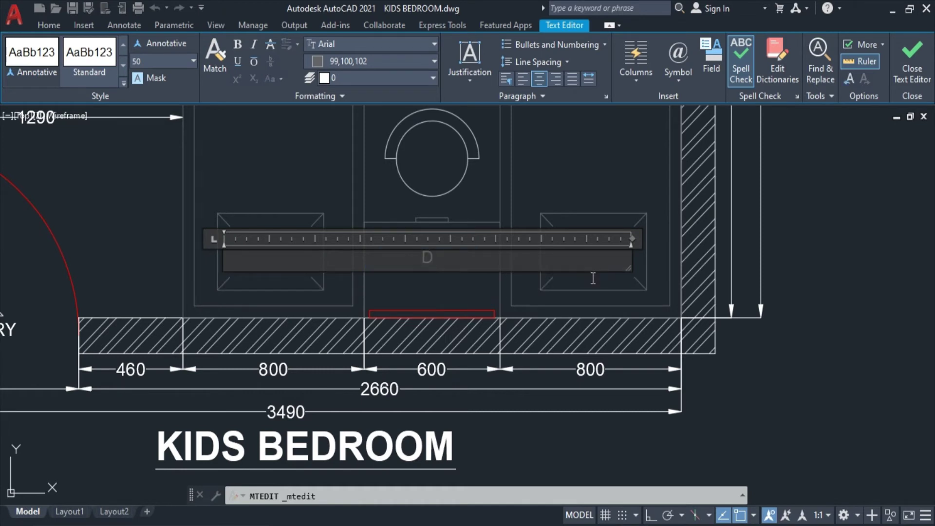
{"action": "type", "text": "ST"}
{"action": "key", "text": "BackSpace"}
{"action": "key", "text": "BackSpace"}
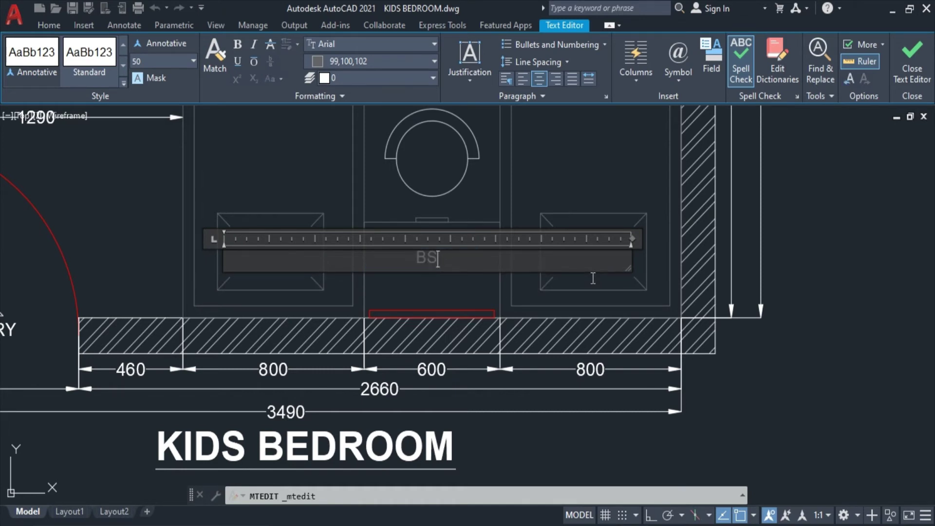
{"action": "type", "text": "T WITH"}
{"action": "key", "text": "Return"}
- Add a second line 'MIRROR' with spaced-out letters and commit the label
{"action": "type", "text": "MIRROR"}
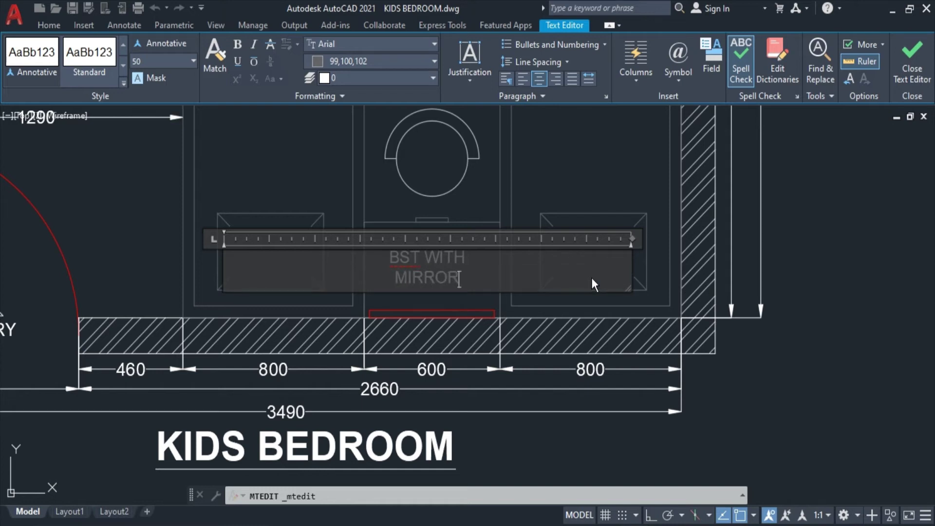
{"action": "key", "text": "Left"}
{"action": "key", "text": "Left"}
{"action": "key", "text": "Left"}
{"action": "key", "text": "space"}
{"action": "key", "text": "Right"}
{"action": "key", "text": "space"}
{"action": "key", "text": "Right"}
{"action": "key", "text": "space"}
{"action": "key", "text": "Right"}
{"action": "key", "text": "space"}
{"action": "key", "text": "Right"}
{"action": "key", "text": "space"}
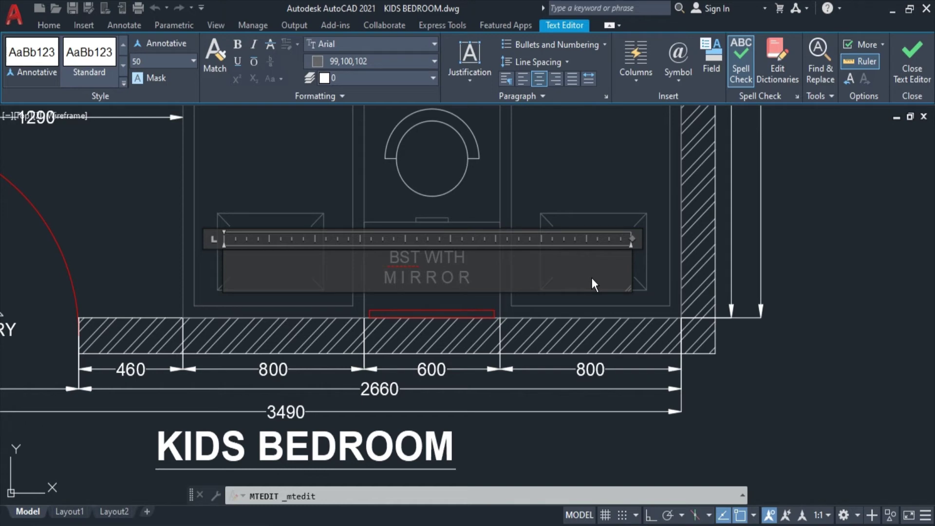
{"action": "left_click", "coordinate": [624, 139]}
- Start moving the wardrobe block, cancel it, and recentre the whole bedroom plan
{"action": "left_click", "coordinate": [536, 229]}
{"action": "type", "text": "m"}
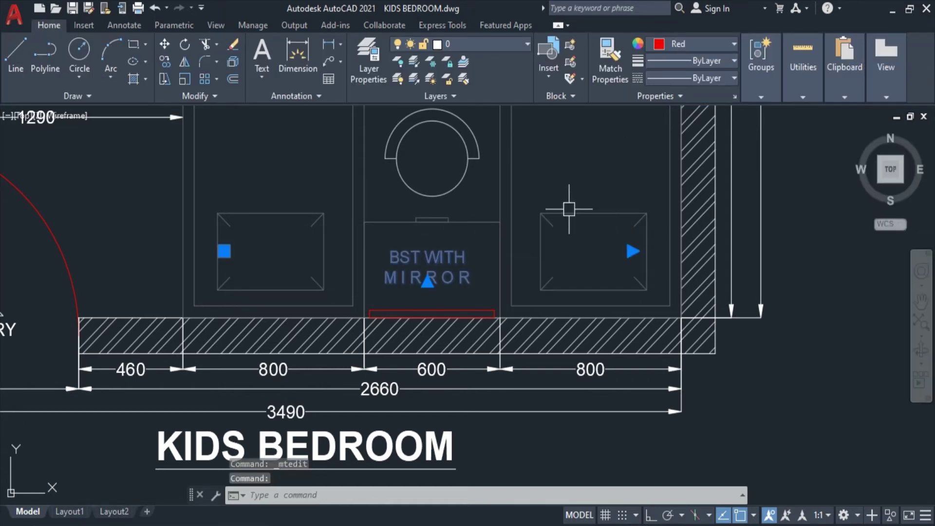
{"action": "key", "text": "Return"}
{"action": "left_click", "coordinate": [603, 151]}
{"action": "key", "text": "Escape"}
{"action": "scroll", "coordinate": [589, 172], "scroll_direction": "down", "scroll_amount": 4}
{"action": "middle_click_drag", "start_coordinate": [495, 204], "coordinate": [472, 359]}
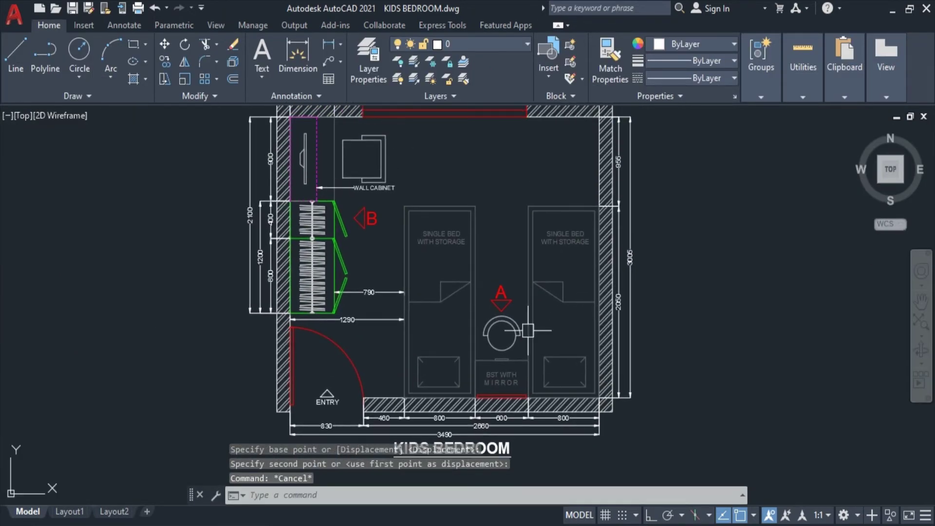
- Copy the BST WITH MIRROR label to a spot beside the wall cabinet
{"action": "left_click", "coordinate": [500, 378]}
{"action": "type", "text": "co"}
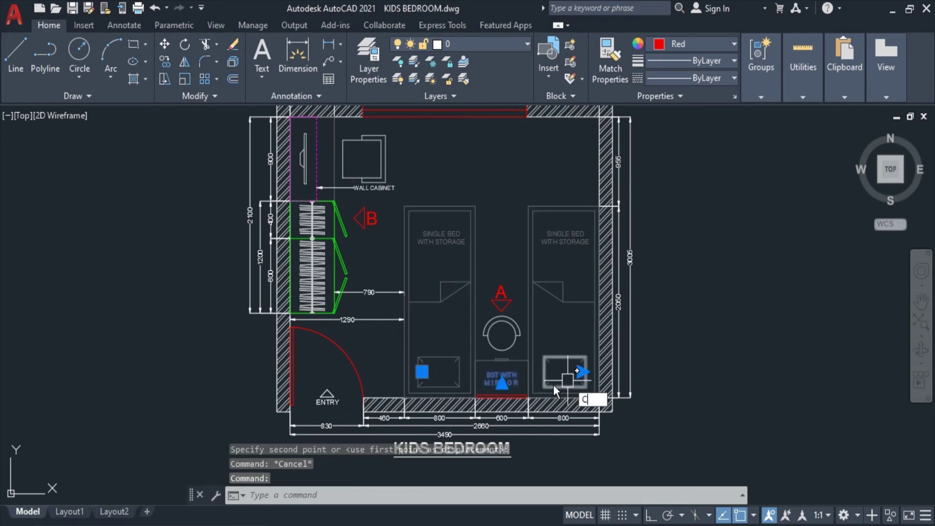
{"action": "key", "text": "Return"}
{"action": "left_click", "coordinate": [502, 379]}
{"action": "scroll", "coordinate": [334, 156], "scroll_direction": "up", "scroll_amount": 4}
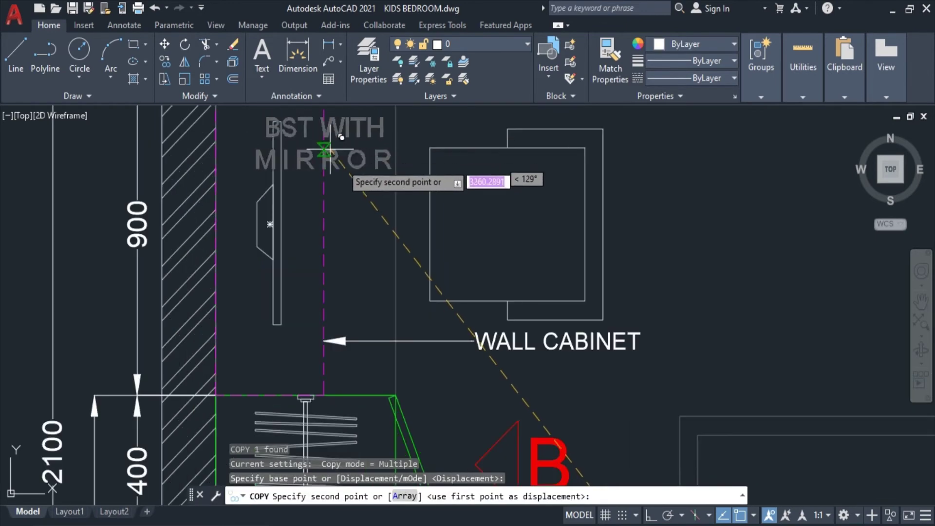
{"action": "left_click", "coordinate": [368, 214]}
{"action": "key", "text": "Escape"}
- Change the copied label's text to 'STUDY' over 'TABLE'
{"action": "double_click", "coordinate": [367, 215]}
{"action": "type", "text": "STUDY"}
{"action": "key", "text": "Return"}
{"action": "type", "text": "TABLE"}
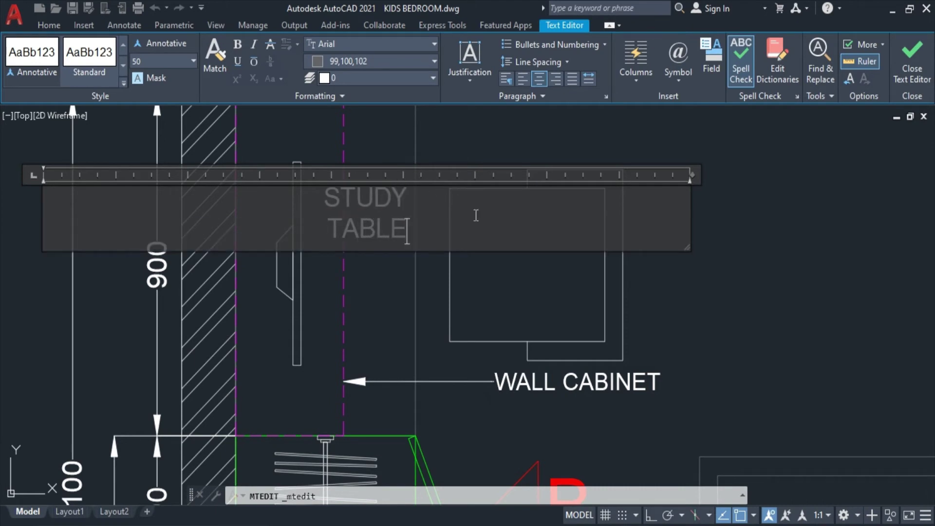
{"action": "key", "text": "ctrl+Return"}
- Move the STUDY TABLE label onto the table by the wall
{"action": "left_click", "coordinate": [410, 217]}
{"action": "type", "text": "m"}
{"action": "key", "text": "Return"}
{"action": "left_click", "coordinate": [735, 189]}
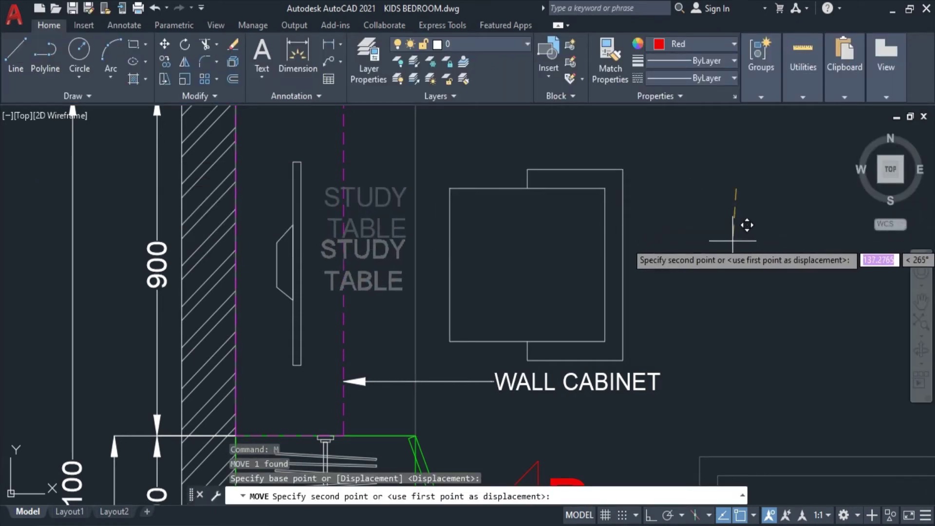
{"action": "left_click", "coordinate": [731, 240]}
{"action": "scroll", "coordinate": [733, 241], "scroll_direction": "down", "scroll_amount": 2}
- Copy the STUDY TABLE label up to the wardrobe
{"action": "left_click", "coordinate": [540, 265]}
{"action": "type", "text": "co"}
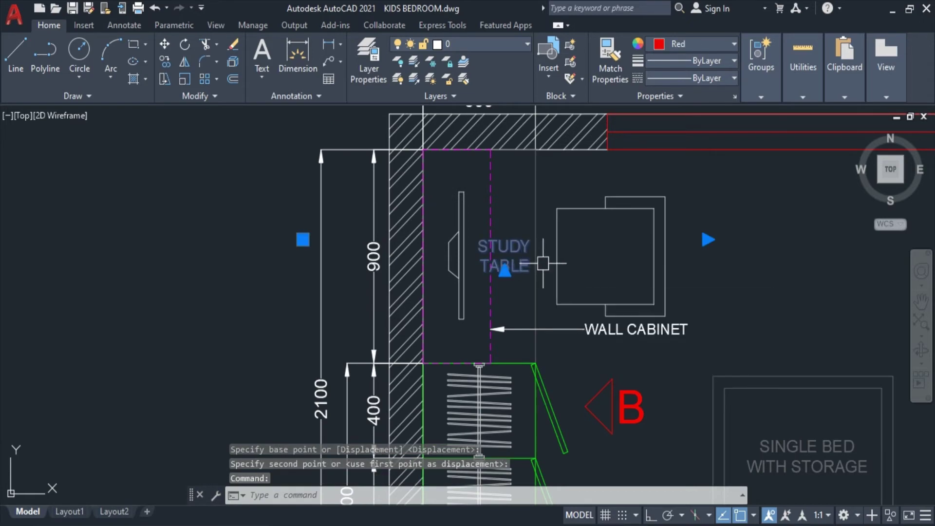
{"action": "key", "text": "Return"}
{"action": "middle_click_drag", "start_coordinate": [105, 393], "coordinate": [105, 261]}
{"action": "left_click", "coordinate": [66, 163]}
{"action": "middle_click_drag", "start_coordinate": [64, 389], "coordinate": [64, 199]}
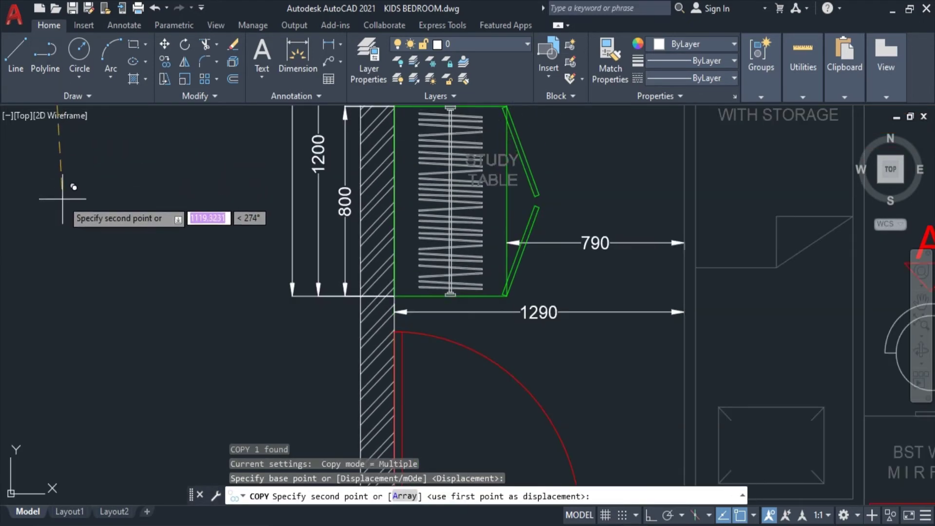
{"action": "key", "text": "Escape"}
- Rewrite the wardrobe's copied label as '3-DOOR OPENABLE WARDROBE' on three lines
{"action": "double_click", "coordinate": [487, 166]}
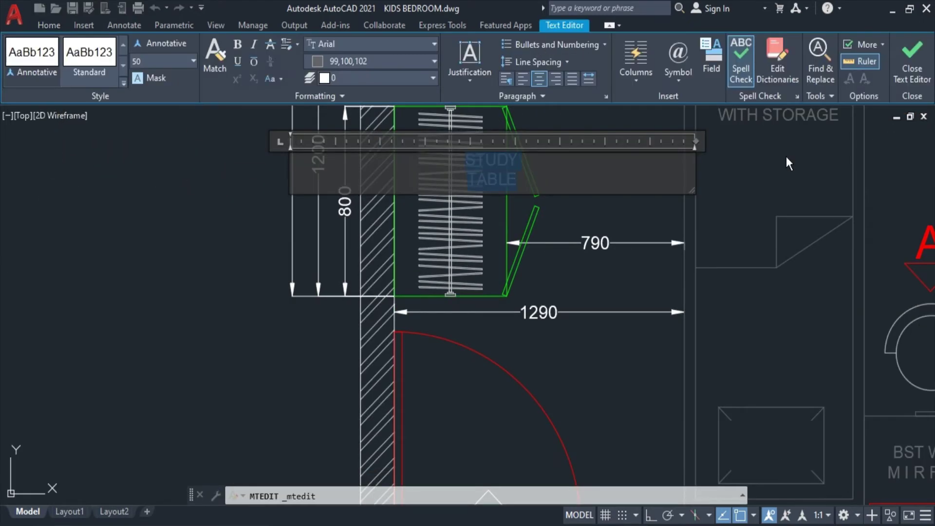
{"action": "type", "text": "3-DOOR"}
{"action": "key", "text": "Return"}
{"action": "type", "text": "O"}
{"action": "type", "text": "LE"}
{"action": "key", "text": "Return"}
{"action": "type", "text": "WARDROBE"}
{"action": "left_click", "coordinate": [784, 156]}
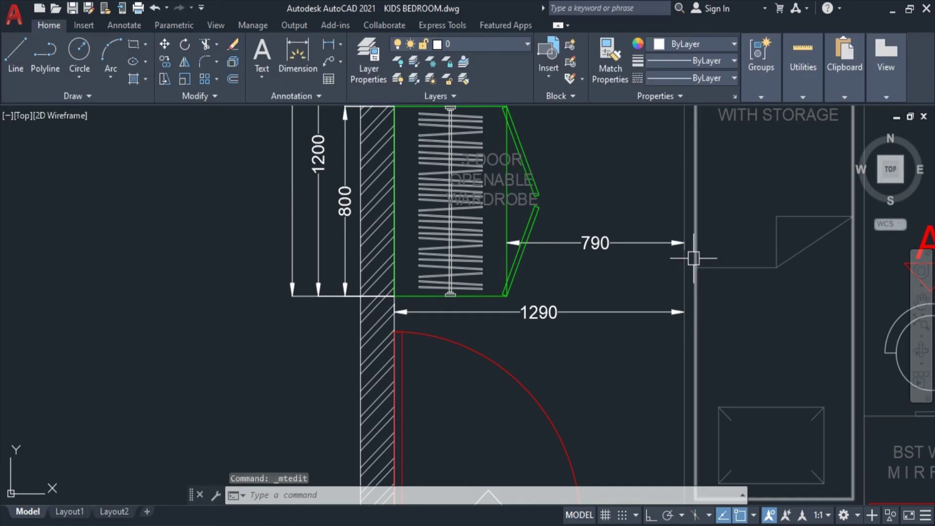
- Select the wardrobe label and start a move, then cancel it
{"action": "scroll", "coordinate": [682, 263], "scroll_direction": "down", "scroll_amount": 2}
{"action": "middle_click_drag", "start_coordinate": [559, 273], "coordinate": [556, 339]}
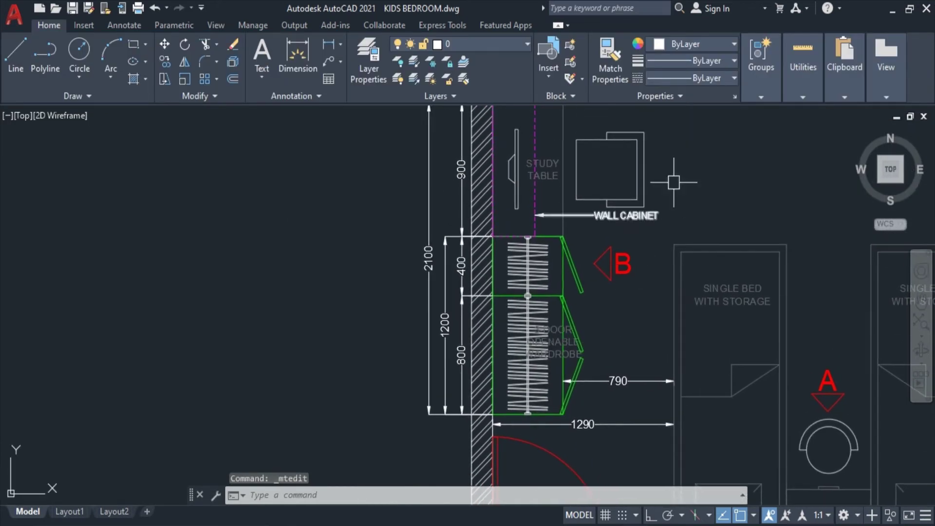
{"action": "left_click", "coordinate": [562, 344]}
{"action": "scroll", "coordinate": [562, 344], "scroll_direction": "up", "scroll_amount": 2}
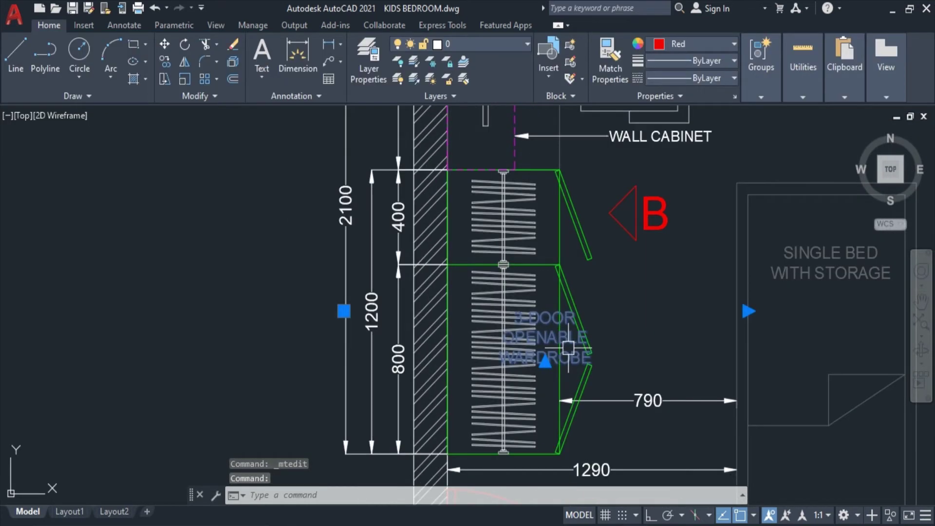
{"action": "type", "text": "m"}
{"action": "key", "text": "Return"}
{"action": "left_click", "coordinate": [247, 330]}
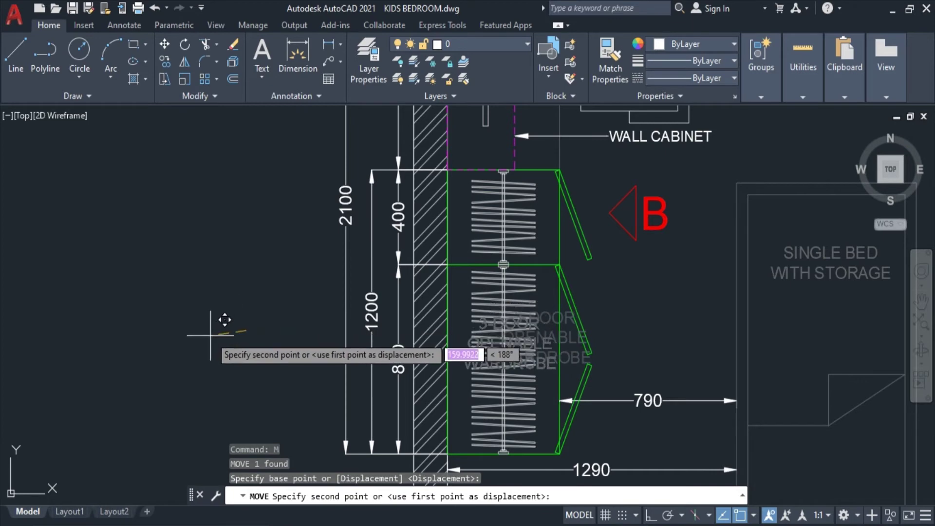
{"action": "key", "text": "Escape"}
- Frame the whole room with its title and save the drawing with Ctrl+S
{"action": "scroll", "coordinate": [549, 337], "scroll_direction": "down", "scroll_amount": 2}
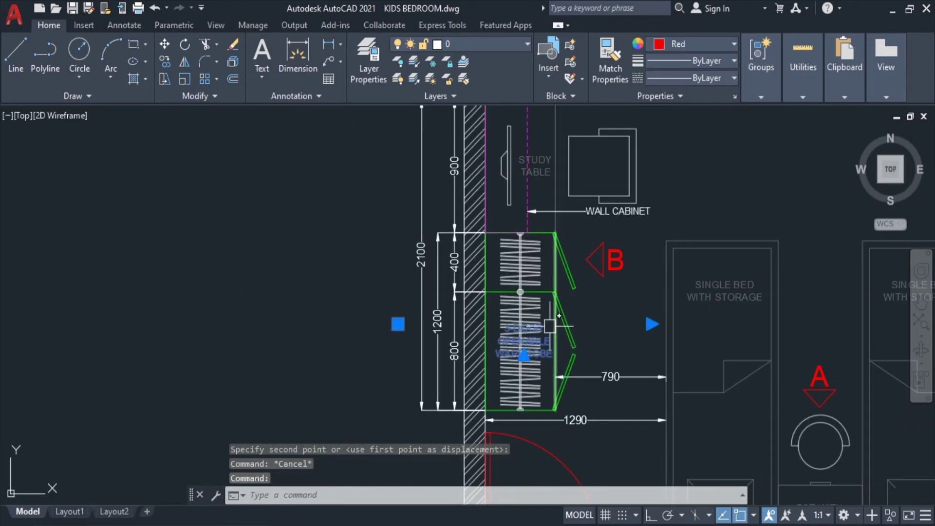
{"action": "key", "text": "Escape"}
{"action": "middle_click_drag", "start_coordinate": [634, 122], "coordinate": [472, 224]}
{"action": "scroll", "coordinate": [472, 224], "scroll_direction": "down", "scroll_amount": 2}
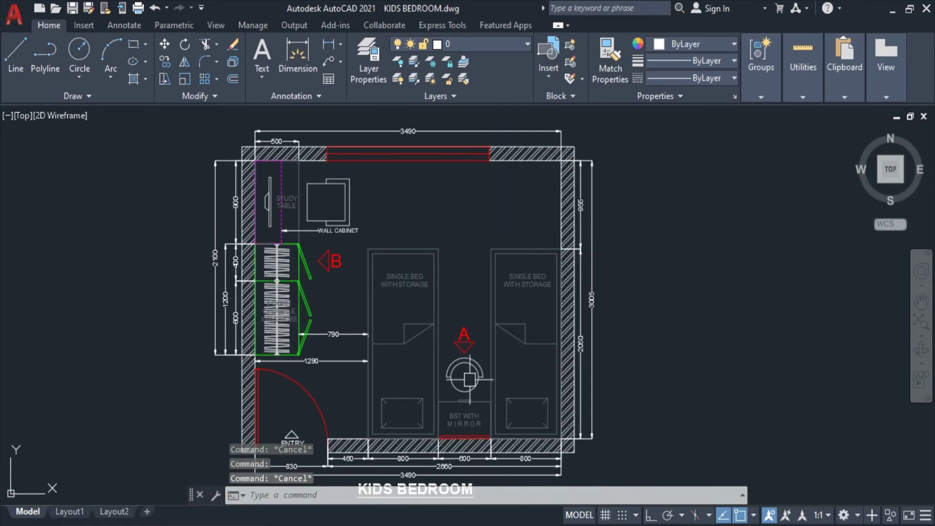
{"action": "middle_click_drag", "start_coordinate": [397, 315], "coordinate": [453, 246]}
{"action": "key", "text": "ctrl+s"}
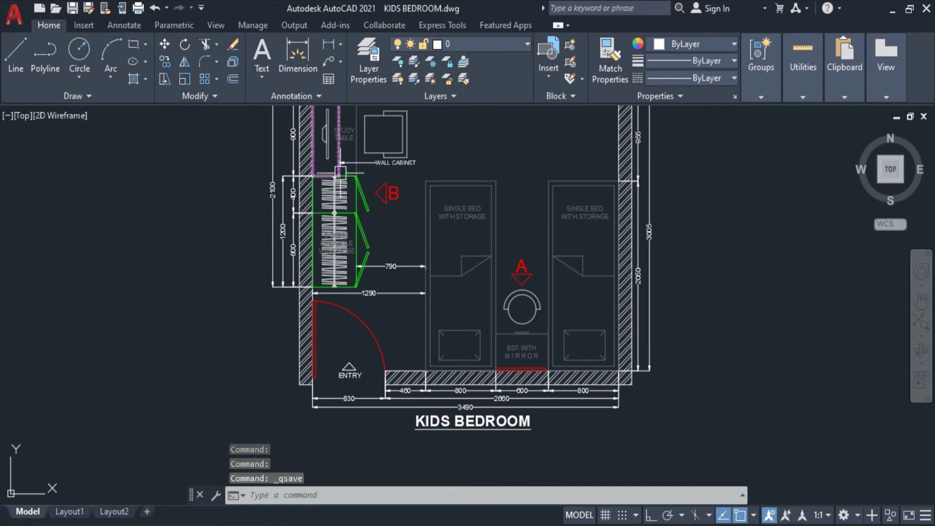
{"action": "middle_click_drag", "start_coordinate": [347, 170], "coordinate": [382, 270]}
{"action": "middle_click_drag", "start_coordinate": [541, 257], "coordinate": [522, 217]}
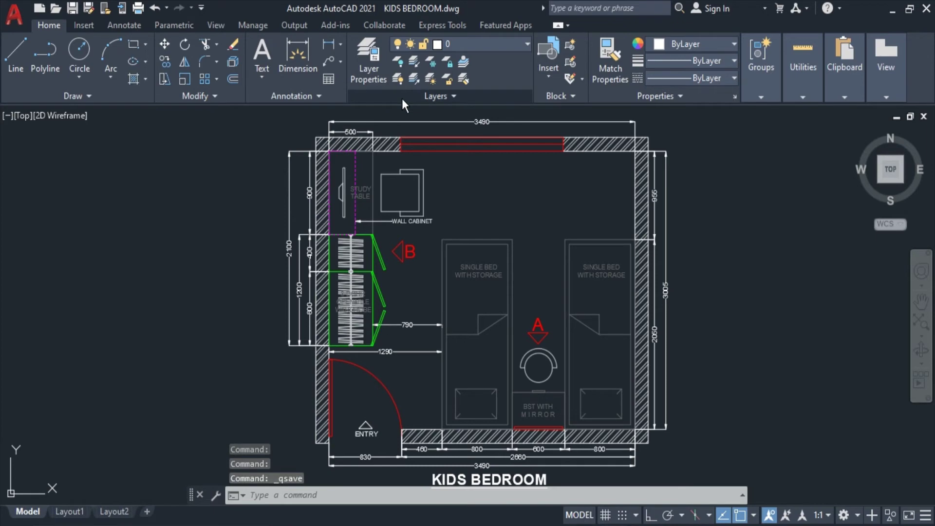
- Launch the Hatch tool, dismissing the help windows that appear
{"action": "key", "text": "F1"}
{"action": "key", "text": "alt+F4"}
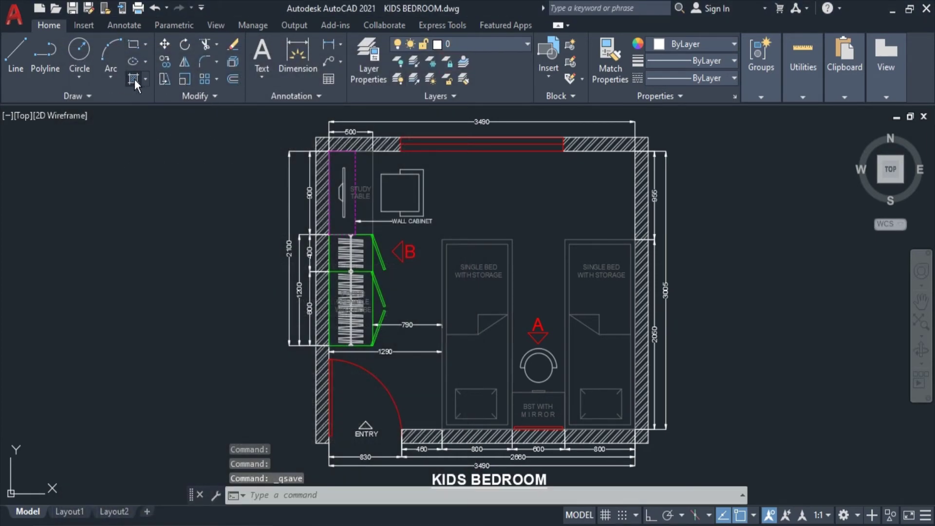
{"action": "left_click", "coordinate": [133, 79]}
{"action": "key", "text": "F1"}
{"action": "left_click", "coordinate": [460, 54]}
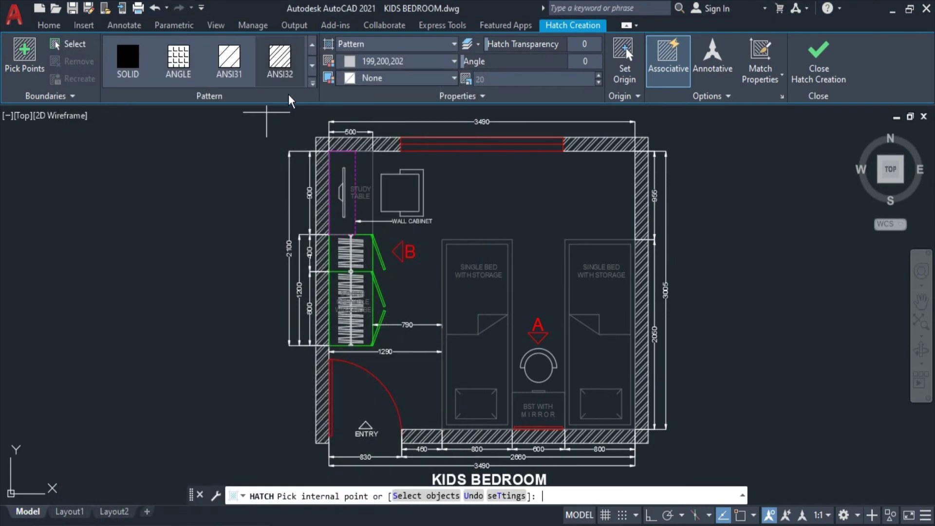
- Fill the bedroom floor with the AR-BRSTD brick pattern at scale 4
{"action": "left_click", "coordinate": [313, 83]}
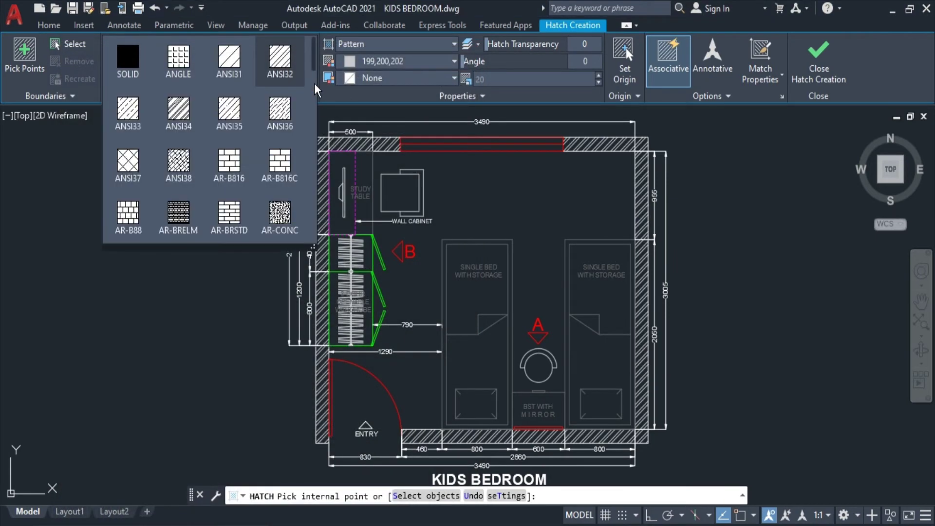
{"action": "left_click", "coordinate": [238, 221]}
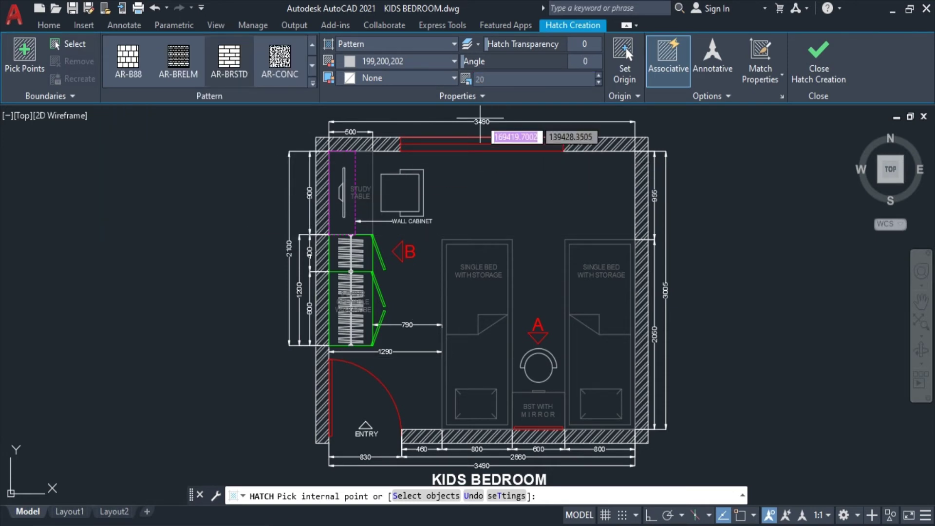
{"action": "type", "text": "4"}
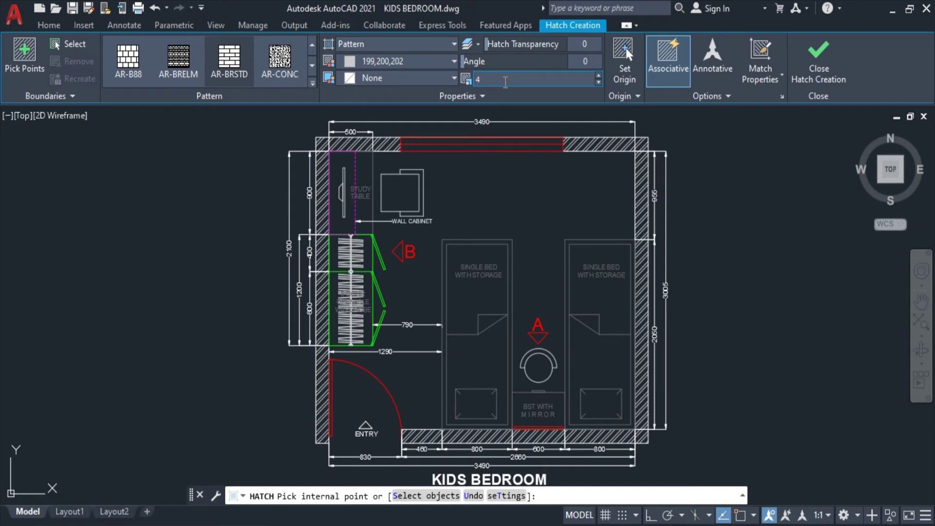
{"action": "left_click", "coordinate": [542, 212]}
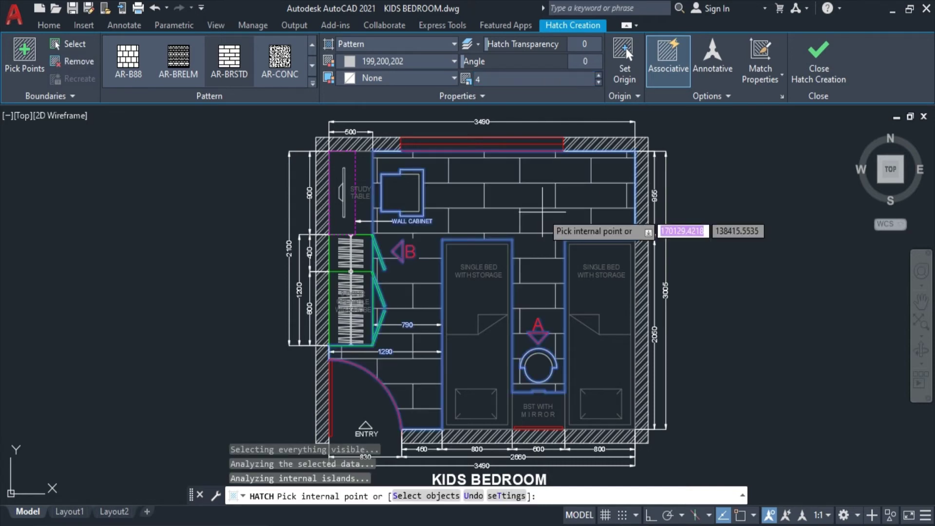
{"action": "key", "text": "Return"}
- Change the brick hatch scale to 2.5, leaving its colour unchanged
{"action": "left_click", "coordinate": [555, 205]}
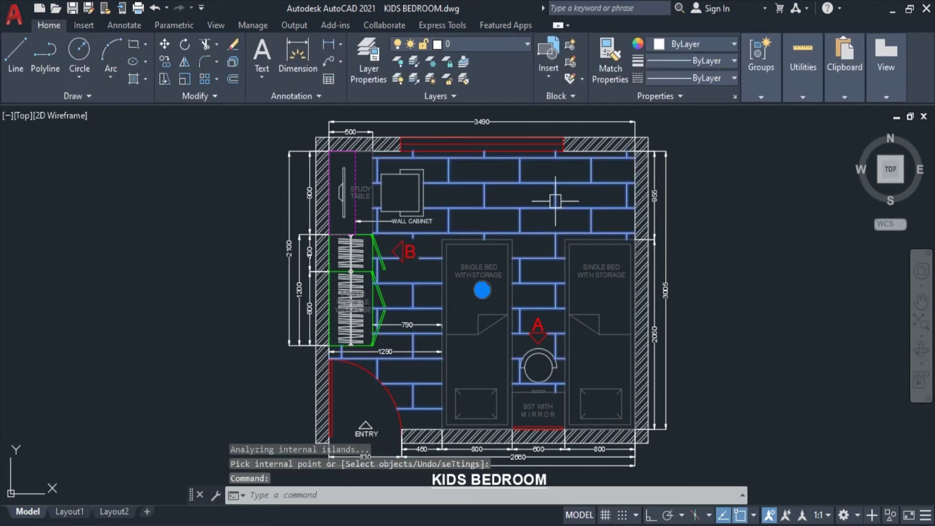
{"action": "left_click", "coordinate": [479, 80]}
{"action": "type", "text": "2"}
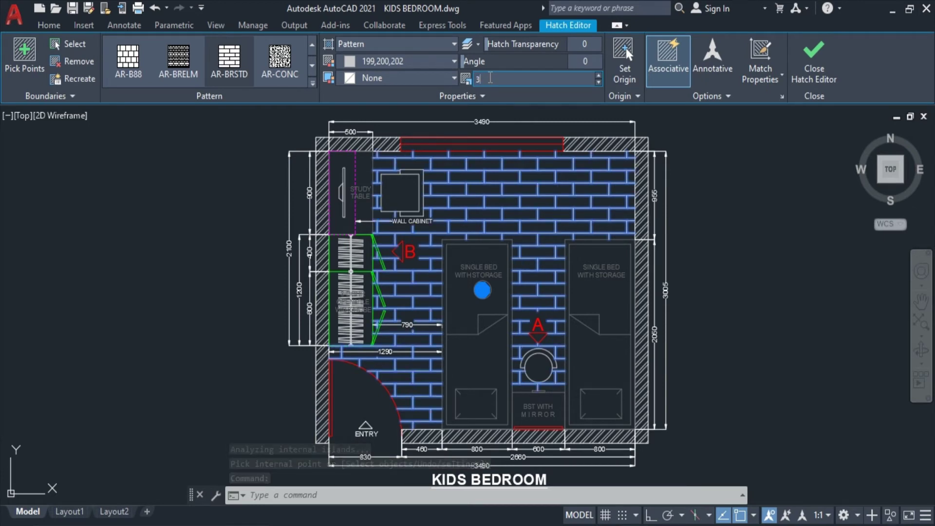
{"action": "key", "text": "BackSpace"}
{"action": "type", "text": "3"}
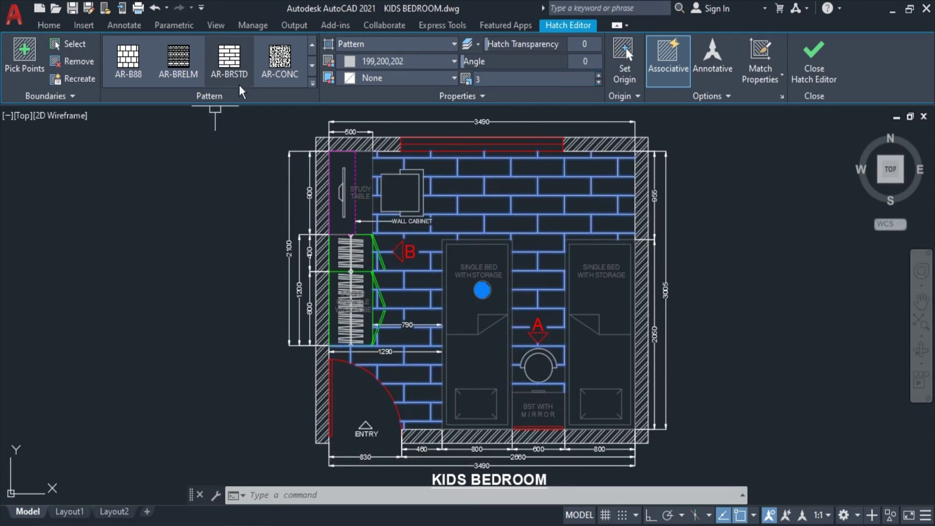
{"action": "key", "text": "BackSpace"}
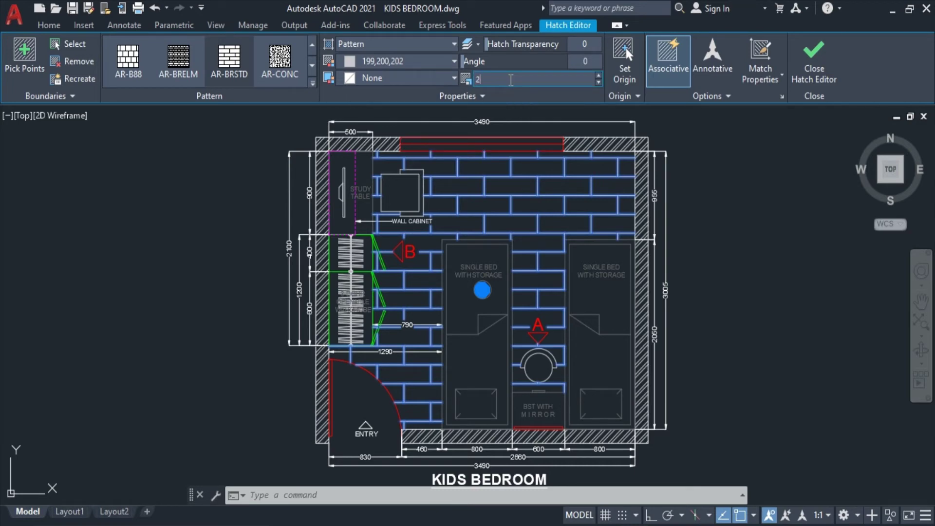
{"action": "type", "text": "2.5"}
{"action": "left_click", "coordinate": [382, 61]}
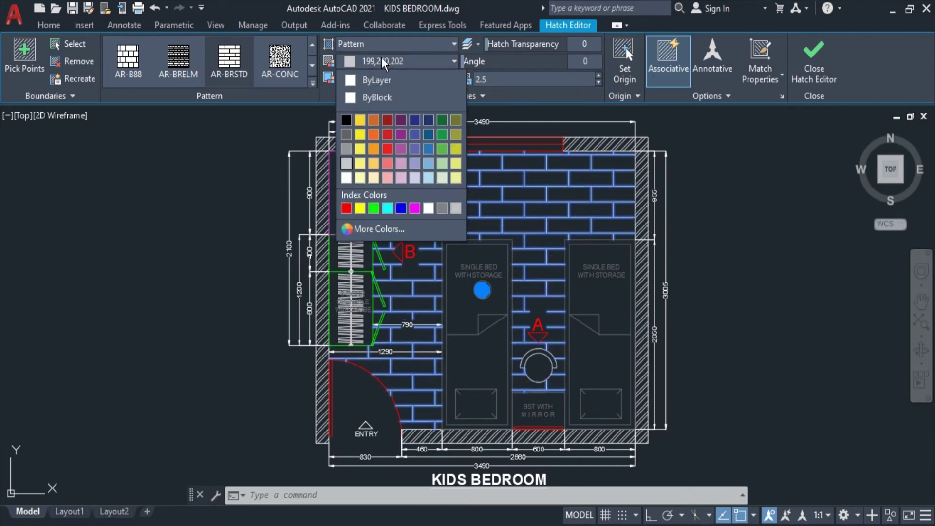
{"action": "key", "text": "Escape"}
{"action": "key", "text": "Escape"}
- Select the 3490 dimension and start stretching its left end, then cancel
{"action": "scroll", "coordinate": [618, 234], "scroll_direction": "down", "scroll_amount": 2}
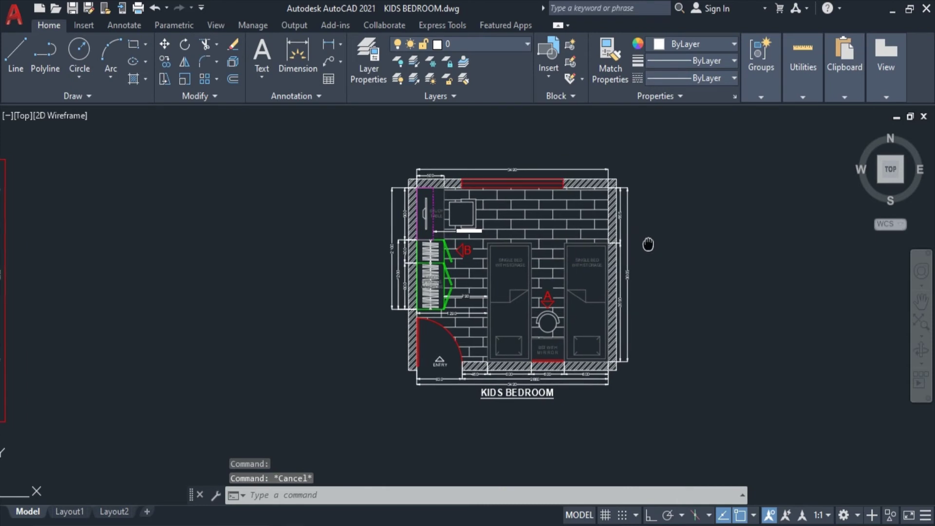
{"action": "scroll", "coordinate": [618, 234], "scroll_direction": "up", "scroll_amount": 2}
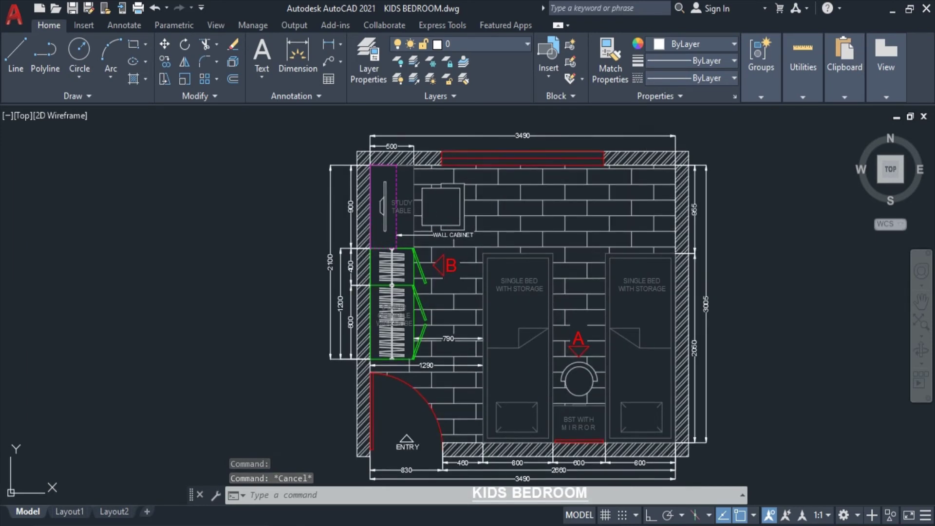
{"action": "middle_click_drag", "start_coordinate": [596, 139], "coordinate": [596, 135]}
{"action": "left_click", "coordinate": [596, 135]}
{"action": "scroll", "coordinate": [398, 137], "scroll_direction": "up", "scroll_amount": 6}
{"action": "left_click", "coordinate": [287, 110]}
{"action": "key", "text": "Escape"}
{"action": "scroll", "coordinate": [386, 176], "scroll_direction": "down", "scroll_amount": 6}
{"action": "key", "text": "Escape"}
- Save the hatched drawing with Ctrl+S and reposition the plan on screen
{"action": "middle_click_drag", "start_coordinate": [732, 311], "coordinate": [735, 261]}
{"action": "key", "text": "ctrl+s"}
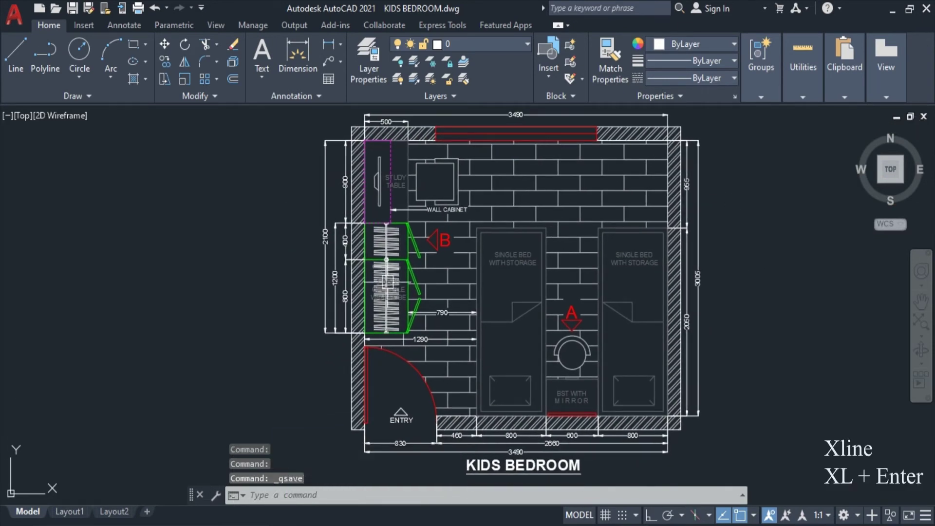
{"action": "scroll", "coordinate": [693, 263], "scroll_direction": "down", "scroll_amount": 1}
{"action": "scroll", "coordinate": [693, 263], "scroll_direction": "down", "scroll_amount": 1}
{"action": "middle_click_drag", "start_coordinate": [627, 382], "coordinate": [600, 286]}
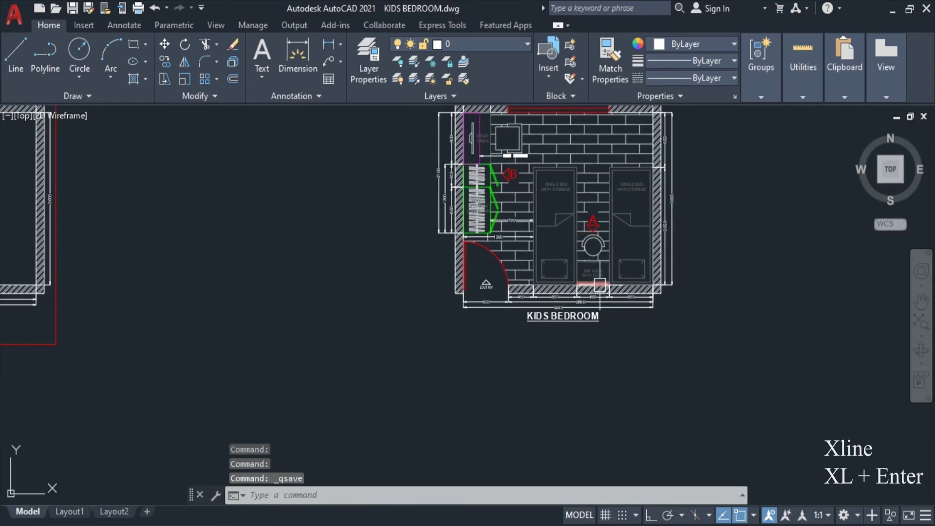
- Project a horizontal construction line through the wardrobe edge
{"action": "type", "text": "XL"}
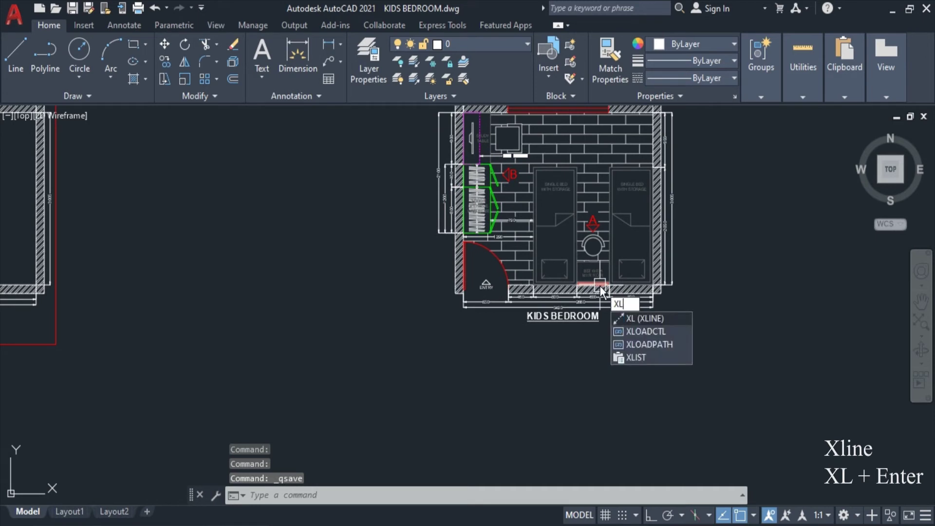
{"action": "key", "text": "Return"}
{"action": "type", "text": "H"}
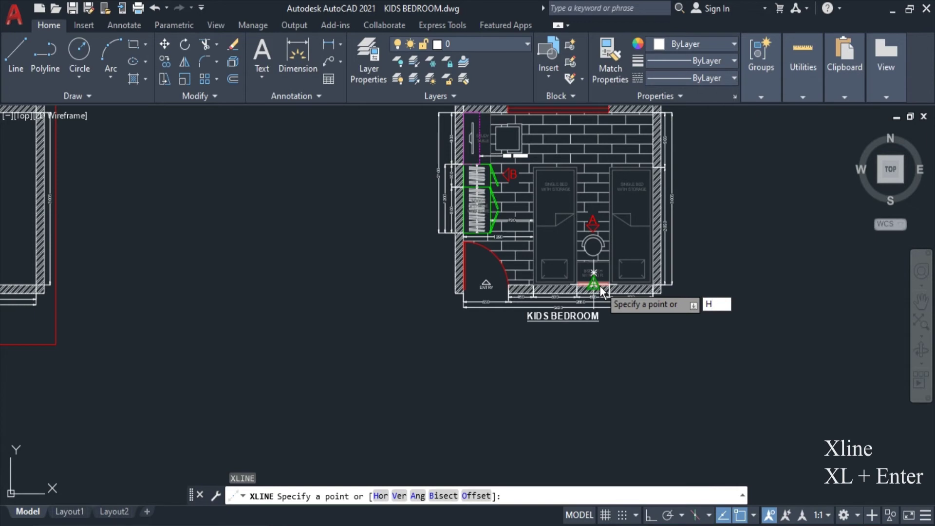
{"action": "key", "text": "Return"}
{"action": "middle_click_drag", "start_coordinate": [507, 138], "coordinate": [520, 237]}
{"action": "scroll", "coordinate": [520, 238], "scroll_direction": "up", "scroll_amount": 4}
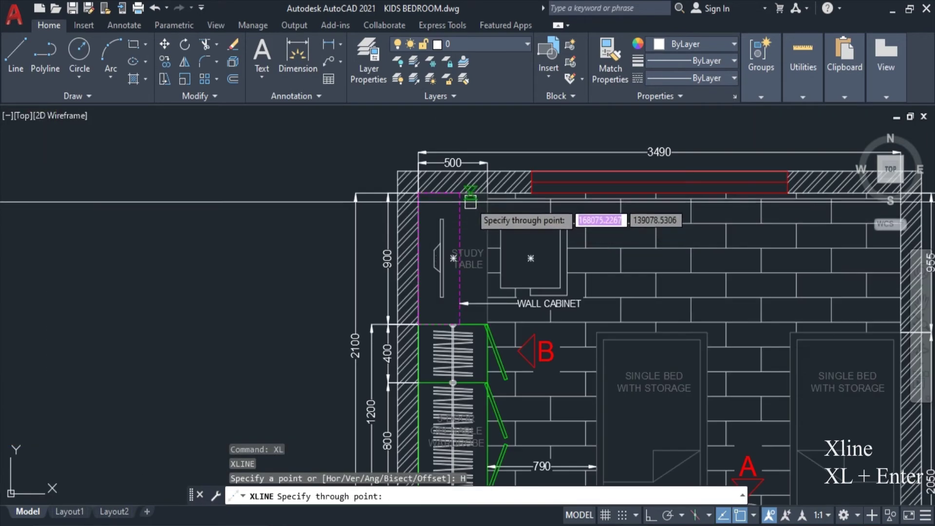
{"action": "scroll", "coordinate": [425, 249], "scroll_direction": "up", "scroll_amount": 5}
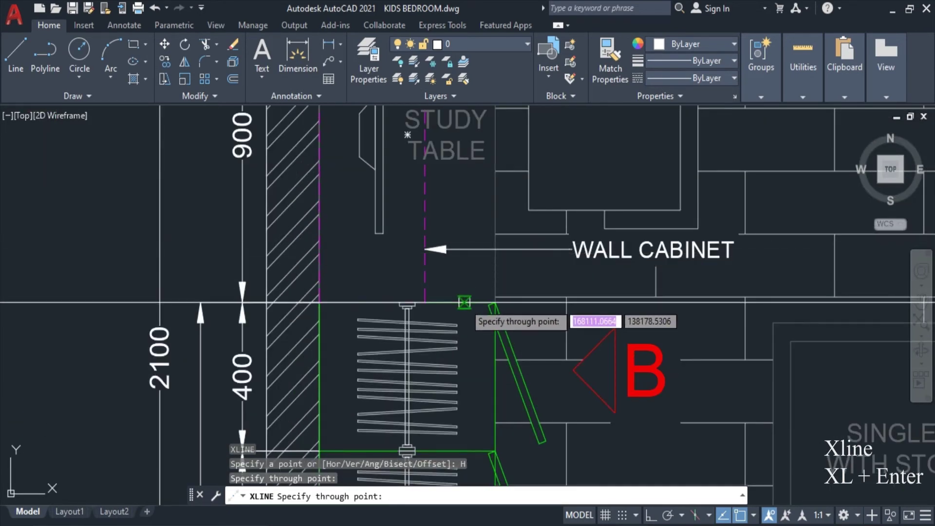
{"action": "scroll", "coordinate": [447, 291], "scroll_direction": "down", "scroll_amount": 6}
{"action": "scroll", "coordinate": [415, 237], "scroll_direction": "up", "scroll_amount": 3}
{"action": "scroll", "coordinate": [427, 229], "scroll_direction": "up", "scroll_amount": 3}
{"action": "scroll", "coordinate": [427, 227], "scroll_direction": "down", "scroll_amount": 4}
{"action": "middle_click_drag", "start_coordinate": [441, 272], "coordinate": [429, 194]}
{"action": "scroll", "coordinate": [429, 255], "scroll_direction": "up", "scroll_amount": 4}
{"action": "left_click", "coordinate": [432, 274]}
- Add a second horizontal construction line along the bottom wall
{"action": "scroll", "coordinate": [433, 274], "scroll_direction": "down", "scroll_amount": 3}
{"action": "scroll", "coordinate": [545, 312], "scroll_direction": "down", "scroll_amount": 2}
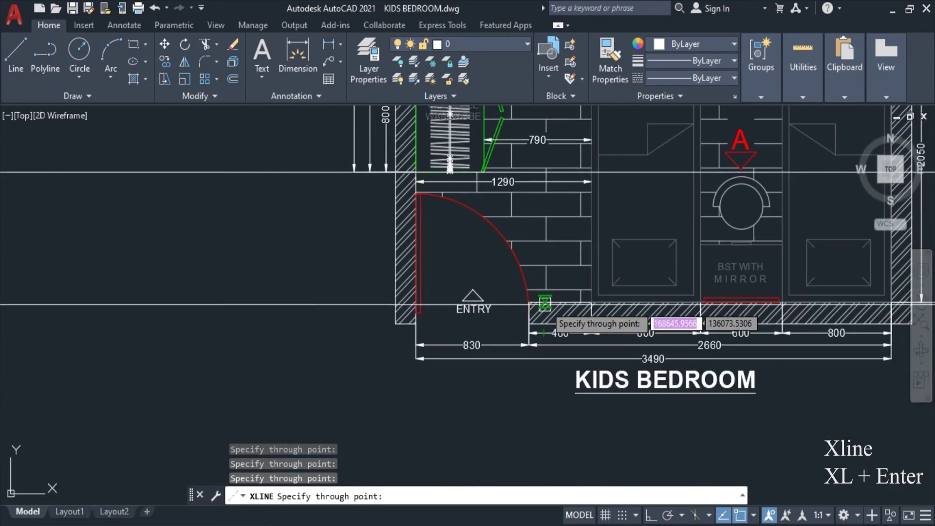
{"action": "scroll", "coordinate": [553, 301], "scroll_direction": "up", "scroll_amount": 3}
{"action": "left_click", "coordinate": [555, 297]}
{"action": "key", "text": "Escape"}
{"action": "scroll", "coordinate": [555, 298], "scroll_direction": "down", "scroll_amount": 6}
{"action": "key", "text": "Escape"}
{"action": "scroll", "coordinate": [556, 298], "scroll_direction": "down", "scroll_amount": 2}
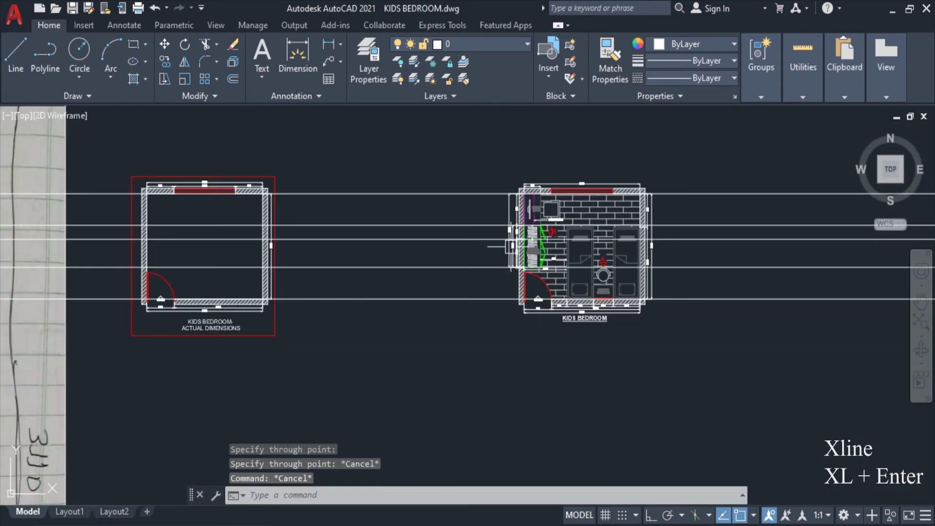
- Draw a vertical 3005 line left of the plan, starting on the top xline
{"action": "type", "text": "l"}
{"action": "key", "text": "Return"}
{"action": "scroll", "coordinate": [482, 214], "scroll_direction": "up", "scroll_amount": 4}
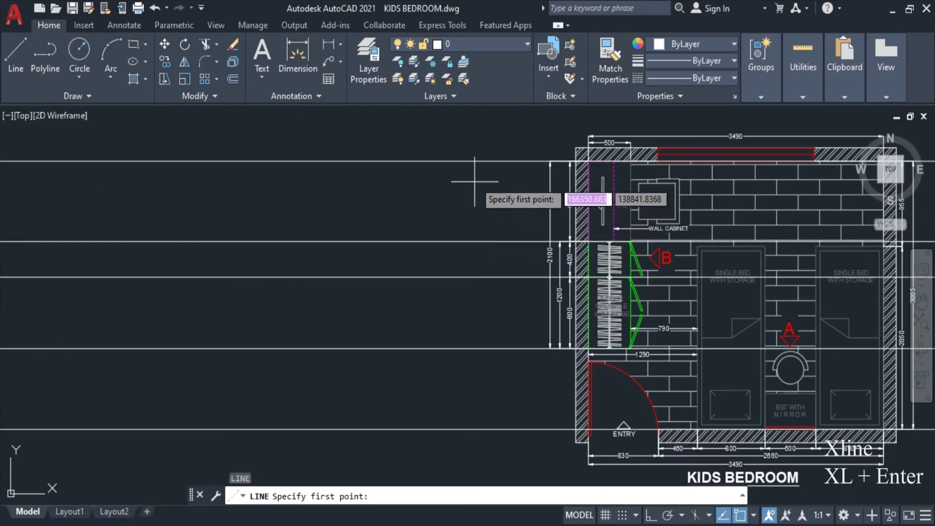
{"action": "left_click", "coordinate": [463, 159]}
{"action": "key", "text": "F8"}
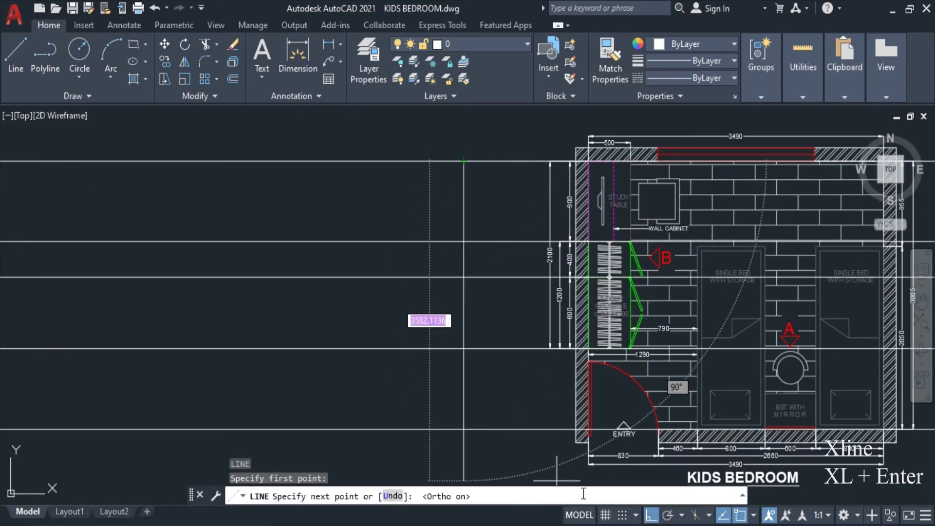
{"action": "left_click", "coordinate": [464, 429]}
{"action": "key", "text": "Escape"}
{"action": "key", "text": "Escape"}
{"action": "key", "text": "Escape"}
{"action": "scroll", "coordinate": [484, 317], "scroll_direction": "down", "scroll_amount": 2}
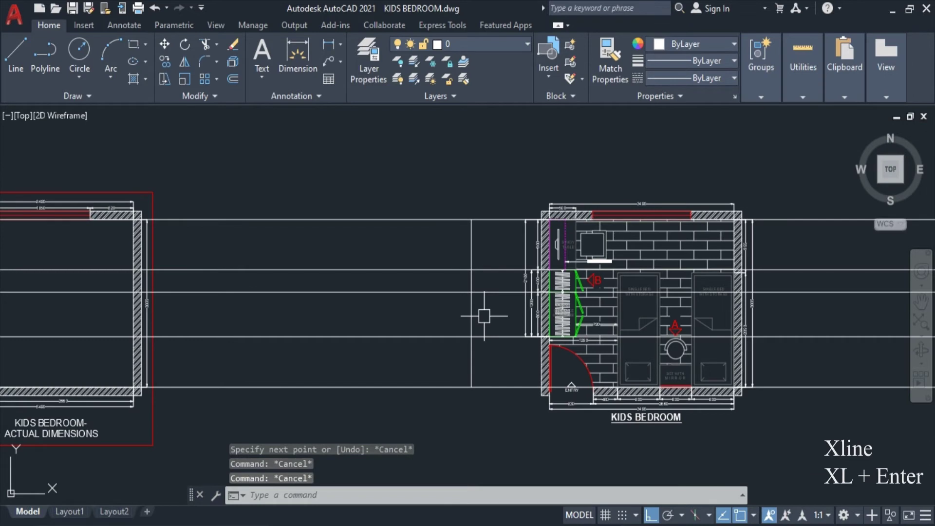
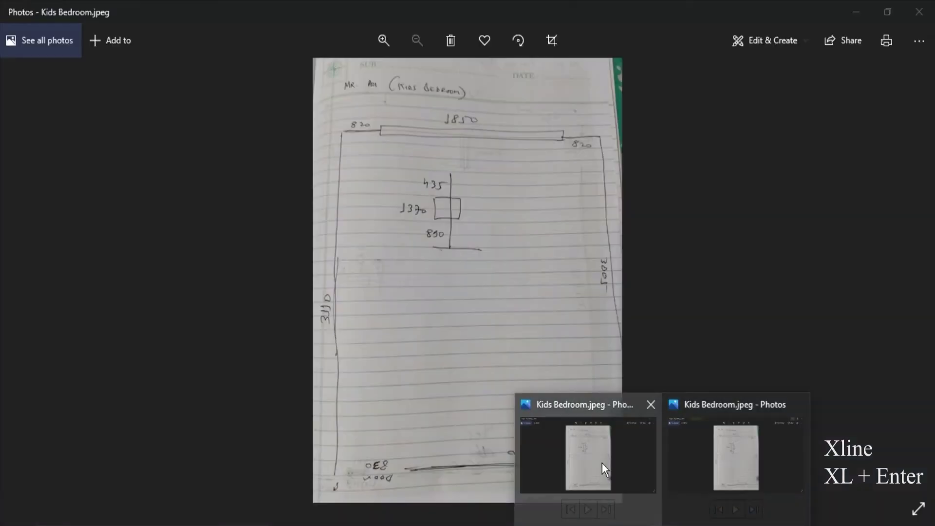
- Zoom into the Kids Bedroom sketch photo to check the 435, 1370 and 850 measurements
{"action": "left_click", "coordinate": [602, 463]}
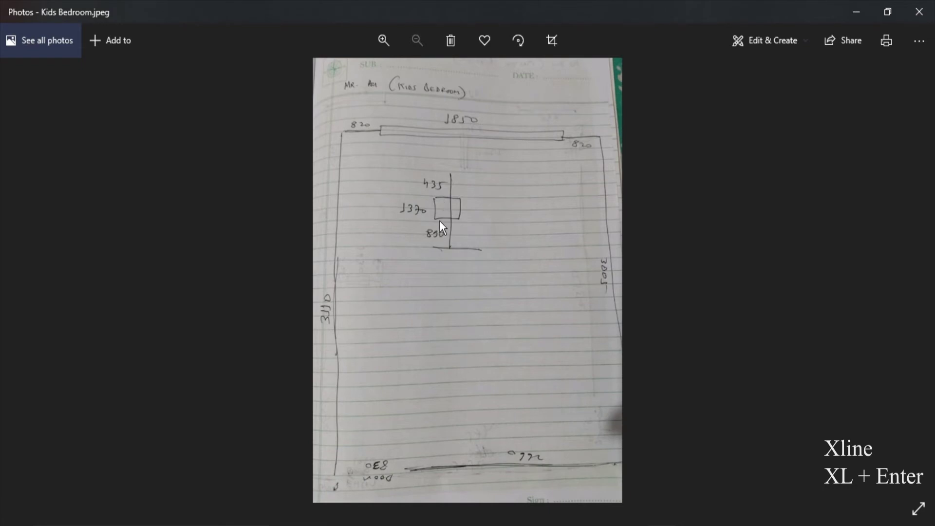
{"action": "scroll", "coordinate": [441, 221], "scroll_direction": "up", "scroll_amount": 2}
{"action": "scroll", "coordinate": [428, 253], "scroll_direction": "down", "scroll_amount": 1}
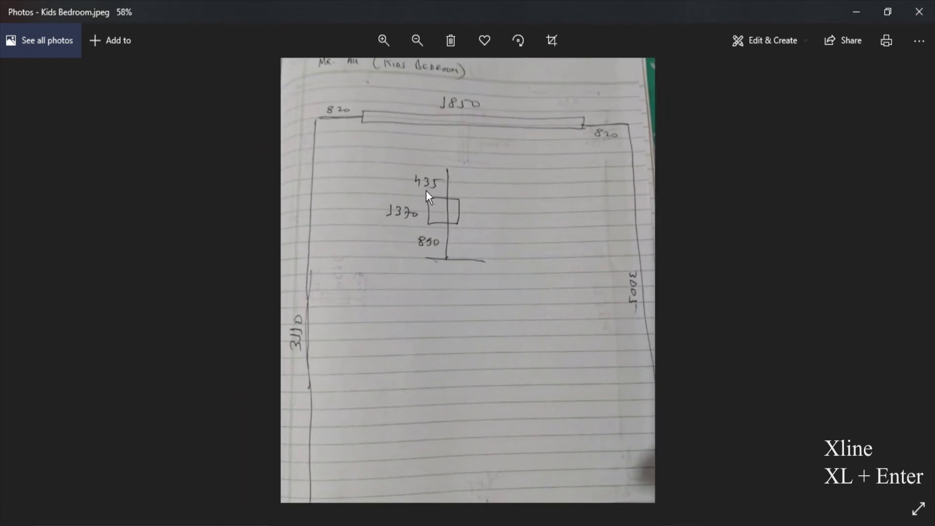
{"action": "scroll", "coordinate": [463, 68], "scroll_direction": "up", "scroll_amount": 2}
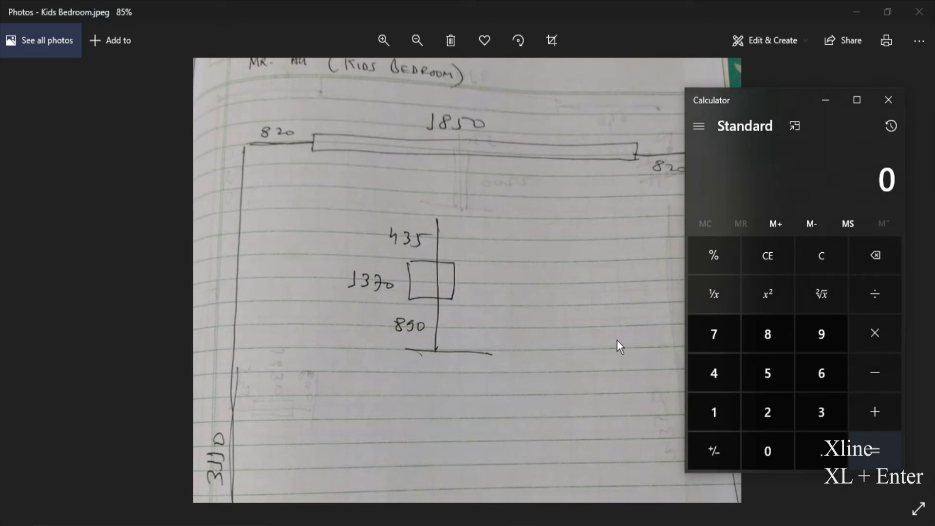
- Total 435+1370+850 to 2,655 in Calculator and return to the AutoCAD drawing
{"action": "type", "text": "435+"}
{"action": "type", "text": "1370+"}
{"action": "type", "text": "850"}
{"action": "key", "text": "Return"}
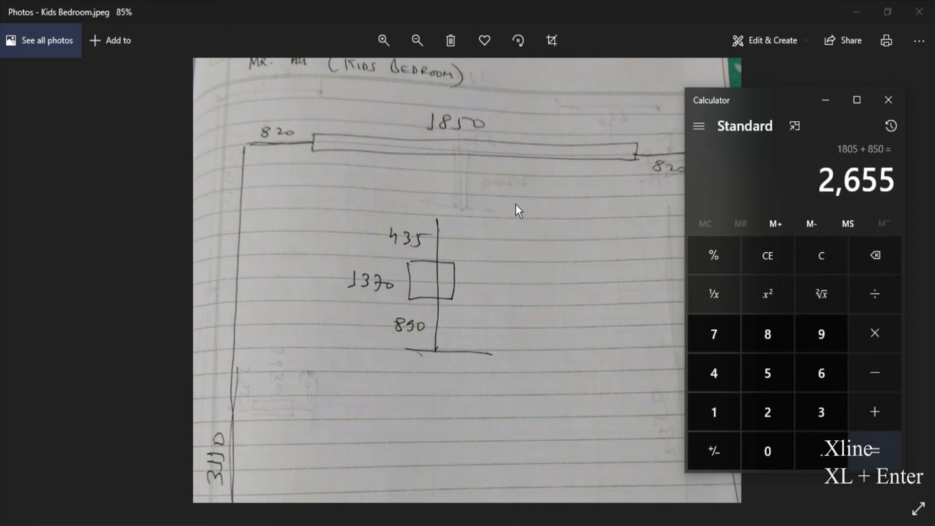
{"action": "key", "text": "alt+Tab"}
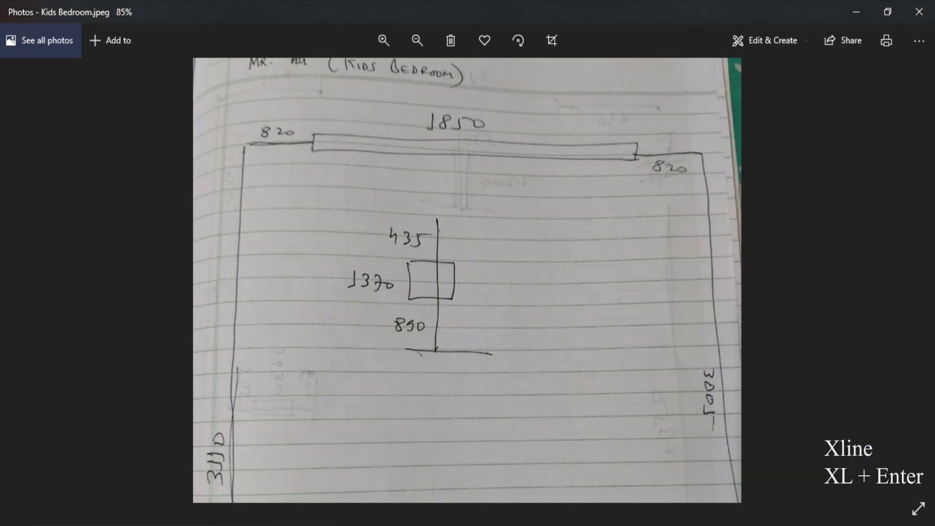
{"action": "key", "text": "alt+Tab"}
{"action": "middle_click_drag", "start_coordinate": [472, 257], "coordinate": [475, 257]}
{"action": "key", "text": "Escape"}
{"action": "key", "text": "Escape"}
{"action": "key", "text": "Escape"}
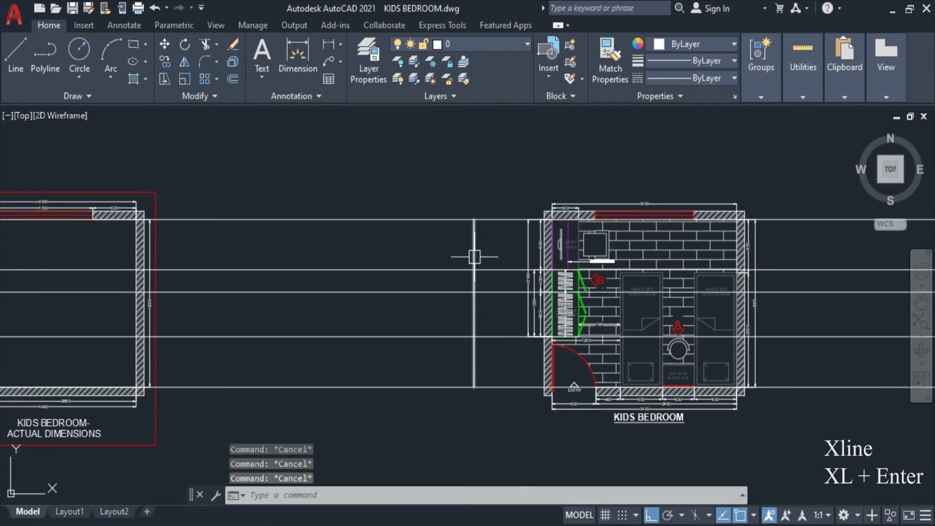
- Offset the vertical construction line 2655 to the left
{"action": "type", "text": "o"}
{"action": "key", "text": "Return"}
{"action": "type", "text": "2655"}
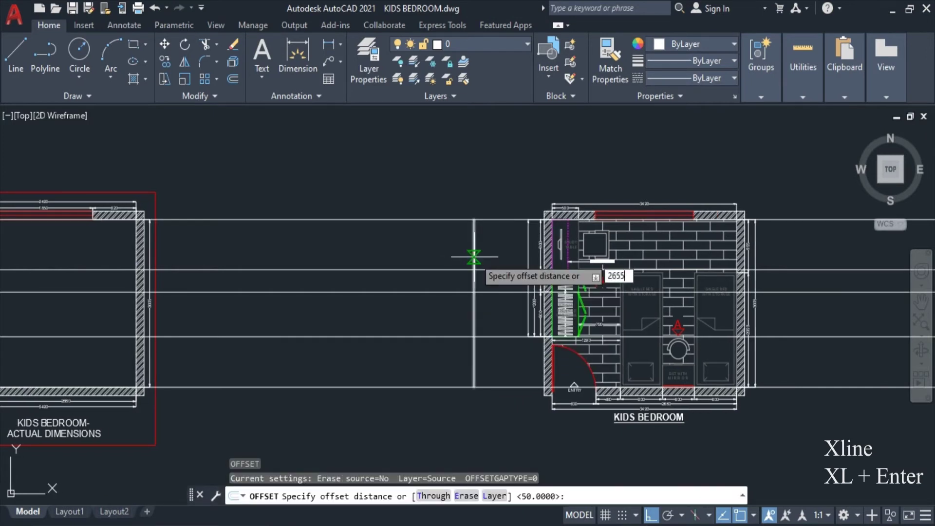
{"action": "key", "text": "Return"}
{"action": "left_click", "coordinate": [475, 257]}
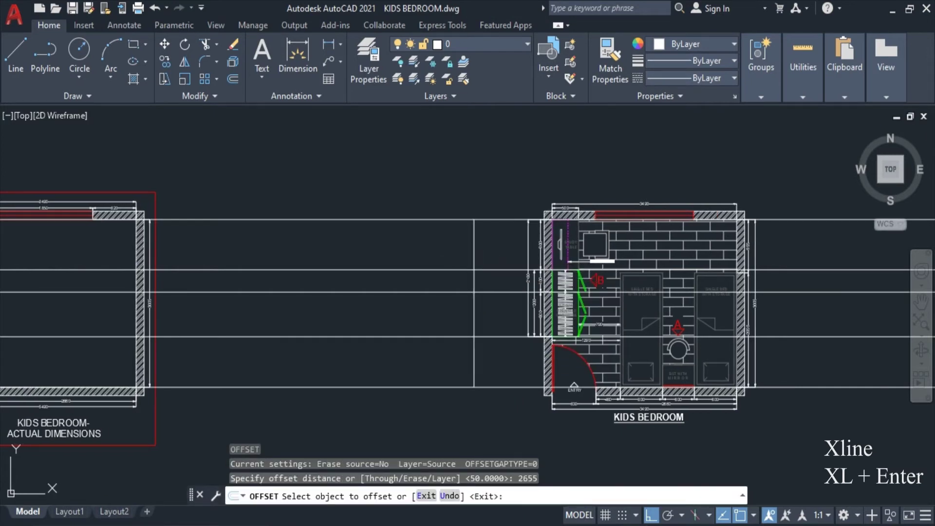
{"action": "left_click", "coordinate": [386, 251]}
{"action": "key", "text": "Escape"}
{"action": "key", "text": "Escape"}
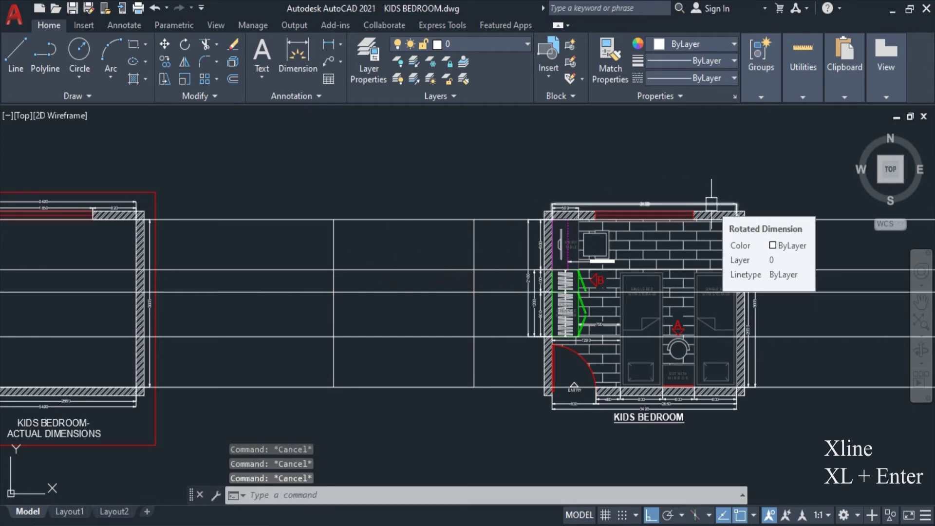
- Offset the top horizontal construction line 150 upward for the top band
{"action": "type", "text": "o"}
{"action": "key", "text": "Return"}
{"action": "type", "text": "150"}
{"action": "key", "text": "Return"}
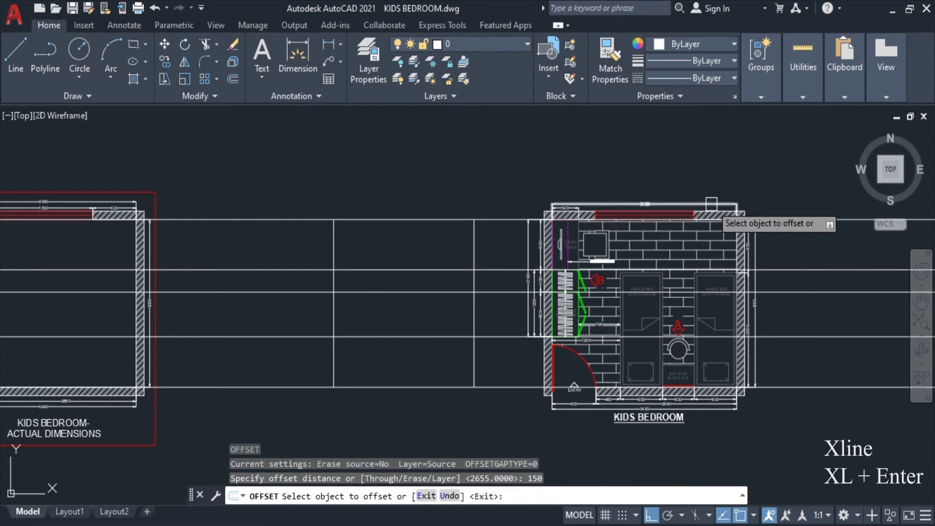
{"action": "left_click", "coordinate": [419, 220]}
{"action": "left_click", "coordinate": [431, 161]}
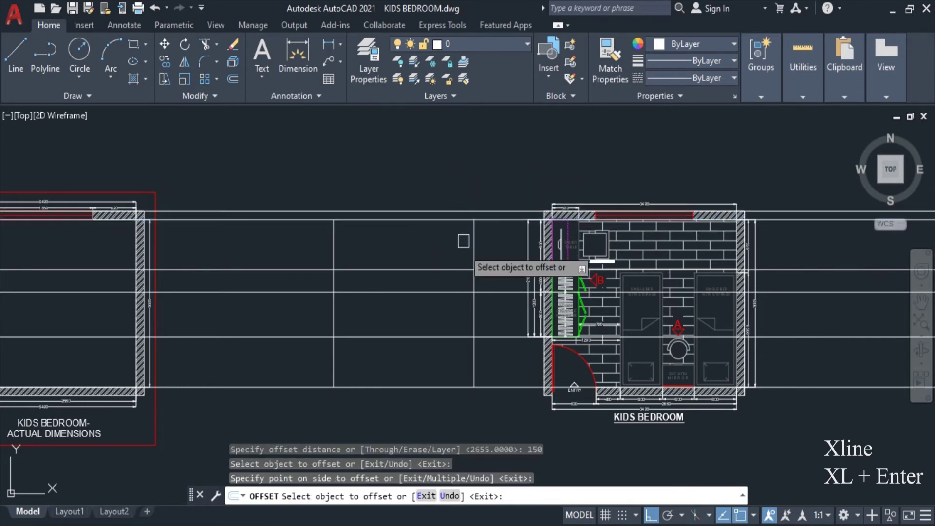
{"action": "key", "text": "Escape"}
- Extend the lines across the verticals, using all edges as boundaries
{"action": "type", "text": "ex"}
{"action": "key", "text": "Return"}
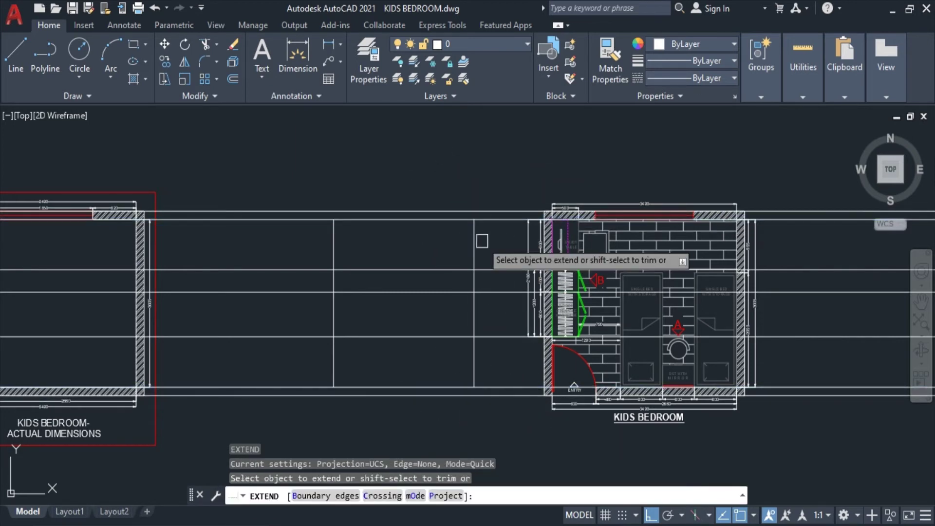
{"action": "right_click", "coordinate": [483, 237]}
{"action": "left_click", "coordinate": [501, 249]}
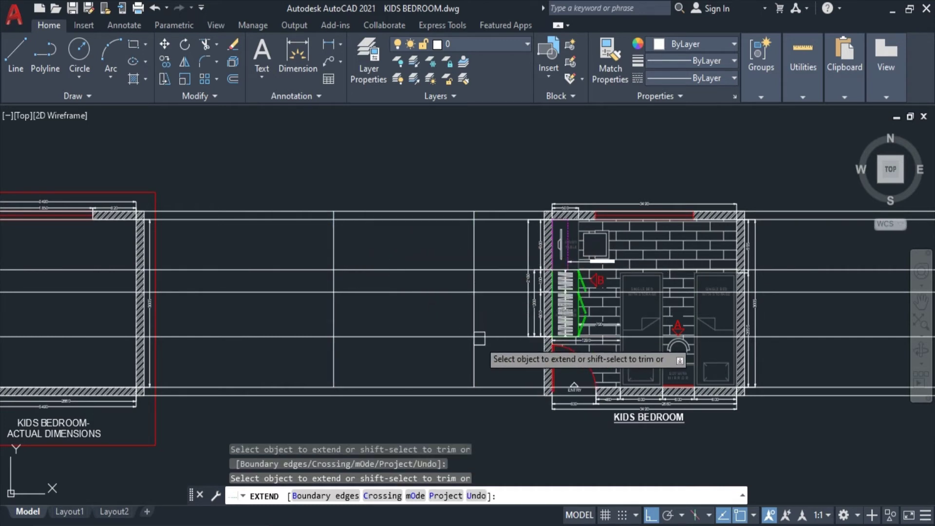
{"action": "left_click", "coordinate": [490, 354]}
{"action": "left_click", "coordinate": [288, 385]}
{"action": "key", "text": "Return"}
{"action": "key", "text": "Escape"}
{"action": "key", "text": "Escape"}
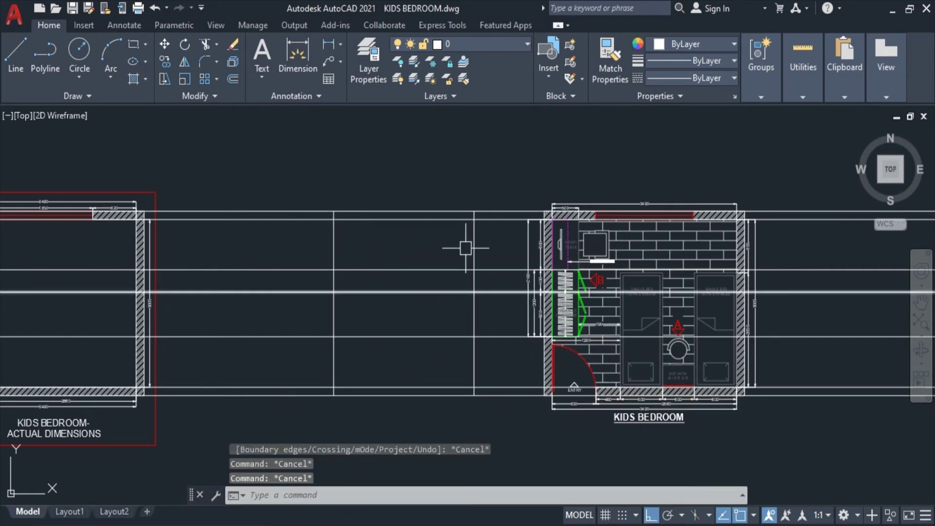
- Trim the horizontal lines to the two vertical edges, leaving a divided rectangular frame
{"action": "type", "text": "T"}
{"action": "key", "text": "Return"}
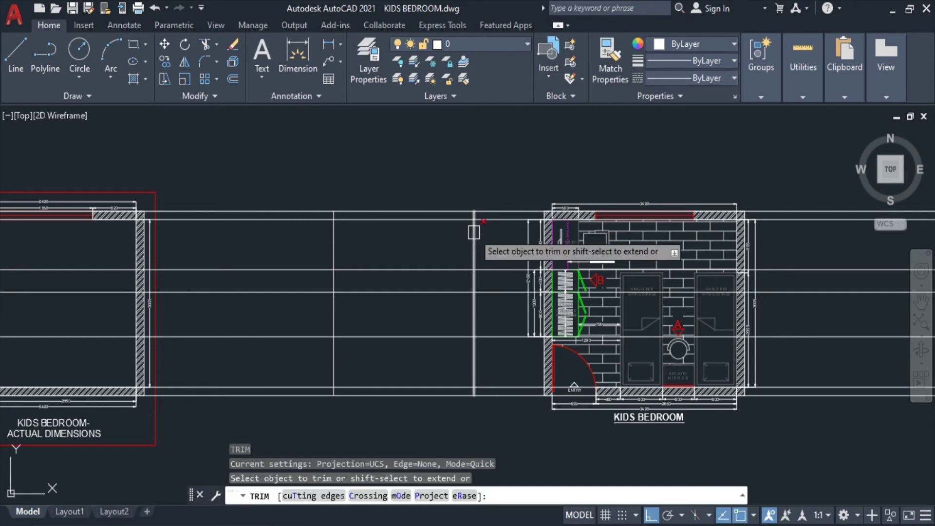
{"action": "key", "text": "Down"}
{"action": "left_click", "coordinate": [507, 270]}
{"action": "left_click", "coordinate": [497, 238]}
{"action": "left_click", "coordinate": [285, 252]}
{"action": "key", "text": "Return"}
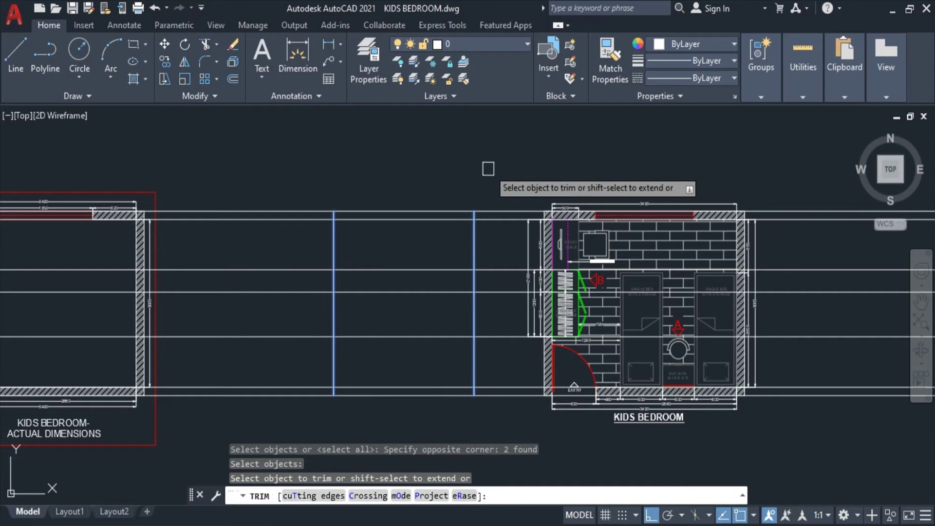
{"action": "left_click", "coordinate": [490, 168]}
{"action": "key", "text": "Return"}
{"action": "left_click", "coordinate": [321, 141]}
{"action": "key", "text": "Return"}
{"action": "key", "text": "Escape"}
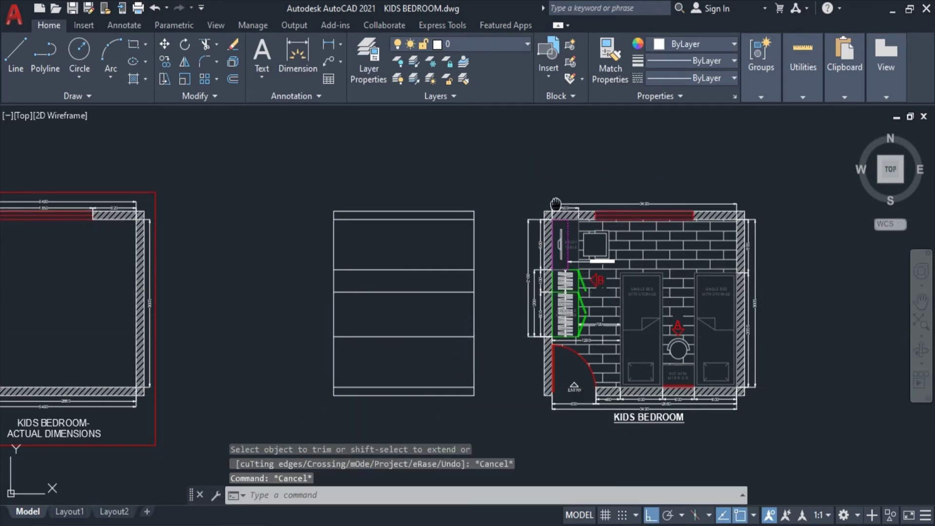
{"action": "middle_click_drag", "start_coordinate": [556, 203], "coordinate": [527, 168]}
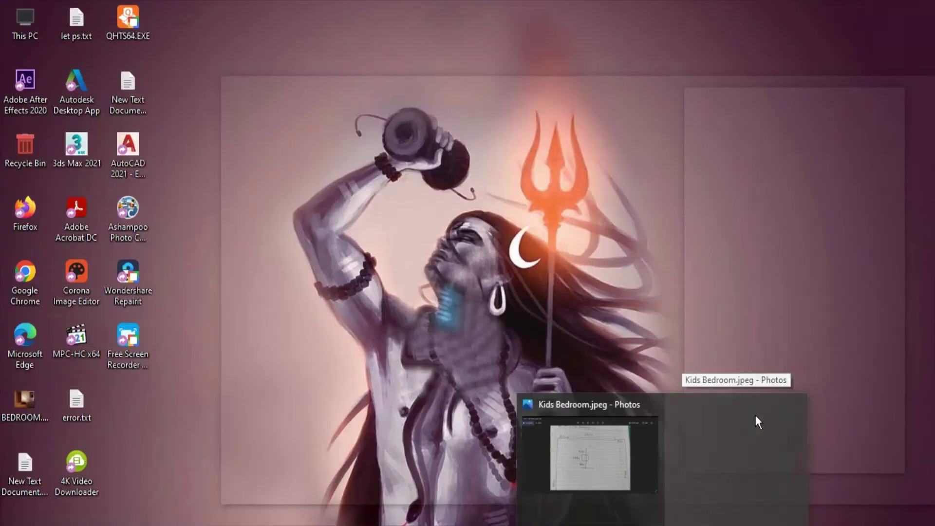
- Offset the elevation's right edge 850, then that divider 1370, for the window sides
{"action": "left_click", "coordinate": [640, 422]}
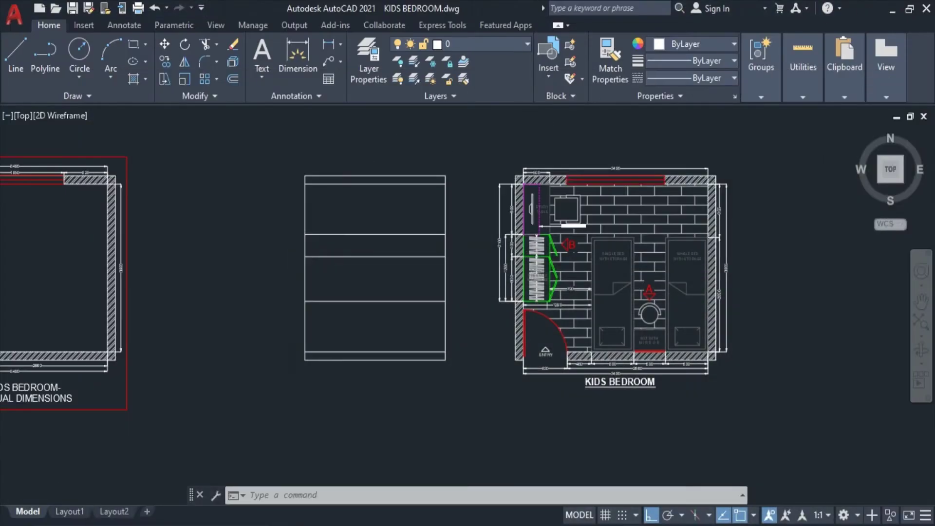
{"action": "scroll", "coordinate": [378, 137], "scroll_direction": "up", "scroll_amount": 5}
{"action": "key", "text": "Return"}
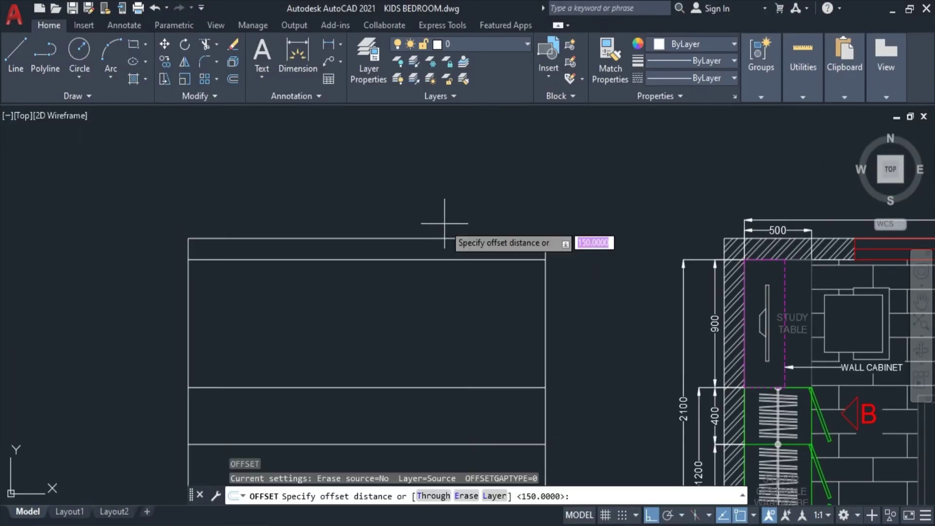
{"action": "type", "text": "850"}
{"action": "key", "text": "Return"}
{"action": "left_click", "coordinate": [545, 297]}
{"action": "left_click", "coordinate": [416, 307]}
{"action": "key", "text": "Return"}
{"action": "key", "text": "Return"}
{"action": "type", "text": "1370"}
{"action": "key", "text": "Return"}
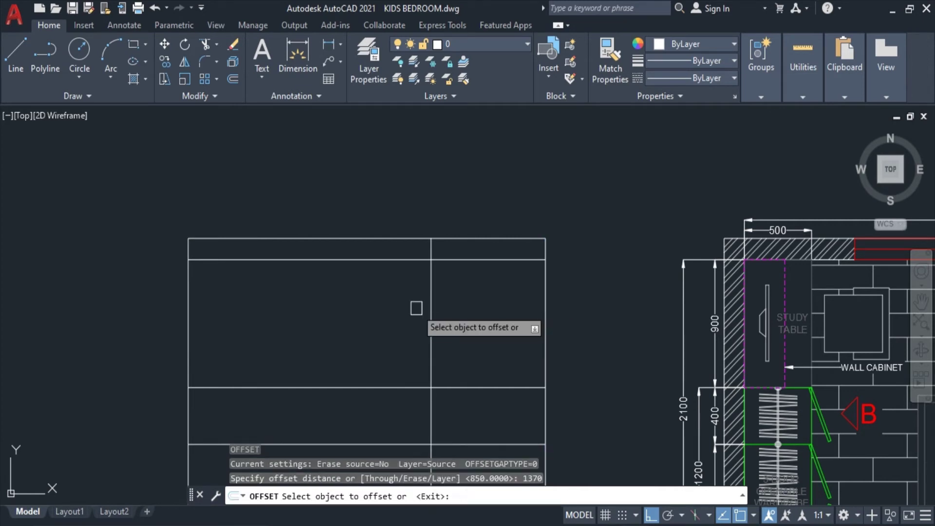
{"action": "left_click", "coordinate": [428, 306]}
{"action": "left_click", "coordinate": [344, 307]}
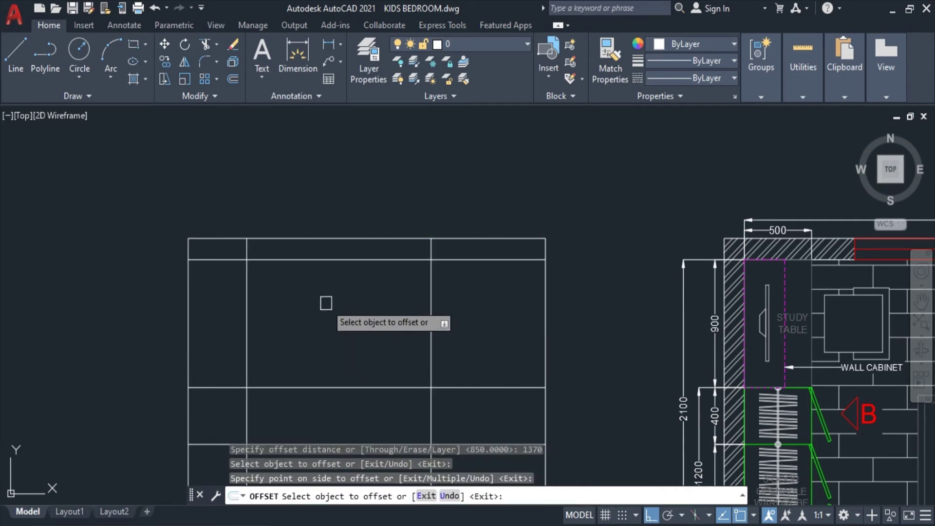
{"action": "key", "text": "Escape"}
{"action": "key", "text": "Escape"}
{"action": "key", "text": "Escape"}
- Trim the two new dividers below the top band's lower line
{"action": "type", "text": "r"}
{"action": "key", "text": "Return"}
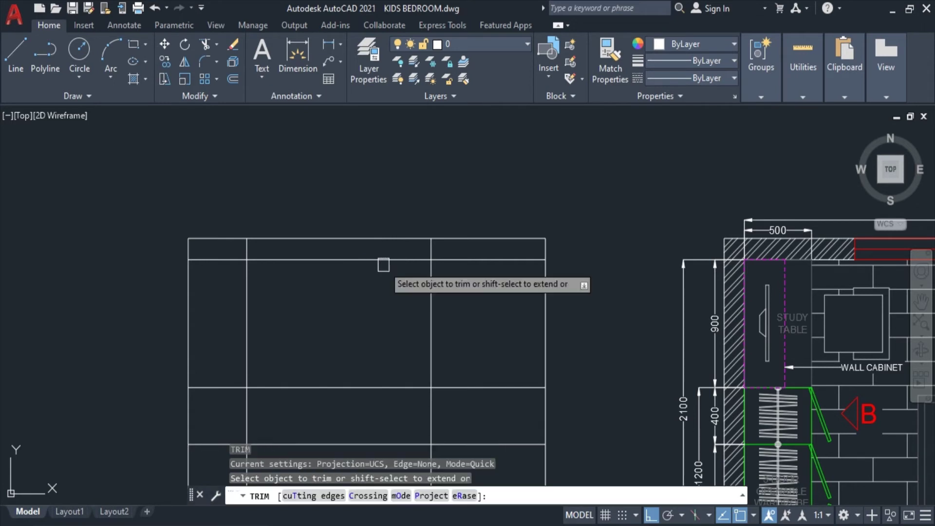
{"action": "key", "text": "Down"}
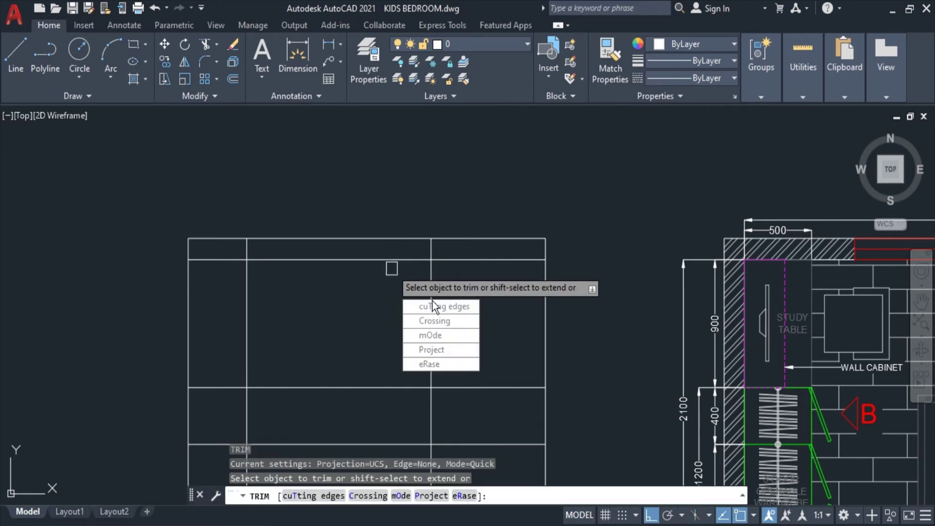
{"action": "left_click", "coordinate": [432, 305]}
{"action": "left_click", "coordinate": [370, 260]}
{"action": "key", "text": "Return"}
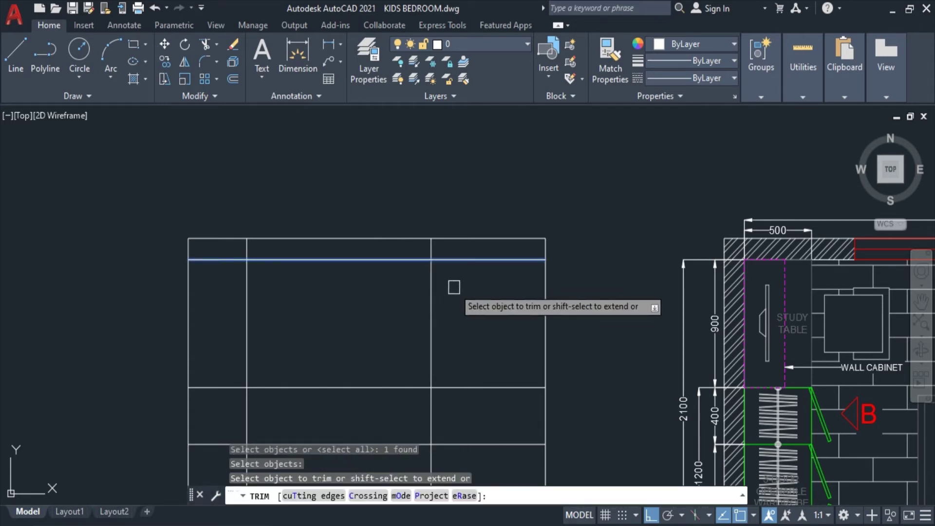
{"action": "left_click", "coordinate": [453, 286]}
{"action": "left_click", "coordinate": [226, 350]}
{"action": "key", "text": "Return"}
{"action": "key", "text": "Escape"}
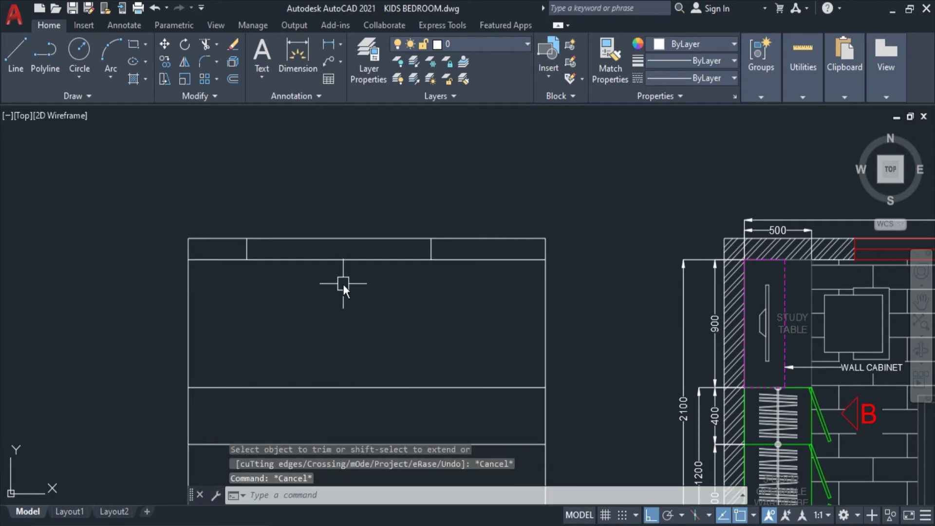
- Draw a red line between the two dividers inside the top band
{"action": "type", "text": "l"}
{"action": "key", "text": "Return"}
{"action": "left_click", "coordinate": [247, 249]}
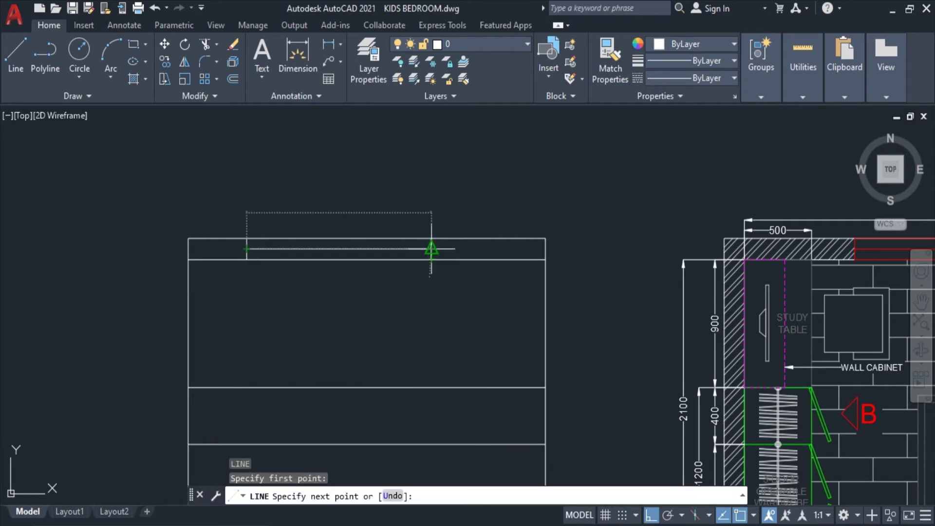
{"action": "left_click", "coordinate": [431, 249]}
{"action": "key", "text": "Escape"}
{"action": "left_click", "coordinate": [234, 203]}
{"action": "left_click", "coordinate": [453, 269]}
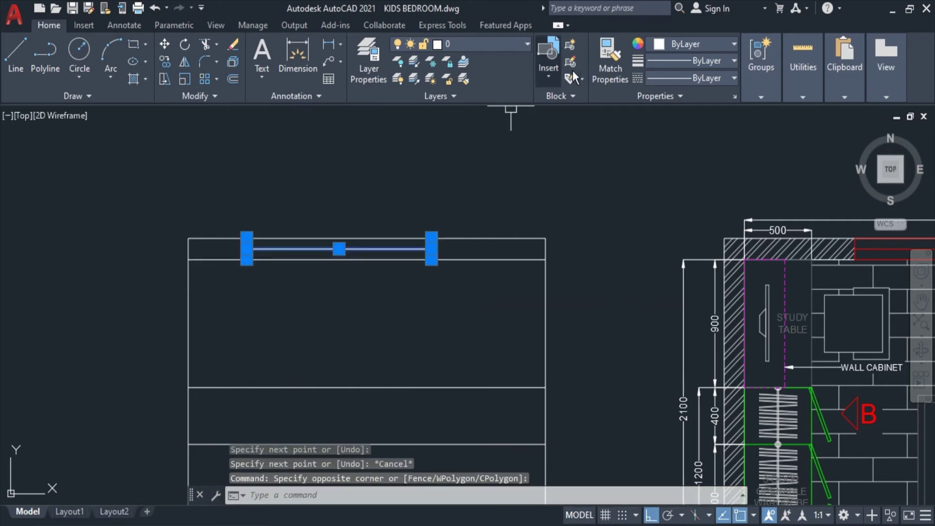
{"action": "left_click", "coordinate": [681, 44]}
{"action": "left_click", "coordinate": [655, 191]}
{"action": "key", "text": "Escape"}
- Draw the window rectangle in the top band and match it to the red line
{"action": "scroll", "coordinate": [286, 254], "scroll_direction": "up", "scroll_amount": 3}
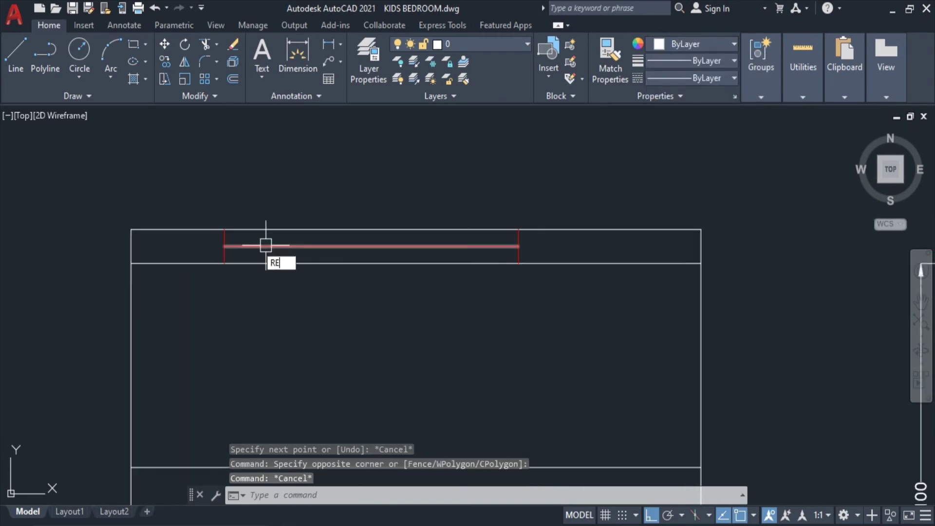
{"action": "type", "text": "rec"}
{"action": "key", "text": "Return"}
{"action": "left_click", "coordinate": [224, 229]}
{"action": "left_click", "coordinate": [518, 246]}
{"action": "type", "text": "ma"}
{"action": "key", "text": "Return"}
{"action": "left_click", "coordinate": [438, 247]}
{"action": "key", "text": "Escape"}
{"action": "scroll", "coordinate": [658, 261], "scroll_direction": "down", "scroll_amount": 4}
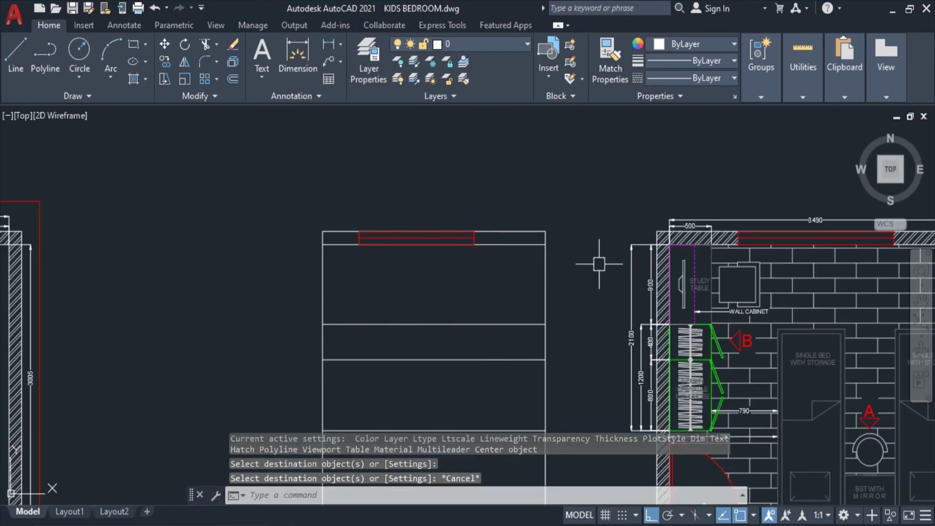
{"action": "scroll", "coordinate": [589, 272], "scroll_direction": "down", "scroll_amount": 2}
{"action": "middle_click_drag", "start_coordinate": [506, 352], "coordinate": [445, 264]}
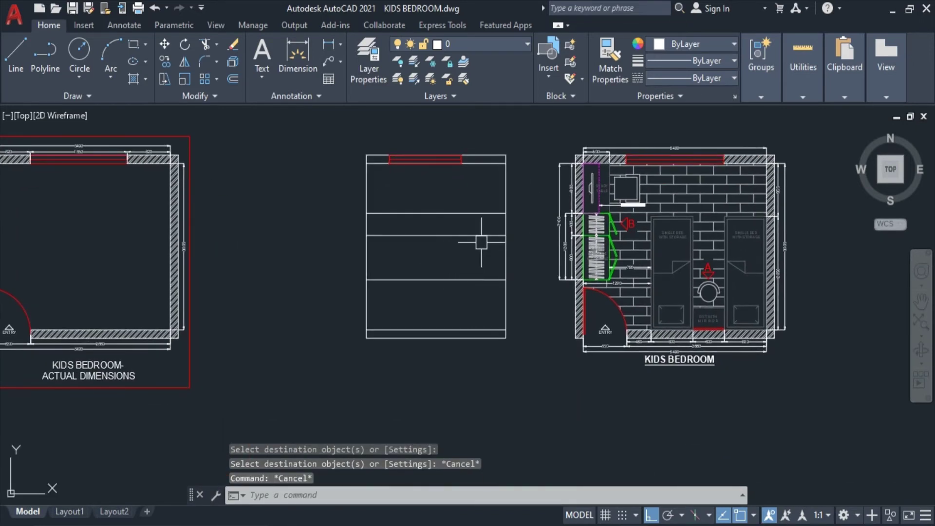
{"action": "key", "text": "Escape"}
{"action": "key", "text": "Escape"}
{"action": "middle_click_drag", "start_coordinate": [421, 222], "coordinate": [427, 250]}
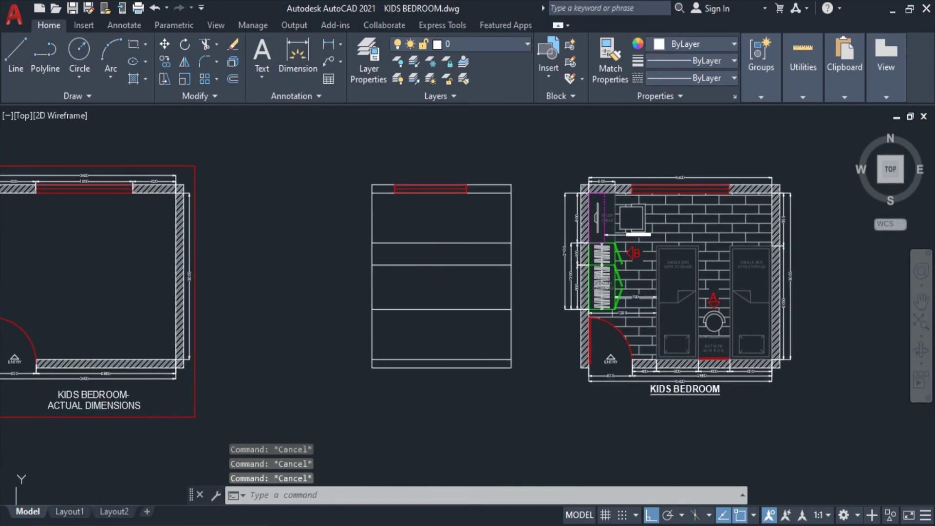
- Hatch the wall pieces beside the window and the elevation's bottom strip
{"action": "type", "text": "h"}
{"action": "key", "text": "Return"}
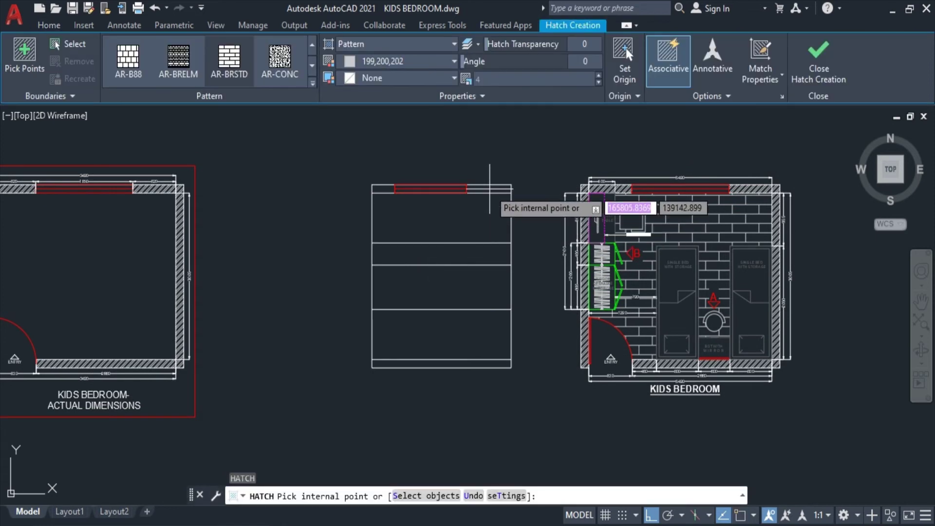
{"action": "left_click", "coordinate": [382, 190]}
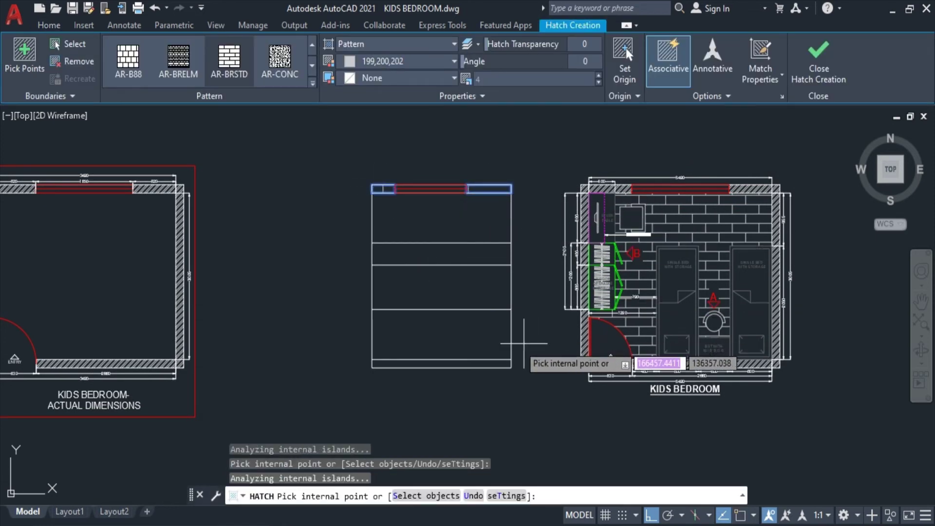
{"action": "left_click", "coordinate": [477, 360]}
{"action": "key", "text": "Return"}
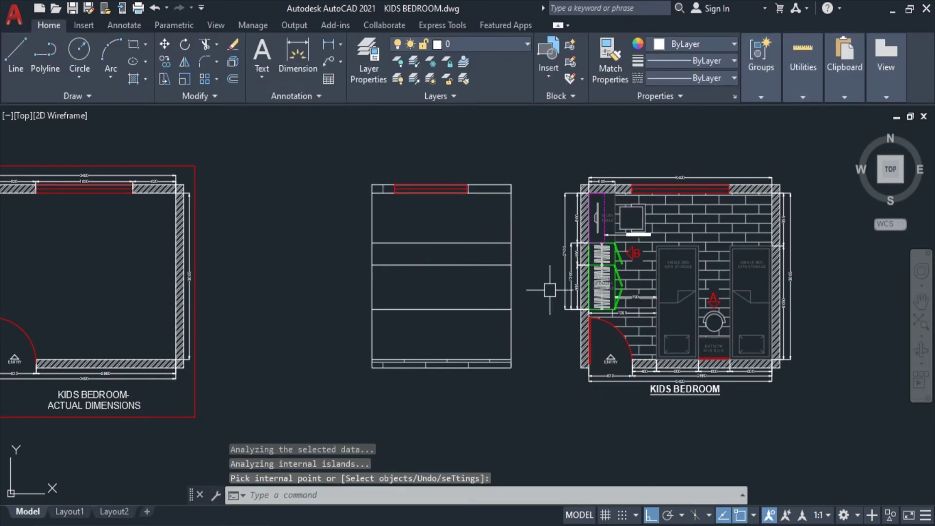
{"action": "type", "text": "MA"}
- Match the bottom strip's hatch to the plan wall's hatch properties
{"action": "key", "text": "Return"}
{"action": "scroll", "coordinate": [587, 349], "scroll_direction": "up", "scroll_amount": 6}
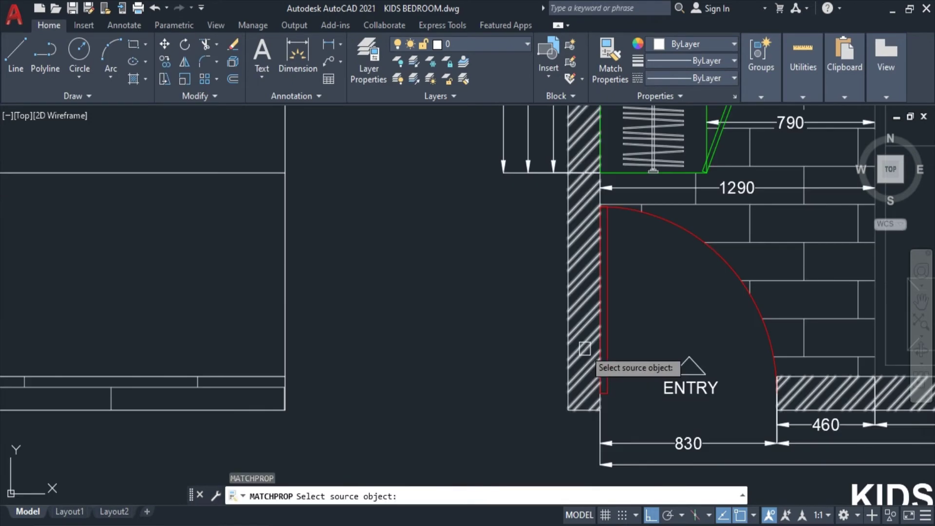
{"action": "scroll", "coordinate": [586, 348], "scroll_direction": "up", "scroll_amount": 3}
{"action": "left_click", "coordinate": [587, 349]}
{"action": "scroll", "coordinate": [587, 349], "scroll_direction": "down", "scroll_amount": 7}
{"action": "scroll", "coordinate": [418, 364], "scroll_direction": "up", "scroll_amount": 2}
{"action": "left_click", "coordinate": [418, 331]}
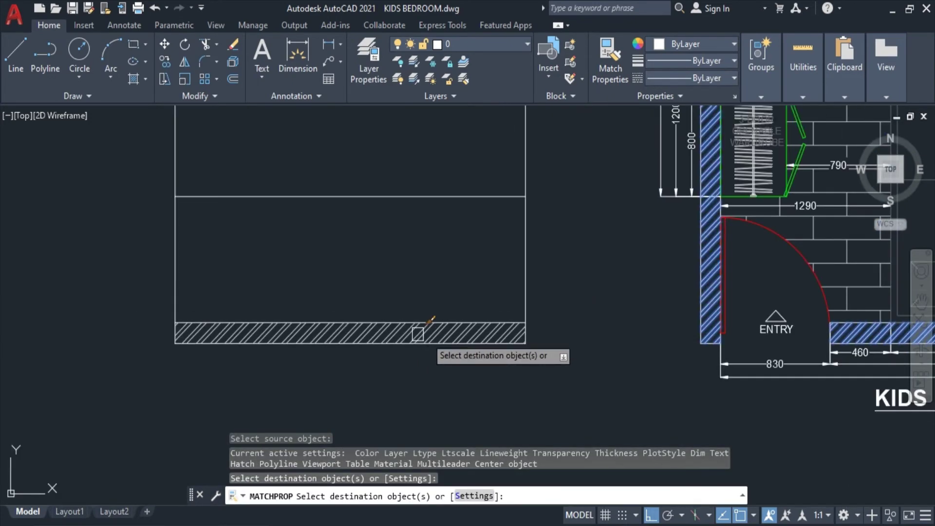
{"action": "key", "text": "Escape"}
{"action": "scroll", "coordinate": [502, 319], "scroll_direction": "down", "scroll_amount": 5}
{"action": "key", "text": "Escape"}
{"action": "scroll", "coordinate": [493, 258], "scroll_direction": "up", "scroll_amount": 2}
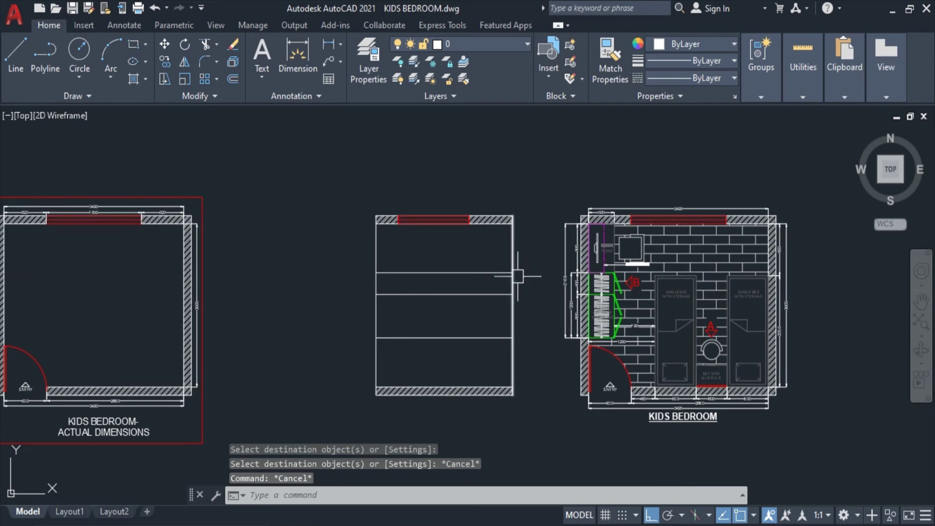
- Save the drawing with Ctrl+S
{"action": "key", "text": "ctrl+s"}
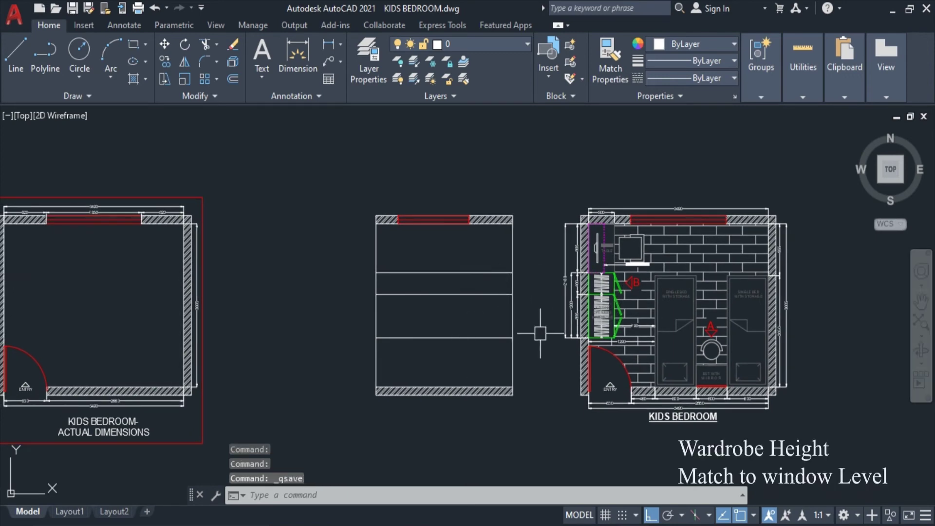
{"action": "scroll", "coordinate": [585, 272], "scroll_direction": "up", "scroll_amount": 5}
{"action": "scroll", "coordinate": [584, 283], "scroll_direction": "down", "scroll_amount": 4}
{"action": "middle_click_drag", "start_coordinate": [542, 291], "coordinate": [533, 289]}
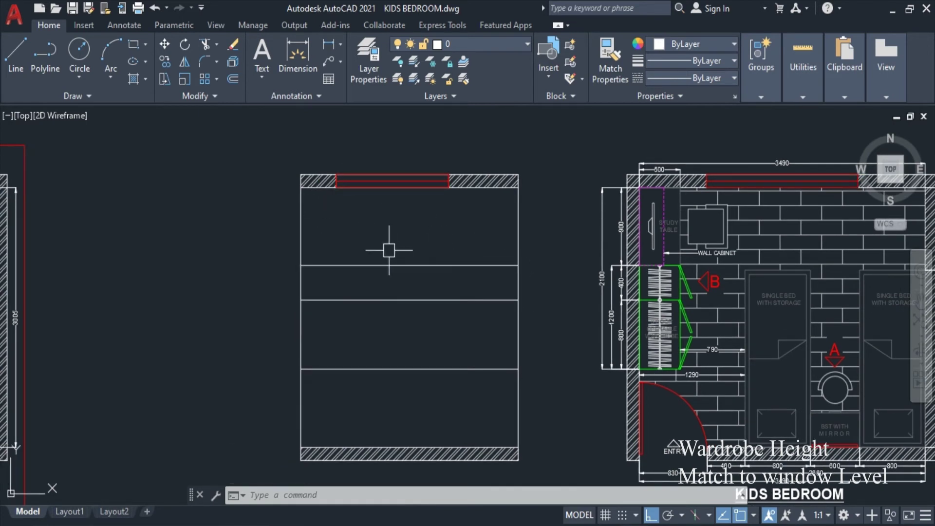
- Draw a vertical line 2100 down from the window's left end
{"action": "type", "text": "l"}
{"action": "key", "text": "Return"}
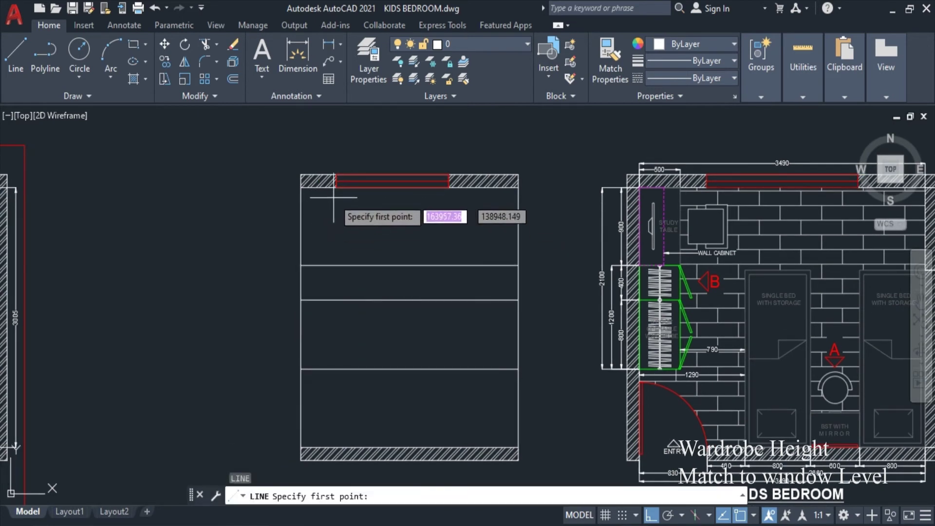
{"action": "left_click", "coordinate": [336, 187]}
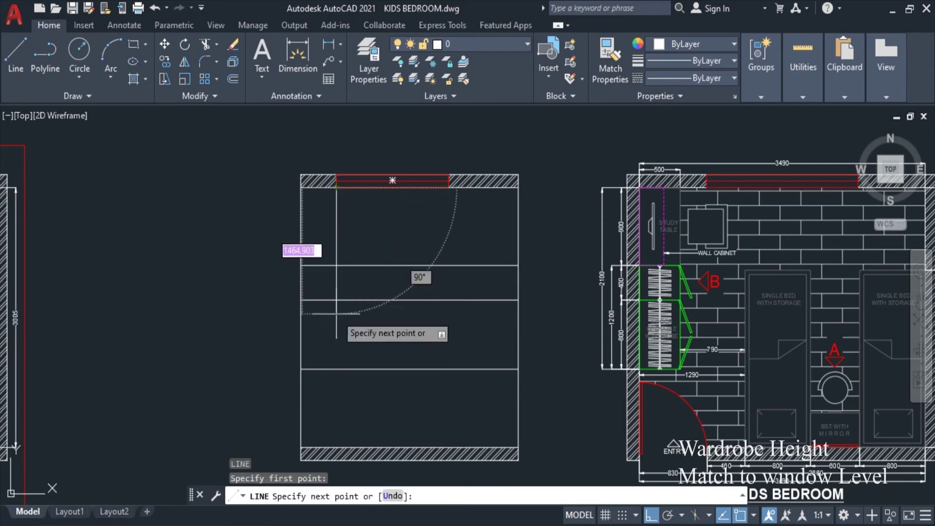
{"action": "left_click", "coordinate": [337, 369]}
{"action": "key", "text": "Escape"}
{"action": "scroll", "coordinate": [335, 278], "scroll_direction": "up", "scroll_amount": 2}
{"action": "type", "text": "tr"}
{"action": "key", "text": "Return"}
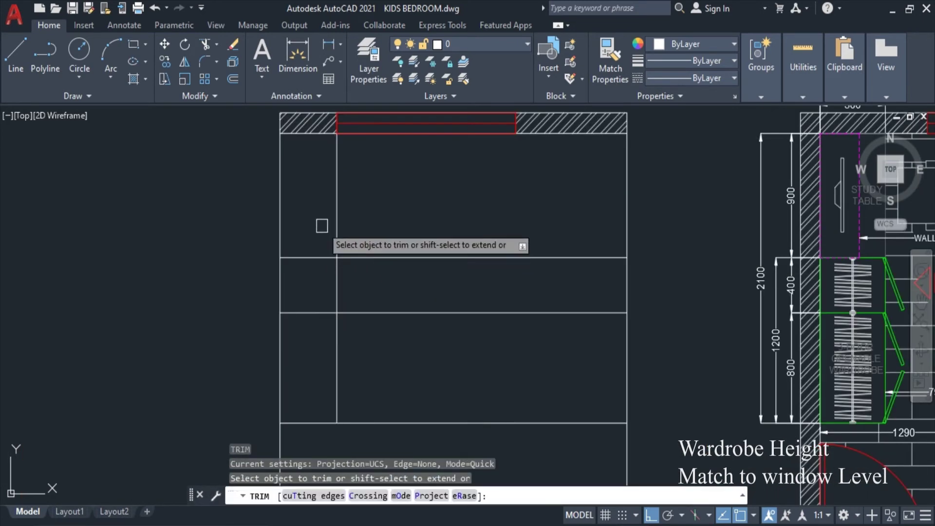
{"action": "left_click", "coordinate": [319, 226]}
{"action": "key", "text": "Escape"}
{"action": "scroll", "coordinate": [450, 268], "scroll_direction": "down", "scroll_amount": 2}
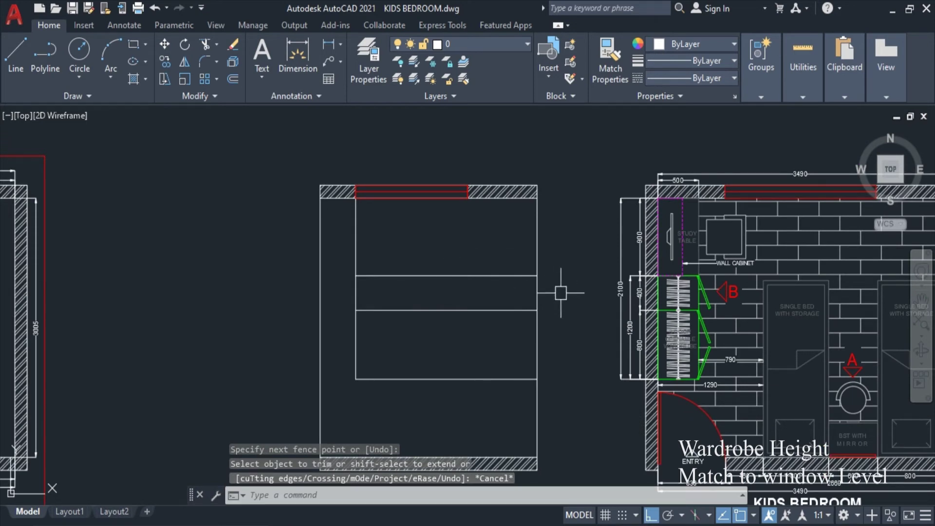
- Offset the elevation's right edge 100 inward
{"action": "type", "text": "o"}
{"action": "key", "text": "Return"}
{"action": "key", "text": "Return"}
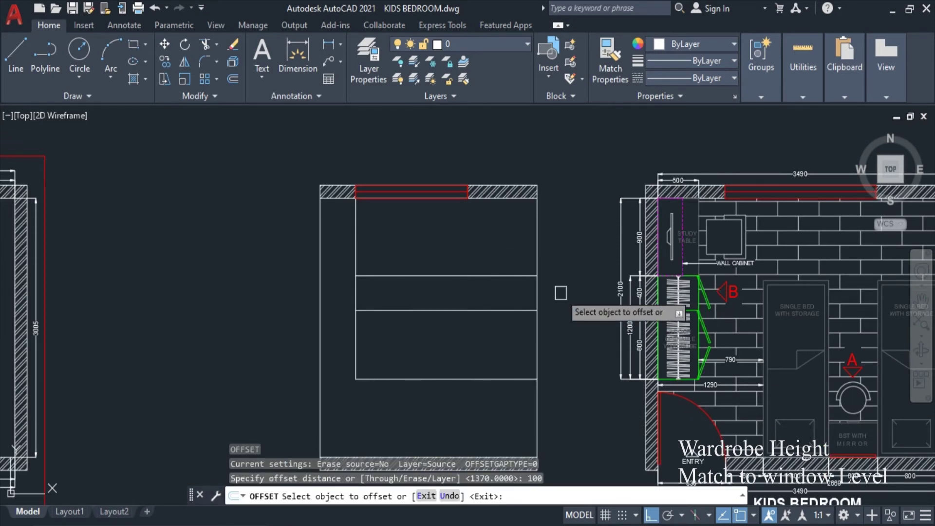
{"action": "left_click", "coordinate": [538, 283]}
{"action": "key", "text": "Escape"}
{"action": "middle_click_drag", "start_coordinate": [528, 414], "coordinate": [485, 307]}
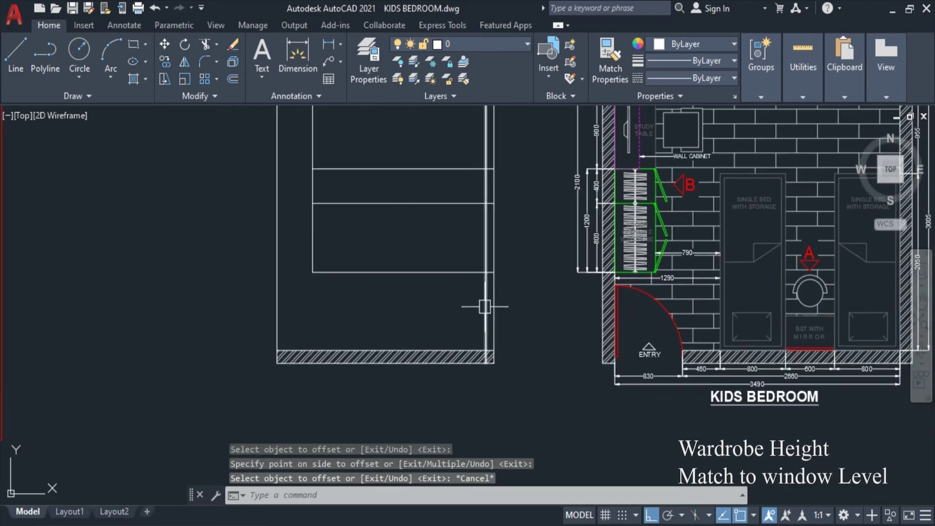
{"action": "scroll", "coordinate": [495, 287], "scroll_direction": "up", "scroll_amount": 4}
- Trim the overhanging line ends against the chosen cutting edges, including the line under the top wall
{"action": "type", "text": "tr"}
{"action": "key", "text": "Return"}
{"action": "key", "text": "Down"}
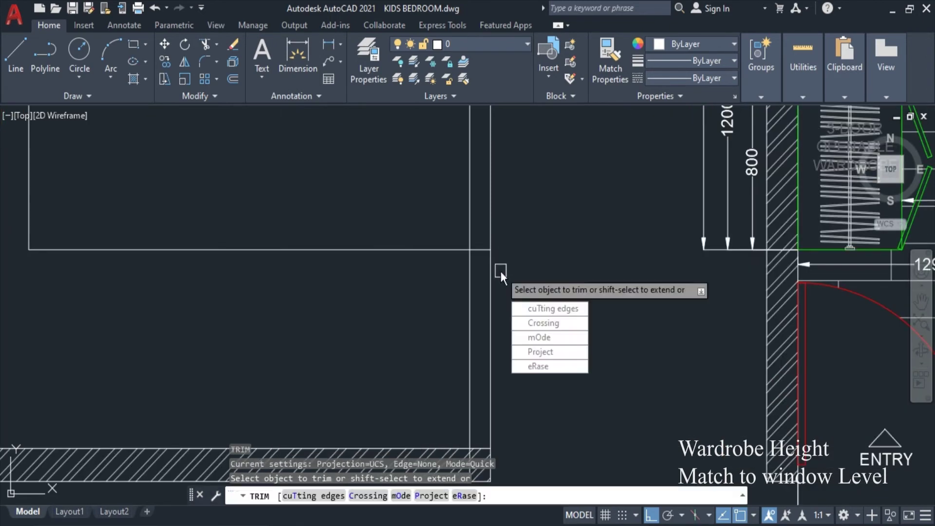
{"action": "left_click", "coordinate": [545, 308]}
{"action": "left_click", "coordinate": [411, 249]}
{"action": "scroll", "coordinate": [411, 249], "scroll_direction": "down", "scroll_amount": 6}
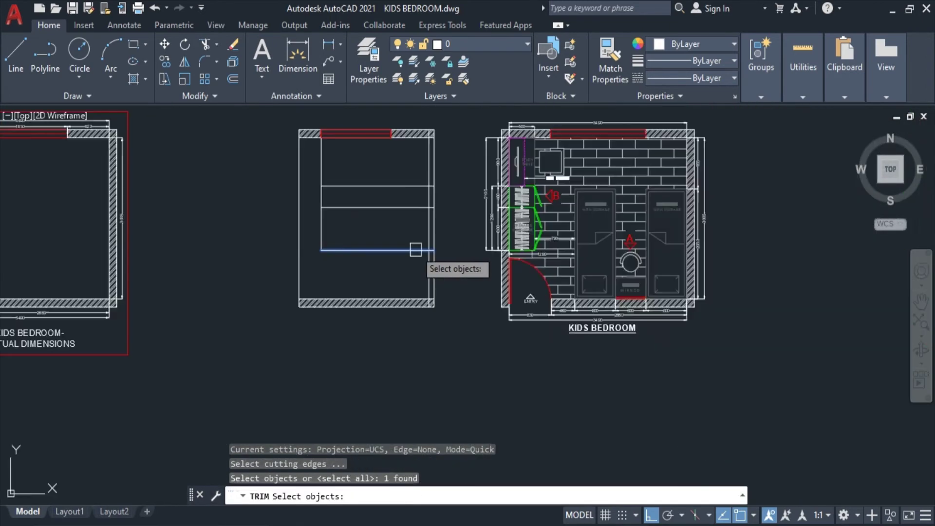
{"action": "scroll", "coordinate": [402, 248], "scroll_direction": "up", "scroll_amount": 6}
{"action": "left_click", "coordinate": [506, 207]}
{"action": "scroll", "coordinate": [546, 182], "scroll_direction": "up", "scroll_amount": 4}
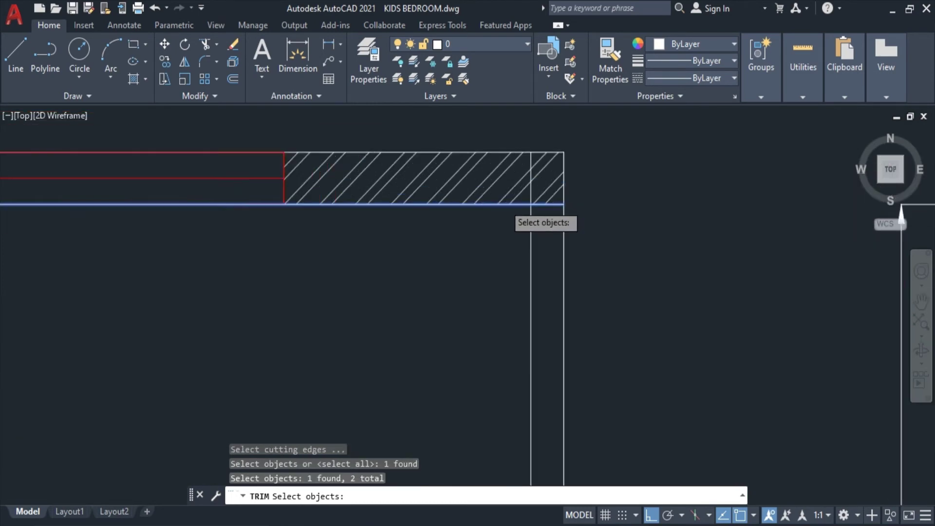
{"action": "key", "text": "Return"}
{"action": "scroll", "coordinate": [550, 290], "scroll_direction": "down", "scroll_amount": 4}
{"action": "scroll", "coordinate": [535, 300], "scroll_direction": "up", "scroll_amount": 5}
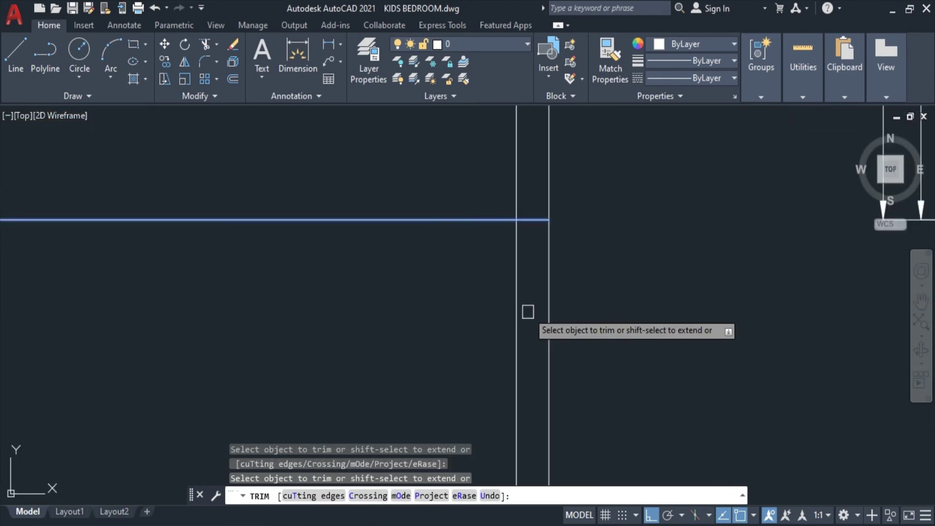
{"action": "key", "text": "Escape"}
- Retry the trim options, then start a selection window around the whole elevation
{"action": "scroll", "coordinate": [517, 277], "scroll_direction": "down", "scroll_amount": 3}
{"action": "scroll", "coordinate": [516, 273], "scroll_direction": "down", "scroll_amount": 3}
{"action": "scroll", "coordinate": [516, 272], "scroll_direction": "up", "scroll_amount": 2}
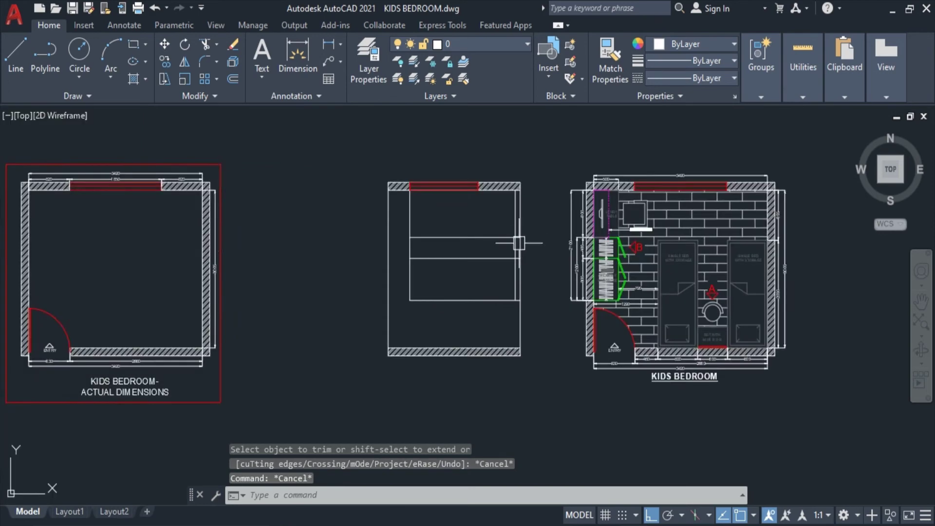
{"action": "scroll", "coordinate": [521, 244], "scroll_direction": "up", "scroll_amount": 5}
{"action": "key", "text": "Return"}
{"action": "right_click", "coordinate": [528, 223]}
{"action": "key", "text": "Escape"}
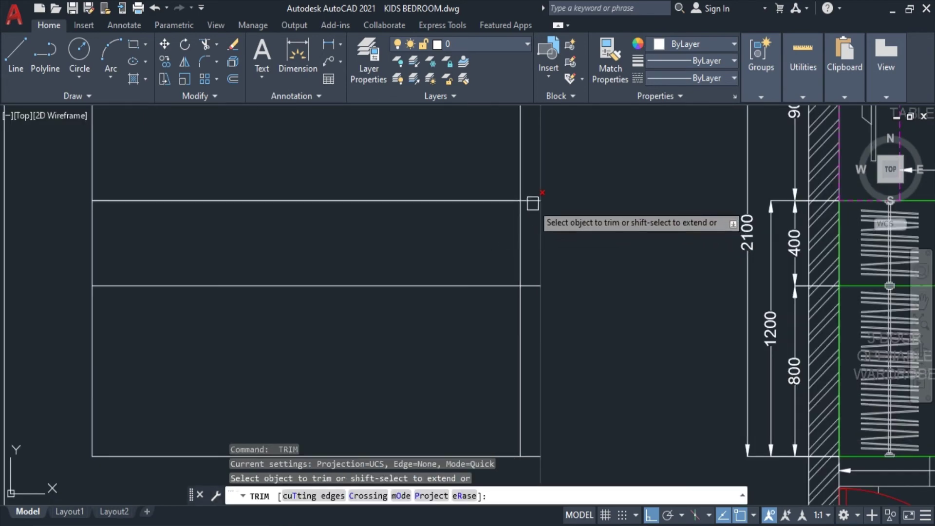
{"action": "key", "text": "Escape"}
{"action": "scroll", "coordinate": [531, 278], "scroll_direction": "down", "scroll_amount": 2}
{"action": "scroll", "coordinate": [531, 279], "scroll_direction": "down", "scroll_amount": 2}
{"action": "key", "text": "Escape"}
{"action": "key", "text": "Escape"}
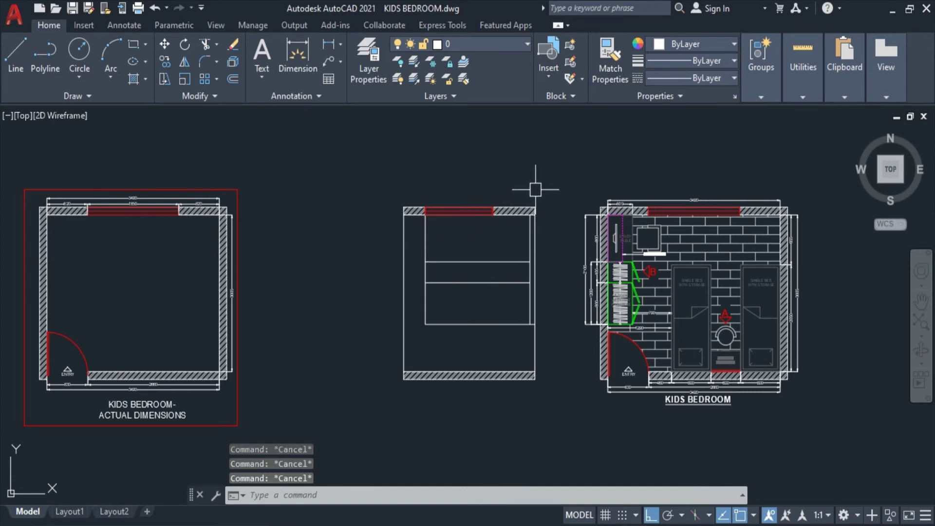
{"action": "left_click", "coordinate": [536, 189]}
- Select the whole elevation and attempt a rotation, then cancel it and reframe the view
{"action": "left_click", "coordinate": [376, 410]}
{"action": "type", "text": "R"}
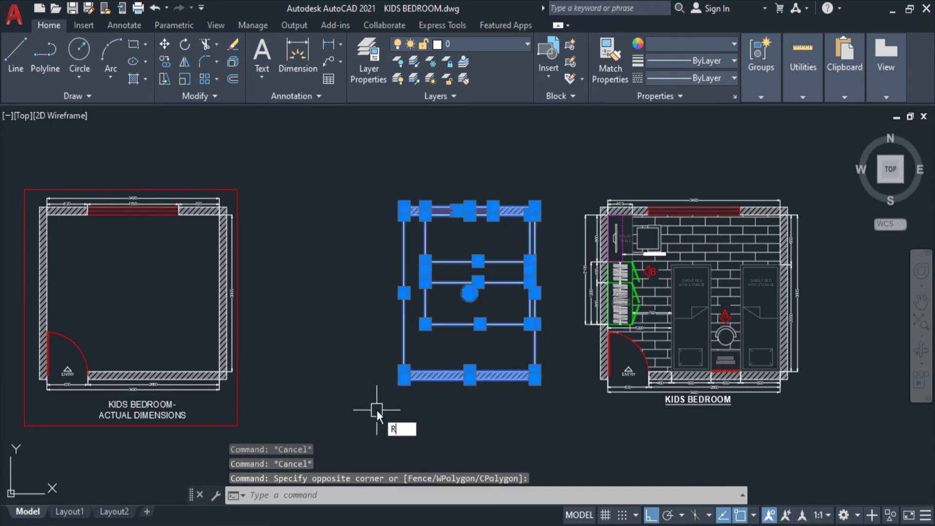
{"action": "key", "text": "Return"}
{"action": "left_click", "coordinate": [469, 293]}
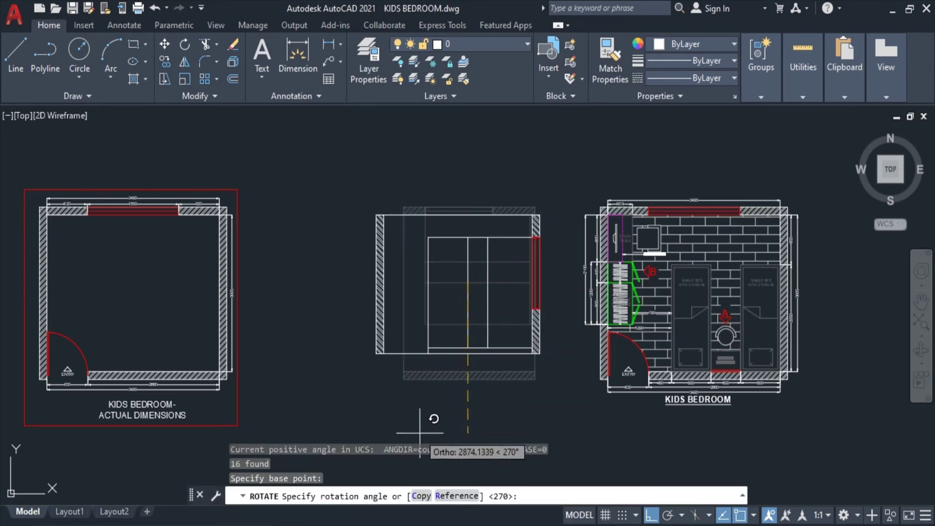
{"action": "key", "text": "Escape"}
{"action": "key", "text": "Escape"}
{"action": "key", "text": "Escape"}
{"action": "scroll", "coordinate": [466, 314], "scroll_direction": "up", "scroll_amount": 2}
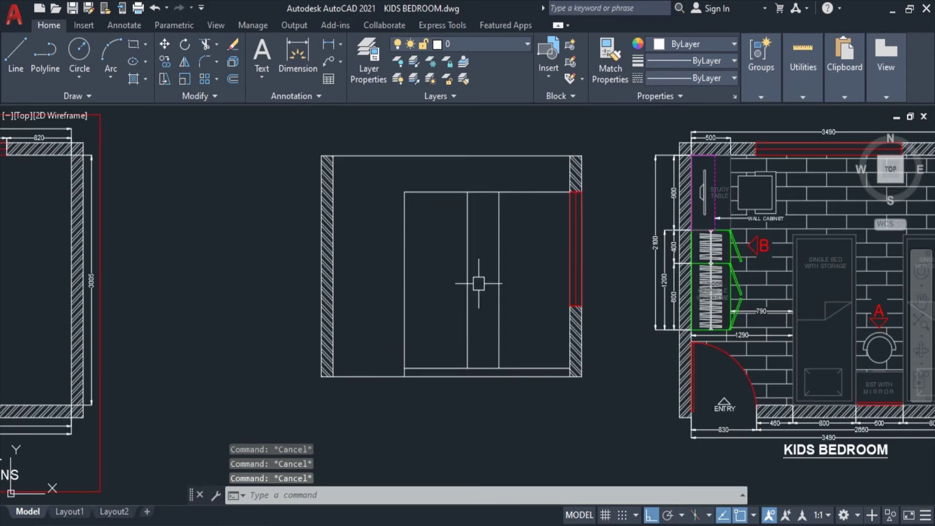
{"action": "middle_click_drag", "start_coordinate": [492, 314], "coordinate": [454, 329]}
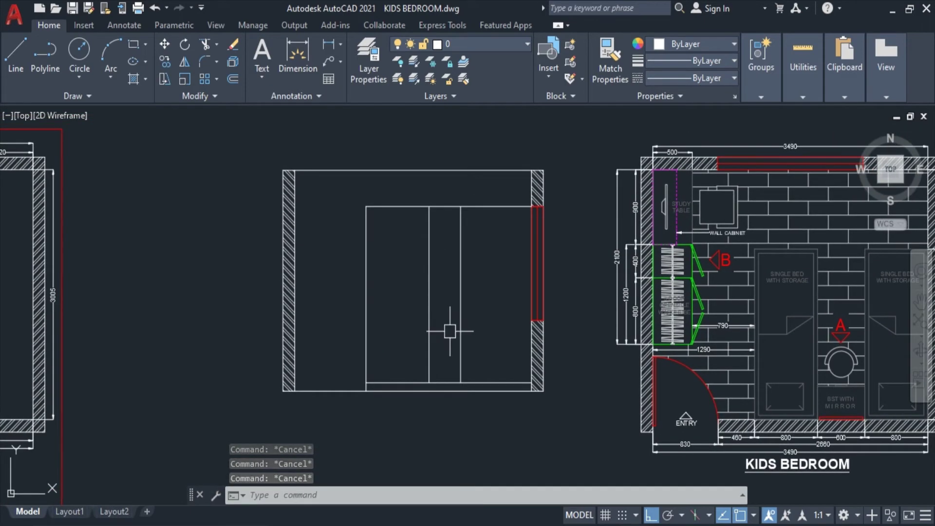
{"action": "scroll", "coordinate": [445, 272], "scroll_direction": "up", "scroll_amount": 2}
{"action": "middle_click_drag", "start_coordinate": [440, 305], "coordinate": [440, 268]}
- Add linear dimensions for the wardrobe's 1200 and 900 bottom sections
{"action": "type", "text": "DLI"}
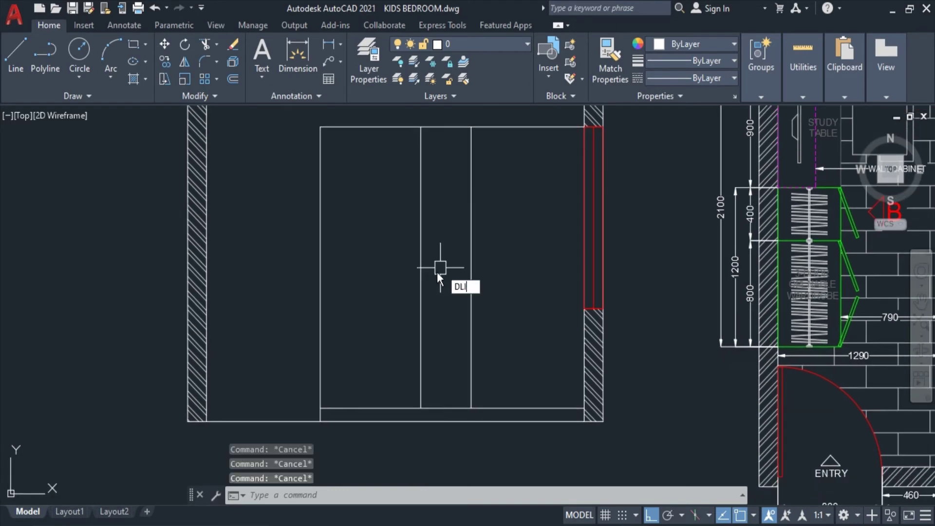
{"action": "key", "text": "Return"}
{"action": "left_click", "coordinate": [321, 420]}
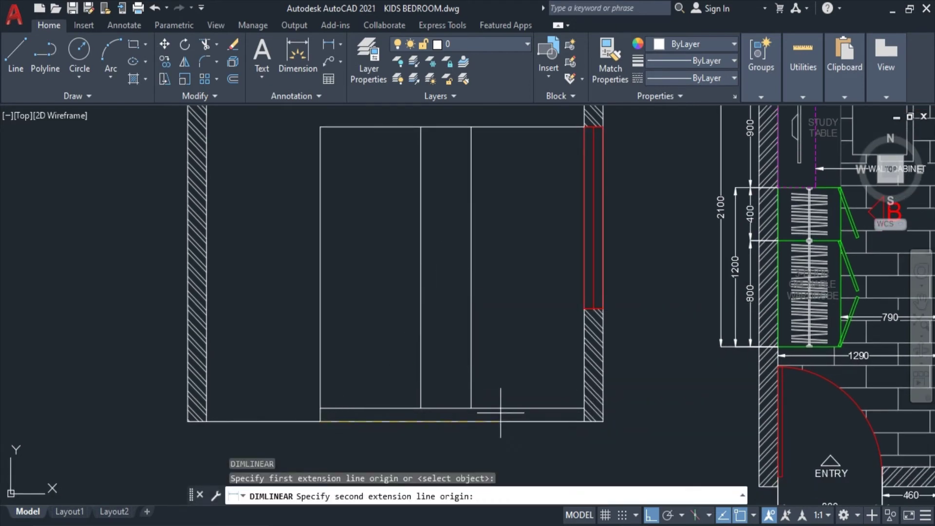
{"action": "left_click", "coordinate": [471, 418]}
{"action": "scroll", "coordinate": [454, 423], "scroll_direction": "up", "scroll_amount": 2}
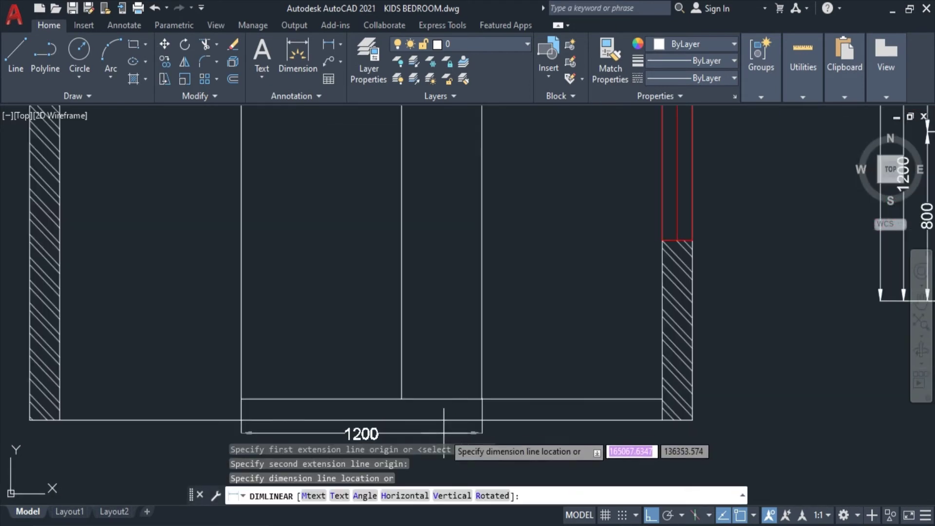
{"action": "left_click", "coordinate": [444, 433]}
{"action": "mouse_move", "coordinate": [476, 392]}
{"action": "middle_mouse_down"}
{"action": "mouse_move", "coordinate": [455, 349]}
{"action": "mouse_move", "coordinate": [396, 285]}
{"action": "middle_mouse_up"}
{"action": "key", "text": "Return"}
{"action": "left_click", "coordinate": [403, 291]}
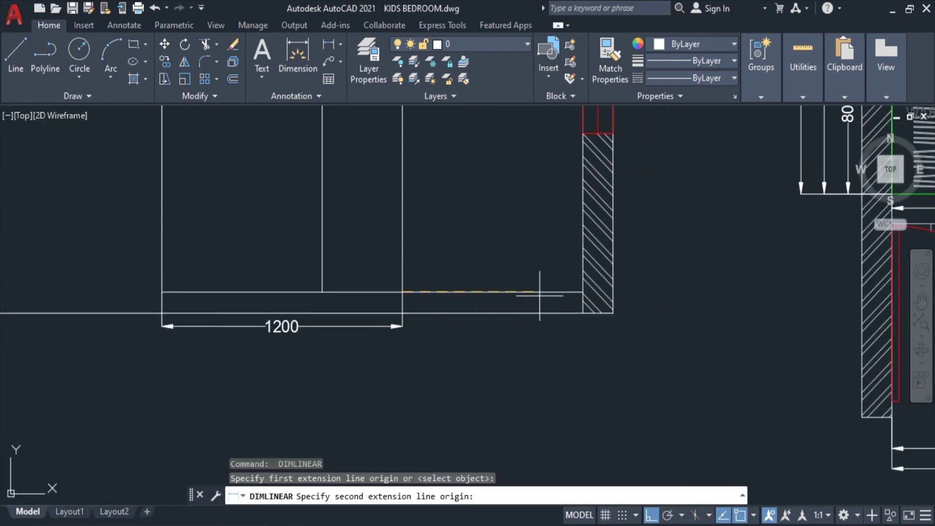
{"action": "left_click", "coordinate": [583, 293]}
{"action": "left_click", "coordinate": [350, 326]}
- Dimension the overall 2100 width and the 2220 wardrobe height
{"action": "key", "text": "Return"}
{"action": "key", "text": "Return"}
{"action": "left_click", "coordinate": [208, 292]}
{"action": "left_click", "coordinate": [268, 328]}
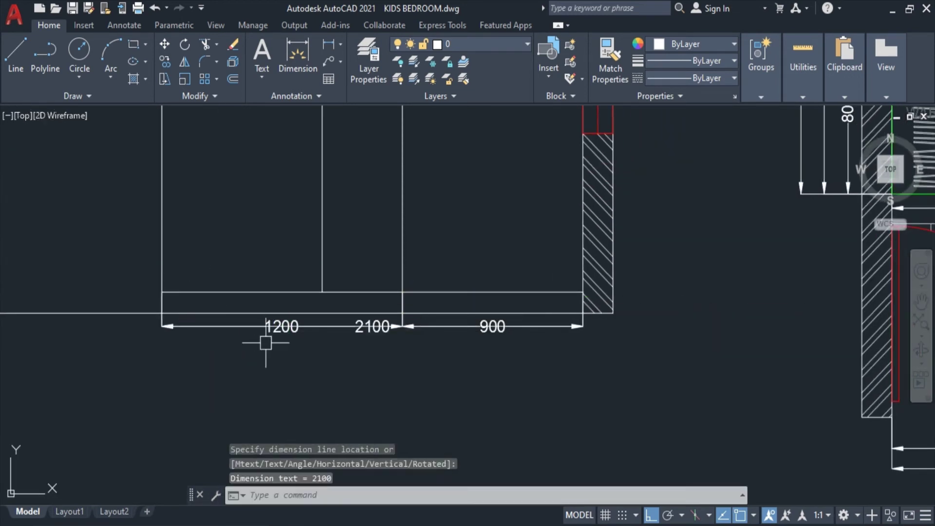
{"action": "scroll", "coordinate": [270, 336], "scroll_direction": "down", "scroll_amount": 2}
{"action": "key", "text": "Return"}
{"action": "key", "text": "Return"}
{"action": "left_click", "coordinate": [225, 297]}
{"action": "scroll", "coordinate": [229, 293], "scroll_direction": "down", "scroll_amount": 3}
{"action": "scroll", "coordinate": [226, 273], "scroll_direction": "up", "scroll_amount": 3}
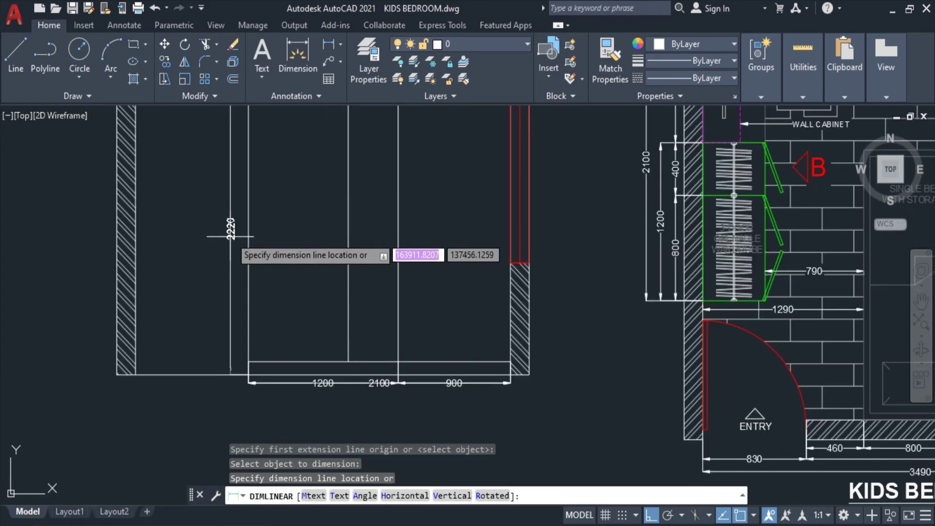
{"action": "scroll", "coordinate": [229, 229], "scroll_direction": "up", "scroll_amount": 2}
{"action": "left_click", "coordinate": [234, 233]}
{"action": "scroll", "coordinate": [296, 246], "scroll_direction": "down", "scroll_amount": 3}
{"action": "scroll", "coordinate": [413, 328], "scroll_direction": "down", "scroll_amount": 3}
{"action": "key", "text": "Escape"}
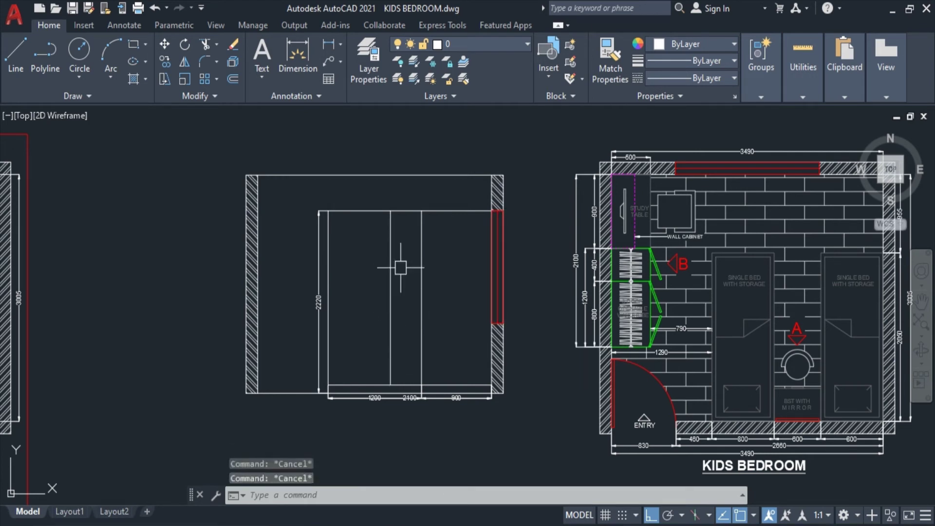
{"action": "type", "text": "o"}
{"action": "key", "text": "Return"}
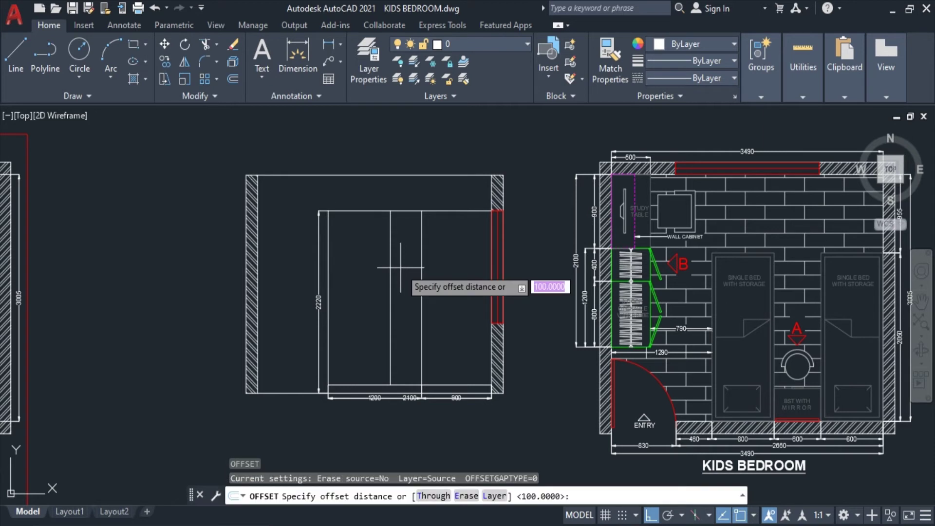
- Offset the wardrobe division line 400 to the left to form a shutter
{"action": "type", "text": "0"}
{"action": "key", "text": "Return"}
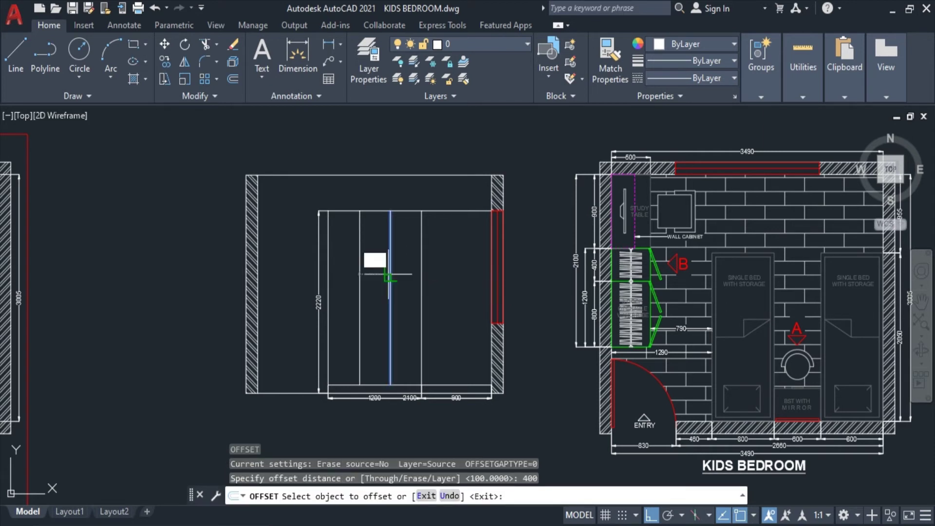
{"action": "left_click", "coordinate": [391, 273]}
{"action": "left_click", "coordinate": [354, 298]}
{"action": "key", "text": "Escape"}
{"action": "scroll", "coordinate": [412, 407], "scroll_direction": "up", "scroll_amount": 4}
- Move the 2100 dimension down below the 1200 and 900 dimensions
{"action": "left_click", "coordinate": [427, 385]}
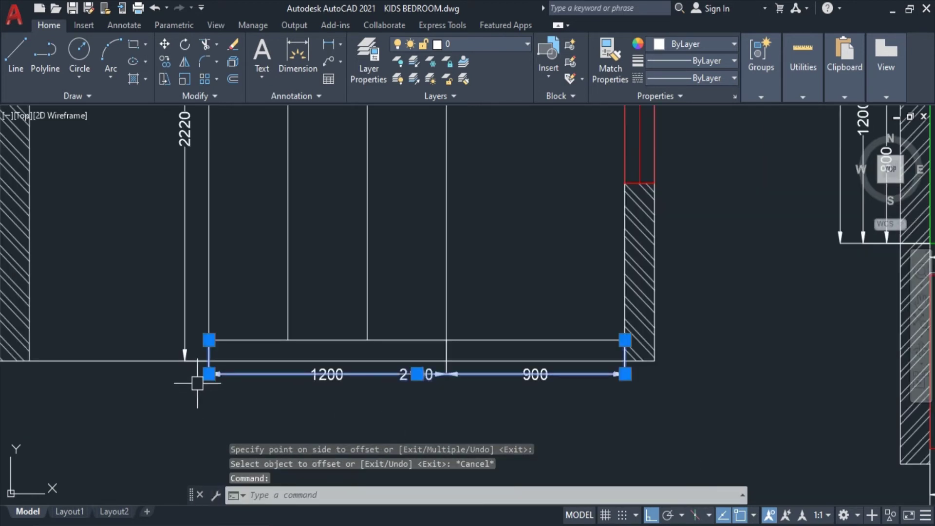
{"action": "left_click", "coordinate": [208, 374]}
{"action": "left_click", "coordinate": [209, 392]}
{"action": "key", "text": "Escape"}
{"action": "key", "text": "Escape"}
{"action": "scroll", "coordinate": [361, 364], "scroll_direction": "down", "scroll_amount": 2}
{"action": "scroll", "coordinate": [414, 330], "scroll_direction": "down", "scroll_amount": 1}
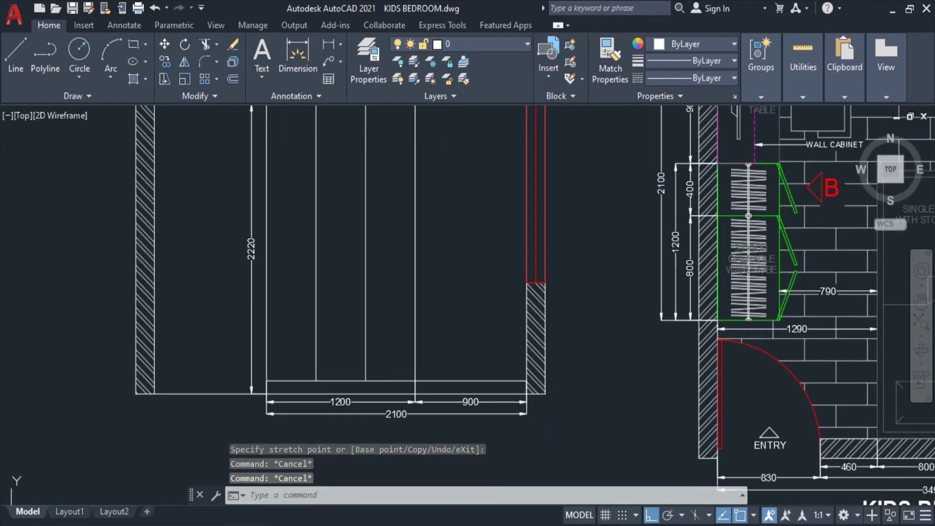
{"action": "scroll", "coordinate": [424, 302], "scroll_direction": "down", "scroll_amount": 1}
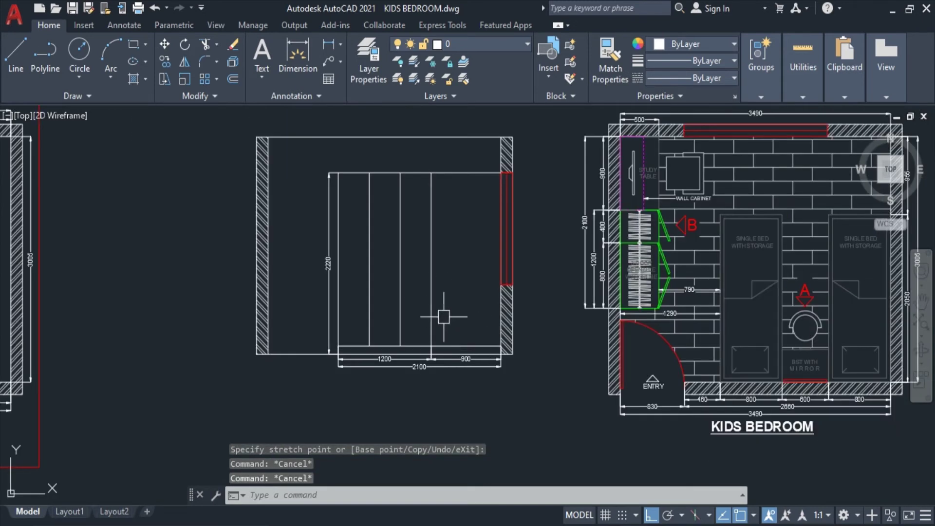
{"action": "scroll", "coordinate": [453, 285], "scroll_direction": "up", "scroll_amount": 2}
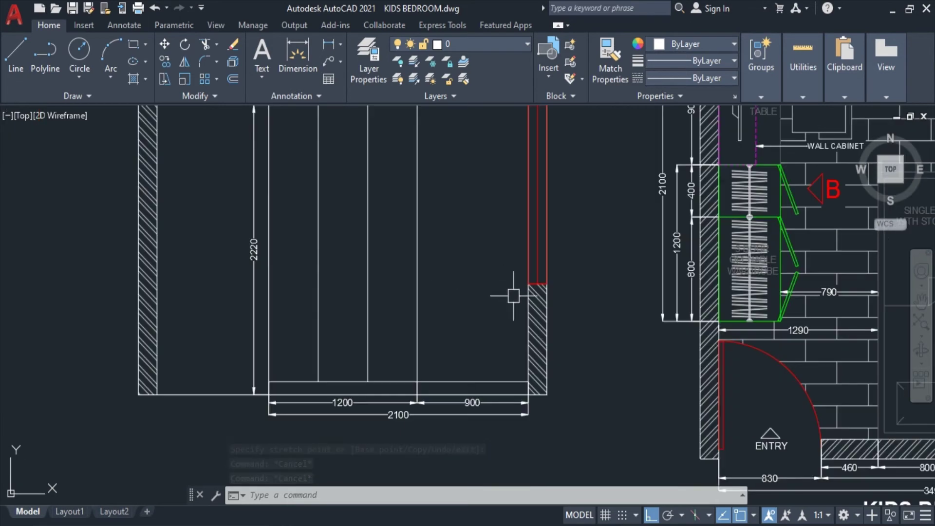
- Draw the drawer-unit rectangle in the 900 section from the right wall
{"action": "type", "text": "REc"}
{"action": "key", "text": "Return"}
{"action": "left_click", "coordinate": [529, 284]}
{"action": "scroll", "coordinate": [452, 311], "scroll_direction": "up", "scroll_amount": 2}
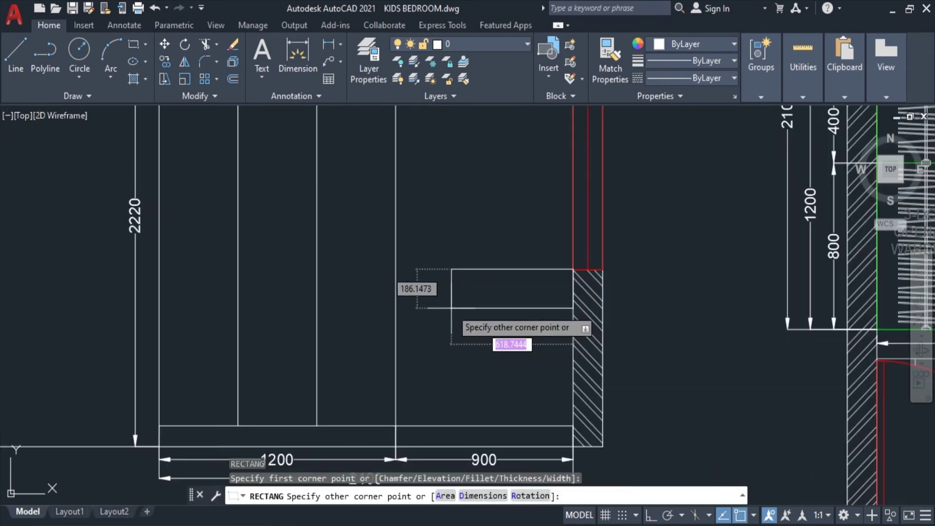
{"action": "left_click", "coordinate": [396, 315]}
{"action": "scroll", "coordinate": [506, 316], "scroll_direction": "down", "scroll_amount": 2}
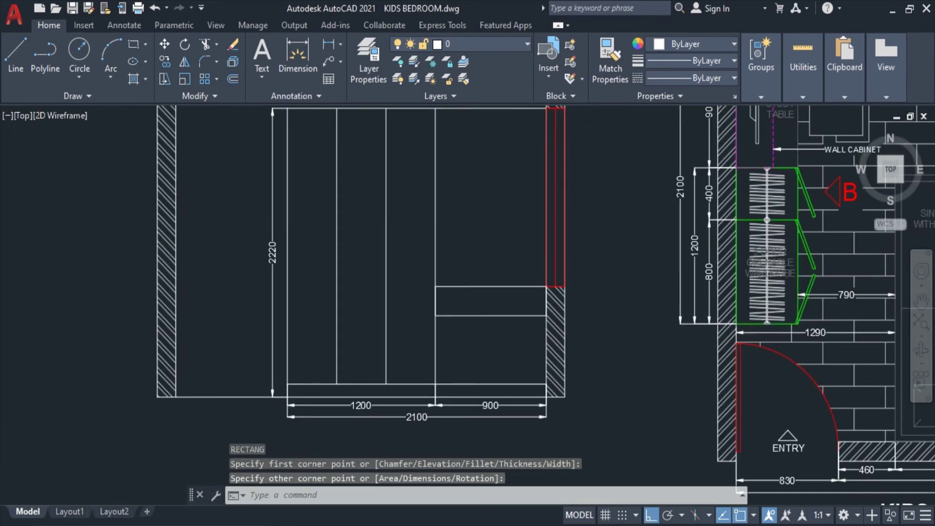
{"action": "scroll", "coordinate": [618, 288], "scroll_direction": "down", "scroll_amount": 2}
{"action": "scroll", "coordinate": [561, 291], "scroll_direction": "up", "scroll_amount": 3}
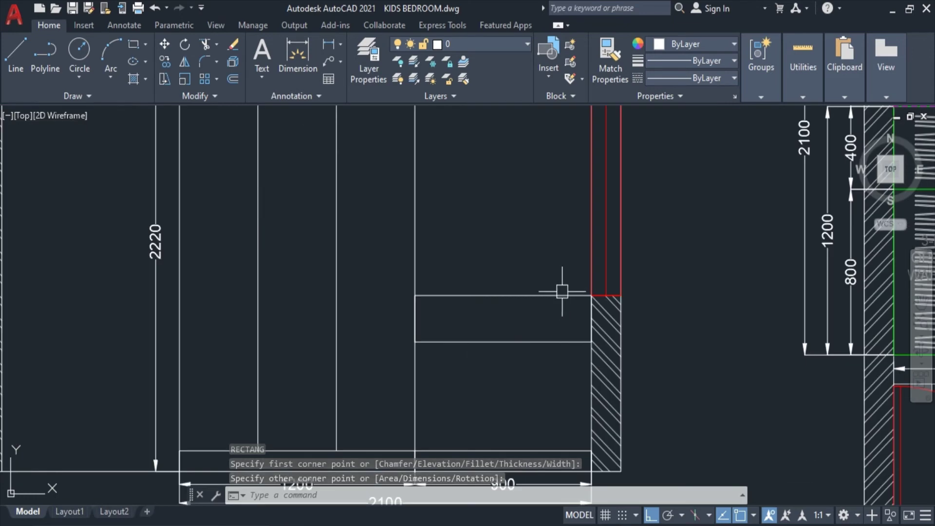
{"action": "scroll", "coordinate": [565, 292], "scroll_direction": "up", "scroll_amount": 3}
- Regenerate the display and explode the drawer rectangle into separate lines
{"action": "type", "text": "r"}
{"action": "key", "text": "Return"}
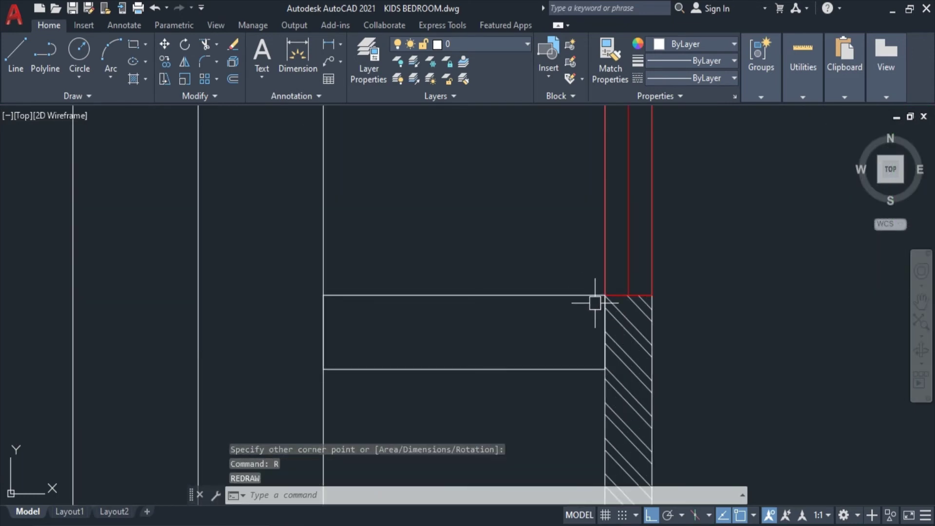
{"action": "key", "text": "Escape"}
{"action": "left_click", "coordinate": [586, 296]}
{"action": "scroll", "coordinate": [567, 194], "scroll_direction": "down", "scroll_amount": 4}
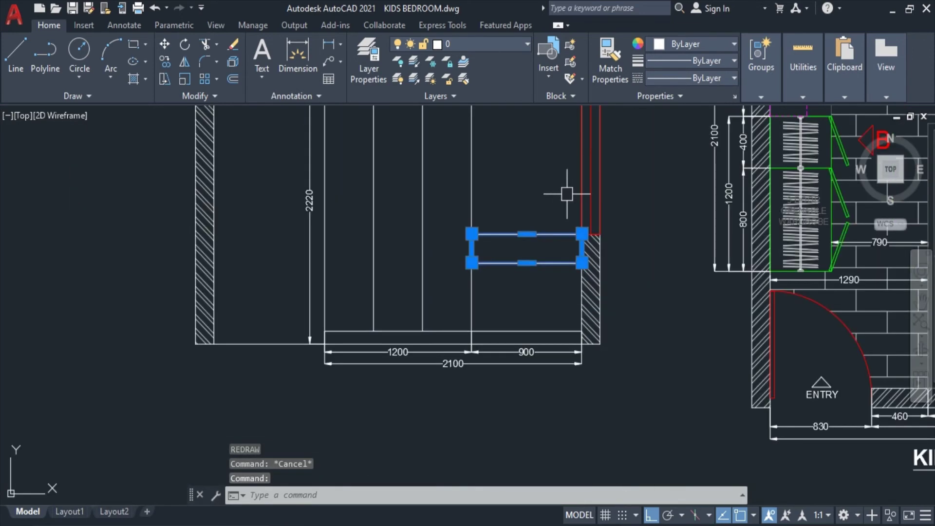
{"action": "key", "text": "Escape"}
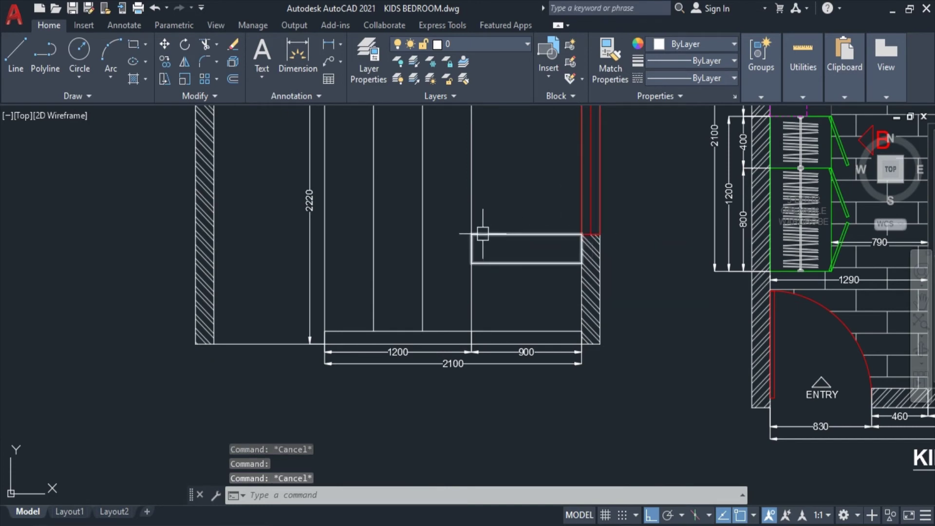
{"action": "left_click", "coordinate": [496, 234]}
{"action": "type", "text": "x"}
{"action": "key", "text": "Return"}
- Offset the drawer box's top line 20 downward
{"action": "type", "text": "o"}
{"action": "key", "text": "Return"}
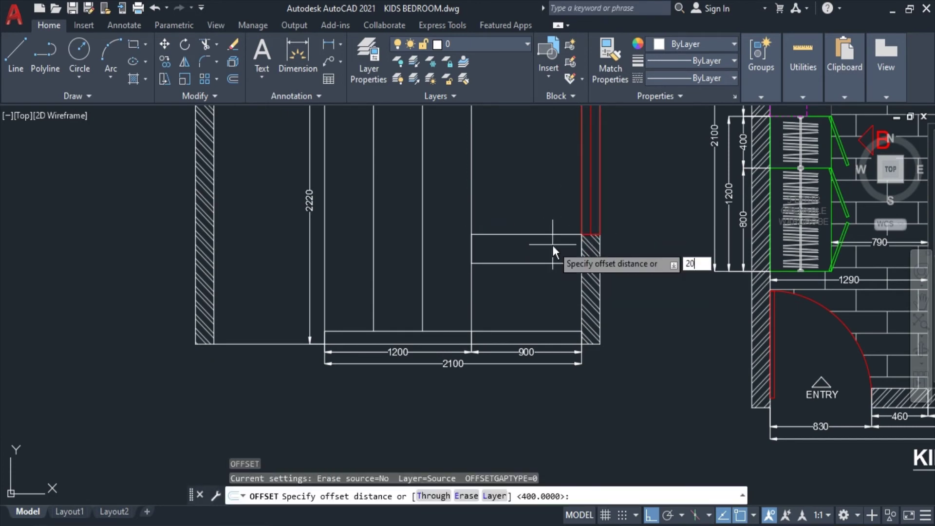
{"action": "type", "text": "20"}
{"action": "key", "text": "Return"}
{"action": "left_click", "coordinate": [550, 235]}
{"action": "left_click", "coordinate": [549, 256]}
{"action": "key", "text": "Escape"}
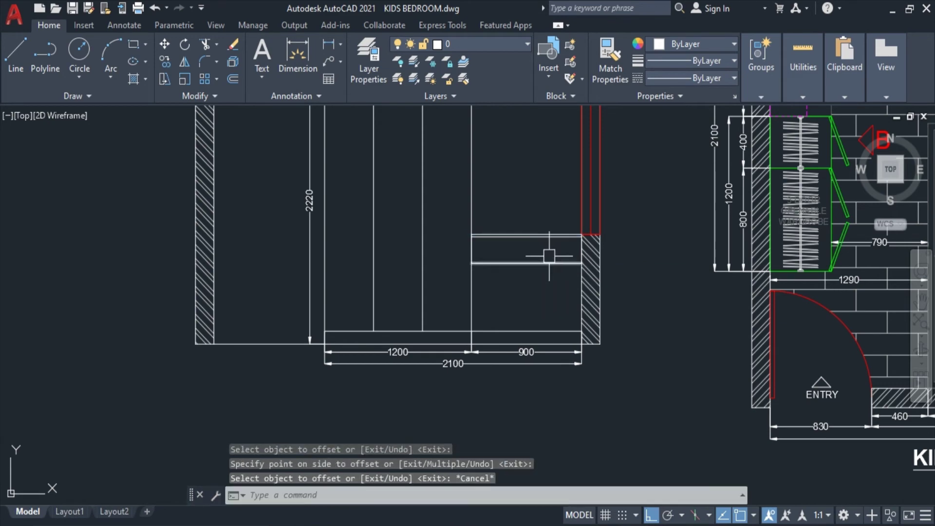
{"action": "type", "text": "L"}
- Draw a vertical divider from the top line's midpoint to split the two drawers
{"action": "key", "text": "Return"}
{"action": "scroll", "coordinate": [526, 238], "scroll_direction": "up", "scroll_amount": 2}
{"action": "left_click", "coordinate": [527, 236]}
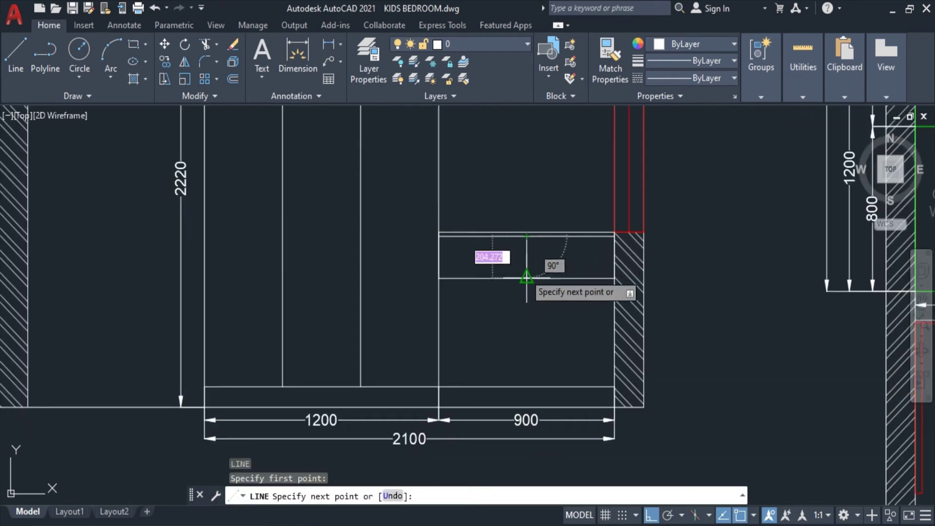
{"action": "left_click", "coordinate": [527, 278]}
{"action": "key", "text": "Escape"}
{"action": "scroll", "coordinate": [659, 284], "scroll_direction": "down", "scroll_amount": 2}
{"action": "middle_click_drag", "start_coordinate": [659, 283], "coordinate": [624, 327]}
{"action": "scroll", "coordinate": [624, 326], "scroll_direction": "down", "scroll_amount": 2}
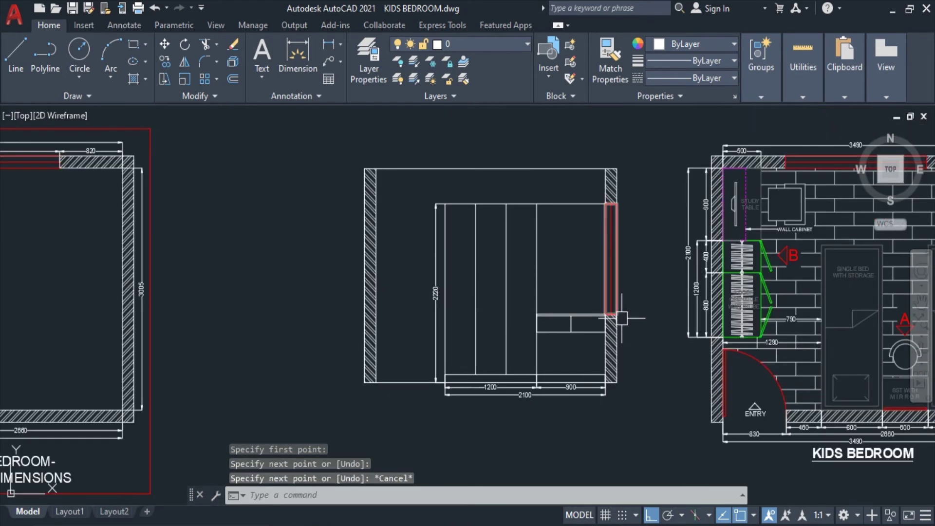
{"action": "scroll", "coordinate": [599, 240], "scroll_direction": "up", "scroll_amount": 2}
- Start a dimensioned rectangle, then abandon the mistaken 450 by 900 attempt
{"action": "type", "text": "rec"}
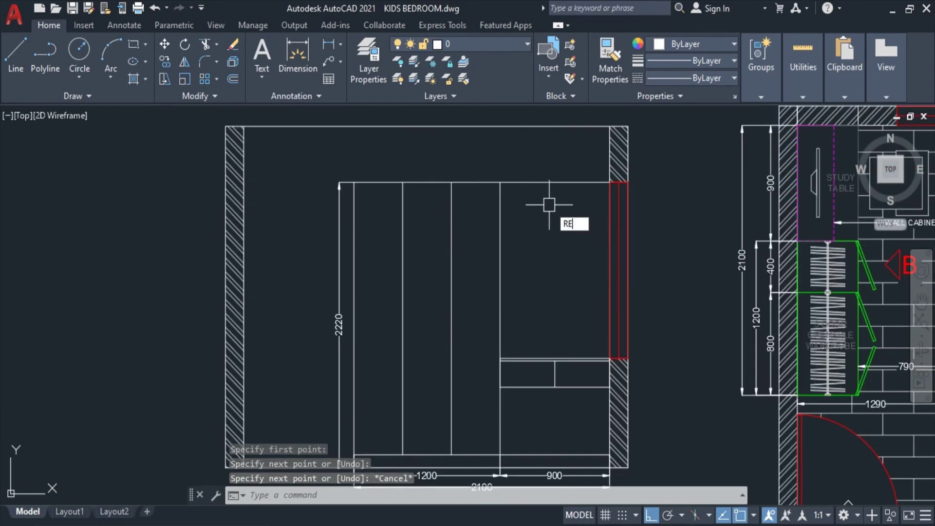
{"action": "key", "text": "Return"}
{"action": "left_click", "coordinate": [619, 270]}
{"action": "type", "text": "D"}
{"action": "key", "text": "Return"}
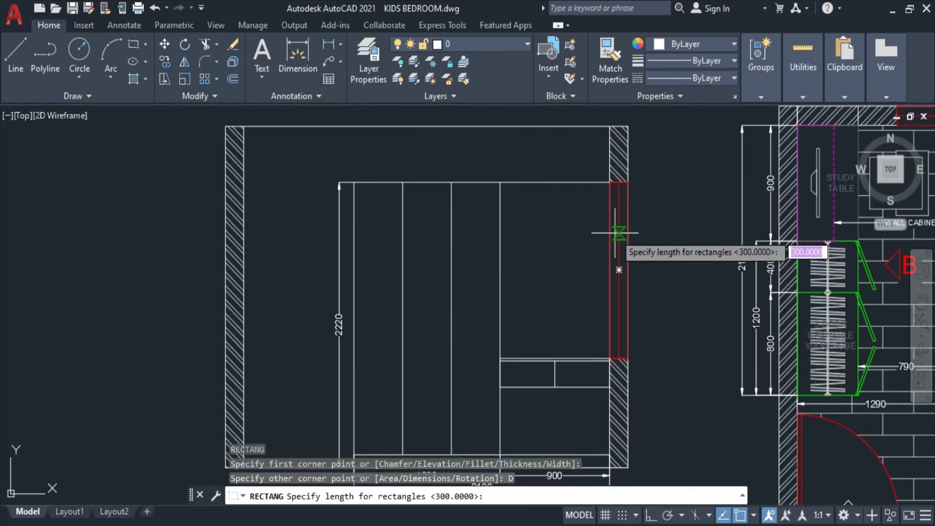
{"action": "type", "text": "0"}
{"action": "key", "text": "Return"}
{"action": "type", "text": "900"}
{"action": "key", "text": "Return"}
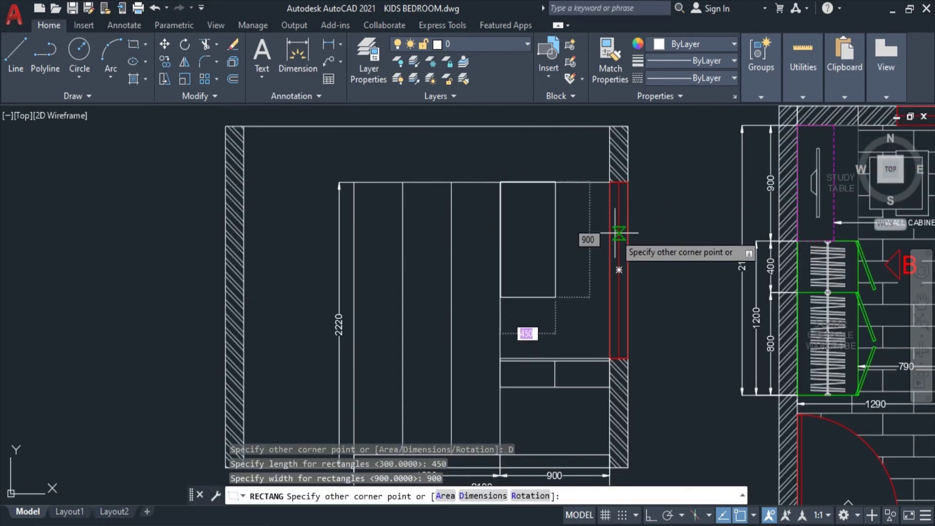
{"action": "key", "text": "Escape"}
{"action": "key", "text": "Escape"}
{"action": "key", "text": "Escape"}
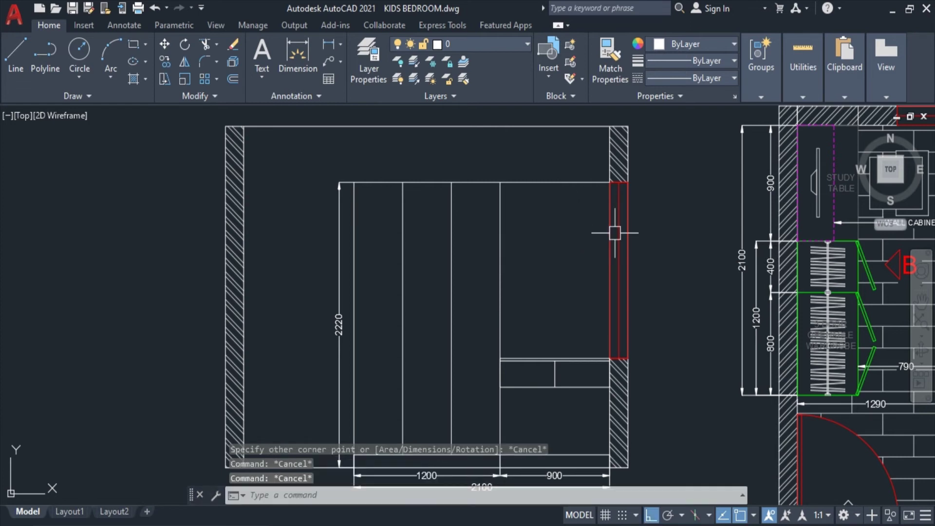
- Draw a 450 by 750 panel rectangle in the 900 section
{"action": "key", "text": "Return"}
{"action": "left_click", "coordinate": [500, 183]}
{"action": "type", "text": "d"}
{"action": "key", "text": "Return"}
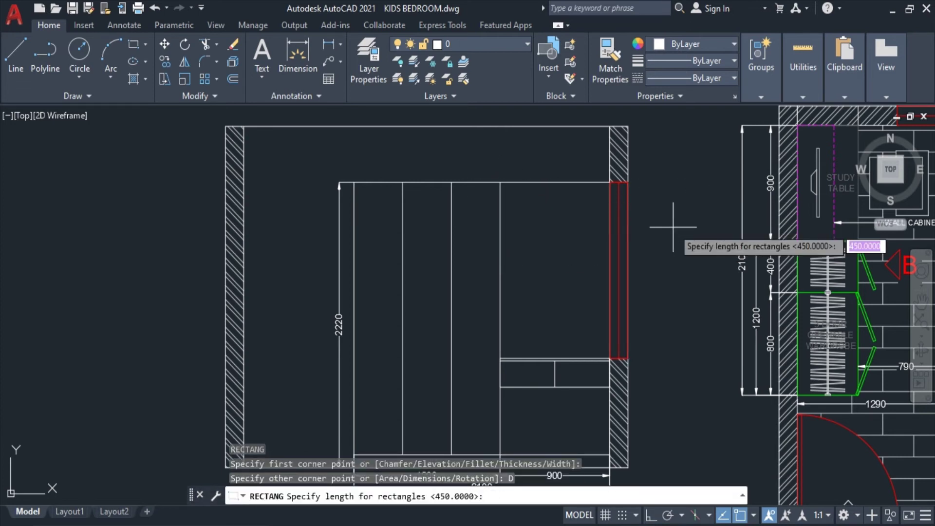
{"action": "type", "text": "450"}
{"action": "key", "text": "Return"}
{"action": "type", "text": "750"}
{"action": "key", "text": "Return"}
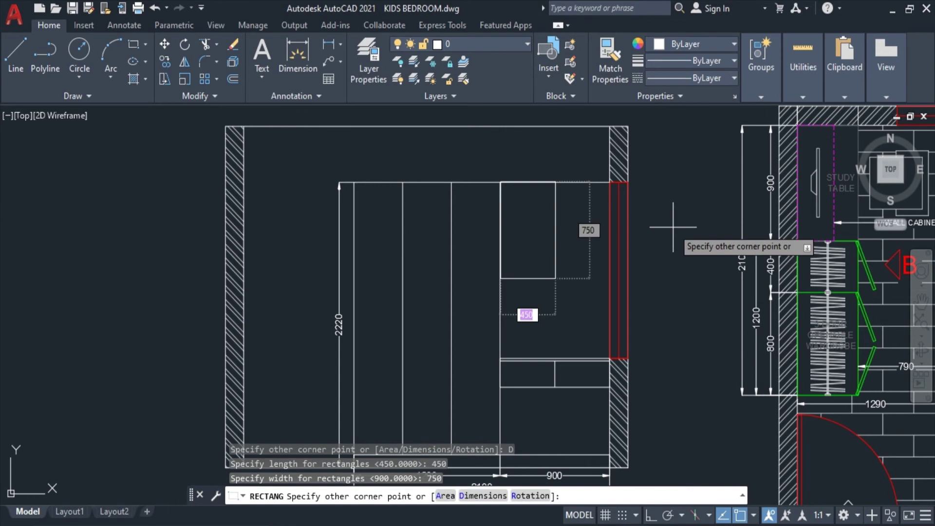
{"action": "left_click", "coordinate": [673, 227]}
- Offset the panel rectangle 25 inward to create its inset border
{"action": "scroll", "coordinate": [585, 228], "scroll_direction": "up", "scroll_amount": 2}
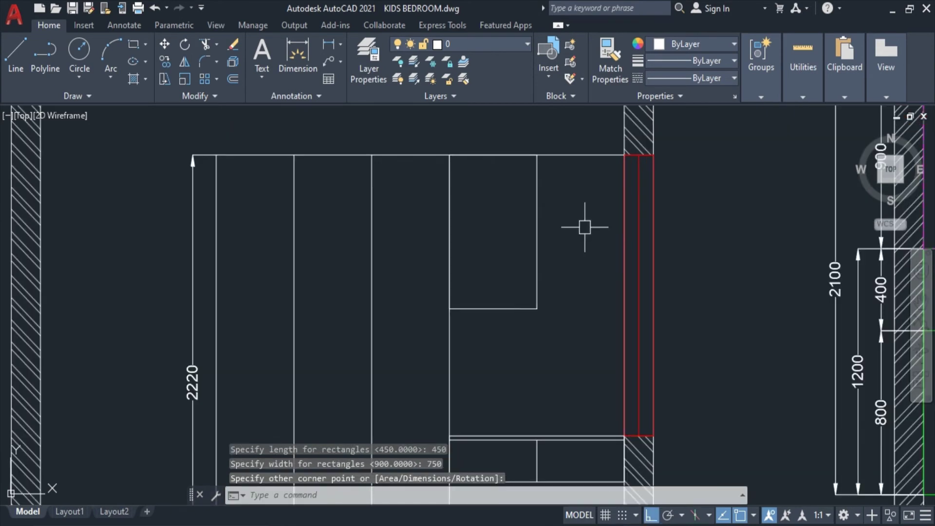
{"action": "type", "text": "o"}
{"action": "key", "text": "Return"}
{"action": "type", "text": "25"}
{"action": "key", "text": "Return"}
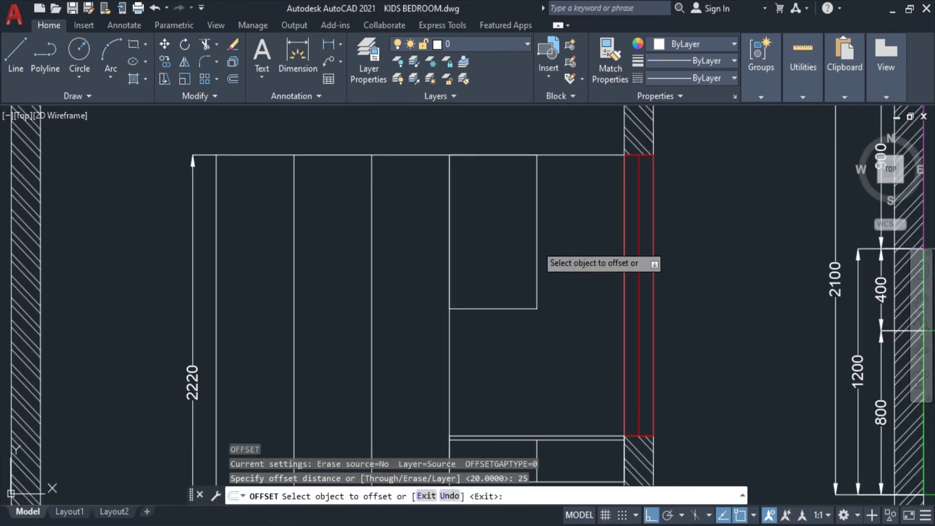
{"action": "left_click", "coordinate": [449, 229]}
{"action": "left_click", "coordinate": [516, 225]}
{"action": "key", "text": "Escape"}
{"action": "scroll", "coordinate": [590, 228], "scroll_direction": "down", "scroll_amount": 2}
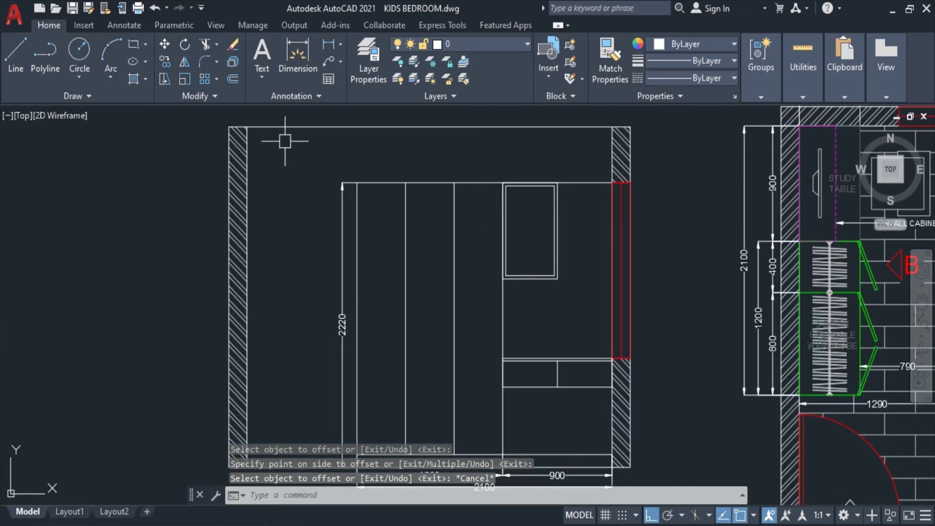
{"action": "left_click", "coordinate": [135, 79]}
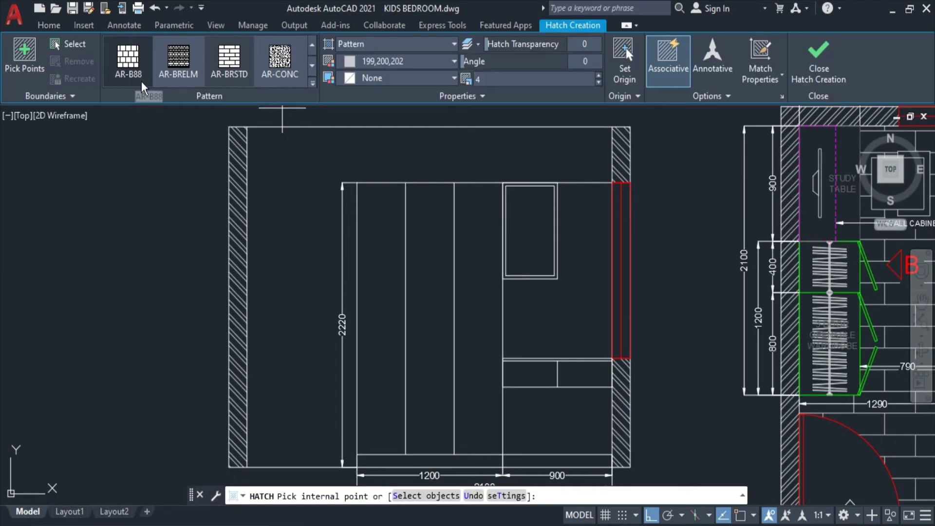
- Hatch the inner panel rectangle with the AR-RROOF pattern
{"action": "left_click", "coordinate": [315, 86]}
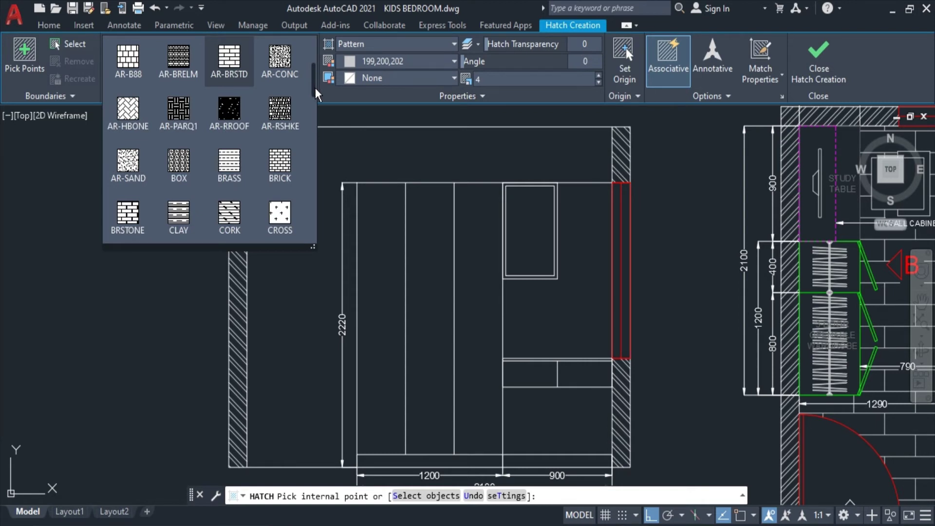
{"action": "mouse_move", "coordinate": [314, 87]}
{"action": "left_mouse_down"}
{"action": "mouse_move", "coordinate": [320, 228]}
{"action": "mouse_move", "coordinate": [310, 75]}
{"action": "left_mouse_up"}
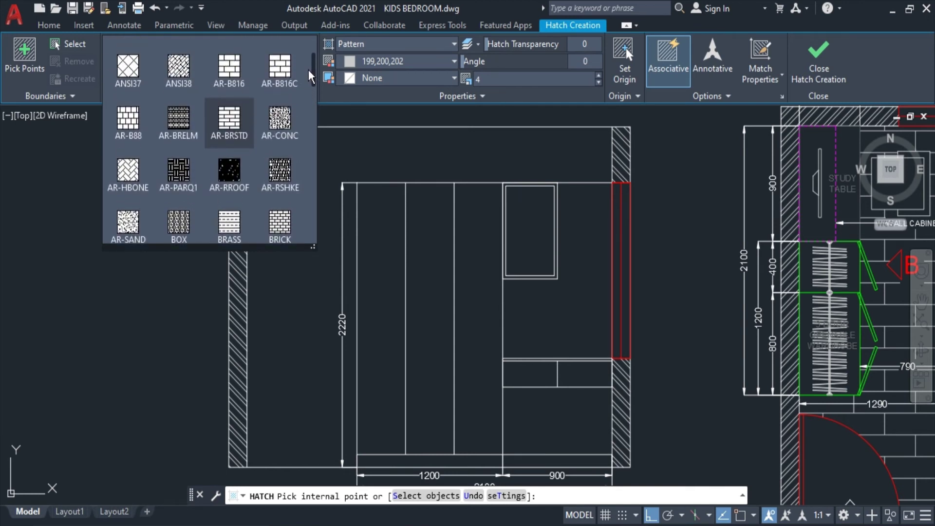
{"action": "left_click", "coordinate": [229, 176]}
{"action": "left_click", "coordinate": [526, 225]}
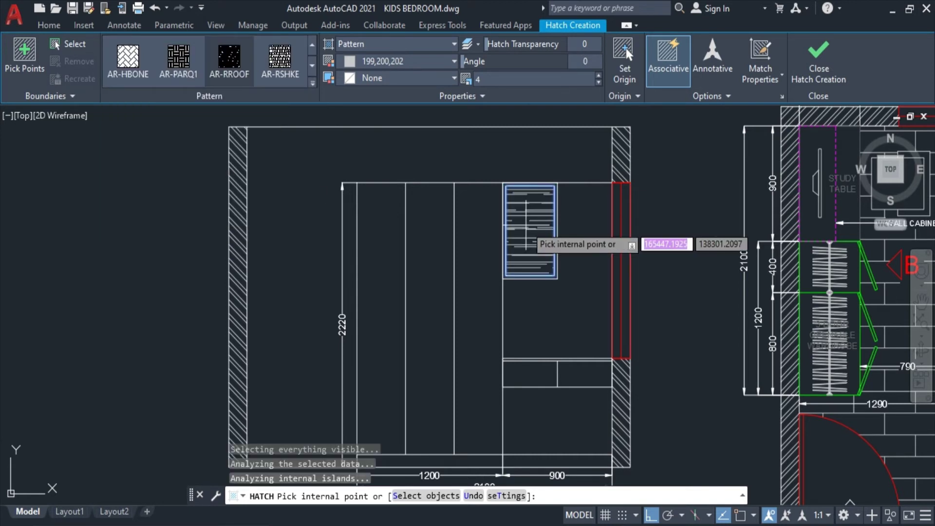
- Set the panel hatch to a 45° angle and scale 17
{"action": "left_click", "coordinate": [517, 78]}
{"action": "type", "text": "8"}
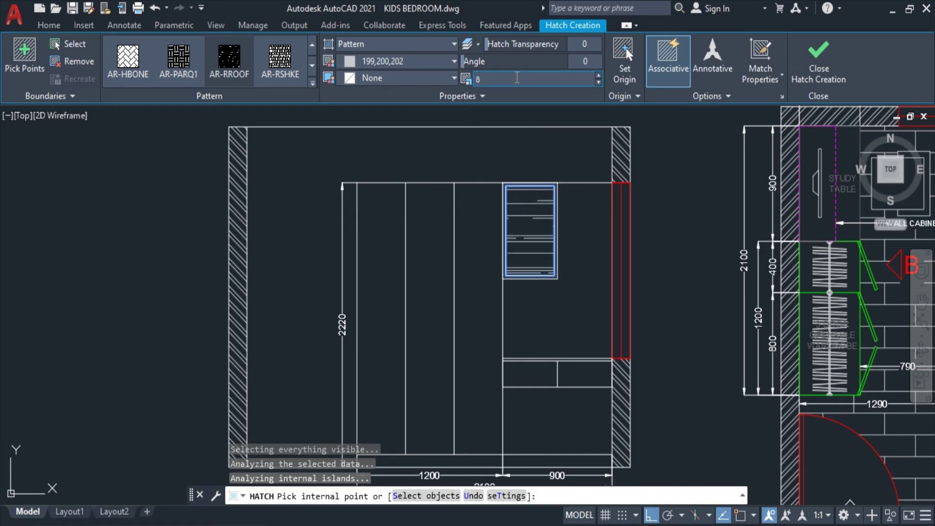
{"action": "key", "text": "BackSpace"}
{"action": "type", "text": "16"}
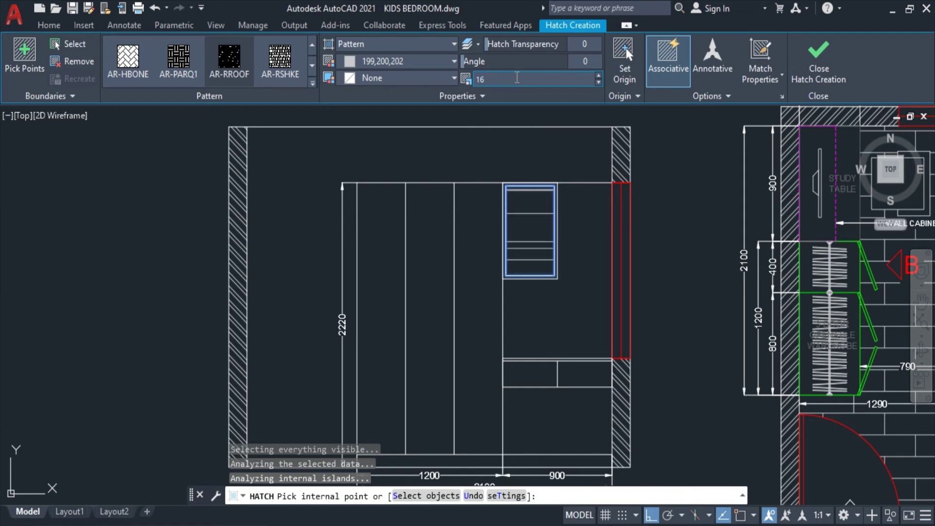
{"action": "left_click", "coordinate": [587, 61]}
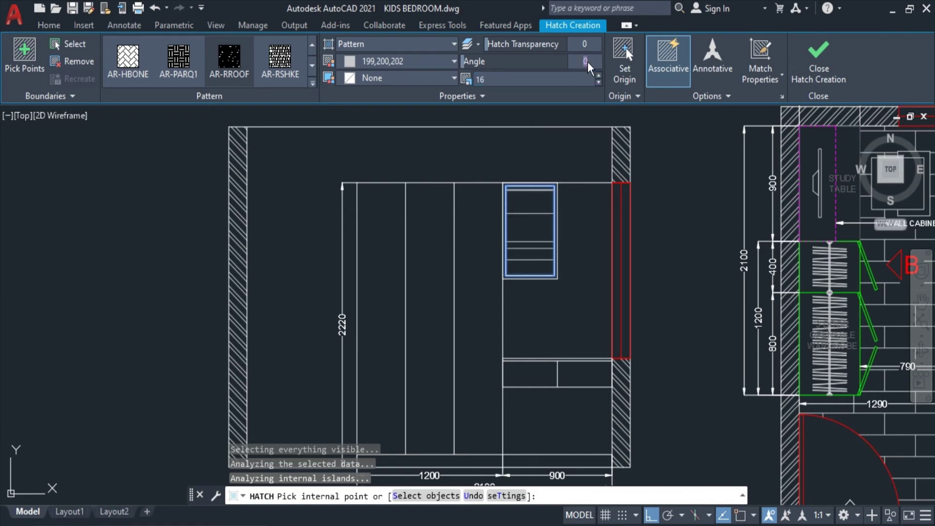
{"action": "type", "text": "45"}
{"action": "key", "text": "Return"}
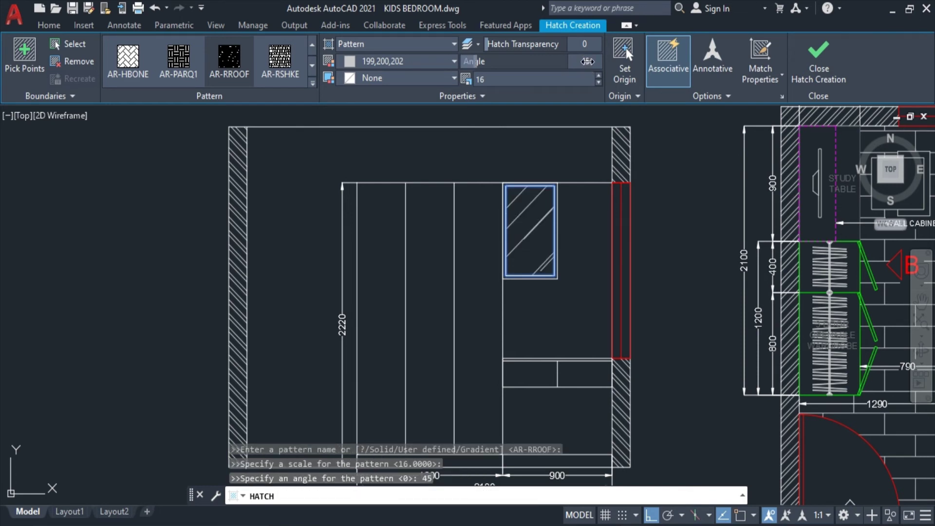
{"action": "left_click", "coordinate": [518, 79]}
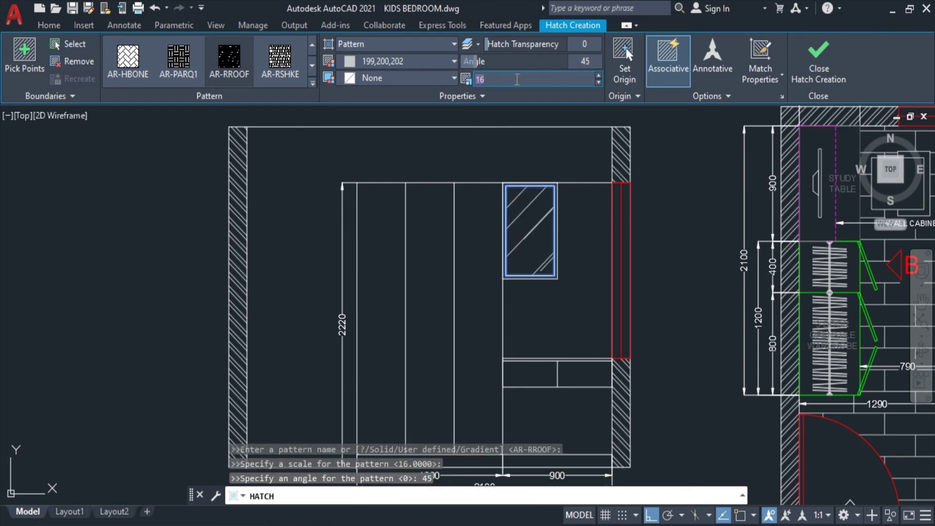
{"action": "type", "text": "17"}
{"action": "key", "text": "Return"}
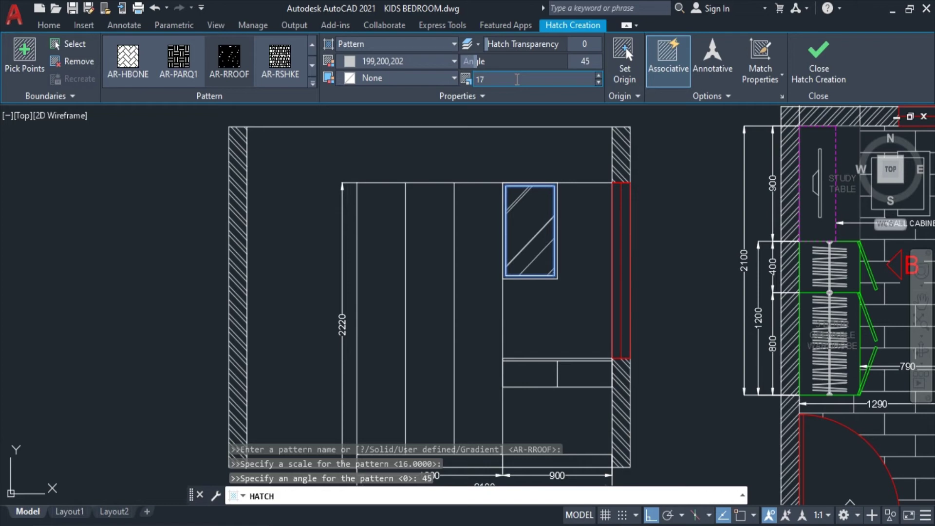
{"action": "key", "text": "Escape"}
- Inspect the colour options of the hatch and panel outline without changing them
{"action": "scroll", "coordinate": [564, 251], "scroll_direction": "up", "scroll_amount": 2}
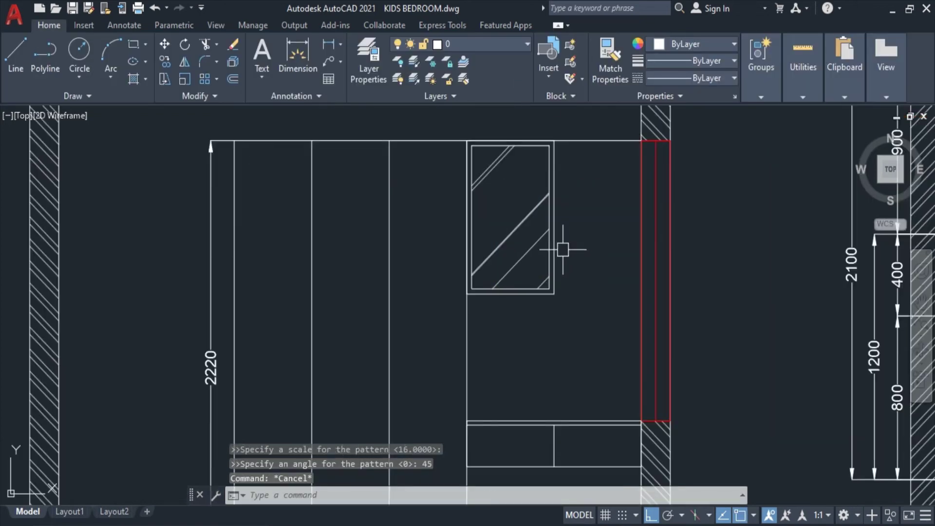
{"action": "left_click", "coordinate": [514, 234]}
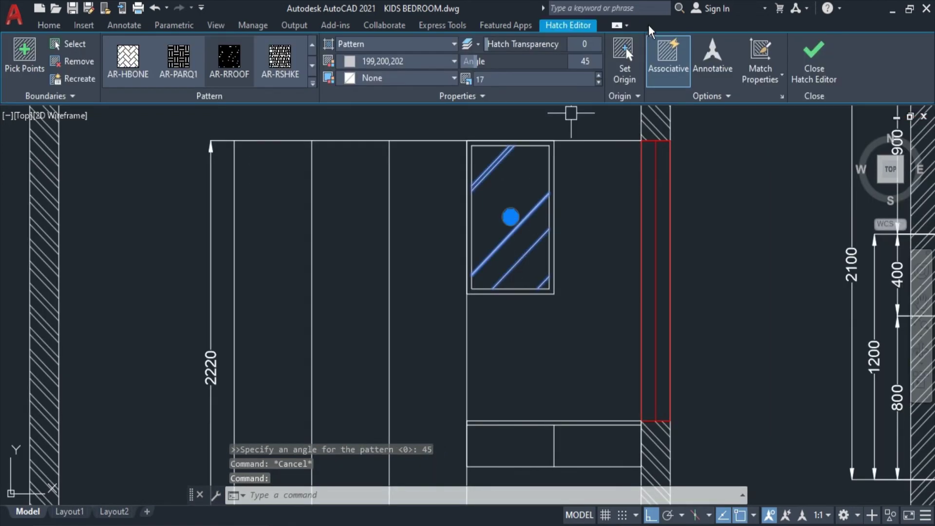
{"action": "left_click", "coordinate": [371, 62]}
{"action": "key", "text": "Escape"}
{"action": "key", "text": "Escape"}
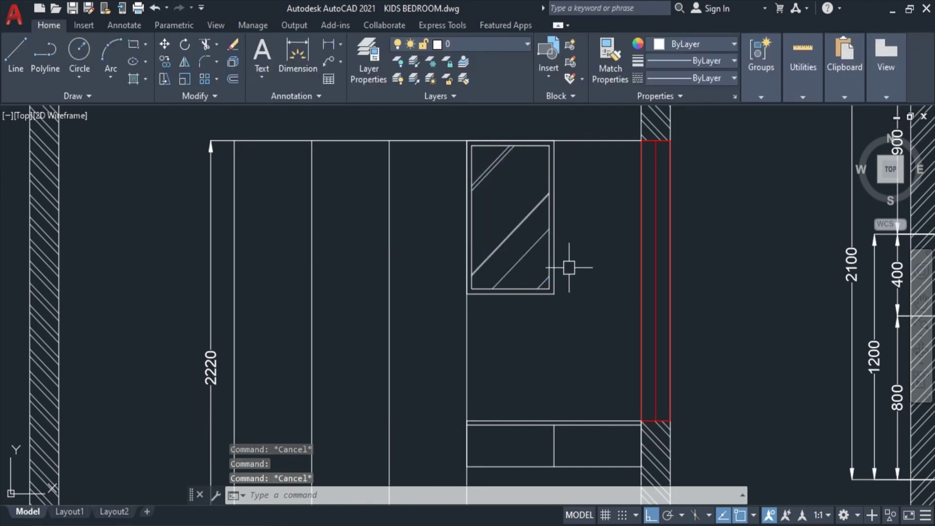
{"action": "left_click", "coordinate": [548, 151]}
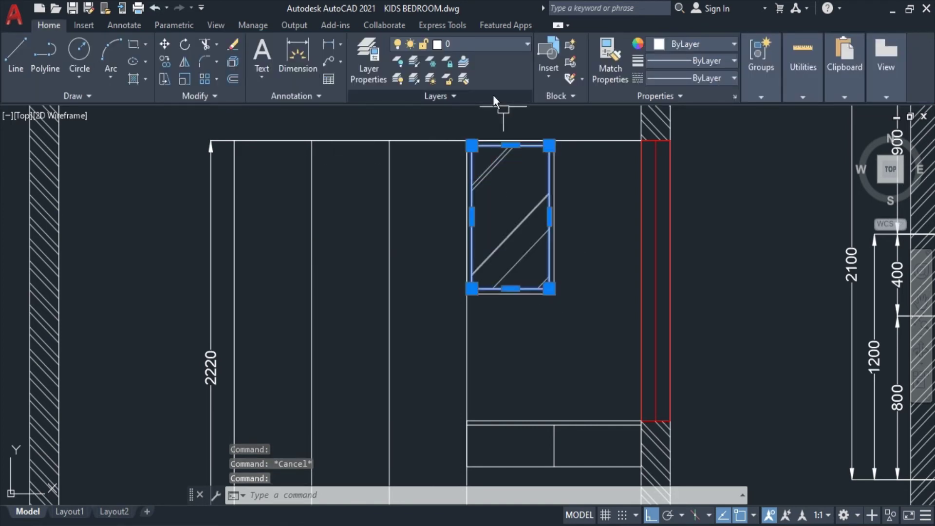
{"action": "left_click", "coordinate": [668, 45]}
{"action": "key", "text": "Escape"}
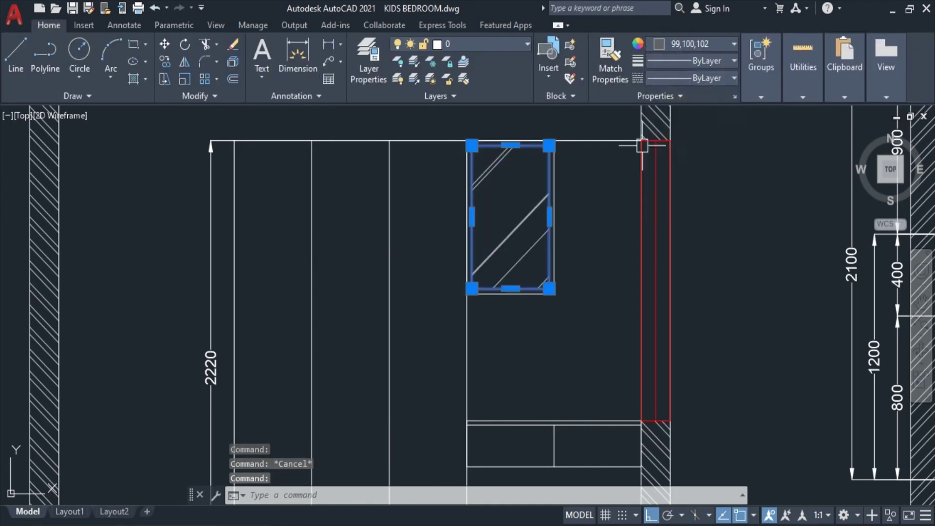
{"action": "key", "text": "Escape"}
{"action": "scroll", "coordinate": [598, 211], "scroll_direction": "down", "scroll_amount": 2}
{"action": "left_click", "coordinate": [556, 224]}
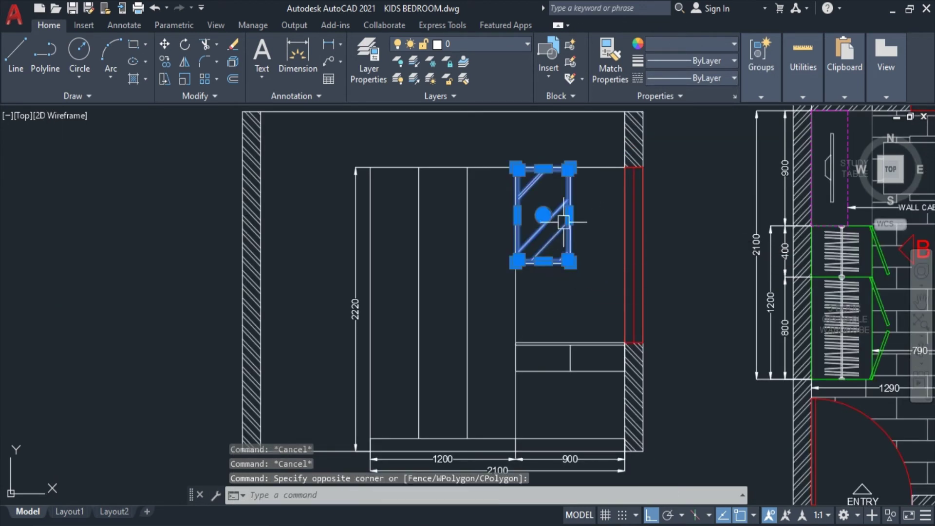
{"action": "type", "text": "co"}
{"action": "key", "text": "Return"}
- Copy the hatched panel from its top-left corner to sit directly beside the original
{"action": "scroll", "coordinate": [560, 204], "scroll_direction": "up", "scroll_amount": 3}
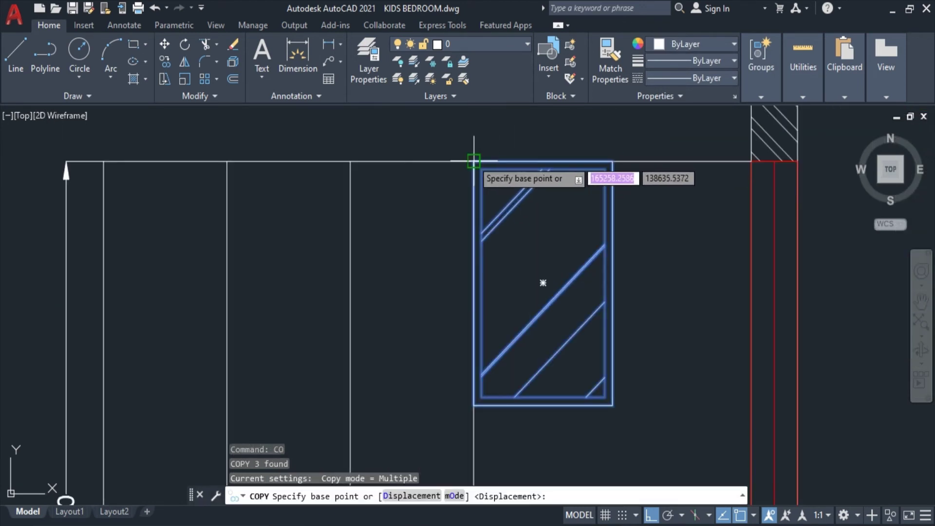
{"action": "left_click", "coordinate": [544, 283]}
{"action": "left_click", "coordinate": [612, 160]}
{"action": "key", "text": "Escape"}
{"action": "scroll", "coordinate": [682, 248], "scroll_direction": "down", "scroll_amount": 3}
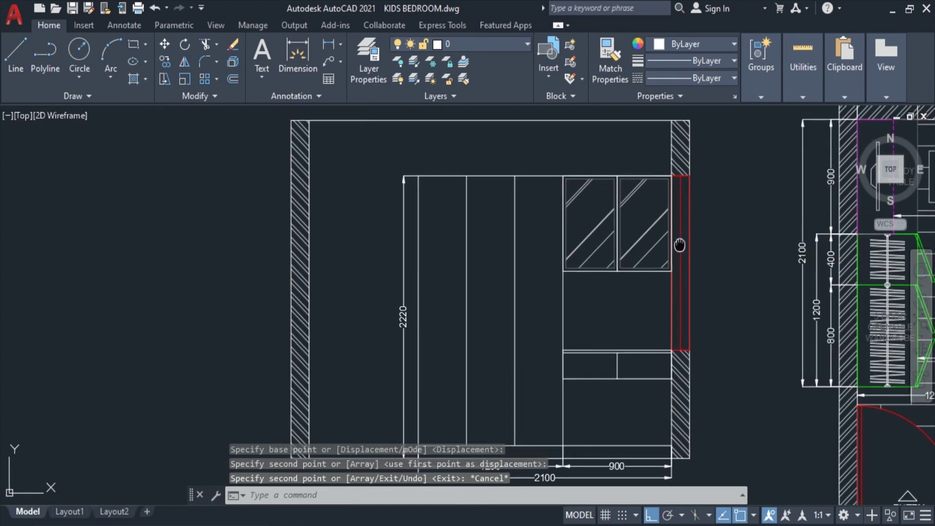
{"action": "scroll", "coordinate": [653, 243], "scroll_direction": "down", "scroll_amount": 2}
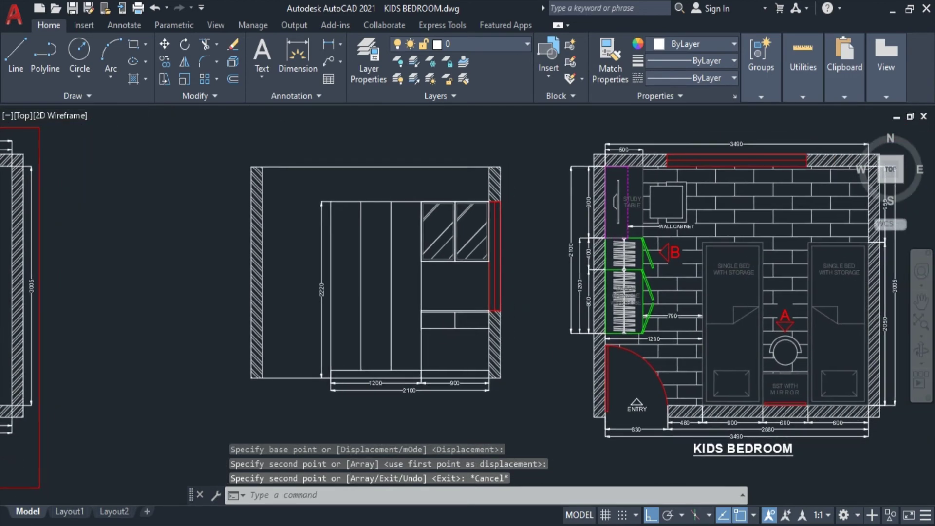
{"action": "scroll", "coordinate": [484, 277], "scroll_direction": "up", "scroll_amount": 2}
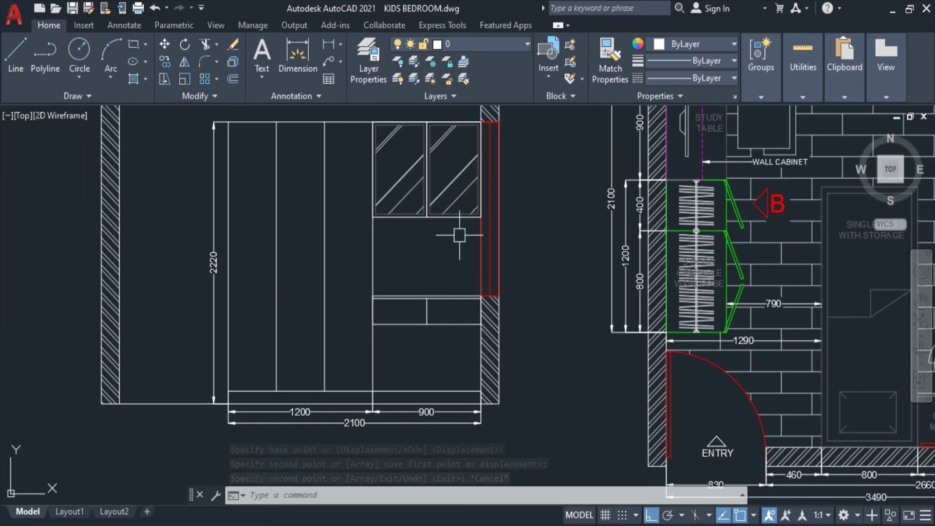
{"action": "scroll", "coordinate": [415, 257], "scroll_direction": "up", "scroll_amount": 2}
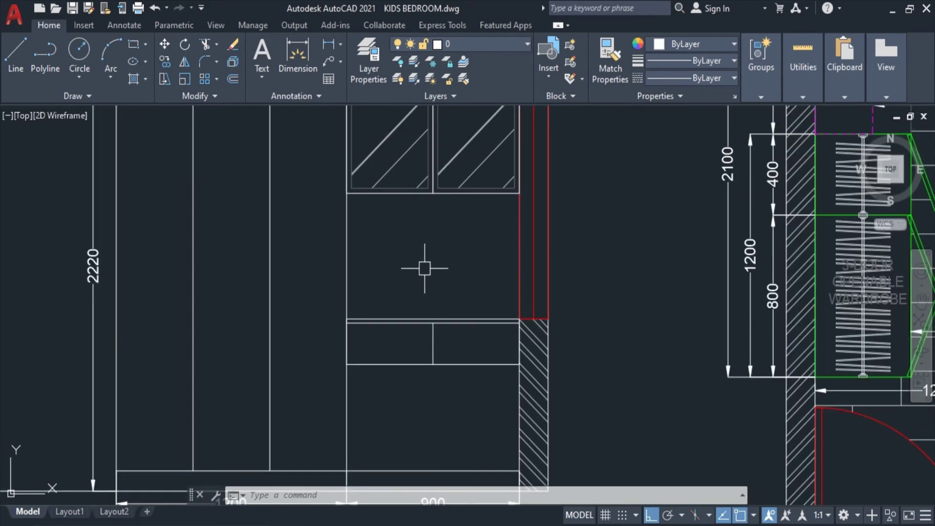
{"action": "type", "text": "rec"}
{"action": "key", "text": "Return"}
- Draw the TV outline rectangle and a small stand rectangle beneath it
{"action": "left_click", "coordinate": [387, 242]}
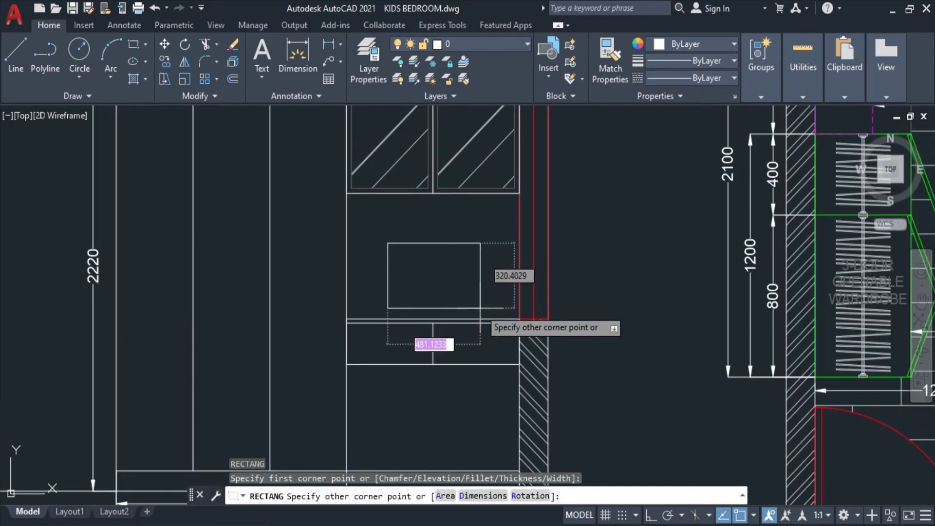
{"action": "scroll", "coordinate": [479, 302], "scroll_direction": "up", "scroll_amount": 4}
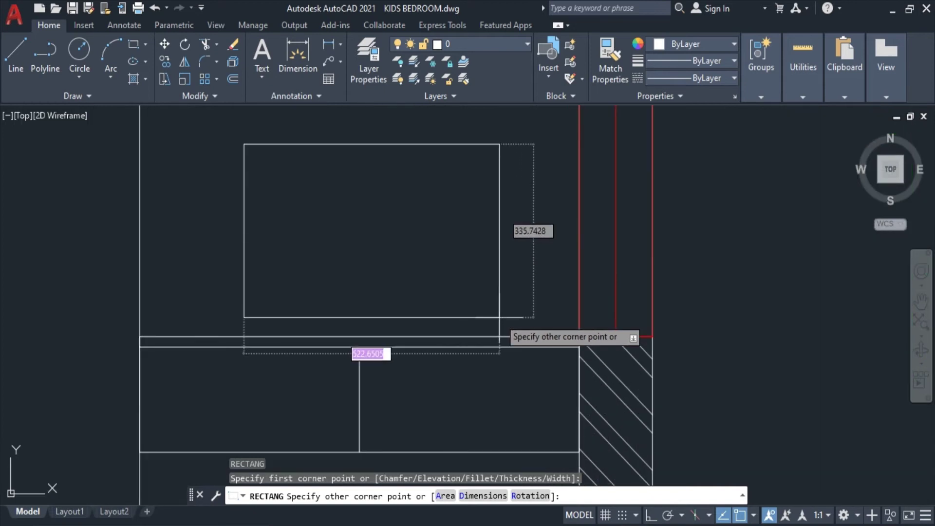
{"action": "left_click", "coordinate": [499, 318]}
{"action": "scroll", "coordinate": [351, 315], "scroll_direction": "up", "scroll_amount": 2}
{"action": "key", "text": "Return"}
{"action": "left_click", "coordinate": [331, 313]}
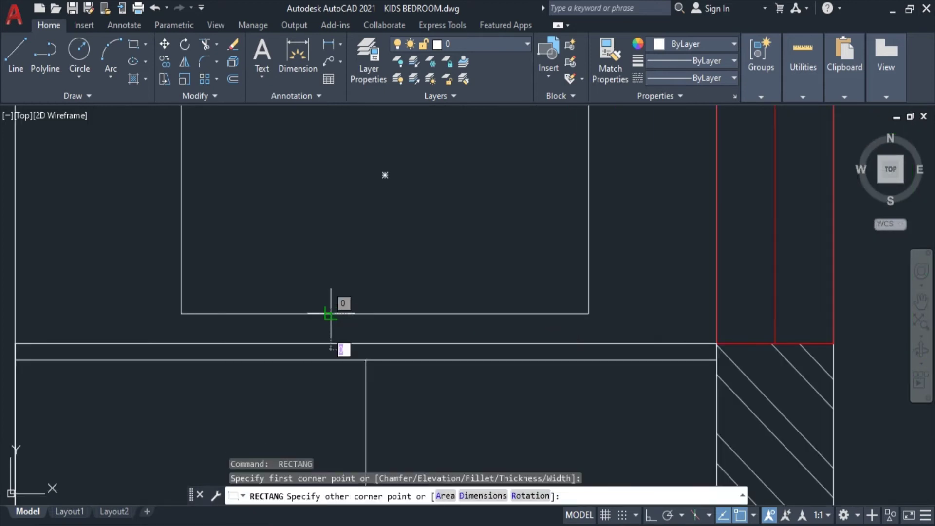
{"action": "left_click", "coordinate": [428, 343]}
- Move the stand rectangle to sit under the TV
{"action": "scroll", "coordinate": [463, 318], "scroll_direction": "down", "scroll_amount": 2}
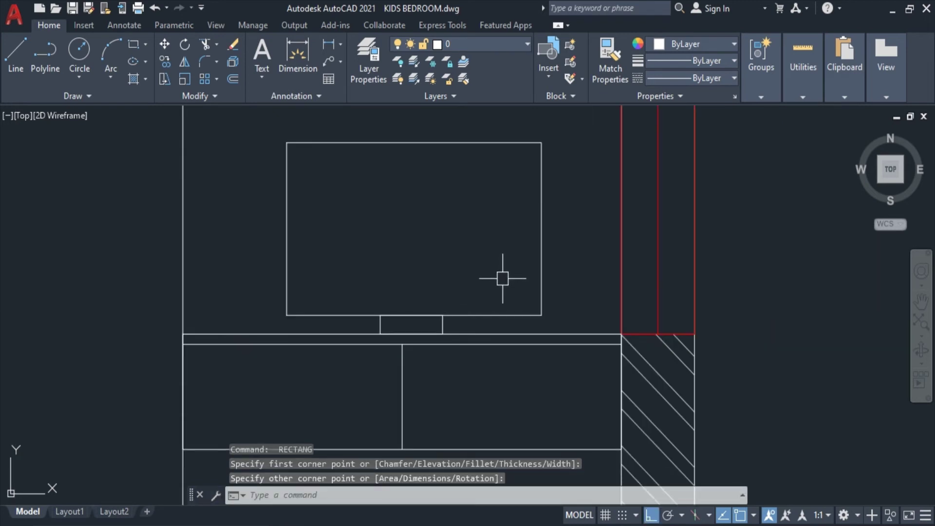
{"action": "scroll", "coordinate": [503, 279], "scroll_direction": "down", "scroll_amount": 3}
{"action": "scroll", "coordinate": [487, 301], "scroll_direction": "up", "scroll_amount": 4}
{"action": "left_click", "coordinate": [474, 283]}
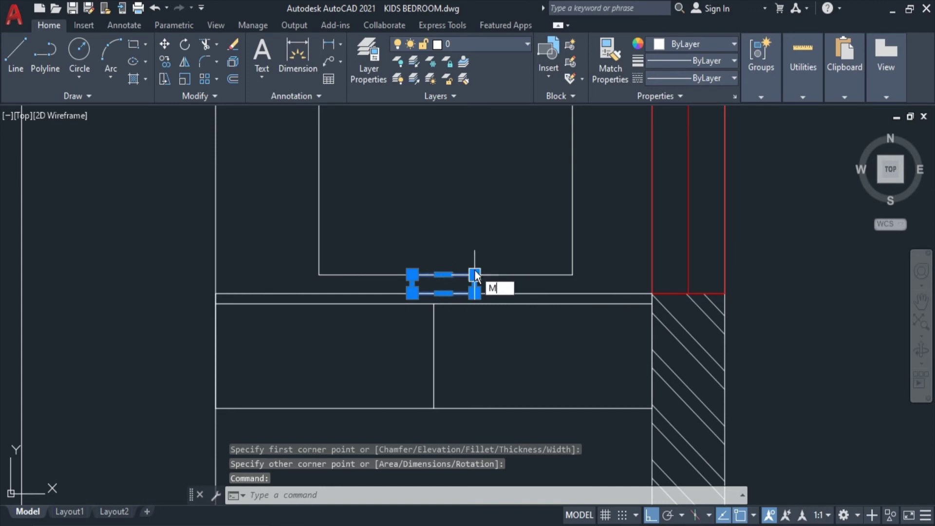
{"action": "key", "text": "Return"}
{"action": "left_click", "coordinate": [443, 275]}
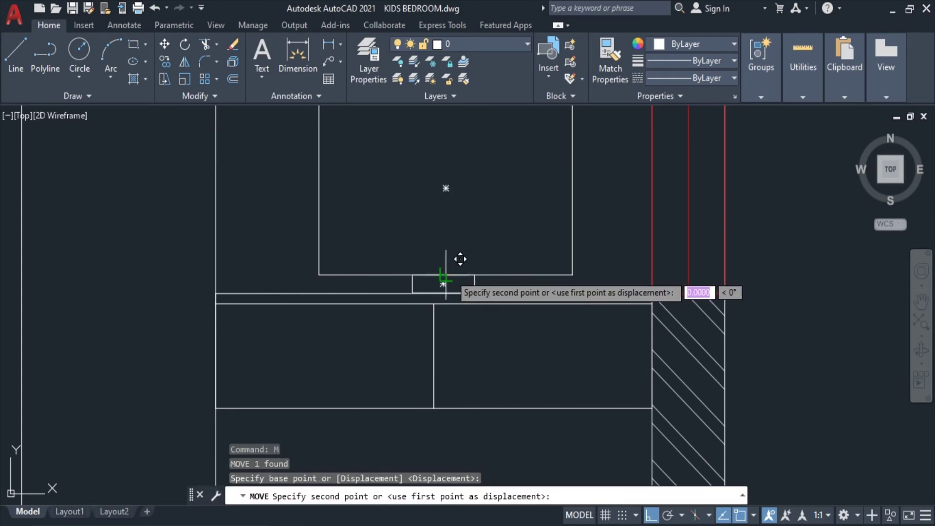
{"action": "left_click", "coordinate": [444, 272]}
- Window-select the stand pieces for another move, then cancel it
{"action": "scroll", "coordinate": [438, 271], "scroll_direction": "down", "scroll_amount": 2}
{"action": "left_click", "coordinate": [486, 258]}
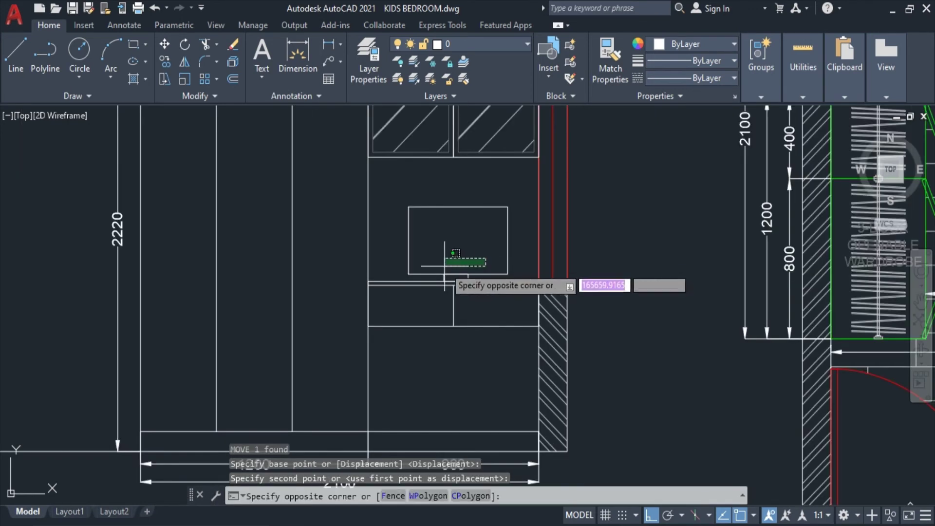
{"action": "left_click", "coordinate": [446, 266]}
{"action": "scroll", "coordinate": [469, 273], "scroll_direction": "up", "scroll_amount": 3}
{"action": "type", "text": "m"}
{"action": "key", "text": "Return"}
{"action": "left_click", "coordinate": [472, 289]}
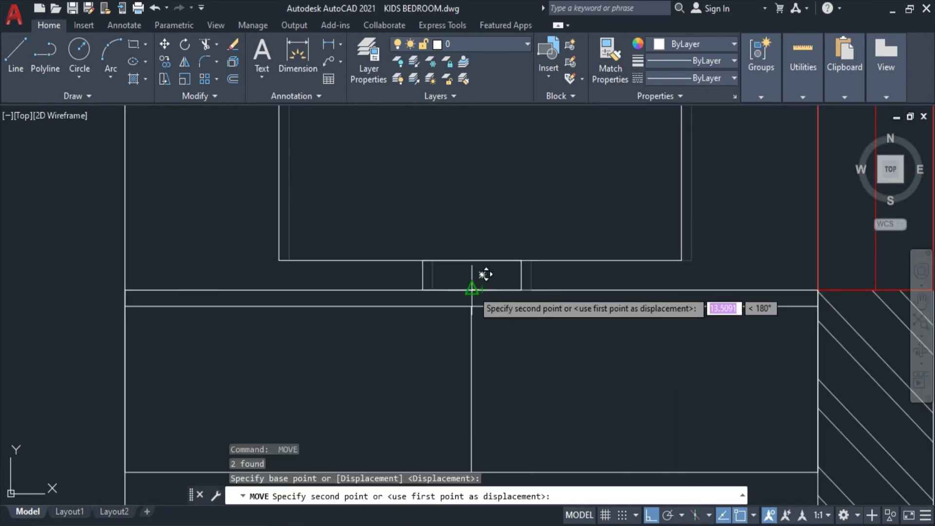
{"action": "key", "text": "Escape"}
{"action": "scroll", "coordinate": [563, 268], "scroll_direction": "down", "scroll_amount": 3}
{"action": "scroll", "coordinate": [620, 236], "scroll_direction": "down", "scroll_amount": 2}
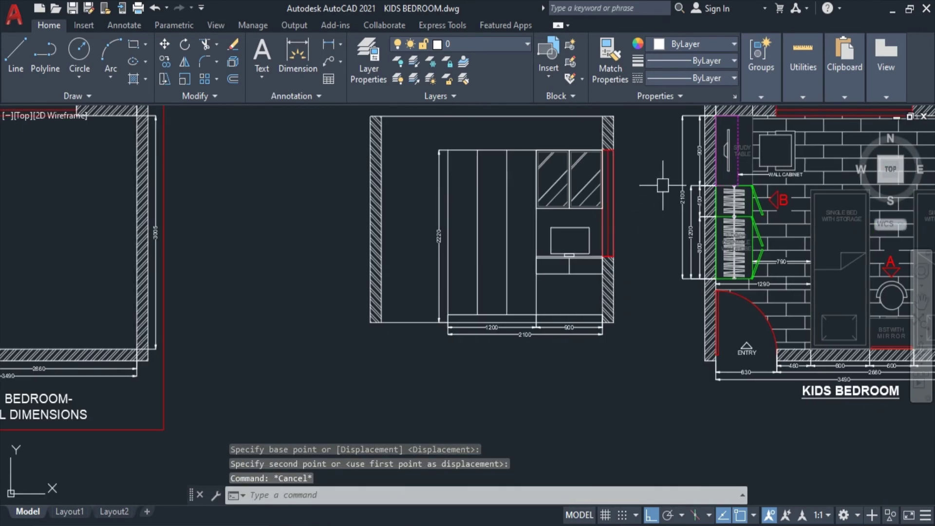
{"action": "scroll", "coordinate": [603, 177], "scroll_direction": "up", "scroll_amount": 2}
- Offset the TV outline 20 inward to form the screen border
{"action": "type", "text": "o"}
{"action": "key", "text": "Return"}
{"action": "type", "text": "20"}
{"action": "key", "text": "Return"}
{"action": "scroll", "coordinate": [626, 254], "scroll_direction": "up", "scroll_amount": 5}
{"action": "left_click", "coordinate": [605, 253]}
{"action": "left_click", "coordinate": [611, 294]}
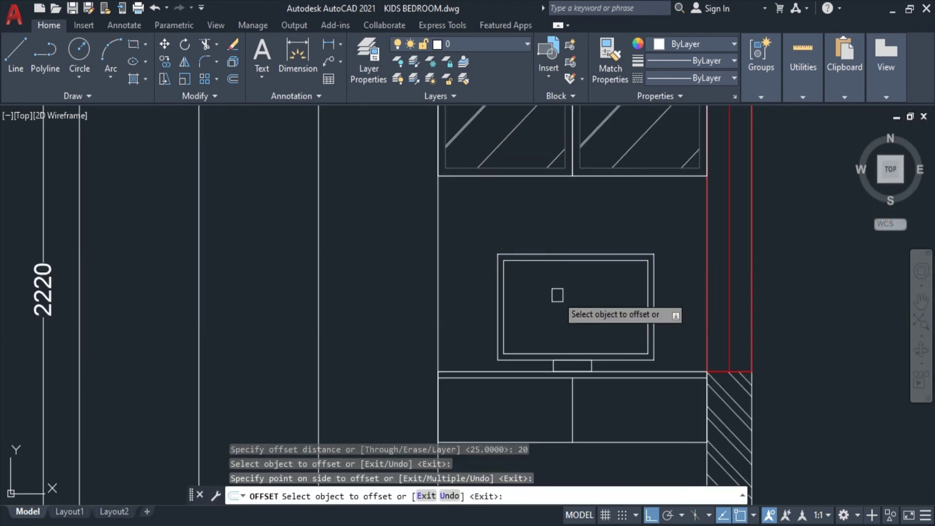
{"action": "key", "text": "Escape"}
{"action": "scroll", "coordinate": [648, 280], "scroll_direction": "down", "scroll_amount": 5}
- Give the TV outlines a different colour
{"action": "left_click", "coordinate": [633, 269]}
{"action": "left_click", "coordinate": [569, 321]}
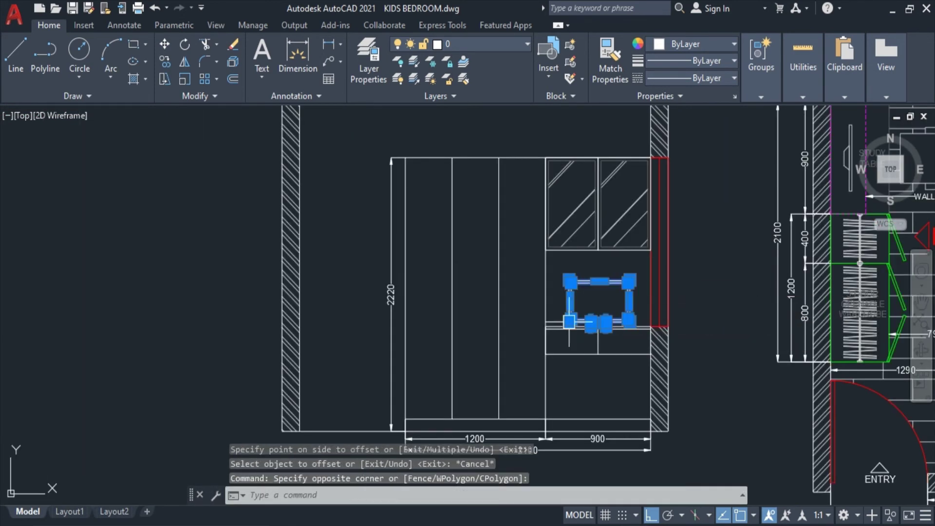
{"action": "left_click", "coordinate": [682, 44]}
{"action": "left_click", "coordinate": [657, 145]}
{"action": "key", "text": "Escape"}
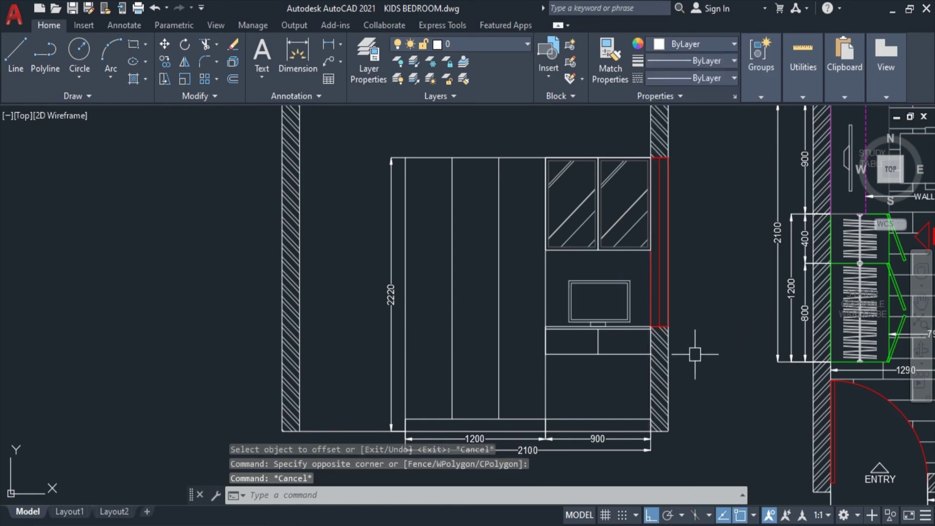
{"action": "middle_click_drag", "start_coordinate": [639, 338], "coordinate": [578, 271]}
{"action": "scroll", "coordinate": [577, 271], "scroll_direction": "up", "scroll_amount": 5}
{"action": "scroll", "coordinate": [445, 273], "scroll_direction": "down", "scroll_amount": 5}
{"action": "middle_click_drag", "start_coordinate": [444, 274], "coordinate": [475, 368]}
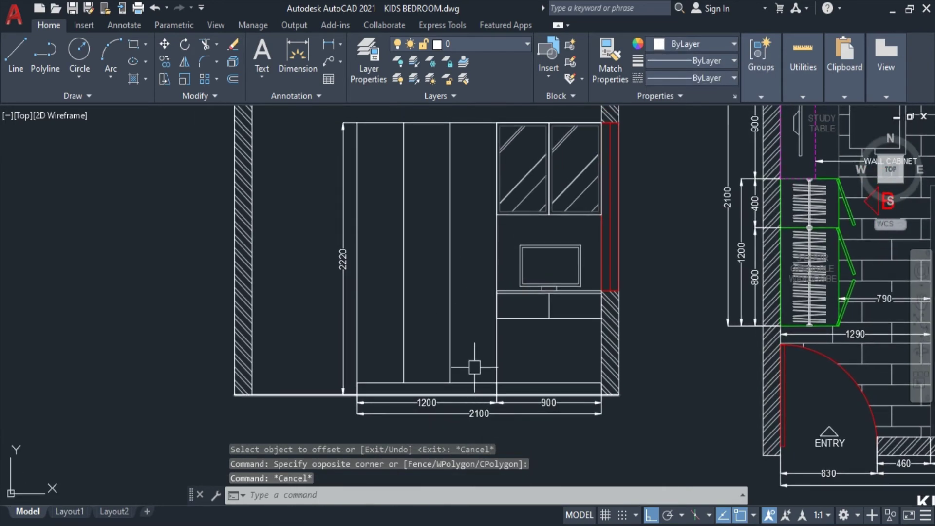
{"action": "type", "text": "rec"}
{"action": "key", "text": "Return"}
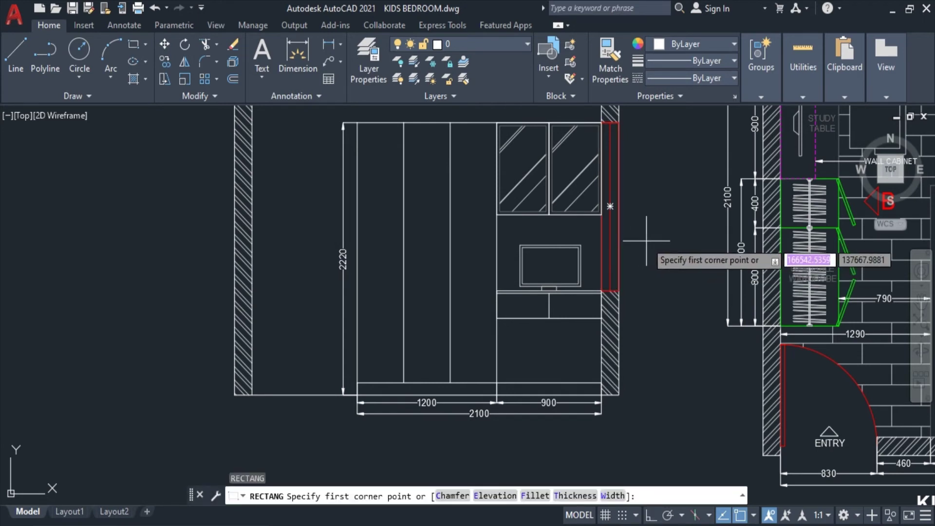
- Draw a thin drawer handle rectangle and move it near the drawer's top
{"action": "scroll", "coordinate": [646, 240], "scroll_direction": "up", "scroll_amount": 2}
{"action": "scroll", "coordinate": [606, 293], "scroll_direction": "up", "scroll_amount": 2}
{"action": "left_click", "coordinate": [608, 267]}
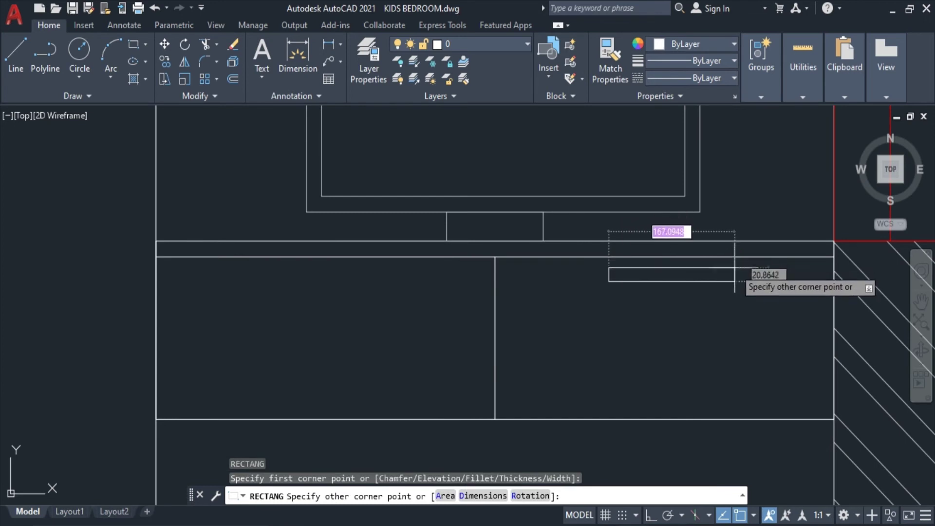
{"action": "left_click", "coordinate": [720, 292]}
{"action": "scroll", "coordinate": [720, 287], "scroll_direction": "down", "scroll_amount": 4}
{"action": "scroll", "coordinate": [738, 303], "scroll_direction": "up", "scroll_amount": 3}
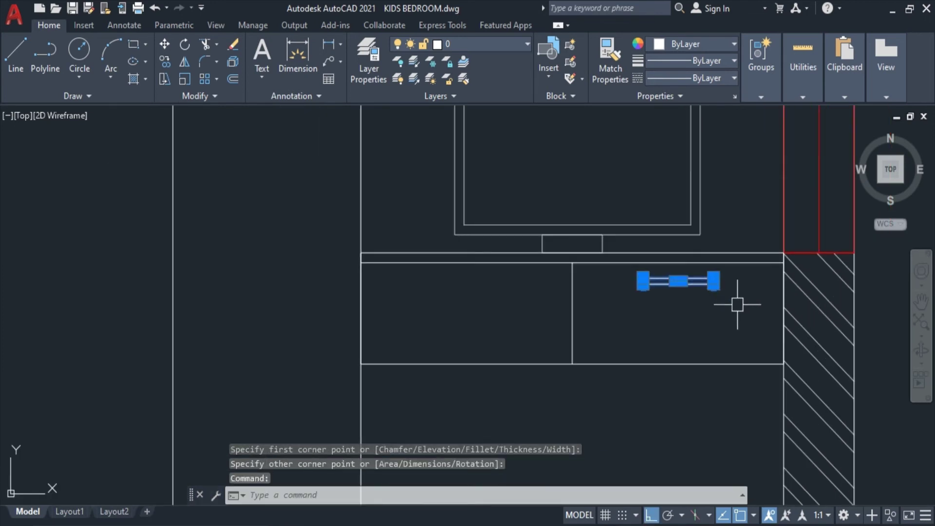
{"action": "type", "text": "M"}
{"action": "key", "text": "Return"}
{"action": "left_click", "coordinate": [724, 331]}
{"action": "left_click", "coordinate": [713, 328]}
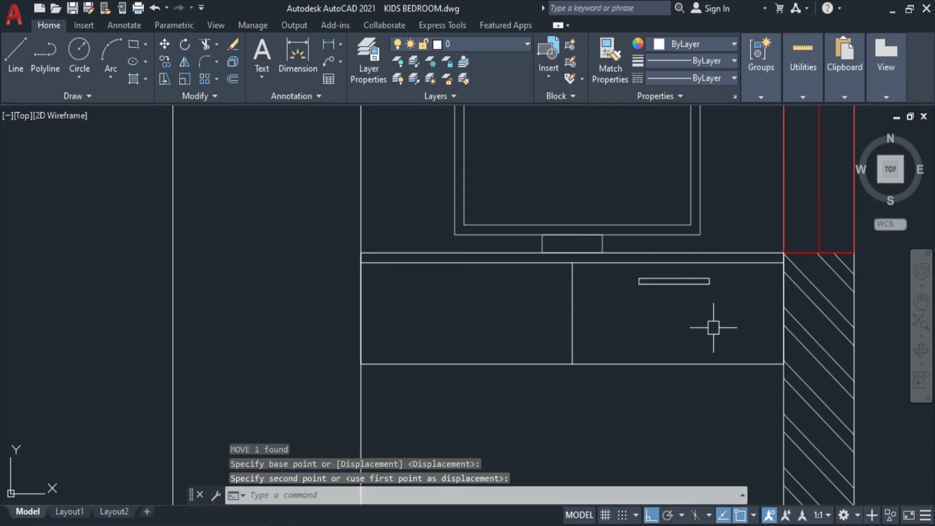
- Mirror the handle across the vertical divider, keeping the original
{"action": "left_click", "coordinate": [690, 285]}
{"action": "type", "text": "i"}
{"action": "key", "text": "Return"}
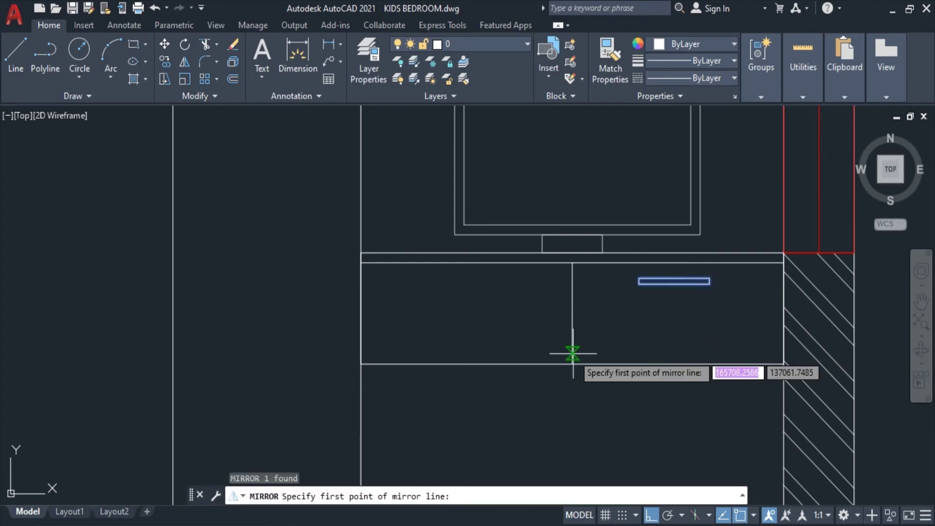
{"action": "left_click", "coordinate": [573, 360]}
{"action": "left_click", "coordinate": [572, 312]}
{"action": "key", "text": "Return"}
{"action": "scroll", "coordinate": [648, 307], "scroll_direction": "down", "scroll_amount": 6}
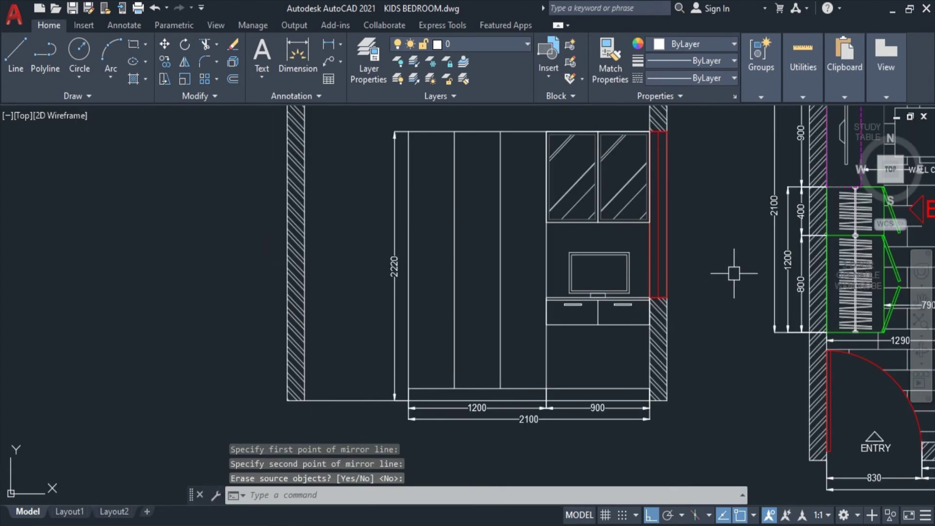
{"action": "scroll", "coordinate": [669, 298], "scroll_direction": "up", "scroll_amount": 2}
{"action": "type", "text": "dli"}
{"action": "key", "text": "Return"}
{"action": "scroll", "coordinate": [641, 248], "scroll_direction": "up", "scroll_amount": 3}
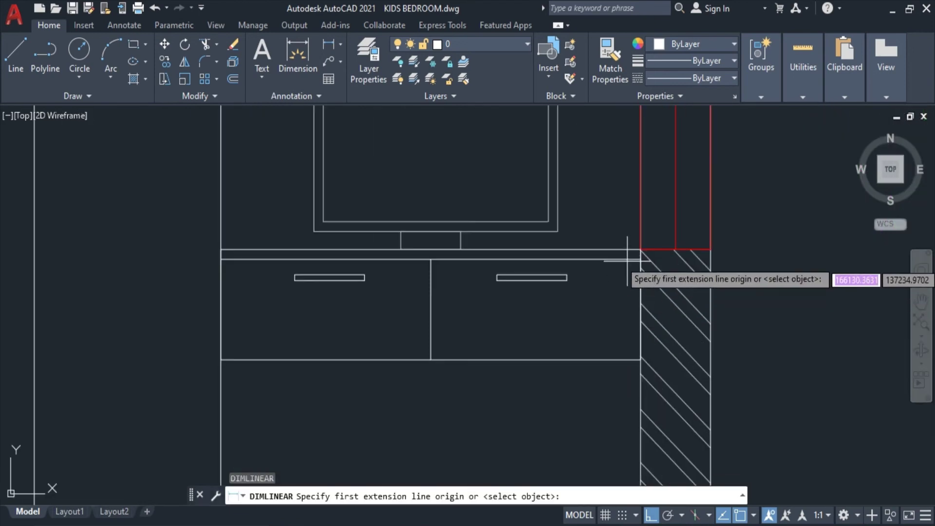
- Dimension the TV cabinet drawer height, which currently reads 224
{"action": "left_click", "coordinate": [640, 249]}
{"action": "left_click", "coordinate": [641, 360]}
{"action": "scroll", "coordinate": [702, 326], "scroll_direction": "down", "scroll_amount": 4}
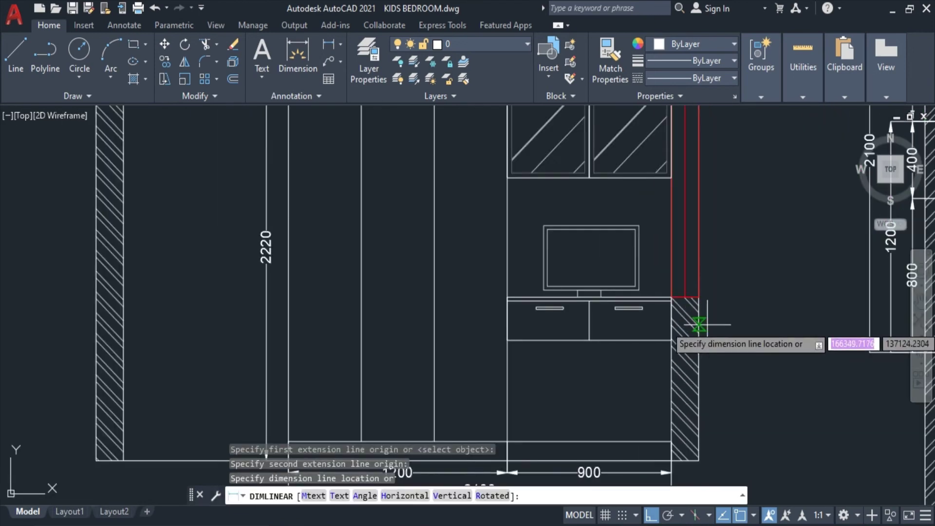
{"action": "scroll", "coordinate": [716, 329], "scroll_direction": "up", "scroll_amount": 2}
{"action": "left_click", "coordinate": [712, 314]}
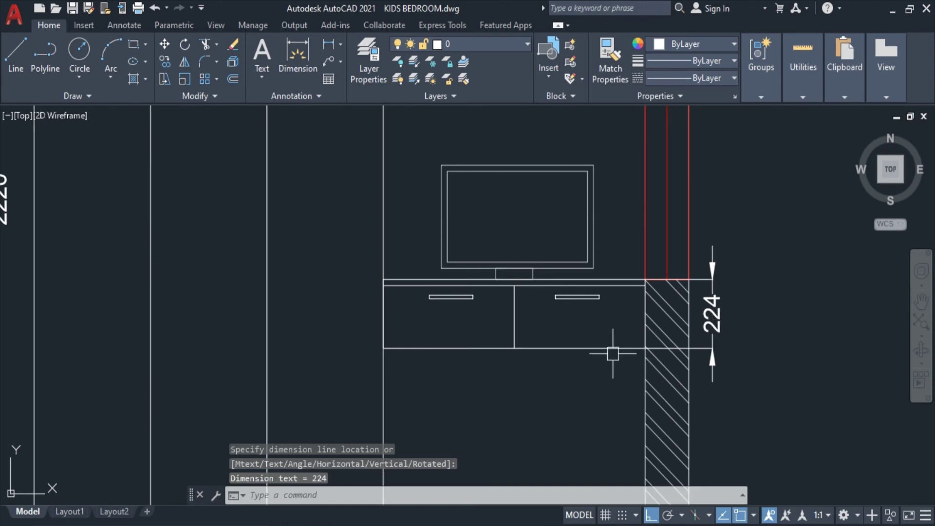
- Grip-stretch the shelf line up 24 so the drawers become 200 high
{"action": "left_click", "coordinate": [592, 331]}
{"action": "left_click", "coordinate": [478, 361]}
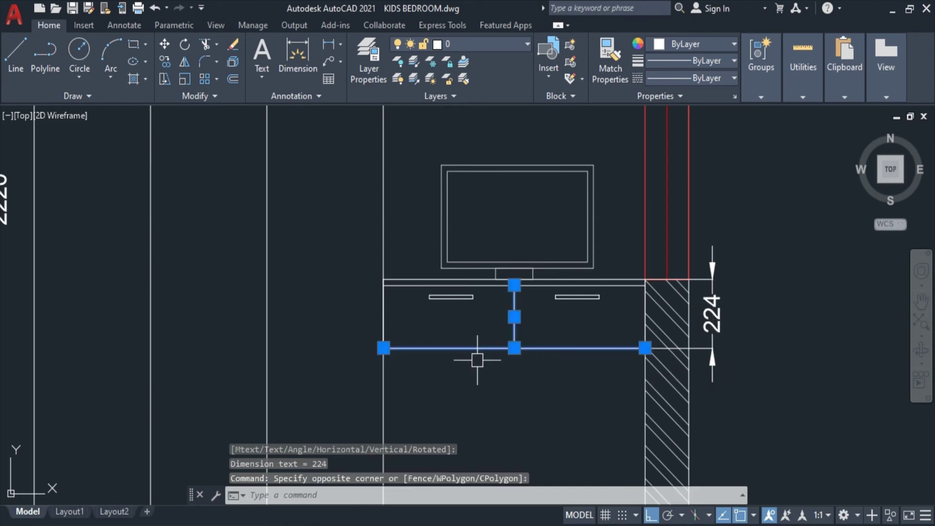
{"action": "left_click", "coordinate": [514, 348]}
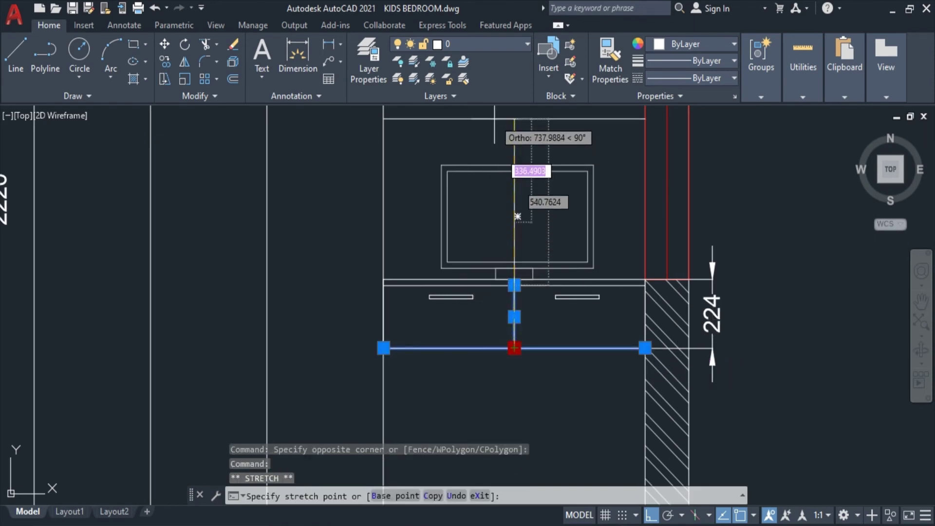
{"action": "type", "text": "24"}
{"action": "key", "text": "Return"}
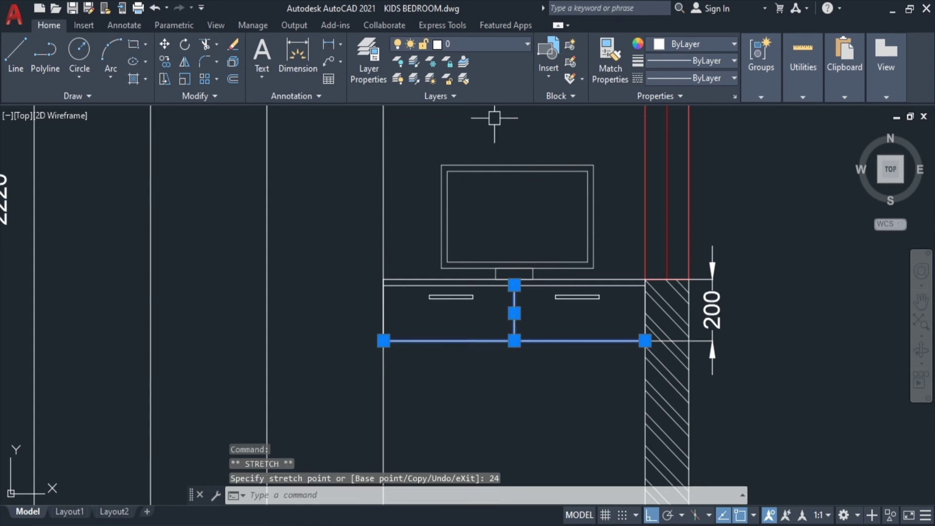
{"action": "key", "text": "Escape"}
- Trim off the shelf line's extra piece below the drawers
{"action": "scroll", "coordinate": [572, 273], "scroll_direction": "down", "scroll_amount": 2}
{"action": "type", "text": "DLI"}
{"action": "key", "text": "Return"}
{"action": "key", "text": "Escape"}
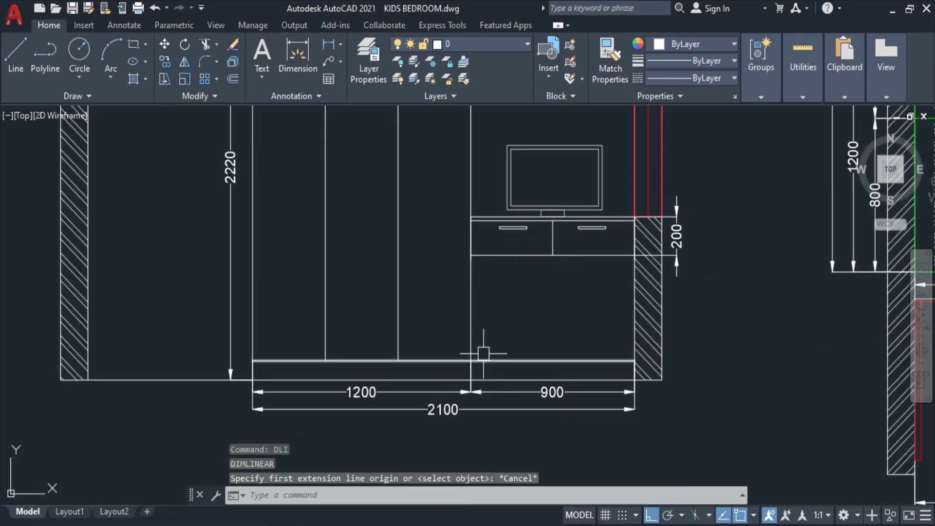
{"action": "type", "text": "tr"}
{"action": "key", "text": "Return"}
{"action": "left_click", "coordinate": [493, 360]}
{"action": "key", "text": "Escape"}
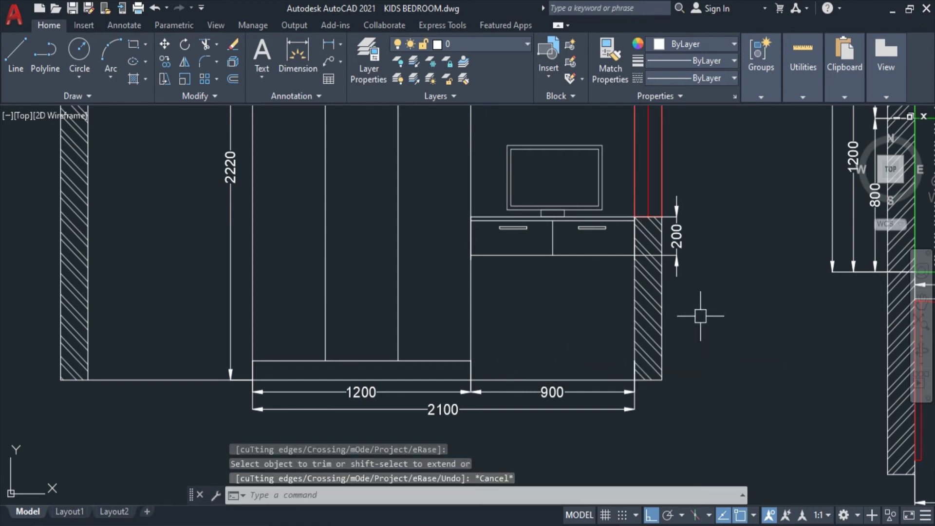
{"action": "left_click", "coordinate": [677, 241]}
{"action": "key", "text": "Escape"}
- Add a 650 linear dimension for the cabinet base height
{"action": "type", "text": "LI"}
{"action": "key", "text": "Return"}
{"action": "left_click", "coordinate": [635, 255]}
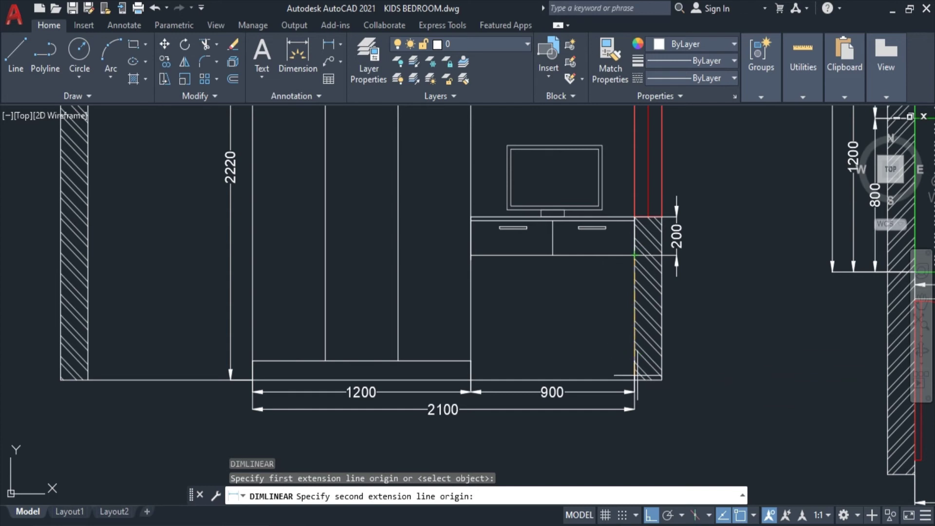
{"action": "left_click", "coordinate": [635, 380]}
{"action": "left_click", "coordinate": [676, 265]}
{"action": "key", "text": "Escape"}
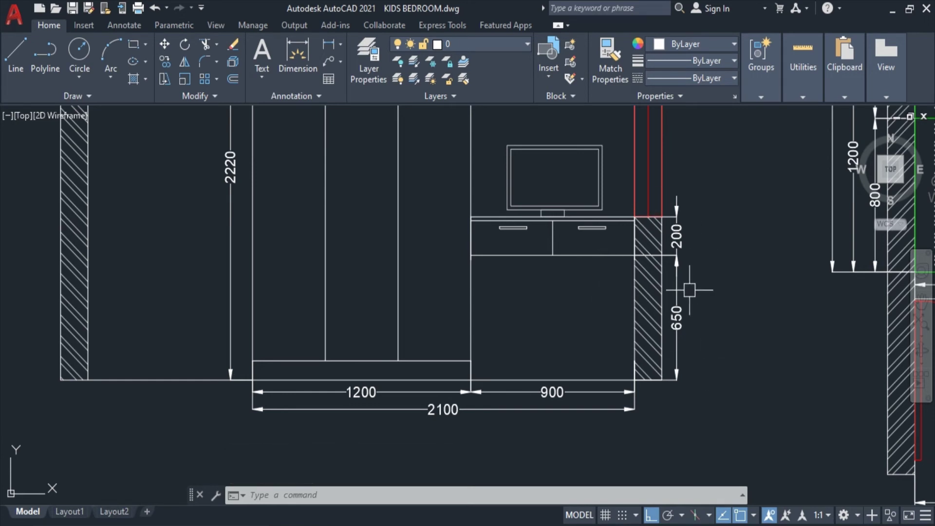
- Add an 850 linear dimension for the cabinet's overall height to the floor
{"action": "middle_click_drag", "start_coordinate": [689, 290], "coordinate": [679, 288]}
{"action": "type", "text": "LI"}
{"action": "key", "text": "Return"}
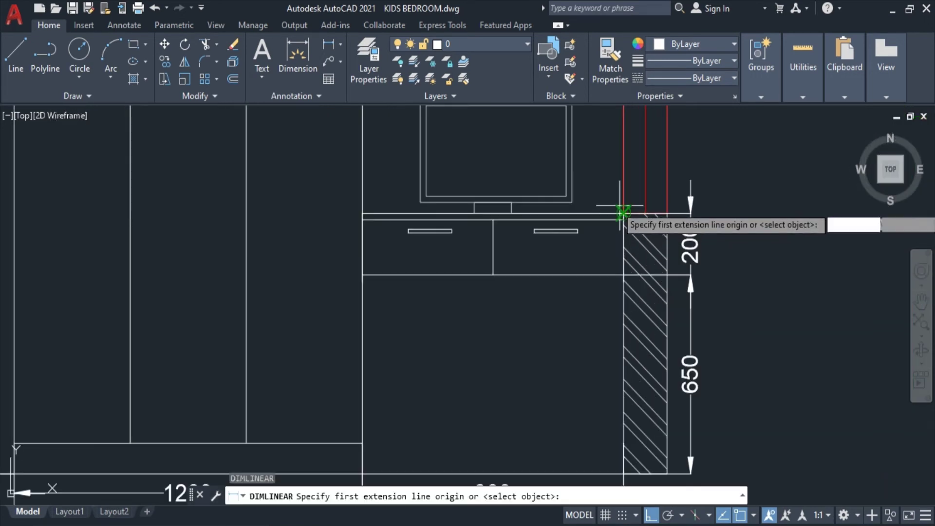
{"action": "left_click", "coordinate": [624, 239]}
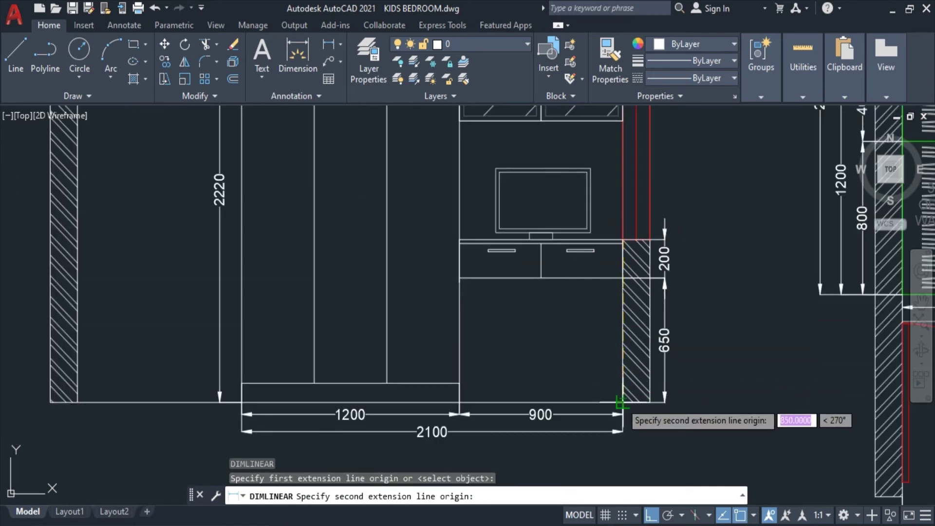
{"action": "left_click", "coordinate": [623, 401]}
{"action": "scroll", "coordinate": [698, 323], "scroll_direction": "up", "scroll_amount": 2}
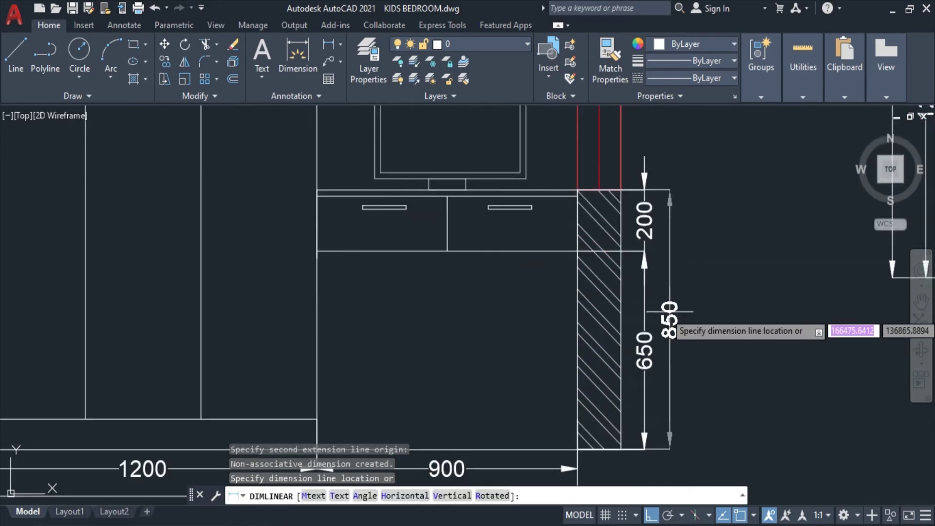
{"action": "left_click", "coordinate": [669, 317]}
- Window-select the TV and its cabinet
{"action": "scroll", "coordinate": [702, 253], "scroll_direction": "down", "scroll_amount": 5}
{"action": "scroll", "coordinate": [662, 236], "scroll_direction": "up", "scroll_amount": 1}
{"action": "scroll", "coordinate": [684, 283], "scroll_direction": "up", "scroll_amount": 2}
{"action": "left_click", "coordinate": [423, 188]}
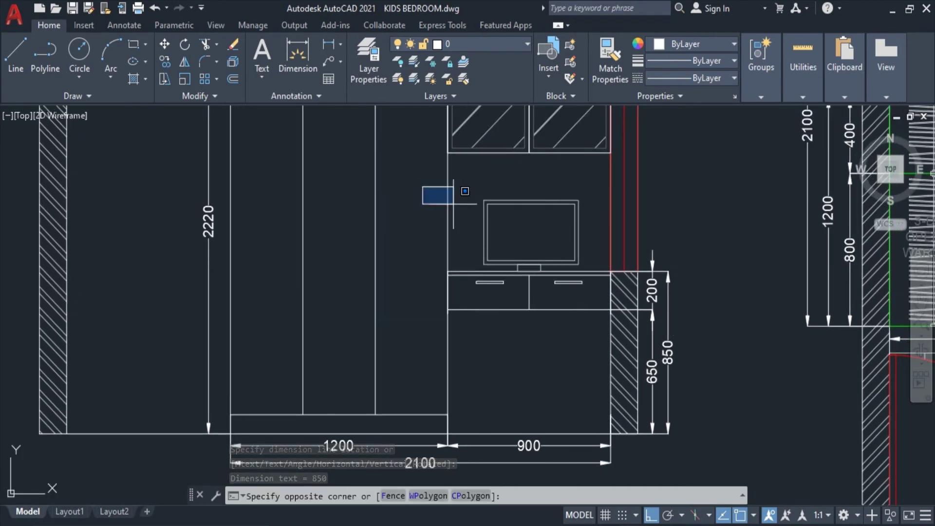
{"action": "left_click", "coordinate": [726, 331]}
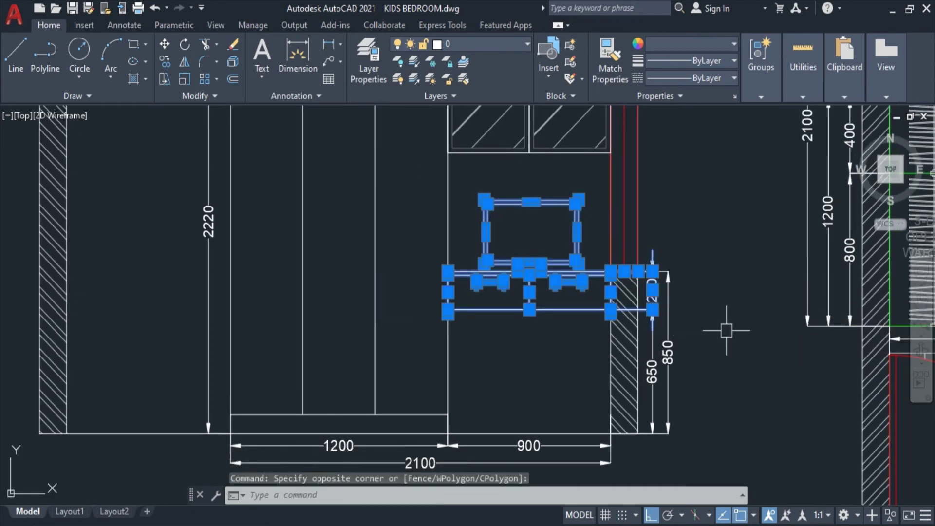
- Move the TV unit down 150
{"action": "type", "text": "m"}
{"action": "key", "text": "Return"}
{"action": "left_click", "coordinate": [744, 215]}
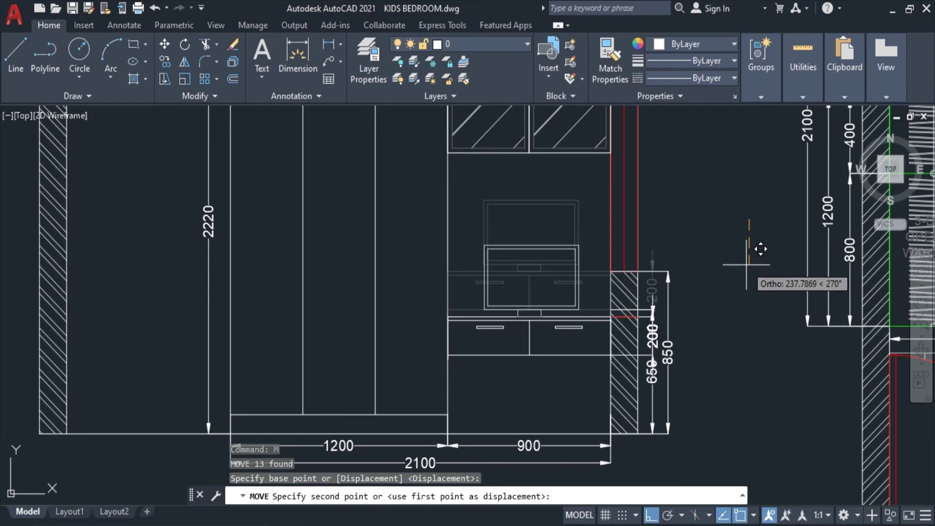
{"action": "type", "text": "150"}
{"action": "key", "text": "Return"}
{"action": "key", "text": "Escape"}
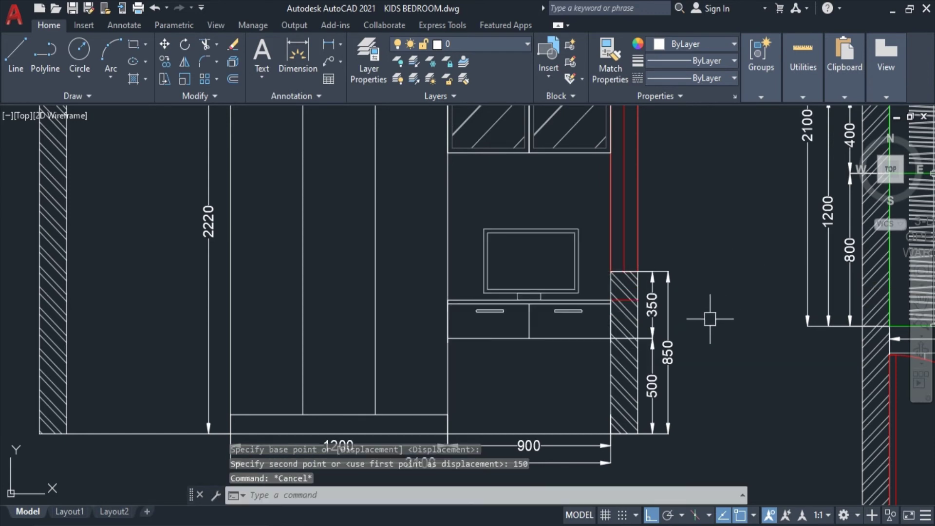
- Undo the 150 move of the TV unit
{"action": "left_click", "coordinate": [668, 362]}
{"action": "left_click", "coordinate": [611, 271]}
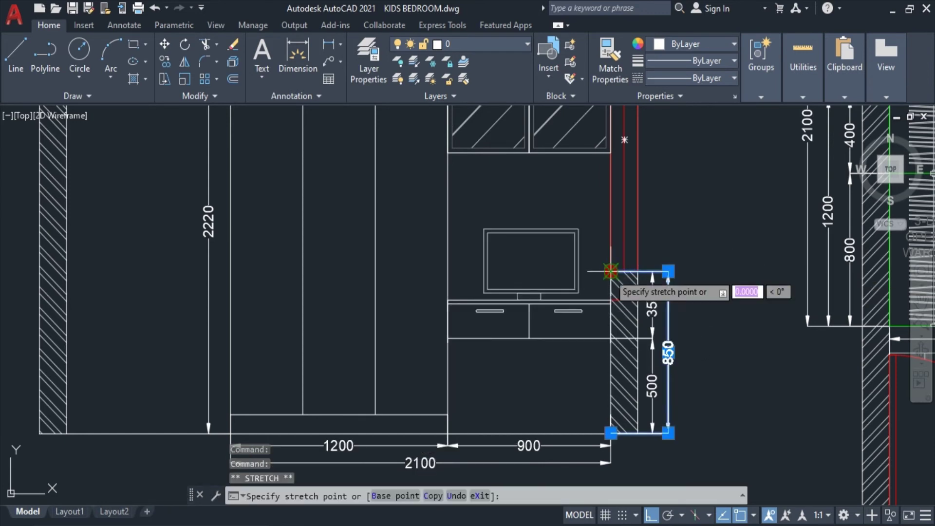
{"action": "scroll", "coordinate": [608, 290], "scroll_direction": "up", "scroll_amount": 2}
{"action": "key", "text": "Escape"}
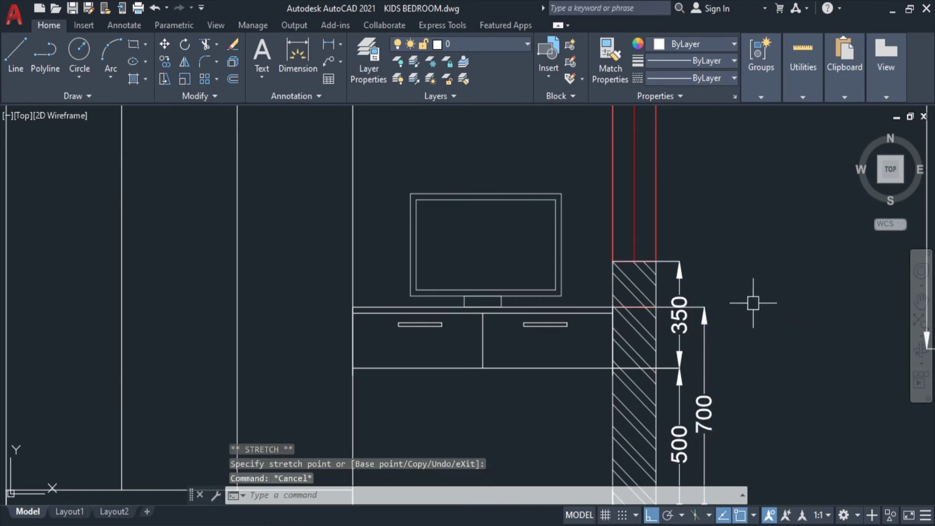
{"action": "key", "text": "ctrl+z"}
{"action": "key", "text": "ctrl+z"}
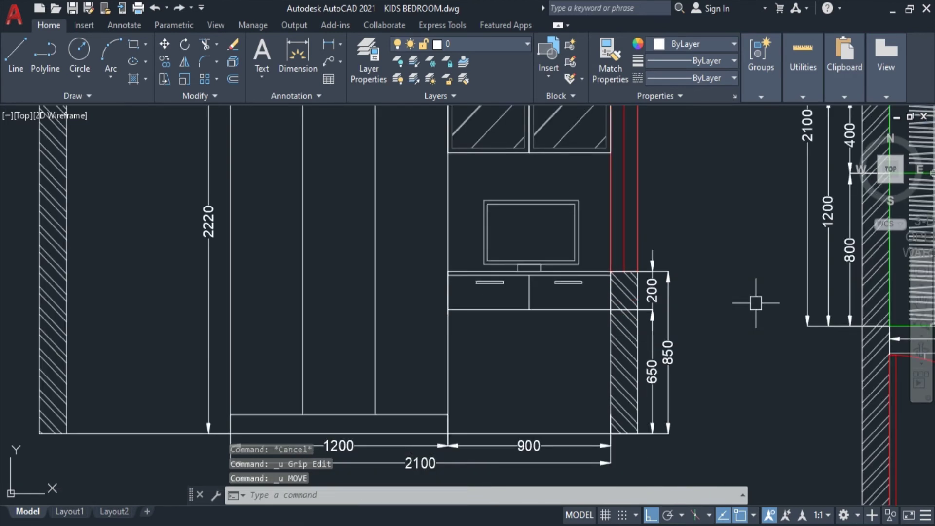
- Move the TV unit down 50 instead
{"action": "left_click", "coordinate": [418, 190]}
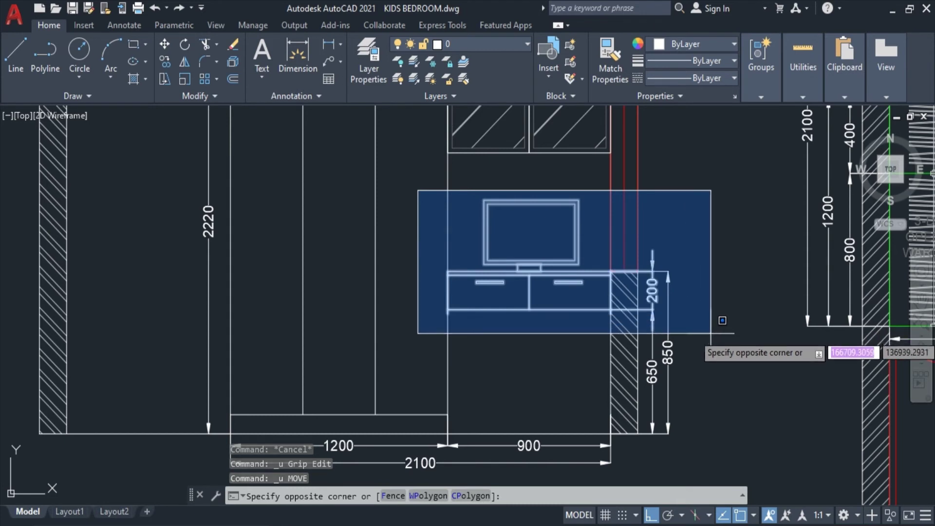
{"action": "left_click", "coordinate": [727, 341]}
{"action": "type", "text": "m"}
{"action": "key", "text": "Return"}
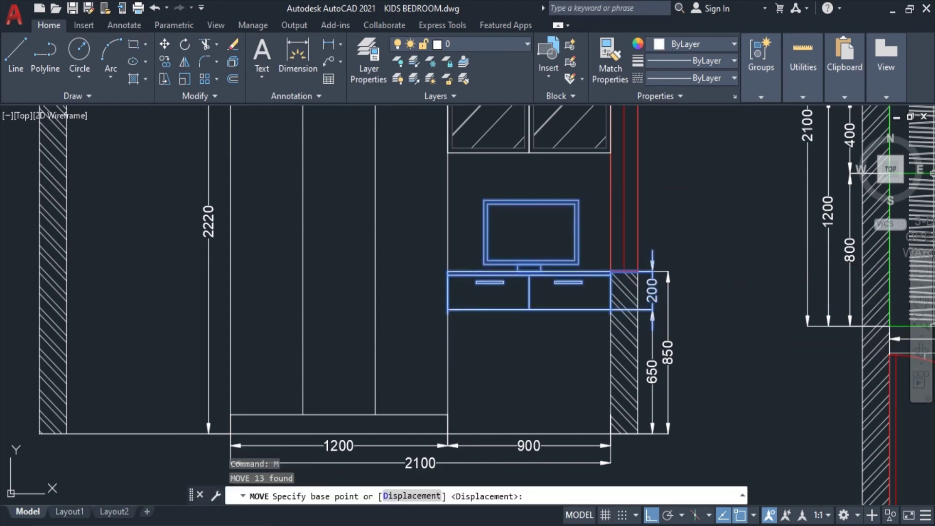
{"action": "left_click", "coordinate": [705, 275]}
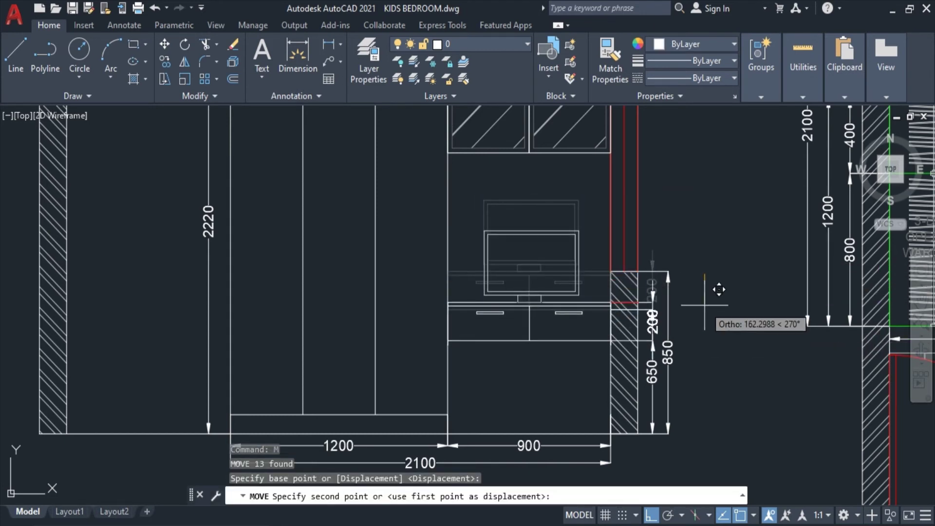
{"action": "type", "text": "50"}
{"action": "key", "text": "Return"}
{"action": "key", "text": "Escape"}
- Stretch the 850 and 250 dimensions to the unit's new top point
{"action": "left_click", "coordinate": [668, 318]}
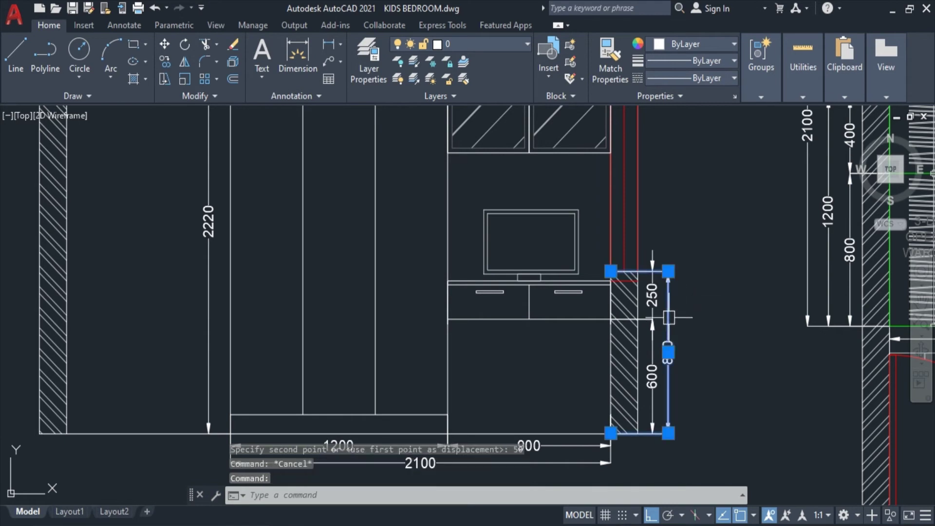
{"action": "left_click_drag", "start_coordinate": [656, 225], "coordinate": [602, 300]}
{"action": "scroll", "coordinate": [602, 300], "scroll_direction": "up", "scroll_amount": 4}
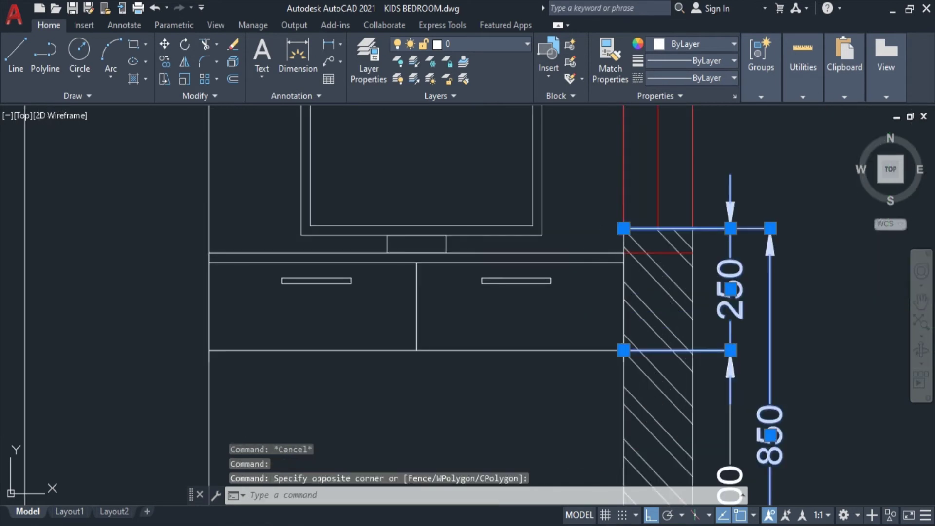
{"action": "left_click", "coordinate": [624, 228]}
{"action": "key", "text": "Escape"}
{"action": "scroll", "coordinate": [648, 245], "scroll_direction": "up", "scroll_amount": 5}
- Erase the leftover horizontal line and pan to the glass cabinets
{"action": "left_click", "coordinate": [358, 211]}
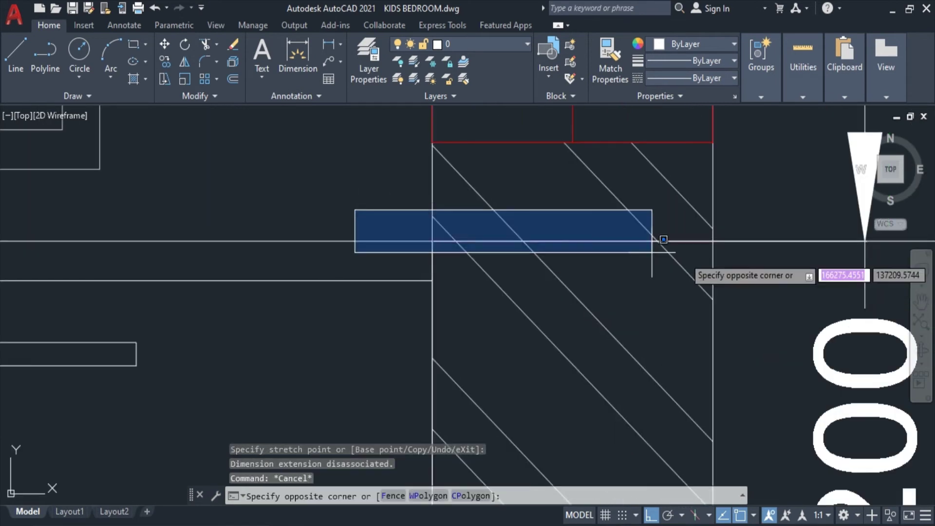
{"action": "left_click", "coordinate": [786, 263]}
{"action": "key", "text": "Delete"}
{"action": "scroll", "coordinate": [783, 261], "scroll_direction": "down", "scroll_amount": 3}
{"action": "scroll", "coordinate": [803, 286], "scroll_direction": "down", "scroll_amount": 3}
{"action": "scroll", "coordinate": [835, 271], "scroll_direction": "down", "scroll_amount": 2}
{"action": "middle_click_drag", "start_coordinate": [820, 266], "coordinate": [802, 277]}
{"action": "scroll", "coordinate": [687, 380], "scroll_direction": "up", "scroll_amount": 2}
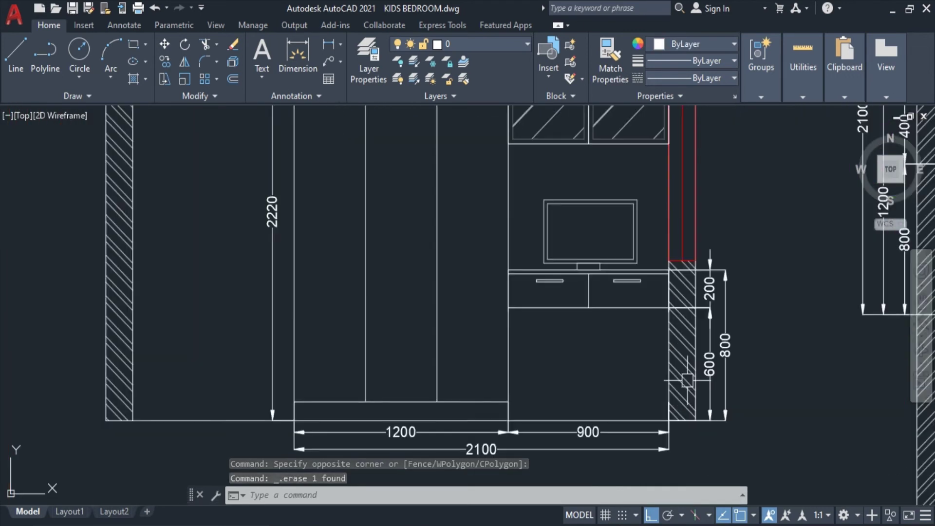
{"action": "scroll", "coordinate": [721, 332], "scroll_direction": "down", "scroll_amount": 2}
{"action": "middle_click_drag", "start_coordinate": [803, 257], "coordinate": [745, 371]}
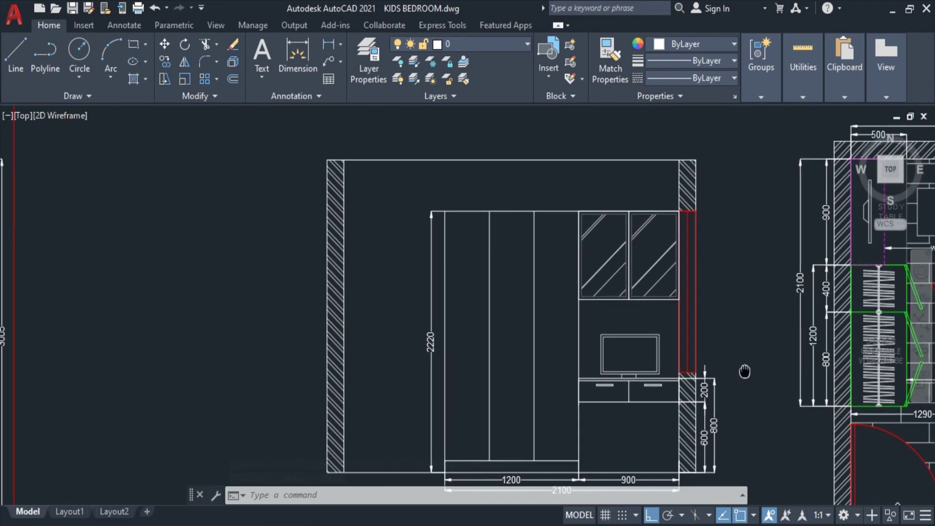
- Dimension the 670 gap between the upper cabinet and the TV unit
{"action": "scroll", "coordinate": [720, 354], "scroll_direction": "up", "scroll_amount": 2}
{"action": "type", "text": "DIMLI"}
{"action": "key", "text": "Return"}
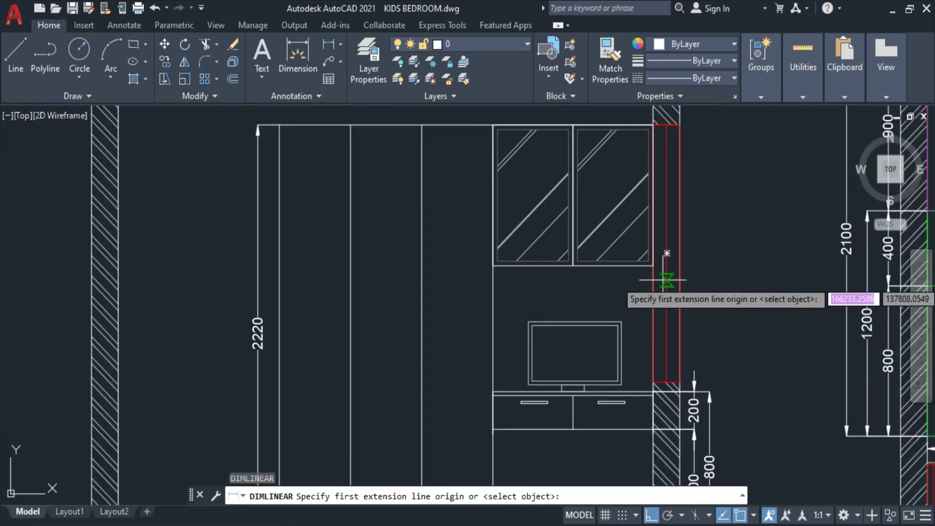
{"action": "left_click", "coordinate": [653, 265]}
{"action": "scroll", "coordinate": [654, 382], "scroll_direction": "up", "scroll_amount": 4}
{"action": "left_click", "coordinate": [653, 392]}
{"action": "scroll", "coordinate": [656, 394], "scroll_direction": "down", "scroll_amount": 3}
{"action": "left_click", "coordinate": [788, 339]}
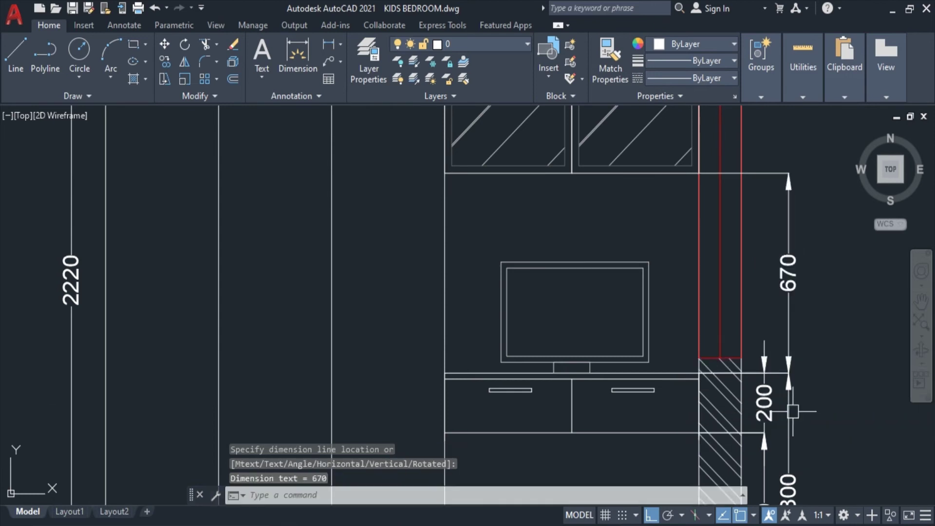
{"action": "key", "text": "Escape"}
{"action": "scroll", "coordinate": [810, 349], "scroll_direction": "down", "scroll_amount": 2}
{"action": "scroll", "coordinate": [773, 327], "scroll_direction": "down", "scroll_amount": 1}
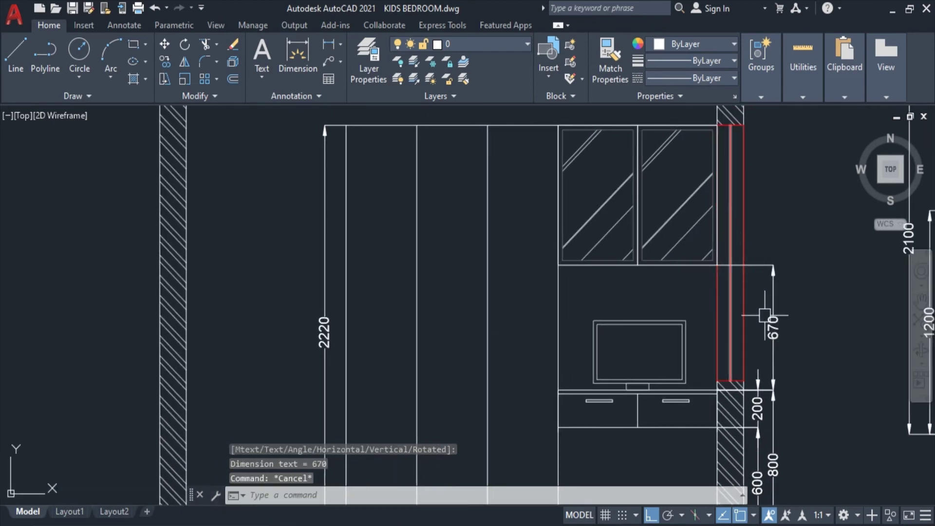
{"action": "scroll", "coordinate": [764, 316], "scroll_direction": "down", "scroll_amount": 2}
{"action": "scroll", "coordinate": [721, 326], "scroll_direction": "up", "scroll_amount": 1}
{"action": "scroll", "coordinate": [733, 382], "scroll_direction": "up", "scroll_amount": 1}
- Add a 750 dimension for the glass cabinet beside the 670
{"action": "key", "text": "Return"}
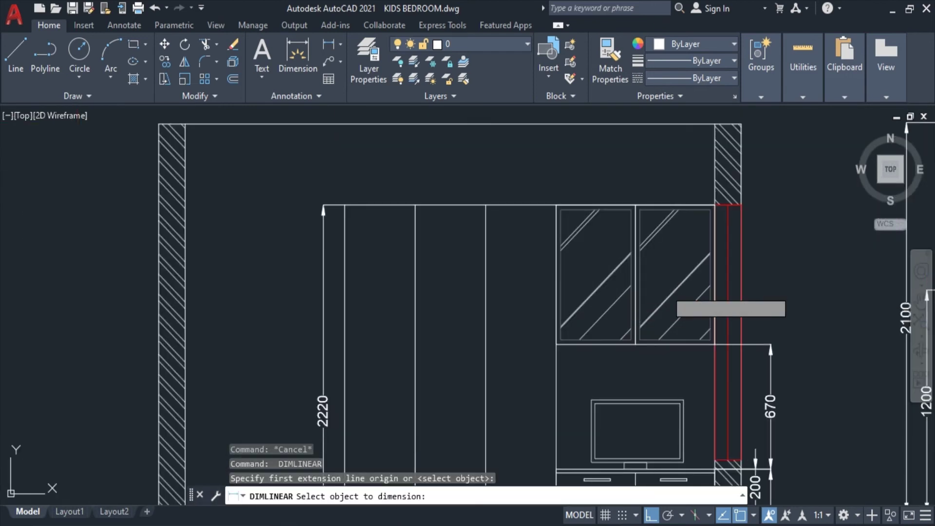
{"action": "left_click", "coordinate": [715, 287]}
{"action": "left_click", "coordinate": [771, 372]}
{"action": "scroll", "coordinate": [771, 372], "scroll_direction": "down", "scroll_amount": 3}
{"action": "scroll", "coordinate": [733, 239], "scroll_direction": "down", "scroll_amount": 1}
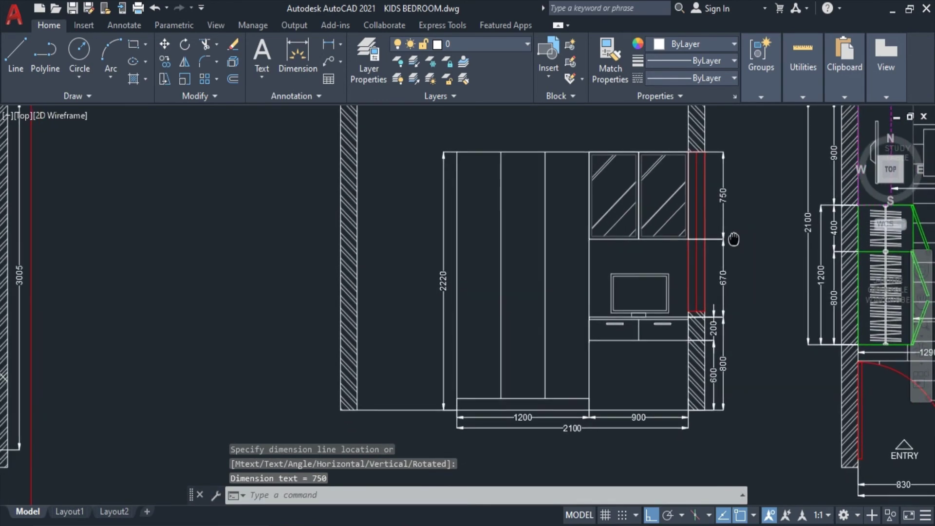
{"action": "scroll", "coordinate": [566, 139], "scroll_direction": "up", "scroll_amount": 4}
- Dimension the 900 width across the glass cabinet's top
{"action": "key", "text": "Return"}
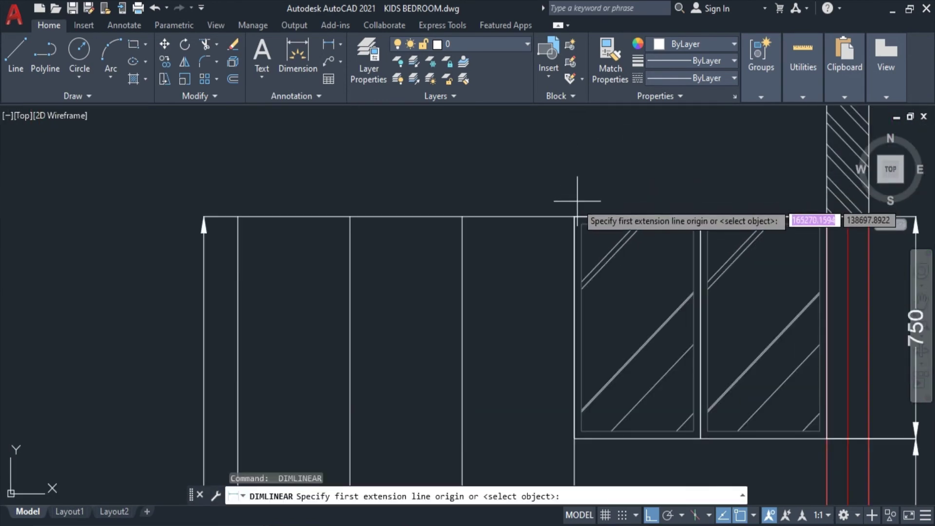
{"action": "left_click", "coordinate": [574, 216]}
{"action": "left_click", "coordinate": [827, 216]}
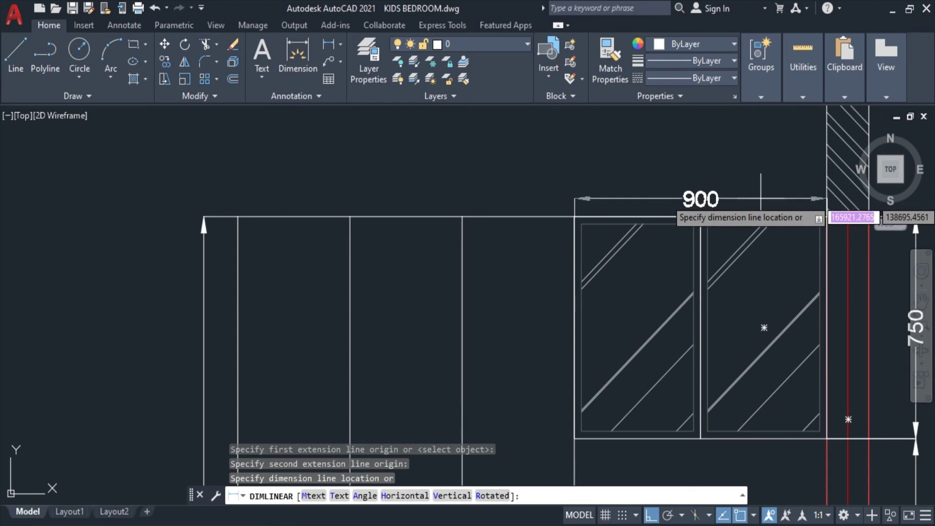
{"action": "left_click", "coordinate": [760, 196]}
{"action": "scroll", "coordinate": [536, 315], "scroll_direction": "down", "scroll_amount": 4}
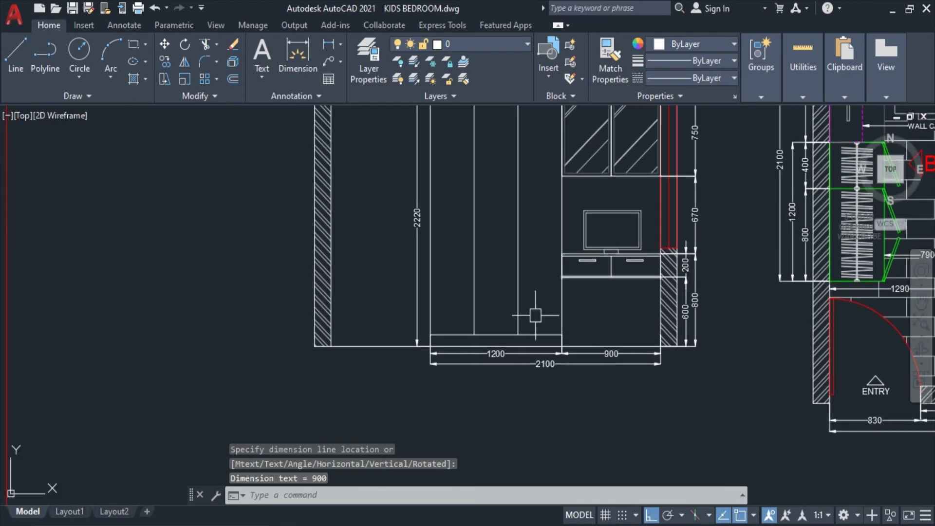
{"action": "scroll", "coordinate": [516, 325], "scroll_direction": "up", "scroll_amount": 2}
{"action": "scroll", "coordinate": [520, 317], "scroll_direction": "up", "scroll_amount": 2}
- Dimension the first 400 door width above the wardrobe
{"action": "key", "text": "Return"}
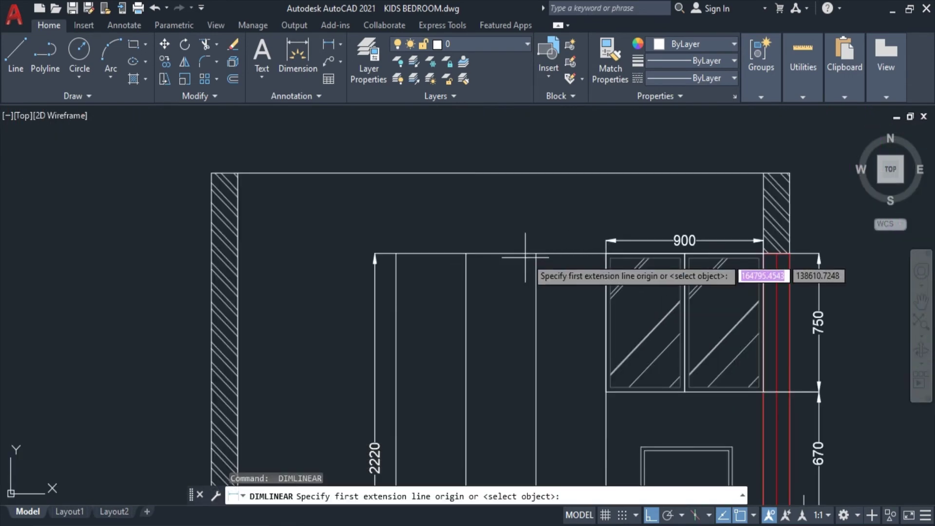
{"action": "left_click", "coordinate": [534, 254]}
{"action": "scroll", "coordinate": [606, 260], "scroll_direction": "up", "scroll_amount": 4}
{"action": "left_click", "coordinate": [612, 235]}
{"action": "left_click", "coordinate": [435, 235]}
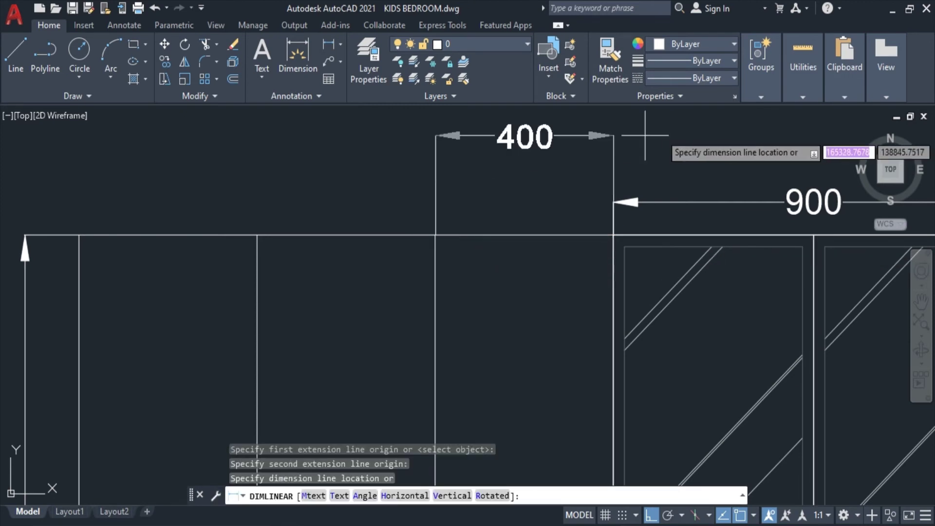
{"action": "left_click", "coordinate": [691, 201]}
- Chain two more 400 door widths to the wardrobe edge with DIMCONTINUE
{"action": "type", "text": "DIMCO"}
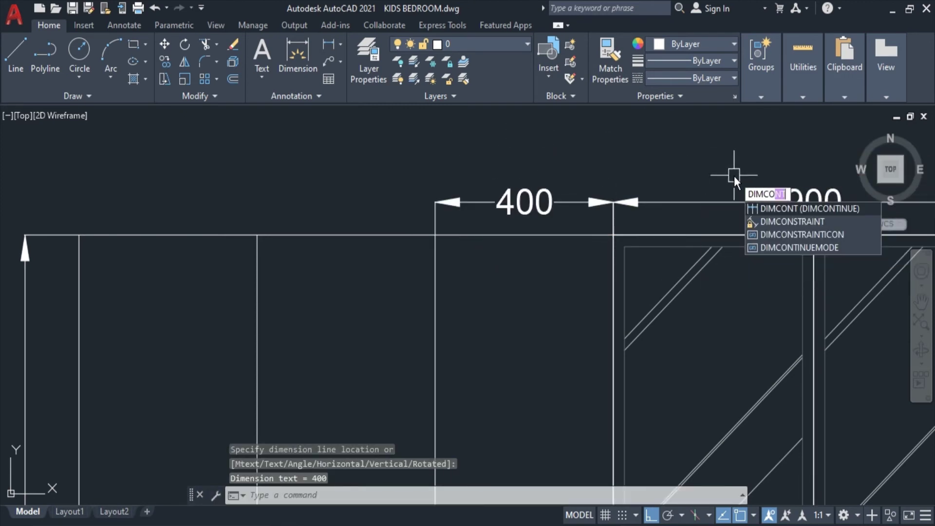
{"action": "key", "text": "Return"}
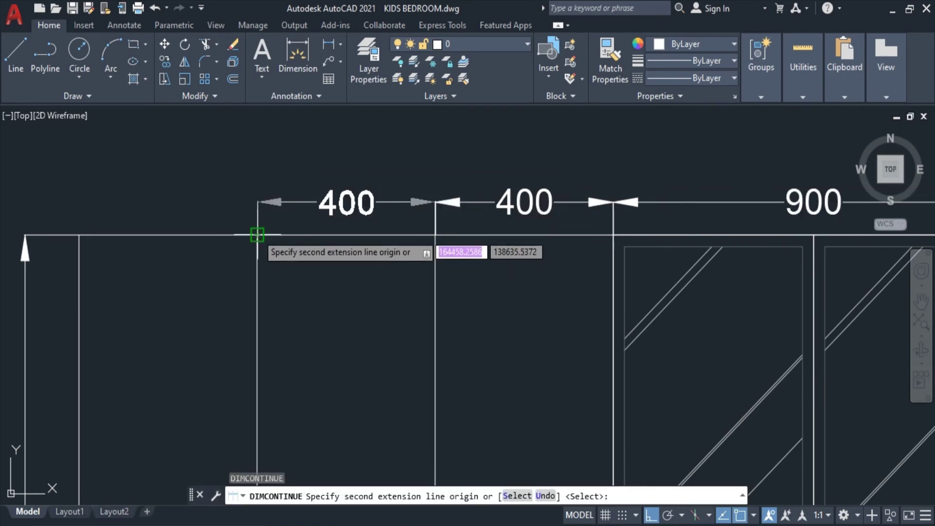
{"action": "left_click", "coordinate": [257, 236]}
{"action": "left_click", "coordinate": [79, 236]}
{"action": "key", "text": "Escape"}
{"action": "scroll", "coordinate": [473, 178], "scroll_direction": "down", "scroll_amount": 6}
{"action": "scroll", "coordinate": [602, 258], "scroll_direction": "up", "scroll_amount": 1}
{"action": "key", "text": "Escape"}
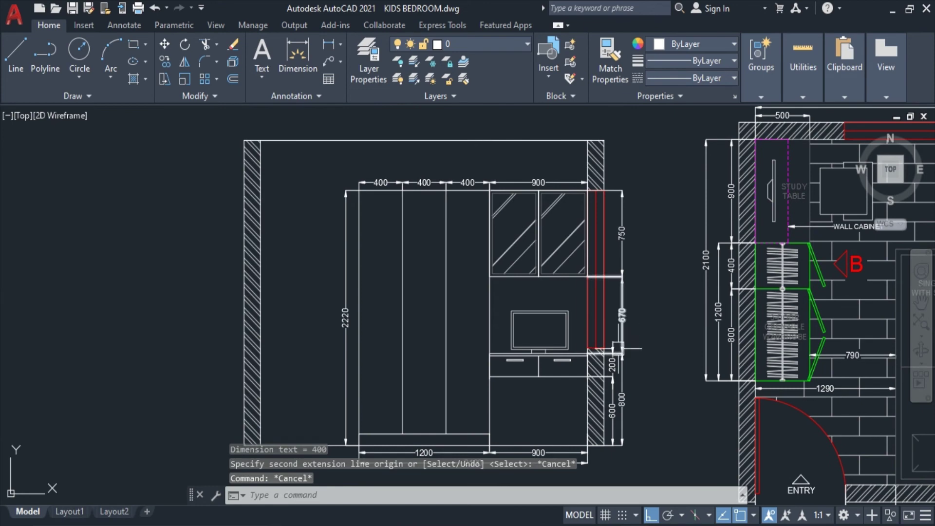
- Draw a thin vertical rectangle as the door handle
{"action": "middle_click_drag", "start_coordinate": [529, 342], "coordinate": [530, 327]}
{"action": "type", "text": "rec"}
{"action": "key", "text": "Return"}
{"action": "scroll", "coordinate": [445, 292], "scroll_direction": "up", "scroll_amount": 3}
{"action": "left_click", "coordinate": [454, 264]}
{"action": "scroll", "coordinate": [455, 307], "scroll_direction": "up", "scroll_amount": 2}
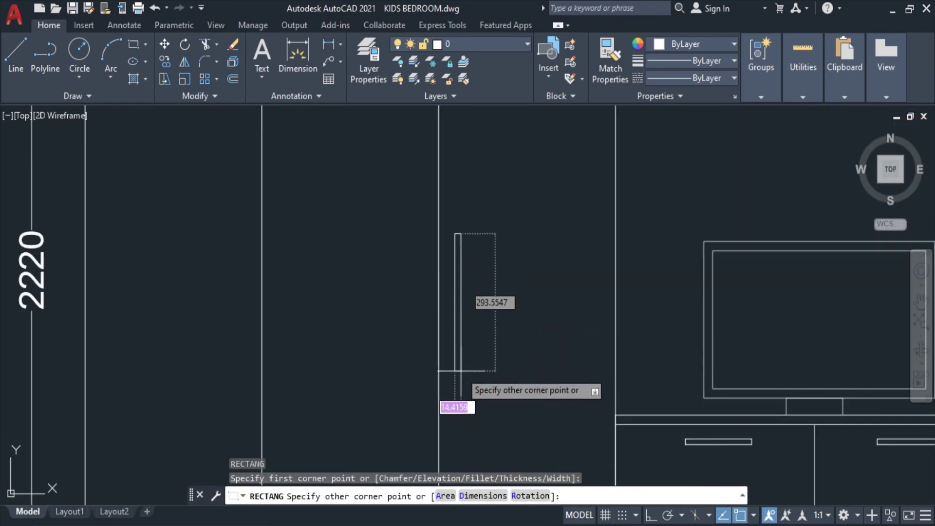
{"action": "left_click", "coordinate": [461, 373]}
{"action": "scroll", "coordinate": [461, 373], "scroll_direction": "down", "scroll_amount": 3}
{"action": "scroll", "coordinate": [522, 234], "scroll_direction": "down", "scroll_amount": 2}
{"action": "scroll", "coordinate": [545, 292], "scroll_direction": "down", "scroll_amount": 2}
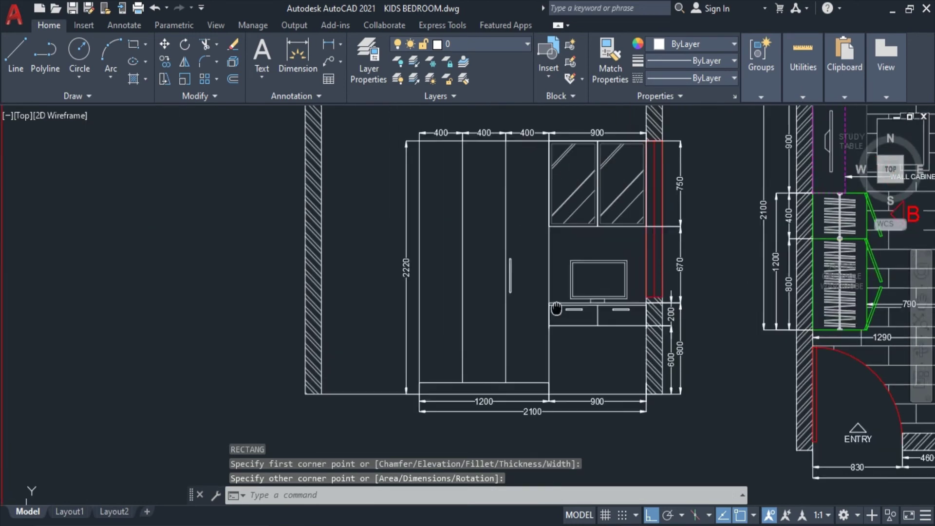
- Move the handle onto the wardrobe door with ortho turned off
{"action": "left_click", "coordinate": [523, 331]}
{"action": "scroll", "coordinate": [533, 331], "scroll_direction": "up", "scroll_amount": 5}
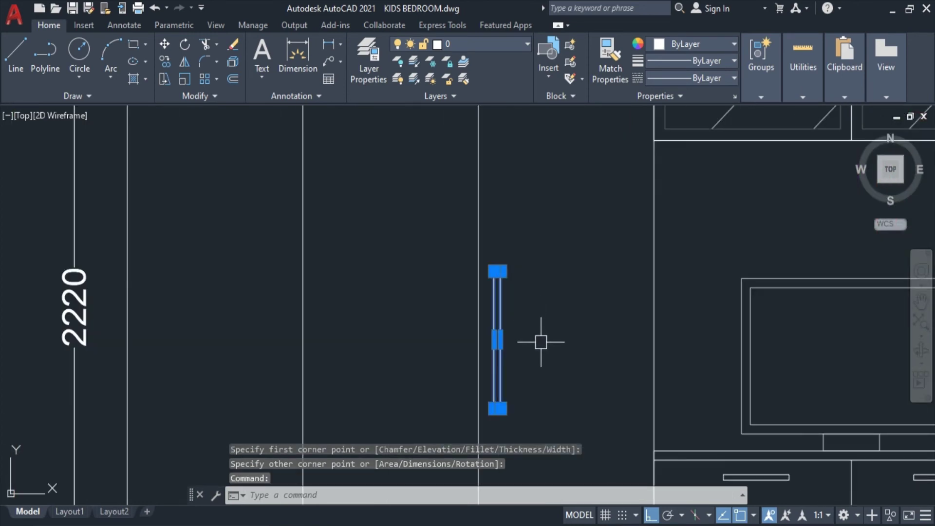
{"action": "type", "text": "m"}
{"action": "key", "text": "Return"}
{"action": "key", "text": "F8"}
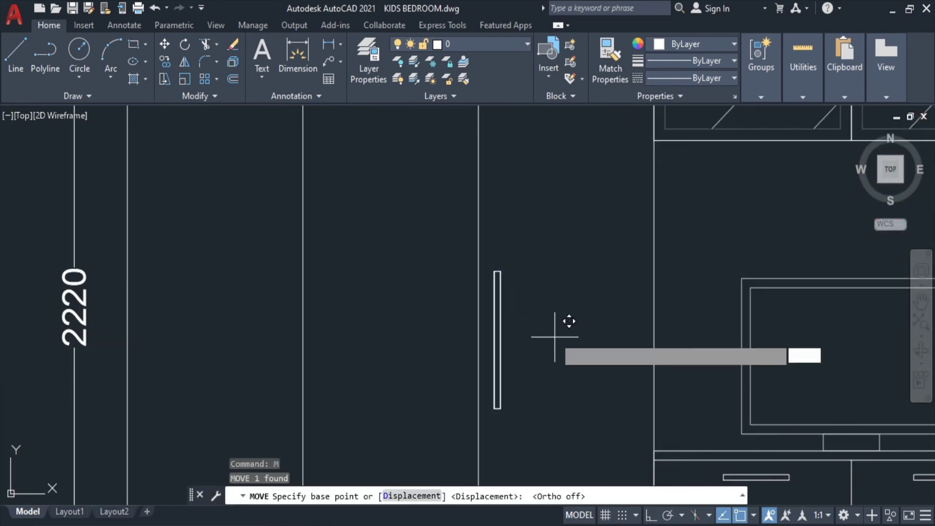
{"action": "left_click", "coordinate": [564, 318]}
{"action": "scroll", "coordinate": [559, 326], "scroll_direction": "down", "scroll_amount": 3}
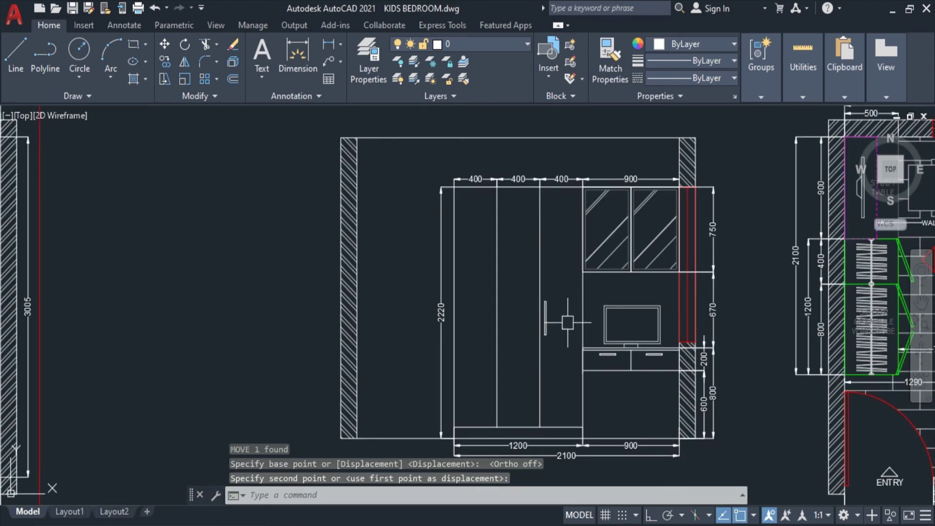
{"action": "scroll", "coordinate": [568, 322], "scroll_direction": "up", "scroll_amount": 3}
{"action": "left_click", "coordinate": [529, 318]}
- Reposition the handle beside the central door joint
{"action": "left_click", "coordinate": [541, 258]}
{"action": "left_click", "coordinate": [500, 351]}
{"action": "key", "text": "Return"}
{"action": "left_click", "coordinate": [542, 309]}
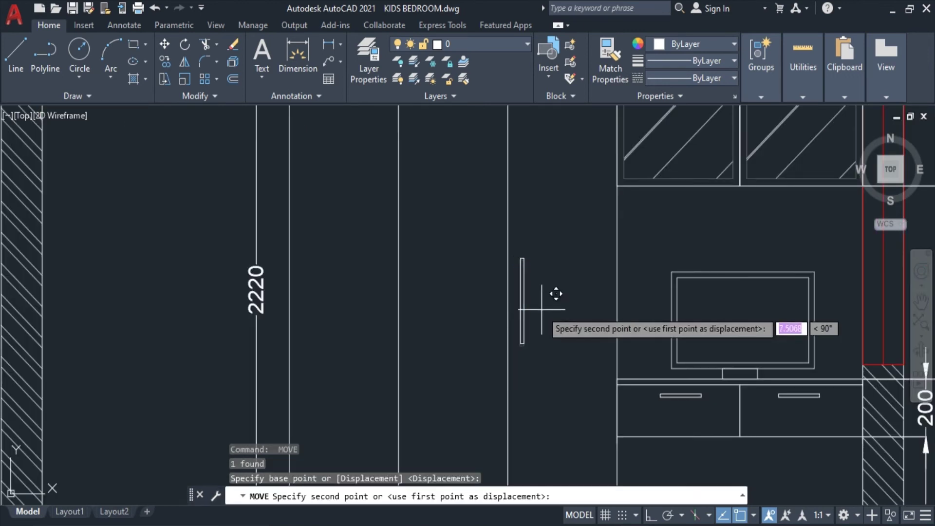
{"action": "scroll", "coordinate": [541, 309], "scroll_direction": "down", "scroll_amount": 1}
{"action": "scroll", "coordinate": [540, 311], "scroll_direction": "down", "scroll_amount": 1}
{"action": "left_click", "coordinate": [534, 302]}
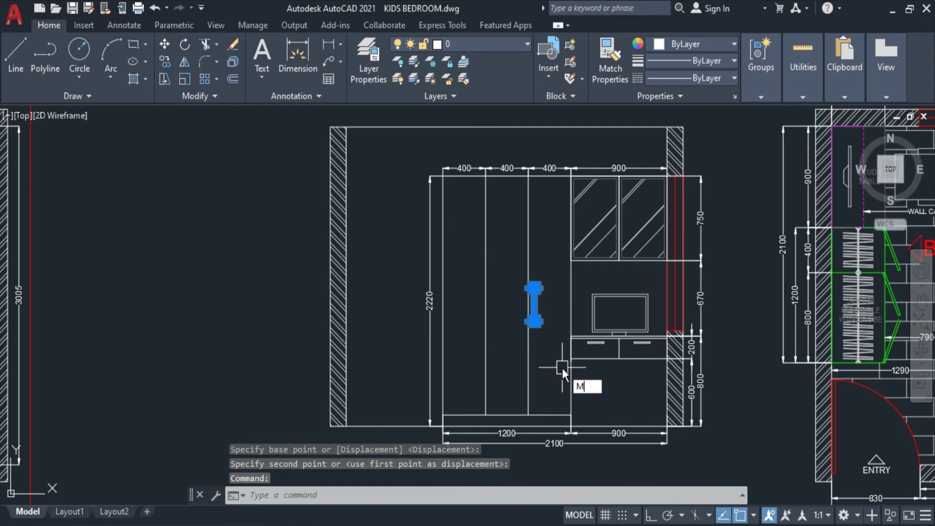
- Mirror the handle across the door joint, keeping the original
{"action": "type", "text": "I"}
{"action": "key", "text": "Return"}
{"action": "left_click", "coordinate": [529, 401]}
{"action": "left_click", "coordinate": [526, 361]}
{"action": "key", "text": "Return"}
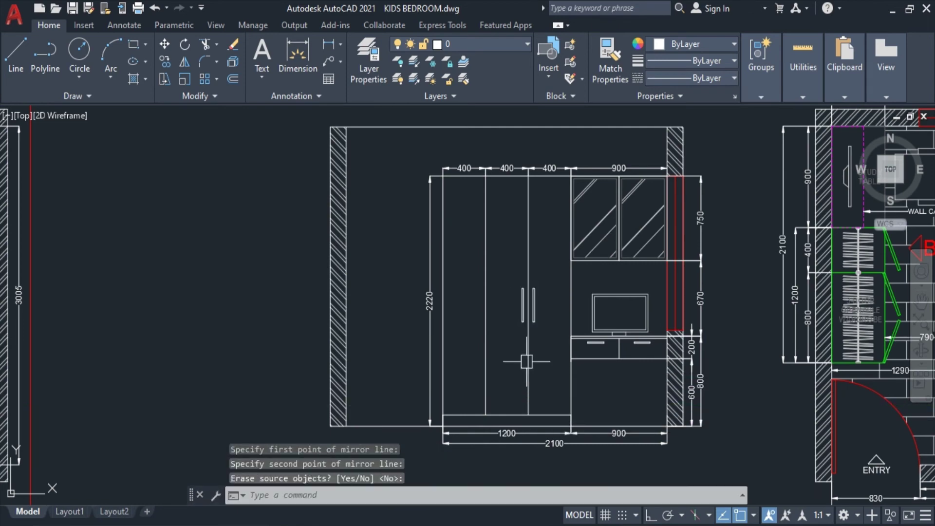
{"action": "scroll", "coordinate": [596, 313], "scroll_direction": "down", "scroll_amount": 2}
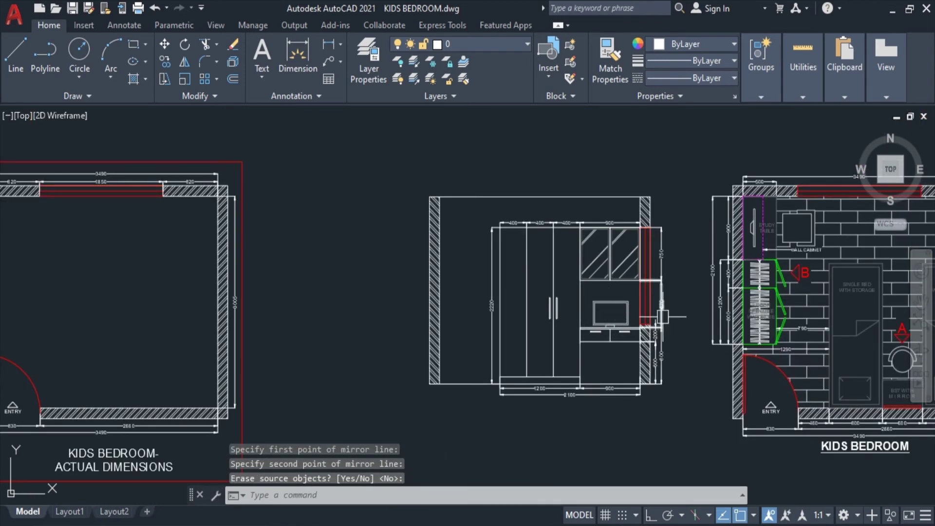
- Copy the handle pair across to the other wardrobe shutters
{"action": "scroll", "coordinate": [587, 327], "scroll_direction": "up", "scroll_amount": 2}
{"action": "left_click", "coordinate": [528, 290]}
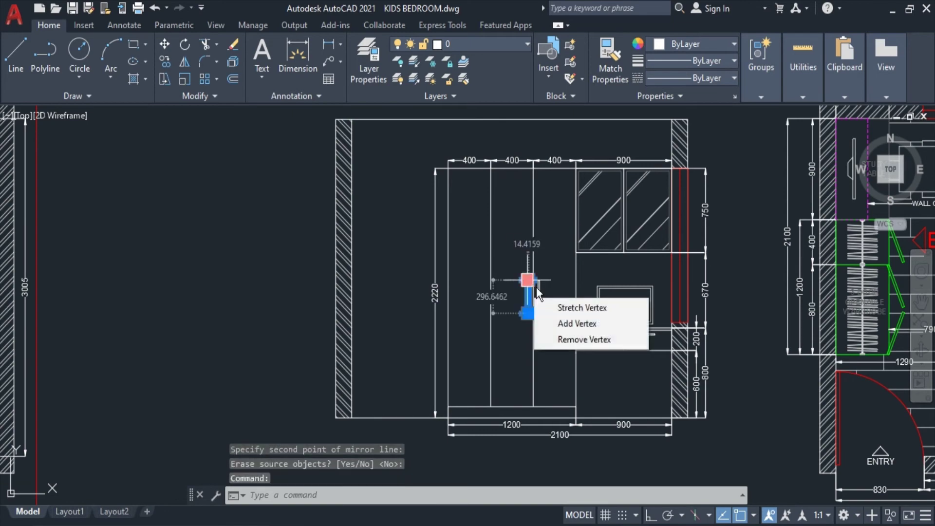
{"action": "left_click", "coordinate": [539, 296]}
{"action": "middle_click_drag", "start_coordinate": [541, 294], "coordinate": [543, 236]}
{"action": "type", "text": "co"}
{"action": "key", "text": "Return"}
{"action": "scroll", "coordinate": [550, 336], "scroll_direction": "up", "scroll_amount": 4}
{"action": "left_click", "coordinate": [503, 356]}
{"action": "key", "text": "Escape"}
- Delete the extra handle copy and save the drawing
{"action": "scroll", "coordinate": [487, 334], "scroll_direction": "down", "scroll_amount": 4}
{"action": "scroll", "coordinate": [486, 334], "scroll_direction": "up", "scroll_amount": 1}
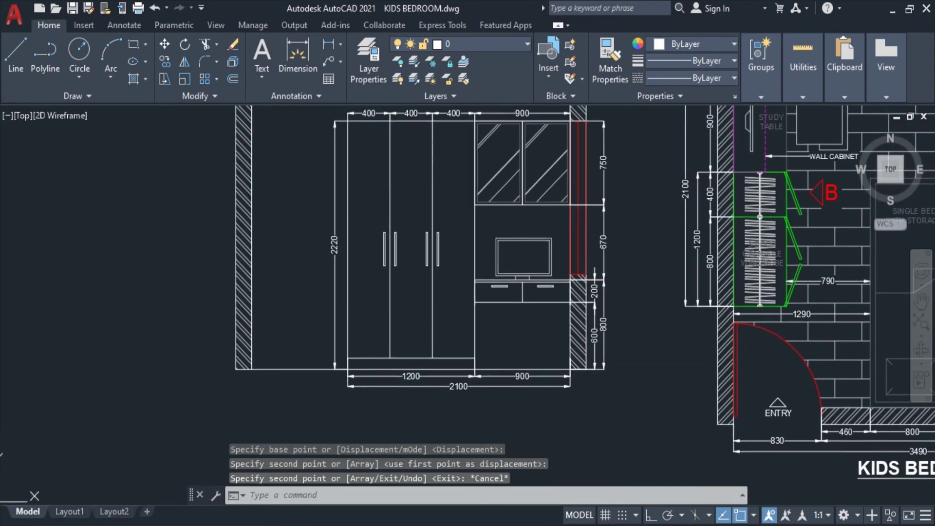
{"action": "scroll", "coordinate": [485, 329], "scroll_direction": "up", "scroll_amount": 1}
{"action": "scroll", "coordinate": [413, 274], "scroll_direction": "up", "scroll_amount": 1}
{"action": "left_click", "coordinate": [407, 266]}
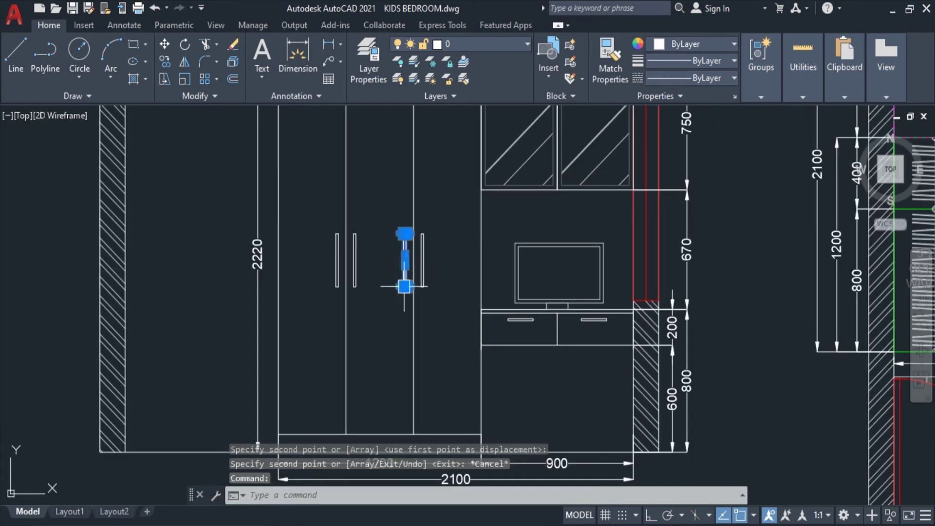
{"action": "key", "text": "Delete"}
{"action": "scroll", "coordinate": [511, 346], "scroll_direction": "down", "scroll_amount": 2}
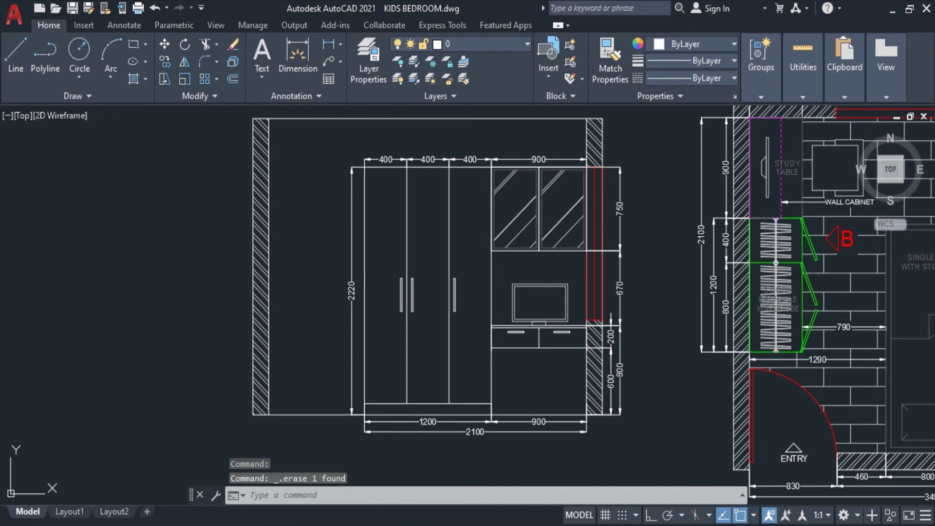
{"action": "key", "text": "ctrl+s"}
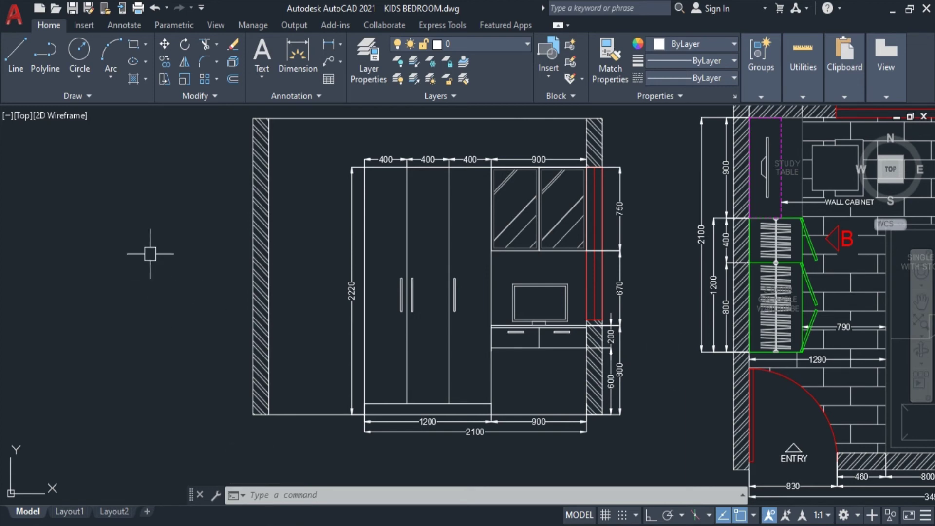
- Pan the view to the wardrobe base after a cancelled linear dimension
{"action": "middle_click_drag", "start_coordinate": [651, 291], "coordinate": [542, 261]}
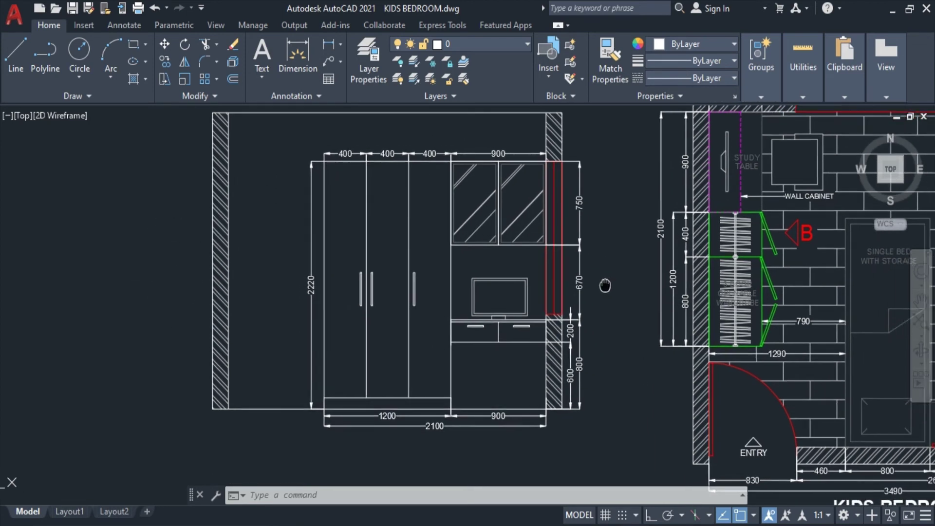
{"action": "scroll", "coordinate": [385, 395], "scroll_direction": "up", "scroll_amount": 2}
{"action": "type", "text": "d"}
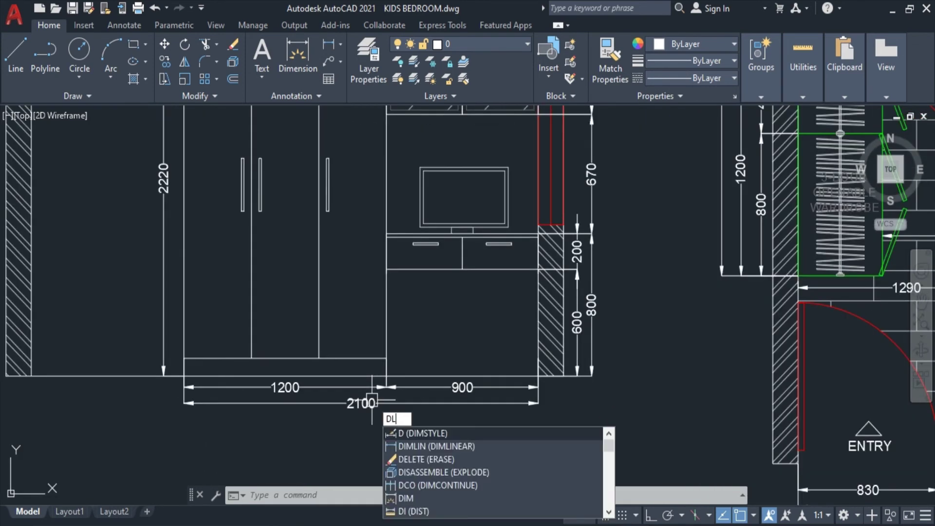
{"action": "type", "text": "li"}
{"action": "key", "text": "Return"}
{"action": "left_click", "coordinate": [387, 358]}
{"action": "key", "text": "Escape"}
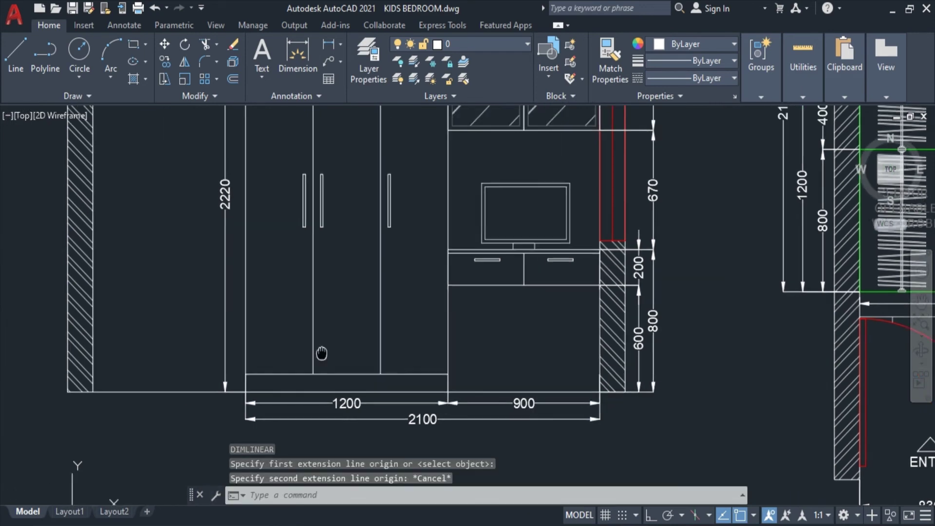
{"action": "middle_click_drag", "start_coordinate": [162, 304], "coordinate": [486, 344]}
- Add a 100 plinth dimension below the wardrobe beside the 2220 dimension
{"action": "left_click", "coordinate": [487, 287]}
{"action": "scroll", "coordinate": [489, 414], "scroll_direction": "up", "scroll_amount": 5}
{"action": "left_click", "coordinate": [497, 378]}
{"action": "key", "text": "Escape"}
{"action": "type", "text": "dli"}
{"action": "key", "text": "Return"}
{"action": "left_click", "coordinate": [549, 333]}
{"action": "left_click", "coordinate": [549, 378]}
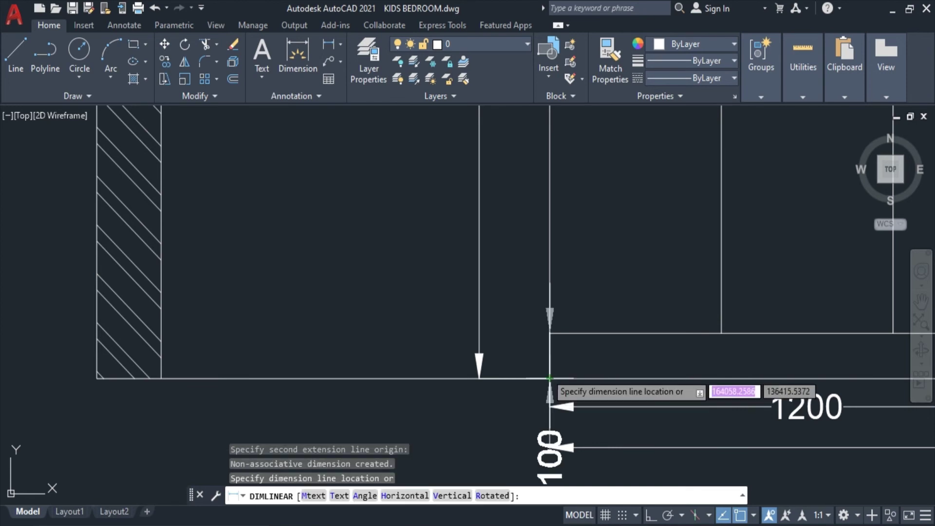
{"action": "left_click", "coordinate": [513, 345]}
- Dimension the 2120 wardrobe height from the plinth top
{"action": "key", "text": "Return"}
{"action": "left_click", "coordinate": [550, 332]}
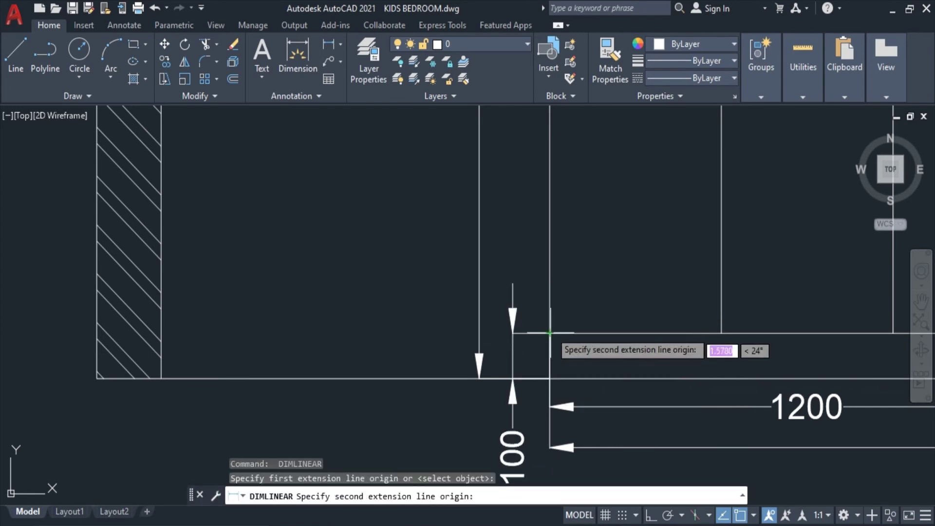
{"action": "scroll", "coordinate": [550, 323], "scroll_direction": "down", "scroll_amount": 5}
{"action": "left_click", "coordinate": [537, 275]}
{"action": "scroll", "coordinate": [497, 217], "scroll_direction": "up", "scroll_amount": 3}
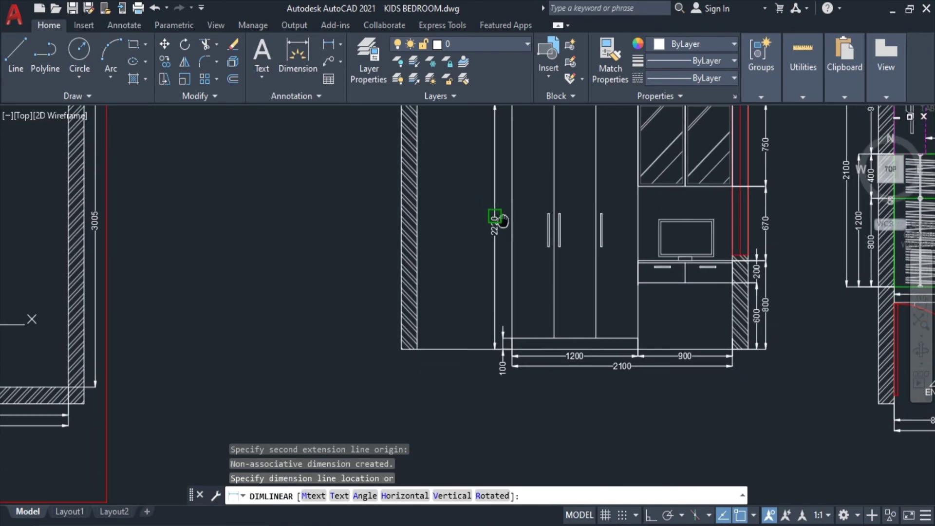
{"action": "scroll", "coordinate": [493, 334], "scroll_direction": "up", "scroll_amount": 3}
{"action": "scroll", "coordinate": [502, 320], "scroll_direction": "down", "scroll_amount": 4}
{"action": "key", "text": "Escape"}
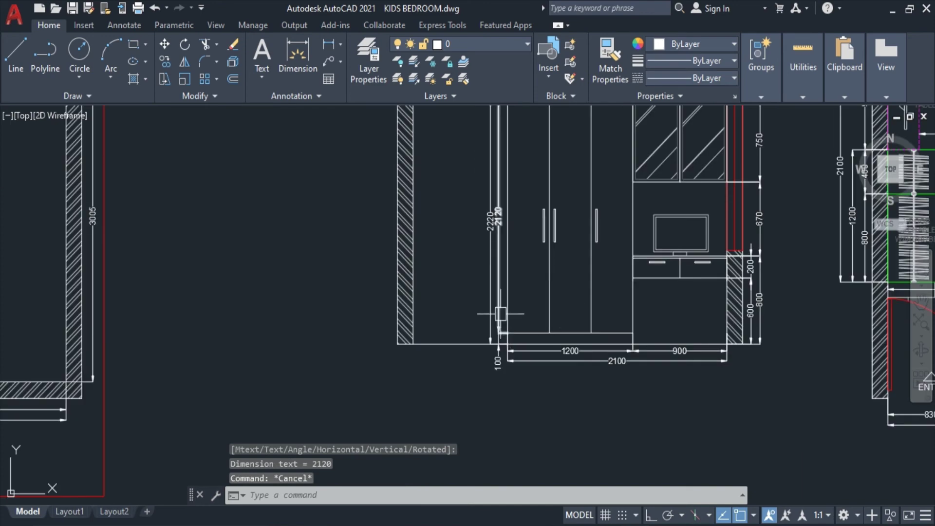
- Bring the elevation and plan title into view and start the HATCH command
{"action": "left_click", "coordinate": [499, 314]}
{"action": "scroll", "coordinate": [498, 316], "scroll_direction": "up", "scroll_amount": 4}
{"action": "left_click", "coordinate": [499, 340]}
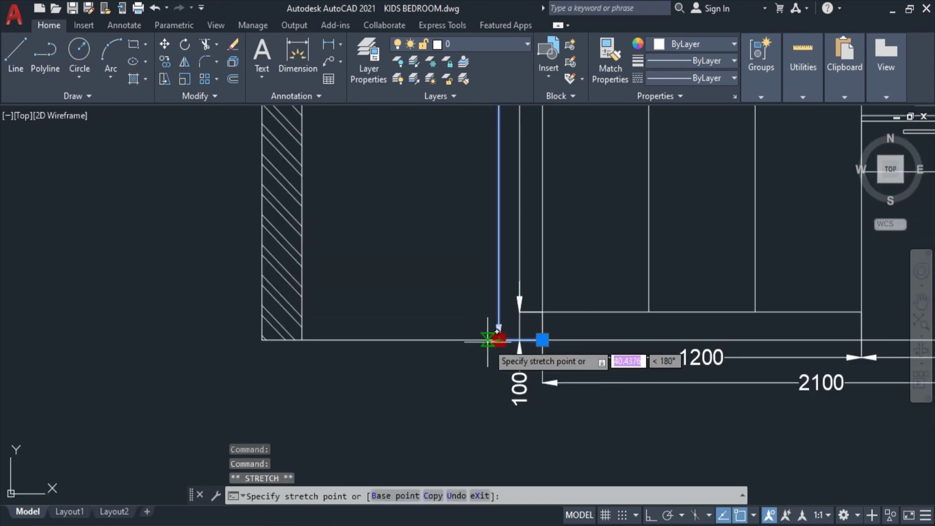
{"action": "key", "text": "Escape"}
{"action": "scroll", "coordinate": [496, 336], "scroll_direction": "down", "scroll_amount": 4}
{"action": "scroll", "coordinate": [507, 317], "scroll_direction": "down", "scroll_amount": 2}
{"action": "mouse_move", "coordinate": [429, 338]}
{"action": "middle_mouse_down"}
{"action": "mouse_move", "coordinate": [279, 207]}
{"action": "mouse_move", "coordinate": [276, 250]}
{"action": "mouse_move", "coordinate": [399, 317]}
{"action": "middle_mouse_up"}
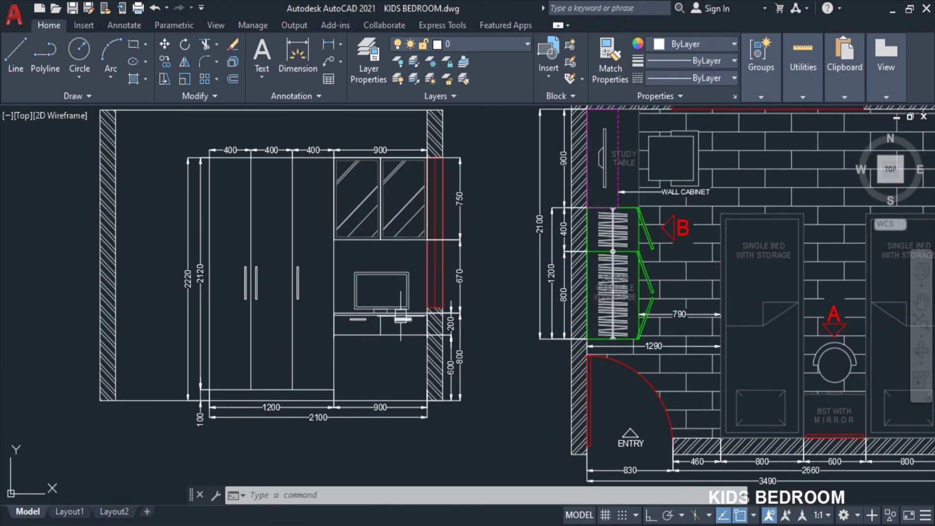
{"action": "type", "text": "H"}
{"action": "key", "text": "Return"}
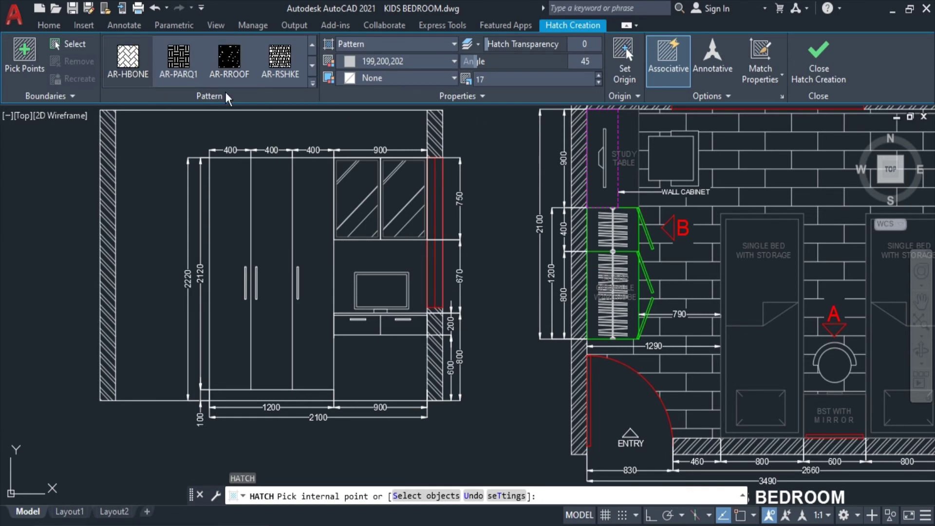
- Hatch the TV recess, trying a 150 scale then reducing it
{"action": "left_click", "coordinate": [492, 79]}
{"action": "type", "text": "150"}
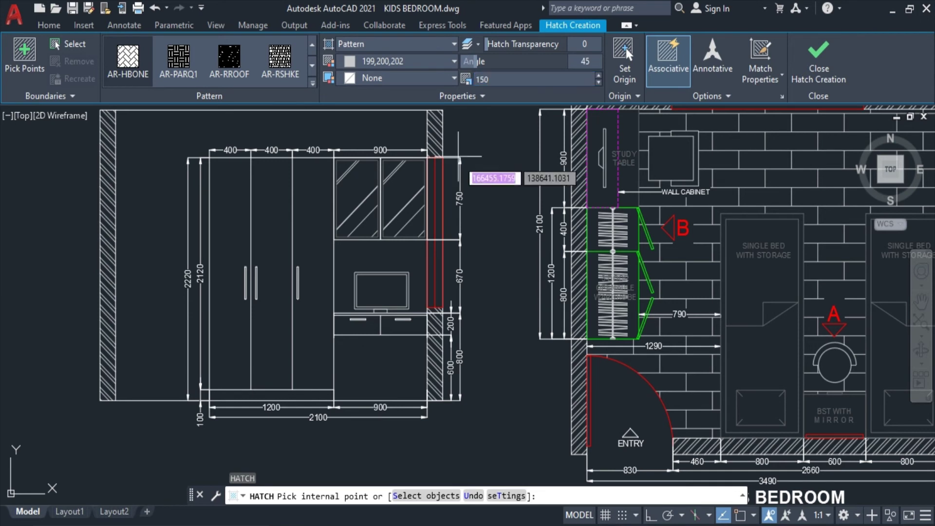
{"action": "left_click", "coordinate": [401, 263]}
{"action": "key", "text": "Return"}
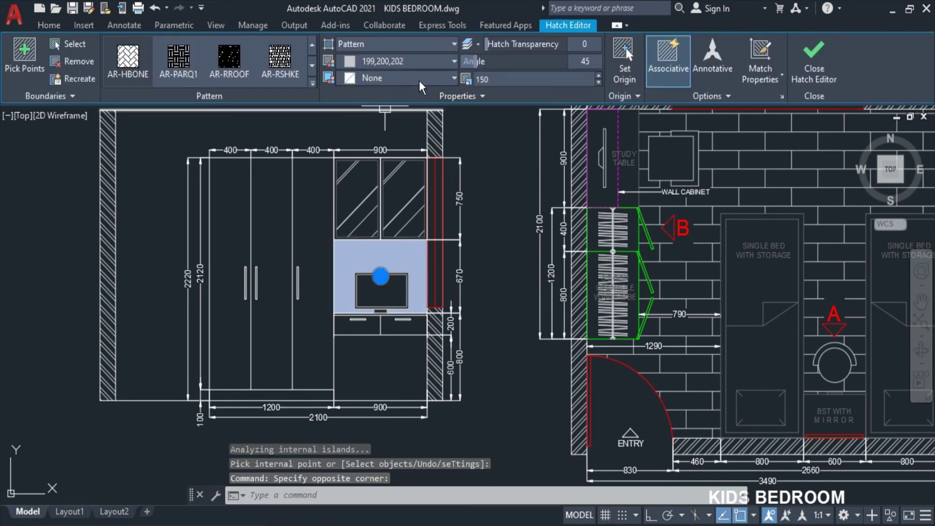
{"action": "type", "text": "0"}
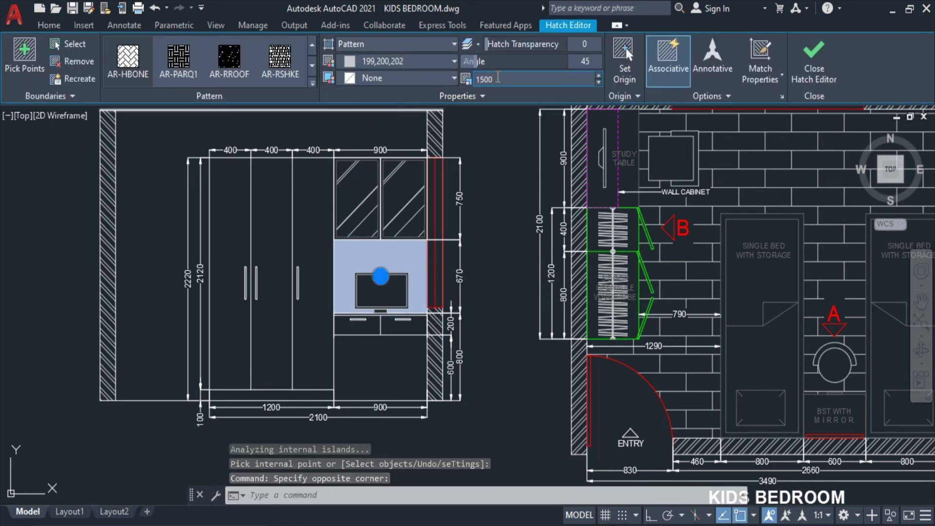
{"action": "key", "text": "BackSpace"}
{"action": "key", "text": "BackSpace"}
{"action": "key", "text": "BackSpace"}
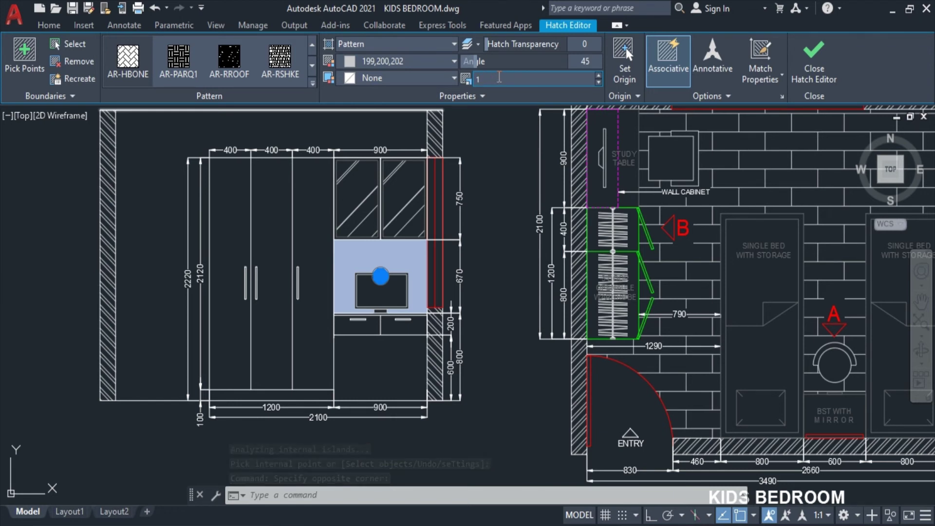
- Browse the full list of hatch patterns, then exit hatch editing
{"action": "left_click", "coordinate": [313, 83]}
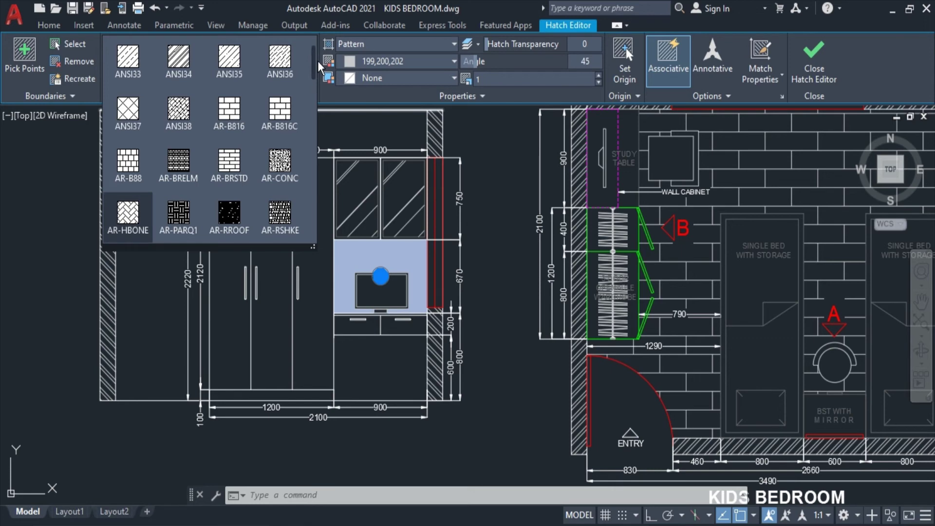
{"action": "left_click", "coordinate": [313, 84]}
{"action": "scroll", "coordinate": [314, 146], "scroll_direction": "down", "scroll_amount": 5}
{"action": "scroll", "coordinate": [317, 185], "scroll_direction": "down", "scroll_amount": 3}
{"action": "scroll", "coordinate": [321, 222], "scroll_direction": "down", "scroll_amount": 3}
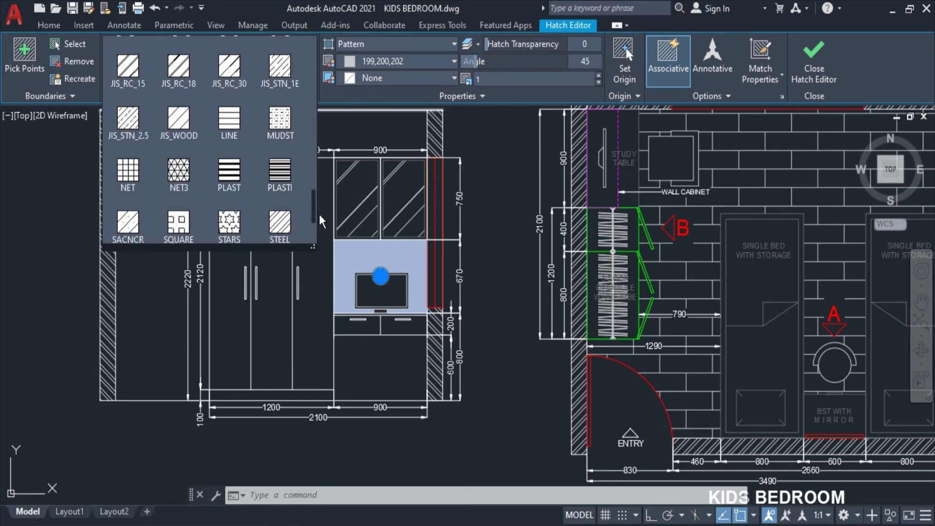
{"action": "key", "text": "Escape"}
- Match the glass door hatch onto the TV panel with MATCHPROP
{"action": "type", "text": "ma"}
{"action": "key", "text": "Return"}
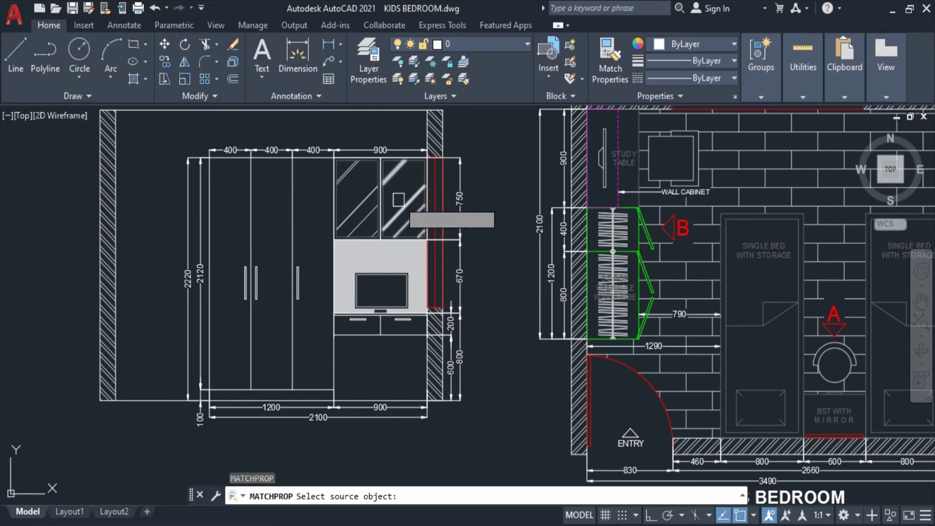
{"action": "left_click", "coordinate": [398, 200]}
{"action": "left_click", "coordinate": [390, 263]}
{"action": "key", "text": "Escape"}
- Set the TV panel hatch to angle 0 and scale 5
{"action": "left_click", "coordinate": [380, 273]}
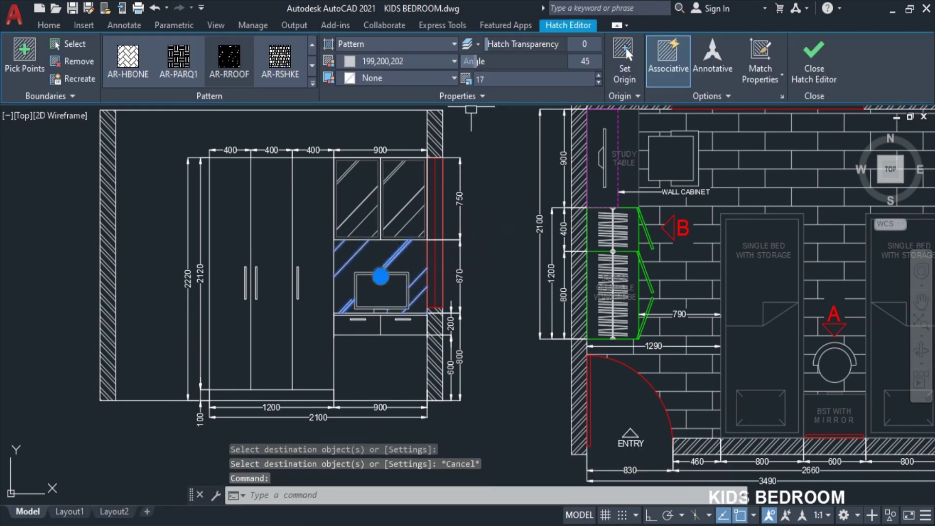
{"action": "left_click", "coordinate": [590, 60]}
{"action": "type", "text": "0"}
{"action": "key", "text": "Return"}
{"action": "left_click", "coordinate": [576, 79]}
{"action": "type", "text": "5"}
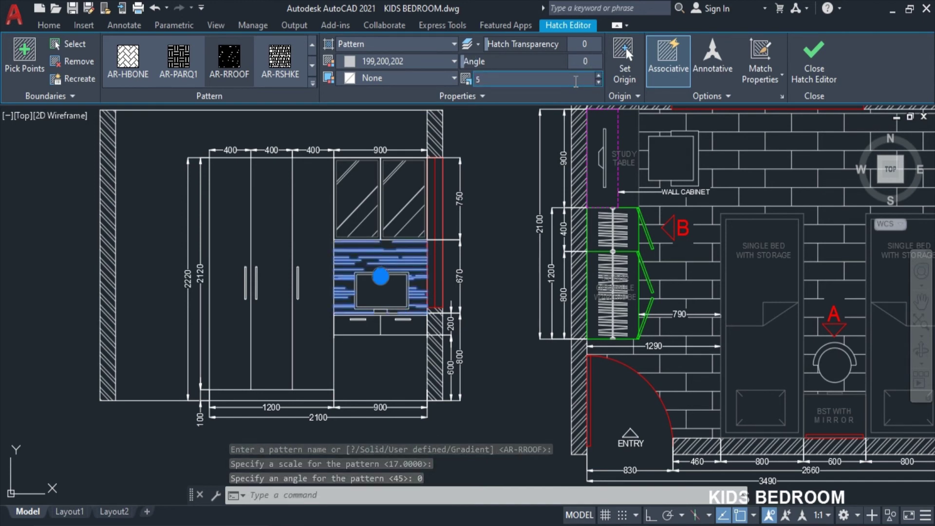
{"action": "key", "text": "Escape"}
{"action": "key", "text": "Escape"}
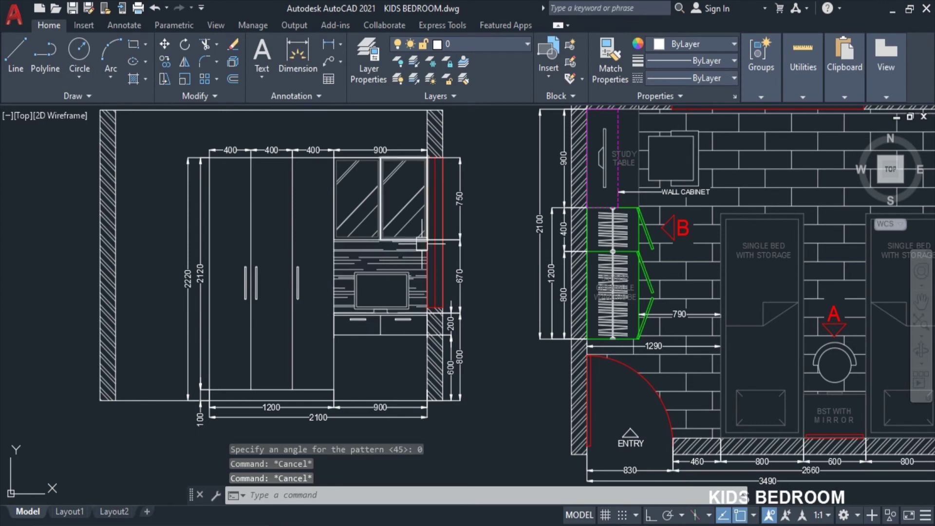
{"action": "key", "text": "Escape"}
- Change the TV panel hatch scale to 4 and recentre the view
{"action": "middle_click_drag", "start_coordinate": [483, 304], "coordinate": [477, 261]}
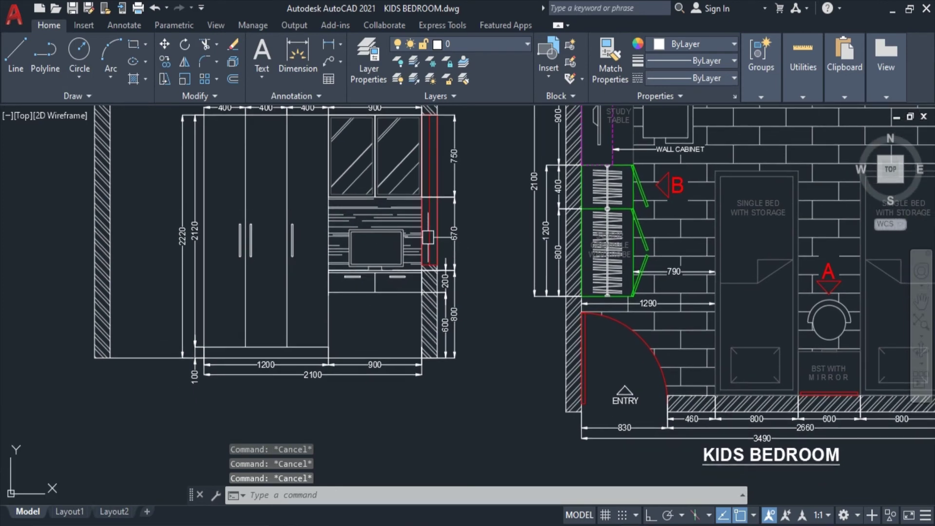
{"action": "left_click", "coordinate": [390, 210]}
{"action": "left_click", "coordinate": [551, 80]}
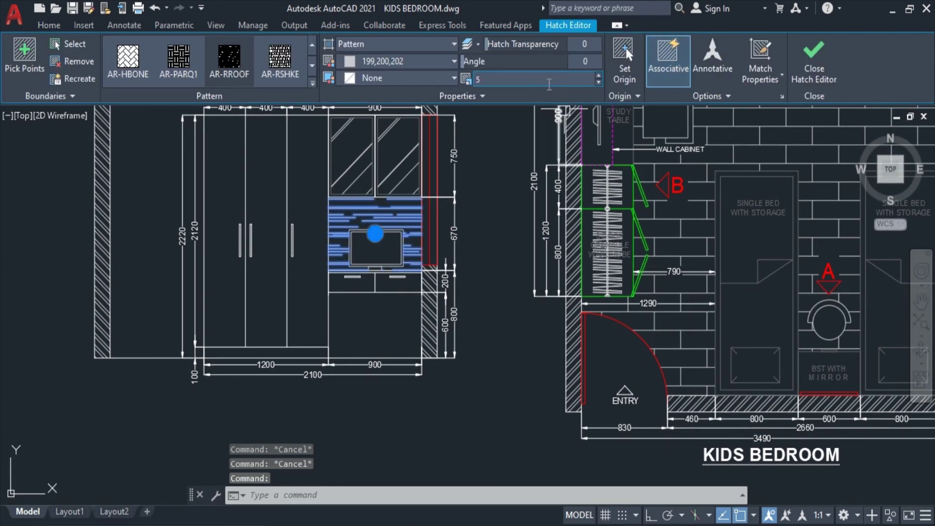
{"action": "type", "text": "4"}
{"action": "key", "text": "Return"}
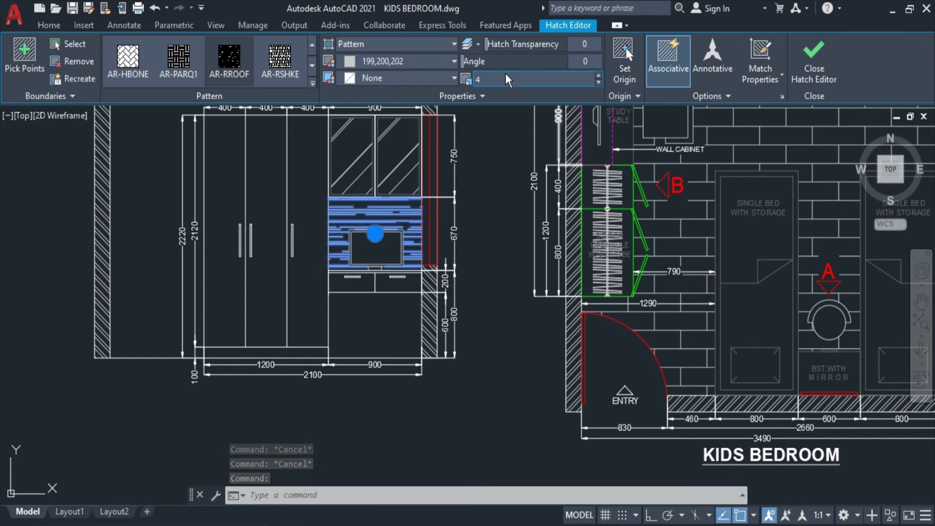
{"action": "left_click", "coordinate": [361, 63]}
{"action": "key", "text": "Escape"}
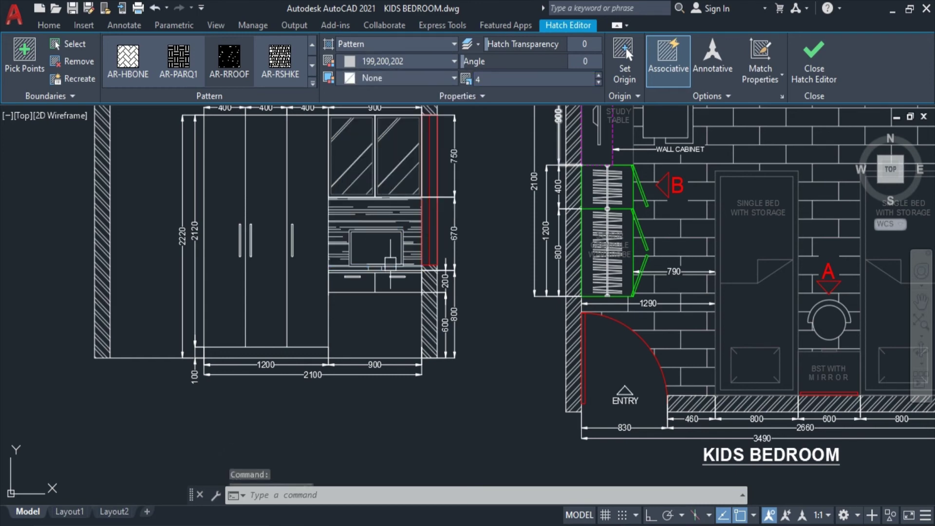
{"action": "key", "text": "Escape"}
{"action": "scroll", "coordinate": [419, 340], "scroll_direction": "down", "scroll_amount": 3}
{"action": "mouse_move", "coordinate": [698, 369]}
{"action": "middle_mouse_down"}
{"action": "mouse_move", "coordinate": [679, 428]}
{"action": "mouse_move", "coordinate": [679, 327]}
{"action": "middle_mouse_up"}
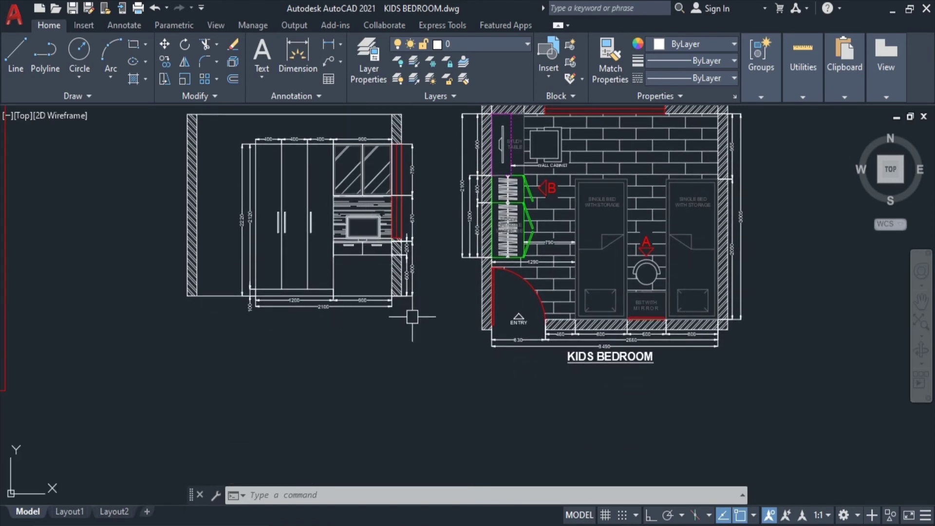
- Copy the WALL CABINET leader label onto the glass cabinet in the elevation
{"action": "scroll", "coordinate": [414, 211], "scroll_direction": "down", "scroll_amount": 1}
{"action": "scroll", "coordinate": [541, 230], "scroll_direction": "up", "scroll_amount": 3}
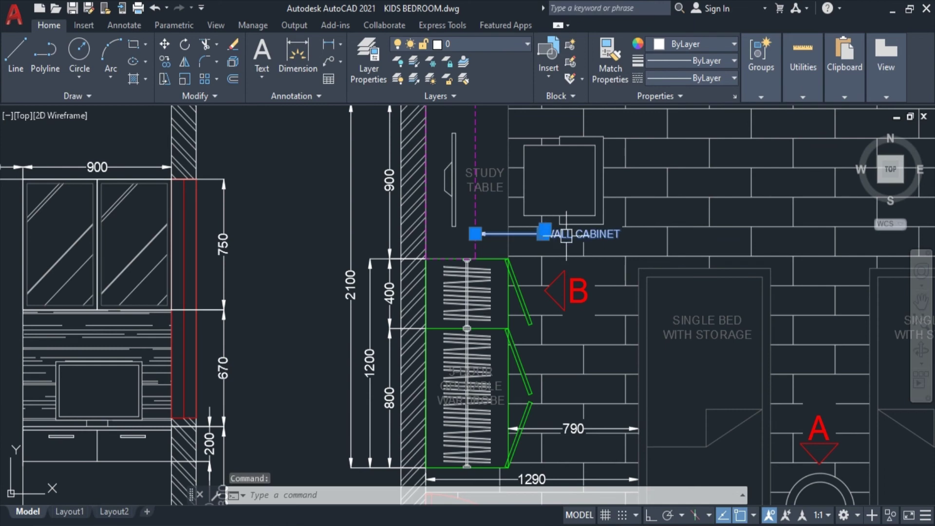
{"action": "type", "text": "co"}
{"action": "key", "text": "Return"}
{"action": "left_click", "coordinate": [476, 234]}
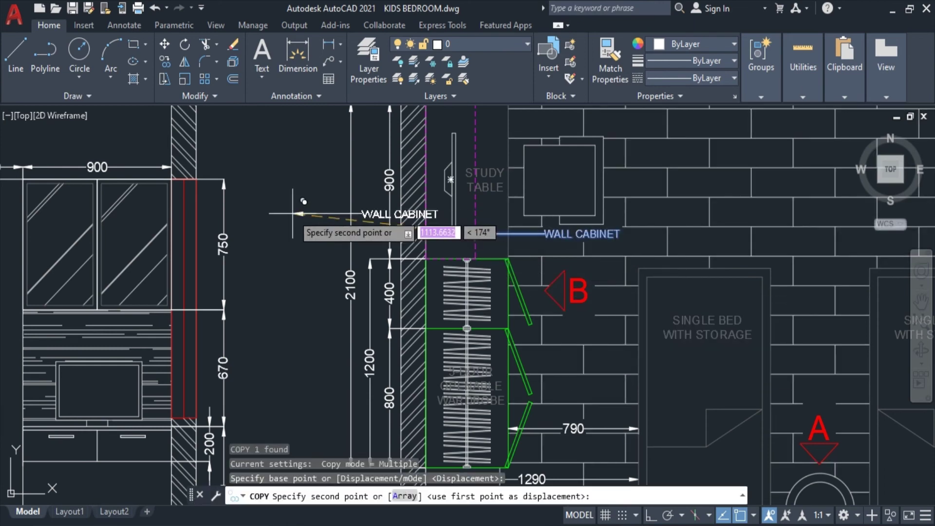
{"action": "middle_click_drag", "start_coordinate": [292, 213], "coordinate": [626, 282]}
{"action": "scroll", "coordinate": [392, 257], "scroll_direction": "up", "scroll_amount": 2}
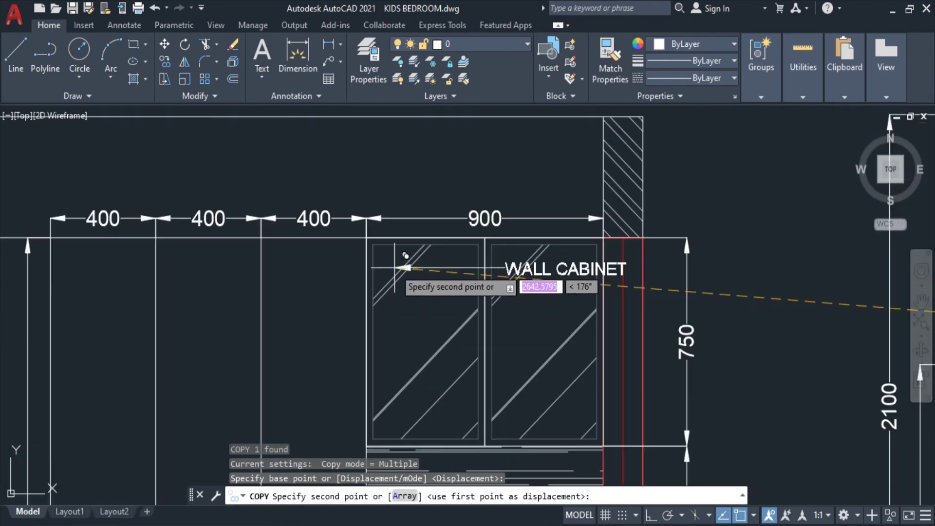
{"action": "left_click", "coordinate": [419, 285]}
{"action": "key", "text": "Escape"}
- Move the copied label's text above the cabinet and make its leader a Spline
{"action": "left_click", "coordinate": [487, 279]}
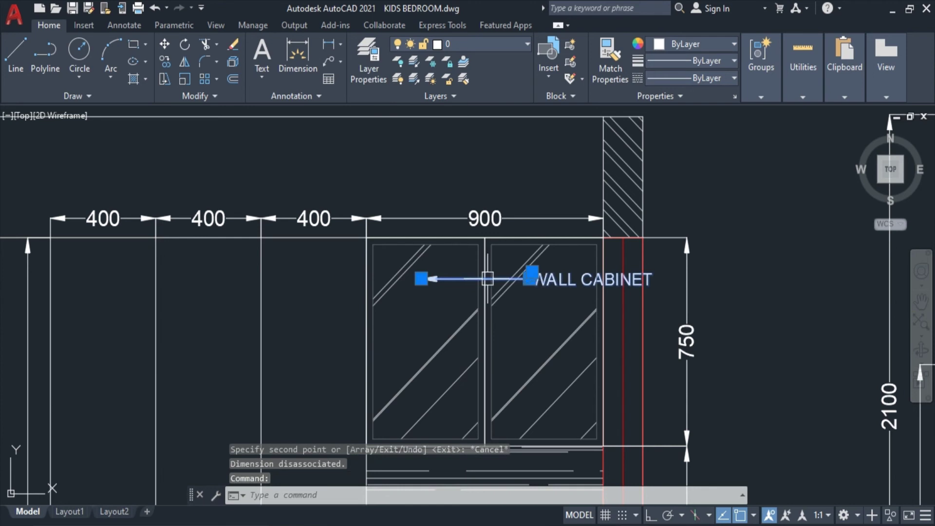
{"action": "left_click", "coordinate": [528, 279]}
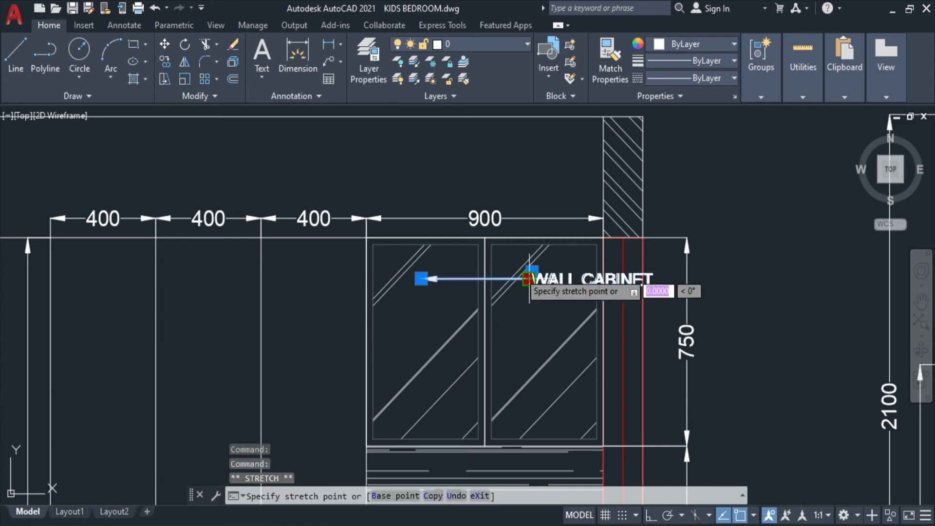
{"action": "left_click", "coordinate": [430, 187]}
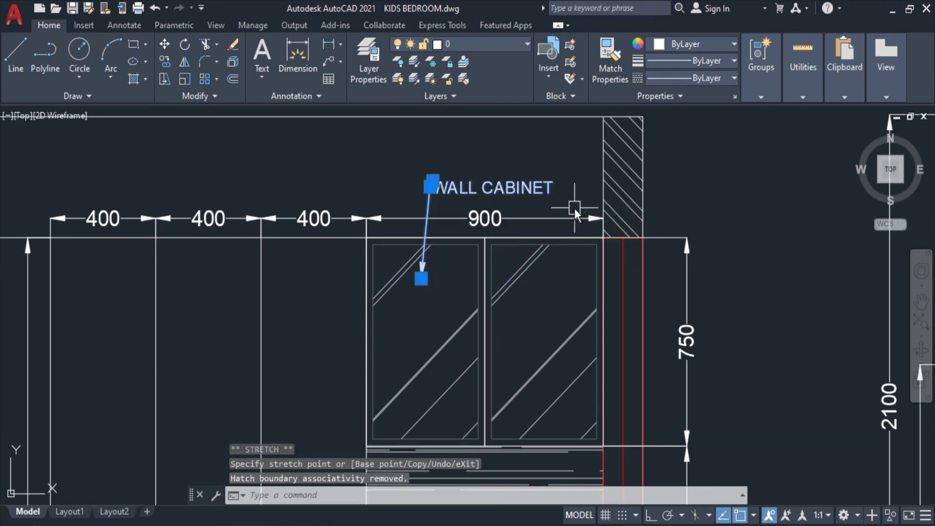
{"action": "right_click", "coordinate": [575, 208]}
{"action": "left_click", "coordinate": [642, 500]}
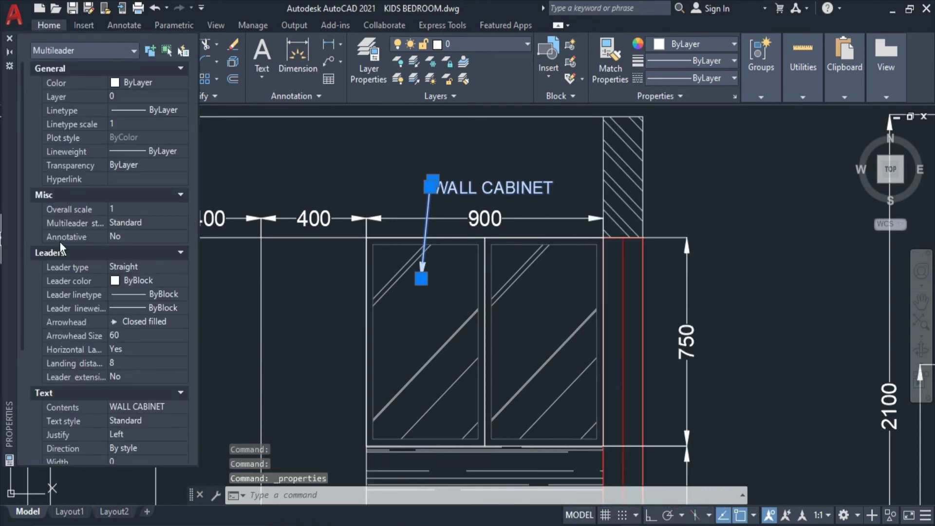
{"action": "left_click", "coordinate": [133, 268]}
{"action": "left_click", "coordinate": [121, 287]}
{"action": "key", "text": "Escape"}
- Change the label text to 'GLASS PROFILE DOOR' and shift it slightly left
{"action": "double_click", "coordinate": [517, 188]}
{"action": "type", "text": "GLASS PROFILE DOOR"}
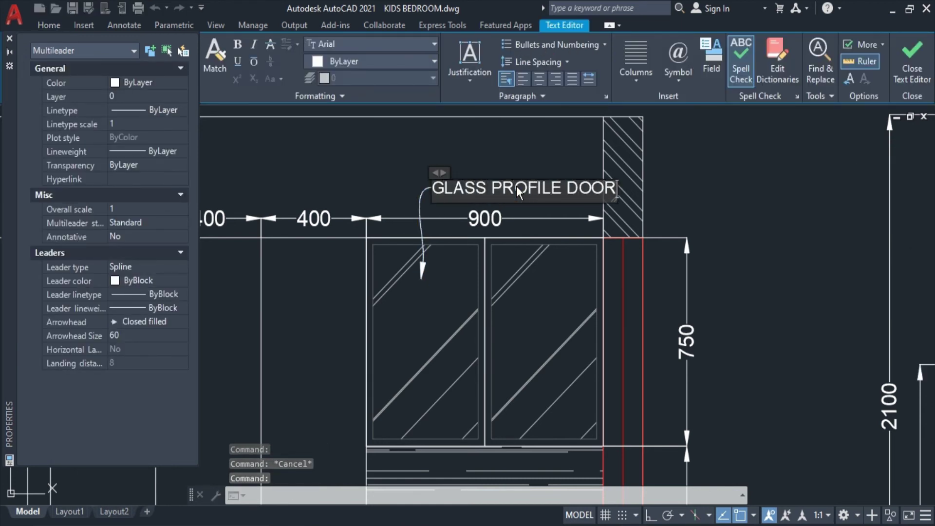
{"action": "left_click", "coordinate": [543, 176]}
{"action": "left_click", "coordinate": [539, 184]}
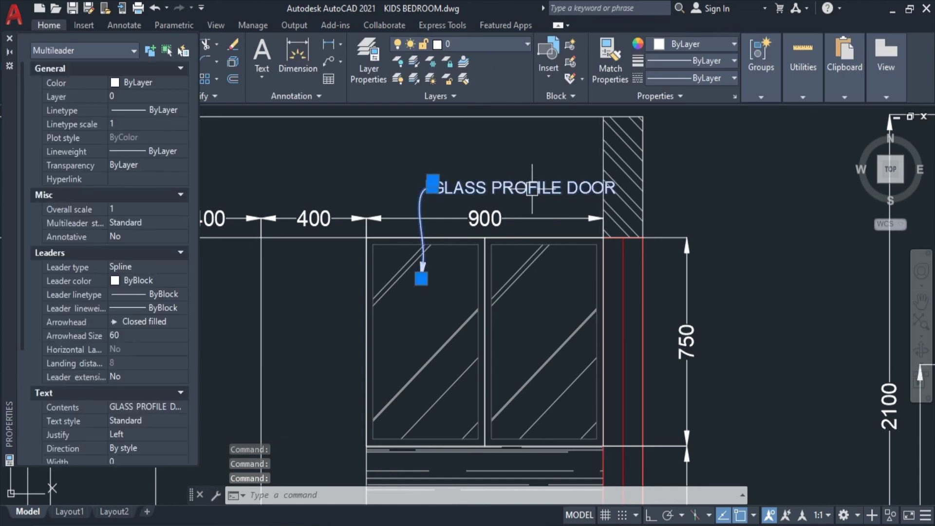
{"action": "middle_click_drag", "start_coordinate": [539, 183], "coordinate": [498, 179]}
{"action": "type", "text": "m"}
{"action": "key", "text": "Return"}
{"action": "left_click", "coordinate": [774, 141]}
{"action": "left_click", "coordinate": [740, 146]}
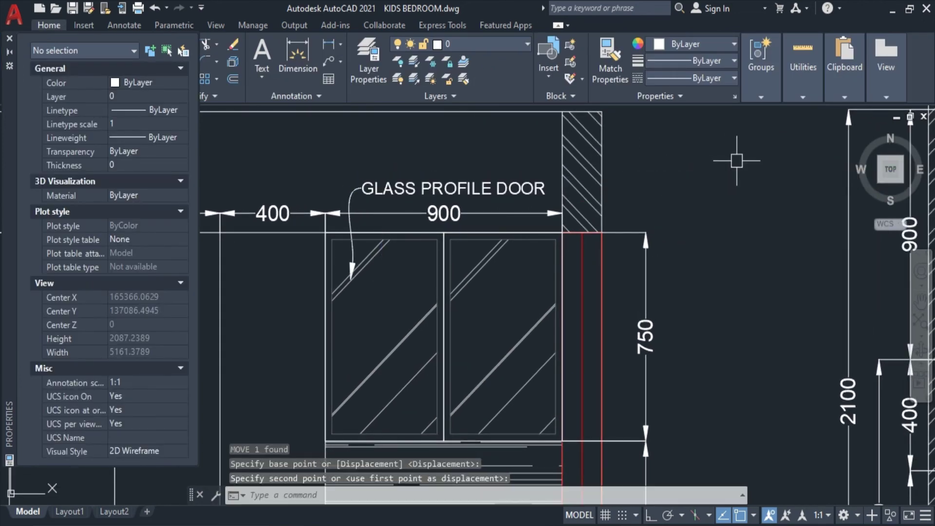
{"action": "key", "text": "Escape"}
- Save the drawing with the elevation and floor plan framed together
{"action": "scroll", "coordinate": [740, 148], "scroll_direction": "down", "scroll_amount": 2}
{"action": "scroll", "coordinate": [740, 149], "scroll_direction": "down", "scroll_amount": 2}
{"action": "middle_click_drag", "start_coordinate": [740, 149], "coordinate": [653, 172]}
{"action": "key", "text": "Escape"}
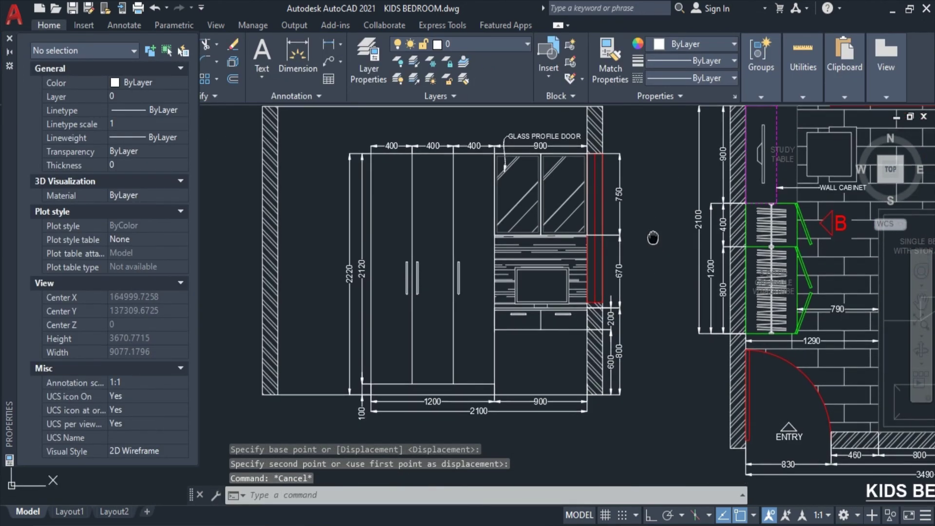
{"action": "middle_click_drag", "start_coordinate": [653, 248], "coordinate": [647, 219]}
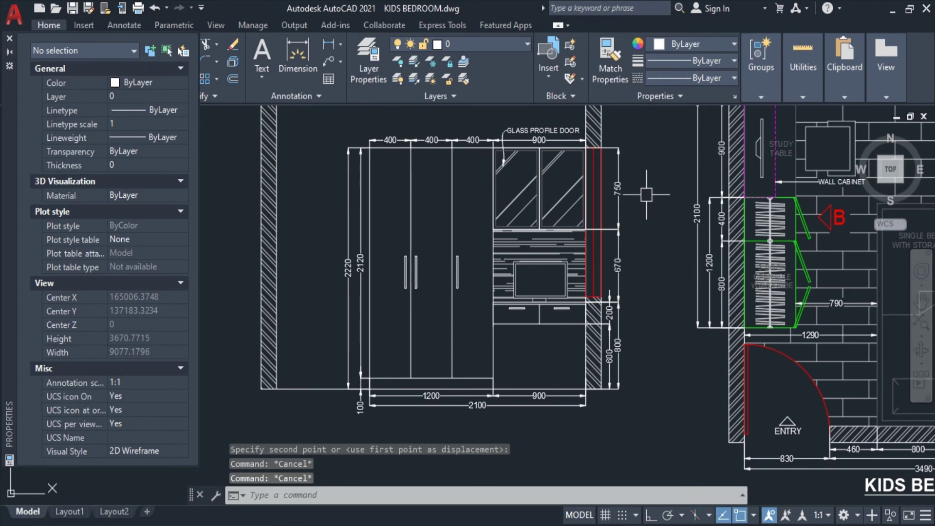
{"action": "key", "text": "ctrl+s"}
{"action": "scroll", "coordinate": [471, 265], "scroll_direction": "down", "scroll_amount": 3}
{"action": "scroll", "coordinate": [471, 265], "scroll_direction": "down", "scroll_amount": 3}
{"action": "middle_click_drag", "start_coordinate": [675, 285], "coordinate": [572, 285]}
- Drop vertical construction lines from the hatch corners, wall edges and ENTRY wall edge
{"action": "type", "text": "l"}
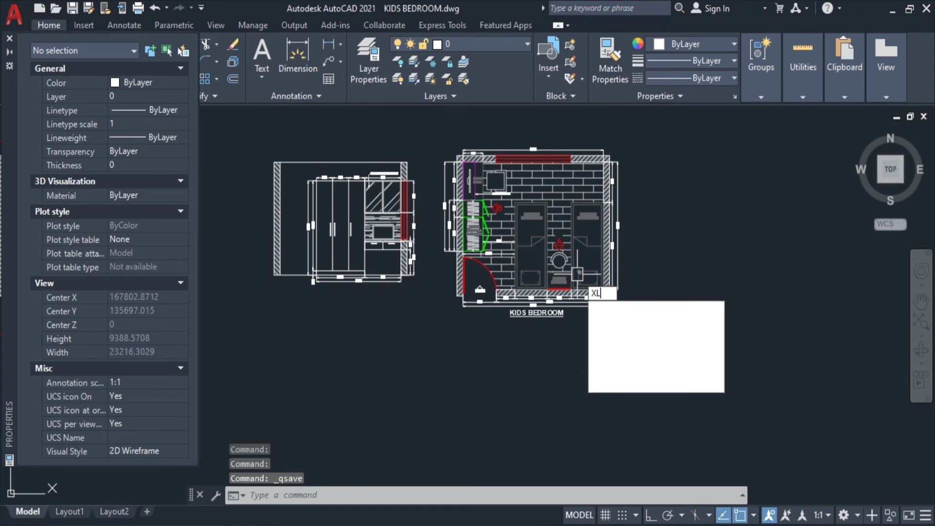
{"action": "key", "text": "Return"}
{"action": "key", "text": "Return"}
{"action": "scroll", "coordinate": [468, 287], "scroll_direction": "up", "scroll_amount": 4}
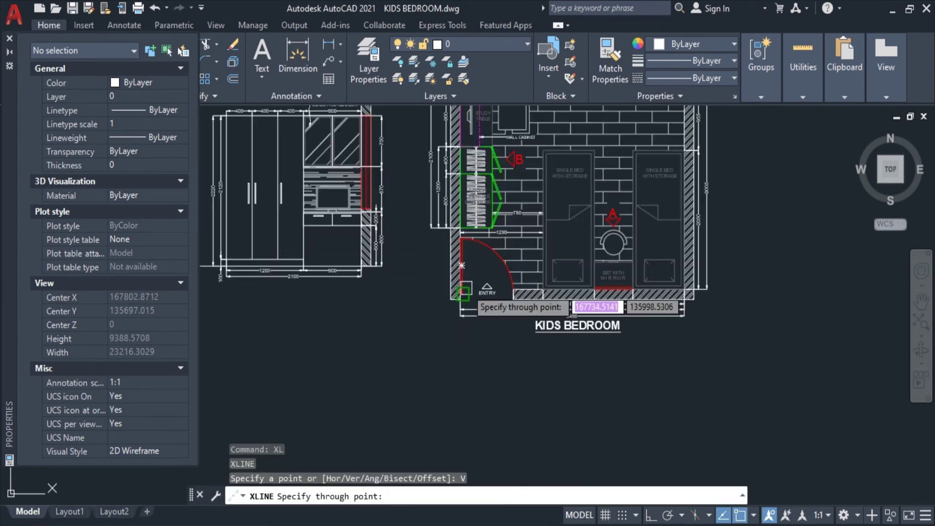
{"action": "scroll", "coordinate": [468, 287], "scroll_direction": "up", "scroll_amount": 4}
{"action": "scroll", "coordinate": [439, 324], "scroll_direction": "down", "scroll_amount": 4}
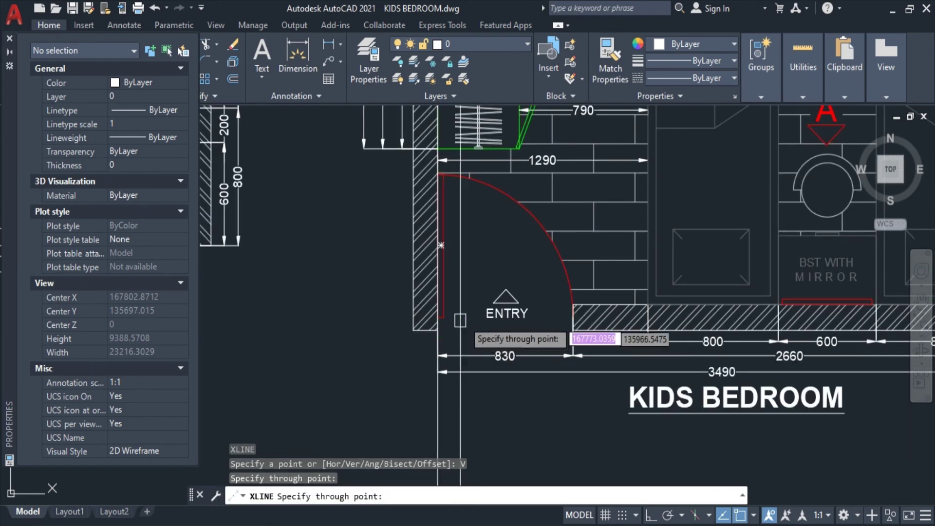
{"action": "scroll", "coordinate": [568, 289], "scroll_direction": "up", "scroll_amount": 6}
{"action": "left_click", "coordinate": [549, 270]}
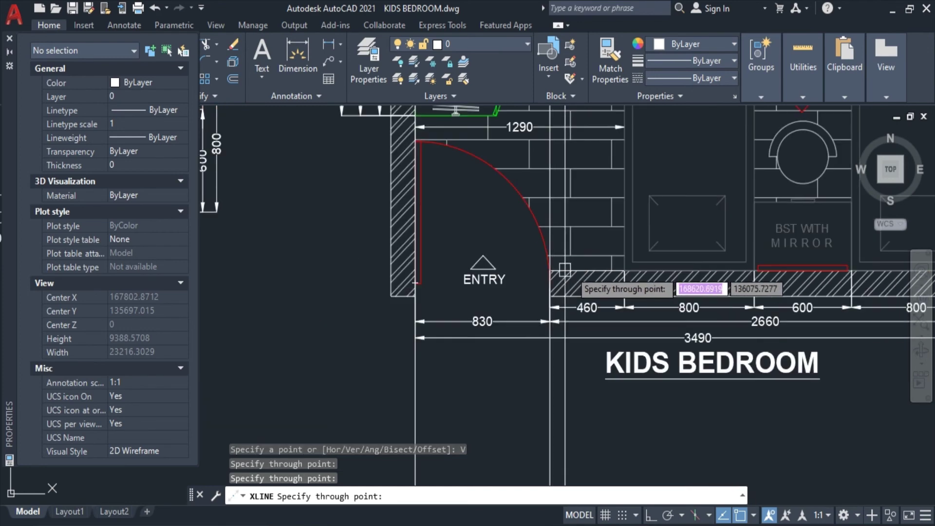
{"action": "scroll", "coordinate": [549, 270], "scroll_direction": "down", "scroll_amount": 4}
{"action": "left_click", "coordinate": [625, 270]}
{"action": "middle_click_drag", "start_coordinate": [775, 294], "coordinate": [547, 320]}
{"action": "left_click", "coordinate": [527, 271]}
{"action": "left_click", "coordinate": [754, 271]}
{"action": "scroll", "coordinate": [754, 278], "scroll_direction": "down", "scroll_amount": 3}
{"action": "scroll", "coordinate": [559, 263], "scroll_direction": "up", "scroll_amount": 4}
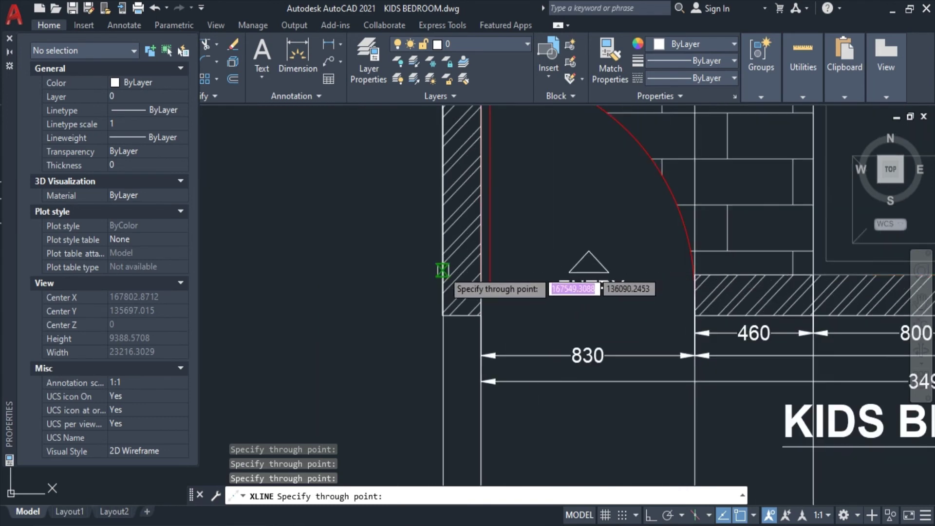
{"action": "left_click", "coordinate": [442, 271]}
{"action": "scroll", "coordinate": [443, 270], "scroll_direction": "down", "scroll_amount": 4}
{"action": "key", "text": "Escape"}
{"action": "scroll", "coordinate": [551, 283], "scroll_direction": "up", "scroll_amount": 2}
- Begin a horizontal line below the plan with ortho on, then cancel it
{"action": "type", "text": "l"}
{"action": "key", "text": "Return"}
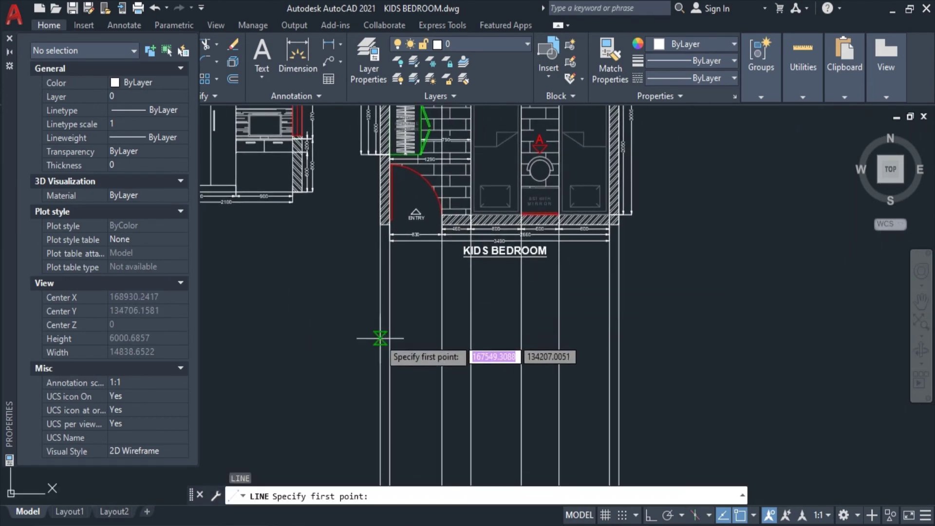
{"action": "left_click", "coordinate": [381, 324]}
{"action": "key", "text": "F8"}
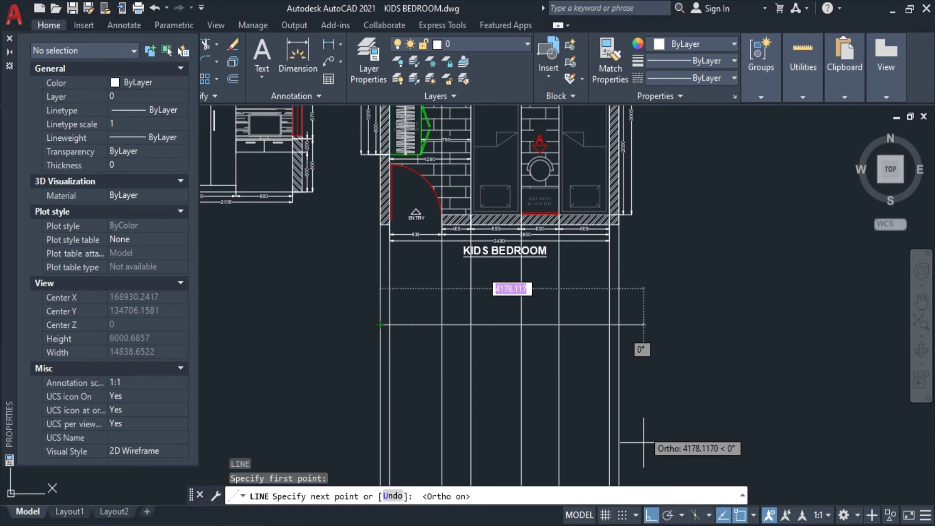
{"action": "key", "text": "Escape"}
{"action": "middle_click_drag", "start_coordinate": [351, 276], "coordinate": [661, 377]}
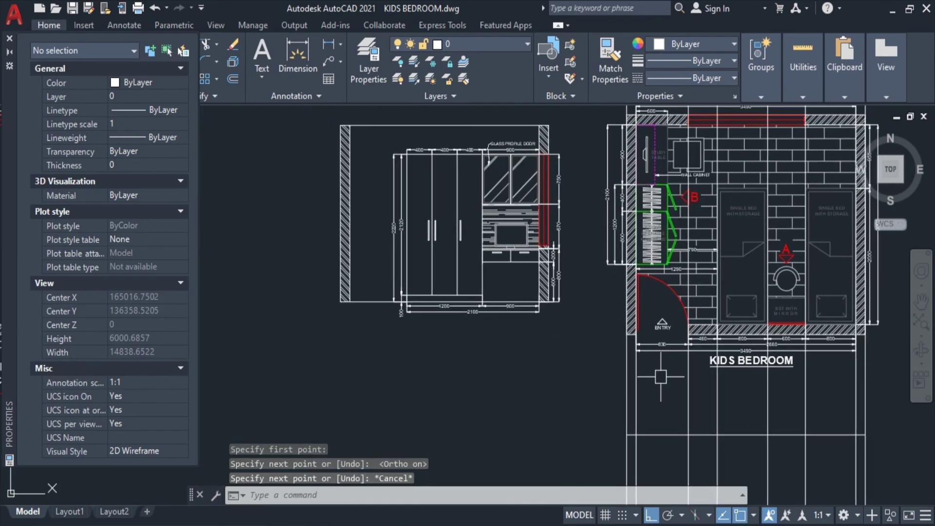
- Check the 2655 wardrobe height with a linear dimension, then cancel it
{"action": "type", "text": "DLI"}
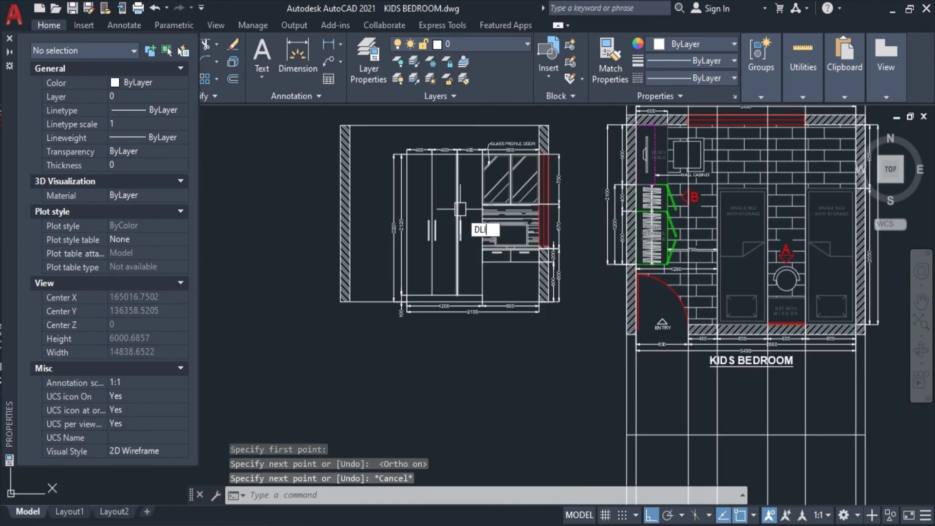
{"action": "key", "text": "Return"}
{"action": "key", "text": "Return"}
{"action": "scroll", "coordinate": [536, 156], "scroll_direction": "up", "scroll_amount": 4}
{"action": "scroll", "coordinate": [529, 134], "scroll_direction": "up", "scroll_amount": 3}
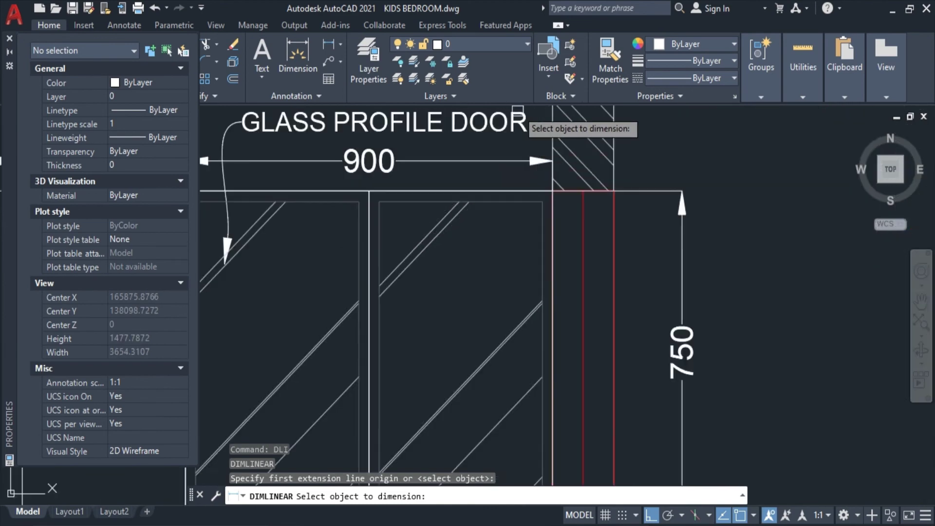
{"action": "scroll", "coordinate": [560, 180], "scroll_direction": "up", "scroll_amount": 2}
{"action": "left_click", "coordinate": [561, 183]}
{"action": "scroll", "coordinate": [565, 195], "scroll_direction": "down", "scroll_amount": 3}
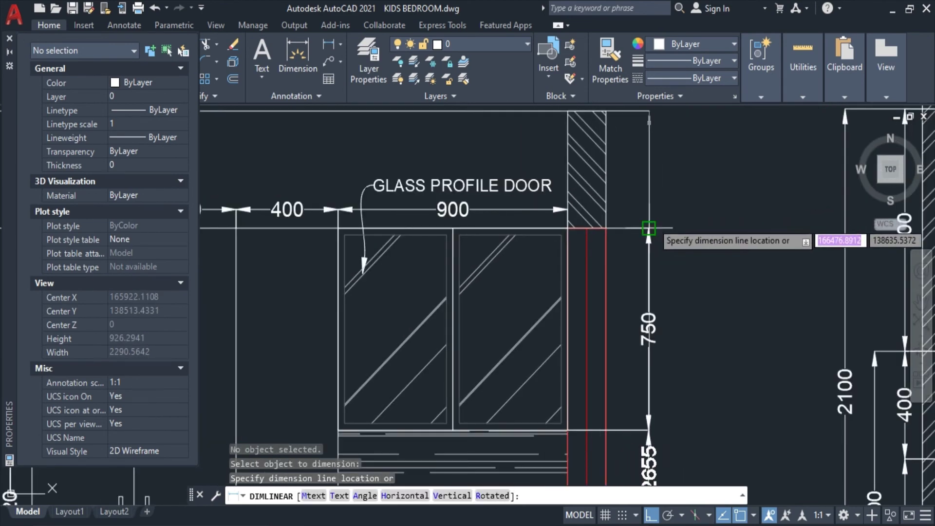
{"action": "scroll", "coordinate": [648, 229], "scroll_direction": "down", "scroll_amount": 3}
{"action": "middle_click_drag", "start_coordinate": [631, 185], "coordinate": [609, 174]}
{"action": "scroll", "coordinate": [558, 198], "scroll_direction": "up", "scroll_amount": 4}
{"action": "scroll", "coordinate": [584, 204], "scroll_direction": "down", "scroll_amount": 8}
{"action": "middle_click_drag", "start_coordinate": [739, 429], "coordinate": [635, 308]}
{"action": "key", "text": "Escape"}
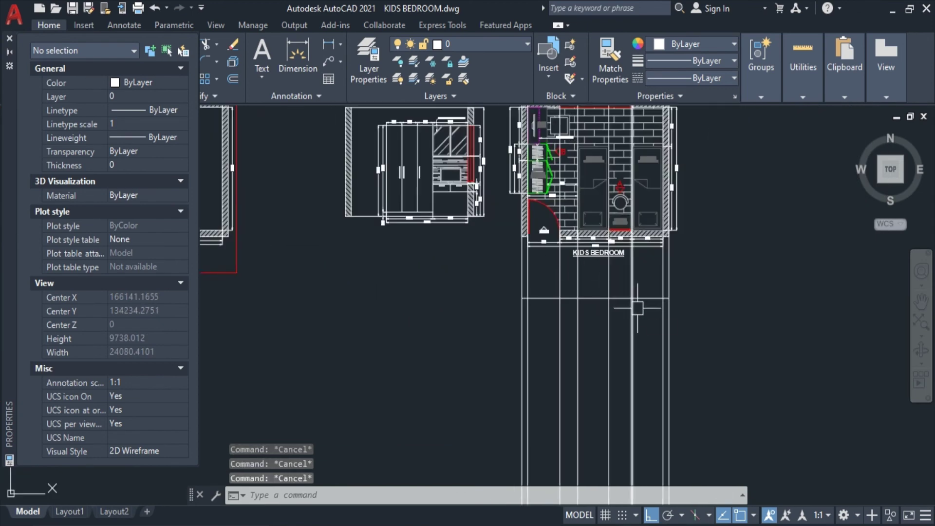
- Offset the base line 2655 upward to form the elevation's top edge
{"action": "type", "text": "o"}
{"action": "key", "text": "Return"}
- Trim the vertical lines above the top edge, using both horizontal lines as cutting edges
{"action": "key", "text": "Return"}
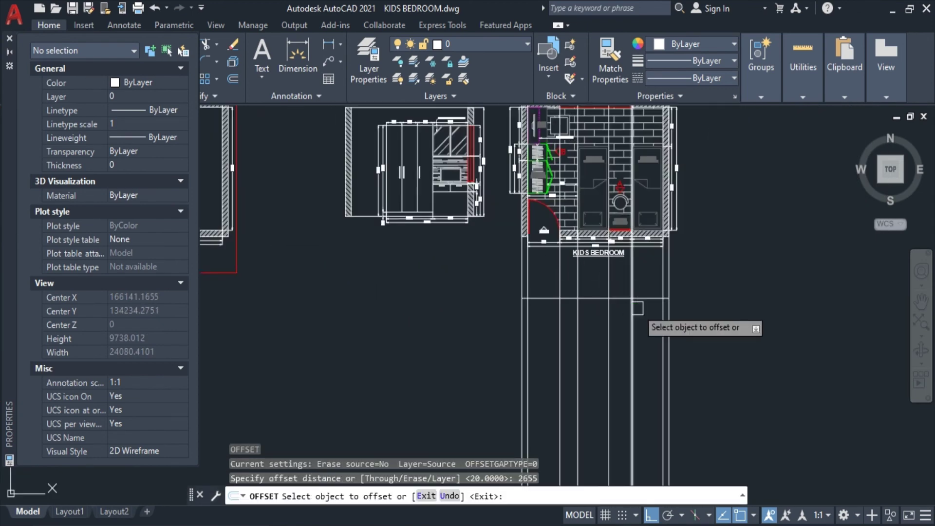
{"action": "scroll", "coordinate": [638, 308], "scroll_direction": "up", "scroll_amount": 2}
{"action": "left_click", "coordinate": [661, 293]}
{"action": "scroll", "coordinate": [660, 317], "scroll_direction": "down", "scroll_amount": 2}
{"action": "key", "text": "Escape"}
{"action": "mouse_move", "coordinate": [705, 345]}
{"action": "middle_mouse_down"}
{"action": "mouse_move", "coordinate": [680, 297]}
{"action": "mouse_move", "coordinate": [608, 230]}
{"action": "middle_mouse_up"}
{"action": "type", "text": "tr"}
{"action": "key", "text": "Return"}
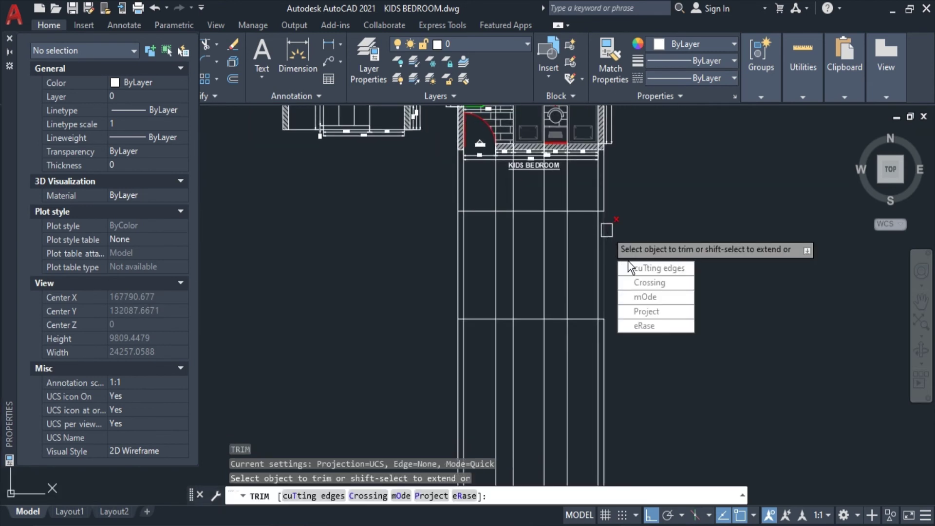
{"action": "left_click", "coordinate": [632, 267]}
{"action": "left_click", "coordinate": [583, 198]}
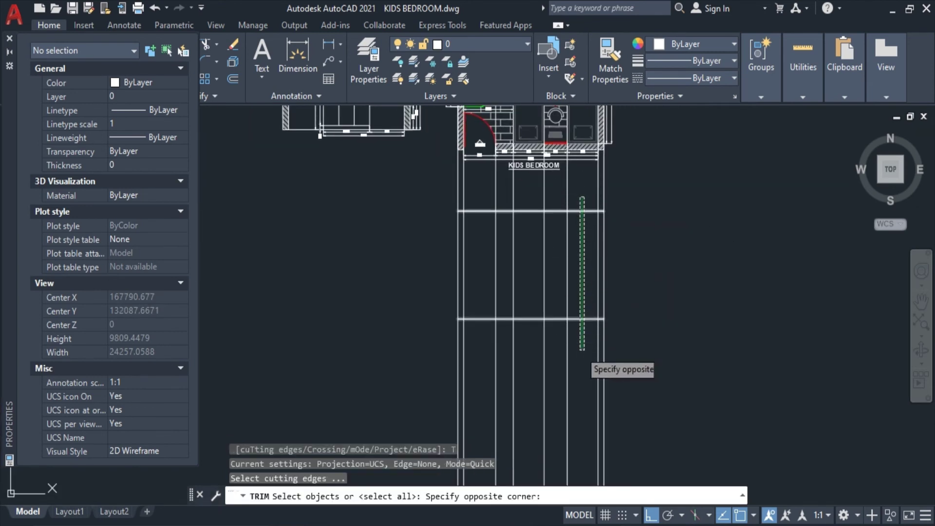
{"action": "left_click", "coordinate": [582, 350]}
{"action": "key", "text": "Return"}
{"action": "left_click", "coordinate": [648, 190]}
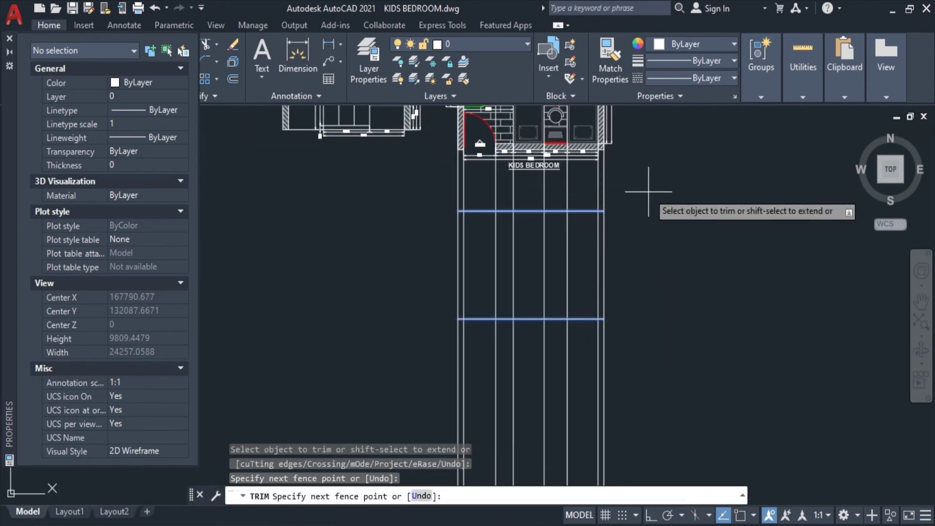
{"action": "left_click", "coordinate": [433, 185]}
{"action": "key", "text": "Return"}
- Fence-trim the vertical lines hanging below the base line
{"action": "left_click", "coordinate": [634, 376]}
{"action": "left_click", "coordinate": [279, 382]}
{"action": "key", "text": "Return"}
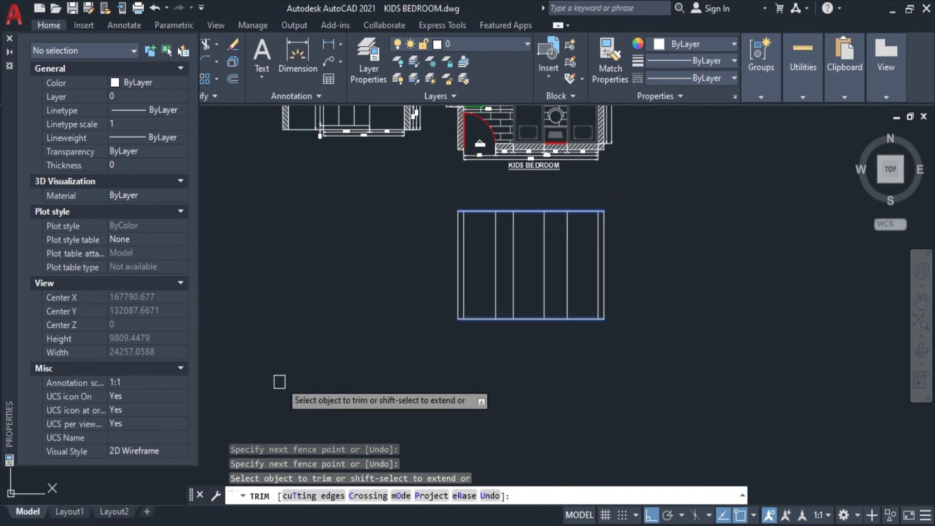
{"action": "key", "text": "Escape"}
{"action": "key", "text": "Escape"}
{"action": "scroll", "coordinate": [538, 292], "scroll_direction": "up", "scroll_amount": 3}
{"action": "scroll", "coordinate": [486, 333], "scroll_direction": "up", "scroll_amount": 2}
{"action": "scroll", "coordinate": [486, 333], "scroll_direction": "down", "scroll_amount": 1}
{"action": "scroll", "coordinate": [501, 292], "scroll_direction": "down", "scroll_amount": 1}
{"action": "scroll", "coordinate": [460, 246], "scroll_direction": "up", "scroll_amount": 2}
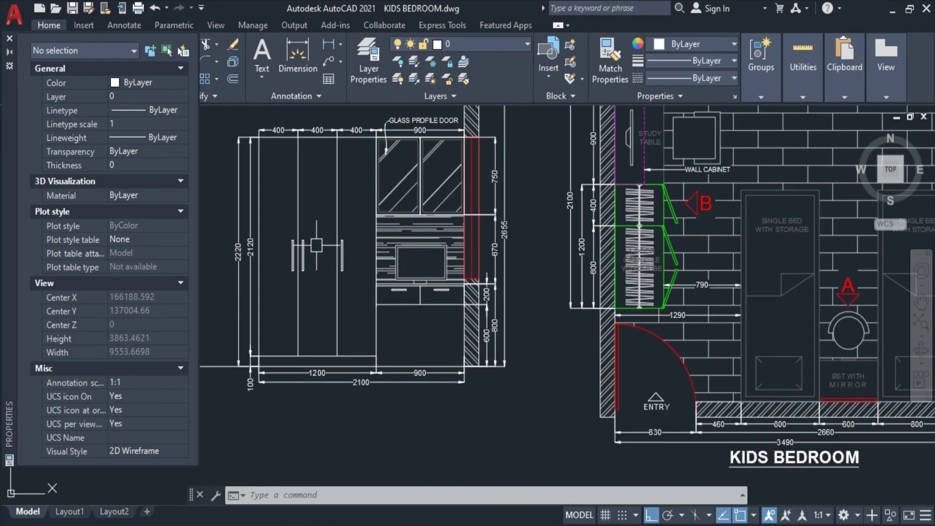
{"action": "scroll", "coordinate": [322, 140], "scroll_direction": "down", "scroll_amount": 4}
{"action": "key", "text": "Escape"}
{"action": "key", "text": "Escape"}
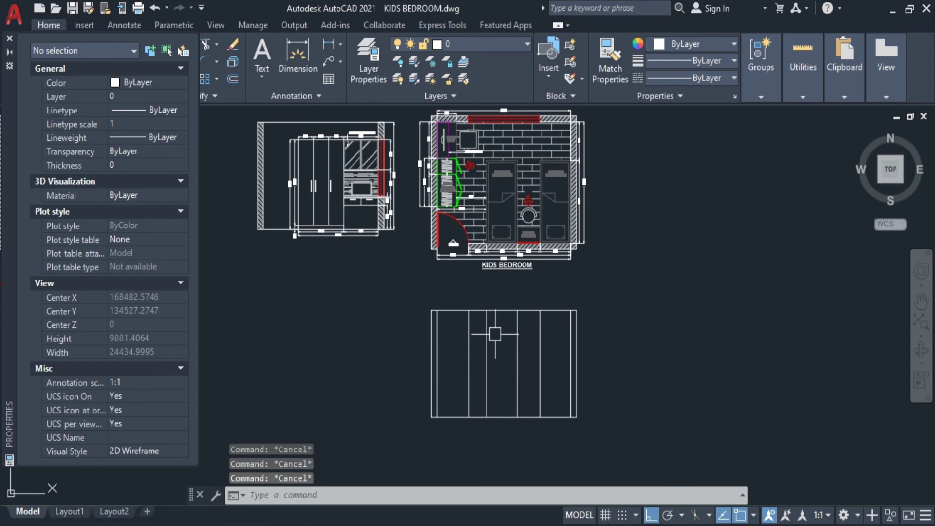
- Offset the elevation base line 2220 upward to mark the door height
{"action": "type", "text": "o"}
{"action": "key", "text": "Return"}
{"action": "type", "text": "20"}
{"action": "key", "text": "Return"}
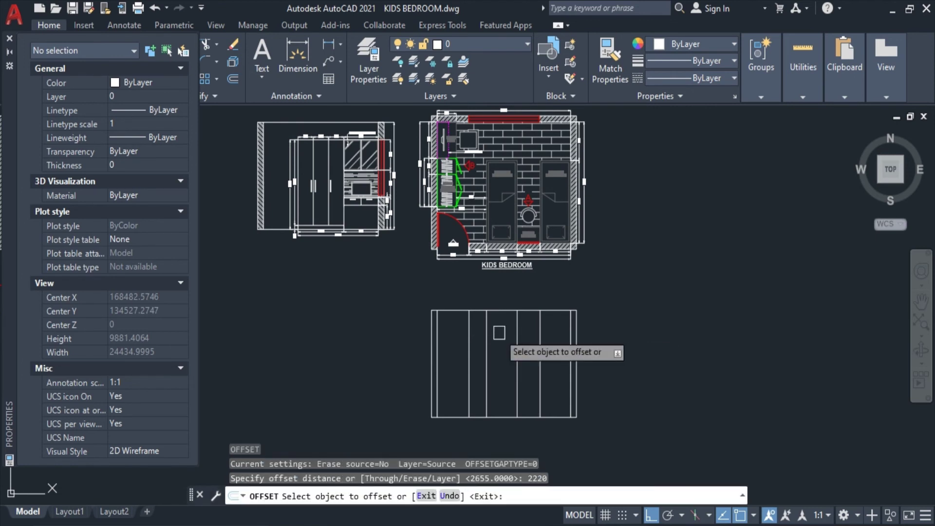
{"action": "left_click", "coordinate": [460, 363]}
{"action": "scroll", "coordinate": [445, 368], "scroll_direction": "up", "scroll_amount": 3}
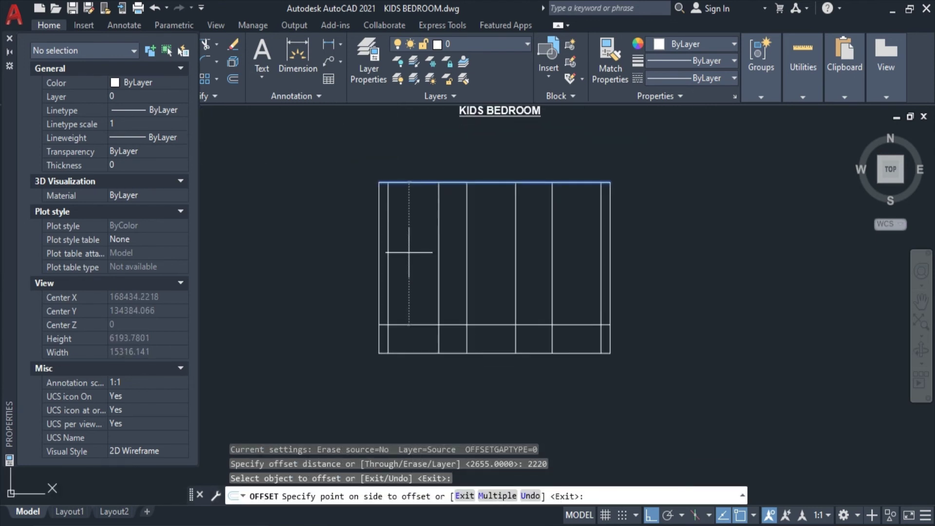
{"action": "left_click", "coordinate": [415, 253]}
{"action": "key", "text": "Escape"}
- Draw the door rectangle up to the 2220 line, then erase the two helper lines
{"action": "type", "text": "c"}
{"action": "key", "text": "Return"}
{"action": "left_click", "coordinate": [388, 183]}
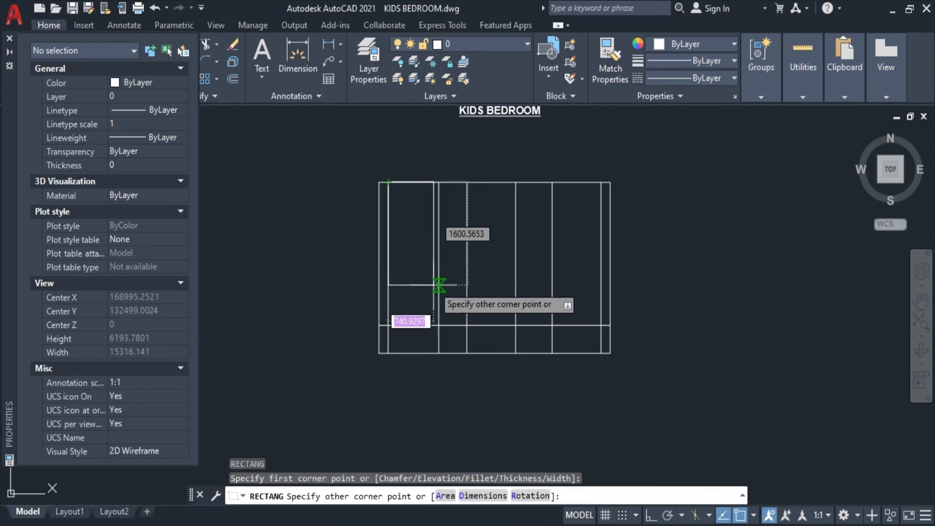
{"action": "left_click", "coordinate": [439, 325]}
{"action": "left_click", "coordinate": [570, 324]}
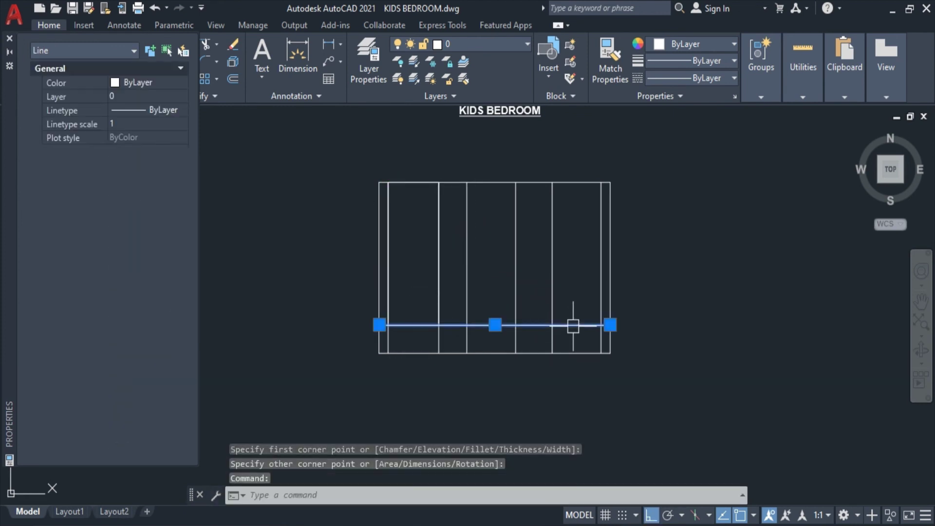
{"action": "left_click", "coordinate": [439, 335]}
{"action": "key", "text": "Delete"}
- Offset the door rectangle 50 inward to form the inset panel border
{"action": "type", "text": "o"}
{"action": "key", "text": "Return"}
{"action": "type", "text": "50"}
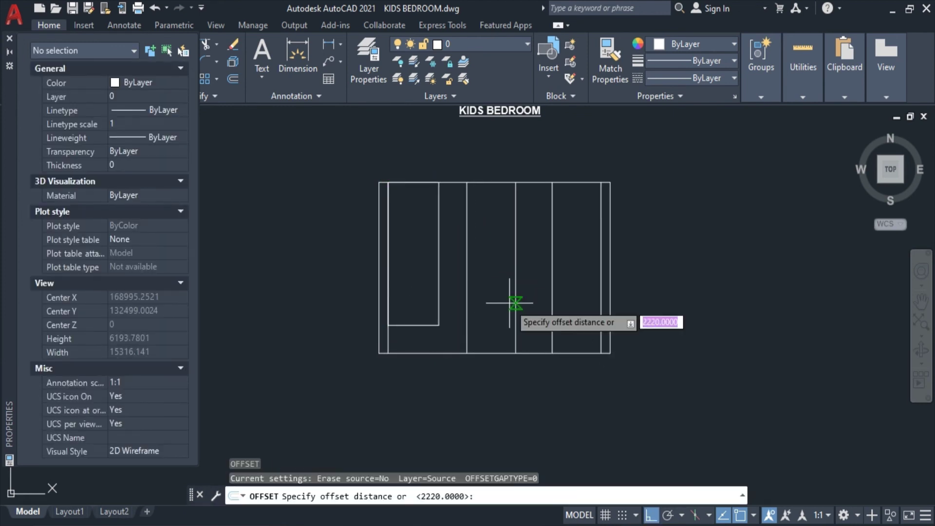
{"action": "key", "text": "Return"}
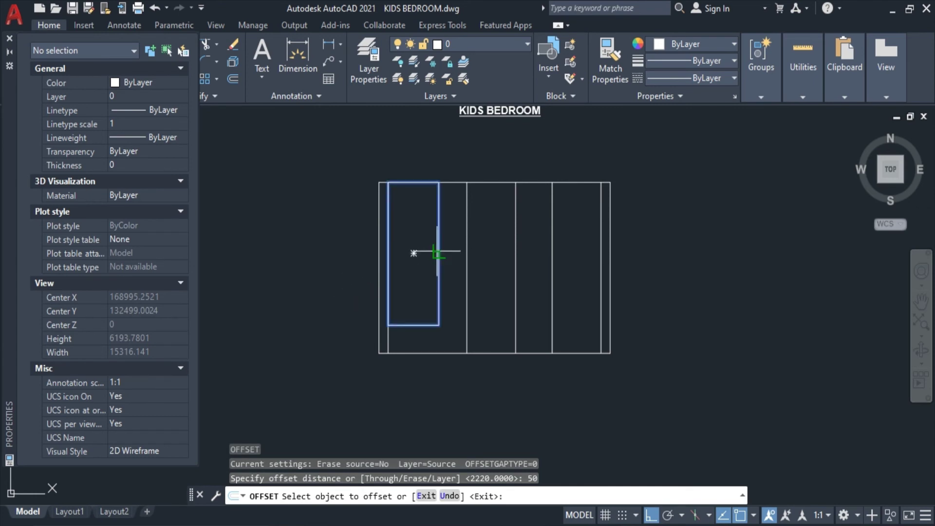
{"action": "left_click", "coordinate": [436, 251]}
{"action": "left_click", "coordinate": [411, 271]}
{"action": "key", "text": "Escape"}
- Recolour both door rectangles from the colour list
{"action": "scroll", "coordinate": [438, 267], "scroll_direction": "up", "scroll_amount": 2}
{"action": "left_click", "coordinate": [439, 267]}
{"action": "left_click", "coordinate": [428, 292]}
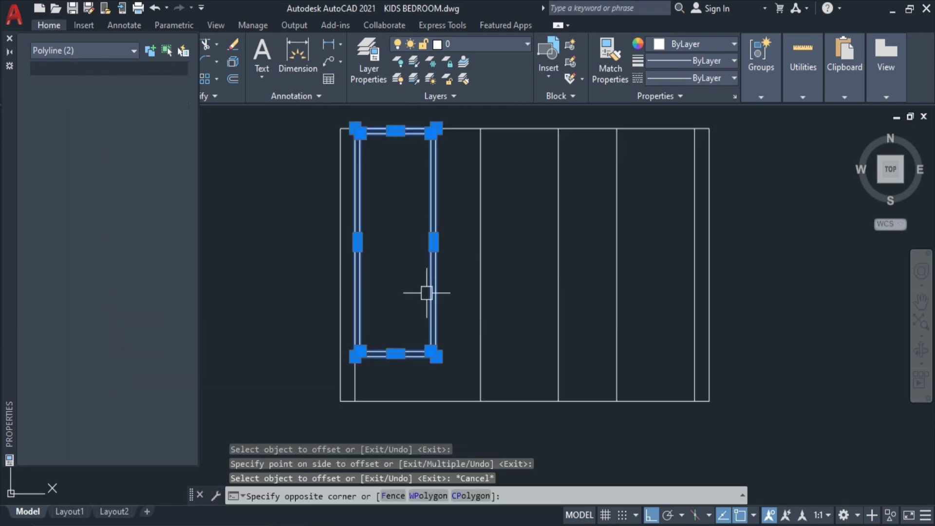
{"action": "left_click", "coordinate": [685, 44]}
{"action": "left_click", "coordinate": [658, 149]}
{"action": "key", "text": "Escape"}
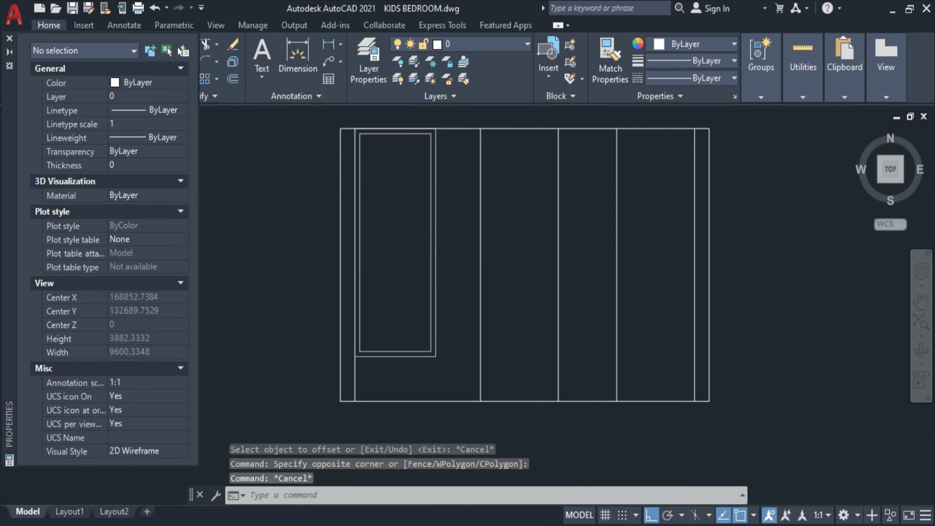
- Draw a small circle near the door edge as the knob
{"action": "scroll", "coordinate": [424, 233], "scroll_direction": "up", "scroll_amount": 4}
{"action": "scroll", "coordinate": [419, 253], "scroll_direction": "down", "scroll_amount": 3}
{"action": "scroll", "coordinate": [417, 256], "scroll_direction": "up", "scroll_amount": 3}
{"action": "type", "text": "c"}
{"action": "key", "text": "Return"}
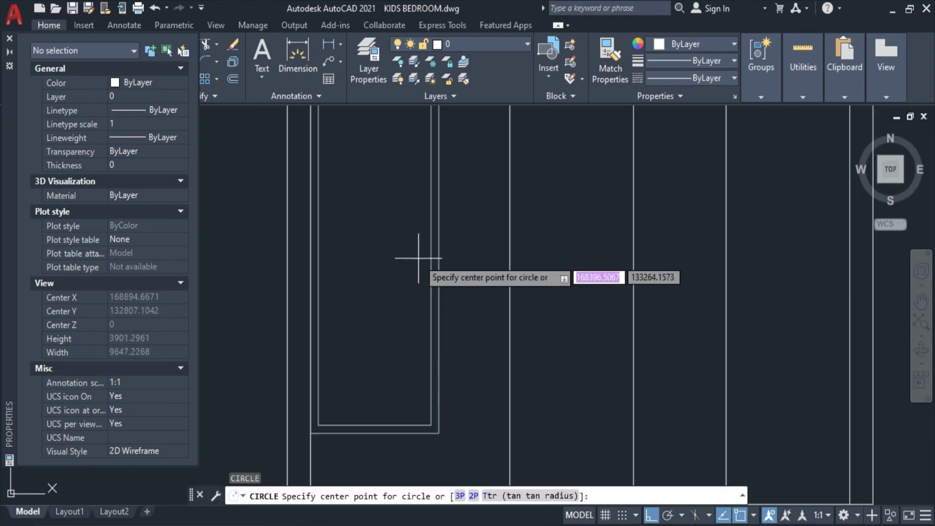
{"action": "left_click", "coordinate": [420, 245]}
{"action": "left_click", "coordinate": [427, 248]}
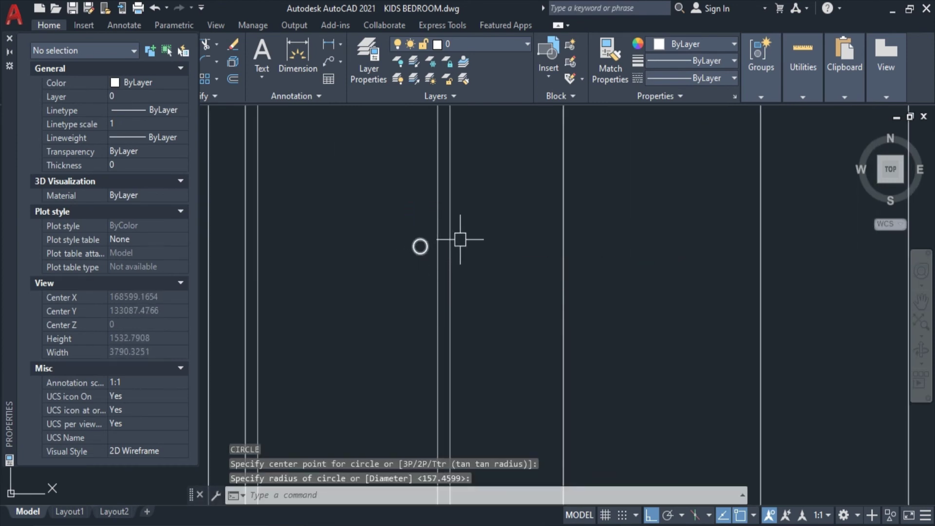
- Offset the knob circle by 5 to add rings around it
{"action": "type", "text": "o"}
{"action": "key", "text": "Return"}
{"action": "type", "text": "5"}
{"action": "key", "text": "Return"}
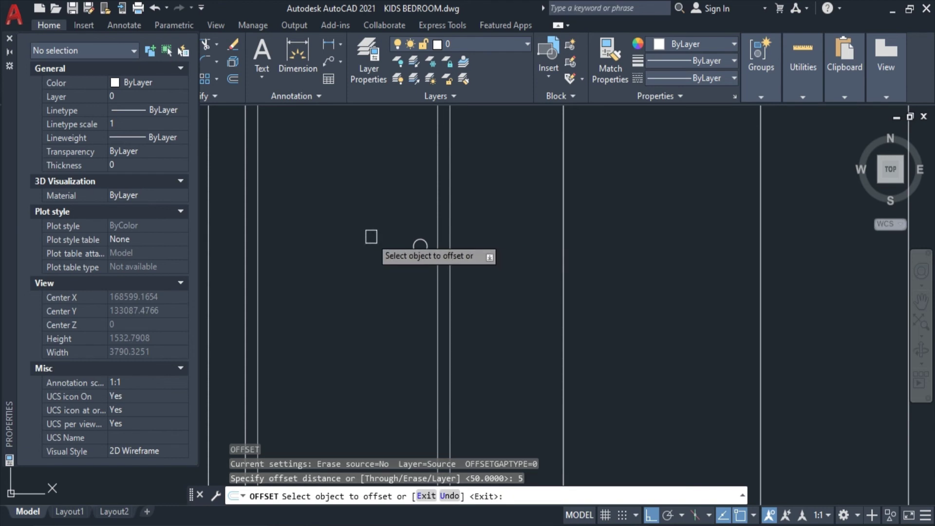
{"action": "left_click", "coordinate": [414, 240]}
{"action": "left_click", "coordinate": [417, 163]}
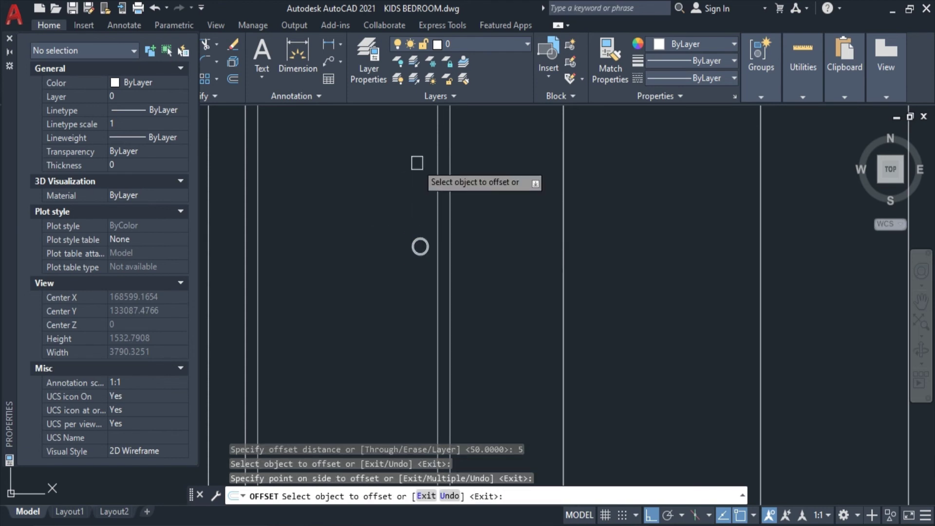
{"action": "scroll", "coordinate": [417, 247], "scroll_direction": "up", "scroll_amount": 5}
{"action": "left_click", "coordinate": [471, 195]}
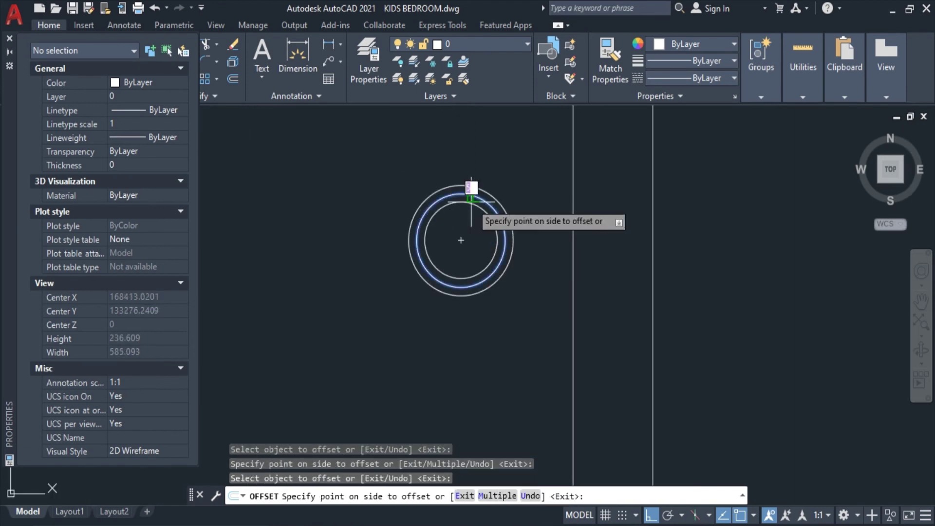
{"action": "key", "text": "Escape"}
- Delete the extra ring around the knob, keeping a single offset ring
{"action": "scroll", "coordinate": [495, 203], "scroll_direction": "up", "scroll_amount": 2}
{"action": "left_click", "coordinate": [495, 203]}
{"action": "scroll", "coordinate": [495, 203], "scroll_direction": "down", "scroll_amount": 2}
{"action": "key", "text": "Delete"}
{"action": "scroll", "coordinate": [529, 250], "scroll_direction": "down", "scroll_amount": 3}
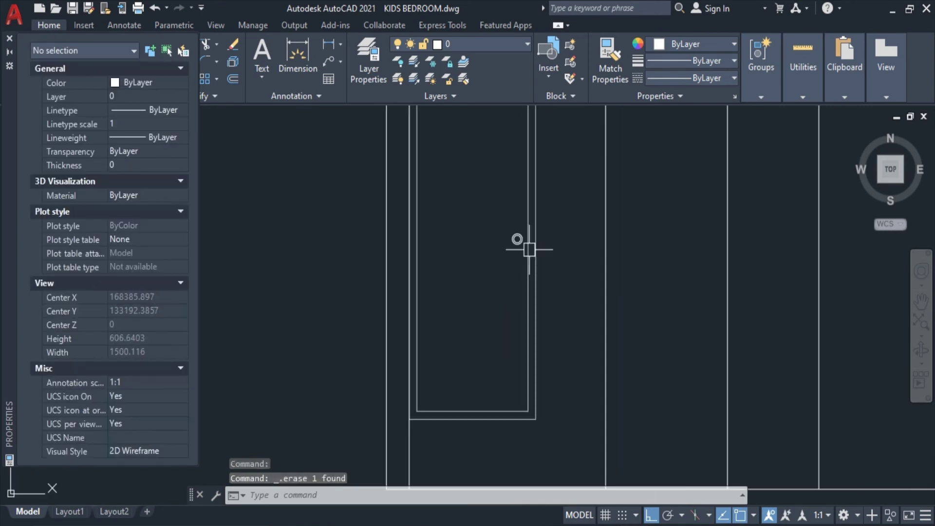
{"action": "scroll", "coordinate": [530, 249], "scroll_direction": "down", "scroll_amount": 5}
{"action": "key", "text": "Escape"}
- Try matching the door's properties onto other objects with MA, then cancel
{"action": "type", "text": "ma"}
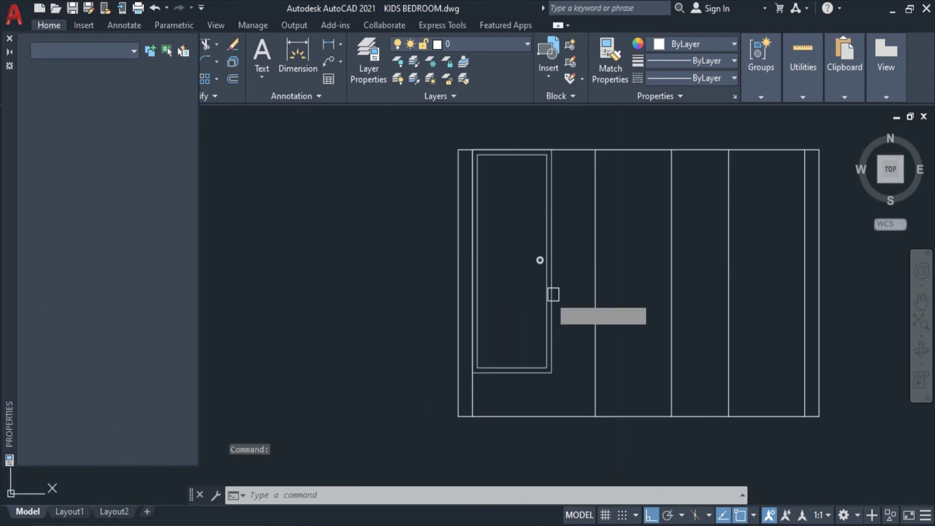
{"action": "key", "text": "Return"}
{"action": "left_click", "coordinate": [554, 279]}
{"action": "left_click_drag", "start_coordinate": [562, 282], "coordinate": [518, 251]}
{"action": "key", "text": "Escape"}
{"action": "scroll", "coordinate": [517, 294], "scroll_direction": "down", "scroll_amount": 2}
{"action": "scroll", "coordinate": [517, 293], "scroll_direction": "down", "scroll_amount": 2}
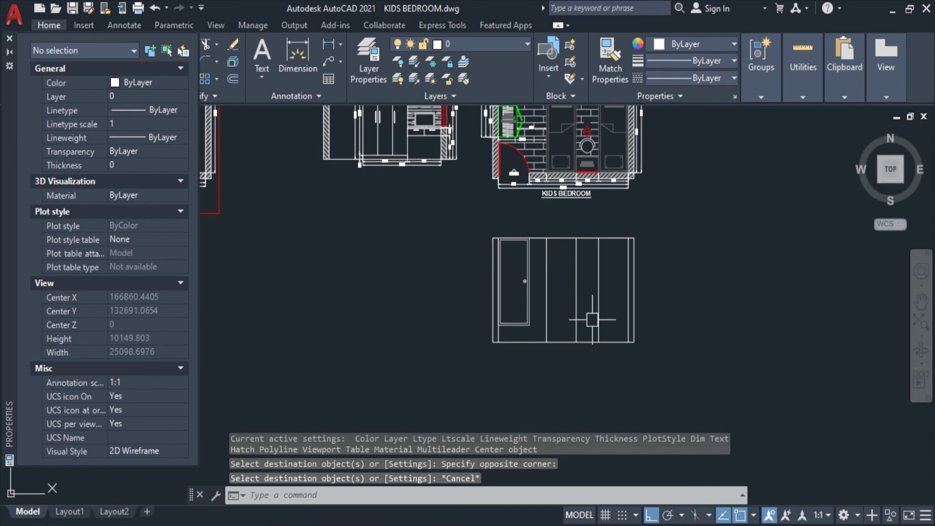
- Rotate the whole wall elevation 180° so the door moves to the right
{"action": "left_click", "coordinate": [649, 212]}
{"action": "left_click", "coordinate": [465, 390]}
{"action": "type", "text": "ro"}
{"action": "key", "text": "Return"}
{"action": "left_click", "coordinate": [576, 290]}
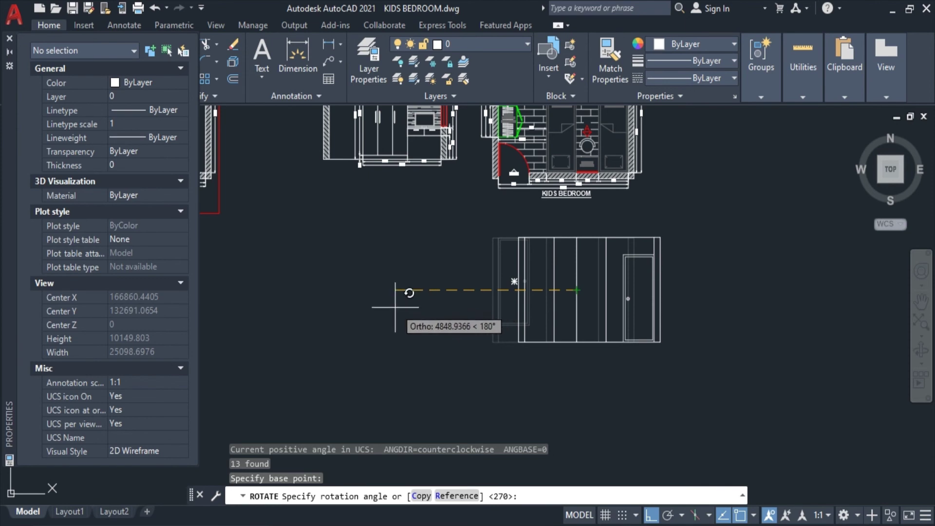
{"action": "key", "text": "Escape"}
{"action": "middle_click_drag", "start_coordinate": [445, 318], "coordinate": [388, 328]}
- Hatch the left and right wall strips of the elevation
{"action": "type", "text": "h"}
{"action": "key", "text": "Return"}
{"action": "scroll", "coordinate": [604, 319], "scroll_direction": "up", "scroll_amount": 2}
{"action": "left_click", "coordinate": [602, 322]}
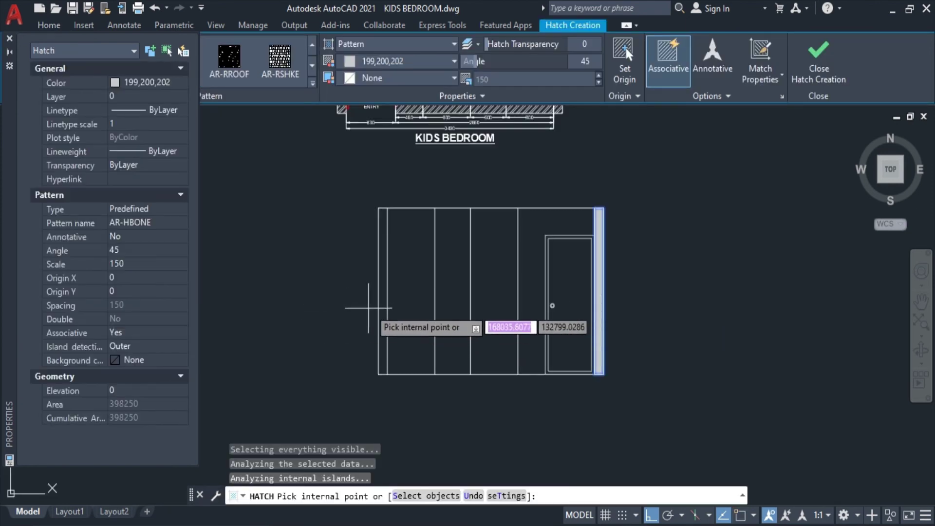
{"action": "left_click", "coordinate": [384, 306]}
{"action": "key", "text": "Return"}
- Match the plan's diagonal hatch style onto the wall strip hatches
{"action": "type", "text": "ma"}
{"action": "key", "text": "Return"}
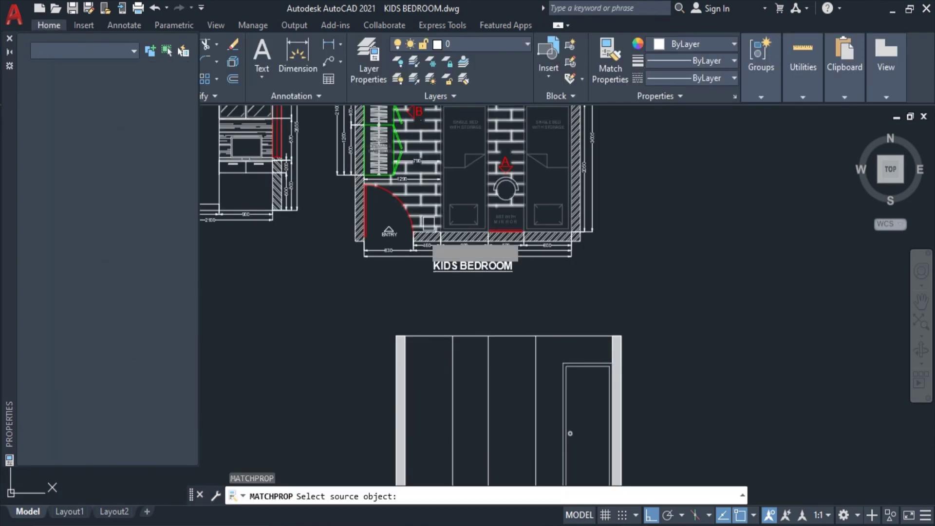
{"action": "scroll", "coordinate": [487, 243], "scroll_direction": "up", "scroll_amount": 3}
{"action": "left_click", "coordinate": [436, 242]}
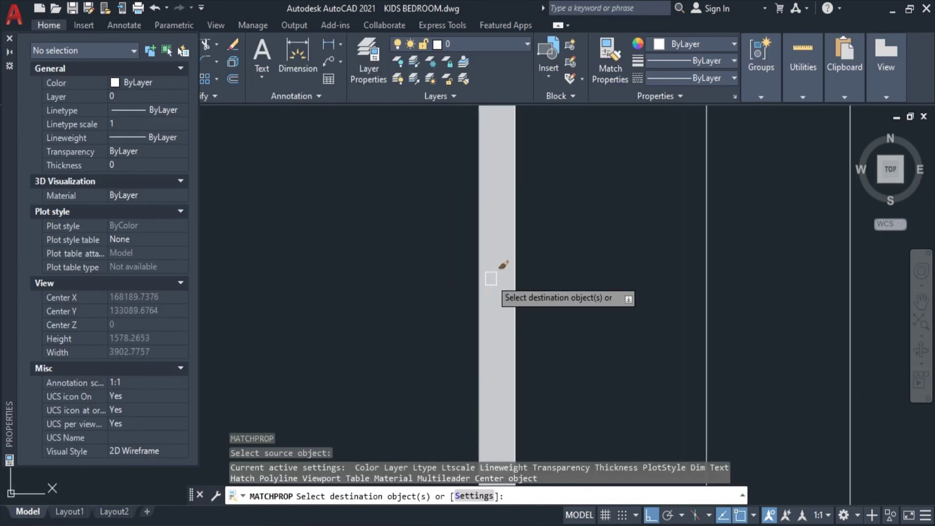
{"action": "scroll", "coordinate": [501, 265], "scroll_direction": "down", "scroll_amount": 3}
{"action": "key", "text": "Escape"}
- Move the whole elevation slightly to the left
{"action": "left_click", "coordinate": [728, 177]}
{"action": "left_click", "coordinate": [414, 393]}
{"action": "middle_click_drag", "start_coordinate": [767, 330], "coordinate": [643, 340]}
{"action": "type", "text": "m"}
{"action": "key", "text": "Return"}
{"action": "left_click", "coordinate": [707, 307]}
{"action": "left_click", "coordinate": [672, 306]}
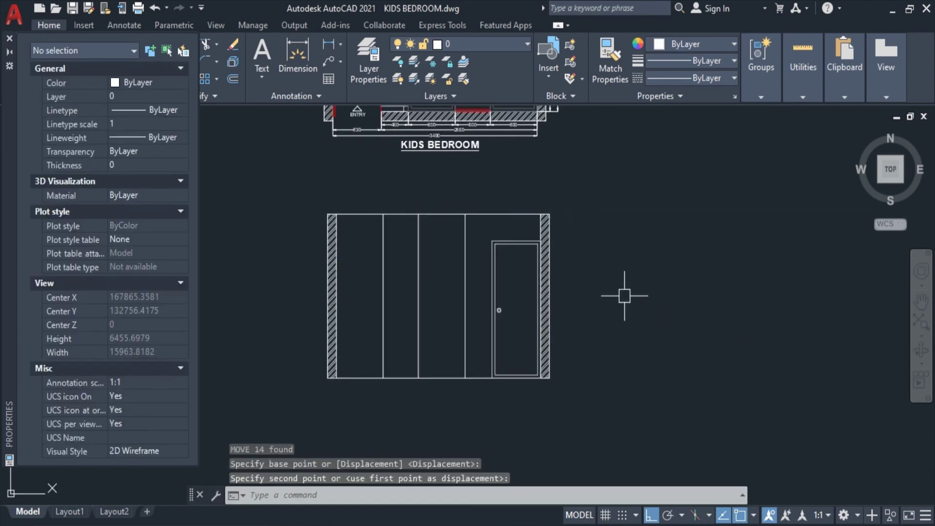
- Offset the floor line 400 upward to mark the wardrobe base height
{"action": "scroll", "coordinate": [536, 292], "scroll_direction": "down", "scroll_amount": 4}
{"action": "scroll", "coordinate": [441, 287], "scroll_direction": "up", "scroll_amount": 1}
{"action": "scroll", "coordinate": [397, 347], "scroll_direction": "up", "scroll_amount": 2}
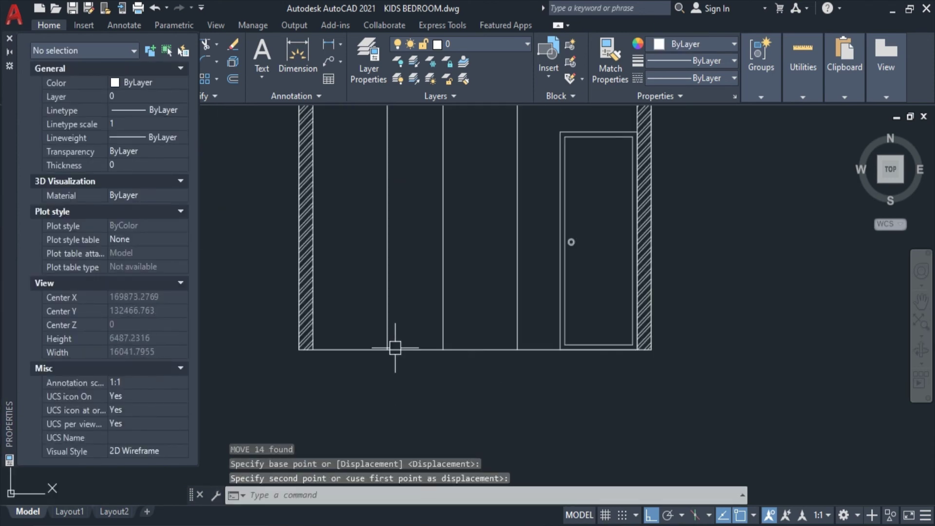
{"action": "type", "text": "o"}
{"action": "key", "text": "Return"}
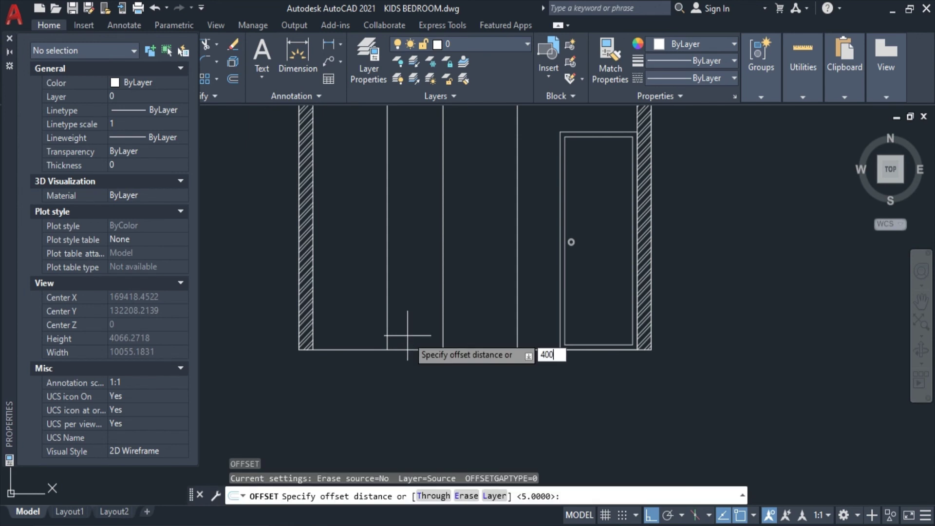
{"action": "key", "text": "Return"}
{"action": "left_click", "coordinate": [399, 349]}
{"action": "left_click", "coordinate": [416, 309]}
{"action": "key", "text": "Escape"}
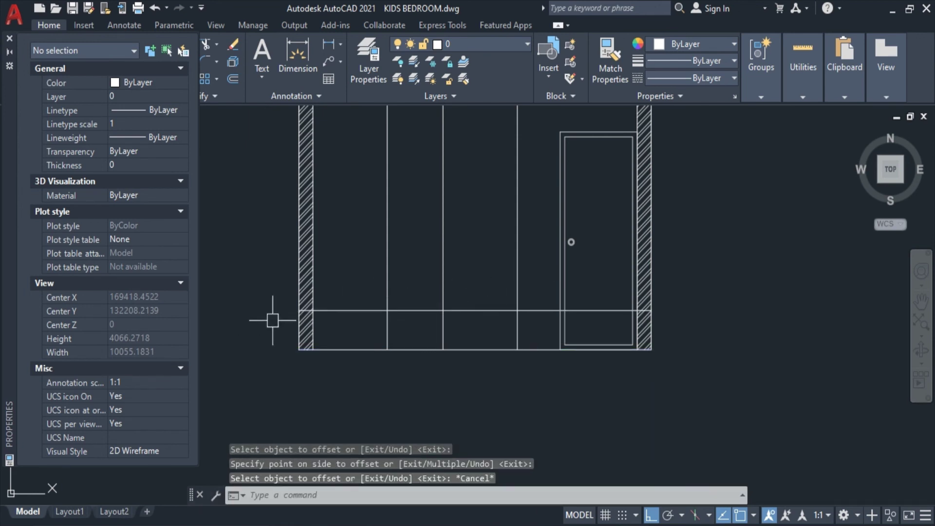
- Start a trim on the new line, set to choose cutting edges
{"action": "scroll", "coordinate": [273, 320], "scroll_direction": "up", "scroll_amount": 3}
{"action": "scroll", "coordinate": [317, 324], "scroll_direction": "up", "scroll_amount": 3}
{"action": "type", "text": "tr"}
{"action": "key", "text": "Return"}
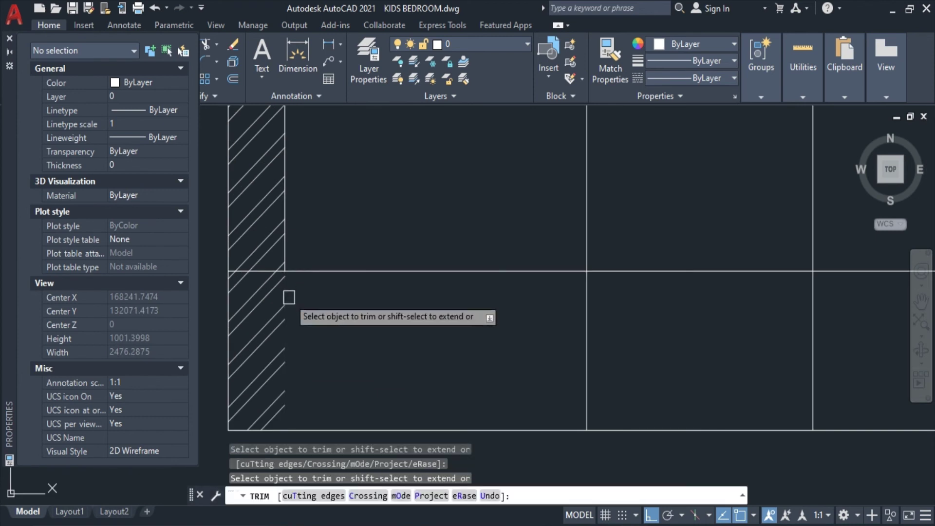
{"action": "key", "text": "Escape"}
{"action": "type", "text": "R"}
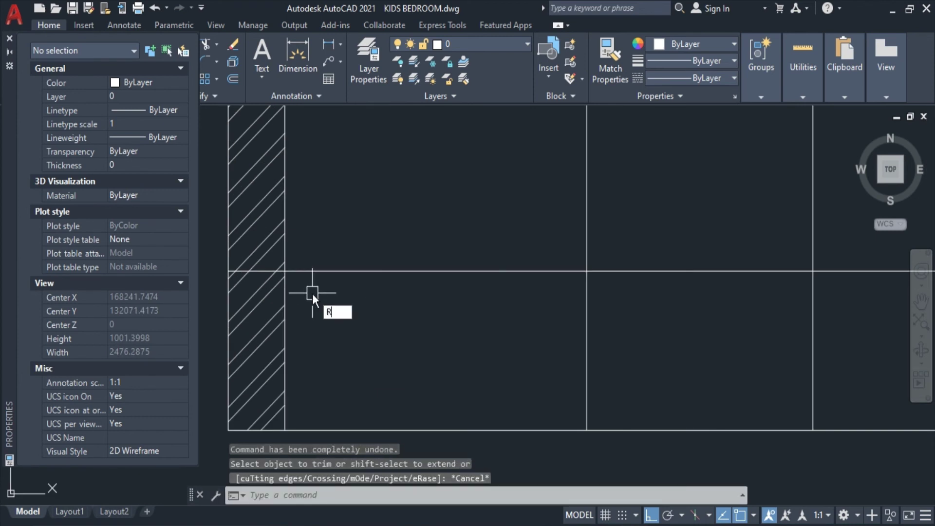
{"action": "key", "text": "Escape"}
{"action": "key", "text": "Return"}
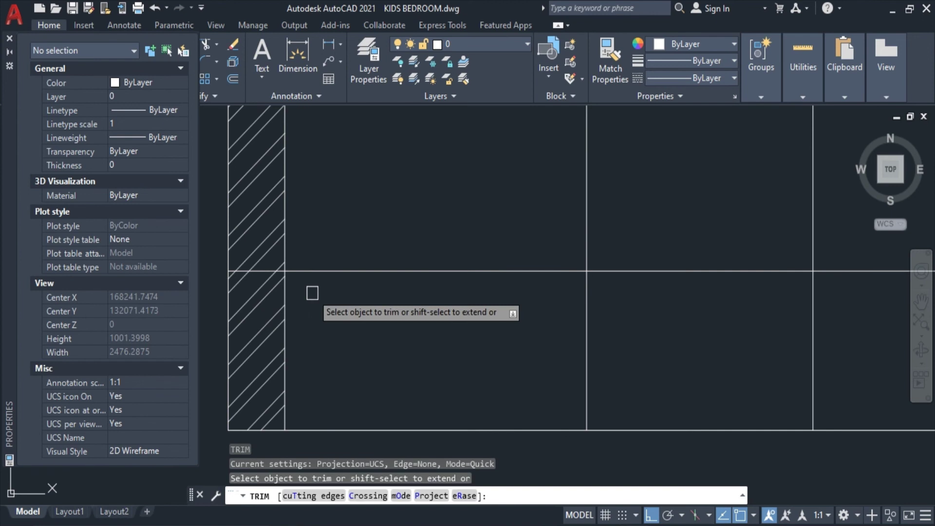
{"action": "key", "text": "Down"}
{"action": "key", "text": "Return"}
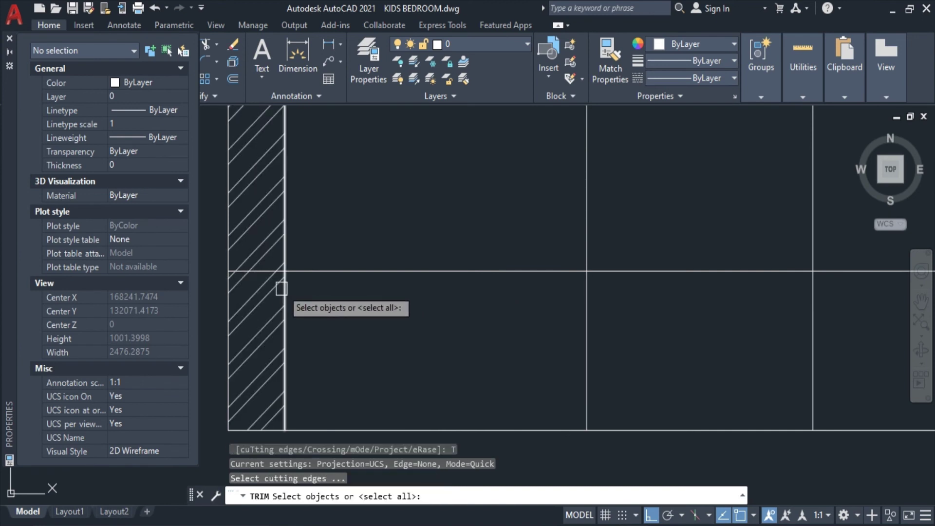
- Pick the left wall and a vertical panel line as cutting edges, then cancel
{"action": "left_click", "coordinate": [285, 289]}
{"action": "scroll", "coordinate": [285, 291], "scroll_direction": "down", "scroll_amount": 6}
{"action": "left_click", "coordinate": [488, 305]}
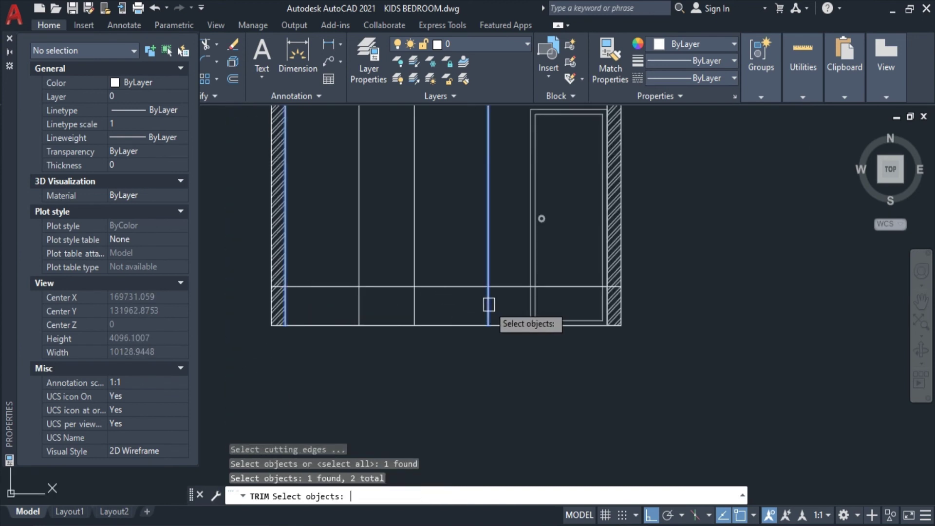
{"action": "key", "text": "Return"}
{"action": "scroll", "coordinate": [312, 297], "scroll_direction": "up", "scroll_amount": 8}
{"action": "key", "text": "Escape"}
{"action": "scroll", "coordinate": [441, 261], "scroll_direction": "down", "scroll_amount": 6}
{"action": "key", "text": "Escape"}
{"action": "key", "text": "Escape"}
- Try moving the new wardrobe line and offsetting the floor line 100, cancelling both
{"action": "mouse_move", "coordinate": [594, 278]}
{"action": "middle_mouse_down"}
{"action": "mouse_move", "coordinate": [677, 282]}
{"action": "mouse_move", "coordinate": [635, 279]}
{"action": "middle_mouse_up"}
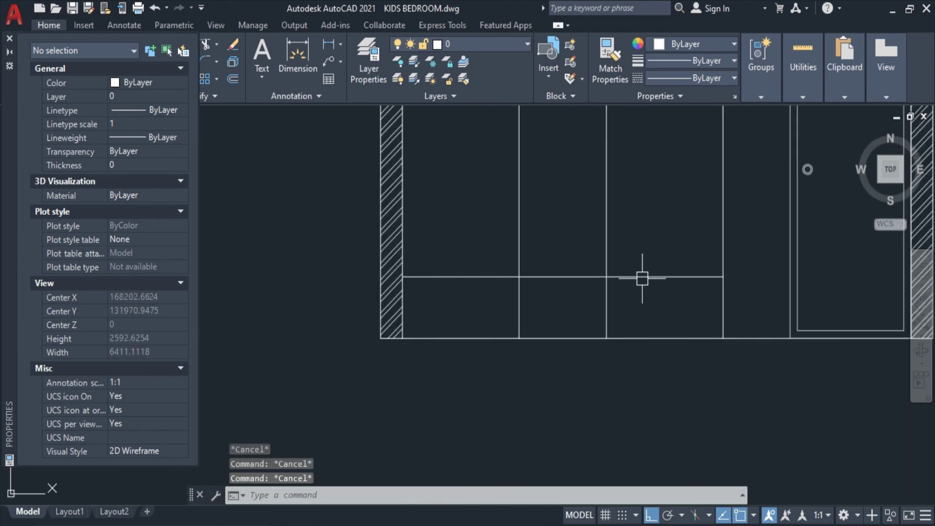
{"action": "left_click", "coordinate": [680, 281]}
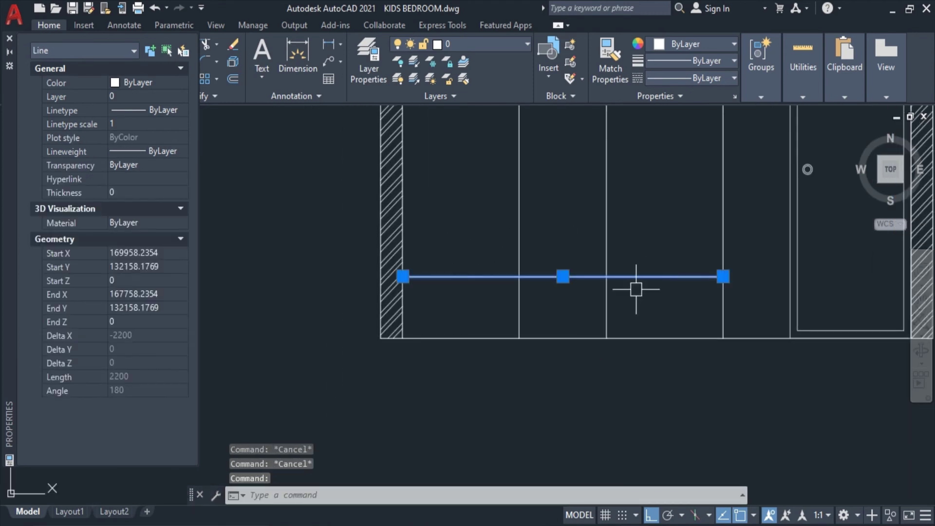
{"action": "type", "text": "m"}
{"action": "key", "text": "Return"}
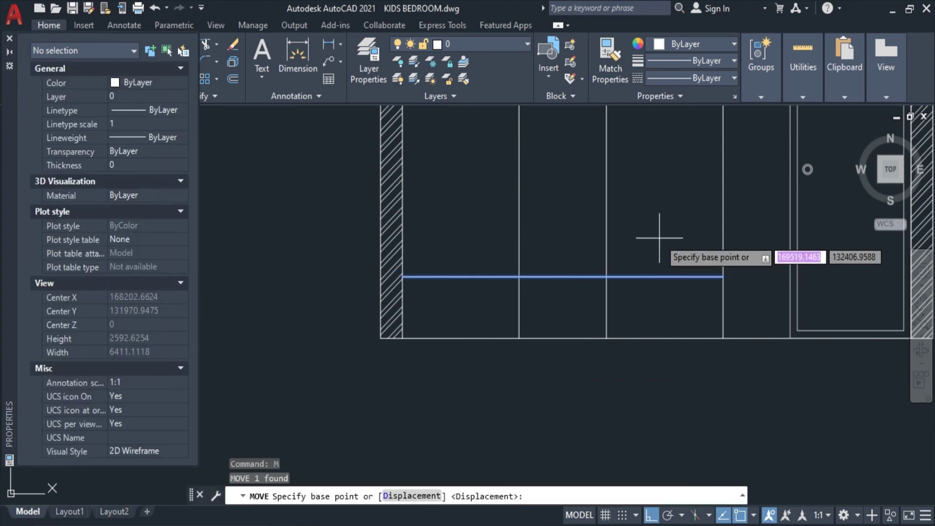
{"action": "key", "text": "Escape"}
{"action": "key", "text": "Escape"}
{"action": "key", "text": "Escape"}
{"action": "key", "text": "Return"}
{"action": "type", "text": "100"}
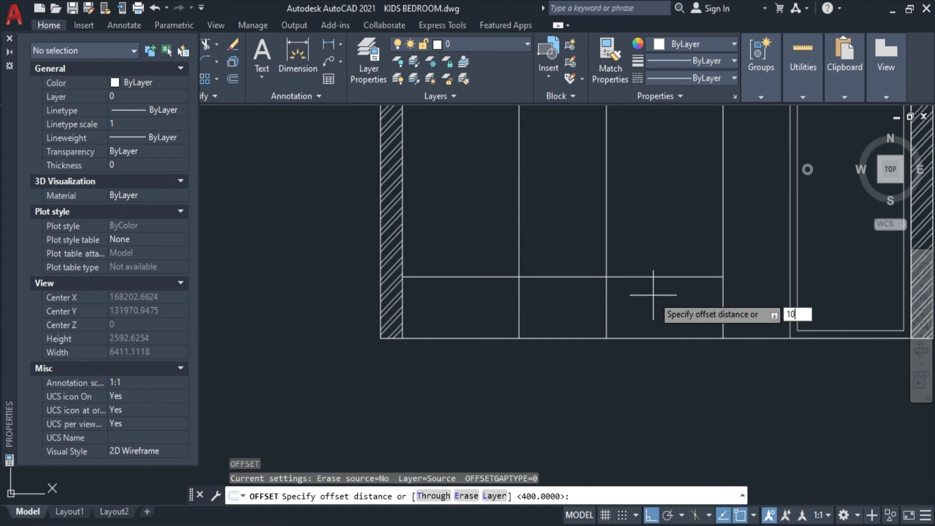
{"action": "key", "text": "Return"}
{"action": "left_click", "coordinate": [655, 337]}
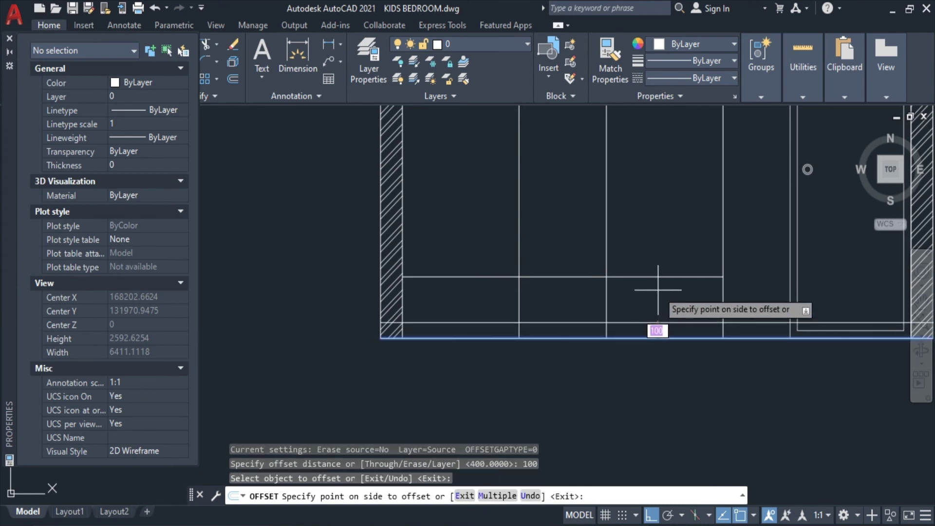
{"action": "key", "text": "Escape"}
{"action": "key", "text": "Escape"}
{"action": "key", "text": "Escape"}
{"action": "key", "text": "Escape"}
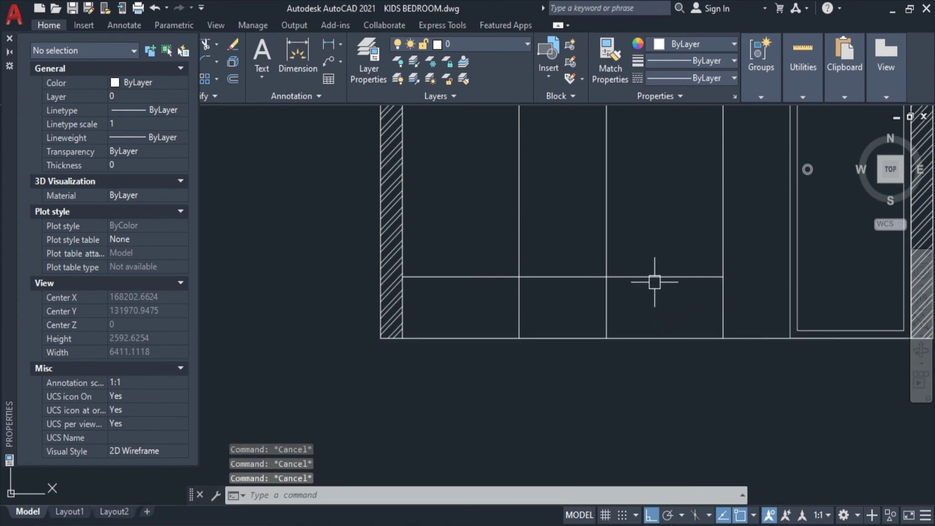
- Copy the horizontal line above the floor down to floor level
{"action": "left_click", "coordinate": [659, 277]}
{"action": "type", "text": "o"}
{"action": "key", "text": "Return"}
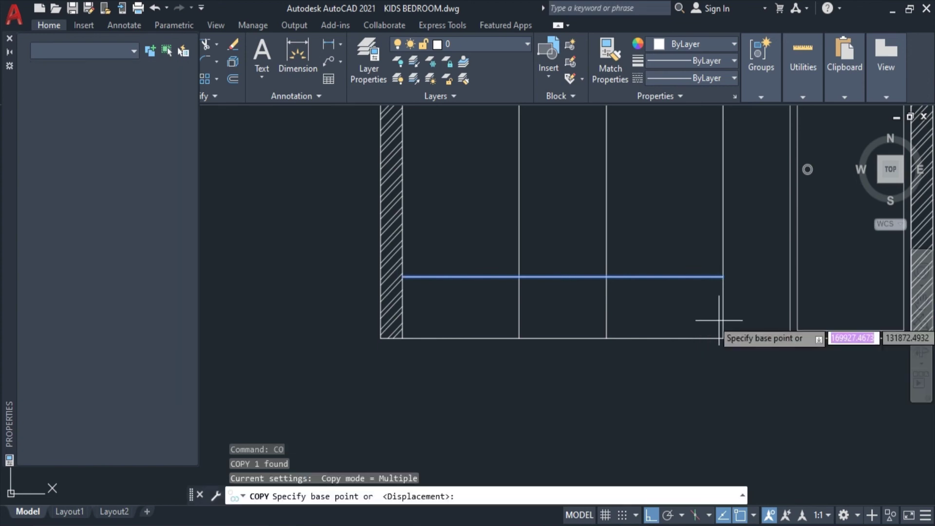
{"action": "left_click", "coordinate": [723, 277]}
{"action": "key", "text": "Return"}
{"action": "key", "text": "Escape"}
{"action": "left_click", "coordinate": [721, 338]}
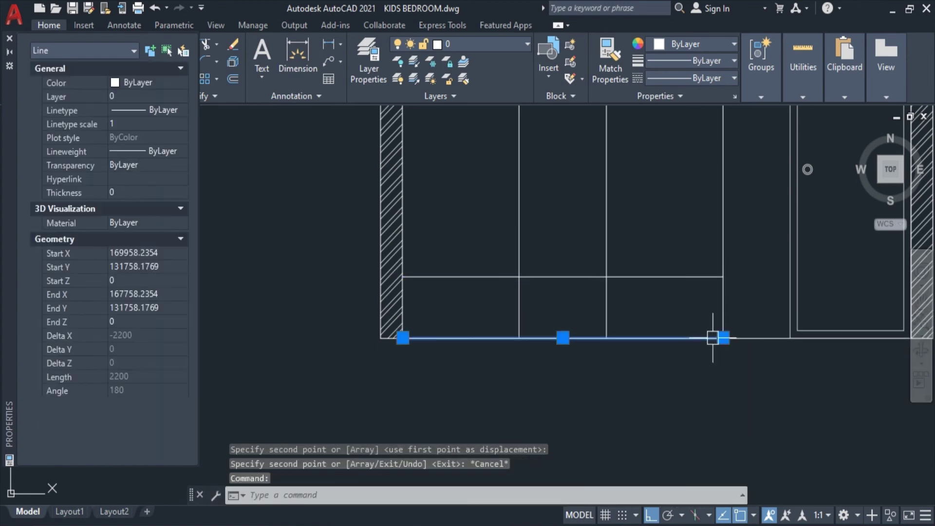
- Move the copied floor-level line up 100 to form the base division
{"action": "type", "text": "m"}
{"action": "key", "text": "Return"}
{"action": "left_click", "coordinate": [636, 442]}
{"action": "key", "text": "F1"}
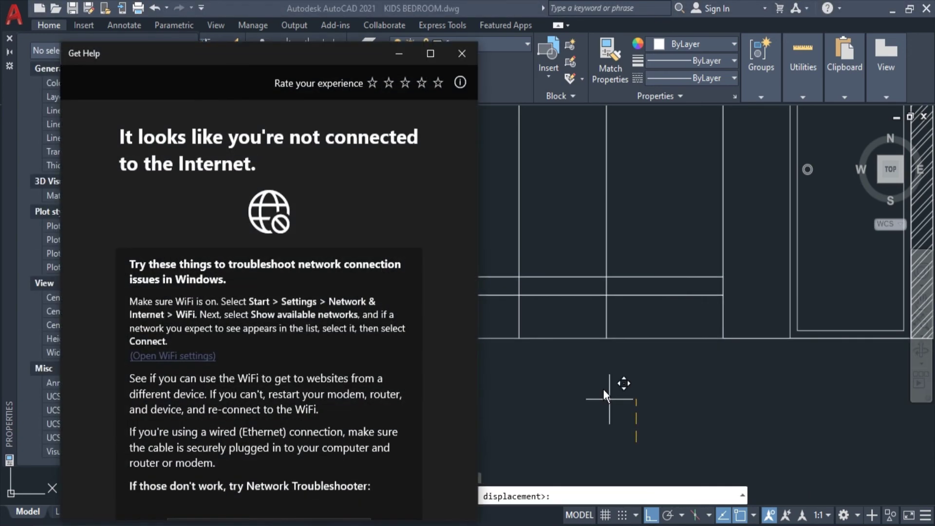
{"action": "key", "text": "alt+F4"}
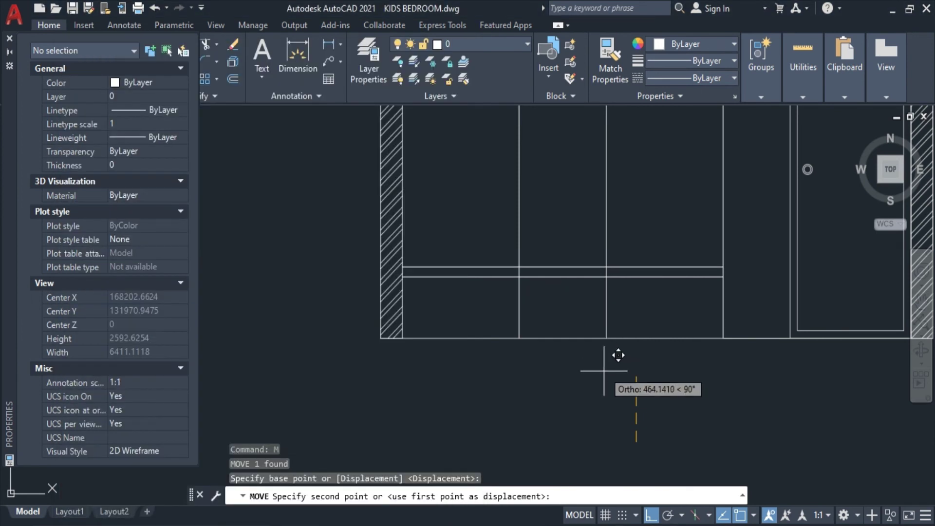
{"action": "type", "text": "100"}
{"action": "key", "text": "Return"}
{"action": "key", "text": "Escape"}
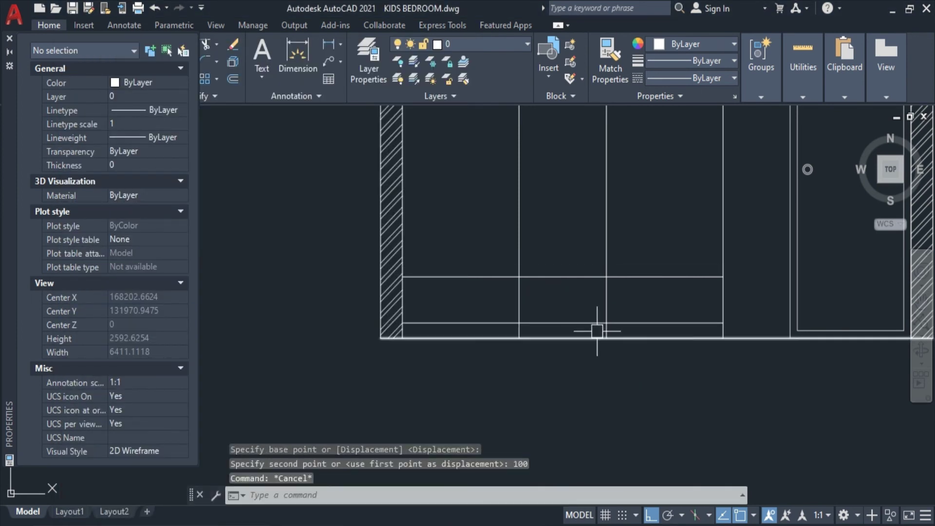
- Attempt a fence trim across the new line ends, then cancel it
{"action": "scroll", "coordinate": [597, 331], "scroll_direction": "up", "scroll_amount": 2}
{"action": "type", "text": "tr"}
{"action": "key", "text": "Return"}
{"action": "left_click_drag", "start_coordinate": [625, 335], "coordinate": [760, 325]}
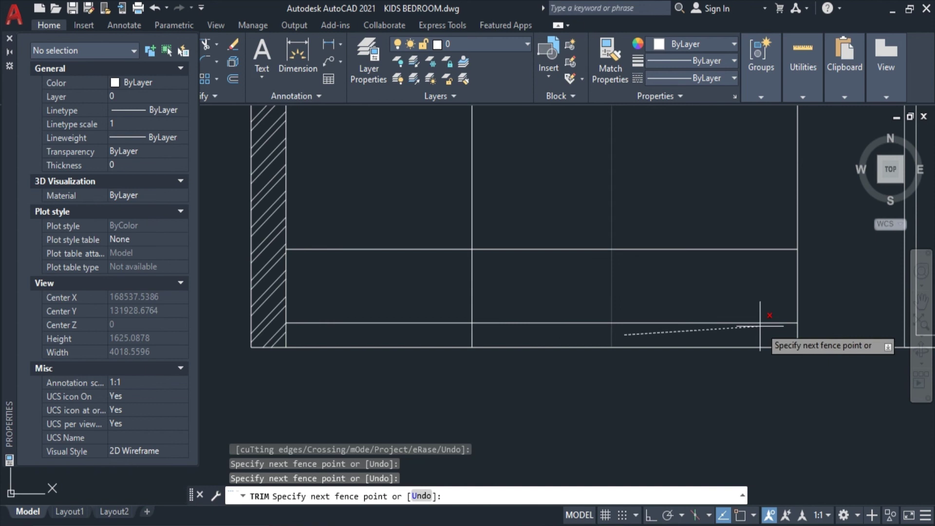
{"action": "key", "text": "Escape"}
{"action": "key", "text": "Escape"}
{"action": "key", "text": "Escape"}
{"action": "scroll", "coordinate": [731, 331], "scroll_direction": "down", "scroll_amount": 2}
{"action": "scroll", "coordinate": [701, 326], "scroll_direction": "down", "scroll_amount": 2}
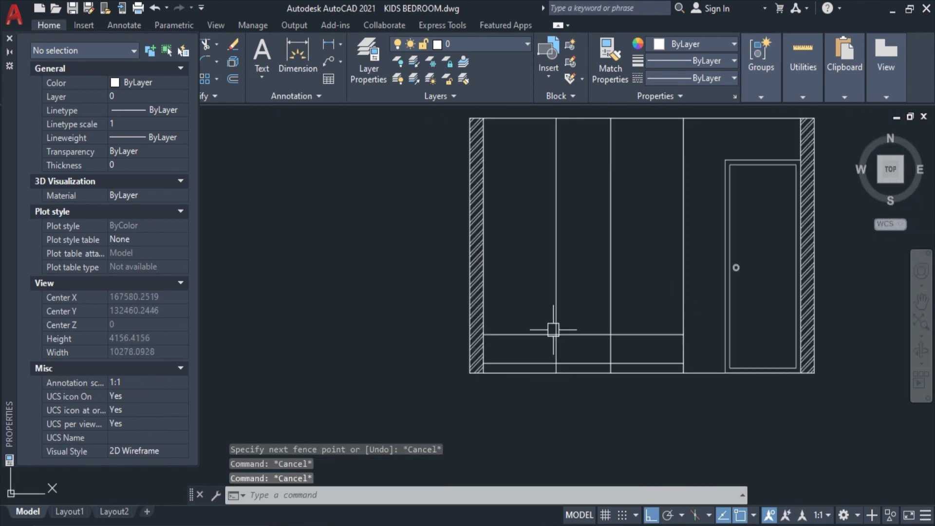
- Start an offset with a 900 distance, then cancel it
{"action": "type", "text": "o"}
{"action": "key", "text": "Return"}
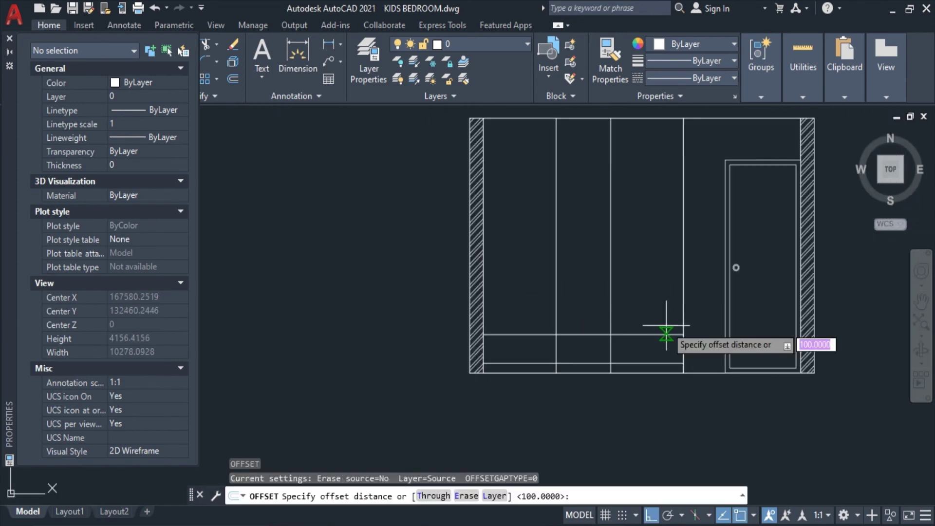
{"action": "type", "text": "00"}
{"action": "key", "text": "Return"}
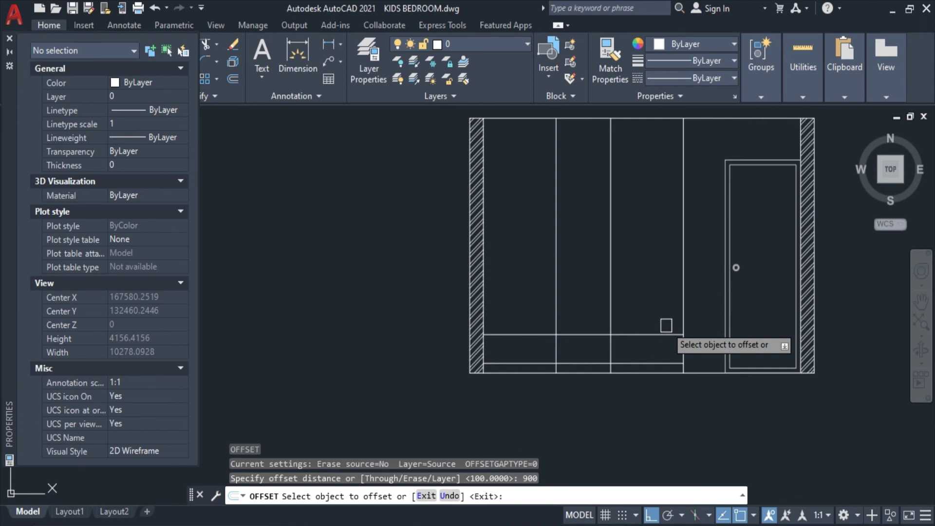
{"action": "key", "text": "Escape"}
{"action": "key", "text": "Escape"}
- Offset the lower wardrobe line 800 upward for the drawer division
{"action": "type", "text": "o"}
{"action": "key", "text": "Return"}
{"action": "key", "text": "Return"}
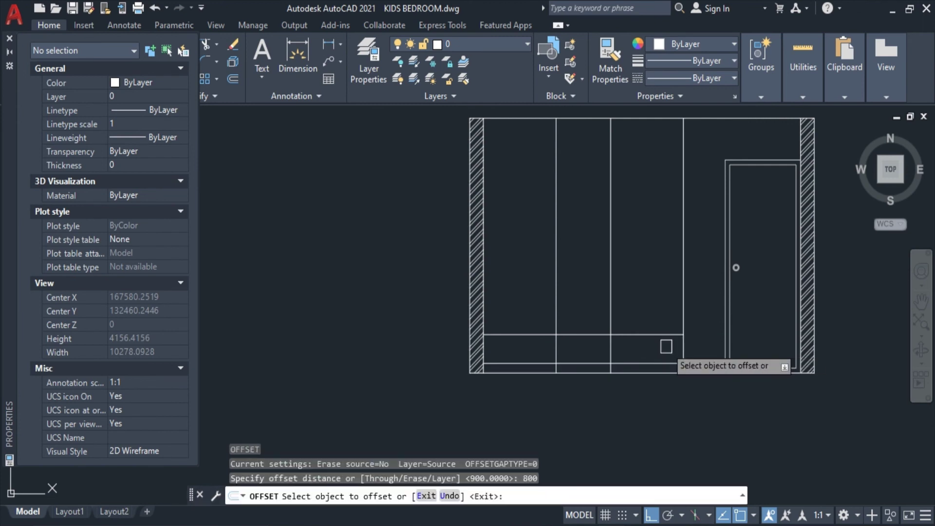
{"action": "left_click", "coordinate": [666, 363]}
{"action": "left_click", "coordinate": [639, 304]}
{"action": "key", "text": "Escape"}
{"action": "key", "text": "Escape"}
{"action": "key", "text": "Escape"}
{"action": "middle_click_drag", "start_coordinate": [656, 261], "coordinate": [660, 276]}
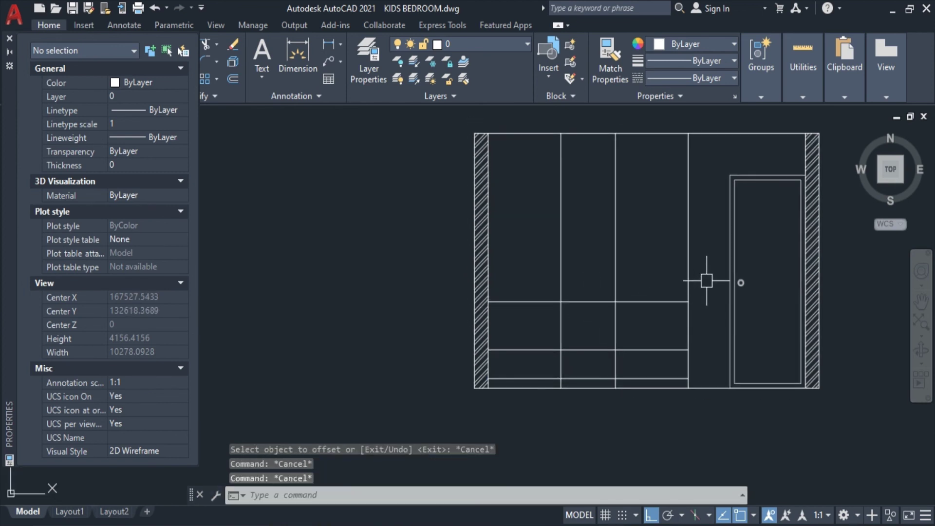
{"action": "key", "text": "Escape"}
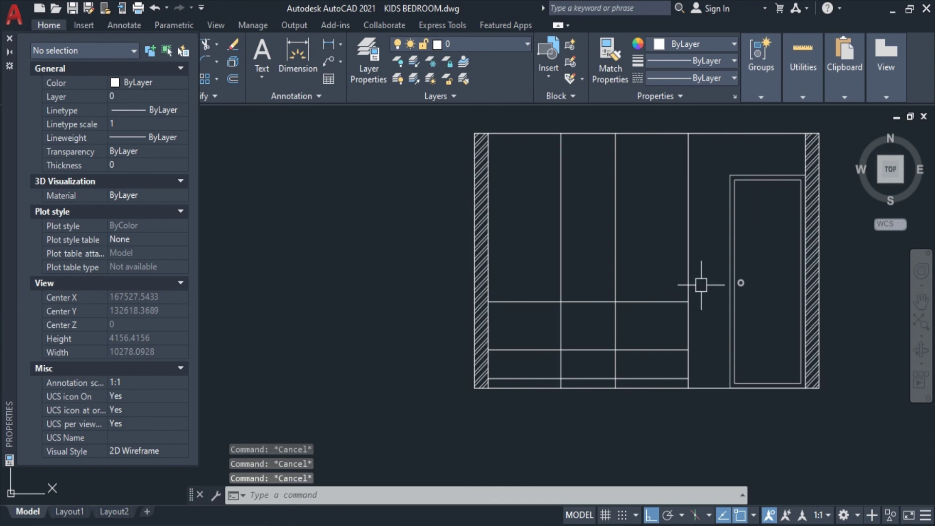
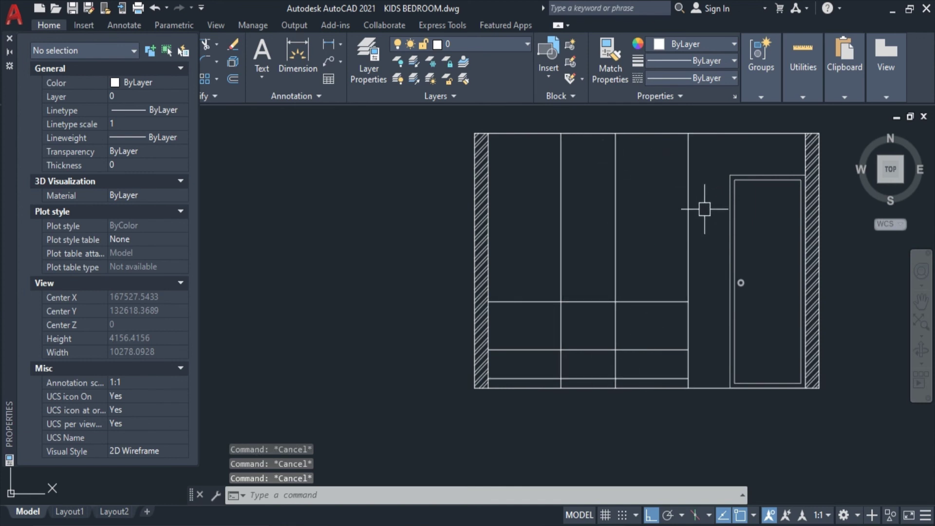
- Trim the top of a vertical wardrobe line
{"action": "key", "text": "Return"}
{"action": "key", "text": "Escape"}
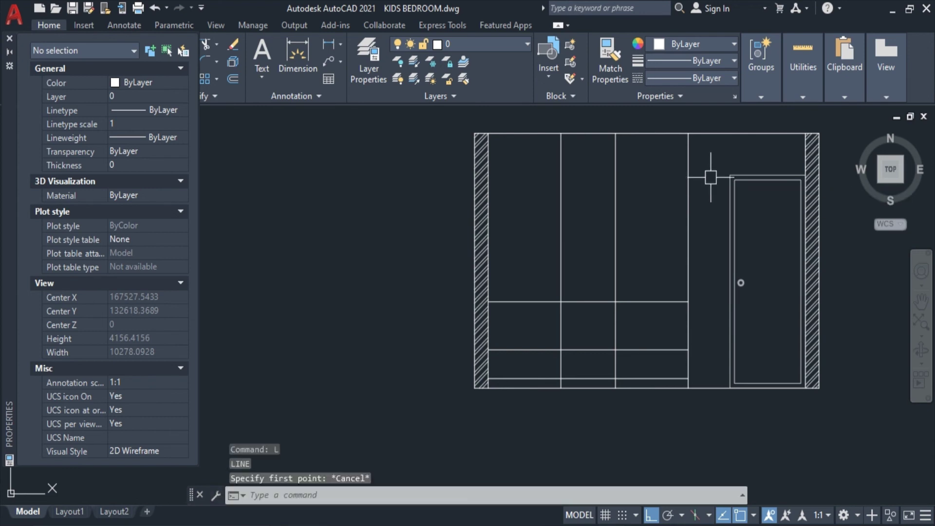
{"action": "type", "text": "tr"}
{"action": "key", "text": "Return"}
{"action": "left_click", "coordinate": [690, 277]}
{"action": "key", "text": "Escape"}
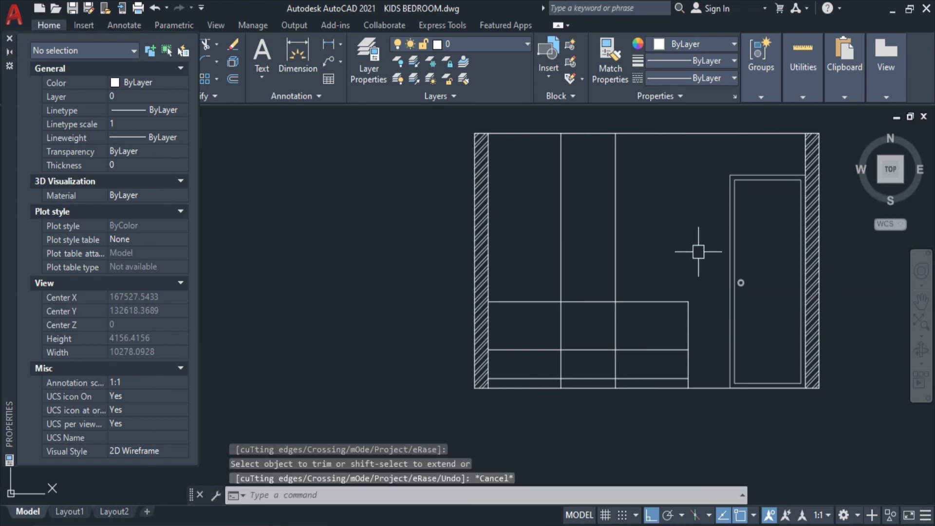
- Draw a horizontal line from the door frame across to the wardrobe's vertical line
{"action": "type", "text": "l"}
{"action": "key", "text": "Return"}
{"action": "left_click", "coordinate": [729, 175]}
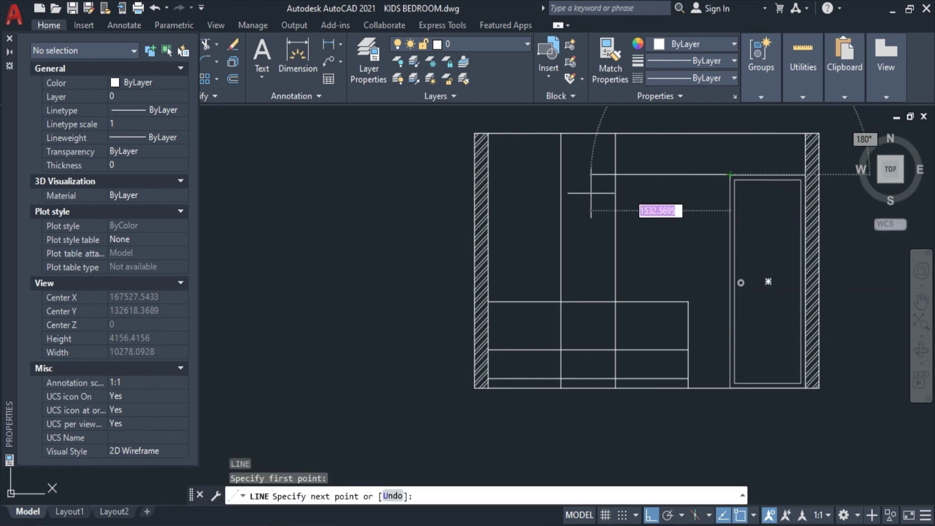
{"action": "left_click", "coordinate": [561, 175]}
{"action": "key", "text": "Escape"}
- Trim the vertical wardrobe lines above the new line and the horizontal segment between them
{"action": "middle_click_drag", "start_coordinate": [597, 169], "coordinate": [603, 204]}
{"action": "type", "text": "tr"}
{"action": "key", "text": "Return"}
{"action": "left_click", "coordinate": [637, 194]}
{"action": "left_click", "coordinate": [547, 175]}
{"action": "key", "text": "Return"}
{"action": "middle_click_drag", "start_coordinate": [605, 336], "coordinate": [587, 263]}
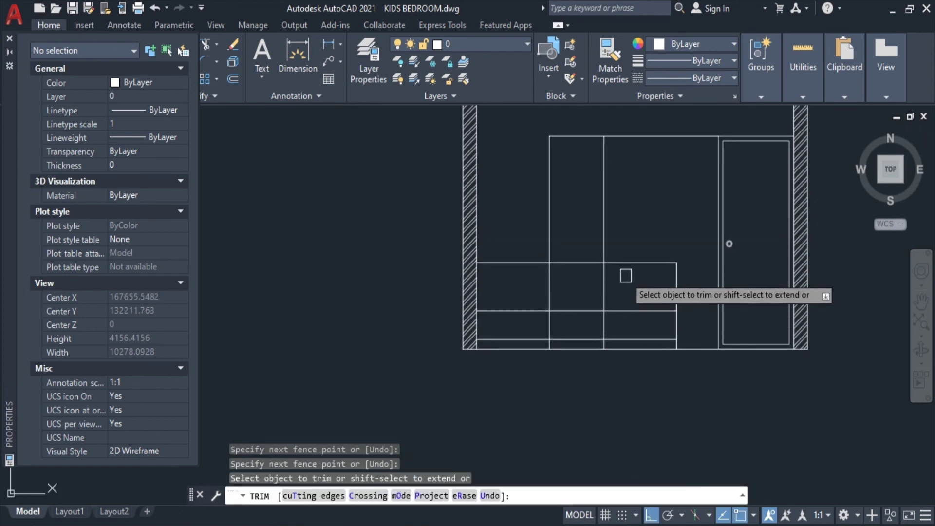
{"action": "left_click", "coordinate": [587, 263]}
{"action": "key", "text": "Escape"}
- Trim away the top segment of the wardrobe
{"action": "key", "text": "Escape"}
{"action": "key", "text": "Escape"}
{"action": "type", "text": "tr"}
{"action": "key", "text": "Return"}
{"action": "left_click", "coordinate": [657, 136]}
{"action": "key", "text": "Escape"}
{"action": "key", "text": "Escape"}
{"action": "key", "text": "Escape"}
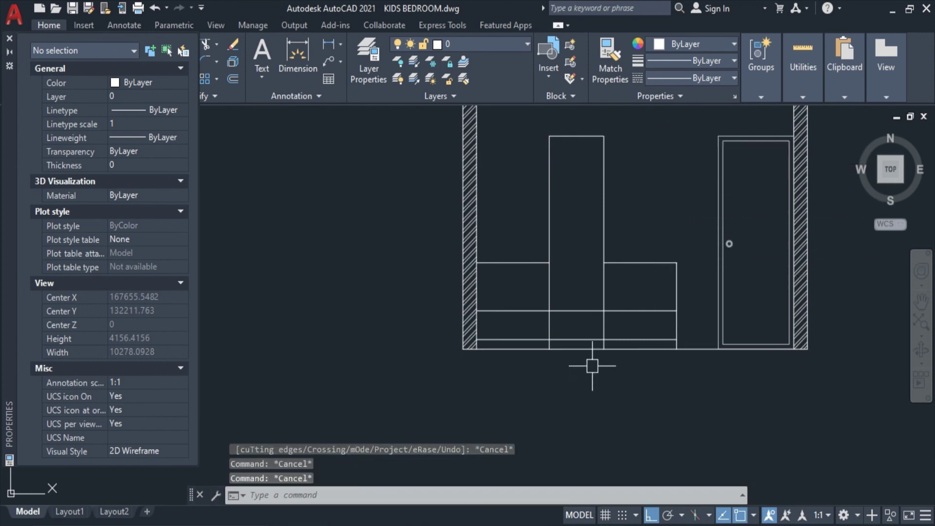
{"action": "scroll", "coordinate": [583, 331], "scroll_direction": "up", "scroll_amount": 2}
{"action": "scroll", "coordinate": [442, 305], "scroll_direction": "up", "scroll_amount": 4}
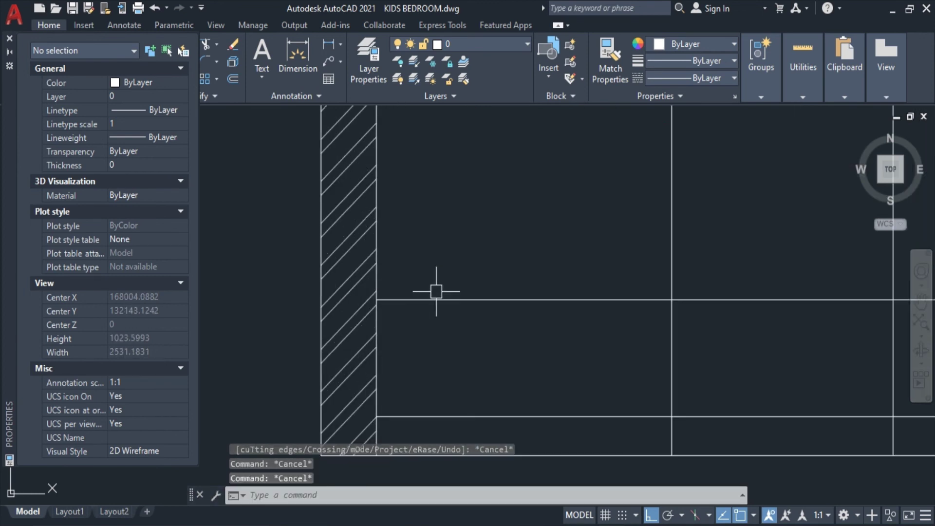
- Draw the mattress rectangle on the left bed
{"action": "type", "text": "rec"}
{"action": "key", "text": "Return"}
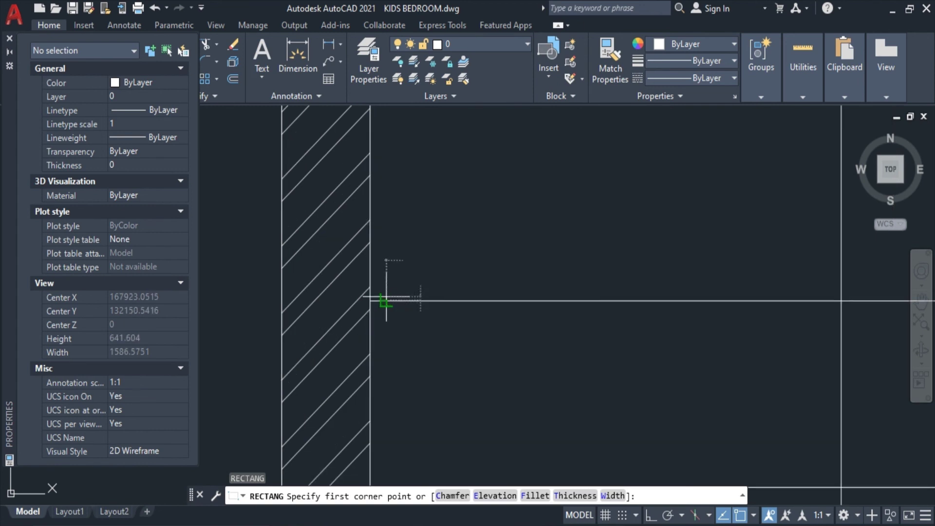
{"action": "left_click", "coordinate": [386, 298]}
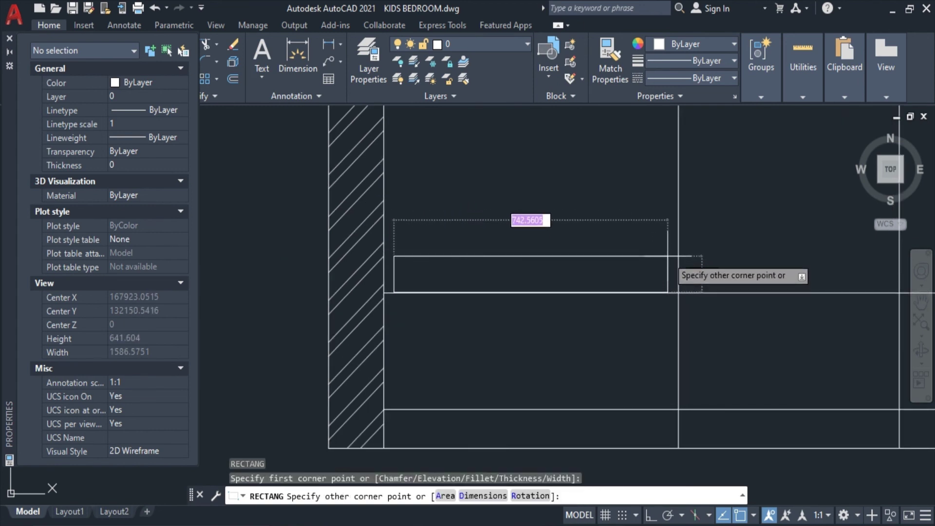
{"action": "left_click", "coordinate": [668, 256]}
- Fillet the mattress's top-right and top-left corners with radius 50
{"action": "type", "text": "f"}
{"action": "key", "text": "Return"}
{"action": "type", "text": "R"}
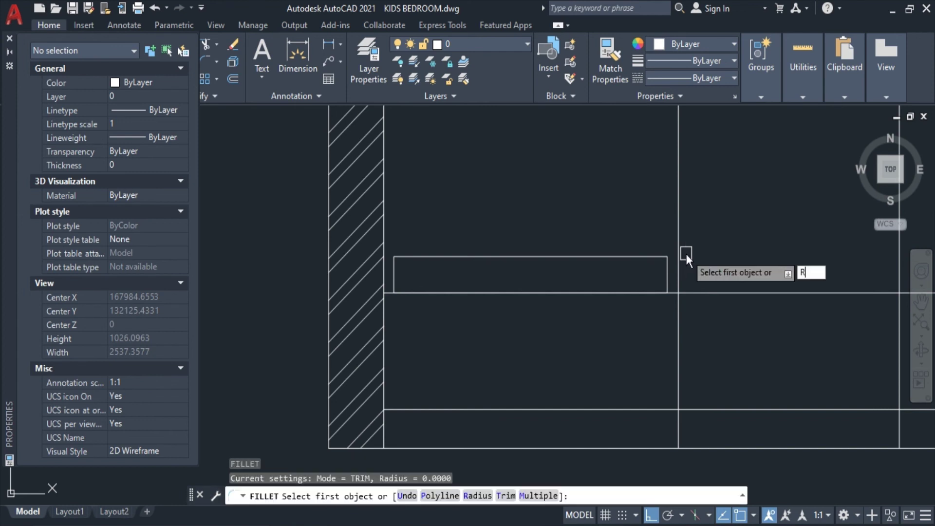
{"action": "key", "text": "Return"}
{"action": "type", "text": "50"}
{"action": "key", "text": "Return"}
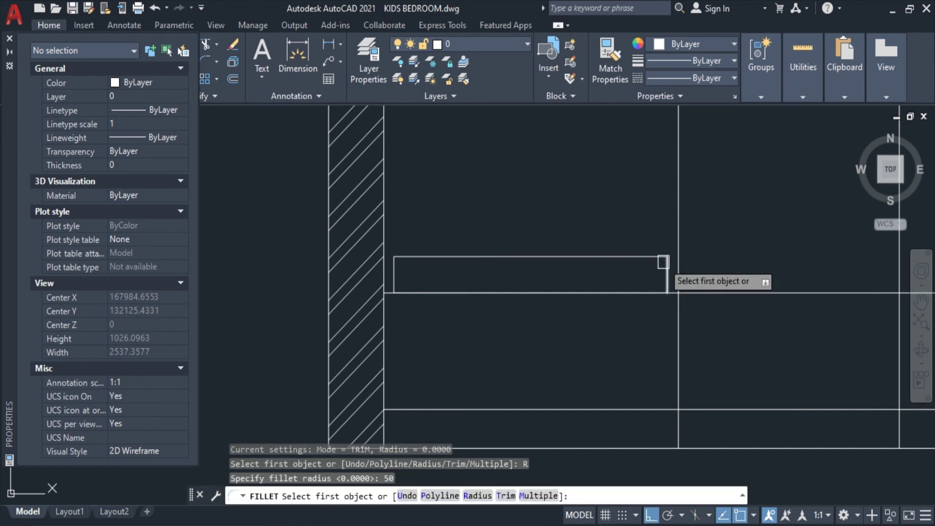
{"action": "scroll", "coordinate": [664, 262], "scroll_direction": "up", "scroll_amount": 2}
{"action": "left_click", "coordinate": [666, 273]}
{"action": "left_click", "coordinate": [621, 252]}
{"action": "key", "text": "Return"}
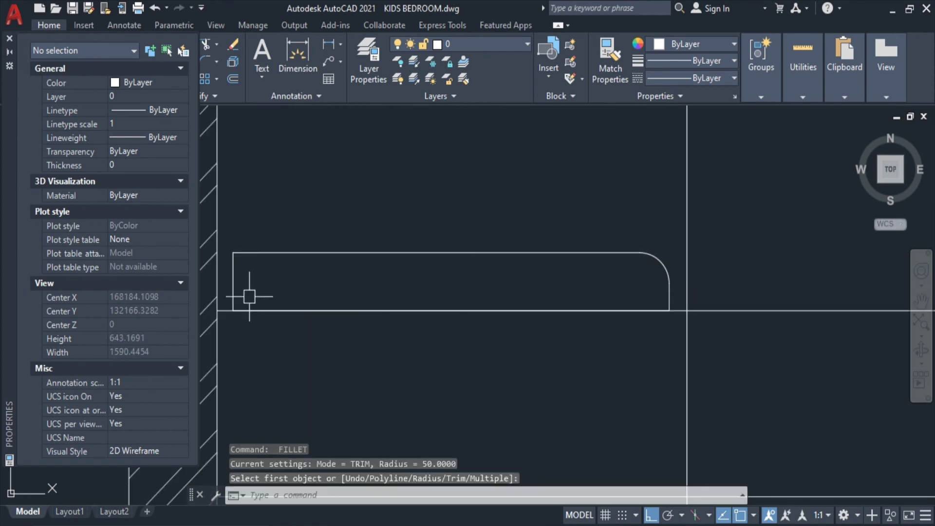
{"action": "left_click", "coordinate": [234, 298]}
{"action": "left_click", "coordinate": [281, 252]}
{"action": "scroll", "coordinate": [553, 261], "scroll_direction": "down", "scroll_amount": 3}
{"action": "scroll", "coordinate": [553, 261], "scroll_direction": "down", "scroll_amount": 2}
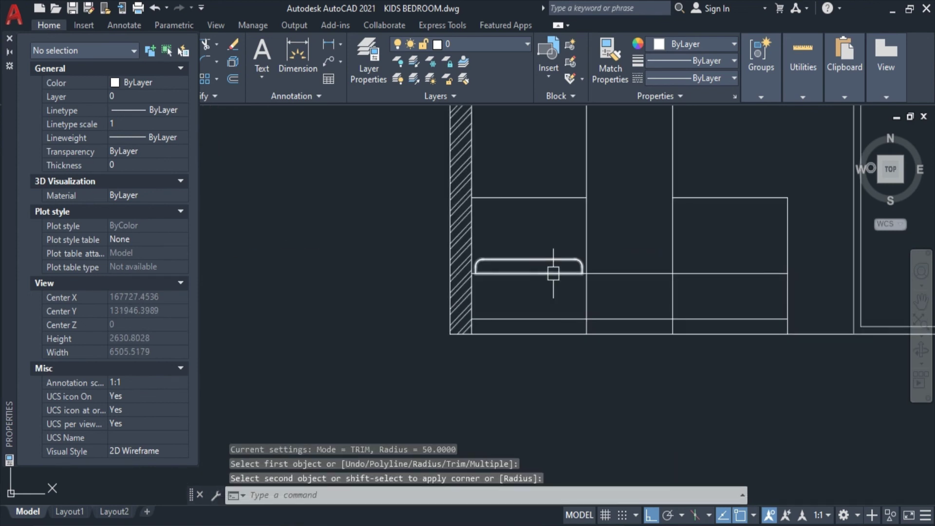
- Mirror the rounded mattress onto the right bed, keeping the original
{"action": "left_click", "coordinate": [547, 259]}
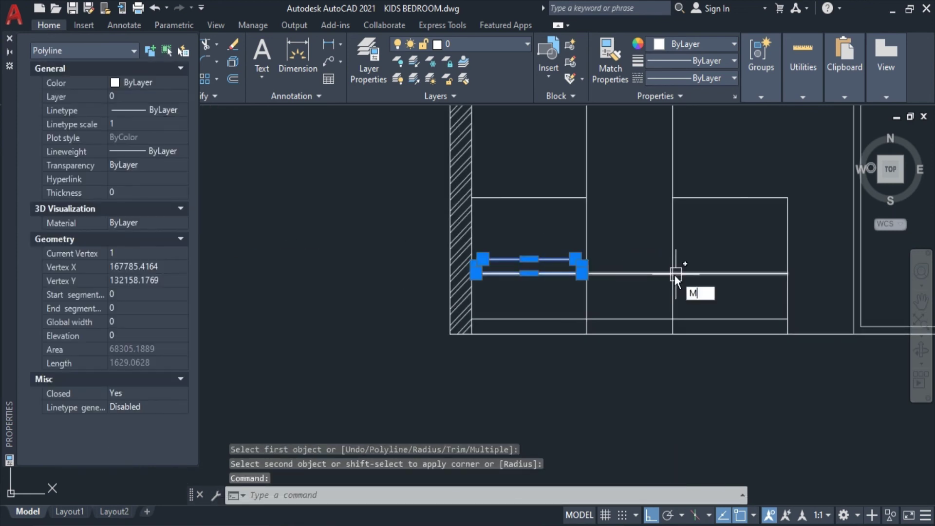
{"action": "type", "text": "i"}
{"action": "key", "text": "Return"}
{"action": "left_click", "coordinate": [630, 319]}
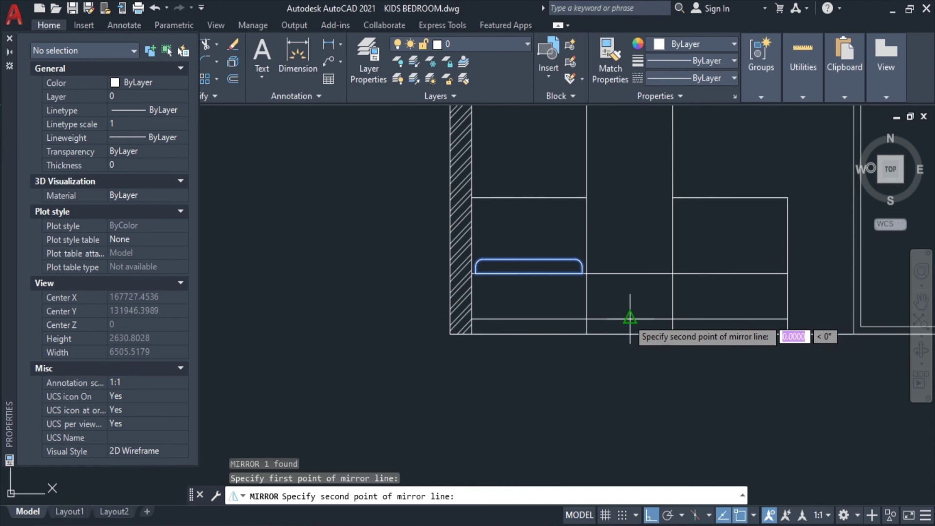
{"action": "left_click", "coordinate": [624, 253]}
{"action": "key", "text": "Return"}
{"action": "scroll", "coordinate": [653, 255], "scroll_direction": "down", "scroll_amount": 1}
{"action": "scroll", "coordinate": [691, 258], "scroll_direction": "down", "scroll_amount": 1}
{"action": "scroll", "coordinate": [729, 263], "scroll_direction": "down", "scroll_amount": 1}
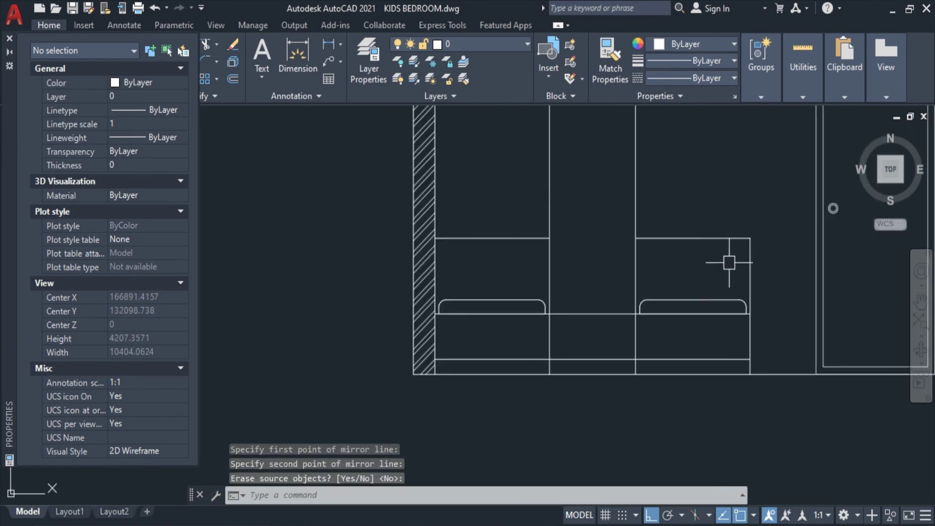
{"action": "scroll", "coordinate": [741, 246], "scroll_direction": "up", "scroll_amount": 4}
- Begin a rectangle with its first corner at the right bed panel
{"action": "type", "text": "rec"}
{"action": "key", "text": "Return"}
{"action": "left_click", "coordinate": [734, 229]}
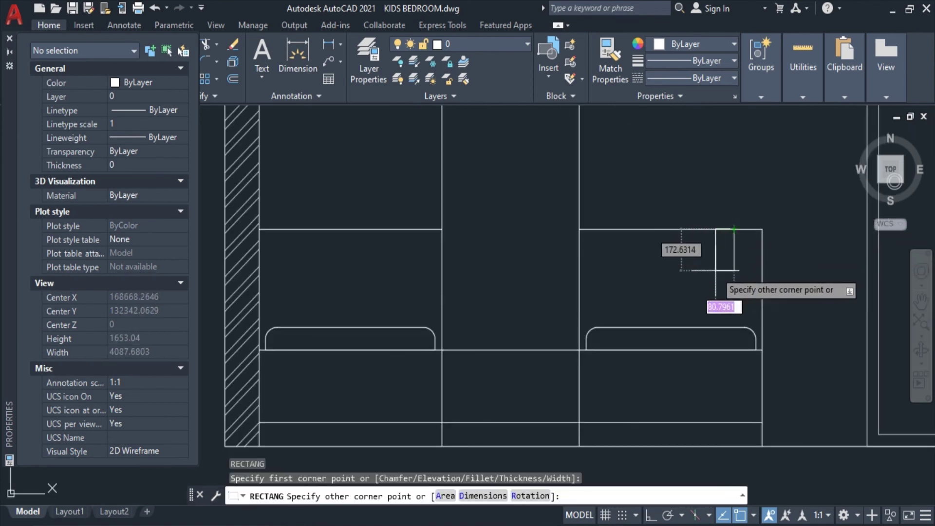
- Complete the small narrow rectangle and hatch its interior
{"action": "left_click", "coordinate": [712, 285]}
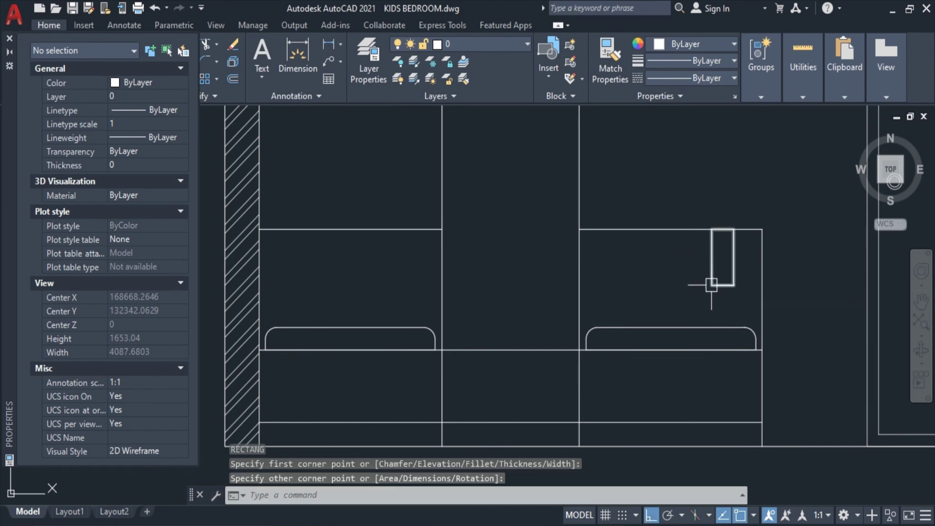
{"action": "scroll", "coordinate": [712, 285], "scroll_direction": "down", "scroll_amount": 2}
{"action": "type", "text": "h"}
{"action": "key", "text": "Return"}
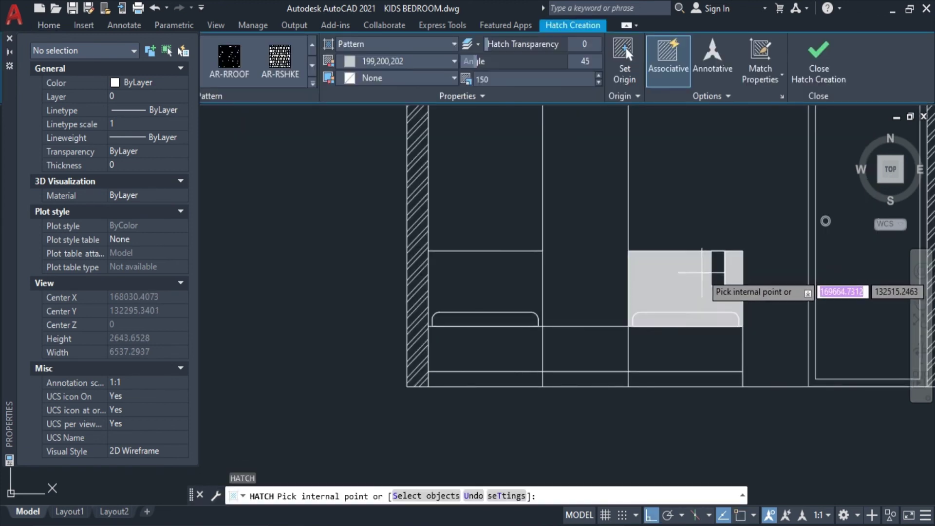
{"action": "left_click", "coordinate": [716, 267]}
{"action": "key", "text": "Escape"}
{"action": "scroll", "coordinate": [653, 292], "scroll_direction": "down", "scroll_amount": 4}
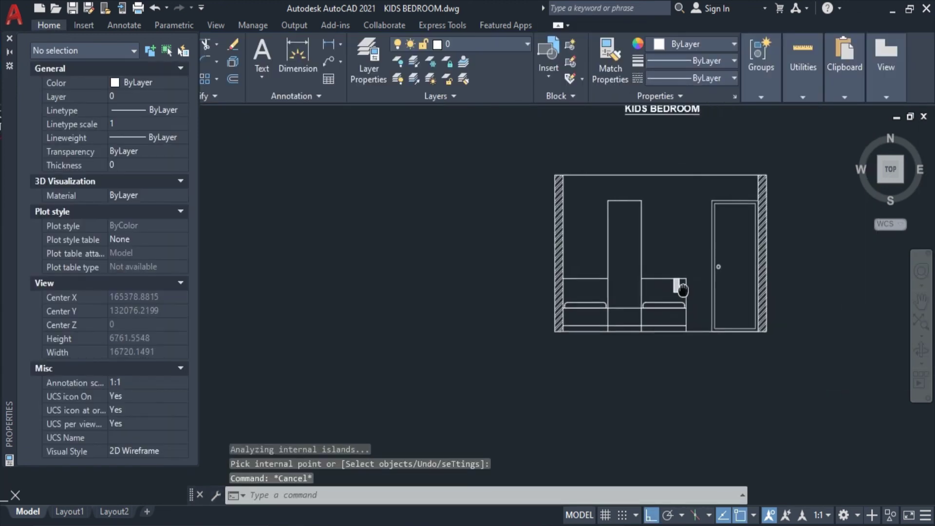
{"action": "scroll", "coordinate": [591, 302], "scroll_direction": "down", "scroll_amount": 4}
{"action": "type", "text": "ma"}
{"action": "key", "text": "Return"}
{"action": "scroll", "coordinate": [558, 214], "scroll_direction": "up", "scroll_amount": 5}
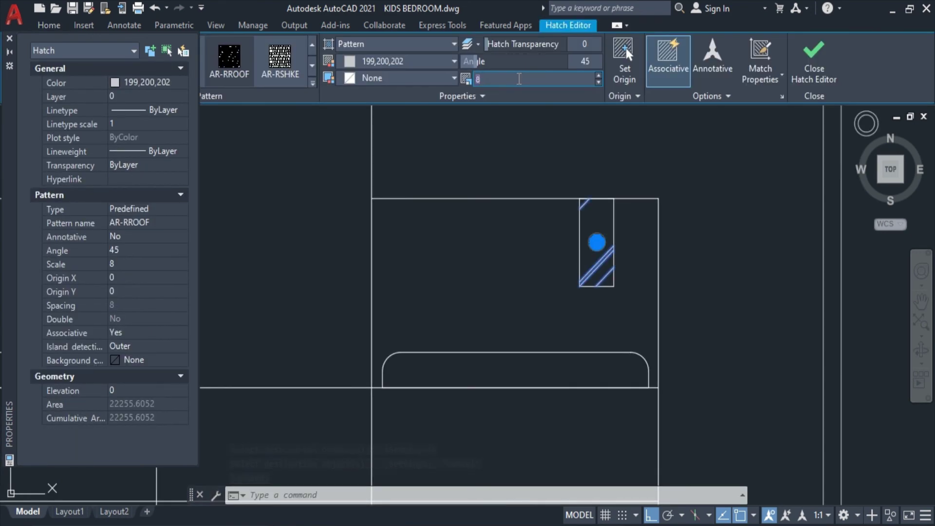
{"action": "key", "text": "Escape"}
{"action": "key", "text": "Escape"}
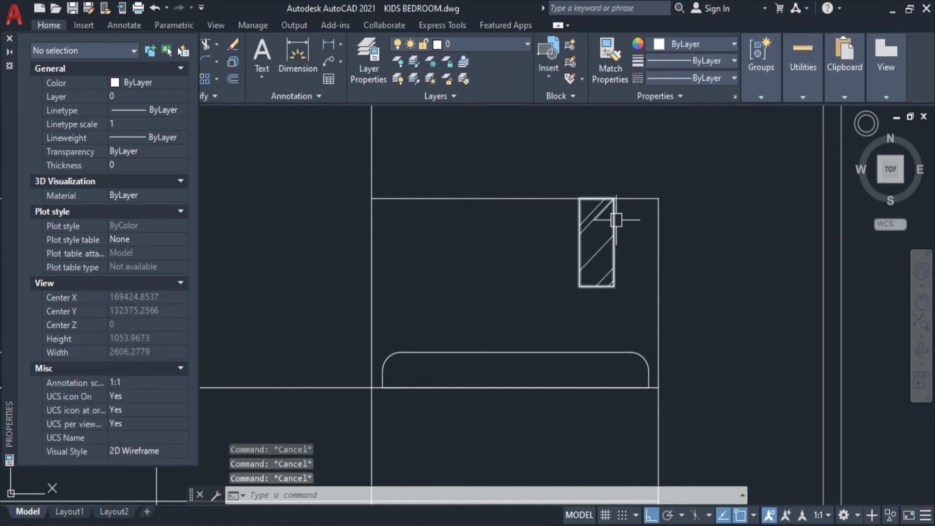
- Copy the small hatched rectangle to above the left bed
{"action": "left_click", "coordinate": [554, 160]}
{"action": "left_click", "coordinate": [640, 284]}
{"action": "scroll", "coordinate": [657, 290], "scroll_direction": "down", "scroll_amount": 4}
{"action": "type", "text": "o"}
{"action": "key", "text": "Return"}
{"action": "left_click", "coordinate": [655, 255]}
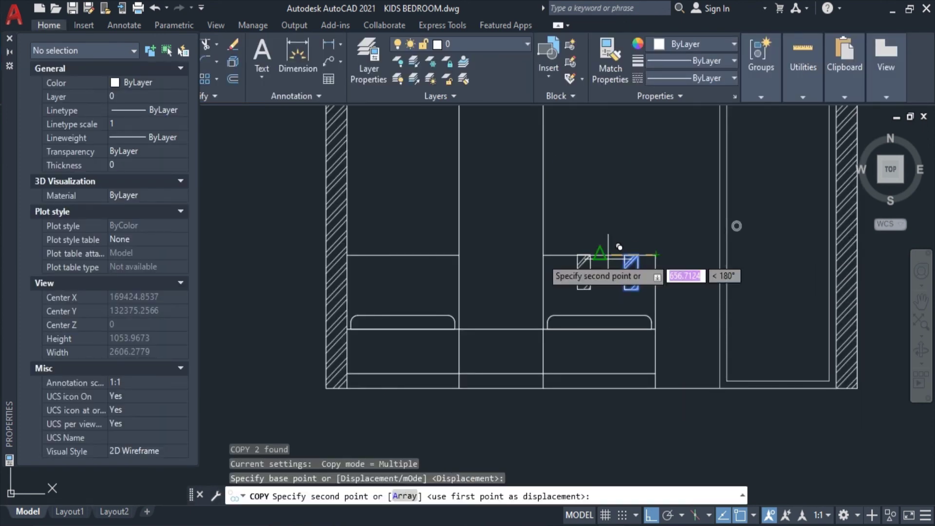
{"action": "left_click", "coordinate": [460, 255]}
{"action": "key", "text": "Escape"}
{"action": "scroll", "coordinate": [630, 308], "scroll_direction": "down", "scroll_amount": 6}
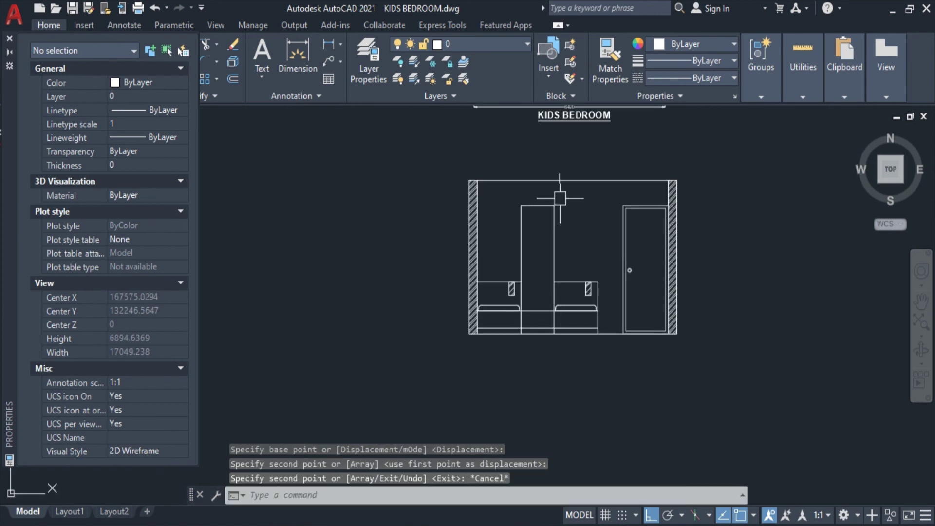
{"action": "scroll", "coordinate": [554, 299], "scroll_direction": "up", "scroll_amount": 4}
{"action": "scroll", "coordinate": [557, 232], "scroll_direction": "down", "scroll_amount": 2}
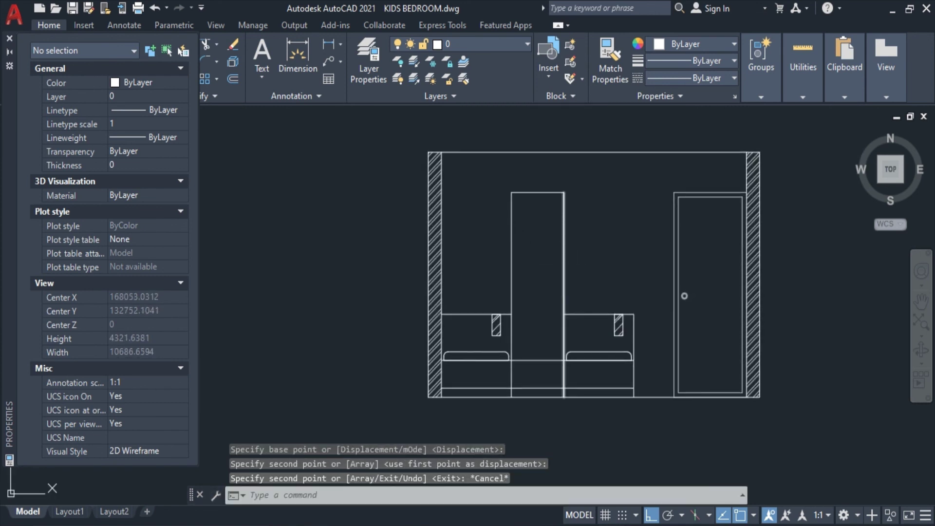
- Draw a rectangle outlining the tall panel
{"action": "key", "text": "Return"}
{"action": "left_click", "coordinate": [511, 193]}
{"action": "scroll", "coordinate": [563, 351], "scroll_direction": "up", "scroll_amount": 5}
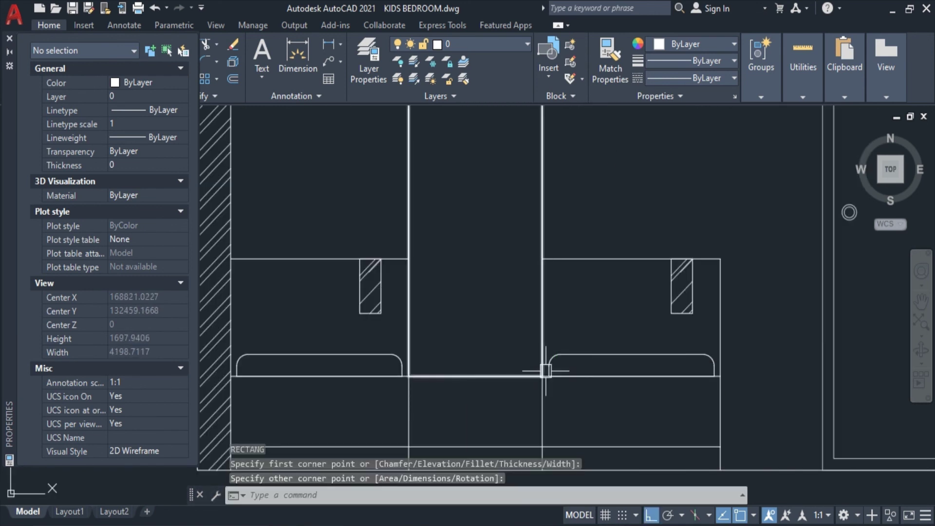
{"action": "scroll", "coordinate": [543, 374], "scroll_direction": "down", "scroll_amount": 5}
{"action": "left_click", "coordinate": [545, 374]}
- Offset the tall panel outline 25 inward
{"action": "type", "text": "o"}
{"action": "key", "text": "Return"}
{"action": "key", "text": "Return"}
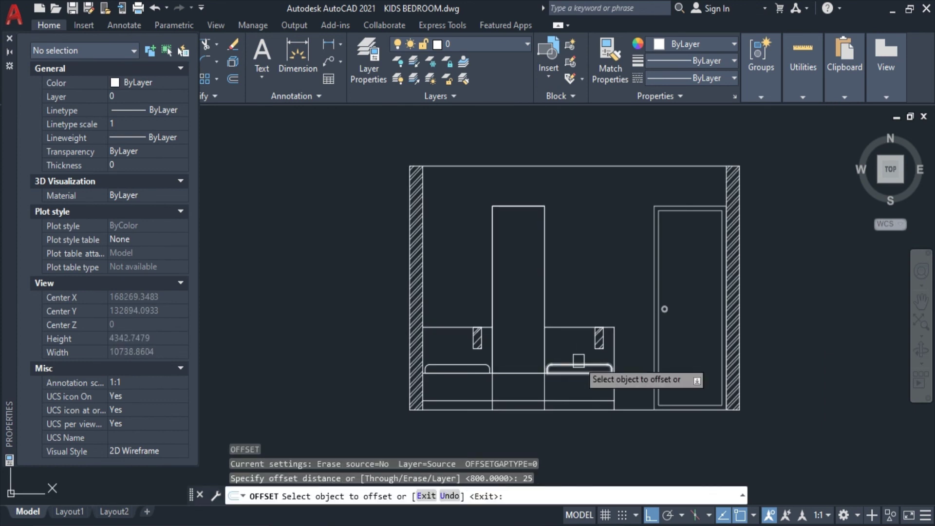
{"action": "left_click", "coordinate": [509, 207]}
{"action": "left_click", "coordinate": [517, 234]}
{"action": "key", "text": "Escape"}
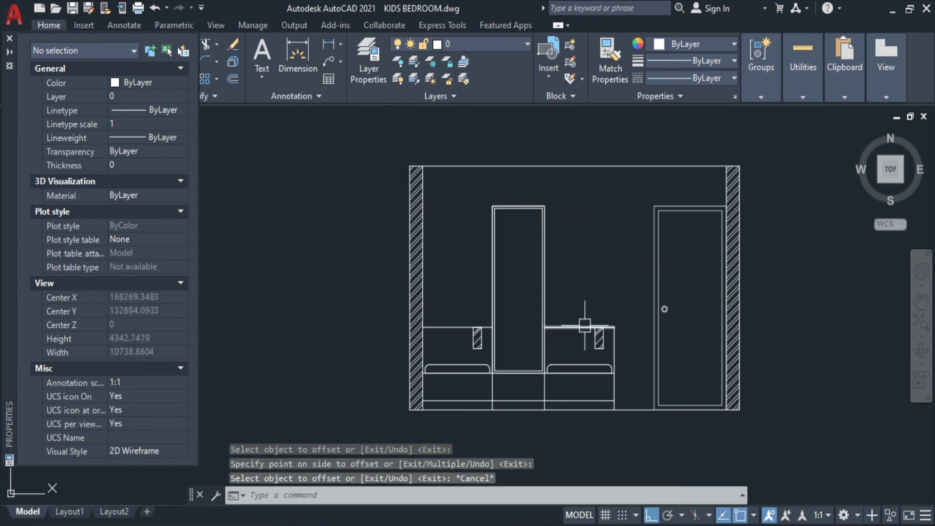
- Hatch the tall panel and match it to the wall hatch style
{"action": "type", "text": "h"}
{"action": "key", "text": "Return"}
{"action": "left_click", "coordinate": [520, 306]}
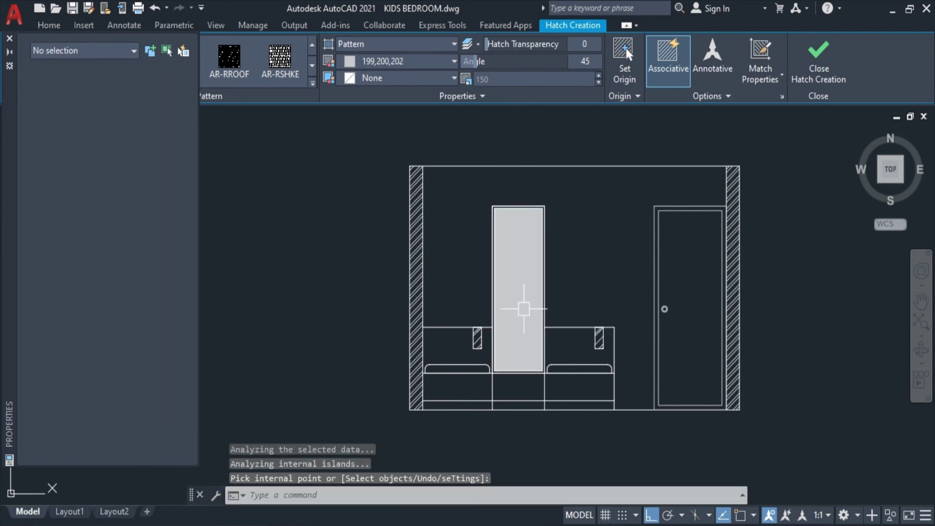
{"action": "key", "text": "Return"}
{"action": "scroll", "coordinate": [478, 336], "scroll_direction": "up", "scroll_amount": 4}
{"action": "type", "text": "ma"}
{"action": "key", "text": "Return"}
{"action": "left_click", "coordinate": [480, 326]}
{"action": "left_click", "coordinate": [553, 307]}
{"action": "key", "text": "Escape"}
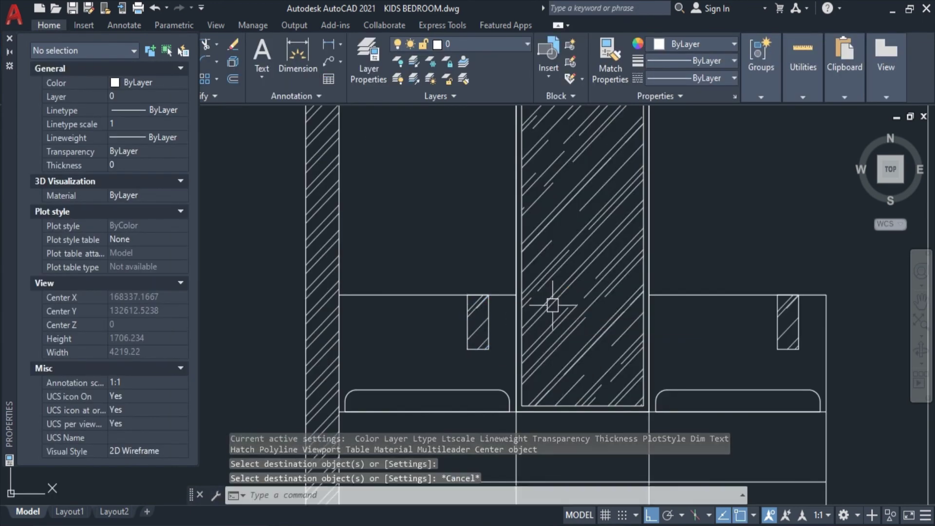
- Set the panel hatch scale to 20 for sparser diagonal lines
{"action": "scroll", "coordinate": [578, 315], "scroll_direction": "down", "scroll_amount": 2}
{"action": "double_click", "coordinate": [523, 79]}
{"action": "type", "text": "20"}
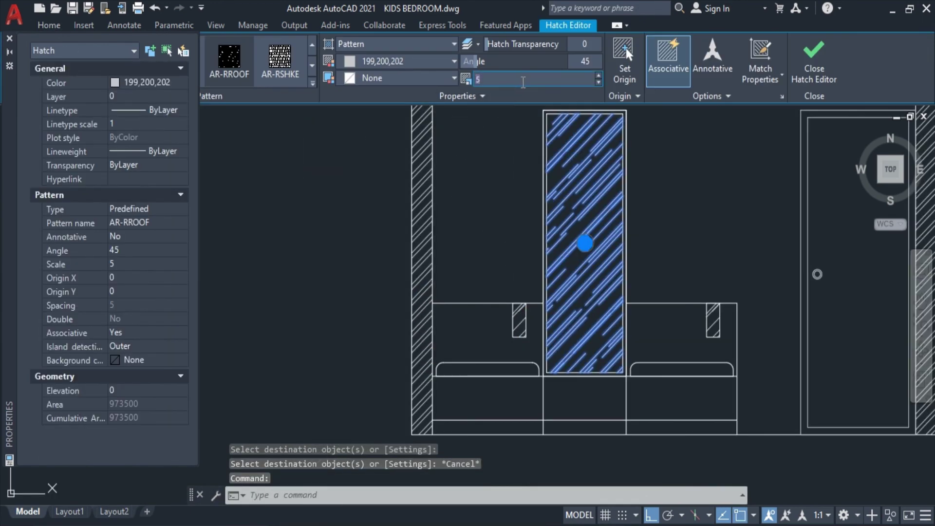
{"action": "key", "text": "Return"}
{"action": "key", "text": "Escape"}
{"action": "key", "text": "Escape"}
- Check the mirror hatch and save the drawing
{"action": "scroll", "coordinate": [553, 243], "scroll_direction": "down", "scroll_amount": 1}
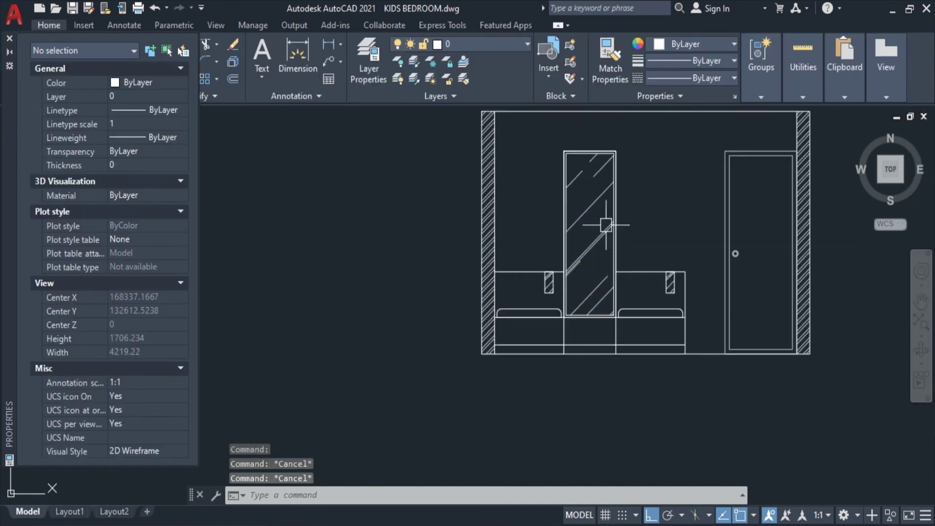
{"action": "scroll", "coordinate": [640, 244], "scroll_direction": "down", "scroll_amount": 1}
{"action": "scroll", "coordinate": [658, 289], "scroll_direction": "up", "scroll_amount": 2}
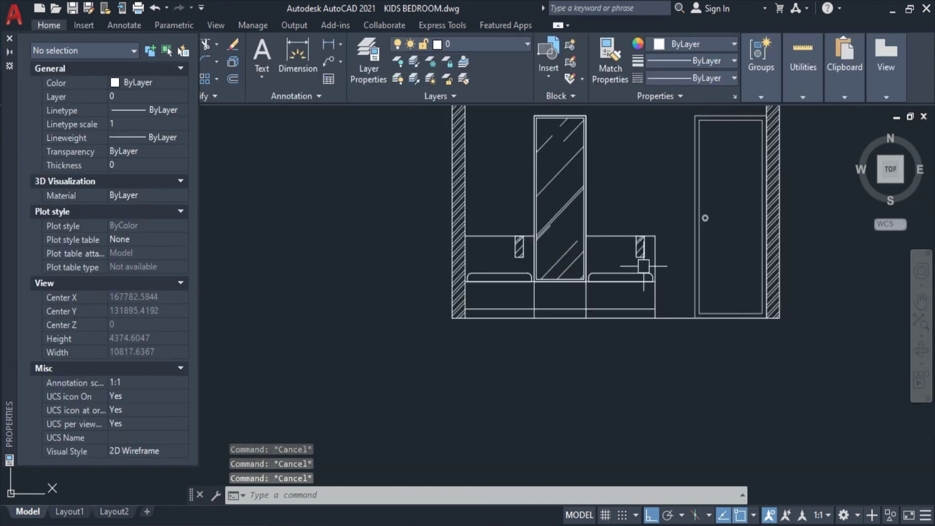
{"action": "left_click", "coordinate": [573, 213]}
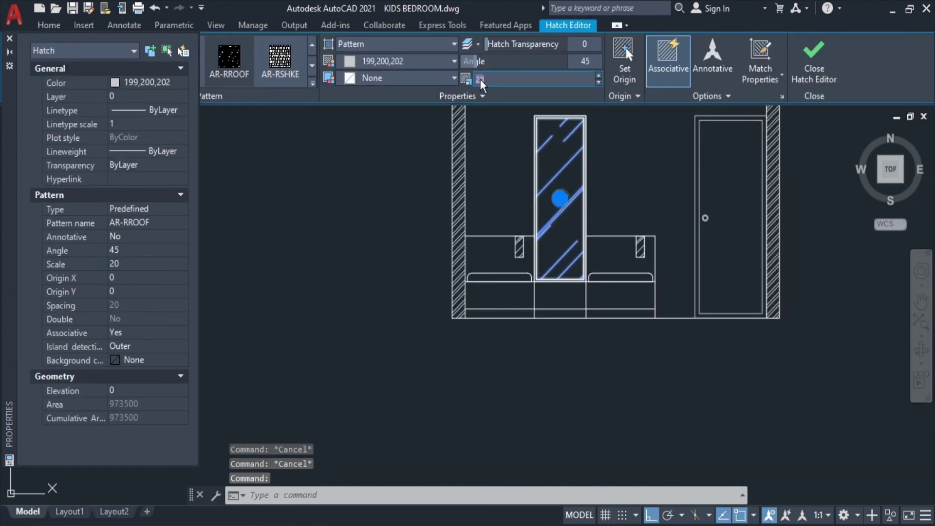
{"action": "key", "text": "Escape"}
{"action": "key", "text": "Escape"}
{"action": "scroll", "coordinate": [663, 257], "scroll_direction": "down", "scroll_amount": 1}
{"action": "middle_click_drag", "start_coordinate": [664, 256], "coordinate": [655, 304]}
{"action": "key", "text": "ctrl+s"}
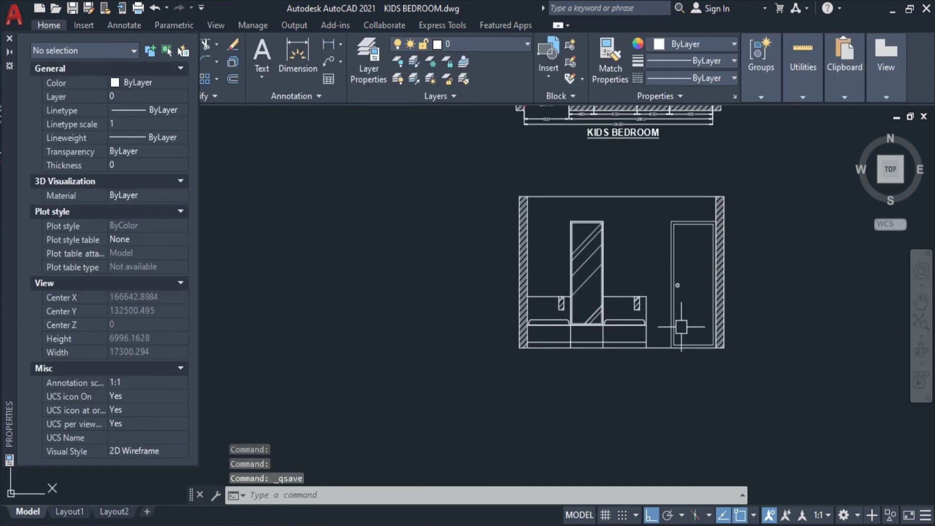
- Begin a linear dimension near the sofa's right end
{"action": "scroll", "coordinate": [595, 348], "scroll_direction": "up", "scroll_amount": 2}
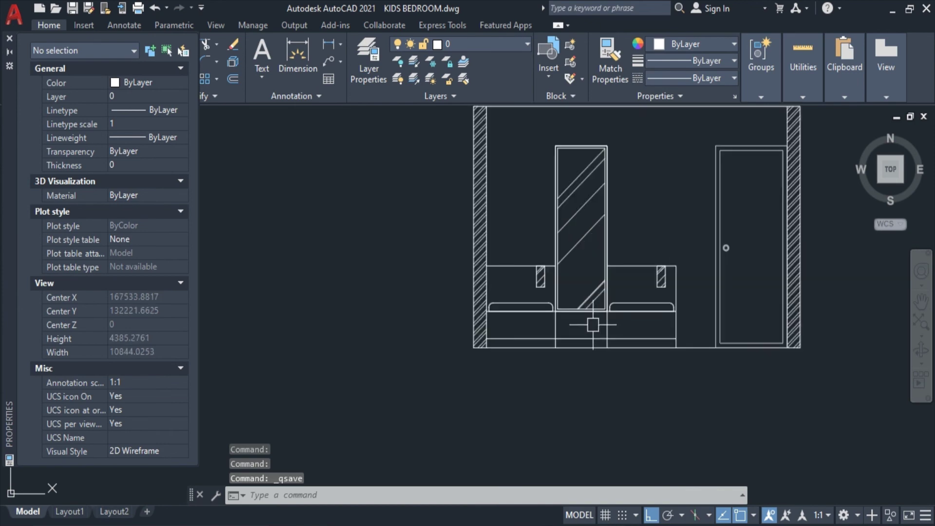
{"action": "scroll", "coordinate": [632, 325], "scroll_direction": "up", "scroll_amount": 4}
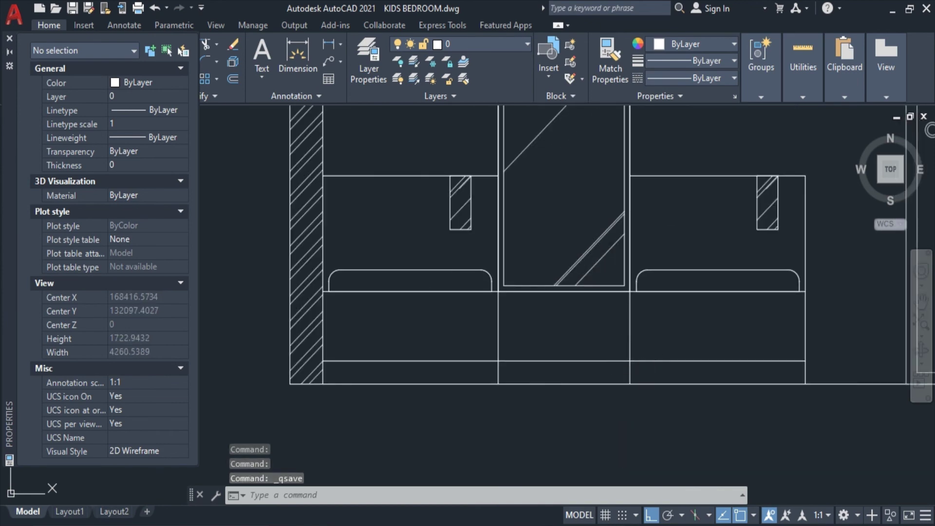
{"action": "left_click", "coordinate": [328, 44]}
{"action": "middle_click_drag", "start_coordinate": [774, 312], "coordinate": [659, 278]}
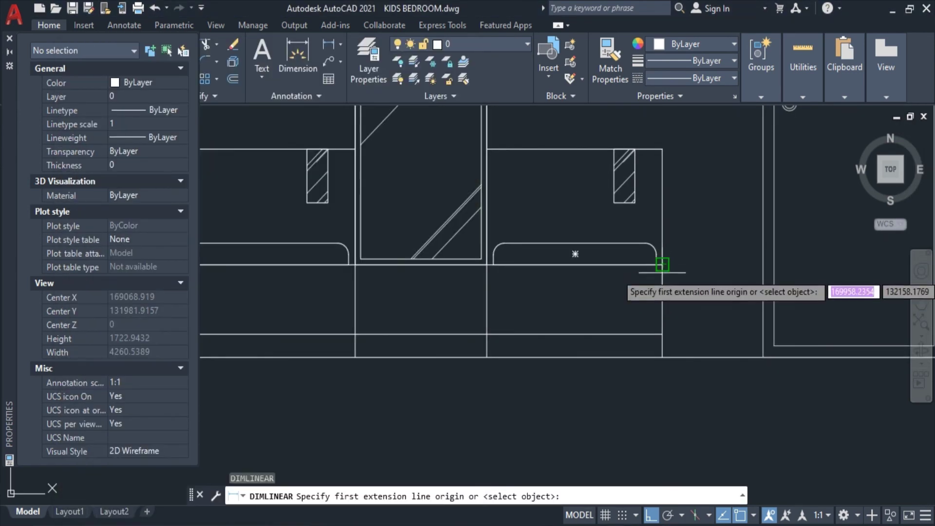
- Add the 100 and 300 vertical dimensions beside the sofa
{"action": "key", "text": "Escape"}
{"action": "key", "text": "Return"}
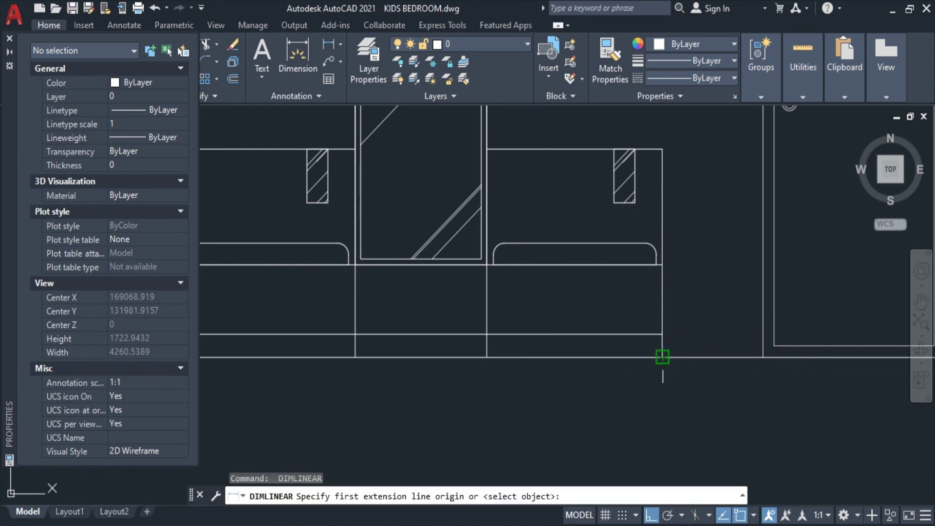
{"action": "left_click", "coordinate": [662, 357]}
{"action": "left_click", "coordinate": [662, 335]}
{"action": "key", "text": "Escape"}
{"action": "key", "text": "Return"}
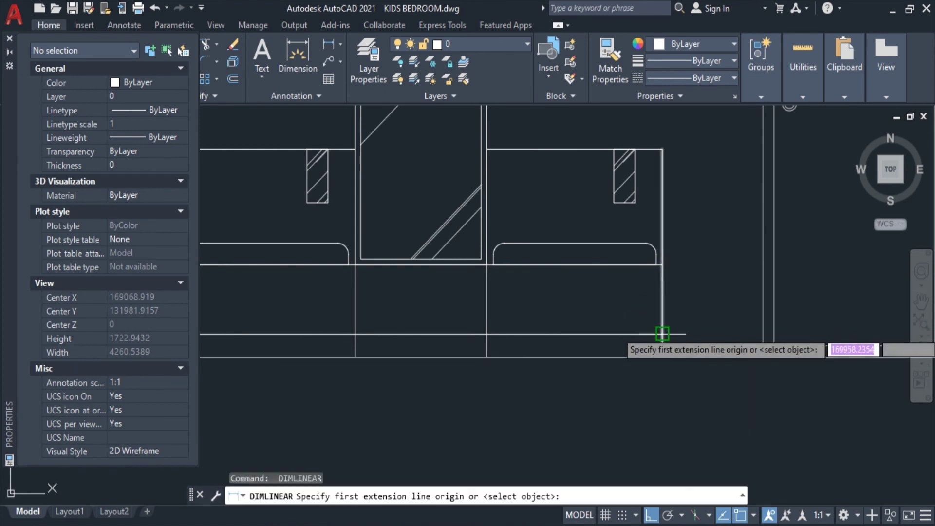
{"action": "left_click", "coordinate": [662, 334]}
{"action": "left_click", "coordinate": [661, 357]}
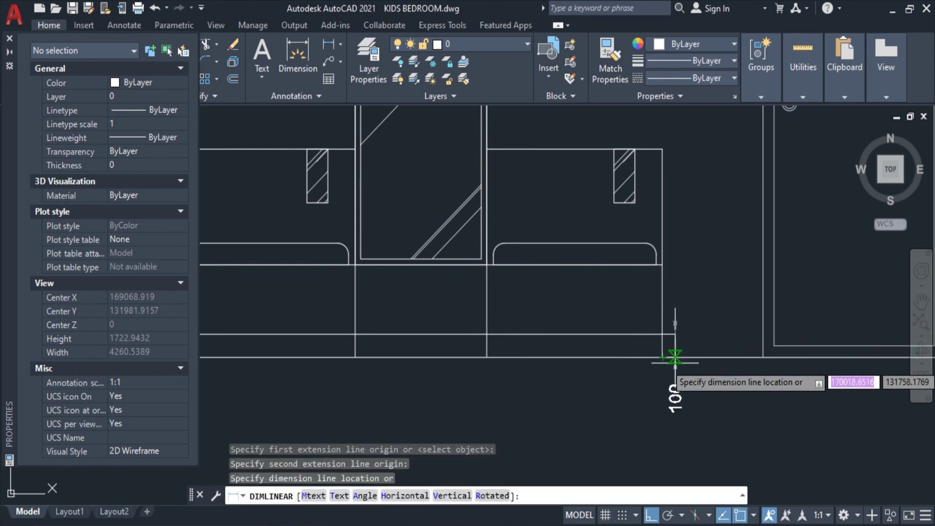
{"action": "left_click", "coordinate": [674, 357]}
{"action": "key", "text": "Return"}
{"action": "left_click", "coordinate": [662, 265]}
{"action": "left_click", "coordinate": [663, 335]}
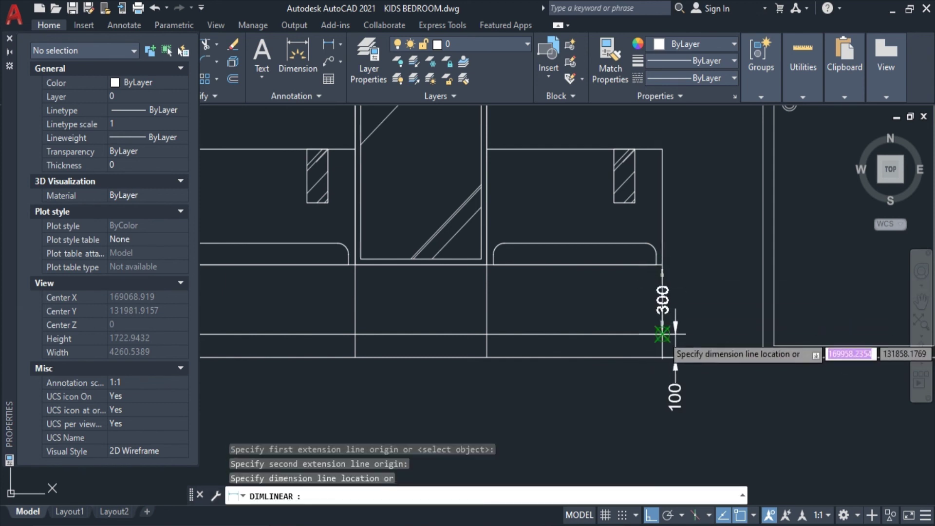
- Add the 500 dimension and the overall 900 dimension further out beside the sofa
{"action": "left_click", "coordinate": [674, 312]}
{"action": "key", "text": "Return"}
{"action": "left_click", "coordinate": [663, 149]}
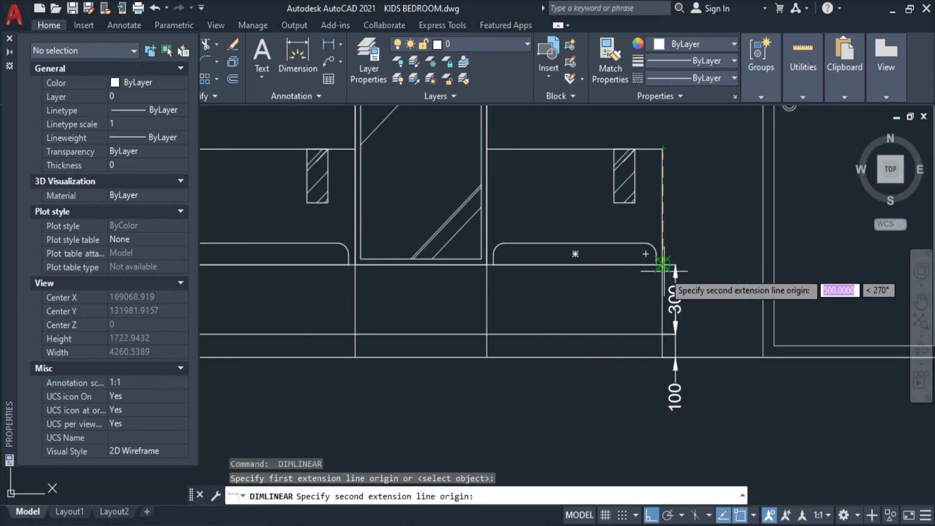
{"action": "left_click", "coordinate": [663, 264]}
{"action": "left_click", "coordinate": [675, 323]}
{"action": "key", "text": "Return"}
{"action": "key", "text": "Return"}
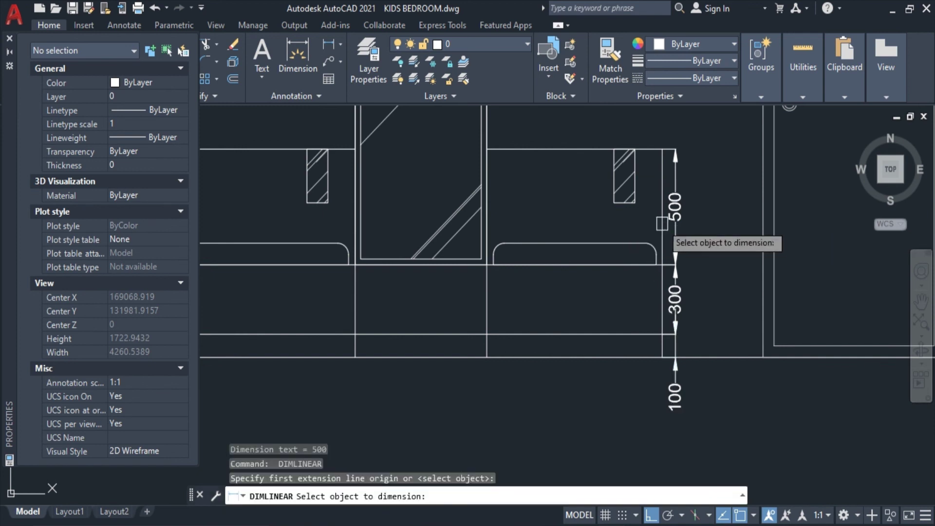
{"action": "left_click", "coordinate": [661, 224]}
{"action": "left_click", "coordinate": [693, 247]}
{"action": "scroll", "coordinate": [757, 379], "scroll_direction": "down", "scroll_amount": 2}
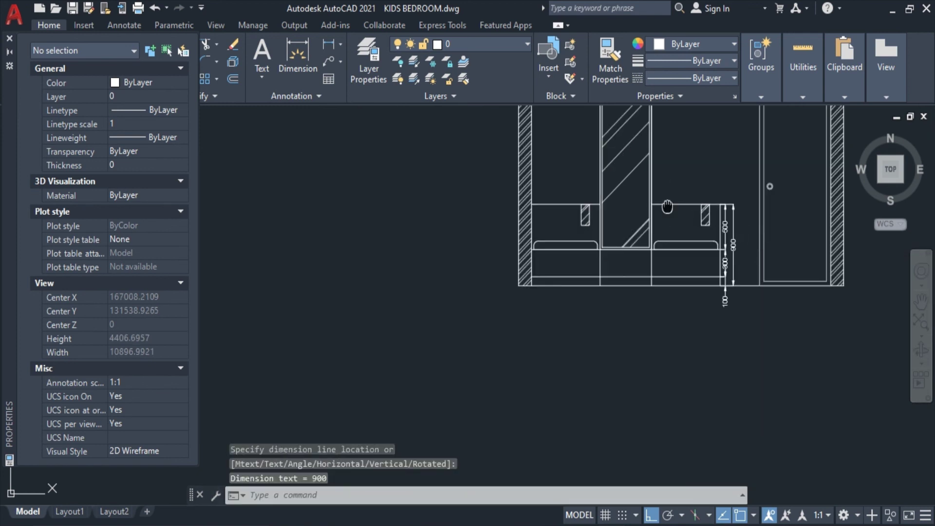
{"action": "scroll", "coordinate": [758, 379], "scroll_direction": "down", "scroll_amount": 2}
- Dimension the mirror's height as 1820 from its right edge line
{"action": "key", "text": "Return"}
{"action": "key", "text": "Return"}
{"action": "scroll", "coordinate": [654, 258], "scroll_direction": "up", "scroll_amount": 2}
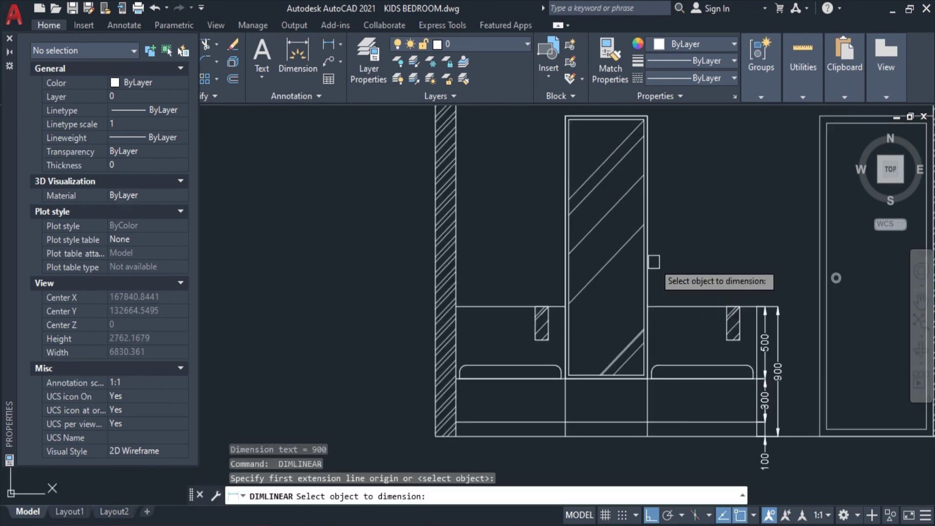
{"action": "left_click", "coordinate": [663, 258]}
{"action": "left_click", "coordinate": [648, 262]}
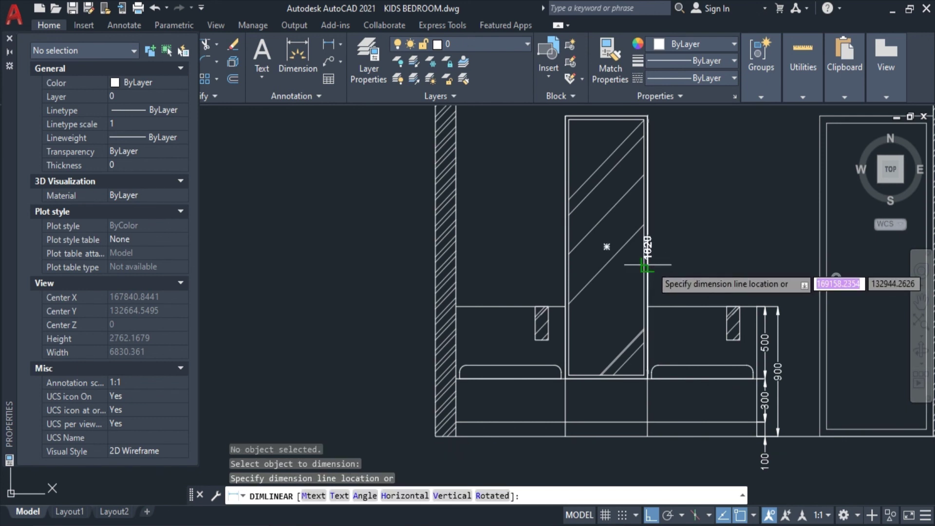
{"action": "scroll", "coordinate": [654, 263], "scroll_direction": "up", "scroll_amount": 2}
{"action": "left_click", "coordinate": [665, 273]}
{"action": "scroll", "coordinate": [678, 273], "scroll_direction": "down", "scroll_amount": 2}
{"action": "middle_click_drag", "start_coordinate": [682, 297], "coordinate": [678, 224]}
{"action": "scroll", "coordinate": [637, 320], "scroll_direction": "up", "scroll_amount": 3}
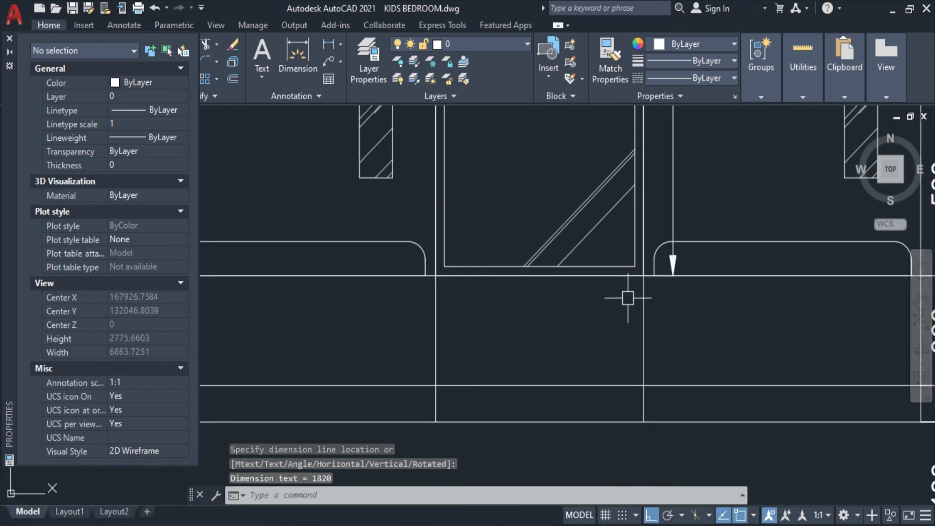
- Add the 400 dimension under the mirror, then recentre the dimensioned elevation in view
{"action": "key", "text": "Return"}
{"action": "left_click", "coordinate": [645, 276]}
{"action": "left_click", "coordinate": [644, 421]}
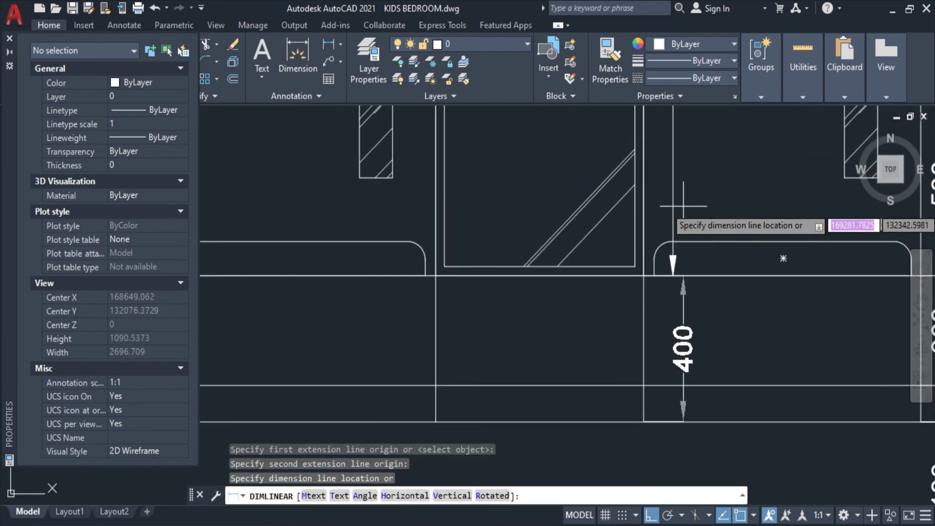
{"action": "left_click", "coordinate": [673, 229]}
{"action": "scroll", "coordinate": [679, 246], "scroll_direction": "down", "scroll_amount": 4}
{"action": "middle_click_drag", "start_coordinate": [701, 336], "coordinate": [559, 331]}
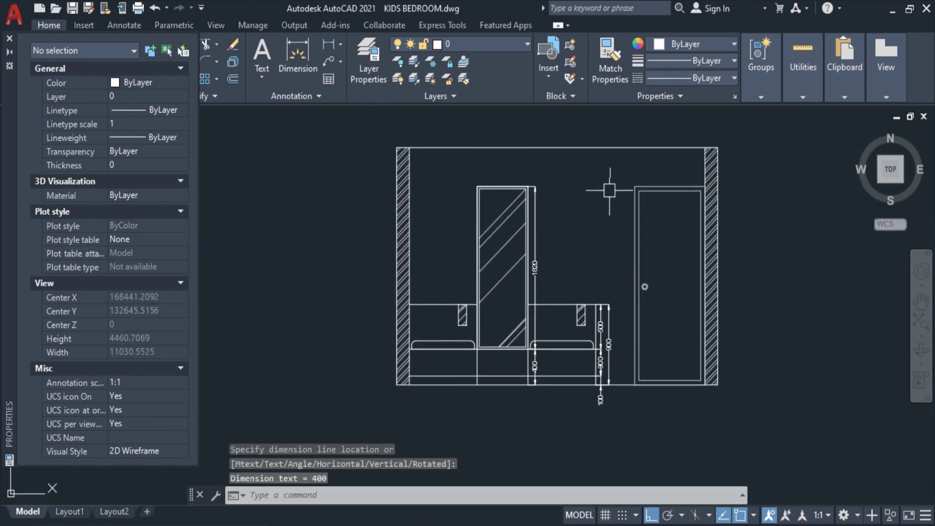
{"action": "key", "text": "F1"}
{"action": "key", "text": "alt+F4"}
{"action": "middle_click_drag", "start_coordinate": [518, 291], "coordinate": [552, 272]}
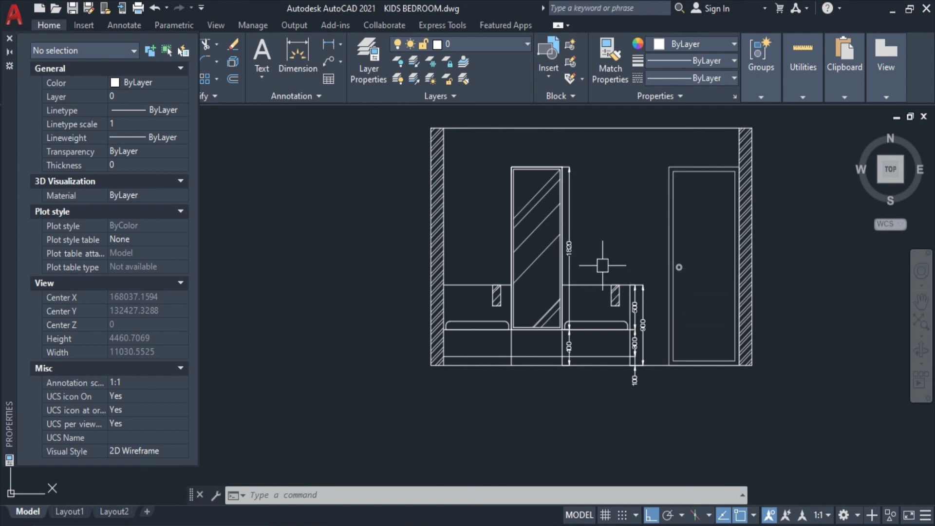
{"action": "scroll", "coordinate": [672, 273], "scroll_direction": "up", "scroll_amount": 2}
{"action": "middle_click_drag", "start_coordinate": [671, 375], "coordinate": [682, 308]}
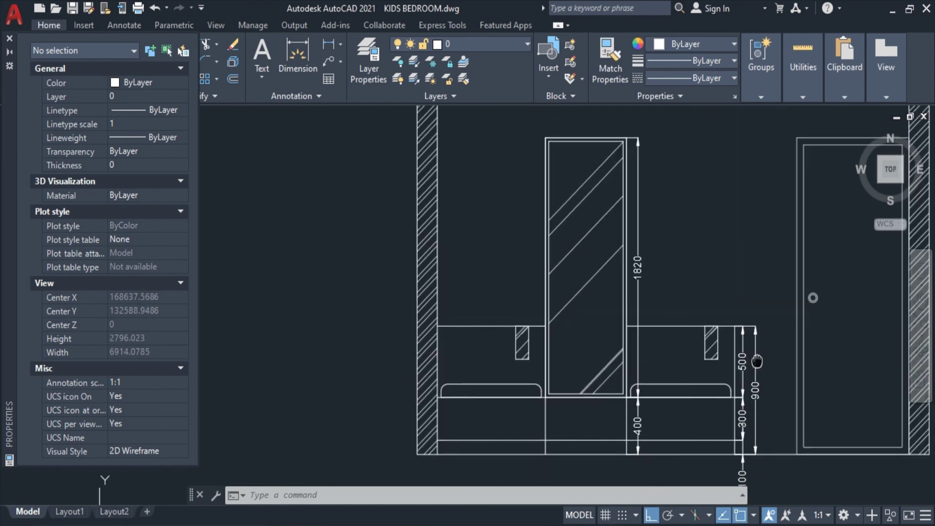
{"action": "scroll", "coordinate": [619, 362], "scroll_direction": "up", "scroll_amount": 3}
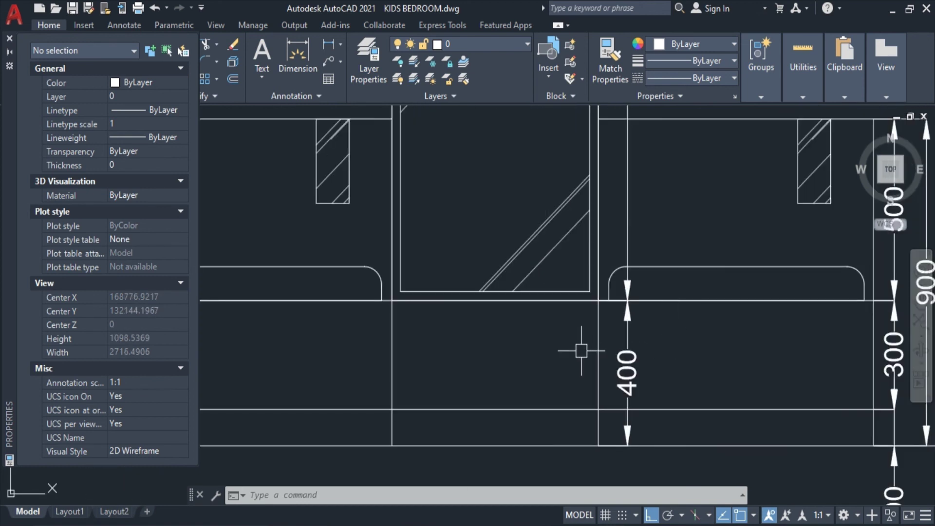
- Move the horizontal line under the mirror up 150 to form two drawers
{"action": "type", "text": "o"}
{"action": "key", "text": "Return"}
{"action": "key", "text": "Escape"}
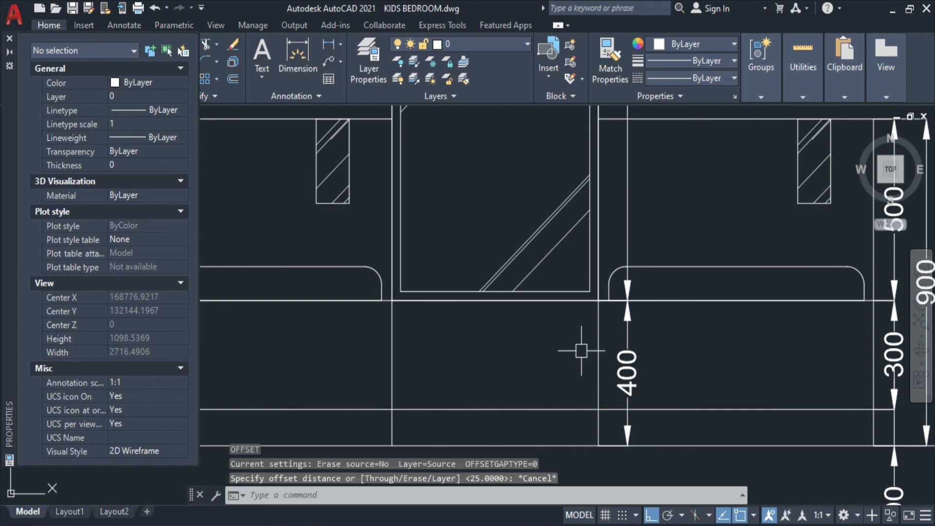
{"action": "type", "text": "l"}
{"action": "key", "text": "Return"}
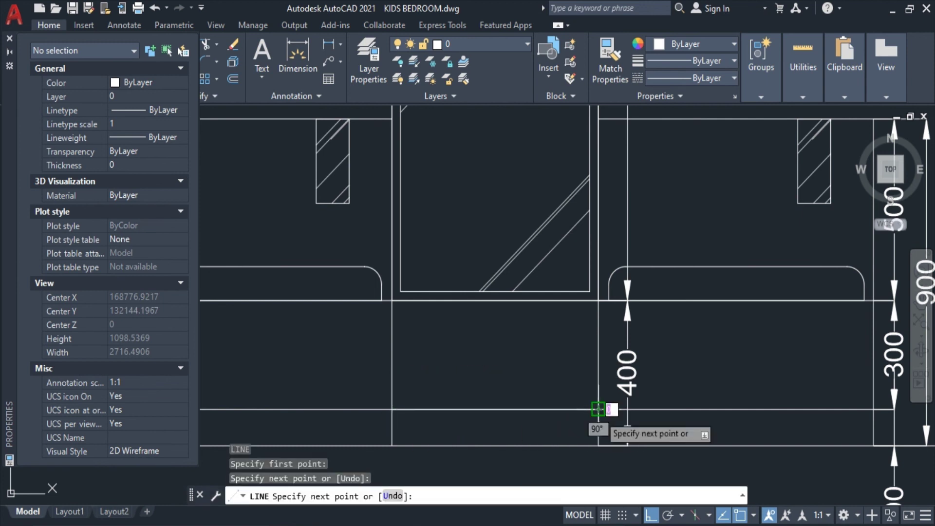
{"action": "key", "text": "Escape"}
{"action": "left_click", "coordinate": [549, 408]}
{"action": "type", "text": "m"}
{"action": "key", "text": "Return"}
{"action": "left_click", "coordinate": [544, 377]}
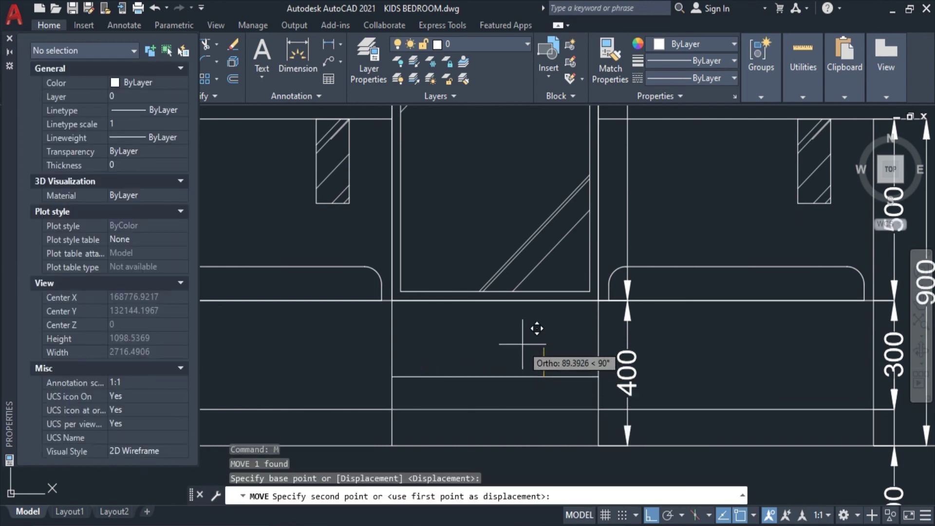
{"action": "type", "text": "150"}
{"action": "key", "text": "Return"}
{"action": "key", "text": "Escape"}
- Copy the drawer handle onto the new drawer front with Ortho turned off
{"action": "scroll", "coordinate": [700, 338], "scroll_direction": "down", "scroll_amount": 4}
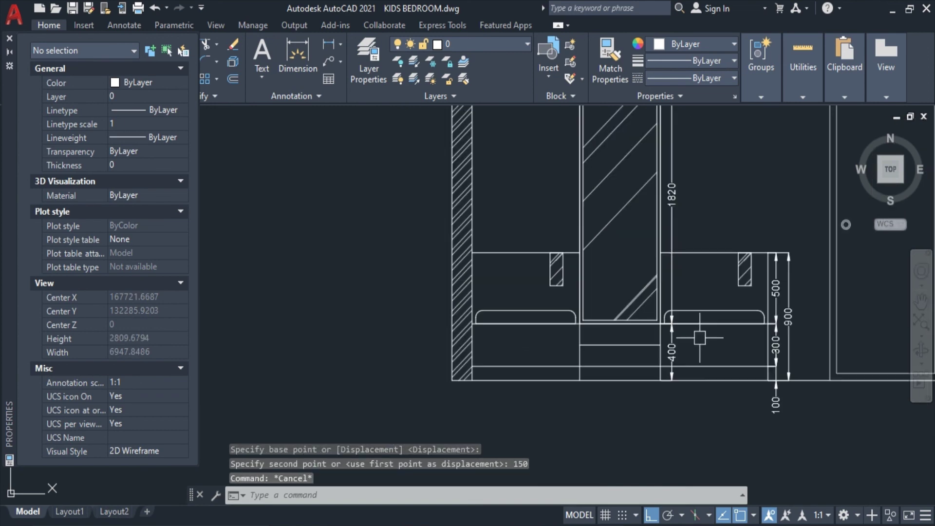
{"action": "scroll", "coordinate": [700, 337], "scroll_direction": "down", "scroll_amount": 3}
{"action": "scroll", "coordinate": [692, 341], "scroll_direction": "up", "scroll_amount": 1}
{"action": "scroll", "coordinate": [521, 234], "scroll_direction": "up", "scroll_amount": 2}
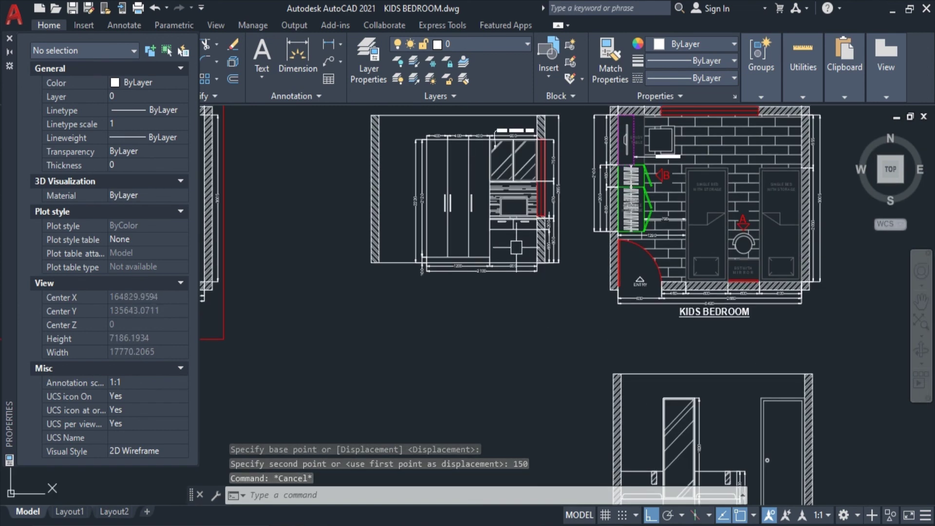
{"action": "scroll", "coordinate": [535, 210], "scroll_direction": "up", "scroll_amount": 2}
{"action": "left_click", "coordinate": [536, 212]}
{"action": "scroll", "coordinate": [535, 212], "scroll_direction": "up", "scroll_amount": 2}
{"action": "type", "text": "co"}
{"action": "key", "text": "Return"}
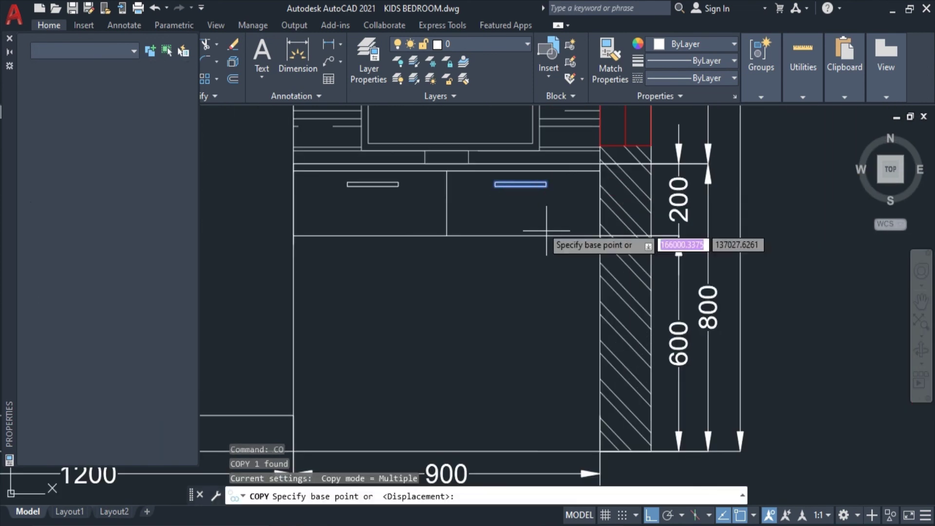
{"action": "left_click", "coordinate": [526, 204]}
{"action": "scroll", "coordinate": [527, 204], "scroll_direction": "down", "scroll_amount": 5}
{"action": "middle_click_drag", "start_coordinate": [702, 392], "coordinate": [463, 219]}
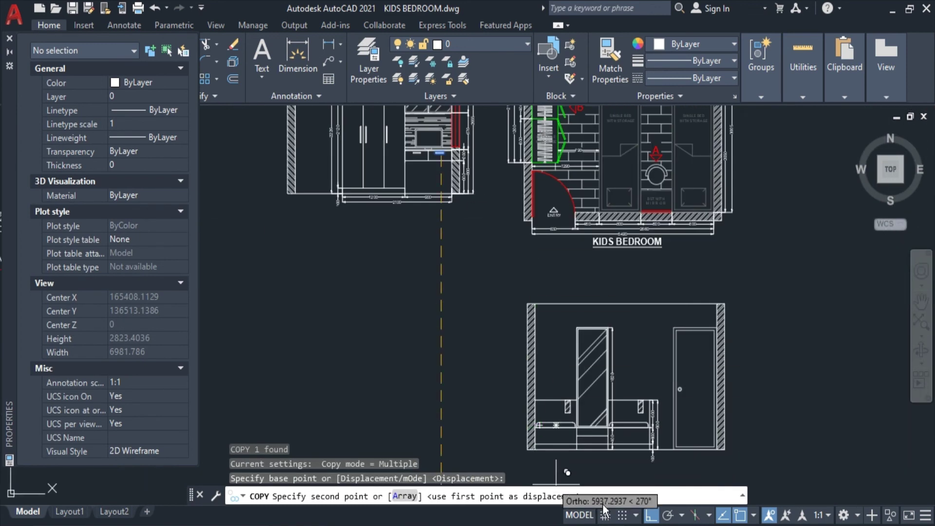
{"action": "left_click", "coordinate": [651, 515]}
{"action": "scroll", "coordinate": [653, 482], "scroll_direction": "up", "scroll_amount": 3}
{"action": "scroll", "coordinate": [482, 391], "scroll_direction": "up", "scroll_amount": 5}
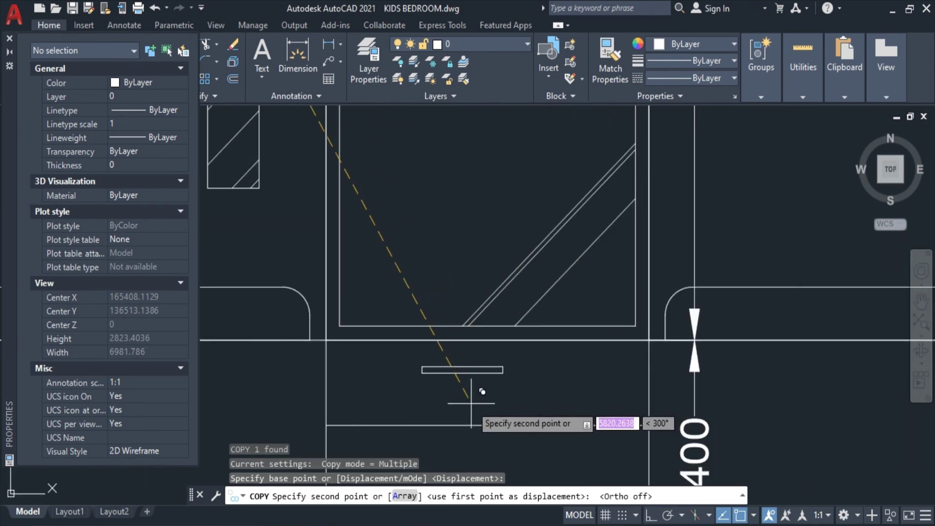
{"action": "left_click", "coordinate": [489, 399]}
{"action": "scroll", "coordinate": [545, 374], "scroll_direction": "down", "scroll_amount": 3}
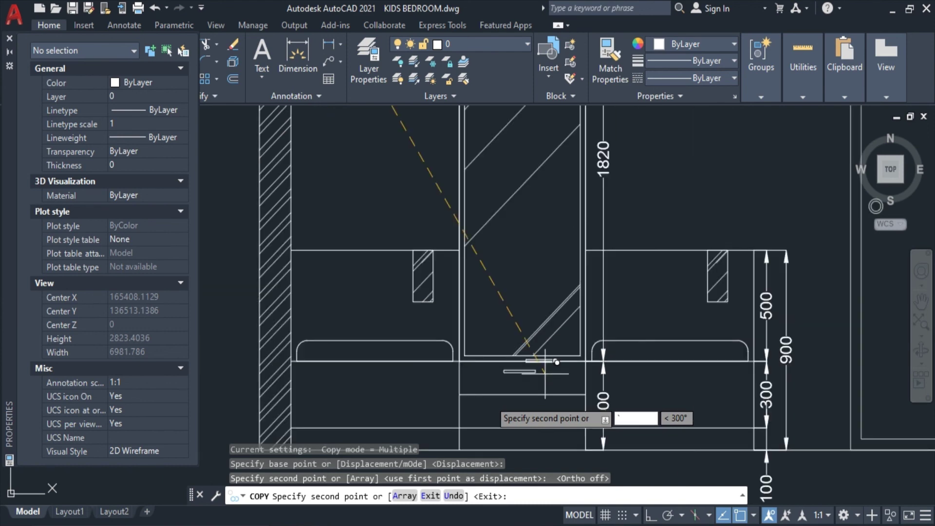
{"action": "key", "text": "Escape"}
- Copy the handle straight down onto the second drawer so each drawer has one
{"action": "scroll", "coordinate": [529, 372], "scroll_direction": "up", "scroll_amount": 2}
{"action": "left_click", "coordinate": [529, 372]}
{"action": "scroll", "coordinate": [568, 385], "scroll_direction": "up", "scroll_amount": 3}
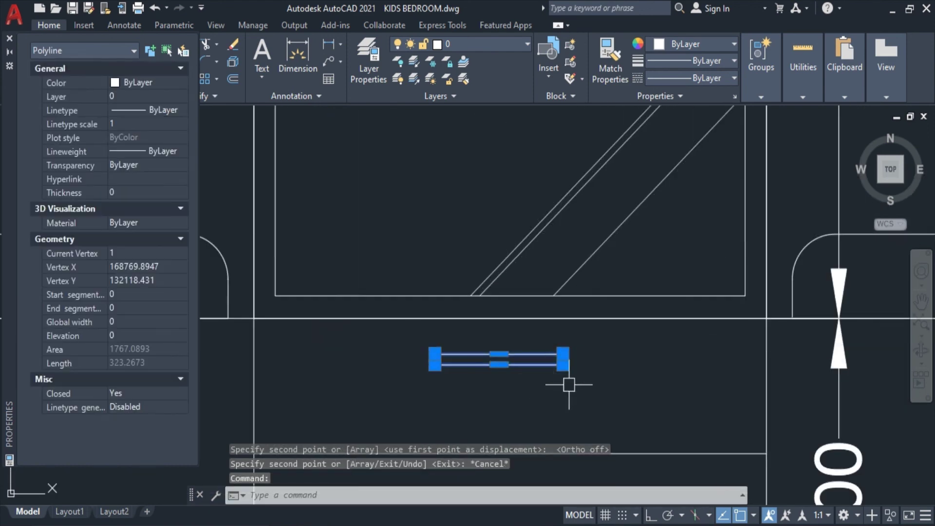
{"action": "type", "text": "M"}
{"action": "key", "text": "Return"}
{"action": "left_click", "coordinate": [631, 395]}
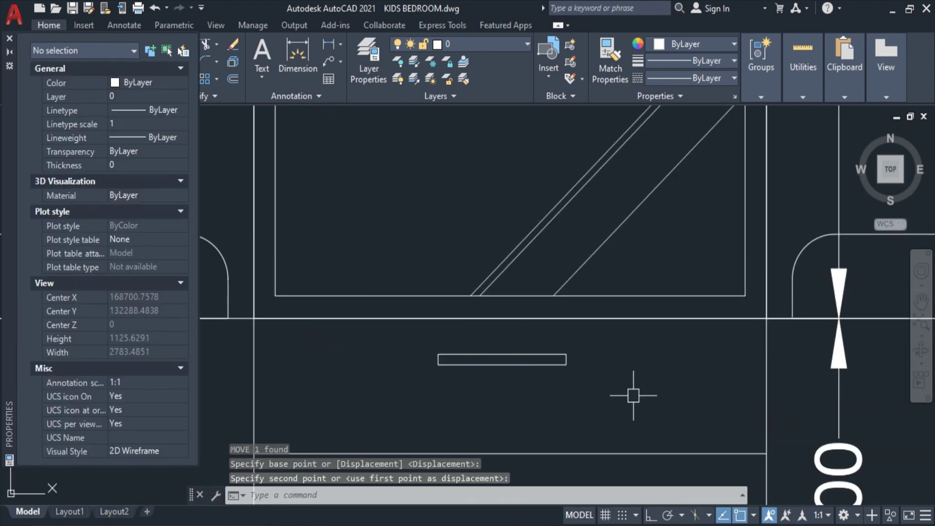
{"action": "key", "text": "Escape"}
{"action": "type", "text": "co"}
{"action": "key", "text": "Return"}
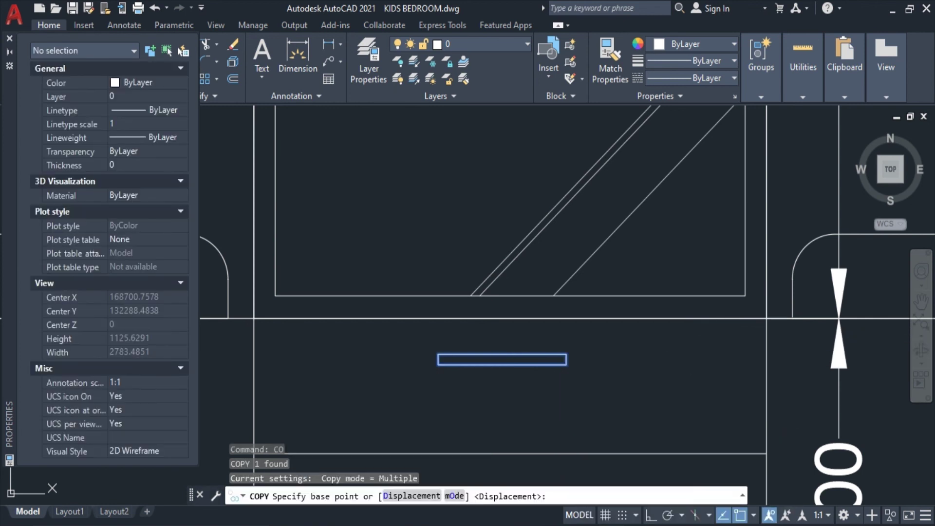
{"action": "scroll", "coordinate": [828, 343], "scroll_direction": "down", "scroll_amount": 4}
{"action": "left_click", "coordinate": [764, 327]}
{"action": "left_click", "coordinate": [764, 379]}
{"action": "key", "text": "Escape"}
{"action": "scroll", "coordinate": [764, 378], "scroll_direction": "down", "scroll_amount": 4}
{"action": "middle_click_drag", "start_coordinate": [634, 355], "coordinate": [610, 349]}
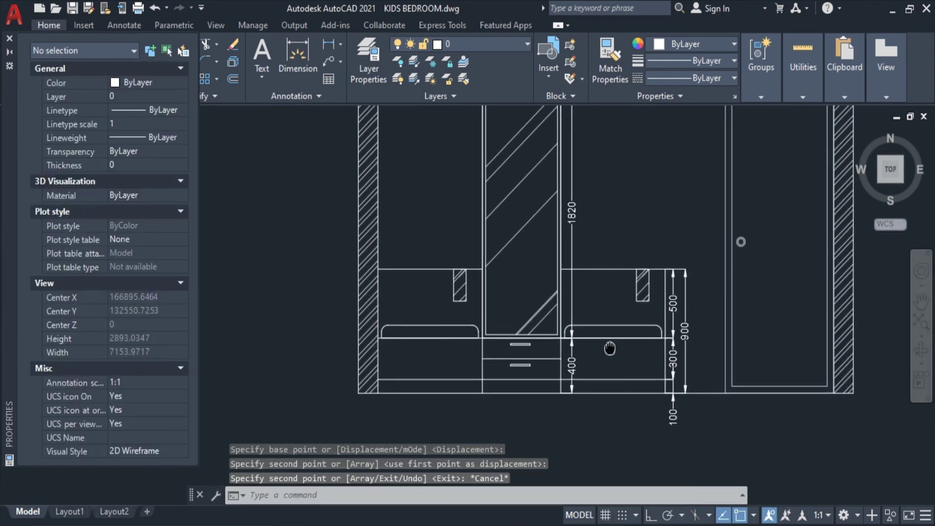
{"action": "scroll", "coordinate": [732, 336], "scroll_direction": "down", "scroll_amount": 2}
{"action": "key", "text": "Escape"}
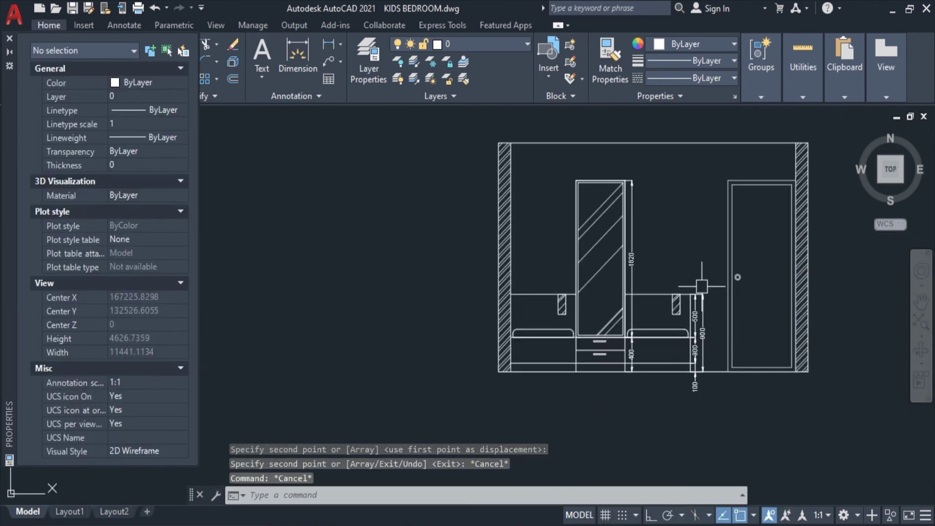
{"action": "scroll", "coordinate": [664, 386], "scroll_direction": "up", "scroll_amount": 3}
{"action": "scroll", "coordinate": [653, 387], "scroll_direction": "up", "scroll_amount": 2}
- Dimension the left bed base as 800 and the drawer unit as 600
{"action": "type", "text": "dli"}
{"action": "key", "text": "Return"}
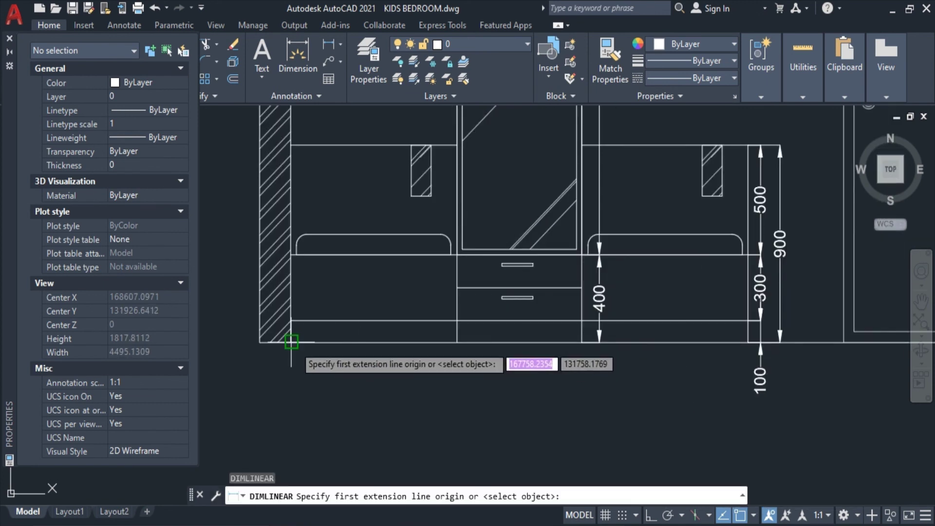
{"action": "left_click", "coordinate": [292, 342]}
{"action": "left_click", "coordinate": [457, 342]}
{"action": "left_click", "coordinate": [446, 355]}
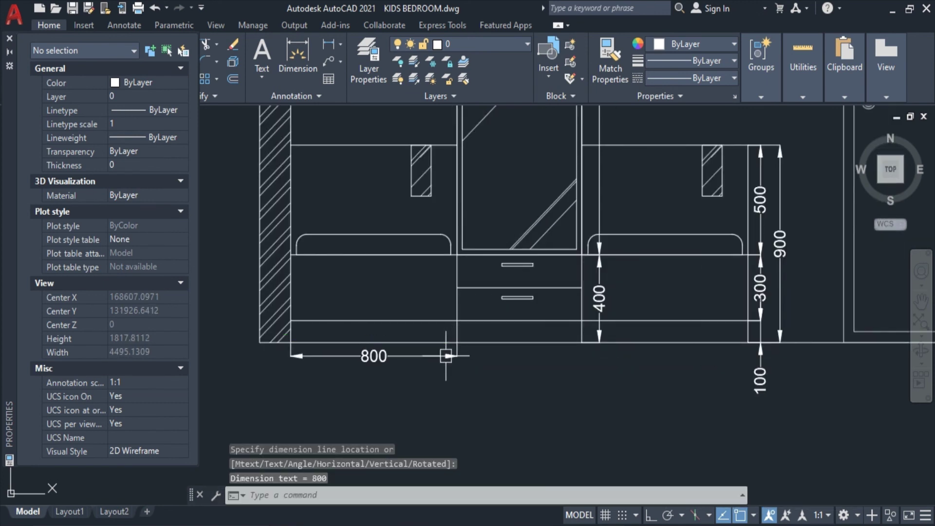
{"action": "key", "text": "Return"}
{"action": "left_click", "coordinate": [457, 343]}
{"action": "left_click", "coordinate": [582, 342]}
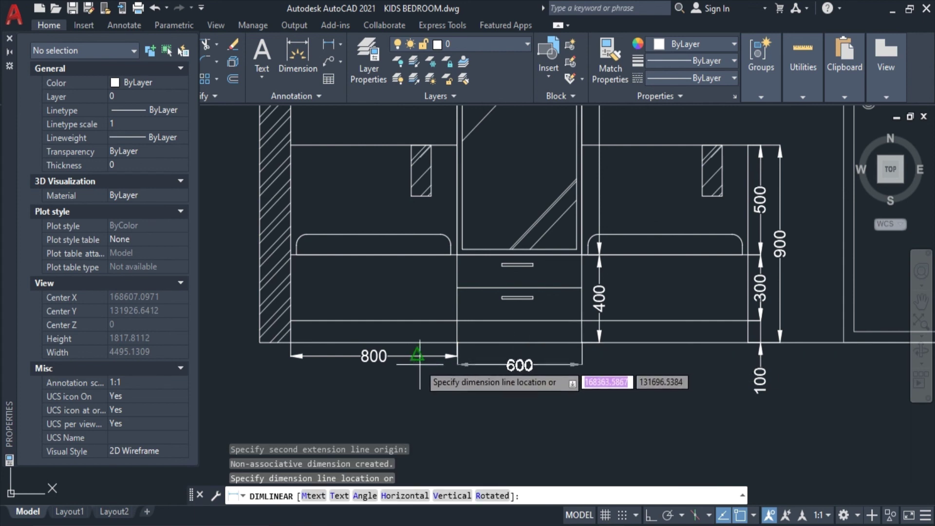
{"action": "left_click", "coordinate": [535, 356]}
- Add the 800 dimension for the right bed and 460 up to the door corner
{"action": "key", "text": "Return"}
{"action": "left_click", "coordinate": [581, 343]}
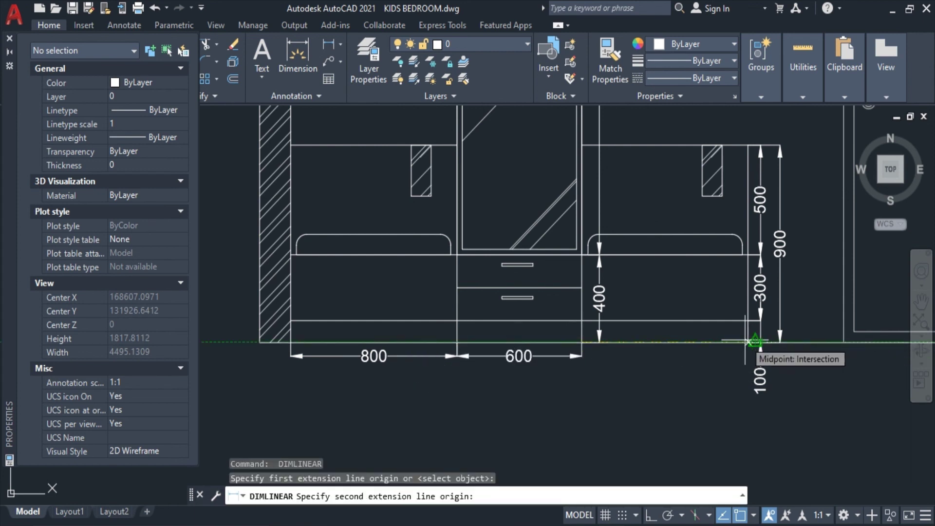
{"action": "left_click", "coordinate": [754, 342]}
{"action": "left_click", "coordinate": [550, 355]}
{"action": "key", "text": "Return"}
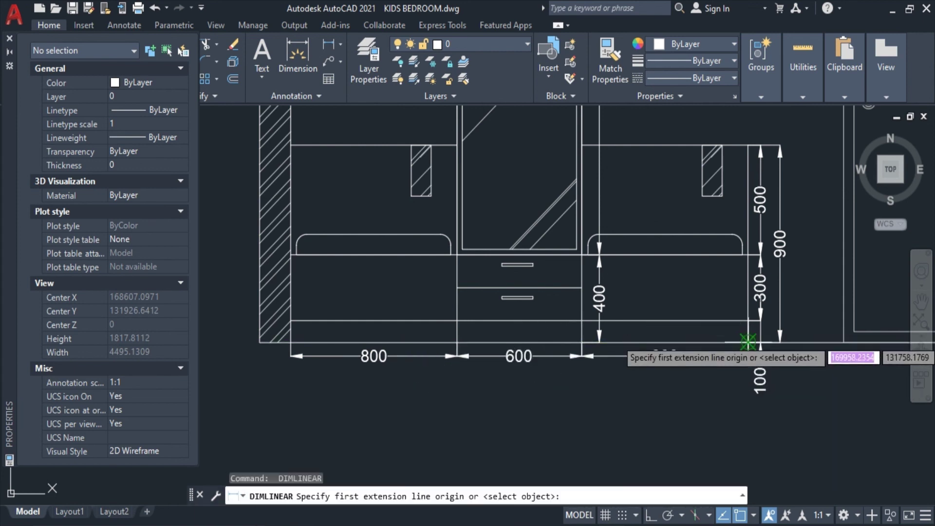
{"action": "left_click", "coordinate": [748, 342]}
{"action": "left_click", "coordinate": [843, 343]}
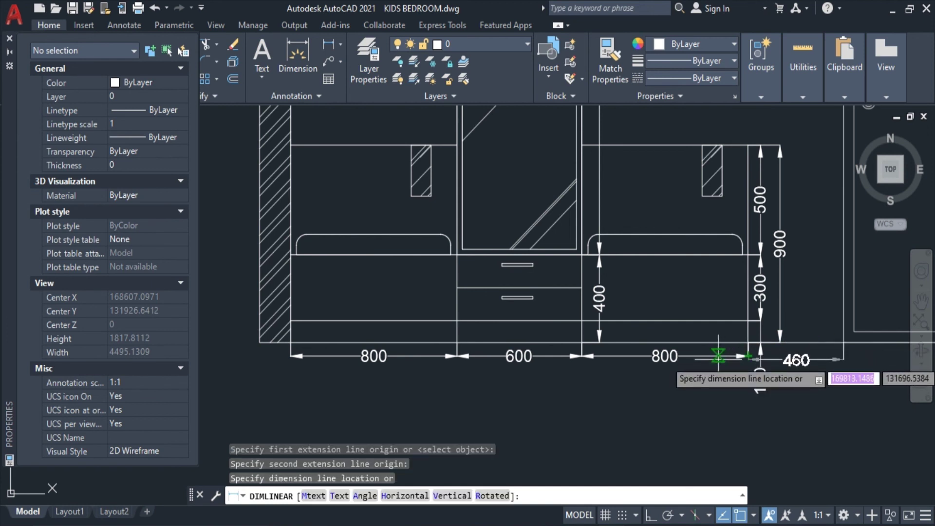
{"action": "left_click", "coordinate": [718, 356]}
- Place the overall 2200 dimension below the others across the full bed base
{"action": "key", "text": "Return"}
{"action": "left_click", "coordinate": [844, 341]}
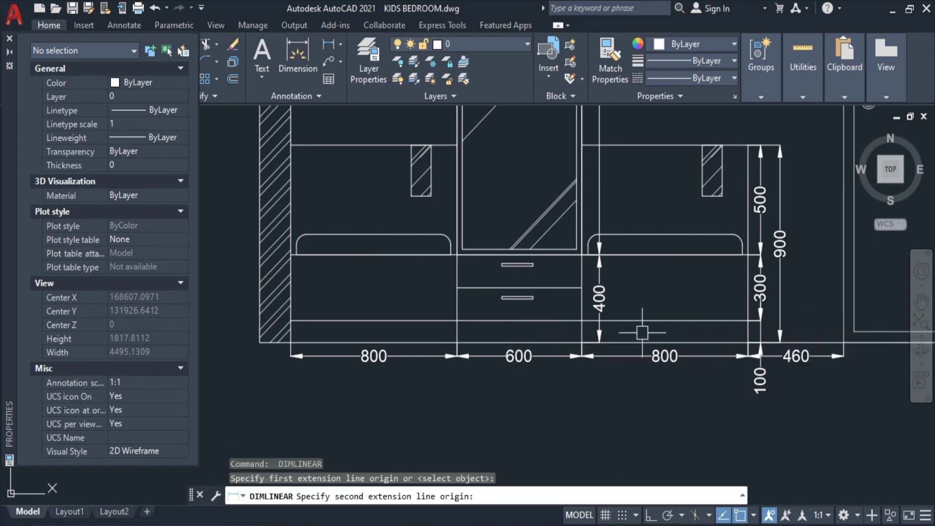
{"action": "key", "text": "Escape"}
{"action": "key", "text": "Return"}
{"action": "left_click", "coordinate": [748, 343]}
{"action": "key", "text": "Escape"}
{"action": "key", "text": "Return"}
{"action": "left_click", "coordinate": [748, 343]}
{"action": "left_click", "coordinate": [289, 344]}
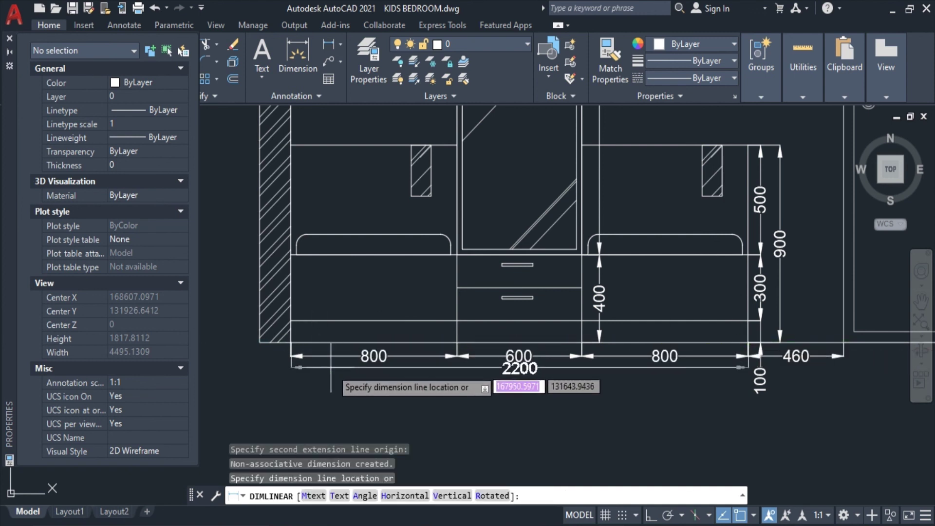
{"action": "left_click", "coordinate": [336, 373]}
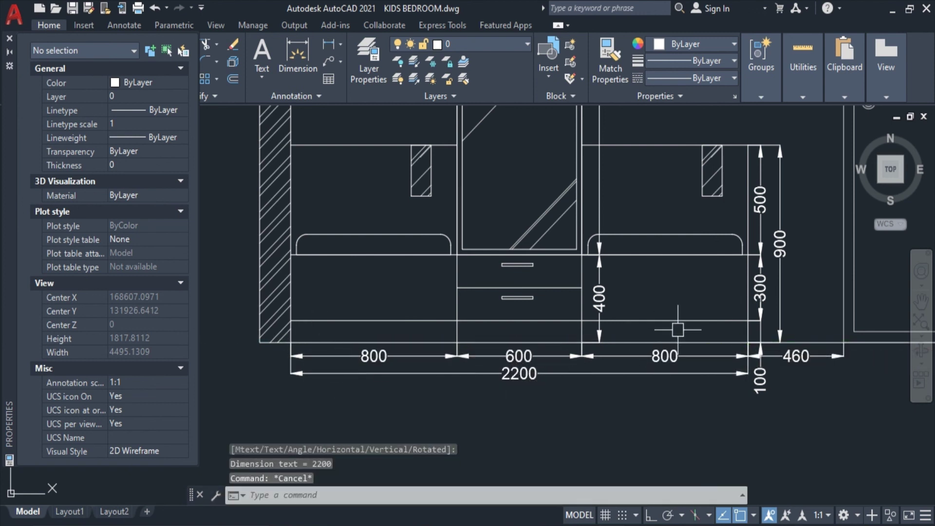
{"action": "scroll", "coordinate": [678, 330], "scroll_direction": "down", "scroll_amount": 4}
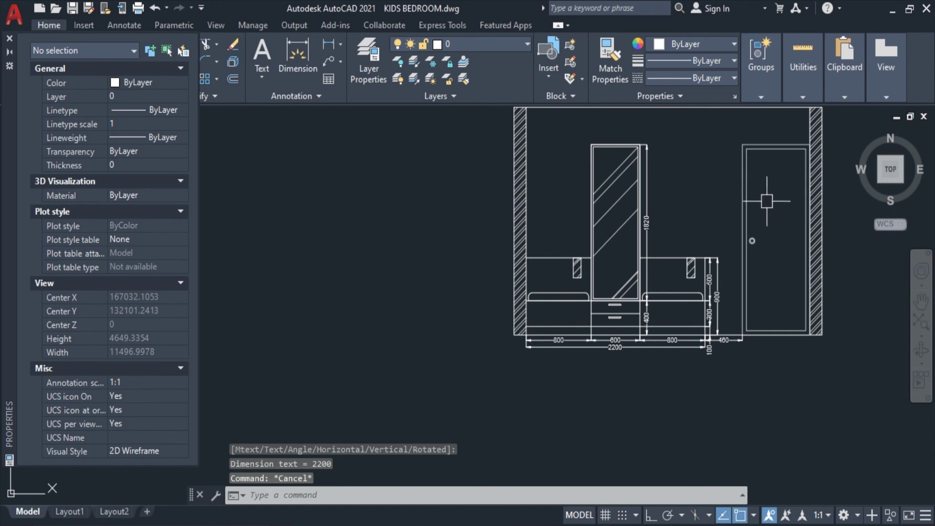
{"action": "middle_click_drag", "start_coordinate": [761, 239], "coordinate": [632, 314]}
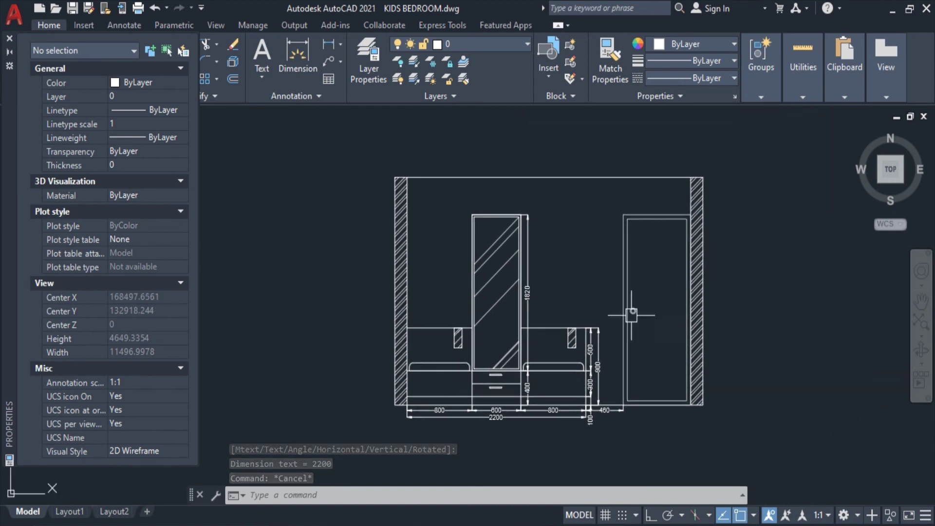
- Save the drawing and select the A section marker's letter and triangle
{"action": "scroll", "coordinate": [632, 314], "scroll_direction": "down", "scroll_amount": 4}
{"action": "key", "text": "ctrl+s"}
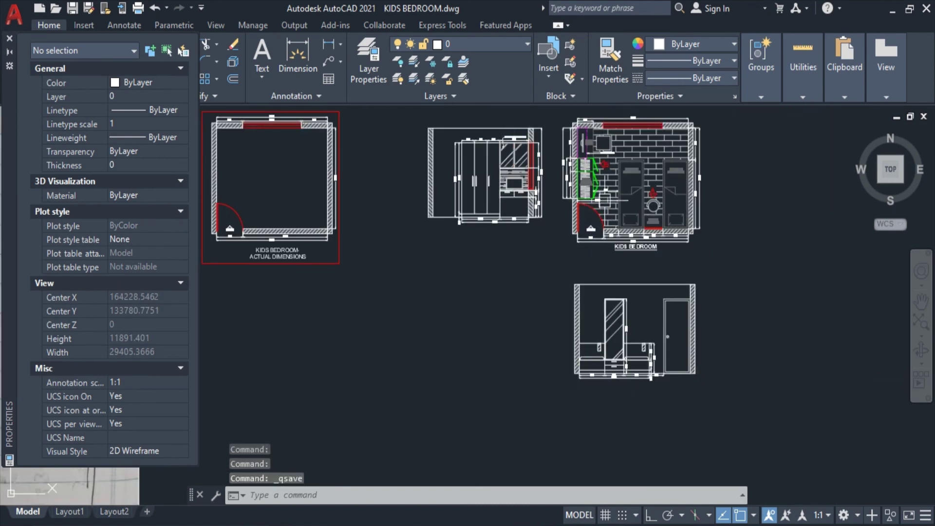
{"action": "scroll", "coordinate": [655, 211], "scroll_direction": "up", "scroll_amount": 4}
{"action": "scroll", "coordinate": [654, 211], "scroll_direction": "up", "scroll_amount": 2}
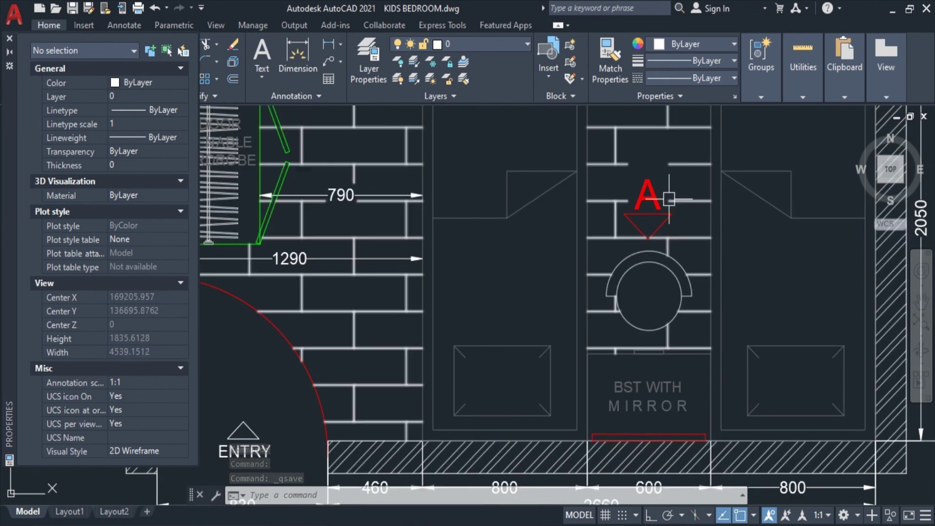
{"action": "left_click", "coordinate": [655, 210]}
{"action": "key", "text": "Escape"}
{"action": "scroll", "coordinate": [658, 199], "scroll_direction": "up", "scroll_amount": 2}
{"action": "left_click", "coordinate": [656, 192]}
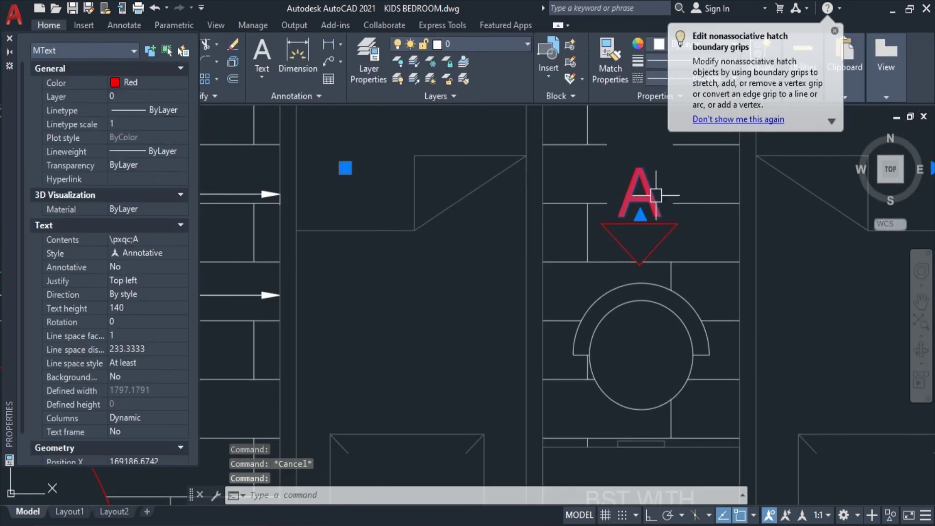
{"action": "left_click", "coordinate": [653, 224]}
- Copy the A section marker to below the bed elevation
{"action": "type", "text": "co"}
{"action": "key", "text": "Return"}
{"action": "left_click", "coordinate": [639, 265]}
{"action": "scroll", "coordinate": [648, 343], "scroll_direction": "down", "scroll_amount": 5}
{"action": "scroll", "coordinate": [648, 344], "scroll_direction": "up", "scroll_amount": 3}
{"action": "scroll", "coordinate": [638, 311], "scroll_direction": "up", "scroll_amount": 3}
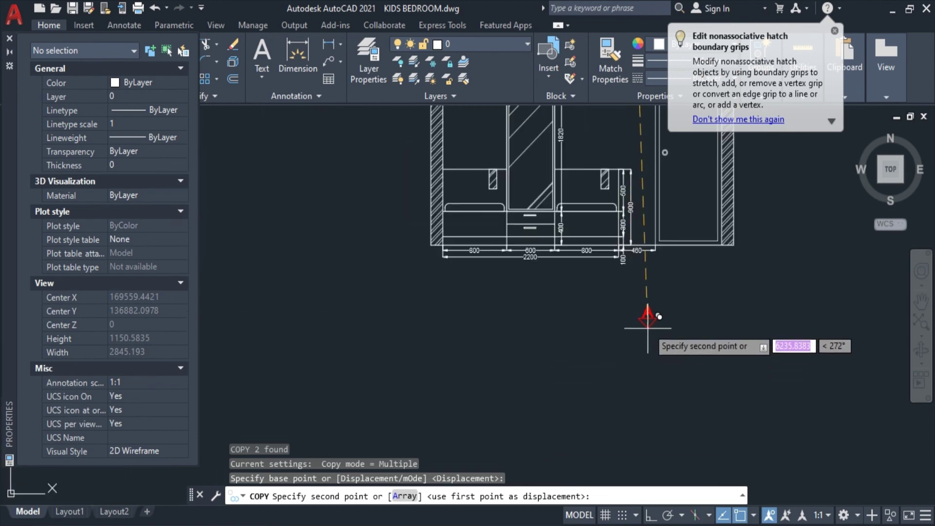
{"action": "left_click", "coordinate": [631, 306]}
{"action": "key", "text": "Escape"}
- Mirror the copied marker's triangle and delete the downward-pointing original
{"action": "scroll", "coordinate": [631, 300], "scroll_direction": "up", "scroll_amount": 3}
{"action": "type", "text": "mi"}
{"action": "key", "text": "Return"}
{"action": "left_click", "coordinate": [806, 249]}
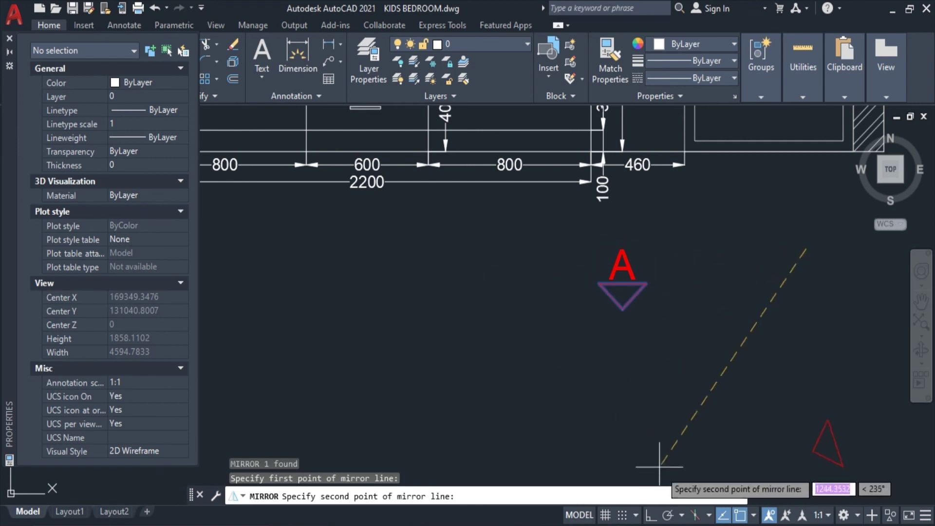
{"action": "left_click", "coordinate": [619, 346]}
{"action": "key", "text": "Return"}
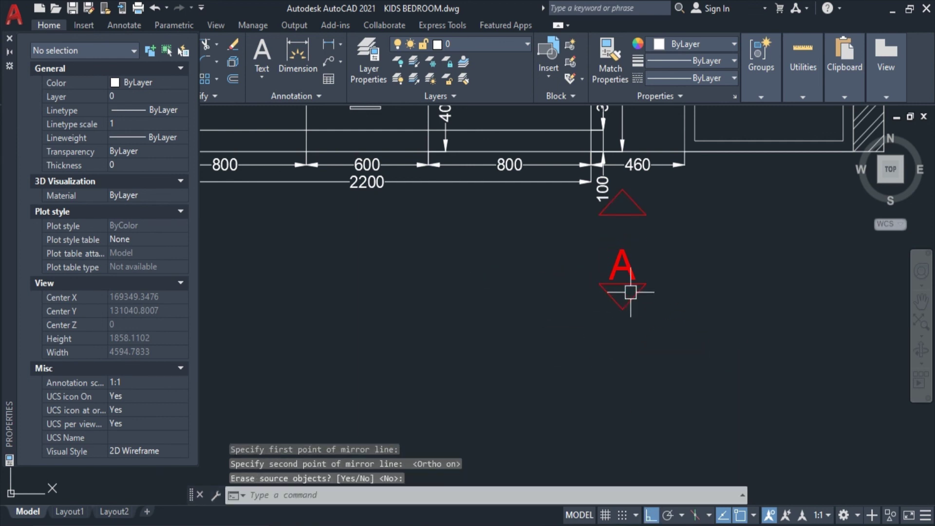
{"action": "left_click", "coordinate": [645, 288]}
{"action": "key", "text": "Delete"}
- Move the A letter to sit below the flipped triangle
{"action": "left_click", "coordinate": [633, 288]}
{"action": "middle_click_drag", "start_coordinate": [638, 318], "coordinate": [642, 403]}
{"action": "type", "text": "m"}
{"action": "key", "text": "Return"}
{"action": "left_click", "coordinate": [665, 307]}
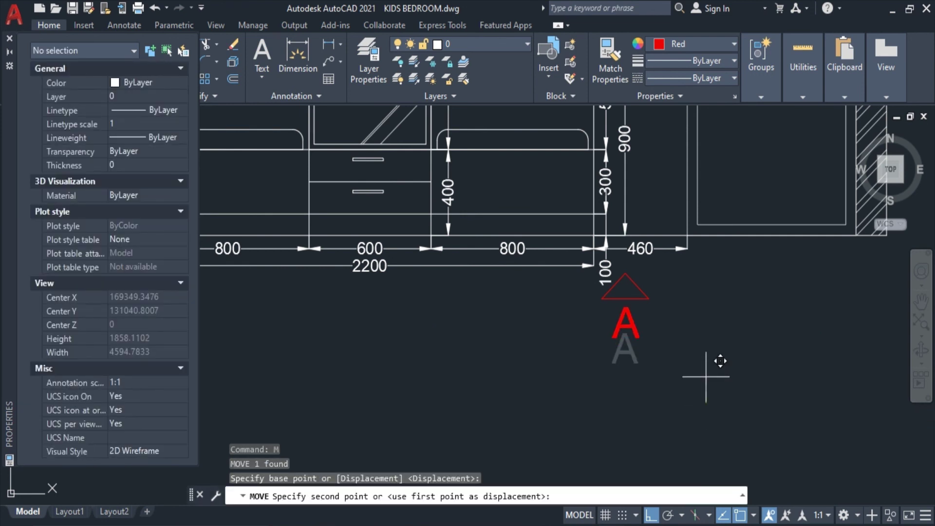
{"action": "left_click", "coordinate": [668, 279]}
{"action": "left_click_drag", "start_coordinate": [668, 279], "coordinate": [608, 341]}
{"action": "key", "text": "Escape"}
- Window-select the triangle and A together, abandoning a trial move of the marker
{"action": "left_click", "coordinate": [706, 259]}
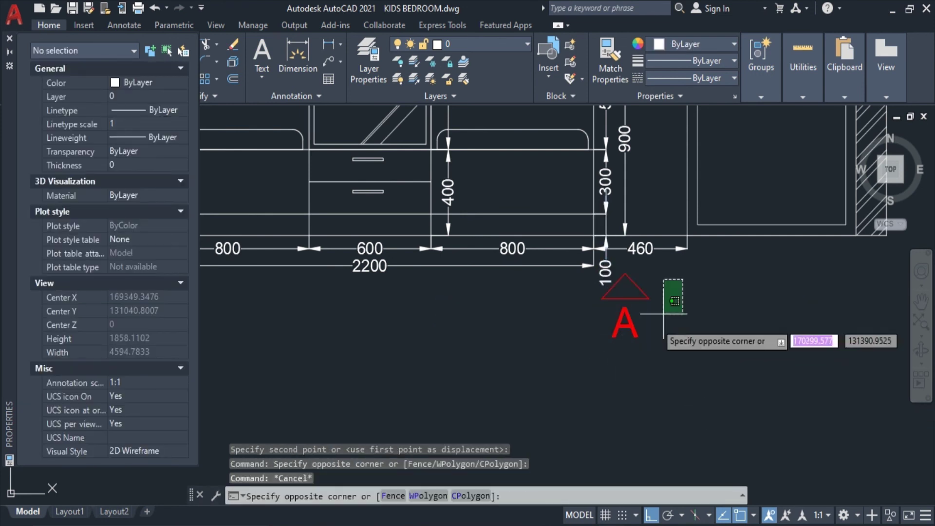
{"action": "left_click", "coordinate": [633, 353]}
{"action": "type", "text": "m"}
{"action": "key", "text": "Return"}
{"action": "left_click", "coordinate": [597, 379]}
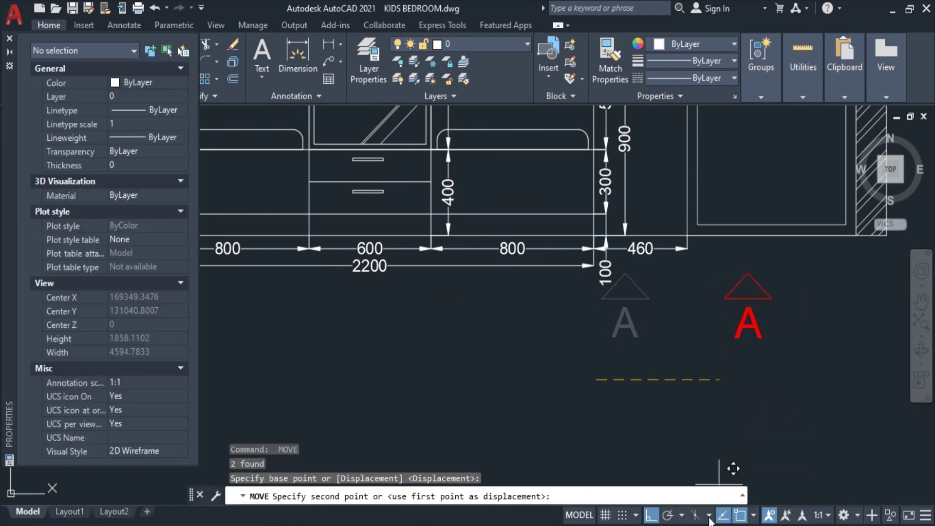
{"action": "key", "text": "Escape"}
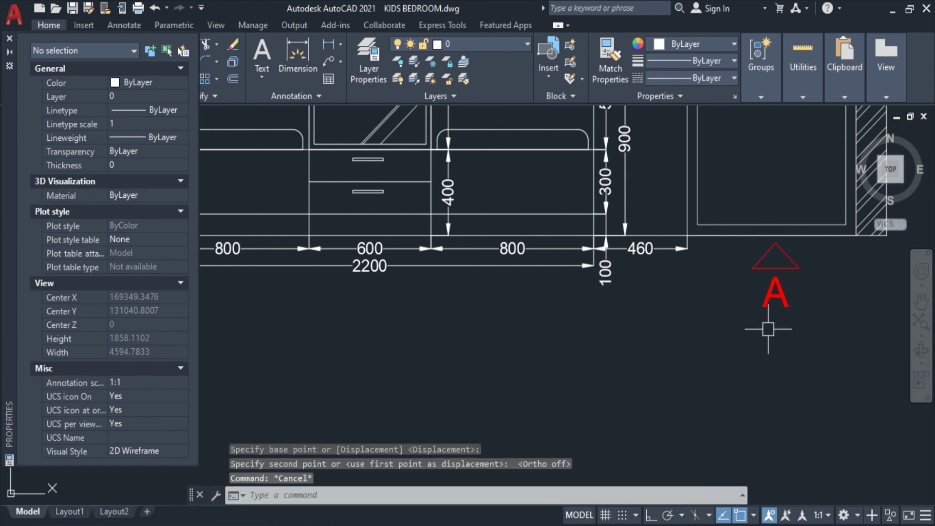
{"action": "scroll", "coordinate": [771, 323], "scroll_direction": "down", "scroll_amount": 4}
{"action": "left_click", "coordinate": [810, 329]}
{"action": "left_click", "coordinate": [772, 295]}
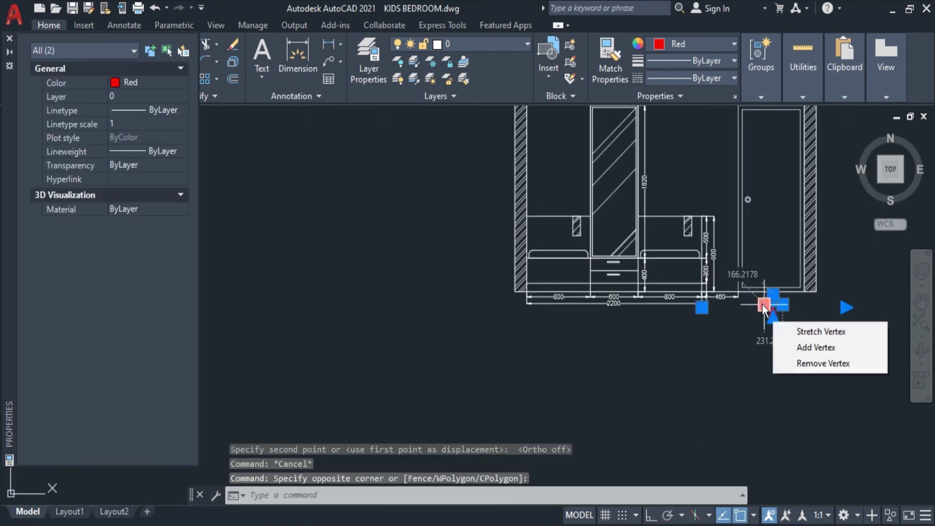
{"action": "key", "text": "Escape"}
{"action": "key", "text": "Escape"}
{"action": "scroll", "coordinate": [778, 303], "scroll_direction": "up", "scroll_amount": 4}
- Set the triangle just above the A and move the marker under the bed elevation
{"action": "left_click", "coordinate": [779, 303]}
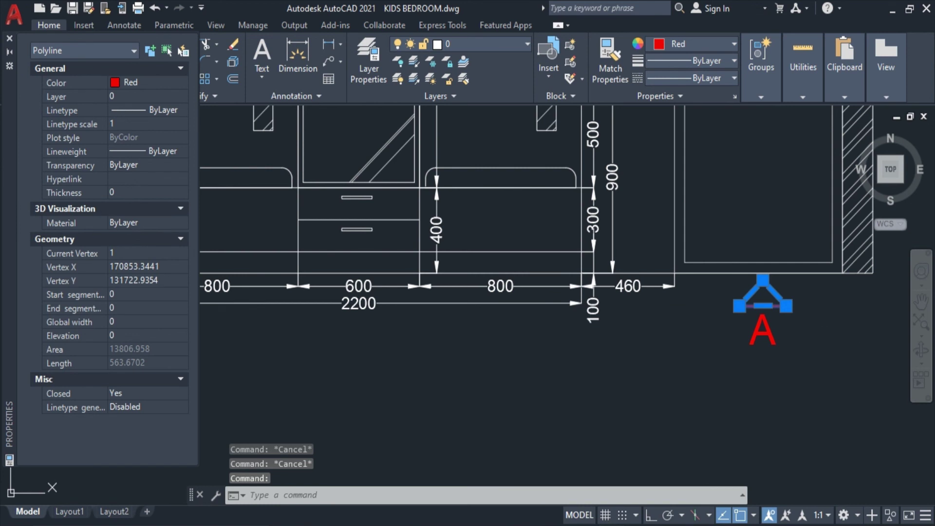
{"action": "type", "text": "m"}
{"action": "key", "text": "Return"}
{"action": "left_click", "coordinate": [825, 321]}
{"action": "left_click", "coordinate": [808, 329]}
{"action": "left_click", "coordinate": [828, 312]}
{"action": "left_click", "coordinate": [727, 386]}
{"action": "key", "text": "Return"}
{"action": "left_click", "coordinate": [831, 388]}
{"action": "left_click", "coordinate": [806, 306]}
- Copy the A marker to beneath the wardrobe elevation
{"action": "left_click_drag", "start_coordinate": [814, 299], "coordinate": [684, 378]}
{"action": "type", "text": "co"}
{"action": "key", "text": "Return"}
{"action": "left_click", "coordinate": [759, 341]}
{"action": "scroll", "coordinate": [632, 324], "scroll_direction": "down", "scroll_amount": 5}
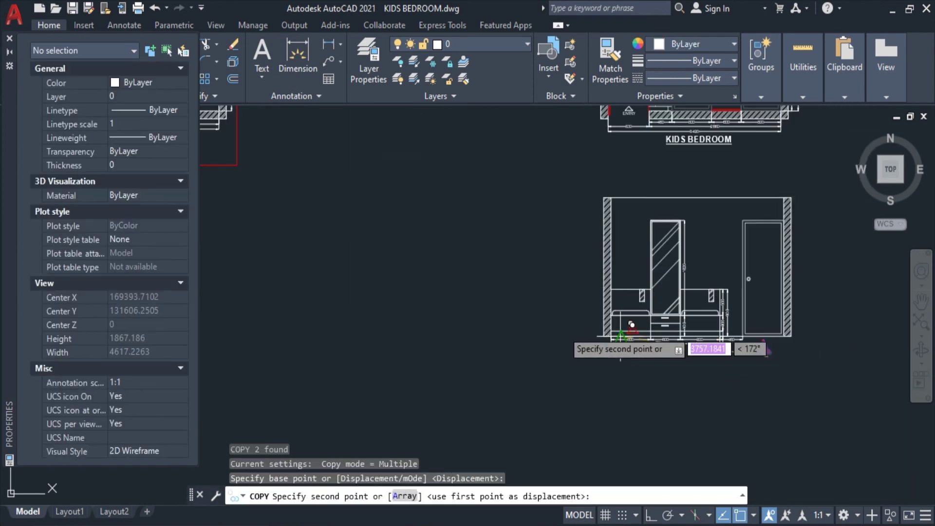
{"action": "middle_click_drag", "start_coordinate": [632, 324], "coordinate": [779, 419]}
{"action": "middle_click_drag", "start_coordinate": [623, 328], "coordinate": [313, 376]}
{"action": "scroll", "coordinate": [341, 312], "scroll_direction": "up", "scroll_amount": 4}
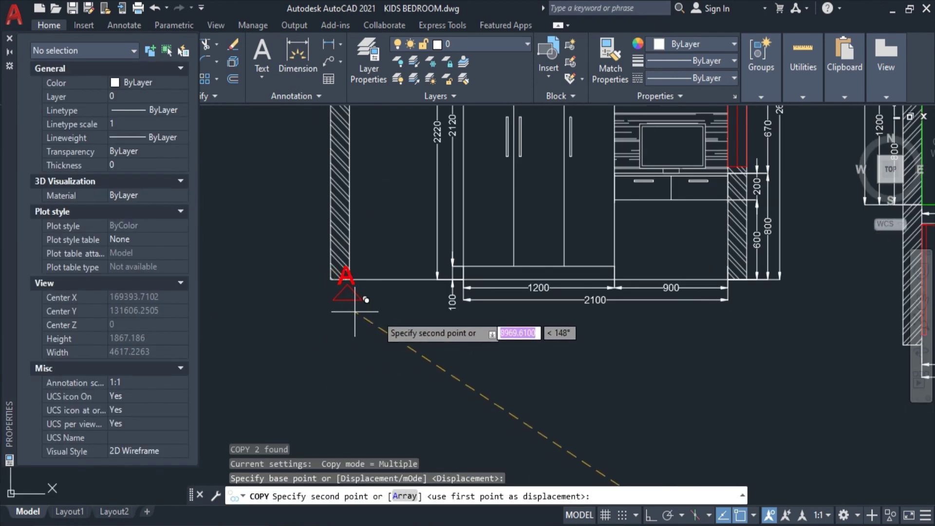
{"action": "scroll", "coordinate": [361, 300], "scroll_direction": "up", "scroll_amount": 3}
{"action": "left_click", "coordinate": [434, 337]}
{"action": "key", "text": "Escape"}
- Change the copied marker's letter from A to B, cancelling a triangle move
{"action": "left_click", "coordinate": [406, 264]}
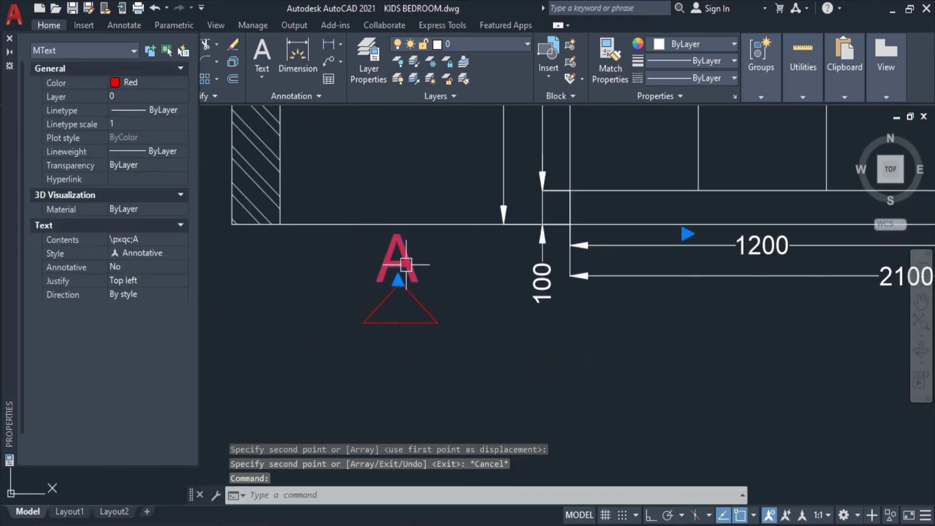
{"action": "double_click", "coordinate": [406, 265]}
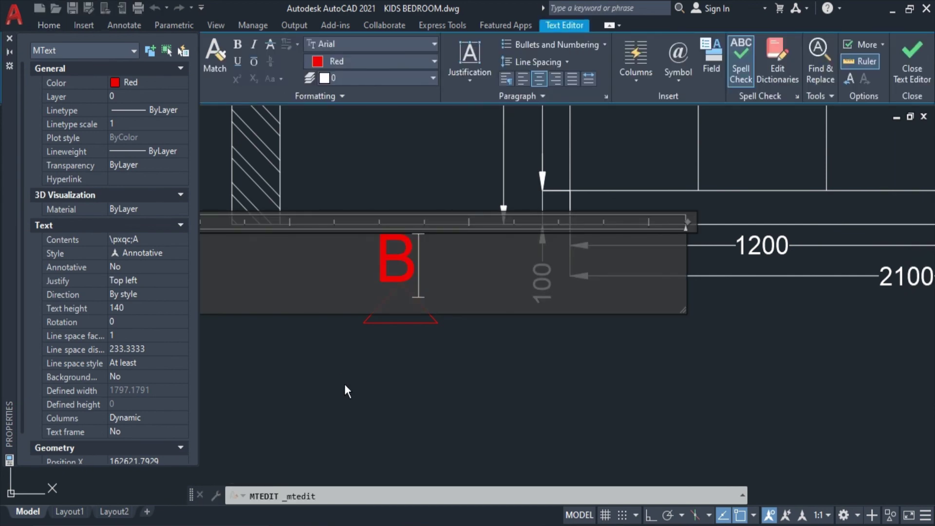
{"action": "left_click", "coordinate": [346, 391]}
{"action": "left_click", "coordinate": [424, 322]}
{"action": "type", "text": "m"}
{"action": "key", "text": "Return"}
{"action": "left_click", "coordinate": [456, 382]}
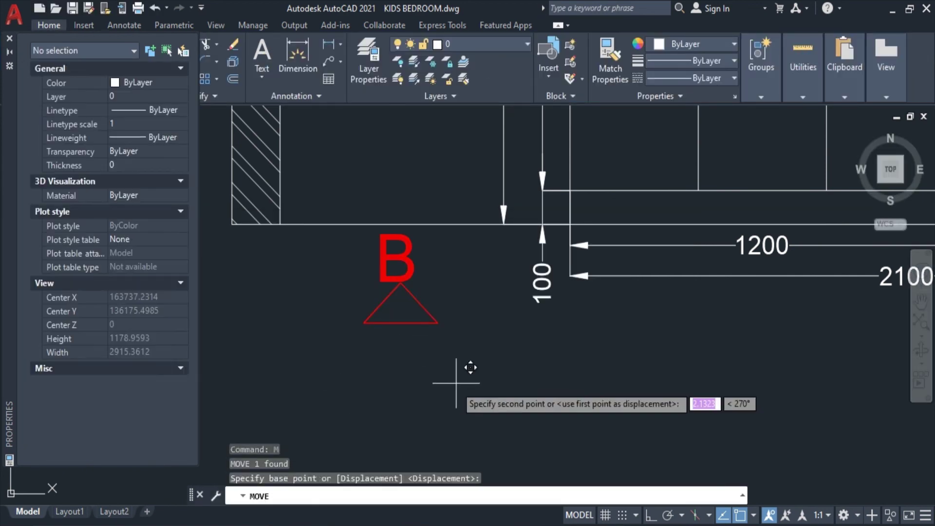
{"action": "key", "text": "F1"}
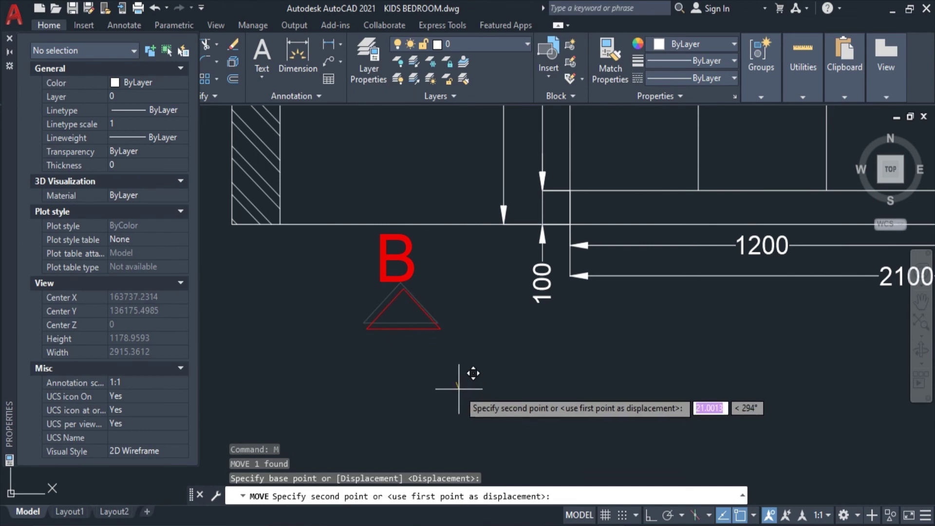
{"action": "key", "text": "Escape"}
{"action": "scroll", "coordinate": [467, 358], "scroll_direction": "down", "scroll_amount": 5}
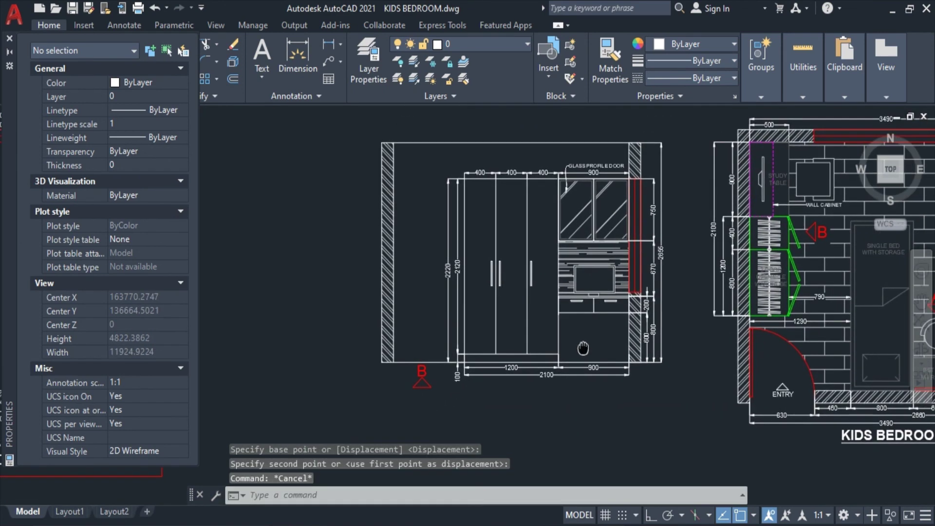
- Save, then copy the STUDY TABLE label onto the study table elevation
{"action": "key", "text": "ctrl+s"}
{"action": "mouse_move", "coordinate": [616, 252]}
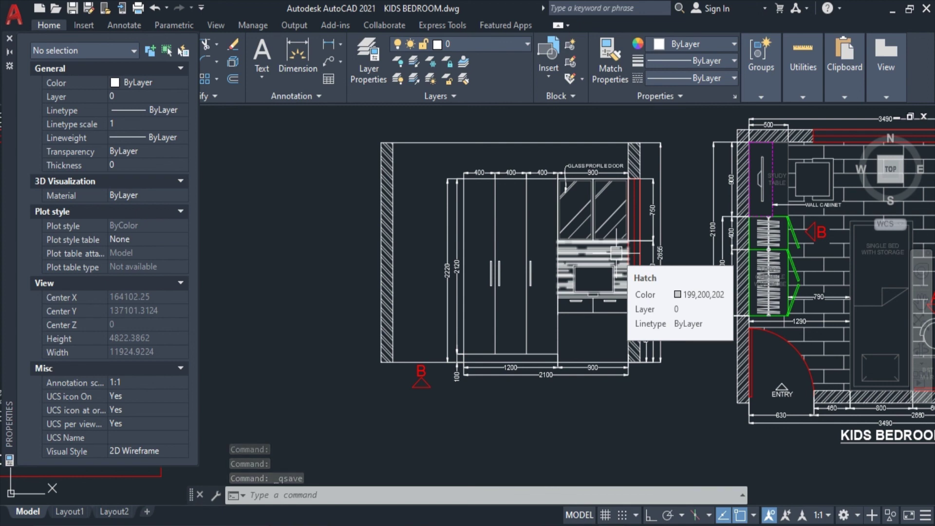
{"action": "scroll", "coordinate": [707, 220], "scroll_direction": "up", "scroll_amount": 1}
{"action": "scroll", "coordinate": [706, 220], "scroll_direction": "up", "scroll_amount": 1}
{"action": "left_click", "coordinate": [718, 204]}
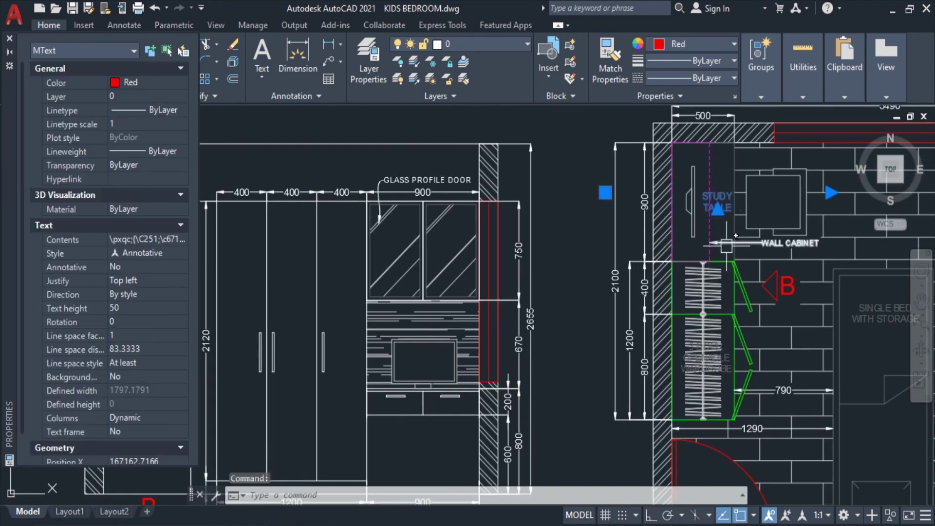
{"action": "type", "text": "co"}
{"action": "key", "text": "Return"}
{"action": "left_click", "coordinate": [712, 243]}
{"action": "mouse_move", "coordinate": [711, 242]}
{"action": "middle_mouse_down"}
{"action": "mouse_move", "coordinate": [823, 115]}
{"action": "mouse_move", "coordinate": [757, 119]}
{"action": "middle_mouse_up"}
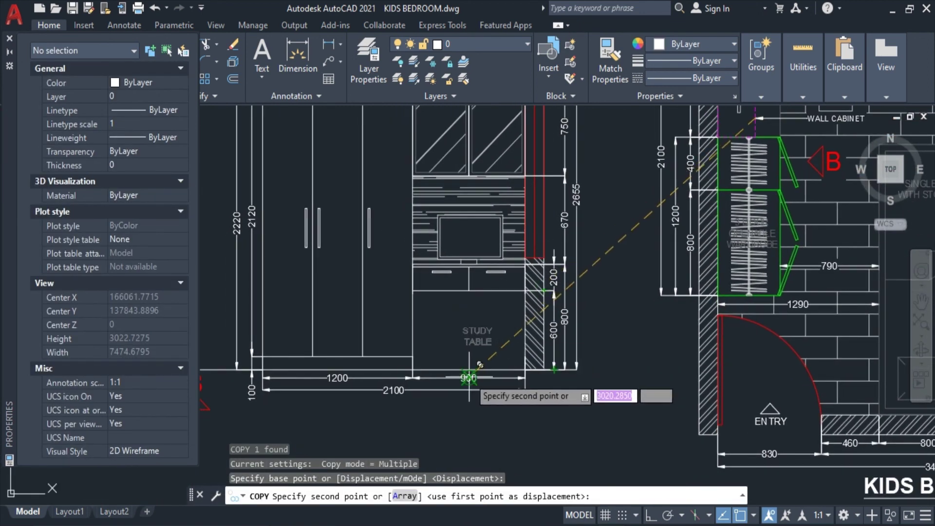
{"action": "scroll", "coordinate": [469, 377], "scroll_direction": "up", "scroll_amount": 5}
{"action": "left_click", "coordinate": [453, 377]}
{"action": "key", "text": "Escape"}
- Copy the 3-DOOR OPENABLE WARDROBE label onto the wardrobe elevation
{"action": "scroll", "coordinate": [497, 359], "scroll_direction": "down", "scroll_amount": 5}
{"action": "scroll", "coordinate": [498, 359], "scroll_direction": "down", "scroll_amount": 2}
{"action": "scroll", "coordinate": [633, 259], "scroll_direction": "up", "scroll_amount": 4}
{"action": "left_click", "coordinate": [708, 298]}
{"action": "key", "text": "Return"}
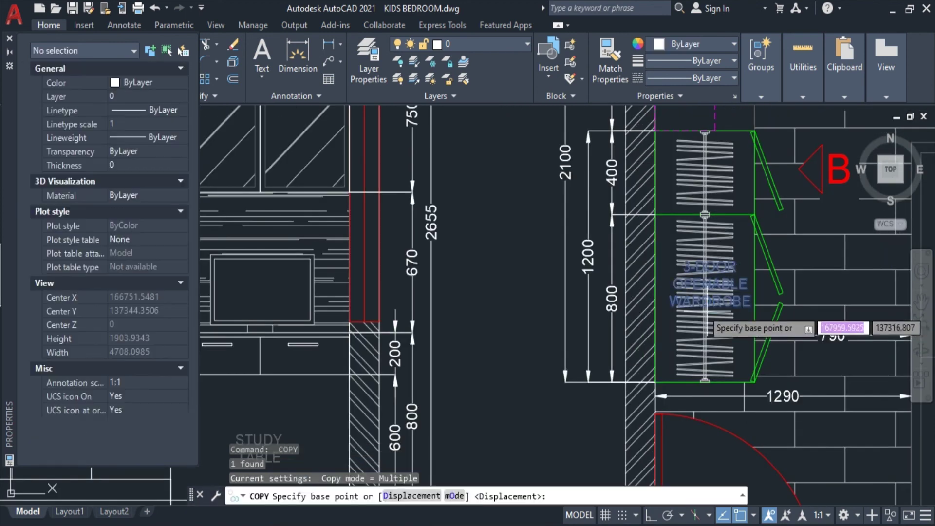
{"action": "left_click", "coordinate": [707, 322]}
{"action": "scroll", "coordinate": [633, 317], "scroll_direction": "down", "scroll_amount": 3}
{"action": "scroll", "coordinate": [546, 317], "scroll_direction": "up", "scroll_amount": 3}
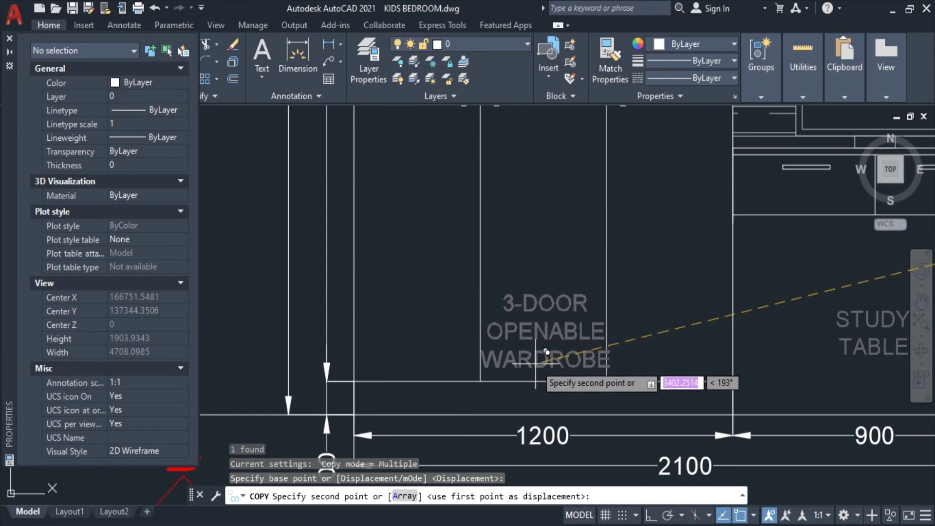
{"action": "left_click", "coordinate": [546, 352]}
{"action": "key", "text": "Escape"}
- Copy the SINGLE BED WITH STORAGE label from the plan onto the bed elevation
{"action": "scroll", "coordinate": [547, 351], "scroll_direction": "down", "scroll_amount": 3}
{"action": "scroll", "coordinate": [536, 341], "scroll_direction": "down", "scroll_amount": 2}
{"action": "mouse_move", "coordinate": [536, 341]}
{"action": "middle_mouse_down"}
{"action": "mouse_move", "coordinate": [655, 334]}
{"action": "mouse_move", "coordinate": [527, 203]}
{"action": "middle_mouse_up"}
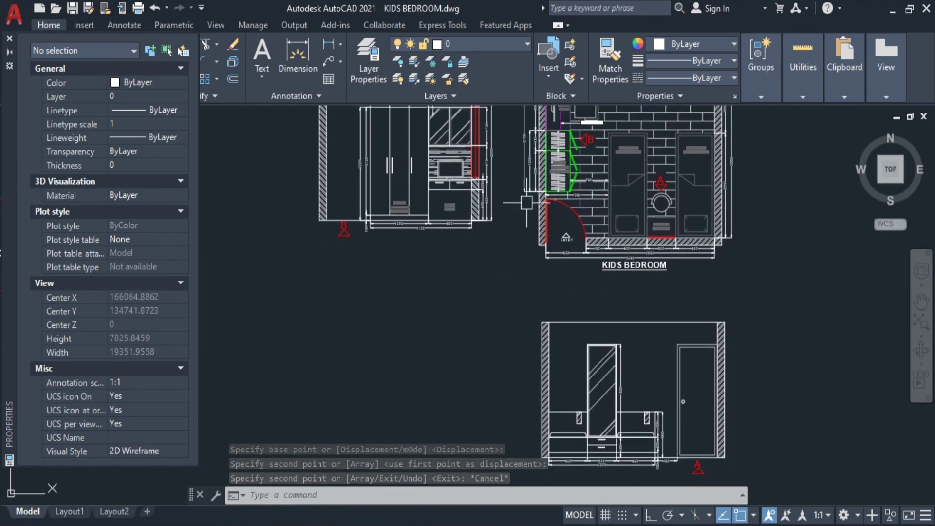
{"action": "scroll", "coordinate": [526, 202], "scroll_direction": "up", "scroll_amount": 2}
{"action": "scroll", "coordinate": [633, 219], "scroll_direction": "up", "scroll_amount": 2}
{"action": "left_click", "coordinate": [694, 129]}
{"action": "type", "text": "co"}
{"action": "key", "text": "Return"}
{"action": "left_click", "coordinate": [804, 139]}
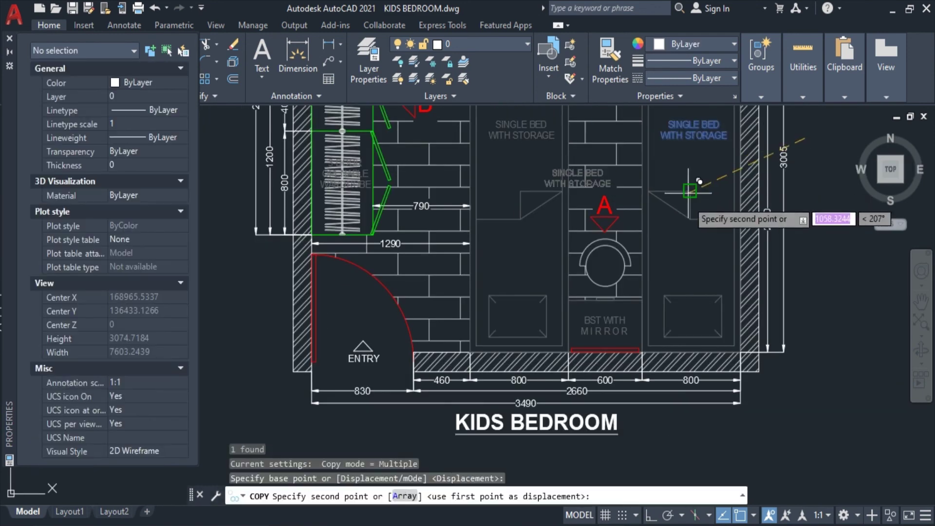
{"action": "scroll", "coordinate": [699, 181], "scroll_direction": "down", "scroll_amount": 3}
{"action": "scroll", "coordinate": [672, 282], "scroll_direction": "up", "scroll_amount": 1}
{"action": "scroll", "coordinate": [672, 288], "scroll_direction": "up", "scroll_amount": 1}
{"action": "scroll", "coordinate": [666, 248], "scroll_direction": "up", "scroll_amount": 1}
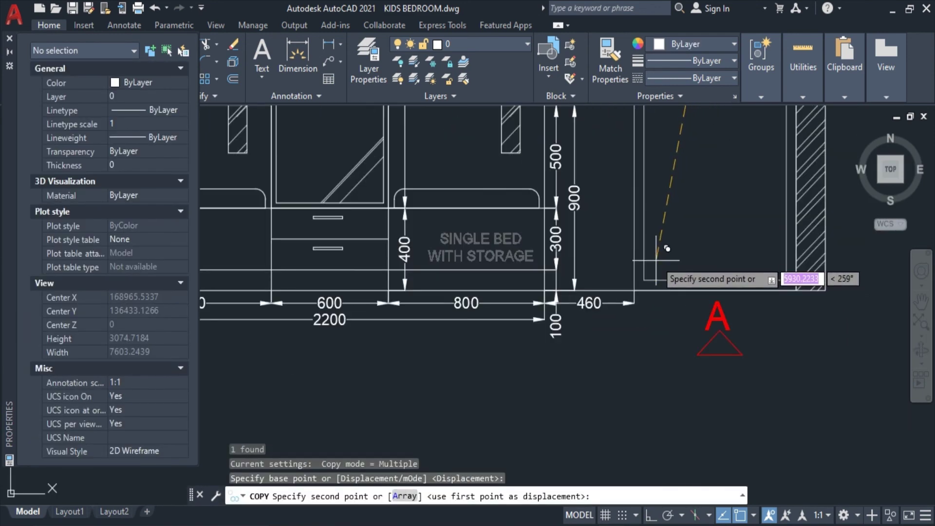
{"action": "left_click", "coordinate": [650, 259]}
{"action": "key", "text": "Escape"}
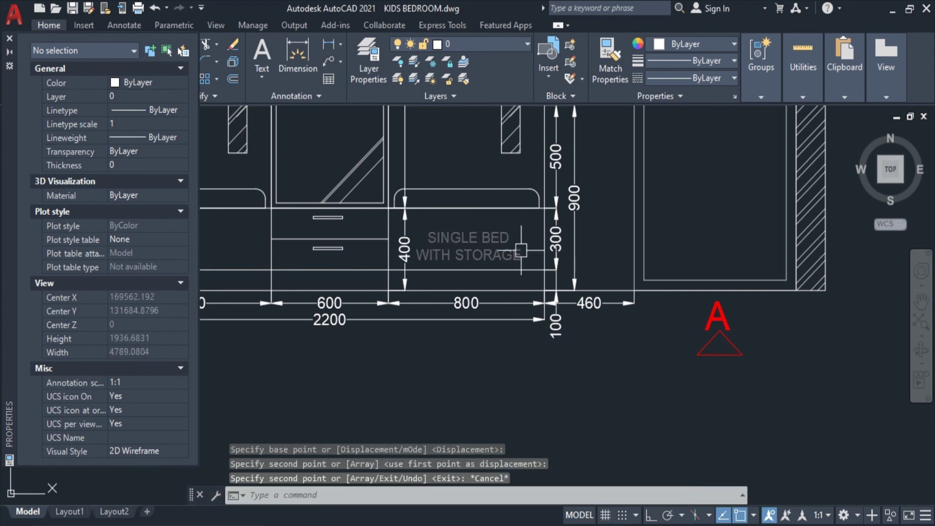
- Copy the bed label again so it sits over the second bed
{"action": "left_click", "coordinate": [487, 251]}
{"action": "middle_click_drag", "start_coordinate": [457, 279], "coordinate": [679, 326]}
{"action": "type", "text": "co"}
{"action": "key", "text": "Return"}
{"action": "left_click", "coordinate": [605, 318]}
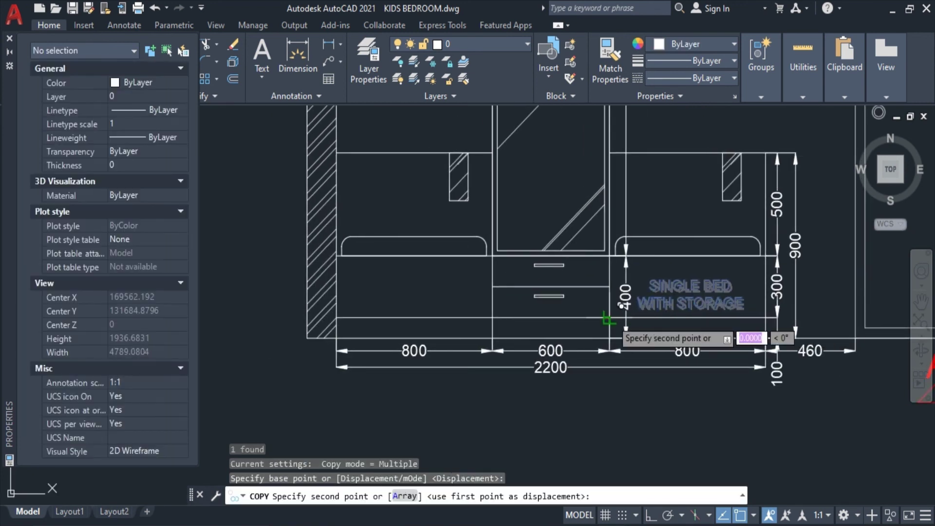
{"action": "left_click", "coordinate": [337, 316]}
{"action": "key", "text": "Escape"}
- Copy the BST WITH MIRROR label from the plan into the elevation
{"action": "scroll", "coordinate": [766, 318], "scroll_direction": "down", "scroll_amount": 5}
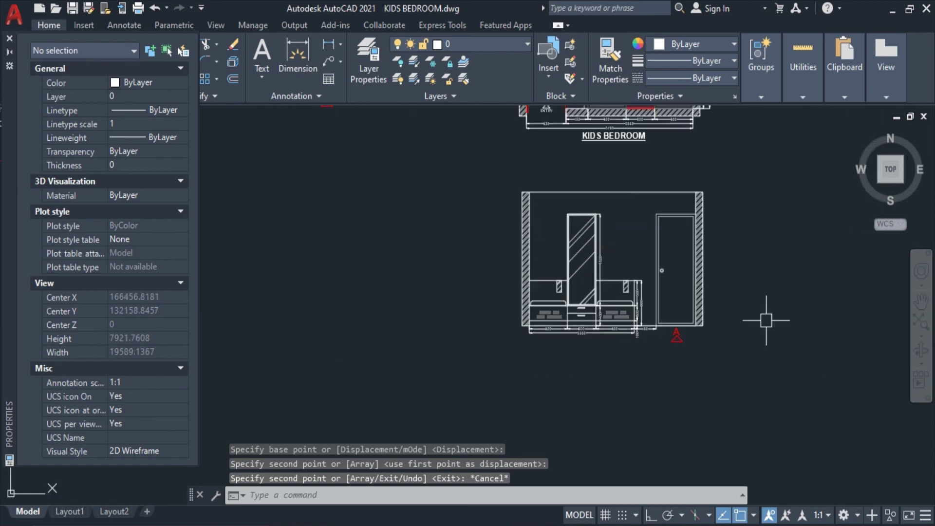
{"action": "scroll", "coordinate": [637, 200], "scroll_direction": "up", "scroll_amount": 2}
{"action": "scroll", "coordinate": [597, 234], "scroll_direction": "up", "scroll_amount": 5}
{"action": "left_click", "coordinate": [633, 251]}
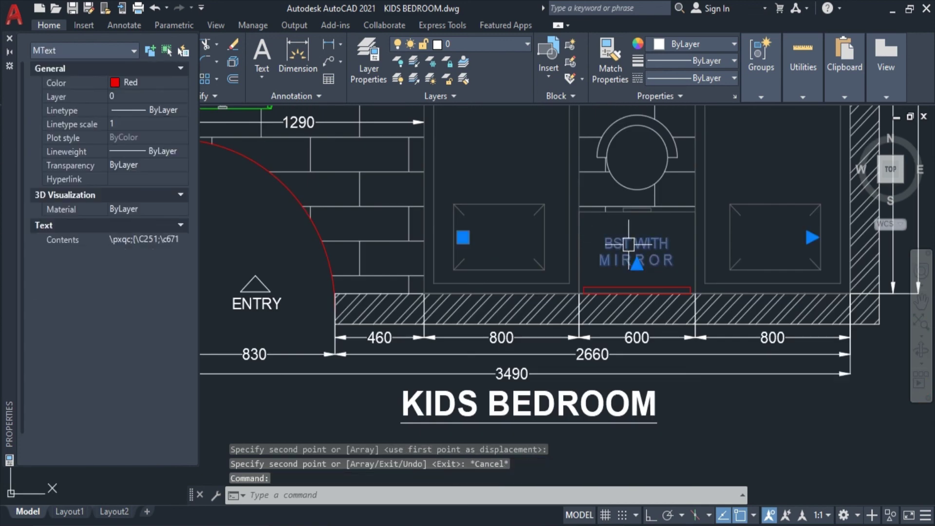
{"action": "type", "text": "co"}
{"action": "key", "text": "Return"}
{"action": "left_click", "coordinate": [464, 266]}
{"action": "scroll", "coordinate": [644, 246], "scroll_direction": "down", "scroll_amount": 5}
{"action": "scroll", "coordinate": [533, 324], "scroll_direction": "up", "scroll_amount": 3}
{"action": "scroll", "coordinate": [486, 397], "scroll_direction": "up", "scroll_amount": 2}
{"action": "scroll", "coordinate": [499, 380], "scroll_direction": "up", "scroll_amount": 2}
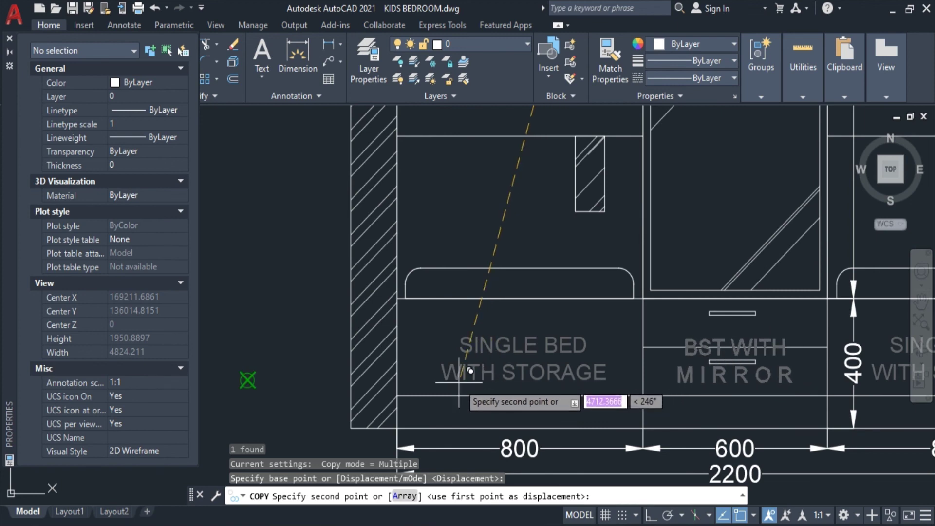
{"action": "left_click", "coordinate": [519, 368]}
{"action": "key", "text": "Escape"}
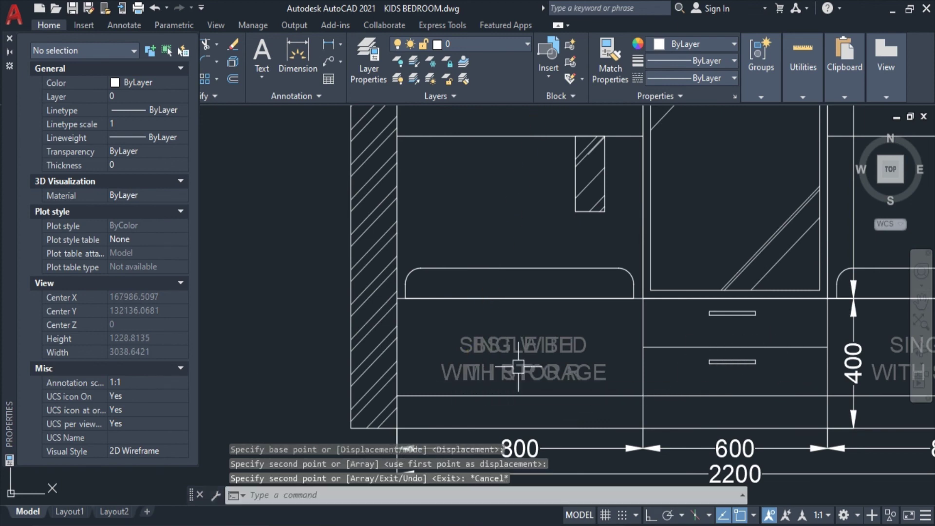
- Check the copied label, then zoom extents to show every drawing
{"action": "scroll", "coordinate": [612, 362], "scroll_direction": "down", "scroll_amount": 4}
{"action": "scroll", "coordinate": [612, 366], "scroll_direction": "up", "scroll_amount": 5}
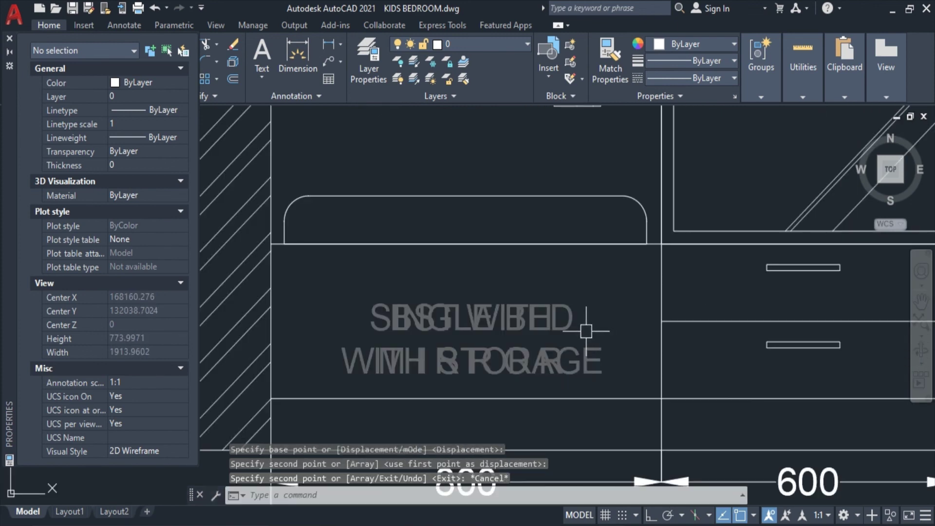
{"action": "left_click", "coordinate": [498, 351]}
{"action": "scroll", "coordinate": [498, 352], "scroll_direction": "down", "scroll_amount": 3}
{"action": "key", "text": "Escape"}
{"action": "middle_click", "coordinate": [495, 299]}
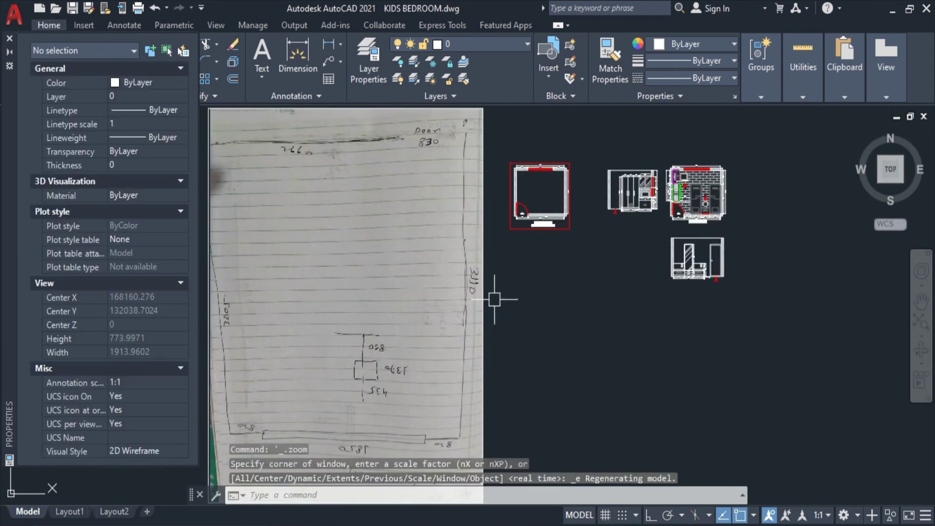
- Move the copied label onto the bedside table in the bed elevation
{"action": "type", "text": "M"}
{"action": "scroll", "coordinate": [618, 316], "scroll_direction": "up", "scroll_amount": 5}
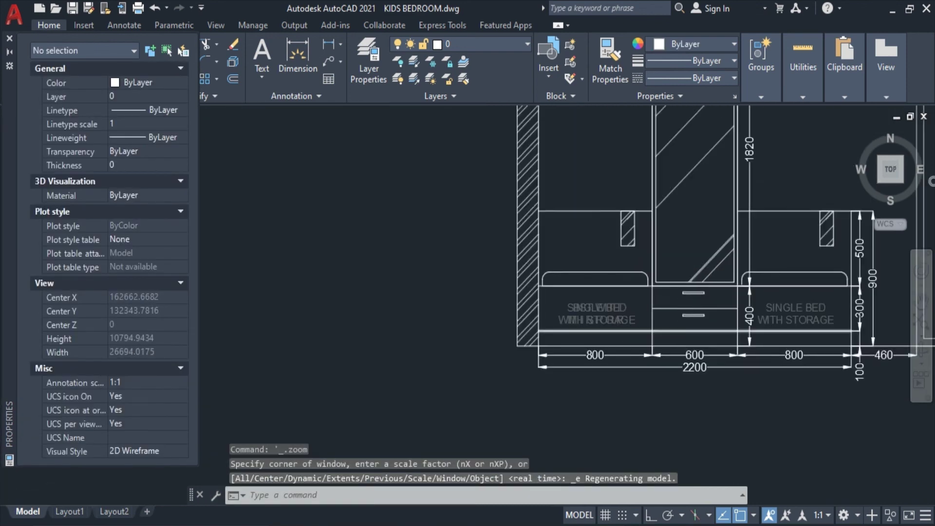
{"action": "scroll", "coordinate": [619, 316], "scroll_direction": "up", "scroll_amount": 3}
{"action": "left_click", "coordinate": [586, 299]}
{"action": "middle_click_drag", "start_coordinate": [586, 299], "coordinate": [542, 233]}
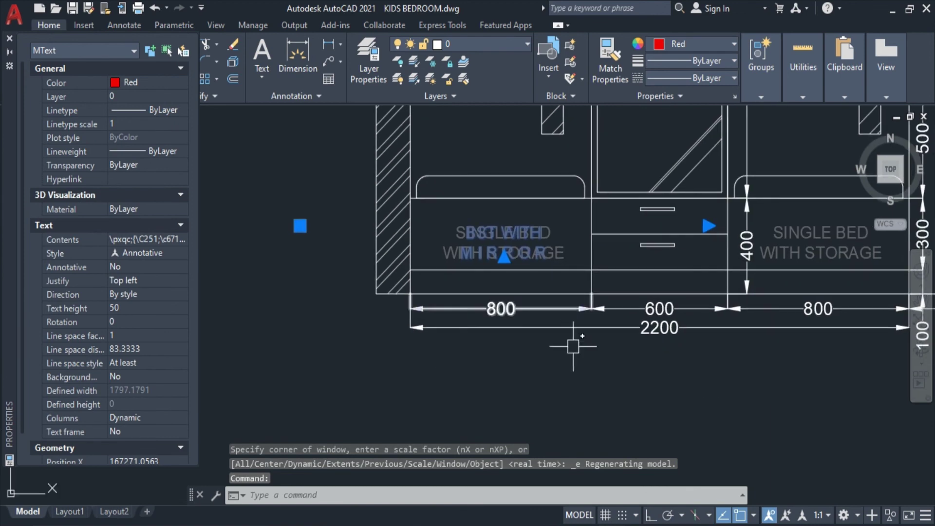
{"action": "type", "text": "M"}
{"action": "key", "text": "Return"}
{"action": "left_click", "coordinate": [533, 407]}
{"action": "left_click", "coordinate": [689, 406]}
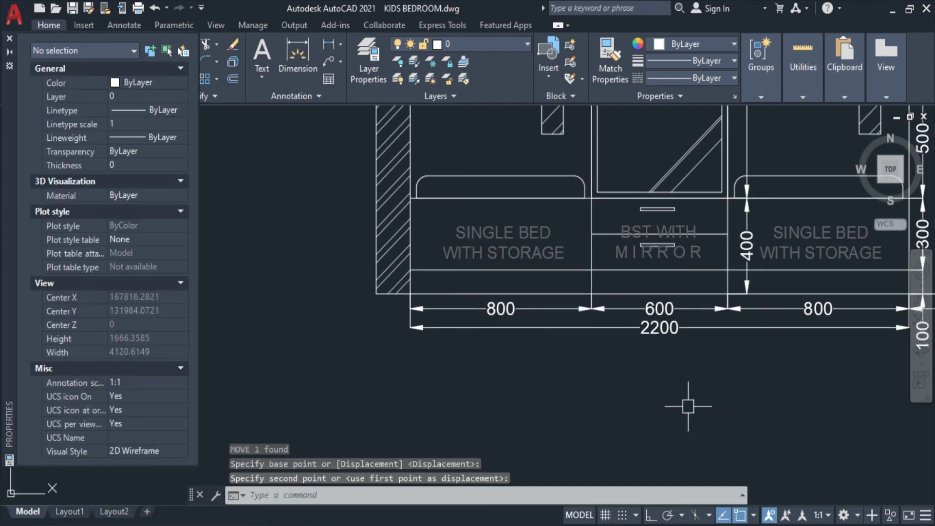
- Make a copy of the 'BST WITH MIRROR' label in the elevation
{"action": "scroll", "coordinate": [688, 401], "scroll_direction": "down", "scroll_amount": 2}
{"action": "scroll", "coordinate": [686, 385], "scroll_direction": "down", "scroll_amount": 2}
{"action": "middle_click_drag", "start_coordinate": [696, 364], "coordinate": [681, 363]}
{"action": "scroll", "coordinate": [619, 375], "scroll_direction": "up", "scroll_amount": 2}
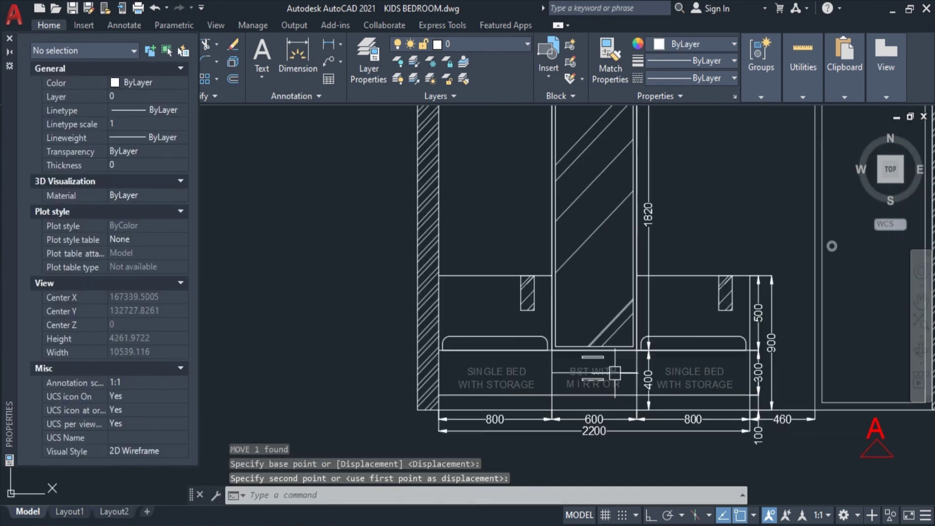
{"action": "left_click", "coordinate": [616, 370]}
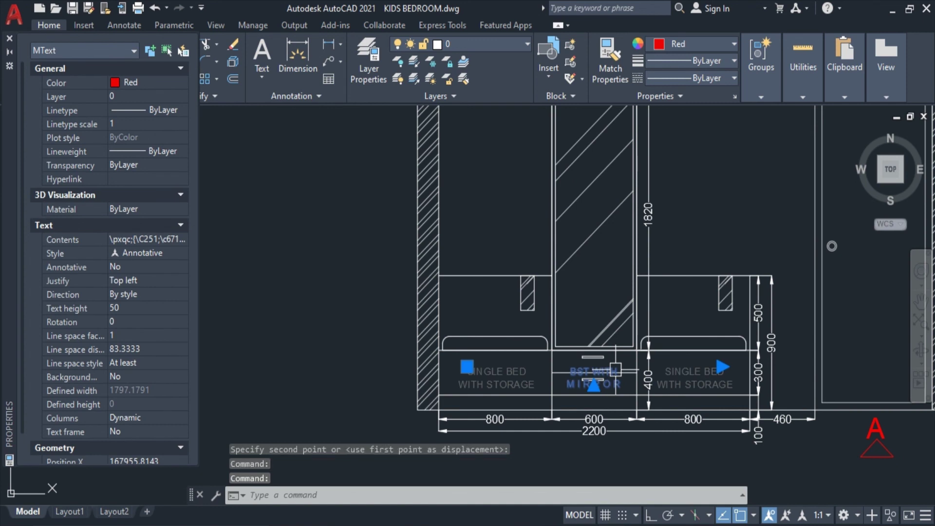
{"action": "type", "text": "Co"}
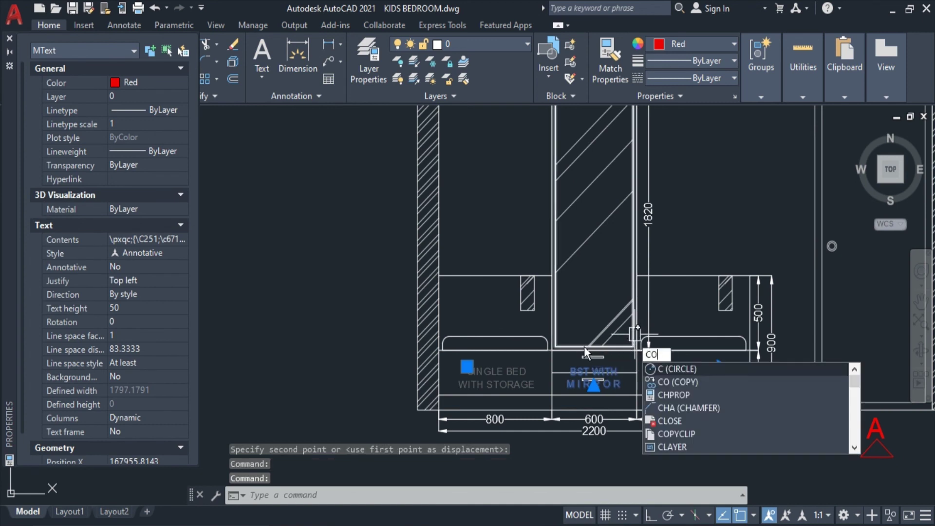
{"action": "key", "text": "Return"}
{"action": "left_click", "coordinate": [317, 374]}
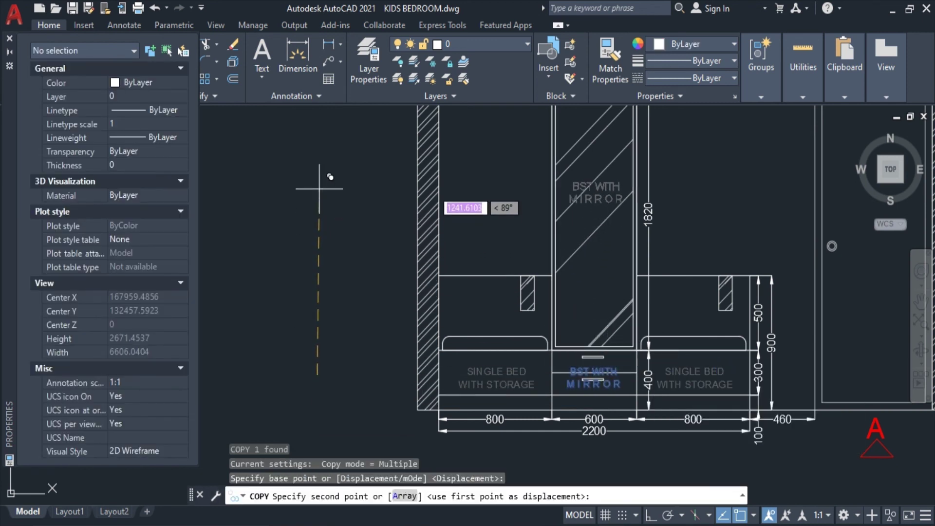
{"action": "key", "text": "Escape"}
- Edit the bedside table label to read just 'BST'
{"action": "scroll", "coordinate": [613, 412], "scroll_direction": "up", "scroll_amount": 5}
{"action": "left_click", "coordinate": [326, 336]}
{"action": "double_click", "coordinate": [570, 326]}
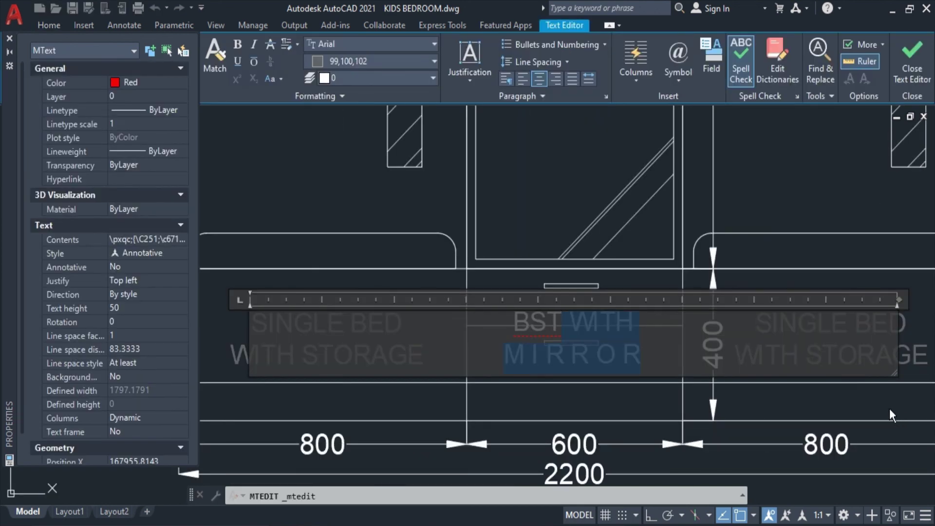
{"action": "key", "text": "Delete"}
{"action": "left_click", "coordinate": [726, 261]}
- Reposition the BST label on the bedside table drawers
{"action": "scroll", "coordinate": [640, 426], "scroll_direction": "down", "scroll_amount": 4}
{"action": "scroll", "coordinate": [629, 371], "scroll_direction": "up", "scroll_amount": 4}
{"action": "left_click", "coordinate": [595, 394]}
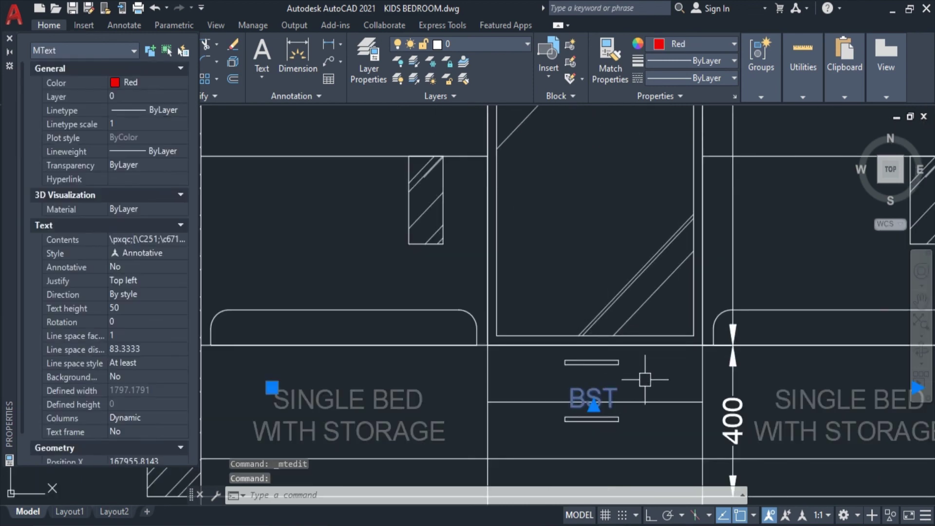
{"action": "type", "text": "M"}
{"action": "key", "text": "Return"}
{"action": "left_click", "coordinate": [658, 370]}
{"action": "scroll", "coordinate": [662, 331], "scroll_direction": "down", "scroll_amount": 3}
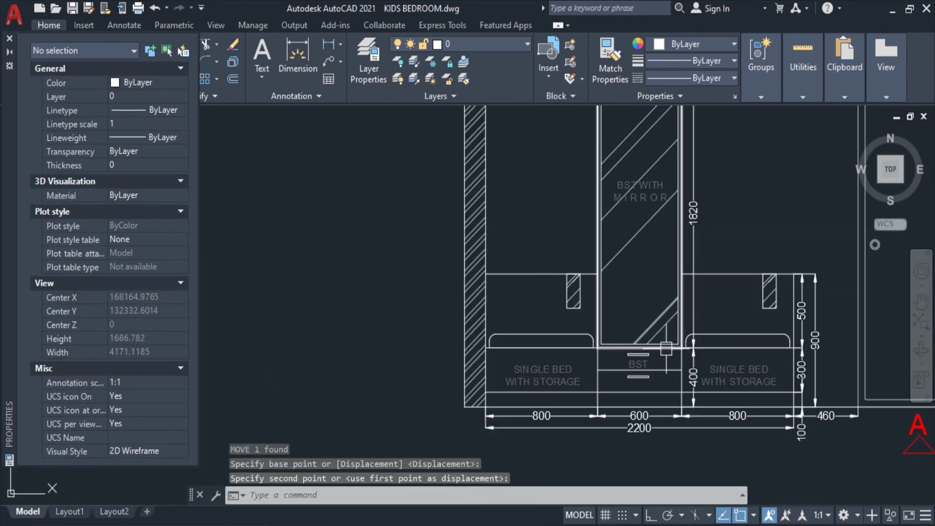
{"action": "scroll", "coordinate": [638, 365], "scroll_direction": "up", "scroll_amount": 2}
{"action": "left_click", "coordinate": [633, 304]}
- Change the mirror label to 'MIRROR' with one letter per line
{"action": "double_click", "coordinate": [633, 302]}
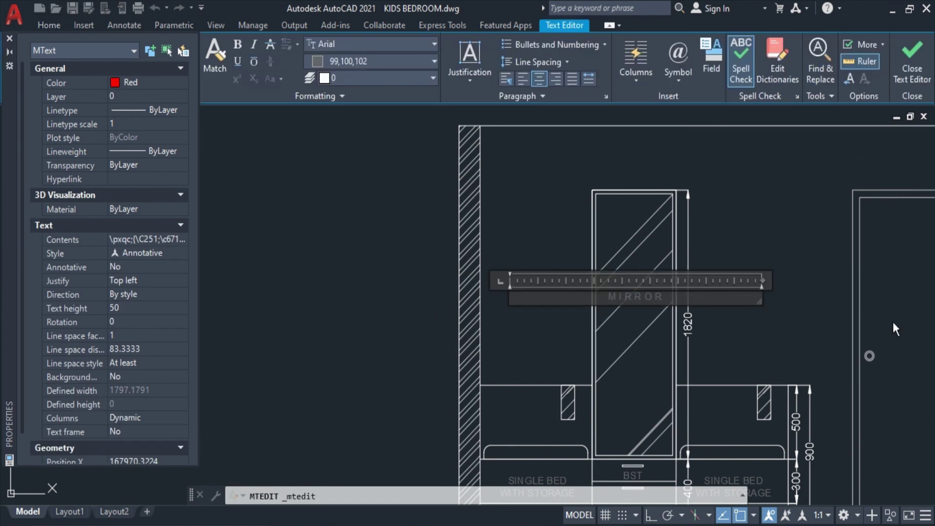
{"action": "key", "text": "Return"}
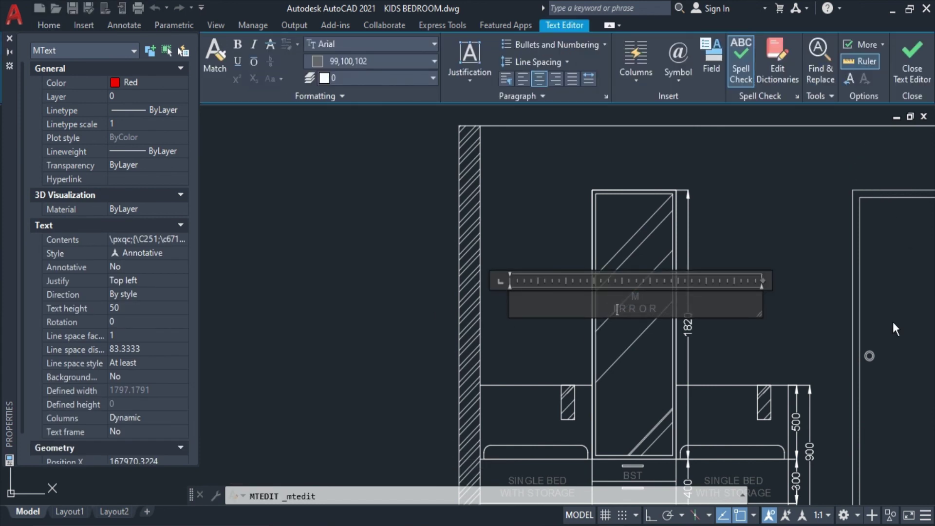
{"action": "key", "text": "Right"}
{"action": "key", "text": "Return"}
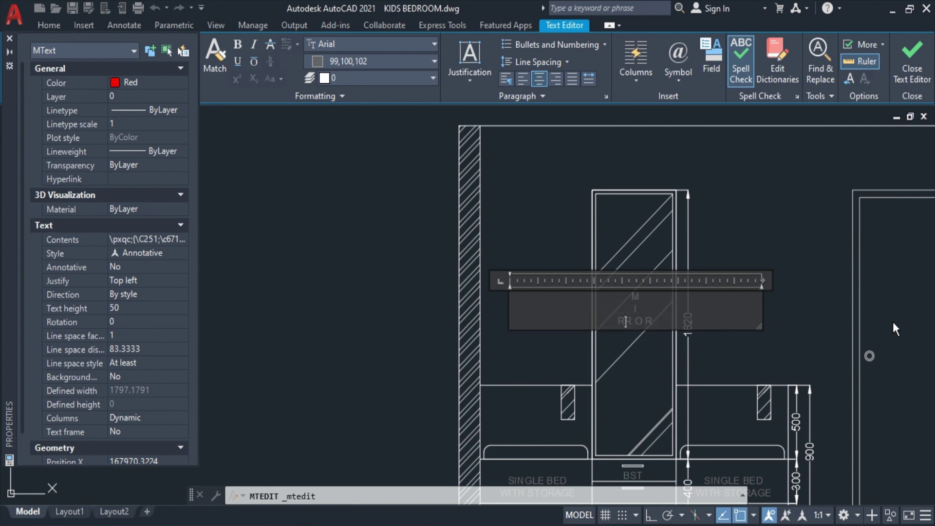
{"action": "key", "text": "Return"}
{"action": "key", "text": "Right"}
{"action": "key", "text": "Return"}
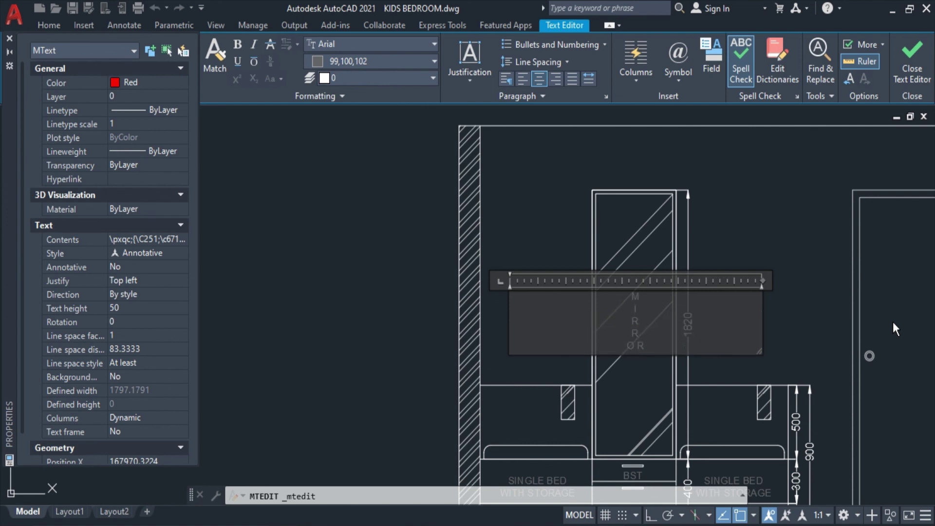
{"action": "key", "text": "Return"}
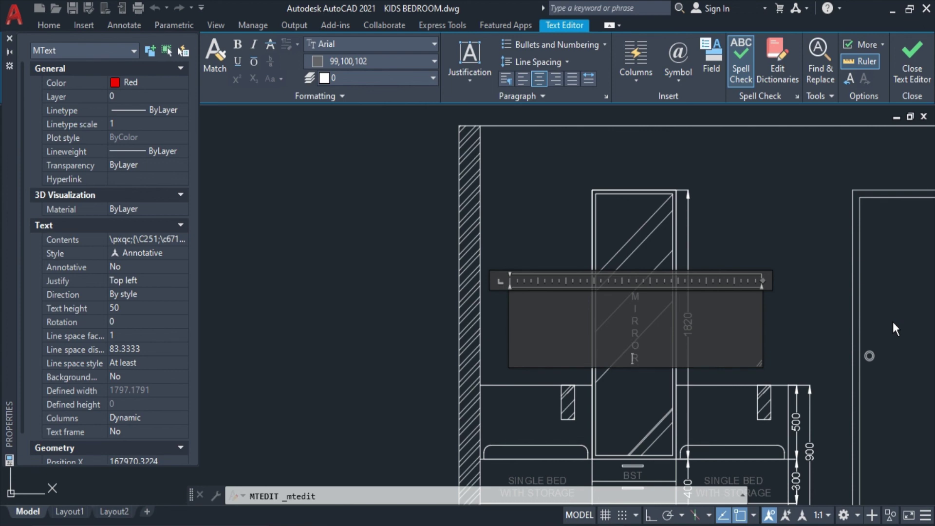
{"action": "left_click", "coordinate": [894, 323]}
{"action": "scroll", "coordinate": [823, 267], "scroll_direction": "down", "scroll_amount": 2}
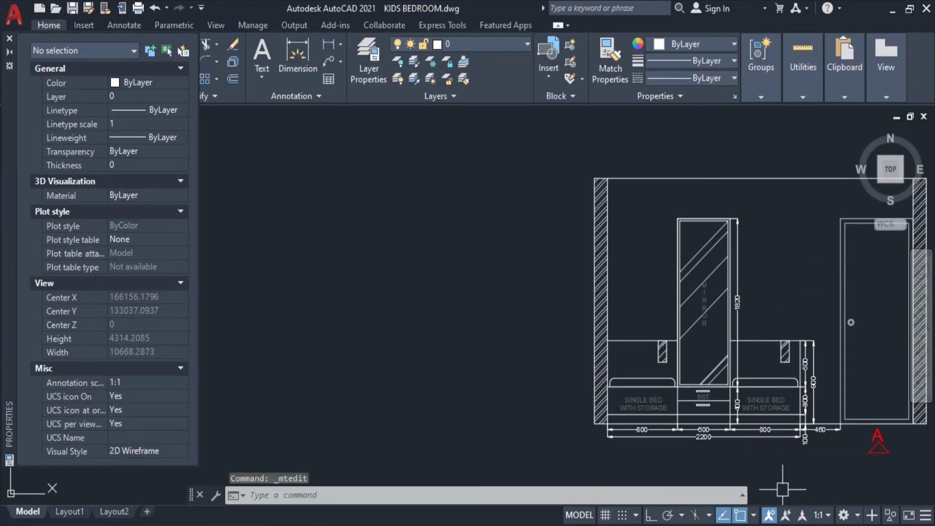
- Window-select the bed-wall elevation and move it beneath the KIDS BEDROOM plan
{"action": "scroll", "coordinate": [628, 380], "scroll_direction": "down", "scroll_amount": 2}
{"action": "scroll", "coordinate": [629, 379], "scroll_direction": "down", "scroll_amount": 2}
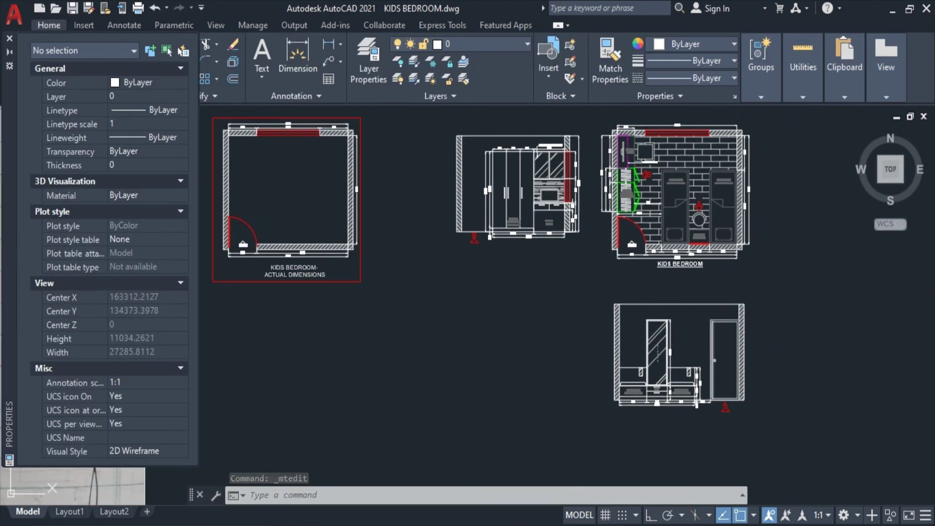
{"action": "left_click", "coordinate": [773, 290]}
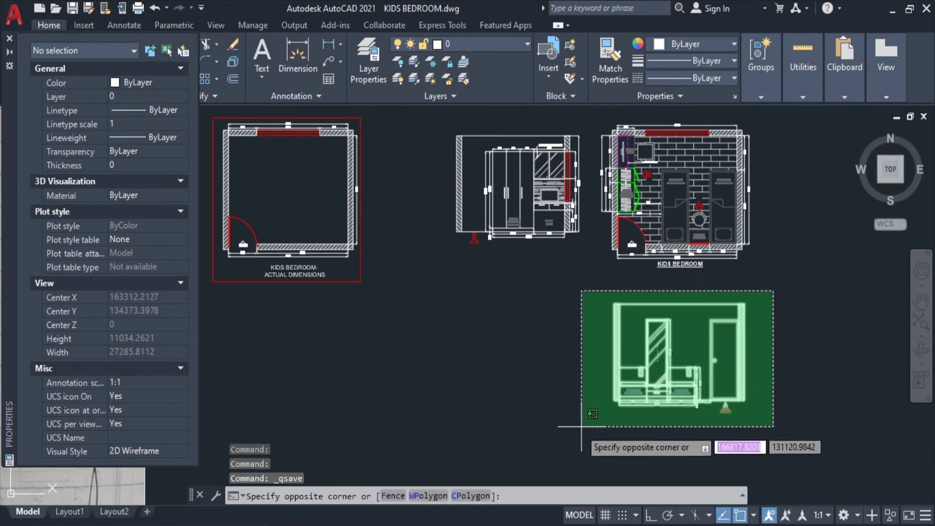
{"action": "left_click", "coordinate": [581, 441]}
{"action": "scroll", "coordinate": [774, 348], "scroll_direction": "up", "scroll_amount": 2}
{"action": "type", "text": "M"}
{"action": "key", "text": "Return"}
{"action": "left_click", "coordinate": [846, 329]}
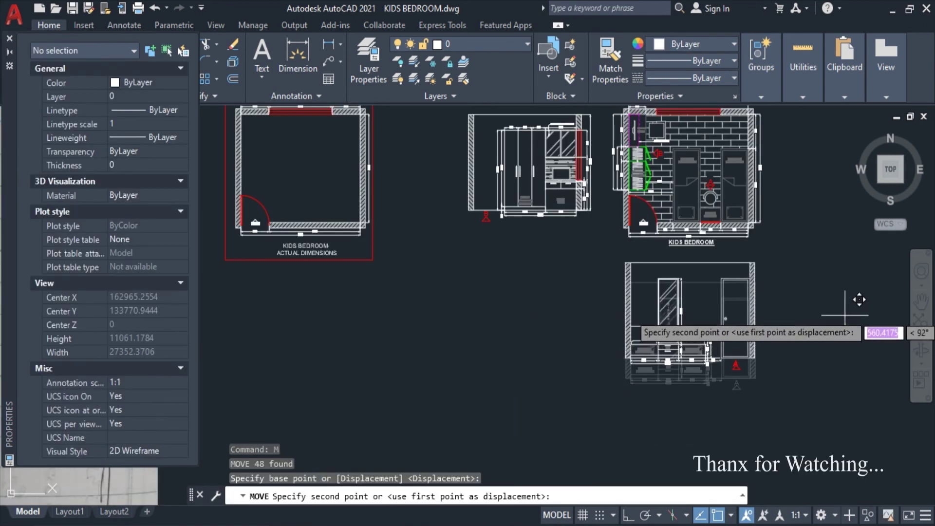
{"action": "left_click", "coordinate": [845, 315]}
{"action": "scroll", "coordinate": [575, 388], "scroll_direction": "up", "scroll_amount": 2}
- Save the drawing and check the elevation's placement under the plan
{"action": "key", "text": "ctrl+s"}
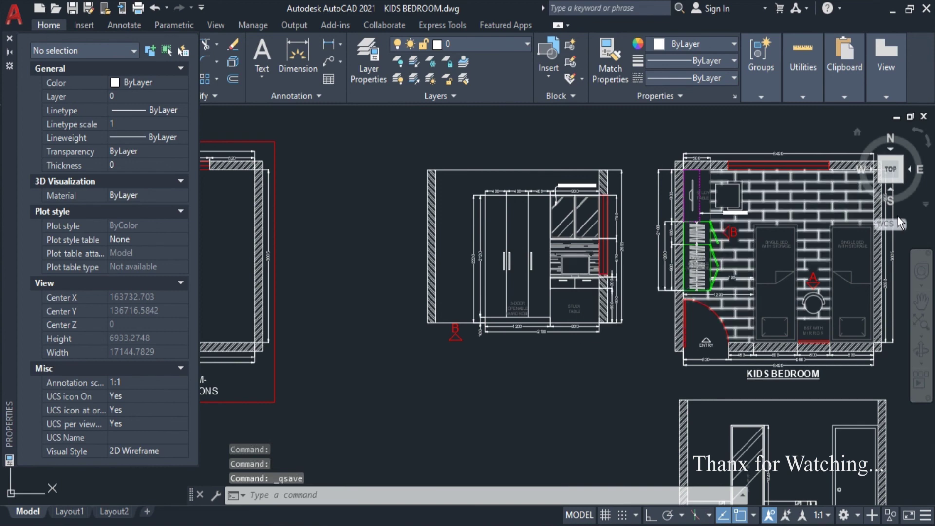
{"action": "middle_click_drag", "start_coordinate": [579, 265], "coordinate": [482, 273]}
{"action": "scroll", "coordinate": [482, 273], "scroll_direction": "up", "scroll_amount": 2}
{"action": "middle_click_drag", "start_coordinate": [708, 260], "coordinate": [565, 136]}
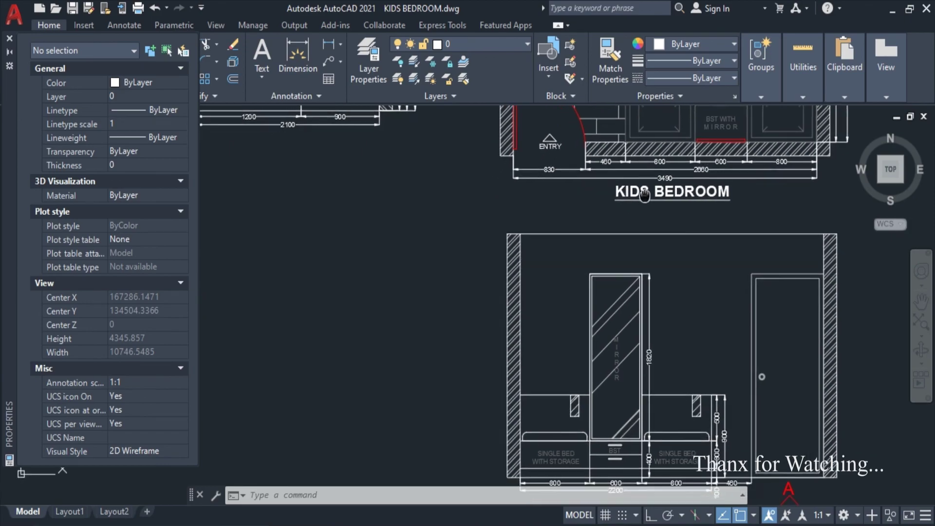